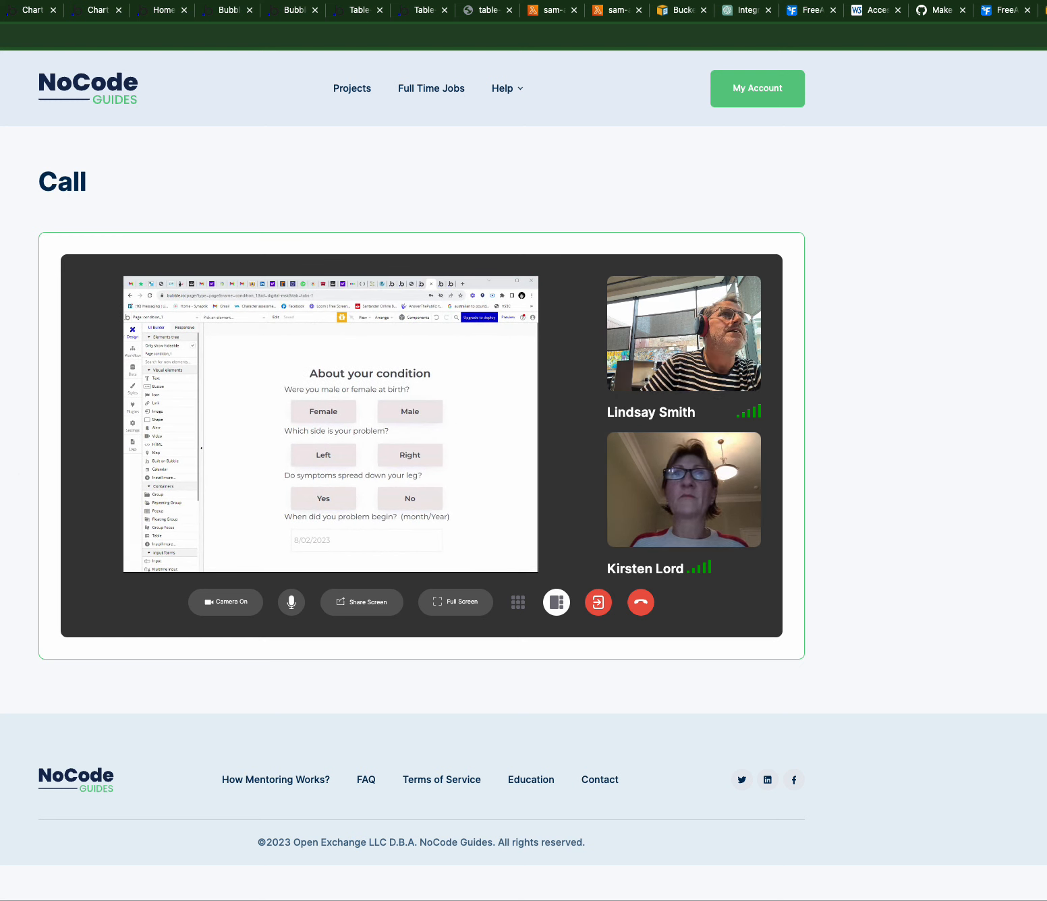
- Open the Bubble invitation email for digital-msk in Gmail and follow its login link
{"action": "key", "text": "ctrl+shift+Tab"}
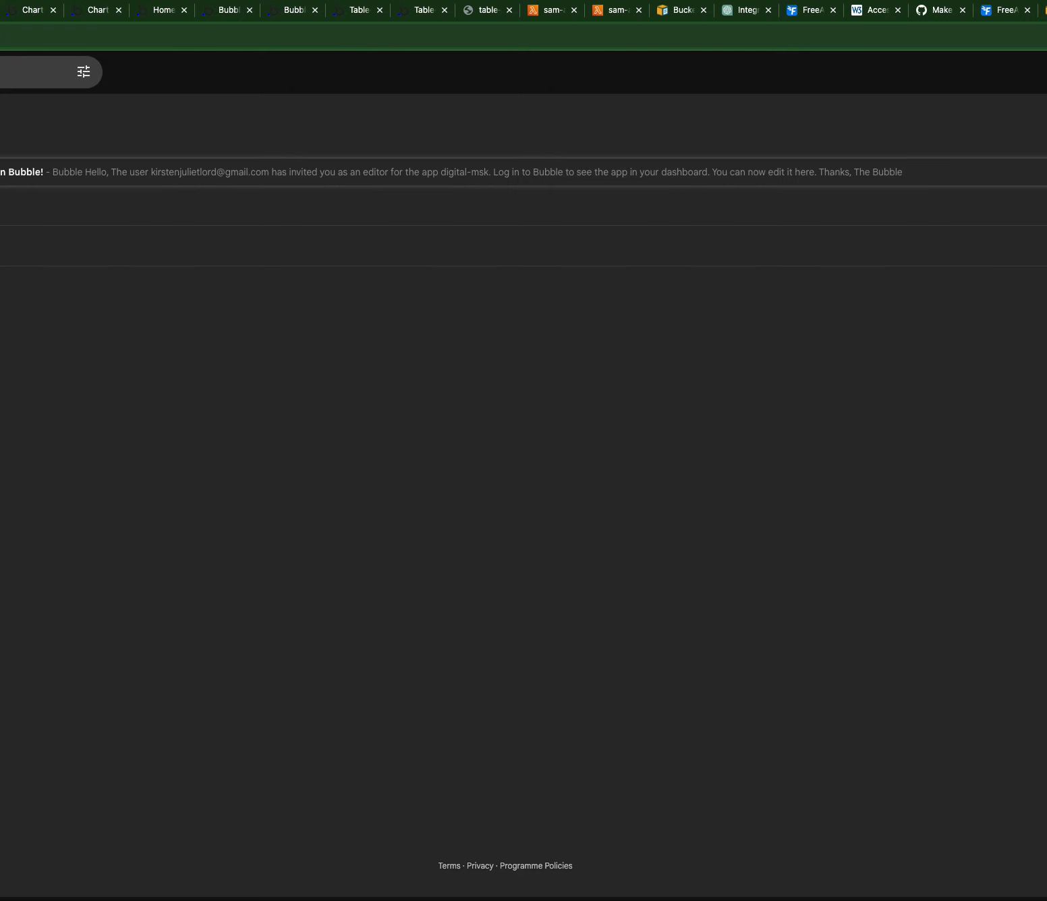
{"action": "key", "text": "ctrl+shift+Tab"}
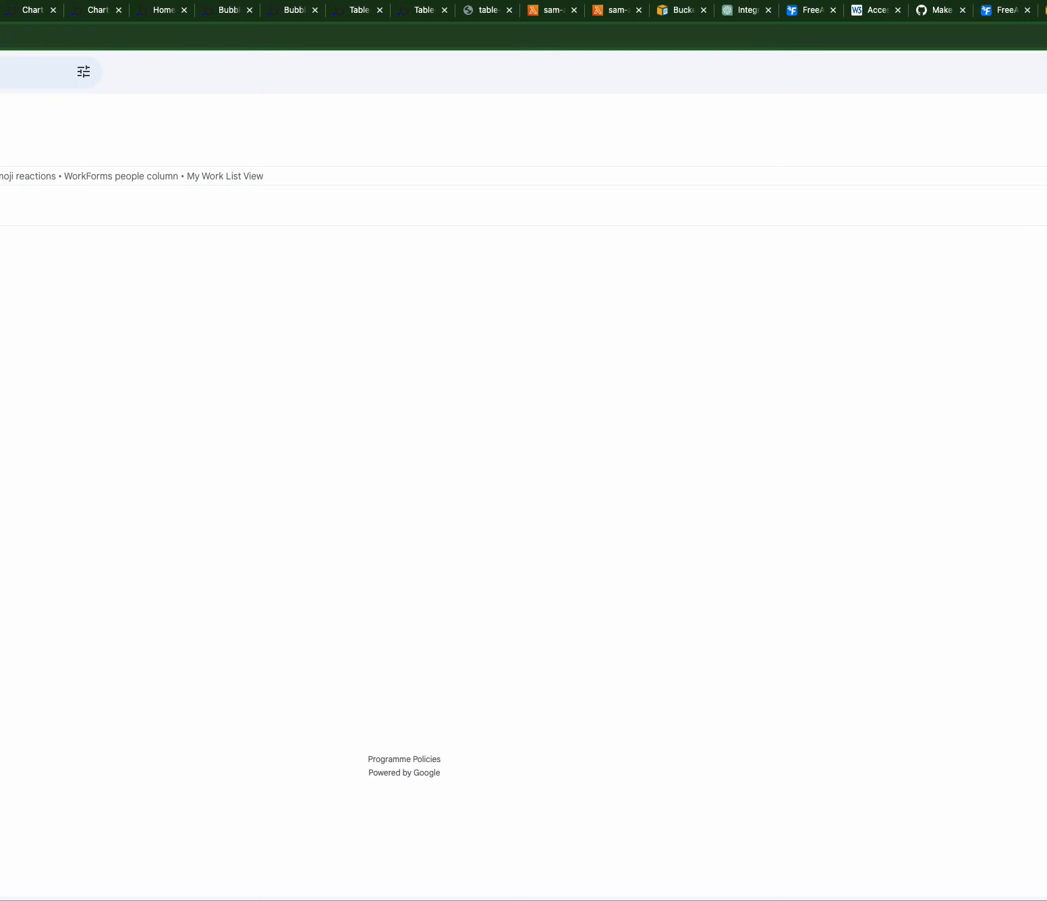
{"action": "key", "text": "ctrl+Tab"}
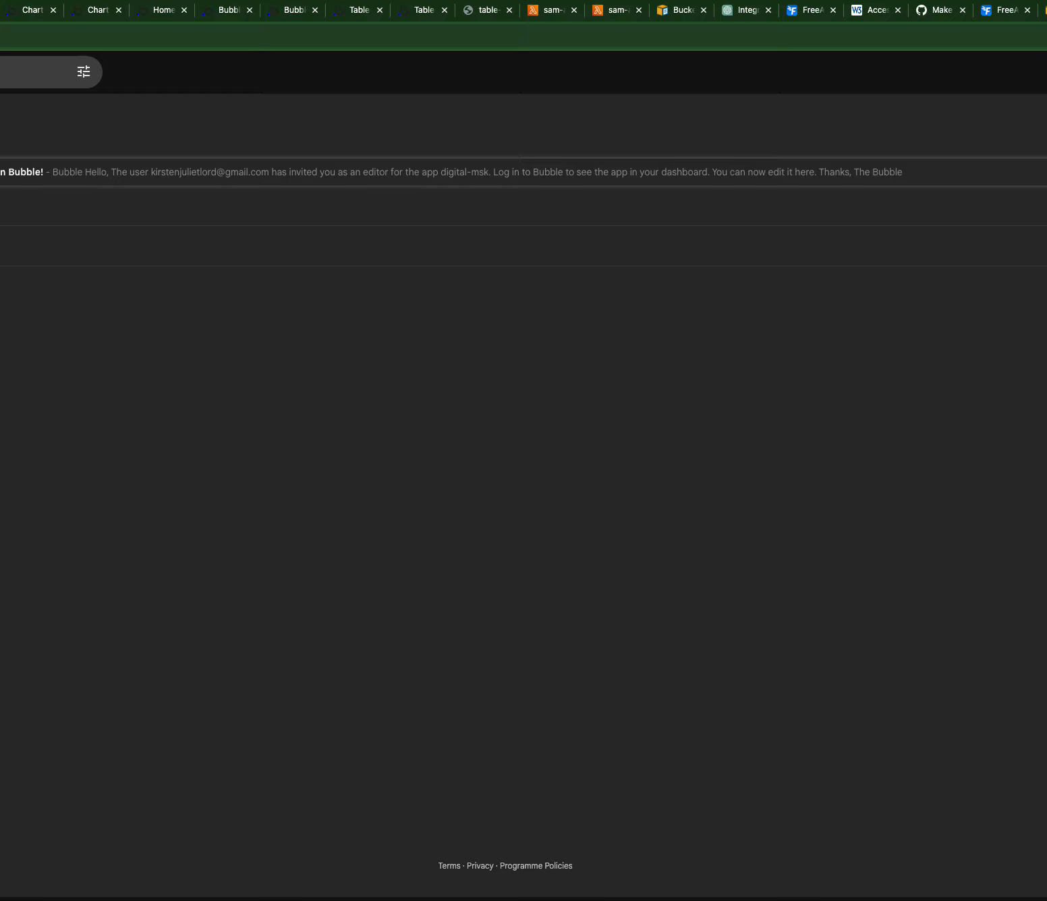
{"action": "left_click", "coordinate": [2, 183]}
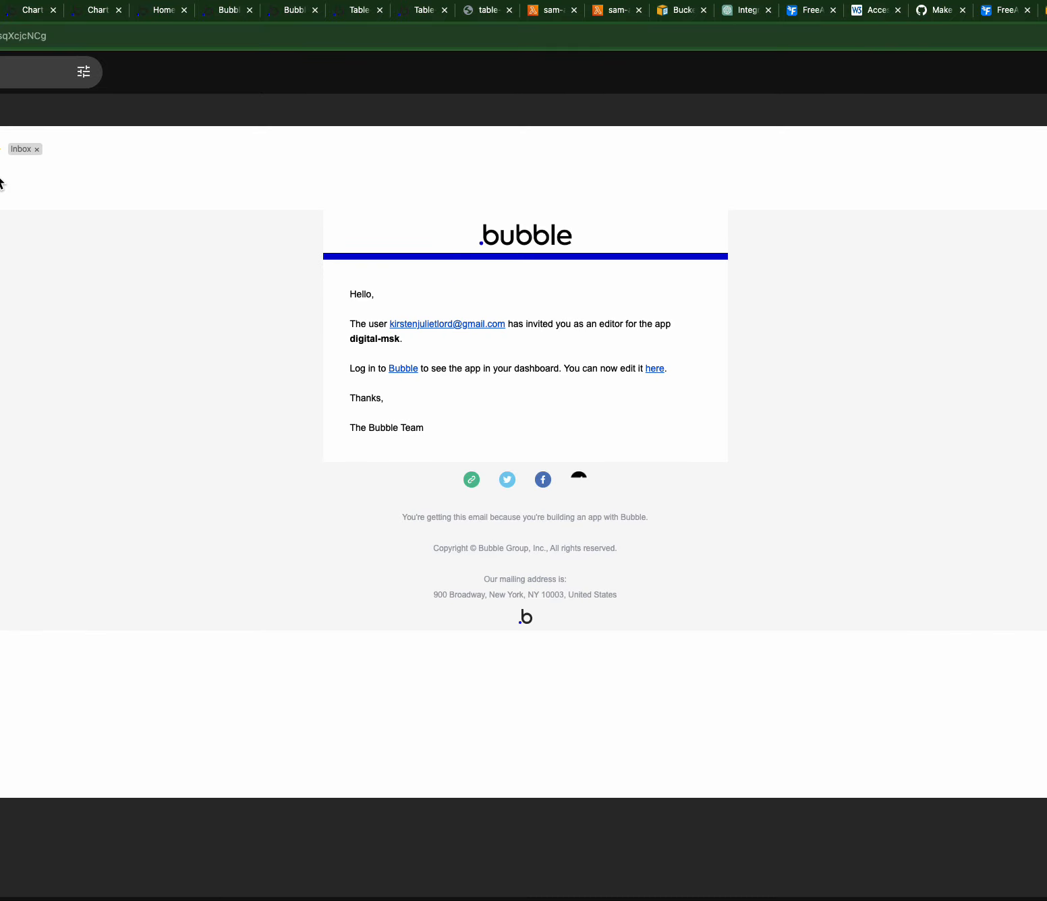
{"action": "left_click", "coordinate": [408, 371]}
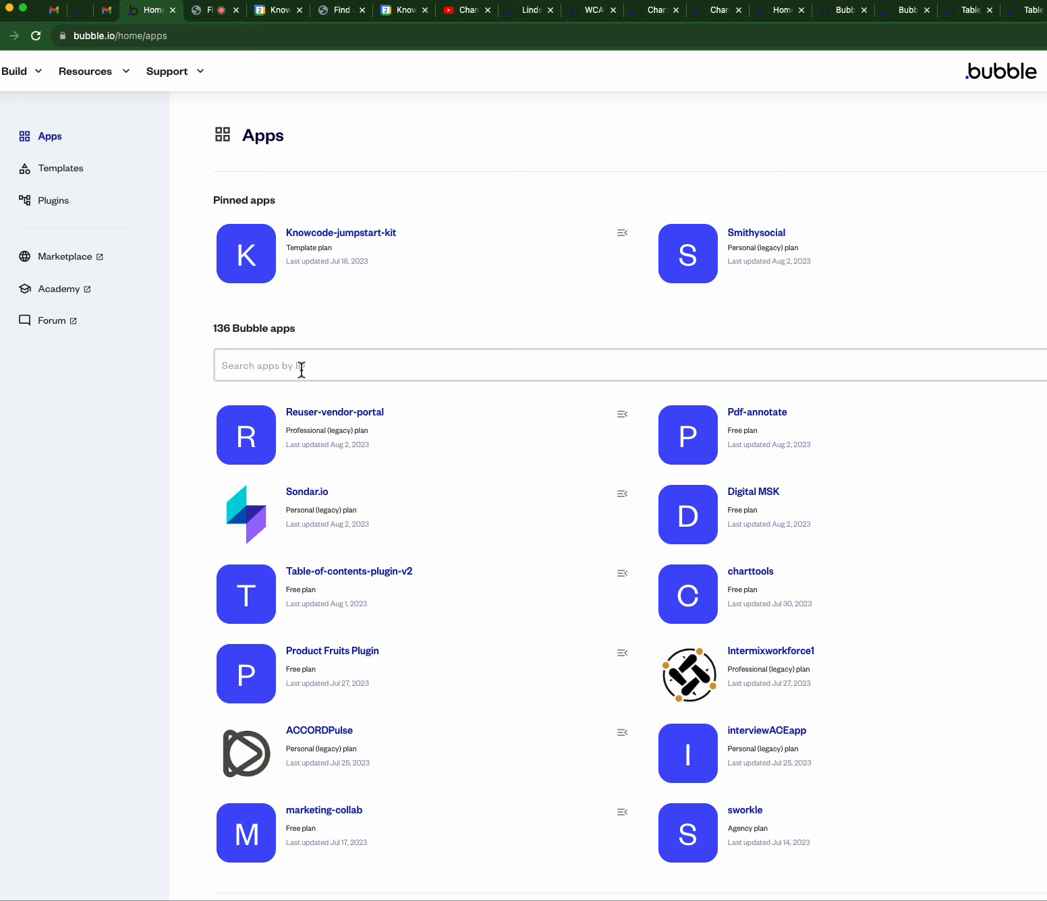
- Share a selected application window in the NoCode Guides call
{"action": "left_click", "coordinate": [201, 15]}
{"action": "left_click", "coordinate": [974, 584]}
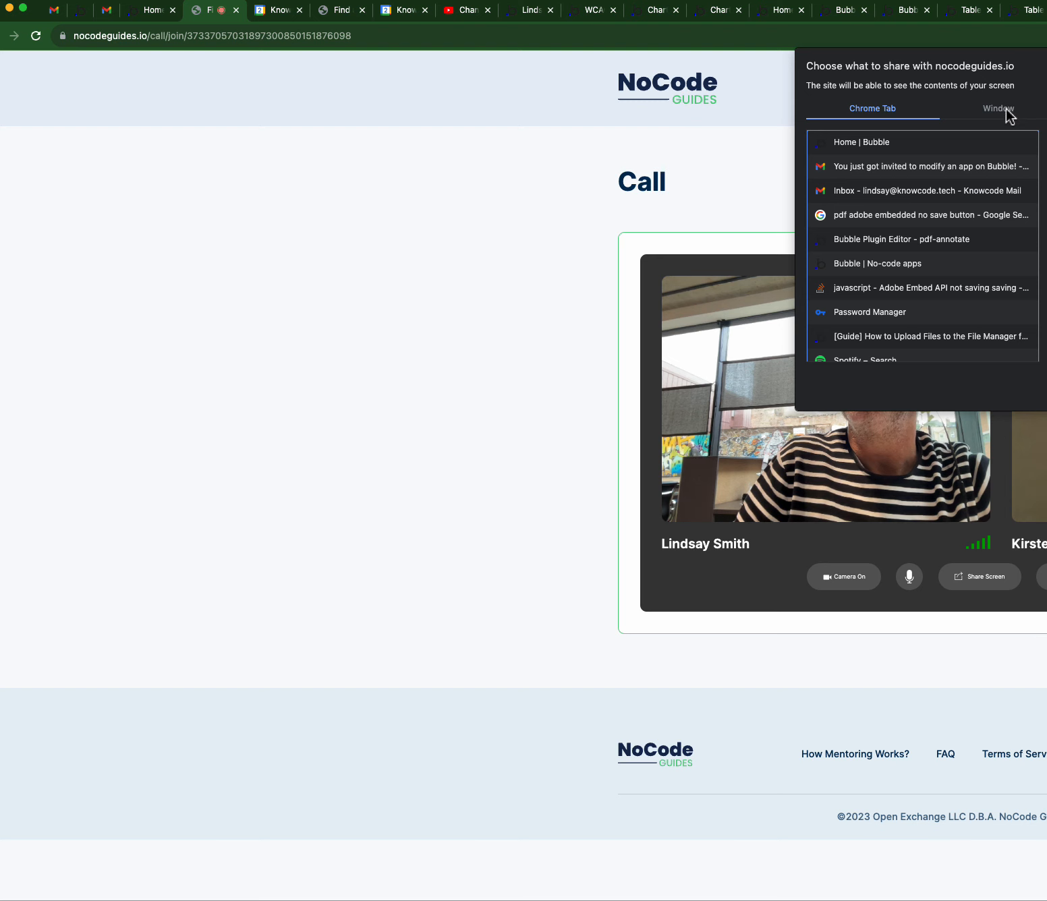
{"action": "left_click", "coordinate": [1046, 108]}
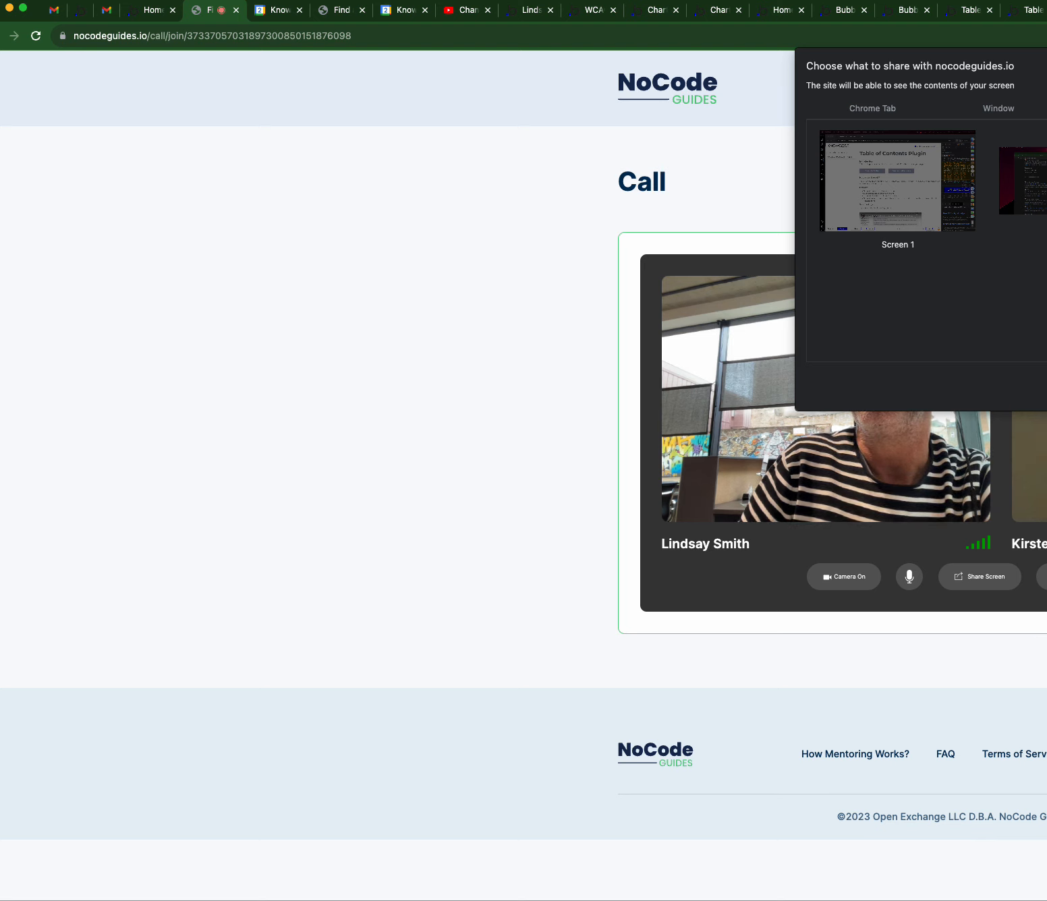
{"action": "left_click", "coordinate": [1035, 188]}
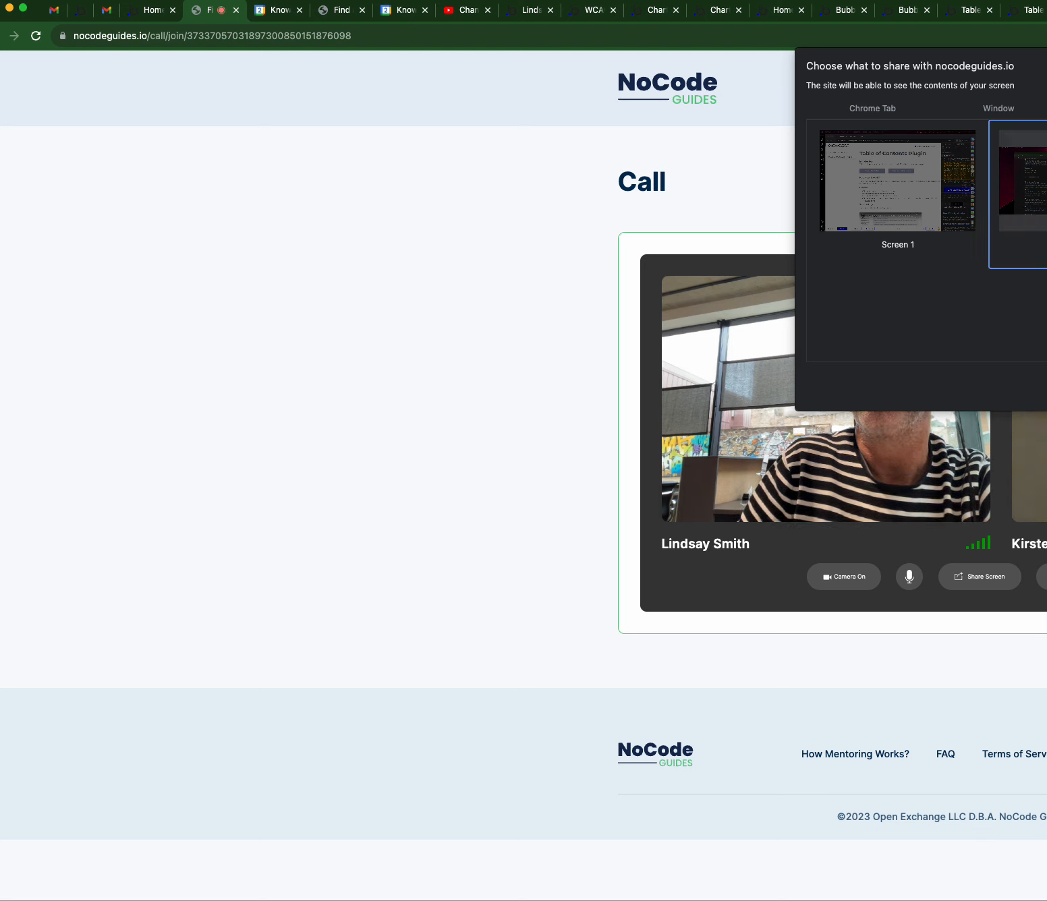
{"action": "key", "text": "Return"}
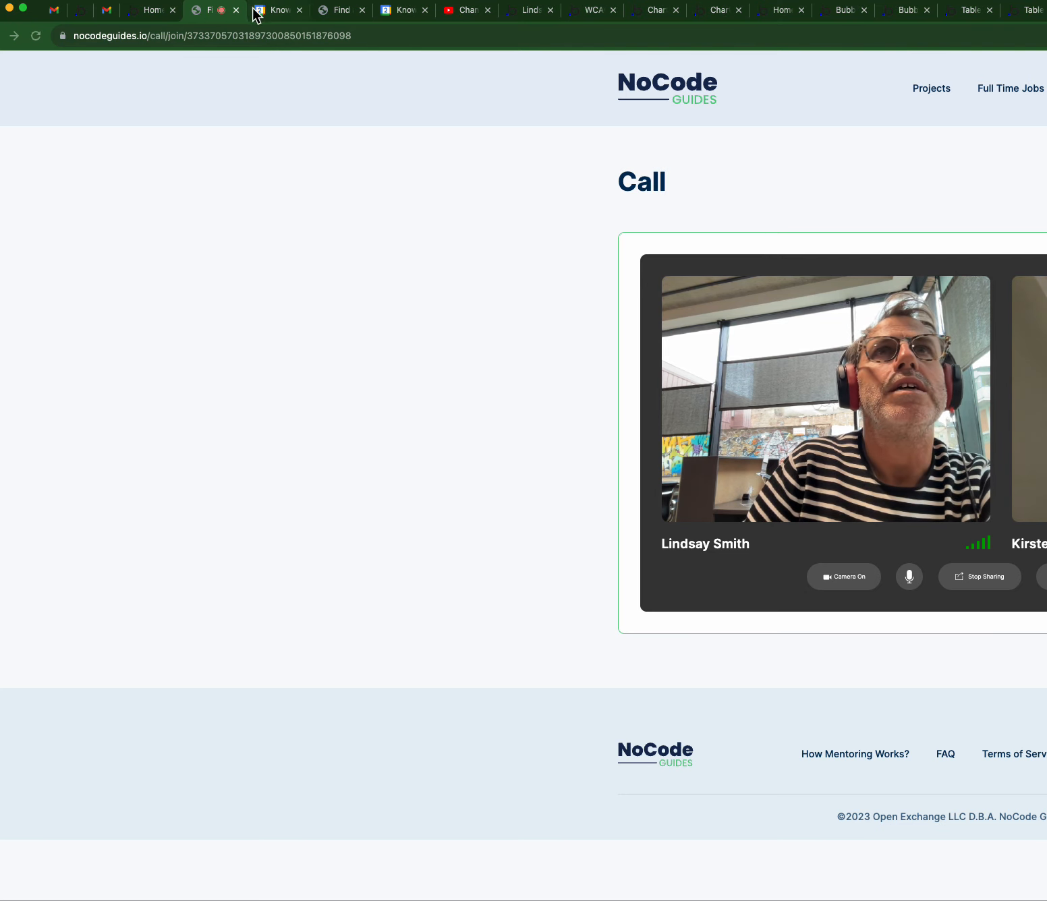
- Open the Digital MSK app from the Bubble apps dashboard into the editor
{"action": "left_click", "coordinate": [149, 12]}
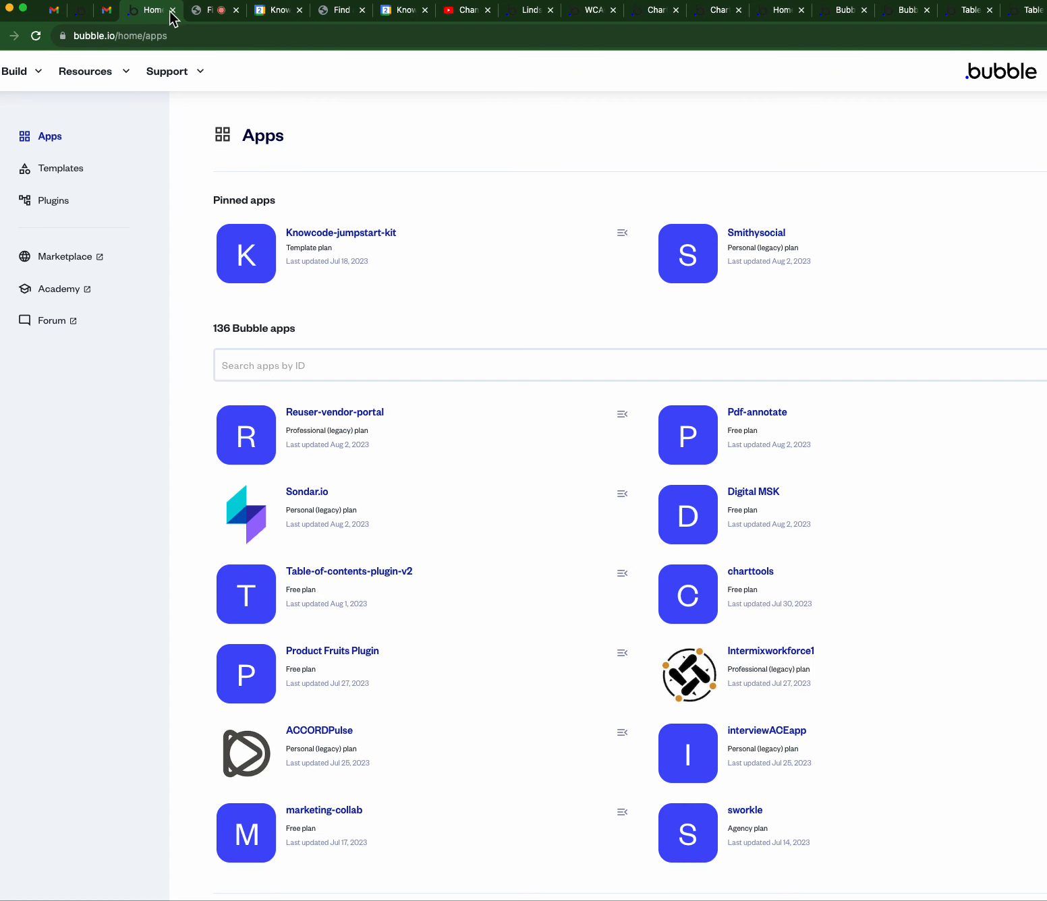
{"action": "left_click", "coordinate": [751, 498]}
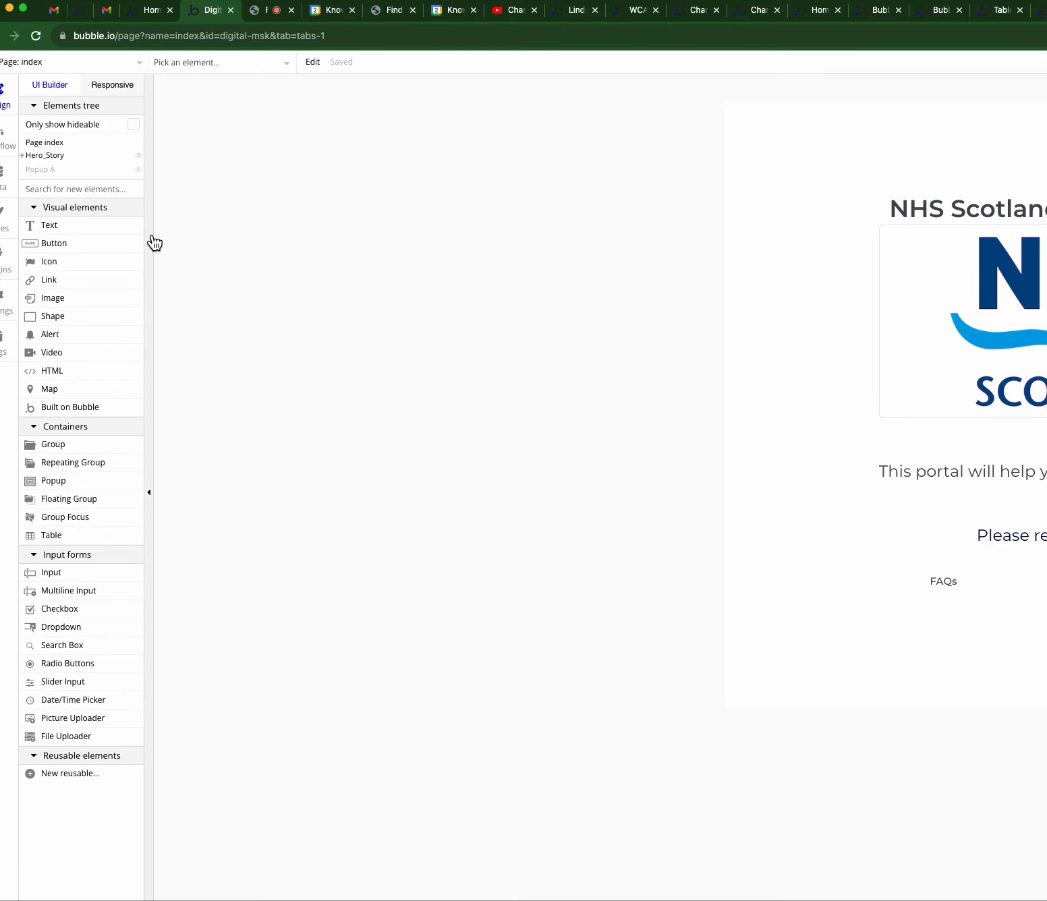
{"action": "left_click", "coordinate": [56, 65]}
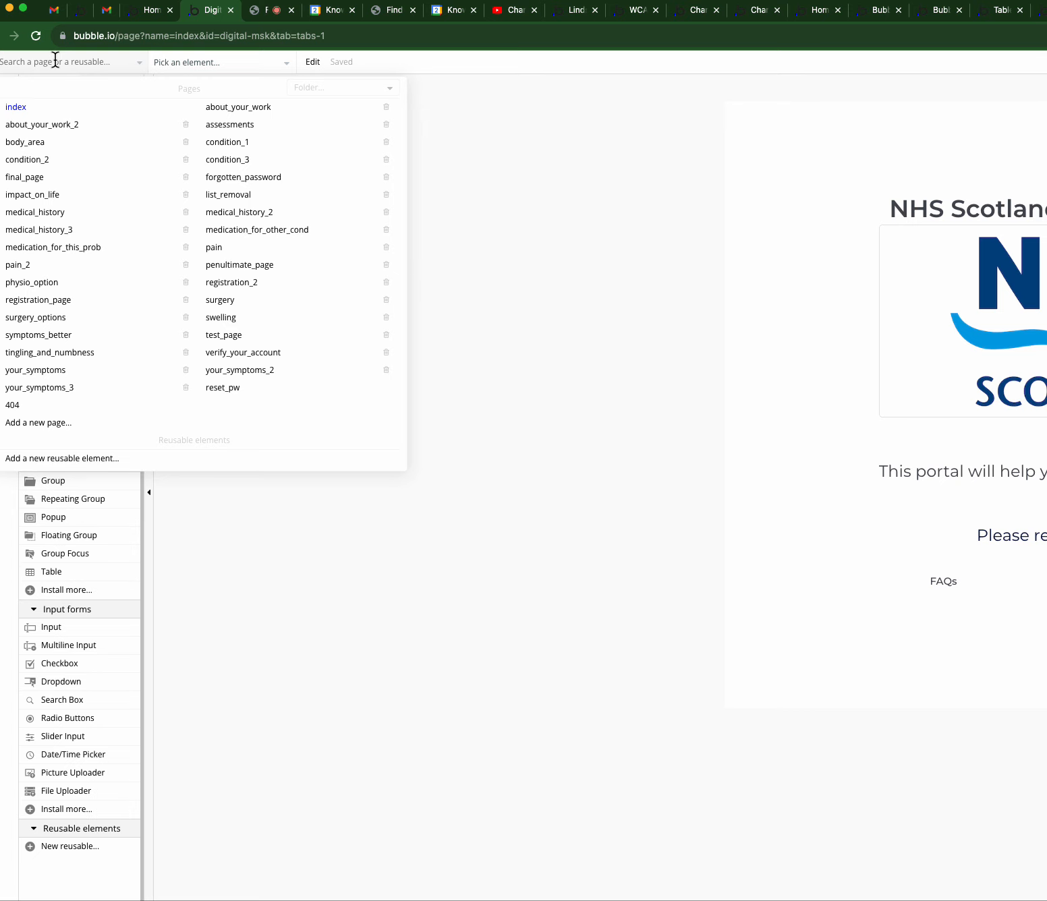
{"action": "left_click", "coordinate": [91, 220]}
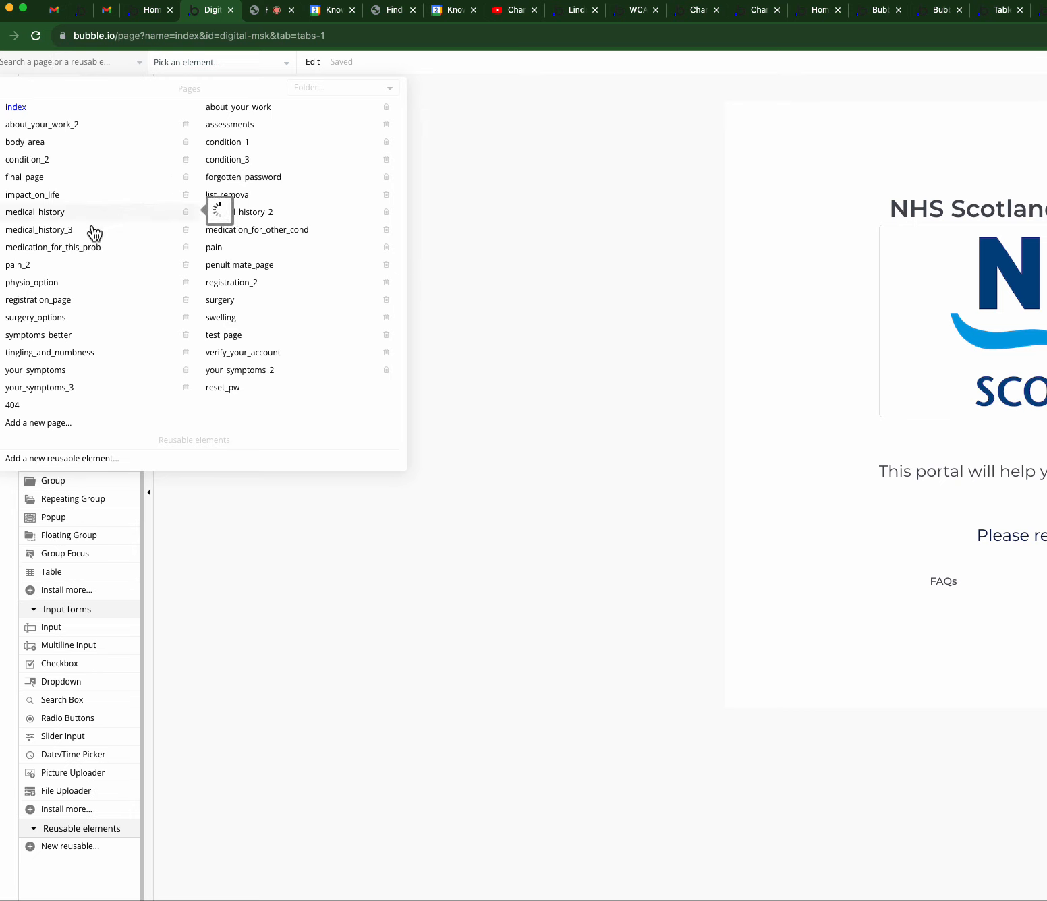
{"action": "mouse_move", "coordinate": [183, 317]}
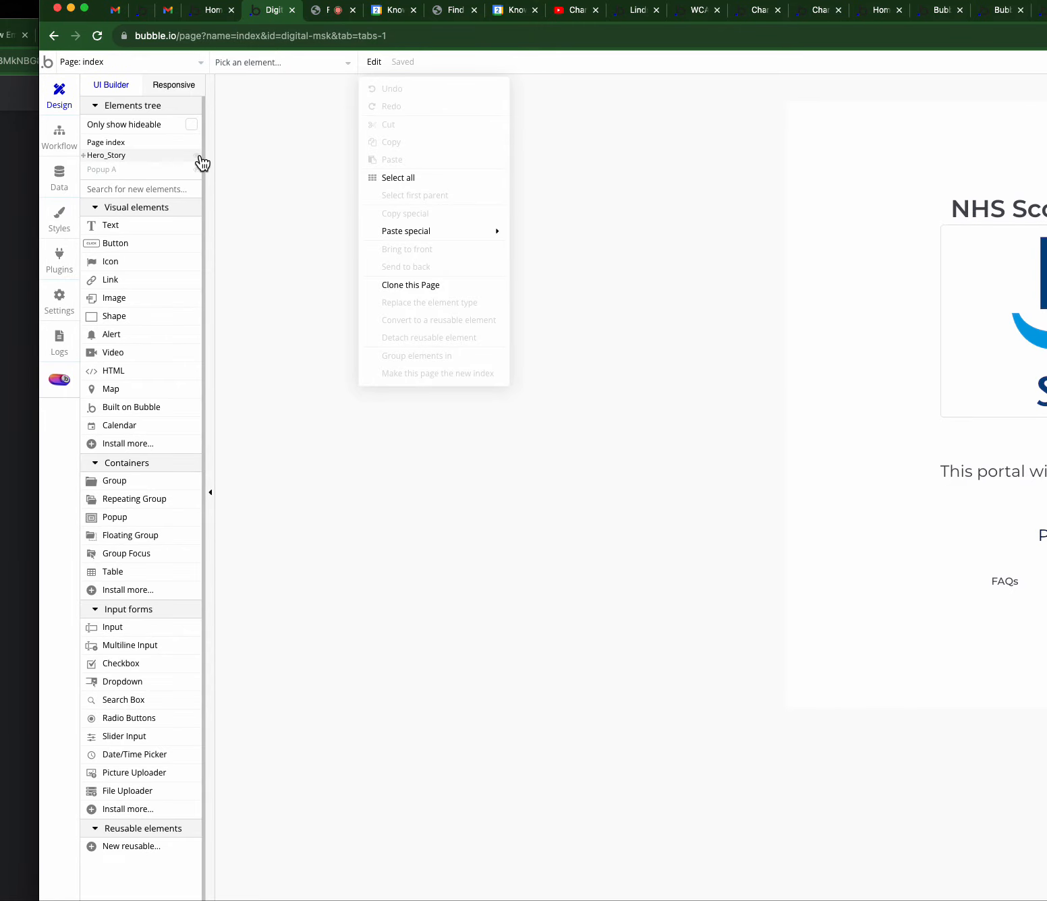
- Inspect the User data type's fields, then browse All Condition Histories and All Medical Histories records
{"action": "left_click", "coordinate": [61, 174]}
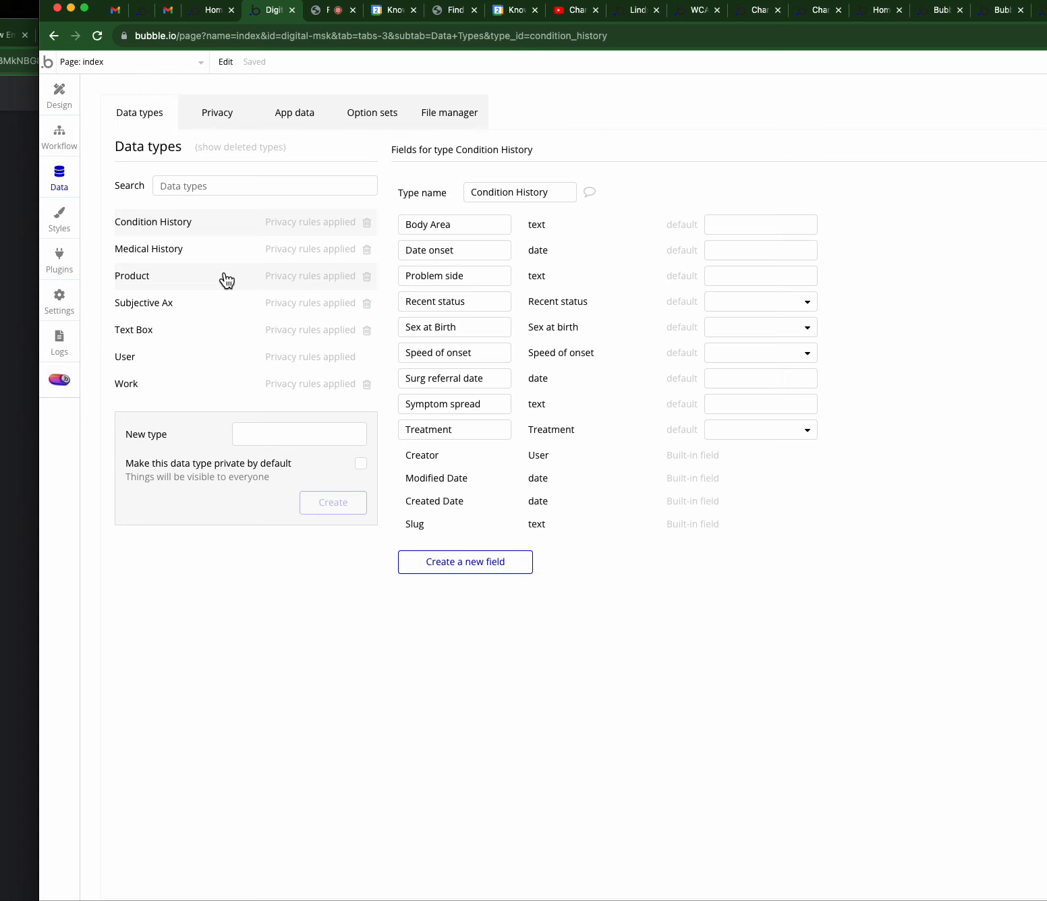
{"action": "left_click", "coordinate": [129, 356]}
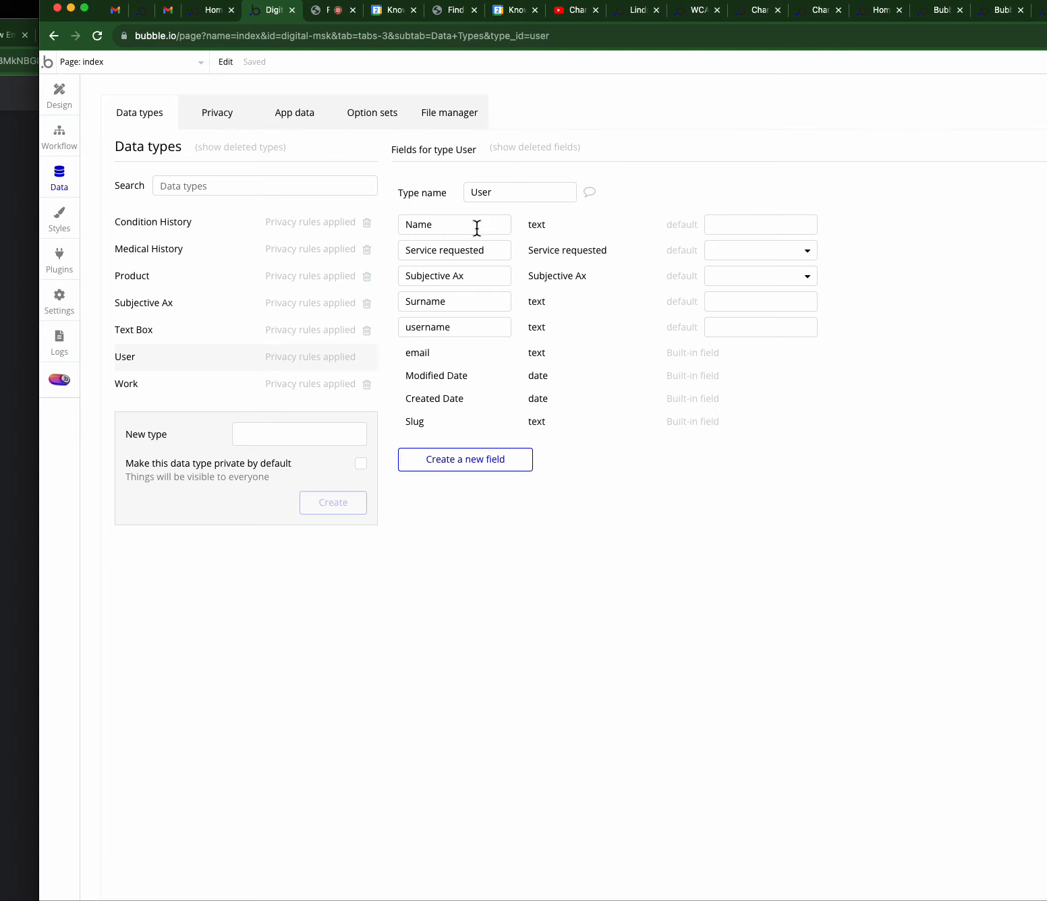
{"action": "left_click", "coordinate": [303, 114]}
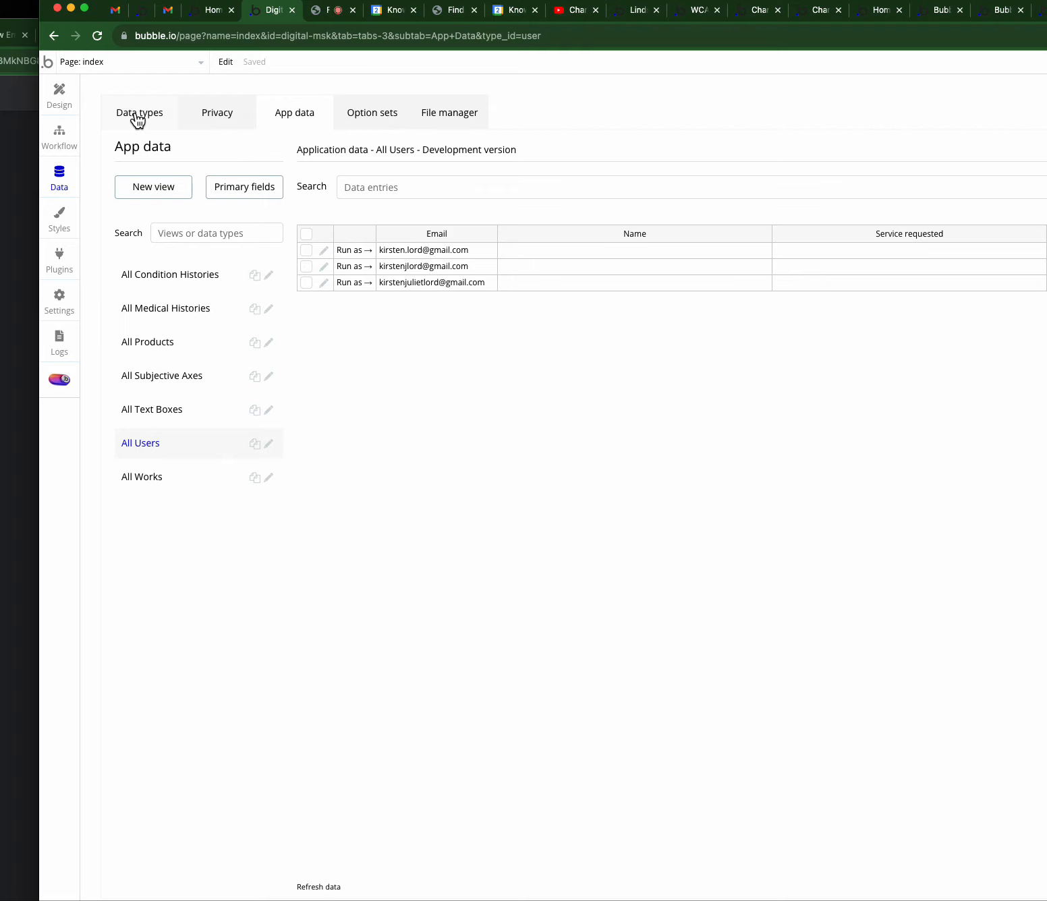
{"action": "left_click", "coordinate": [95, 68]}
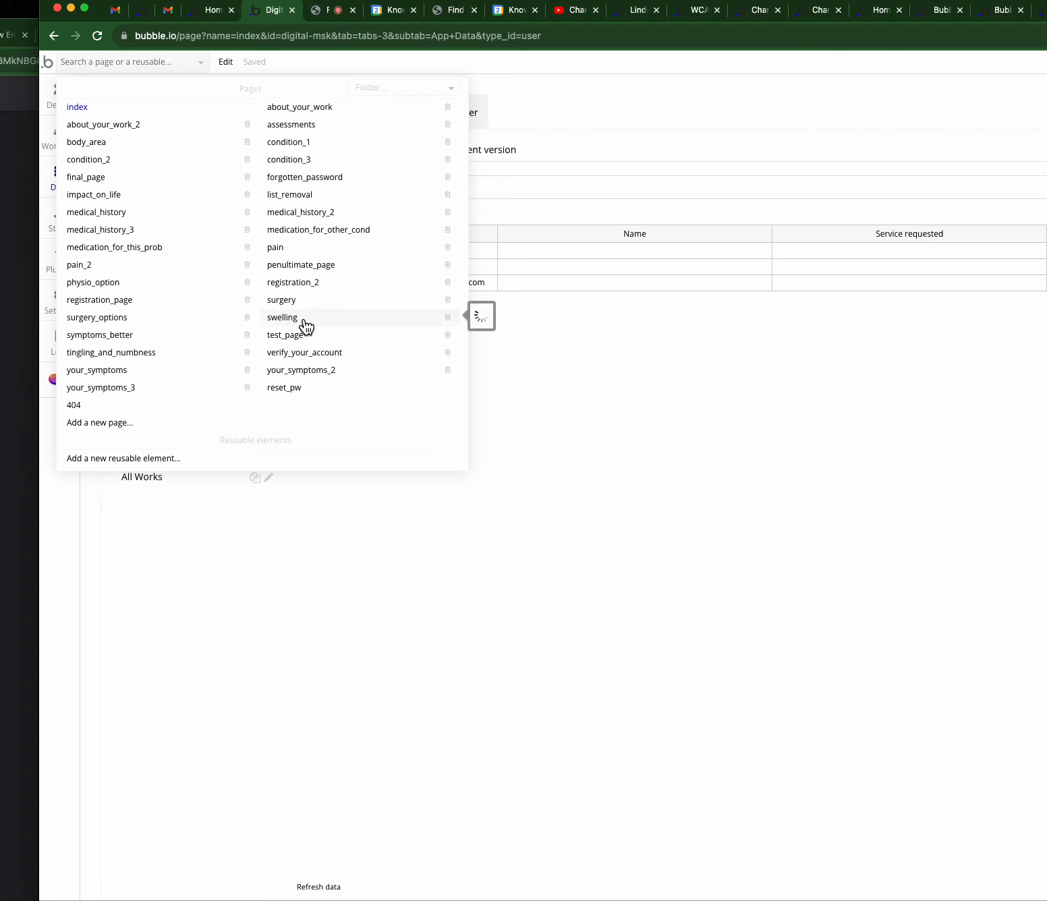
{"action": "left_click", "coordinate": [627, 391]}
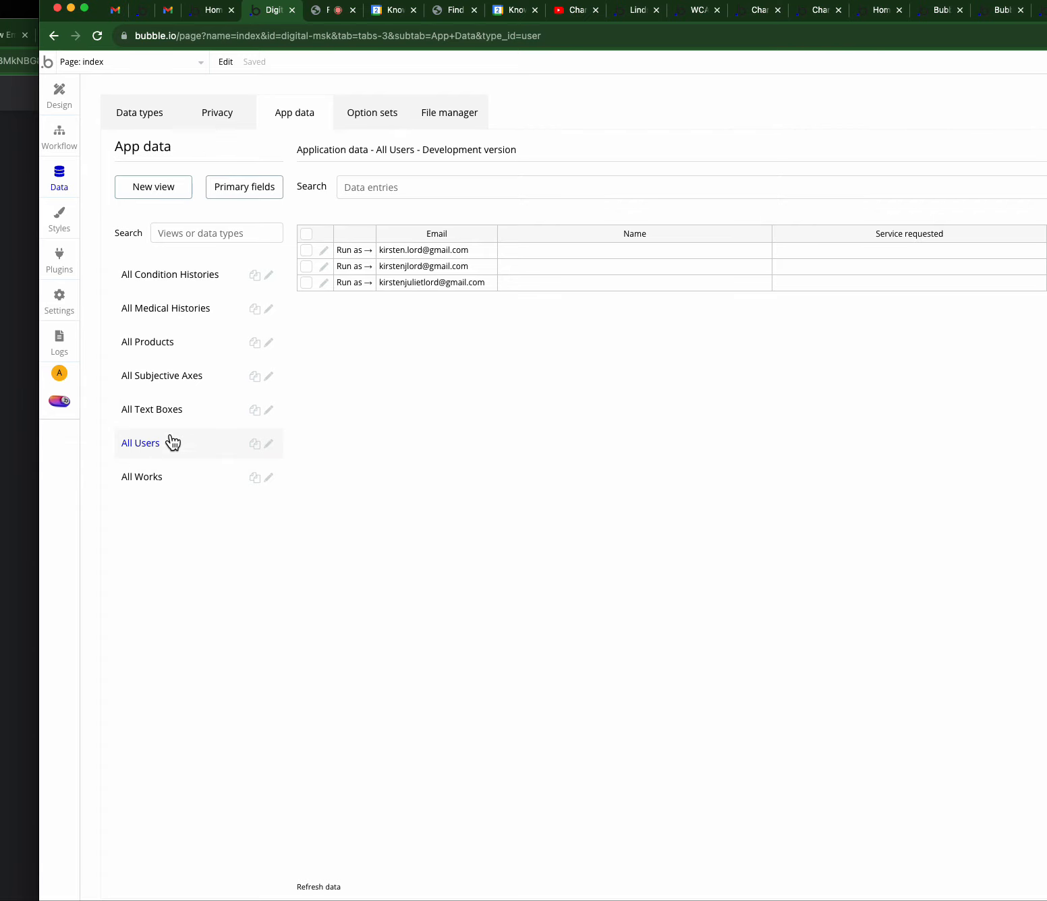
{"action": "left_click", "coordinate": [168, 279]}
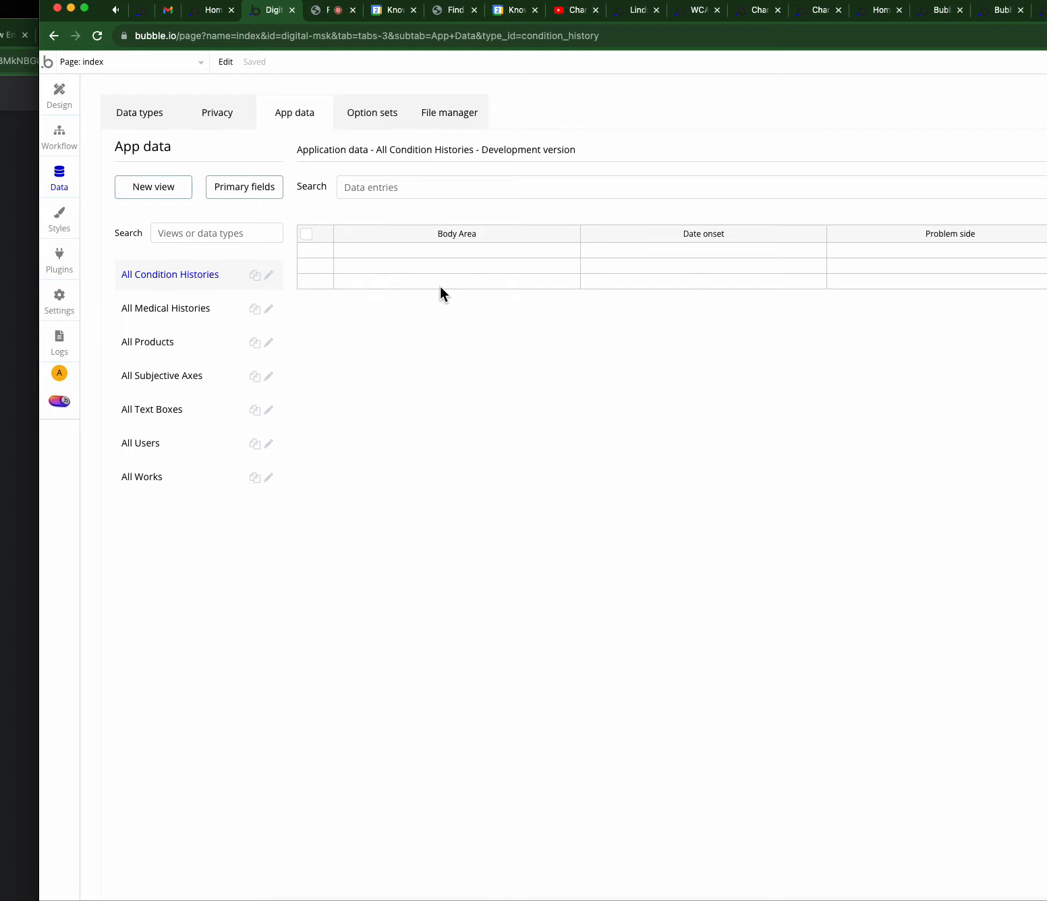
{"action": "left_click", "coordinate": [137, 317]}
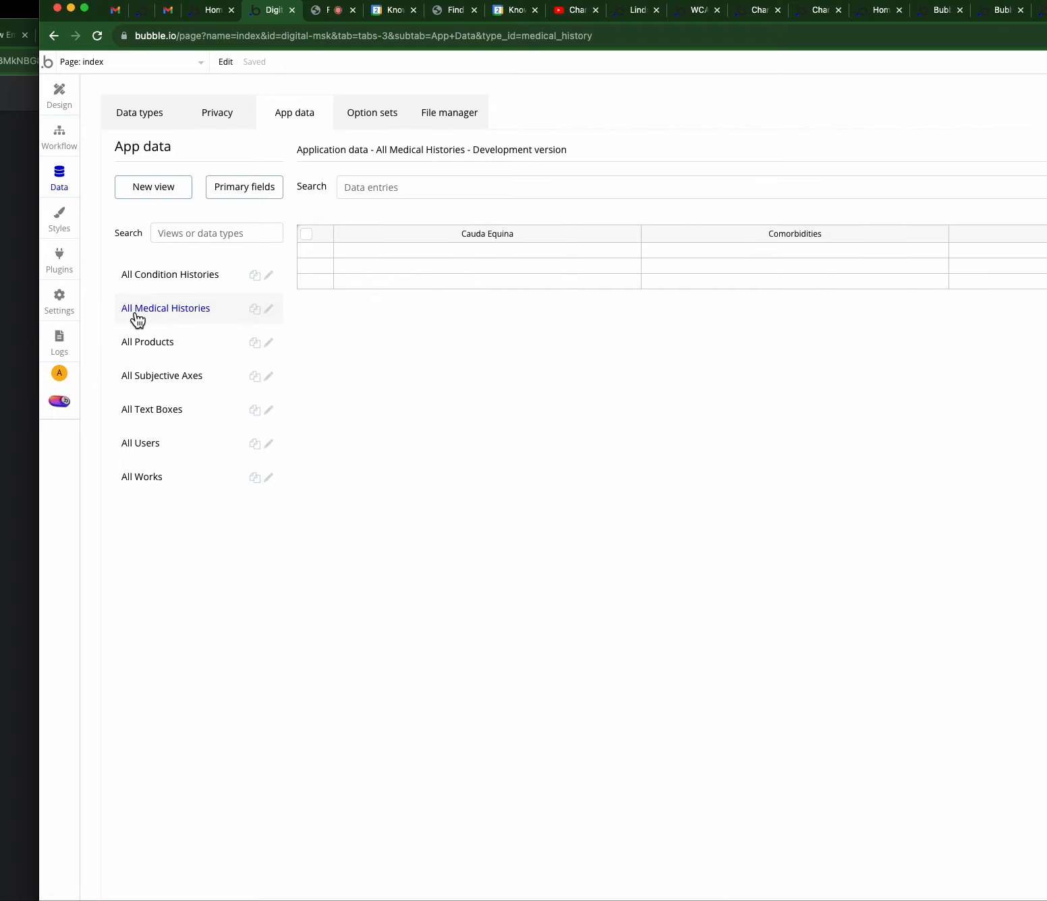
- Inspect a user record in All Users without saving, then view the empty All Products table
{"action": "left_click", "coordinate": [137, 446]}
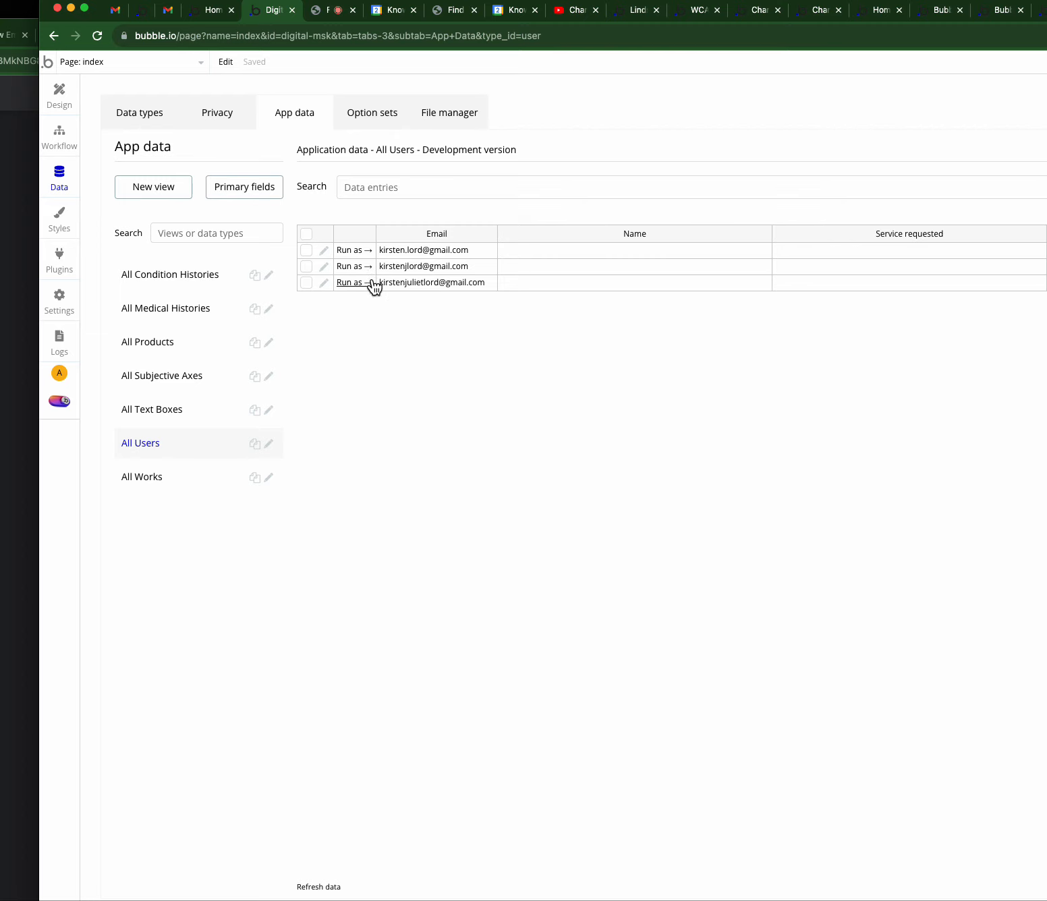
{"action": "left_click", "coordinate": [324, 250]}
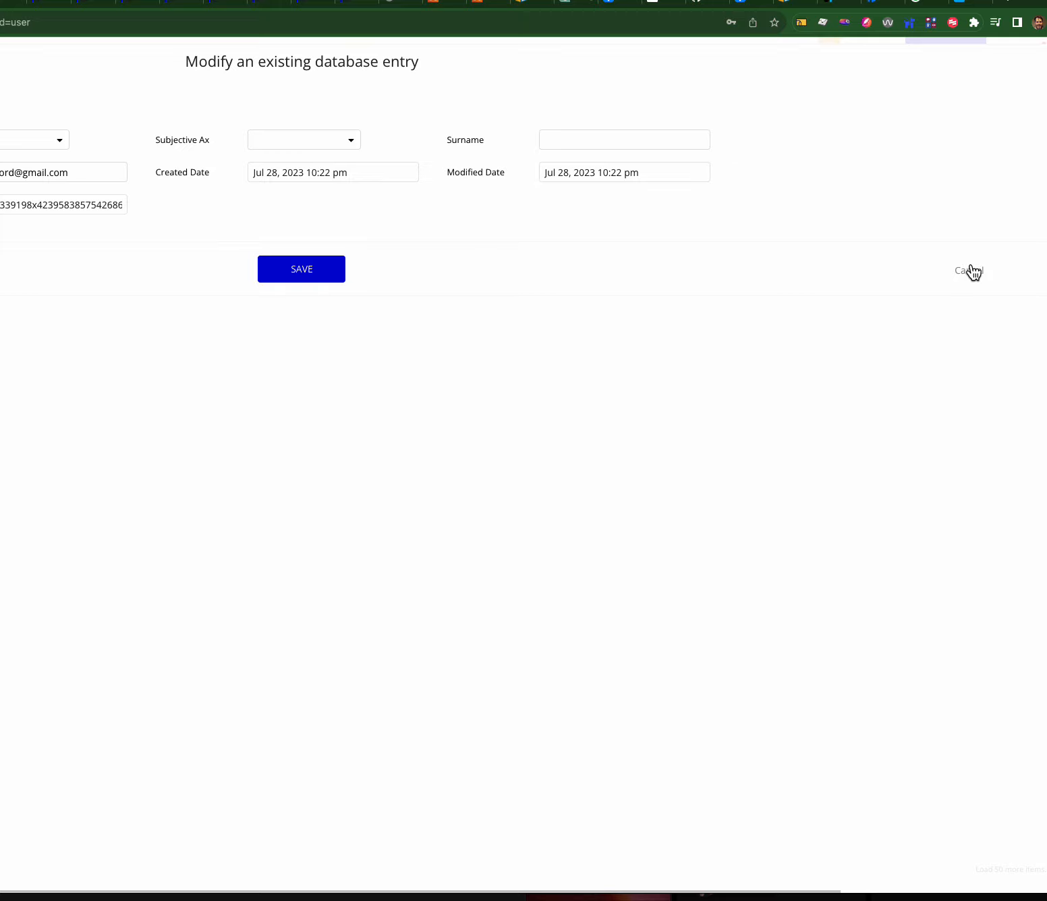
{"action": "left_click", "coordinate": [985, 285]}
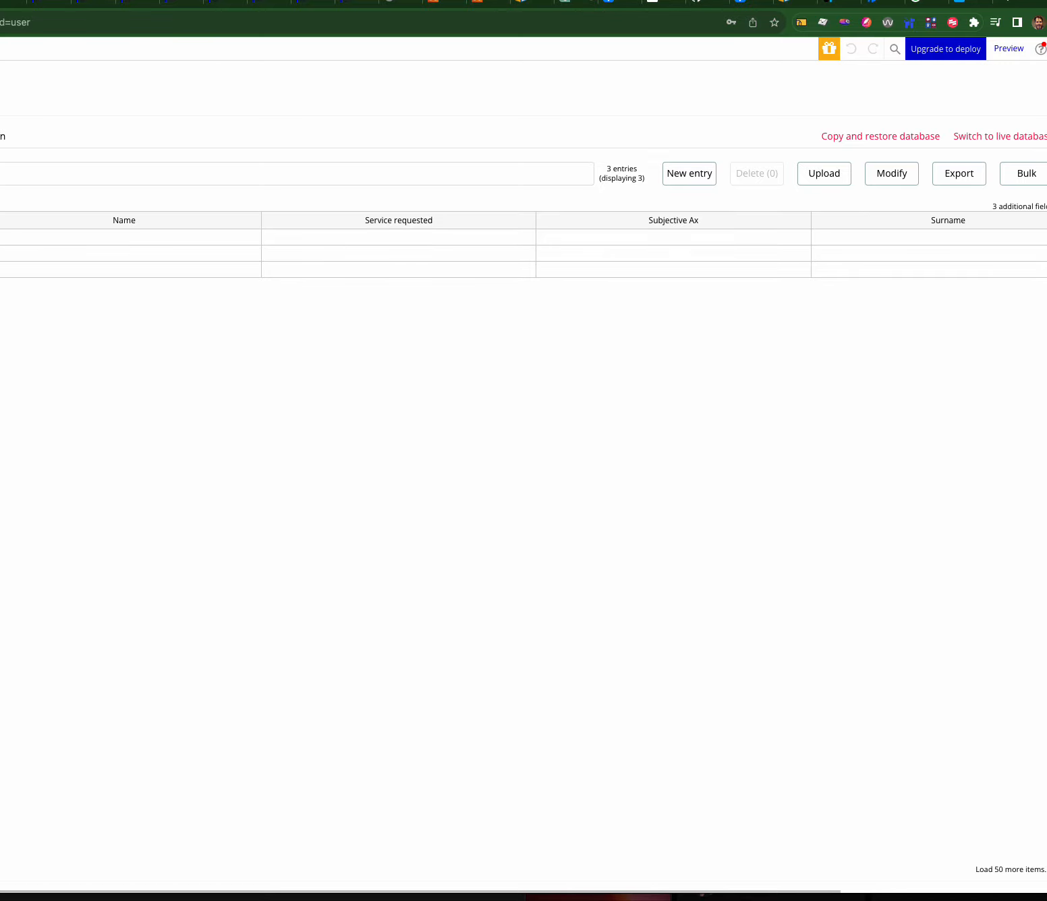
{"action": "left_click", "coordinate": [2, 304]}
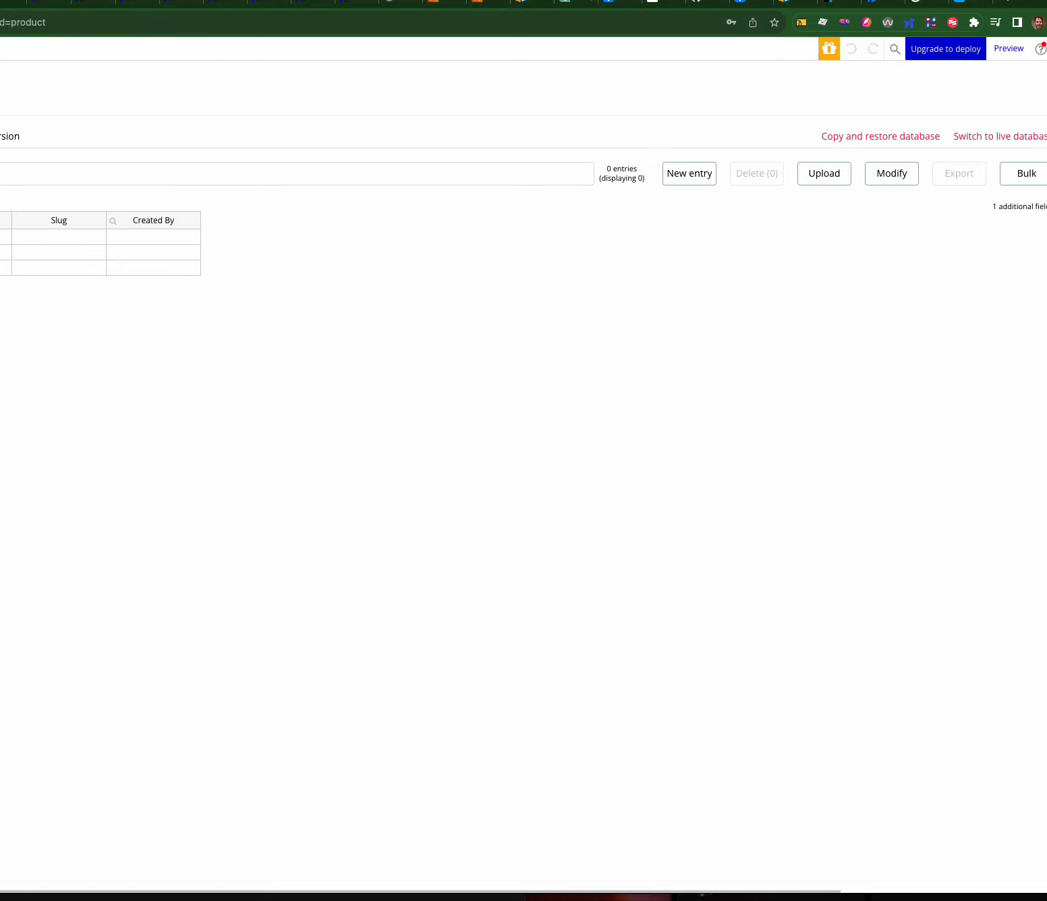
{"action": "left_click_drag", "start_coordinate": [0, 47], "coordinate": [139, 50]}
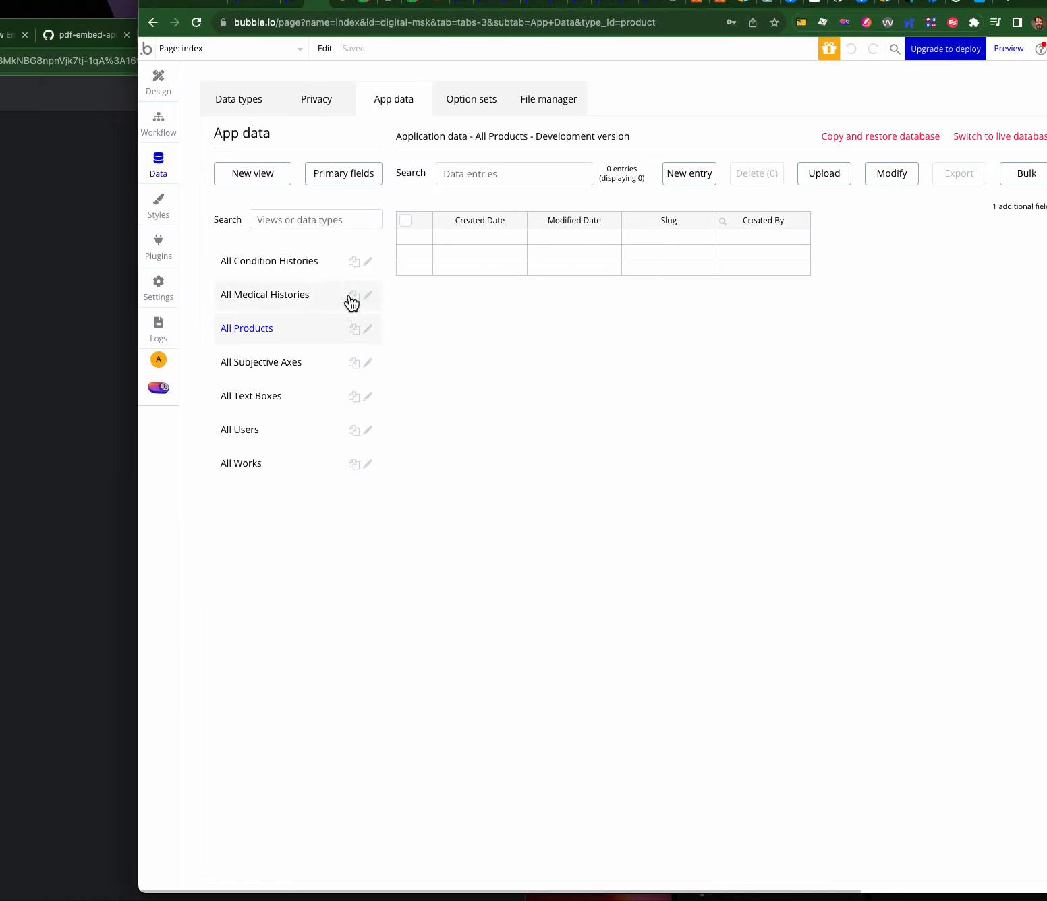
- Browse Subjective Axes, Text Boxes and Users records, then open the condition_1 page
{"action": "left_click", "coordinate": [273, 364]}
{"action": "left_click", "coordinate": [254, 407]}
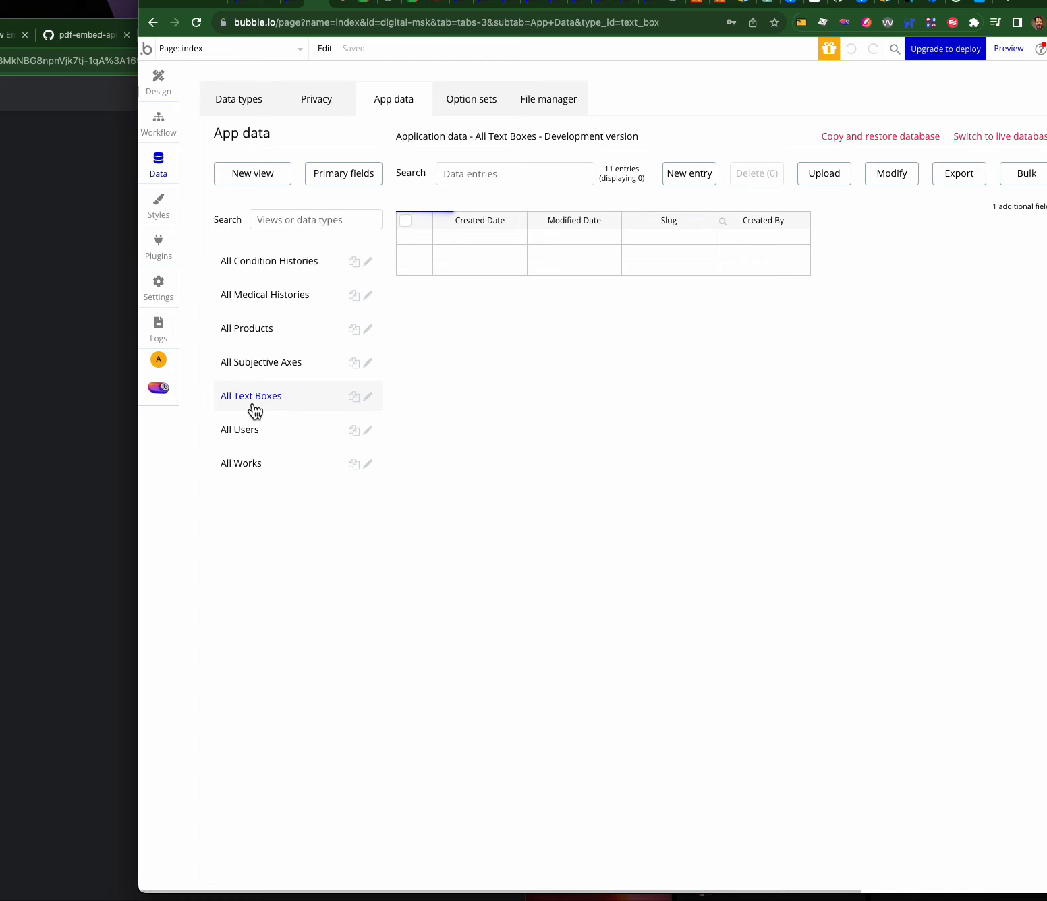
{"action": "left_click", "coordinate": [246, 437]}
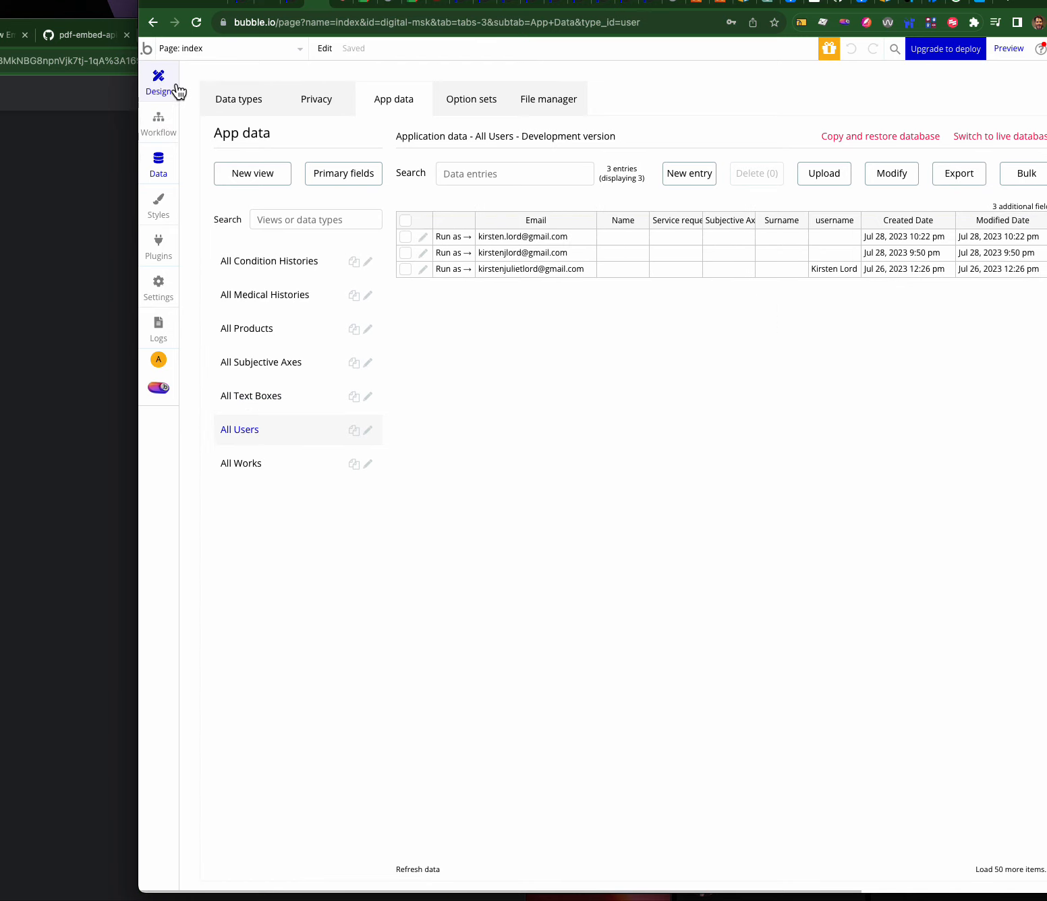
{"action": "left_click", "coordinate": [195, 50]}
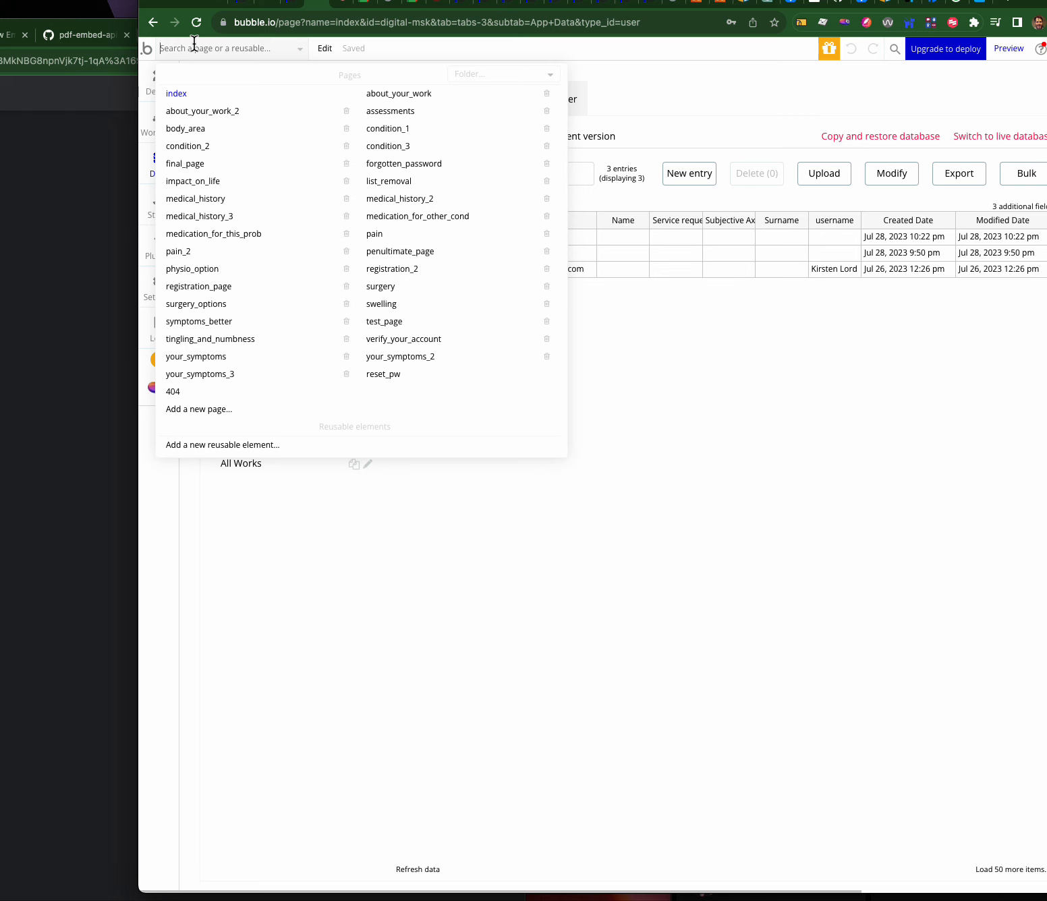
{"action": "left_click", "coordinate": [404, 129]}
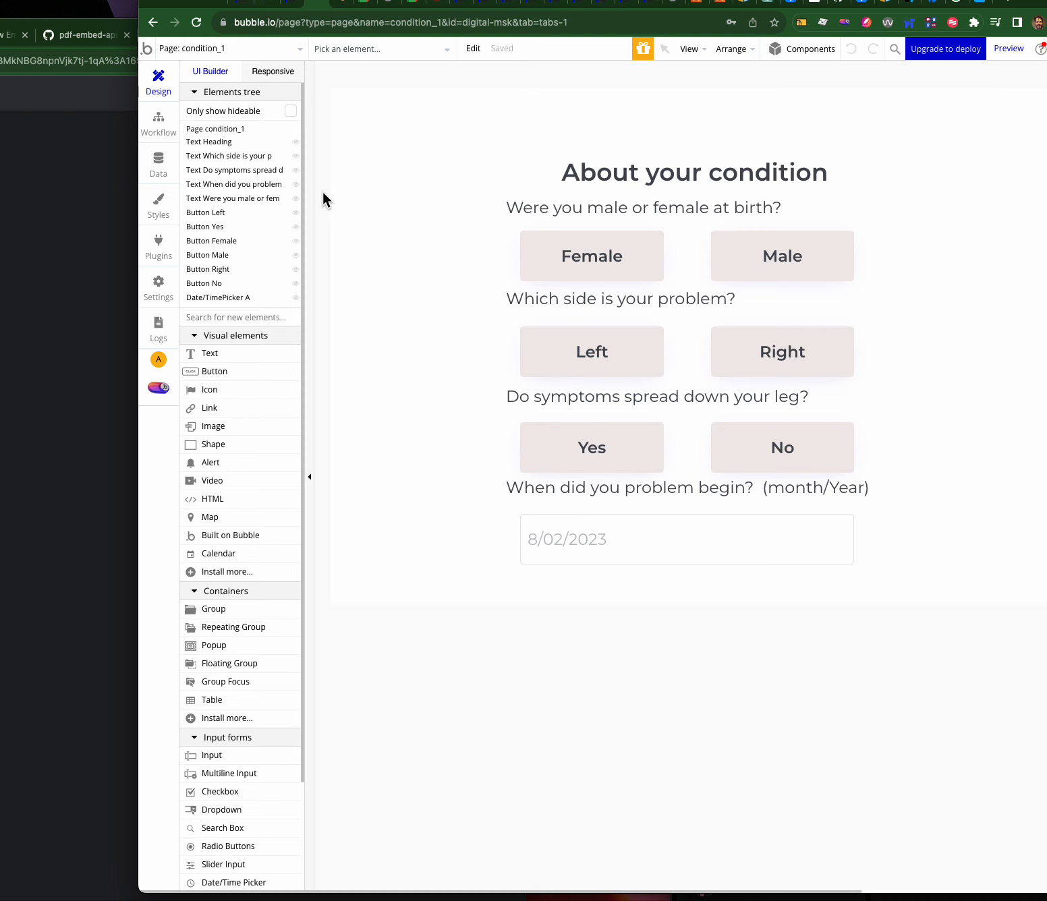
- Switch the editor from condition_1 to the index page and select its Log in button
{"action": "left_click", "coordinate": [232, 48]}
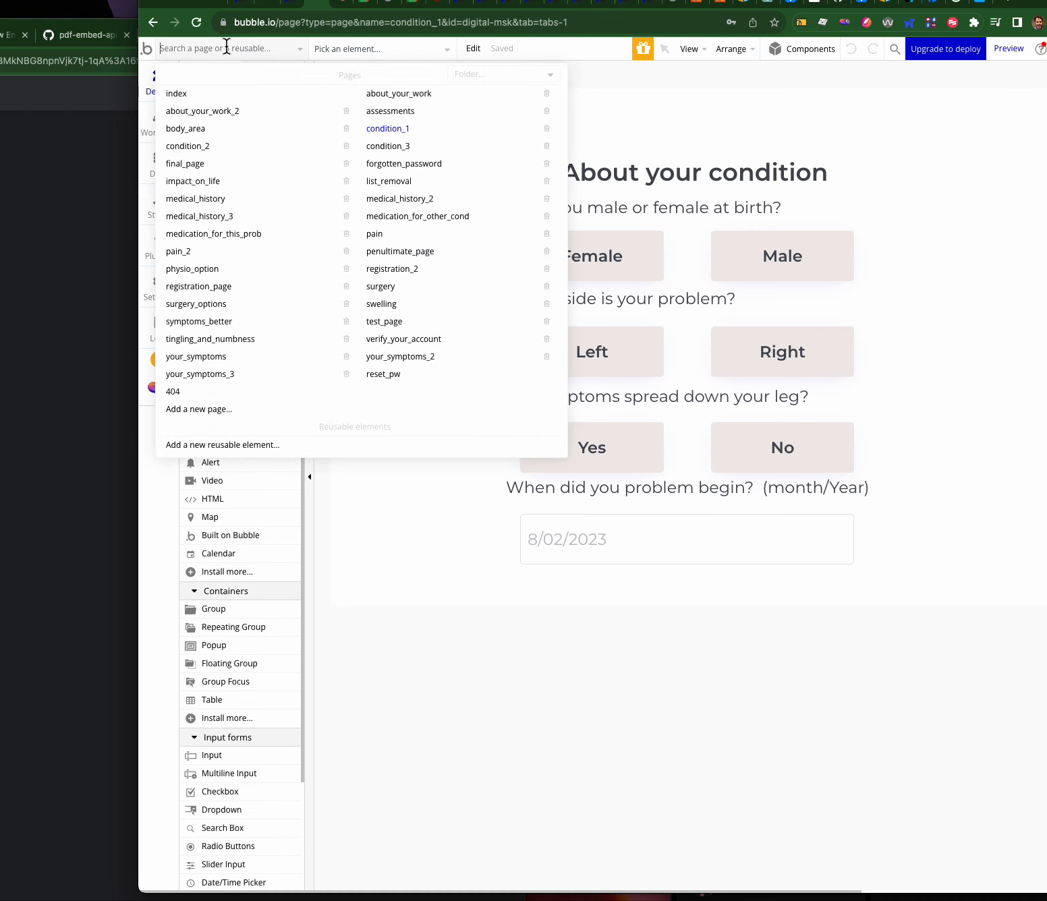
{"action": "mouse_move", "coordinate": [202, 224]}
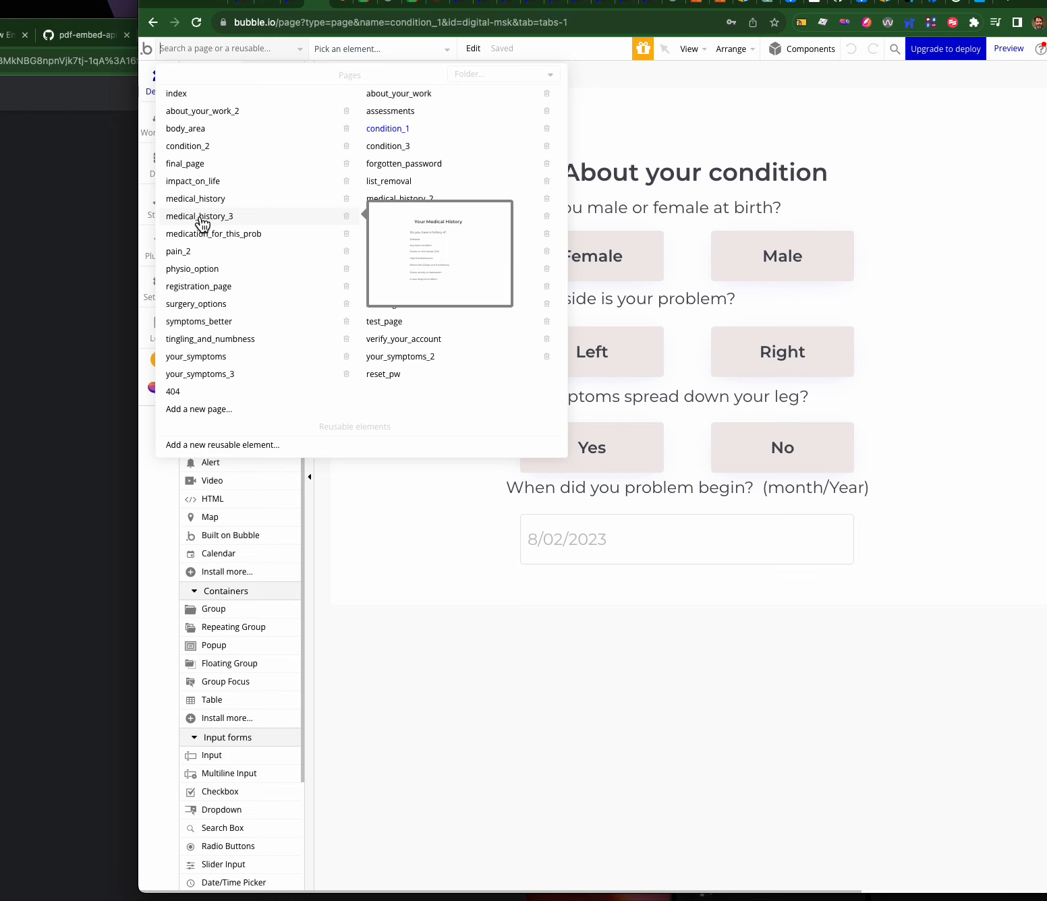
{"action": "left_click", "coordinate": [609, 141]}
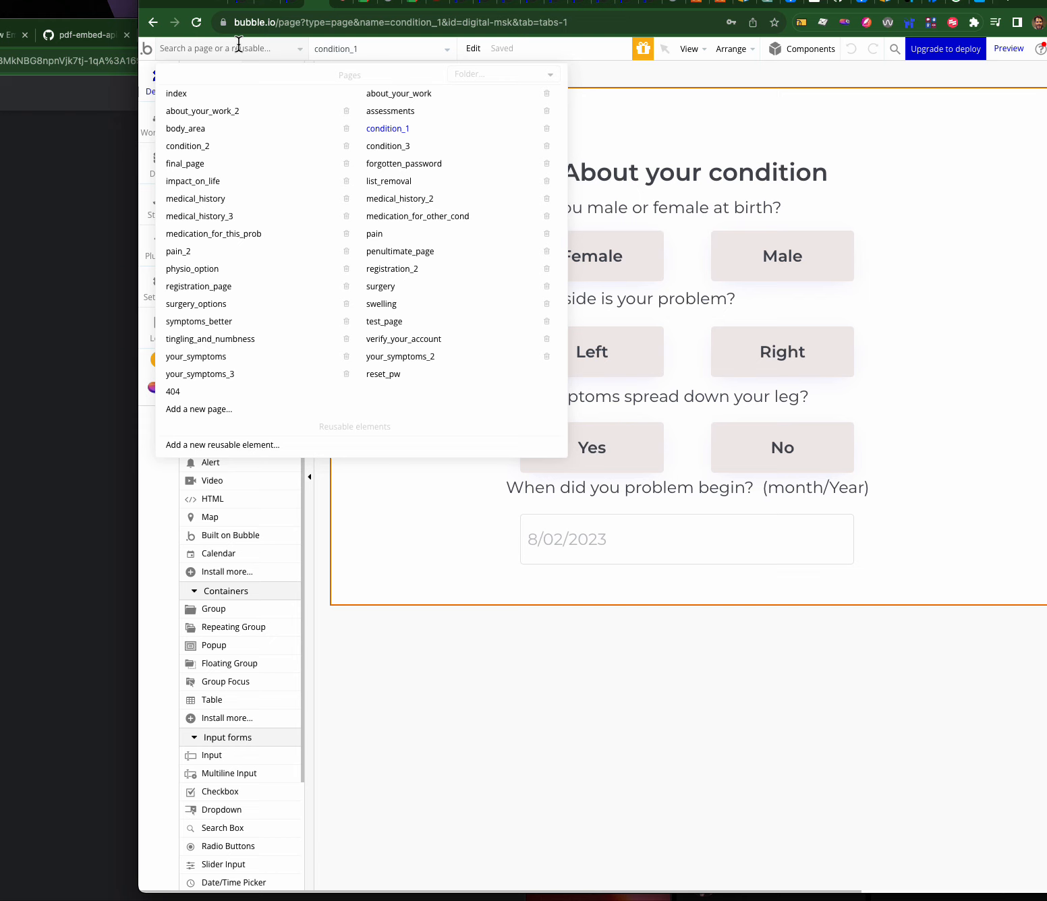
{"action": "mouse_move", "coordinate": [251, 382]}
{"action": "mouse_move", "coordinate": [305, 272]}
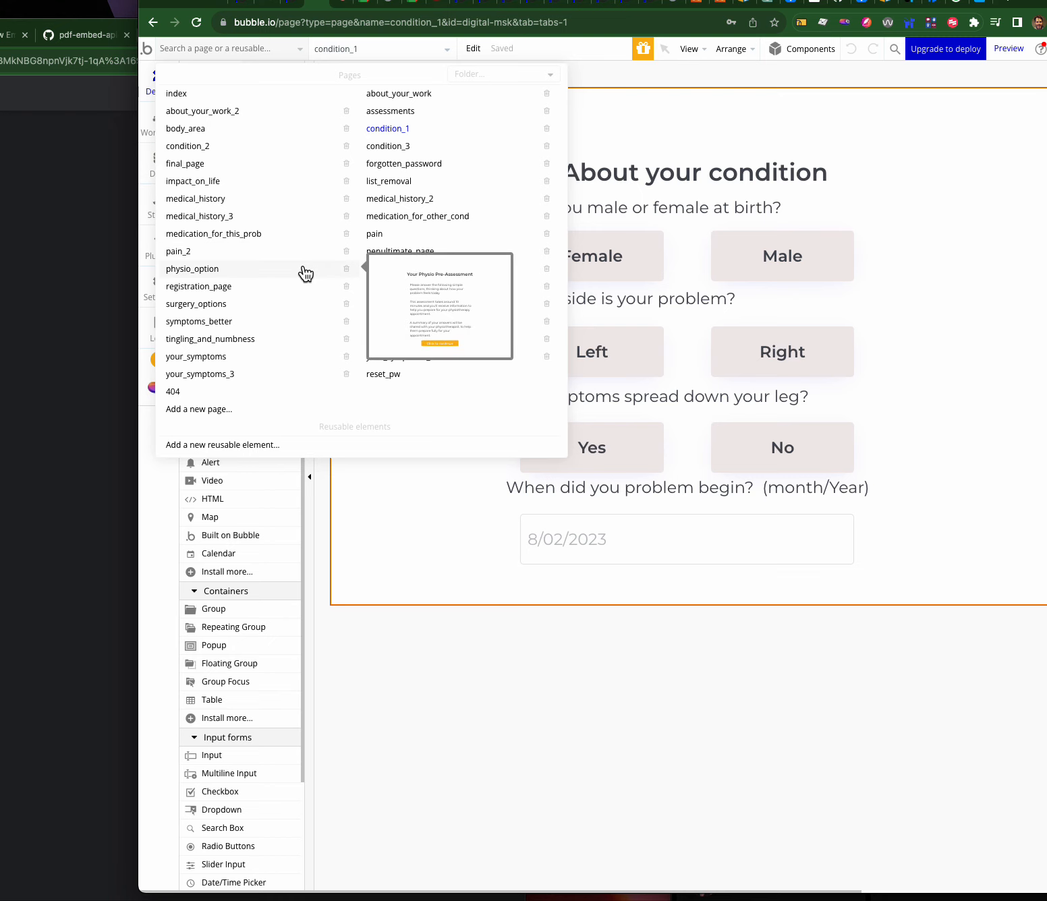
{"action": "left_click", "coordinate": [184, 95]}
{"action": "left_click", "coordinate": [786, 570]}
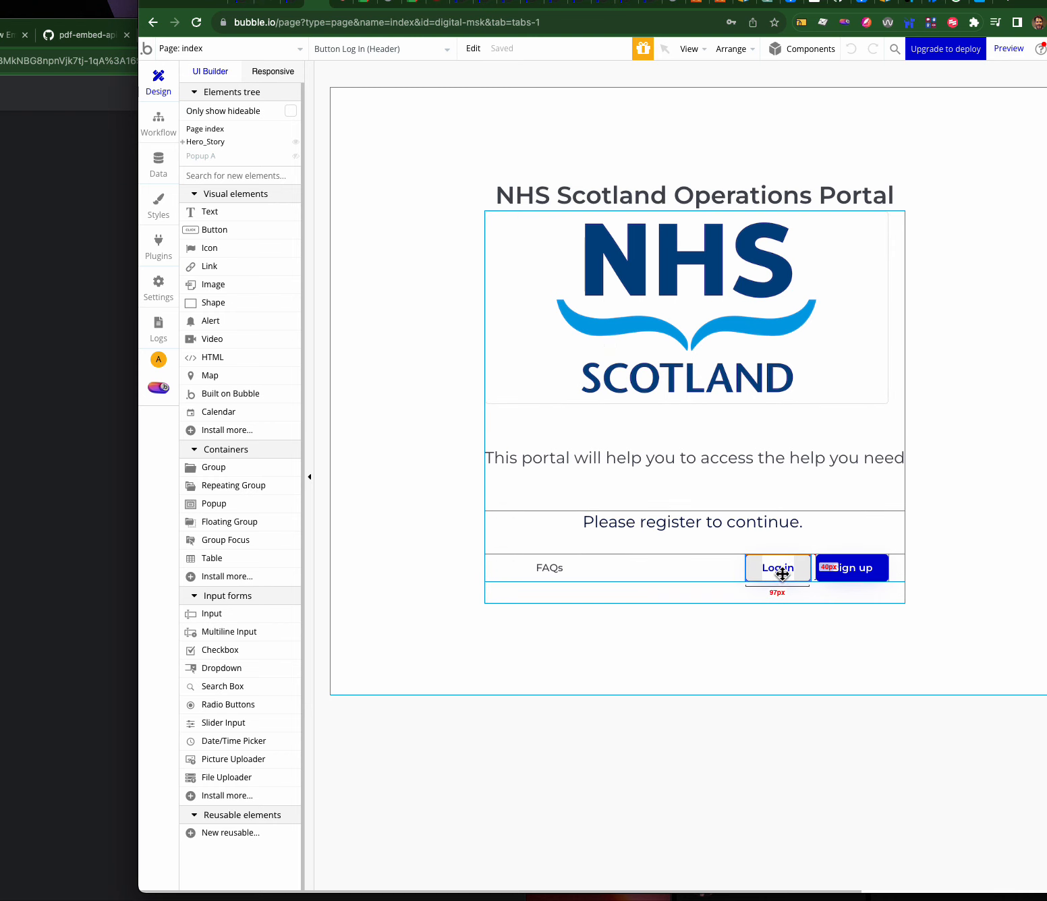
{"action": "key", "text": "super+k"}
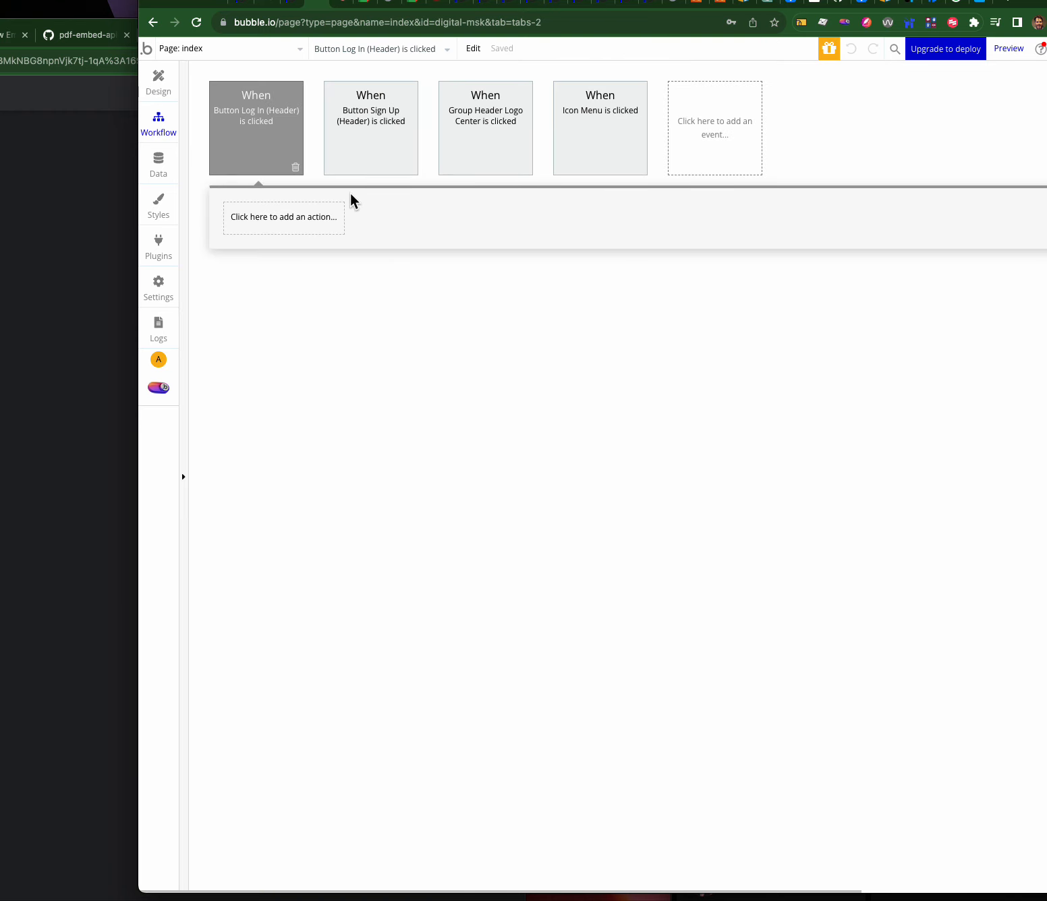
{"action": "left_click", "coordinate": [376, 155]}
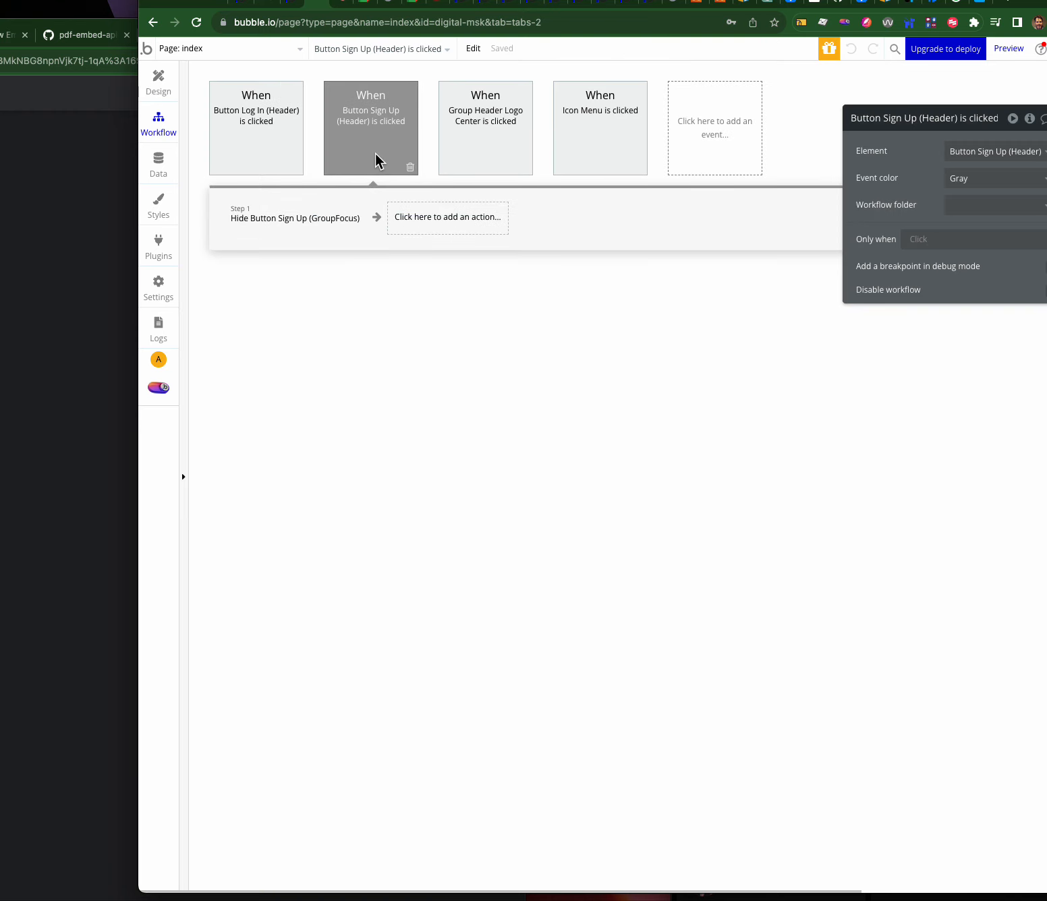
{"action": "left_click", "coordinate": [482, 152]}
{"action": "left_click", "coordinate": [579, 151]}
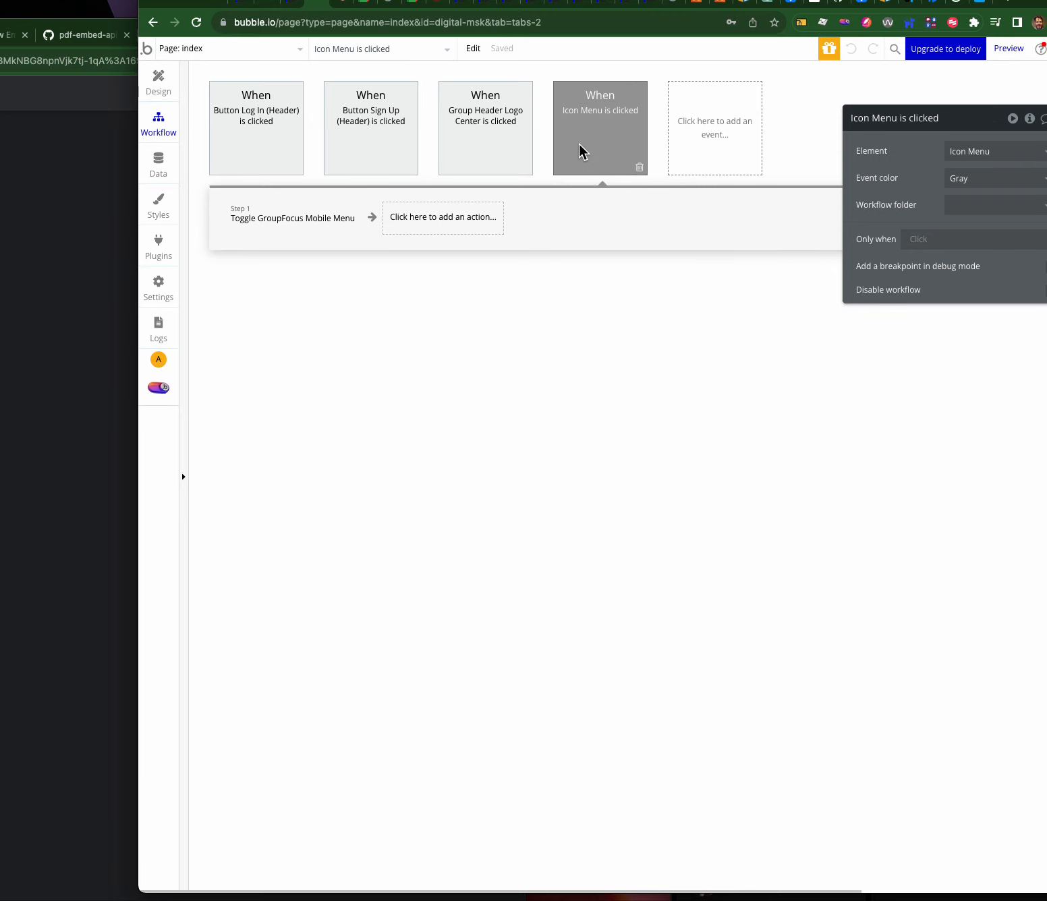
{"action": "left_click", "coordinate": [162, 88]}
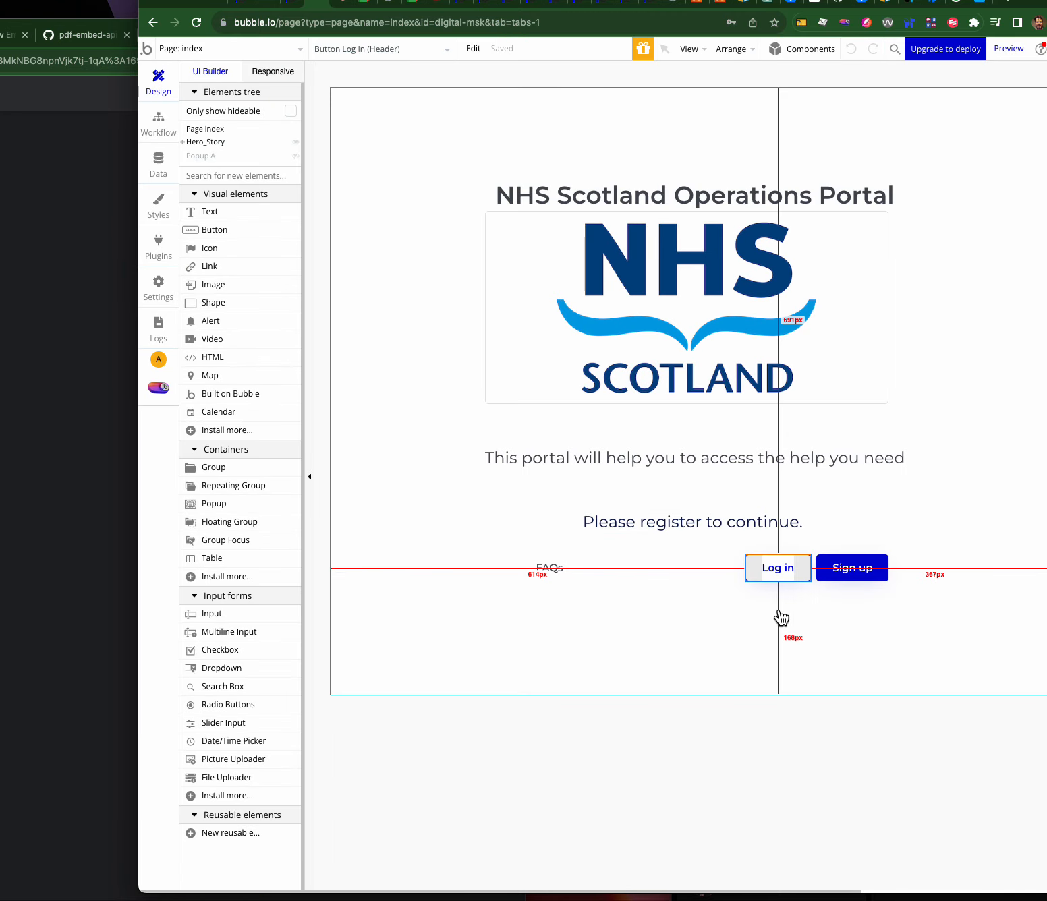
{"action": "left_click", "coordinate": [861, 572]}
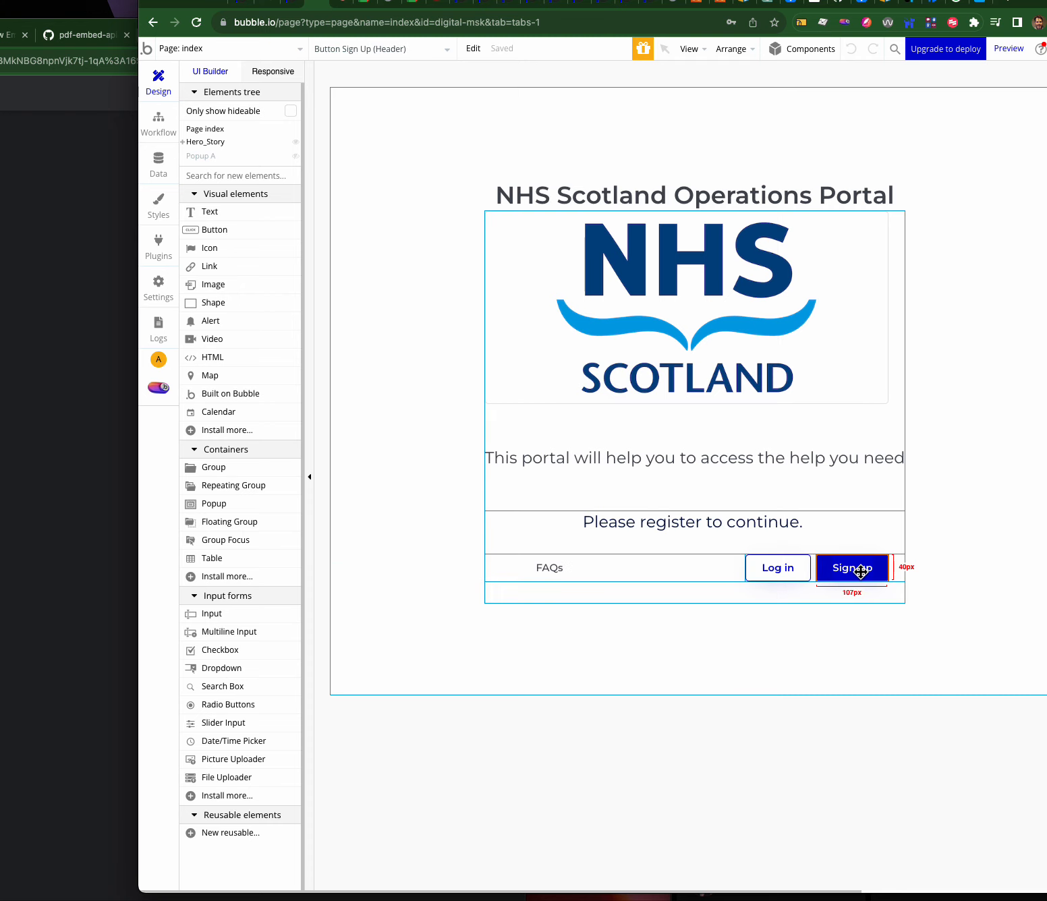
{"action": "key", "text": "super+k"}
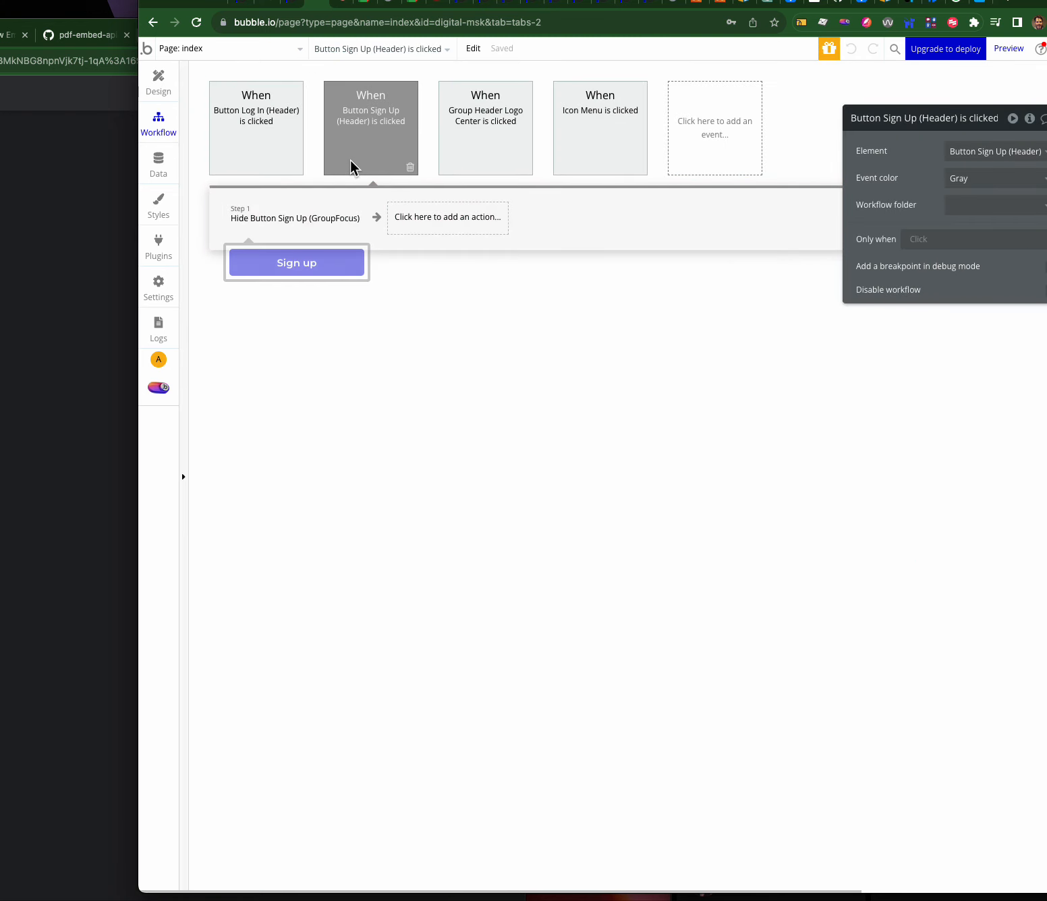
{"action": "left_click", "coordinate": [312, 211]}
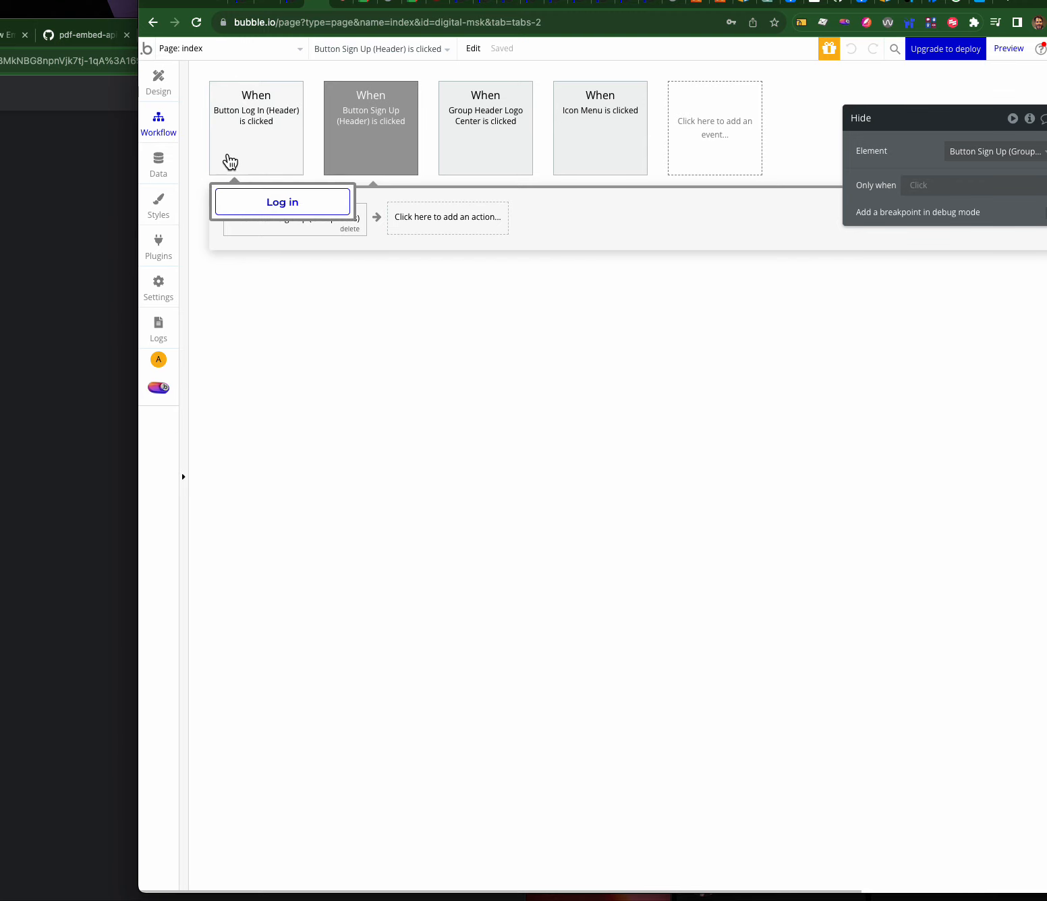
{"action": "left_click", "coordinate": [161, 89]}
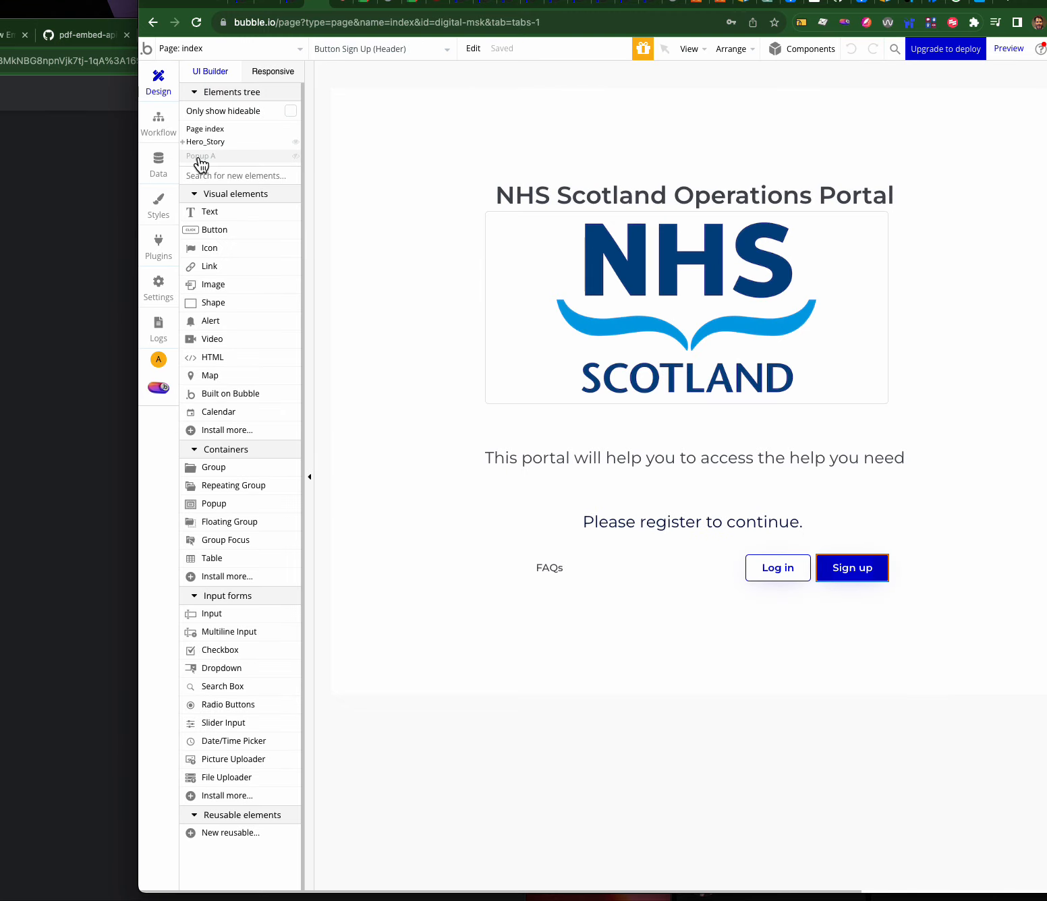
- Select Popup A, expand Hero_Story, and launch the index page in debug test preview
{"action": "left_click", "coordinate": [201, 156]}
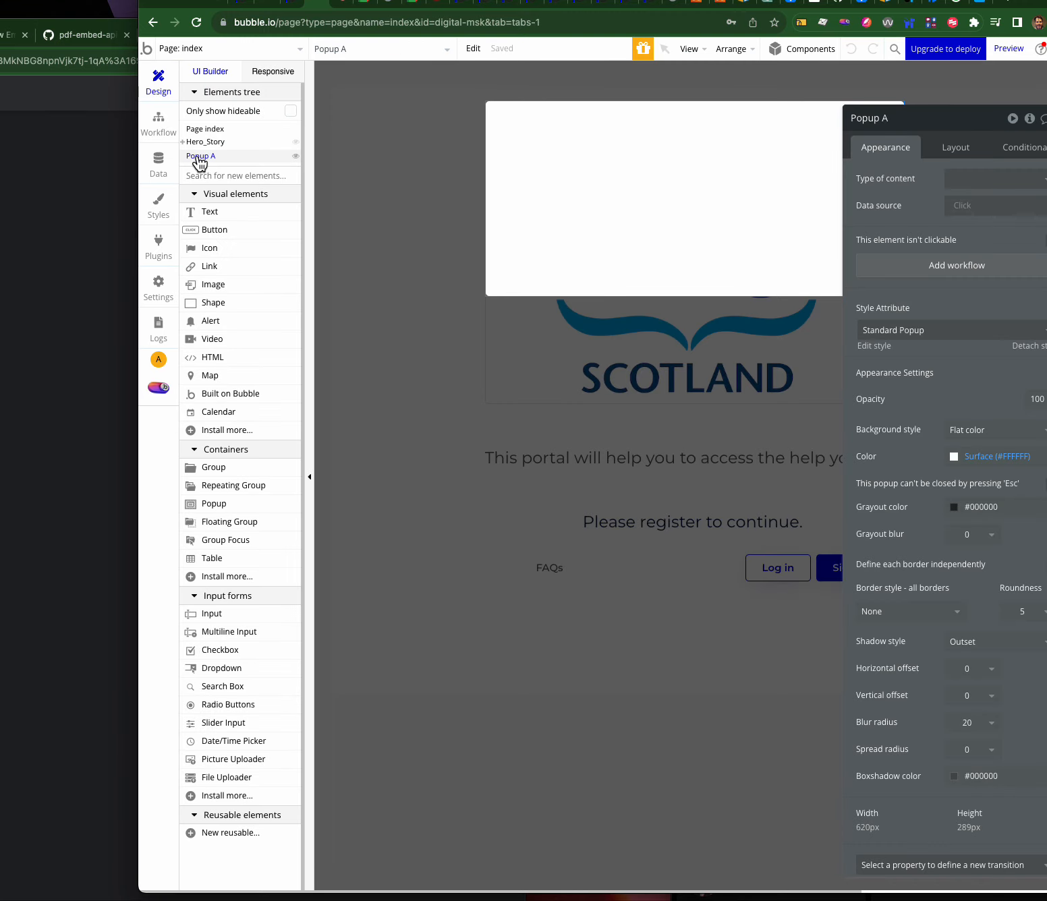
{"action": "left_click", "coordinate": [182, 141]}
{"action": "mouse_move", "coordinate": [204, 187]}
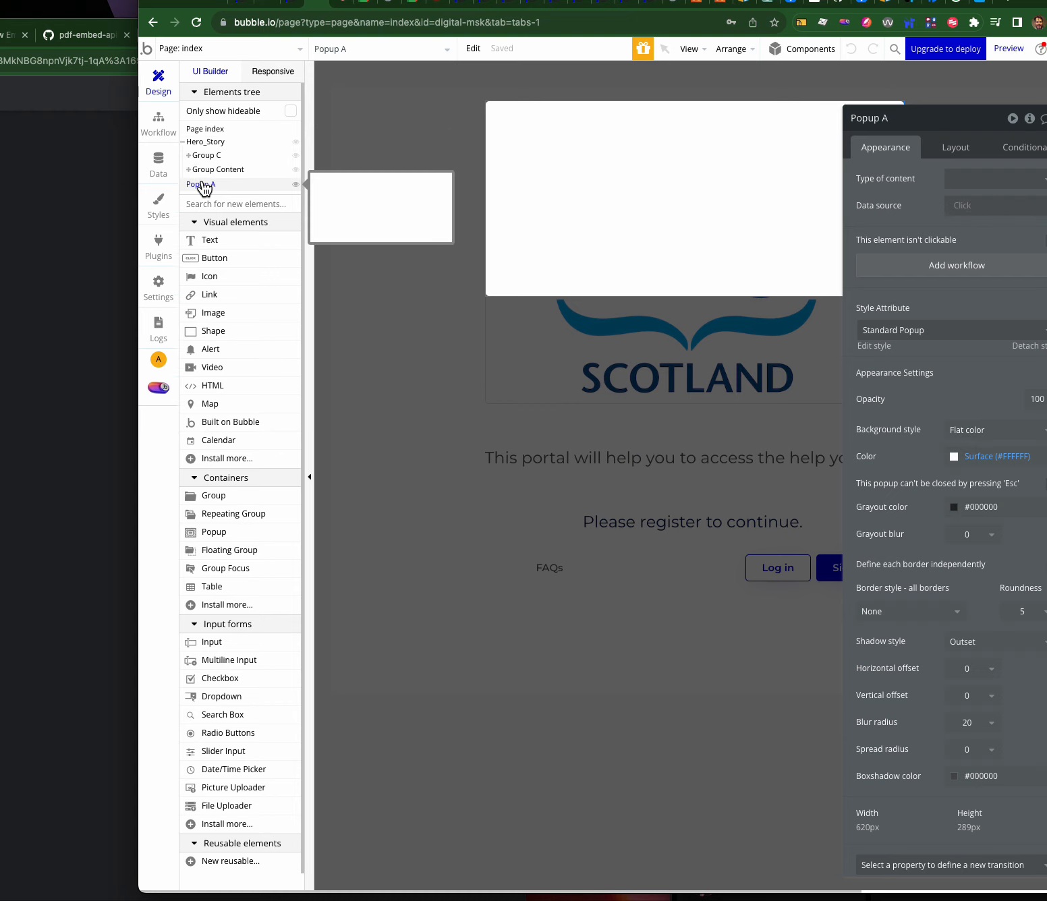
{"action": "left_click", "coordinate": [1010, 54]}
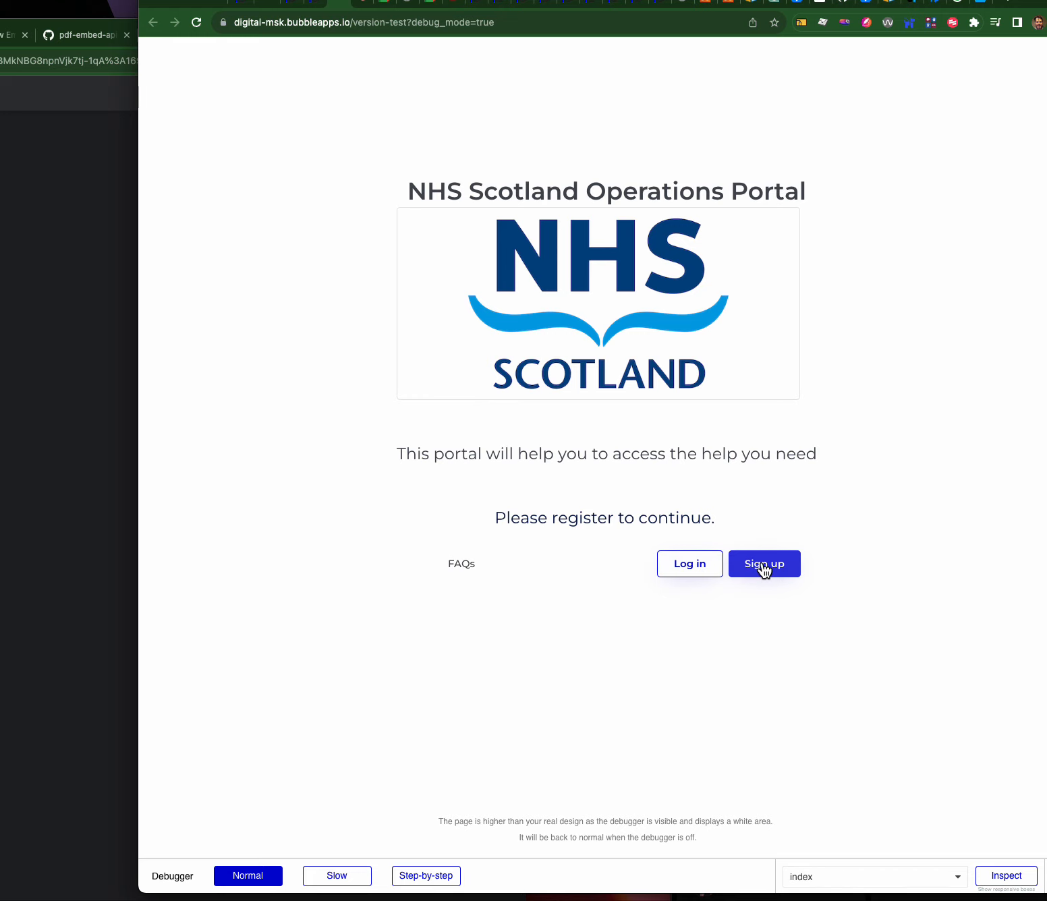
- Test the NHS logo and Sign up in preview, cancel the file chooser, and return to the editor
{"action": "left_click", "coordinate": [626, 339]}
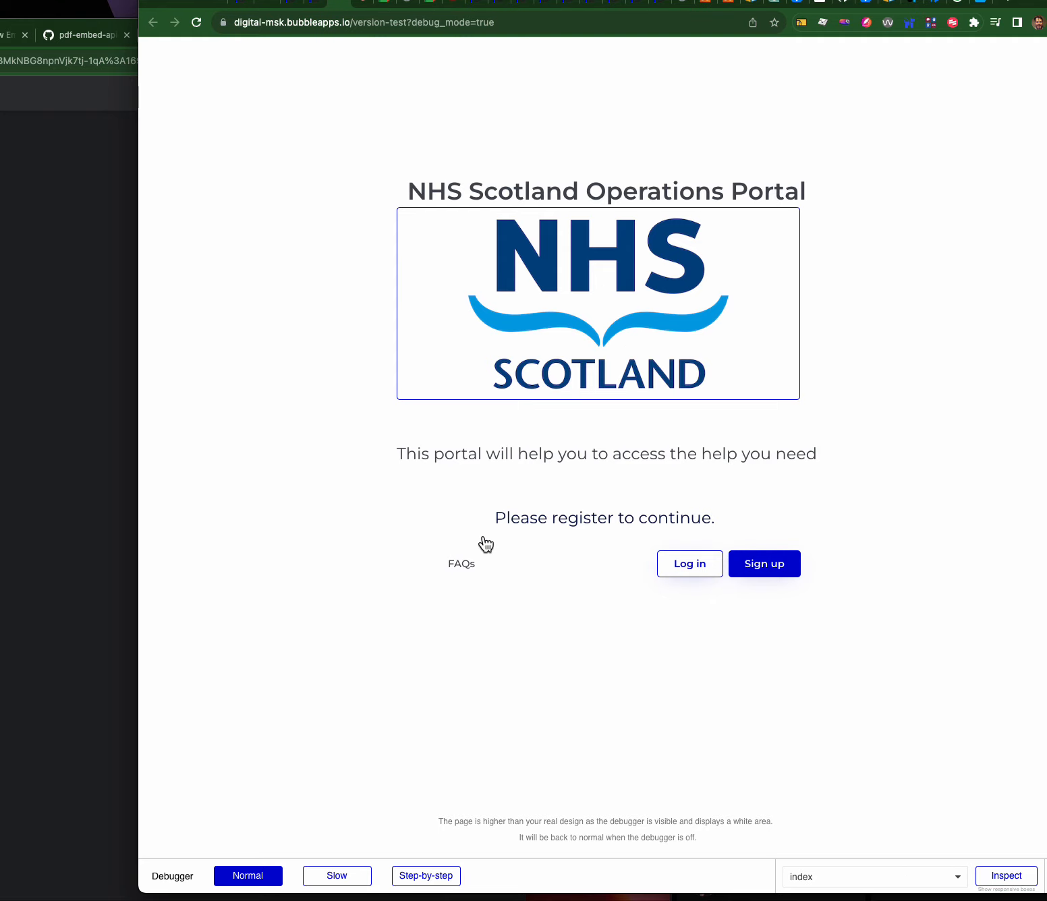
{"action": "left_click", "coordinate": [870, 567]}
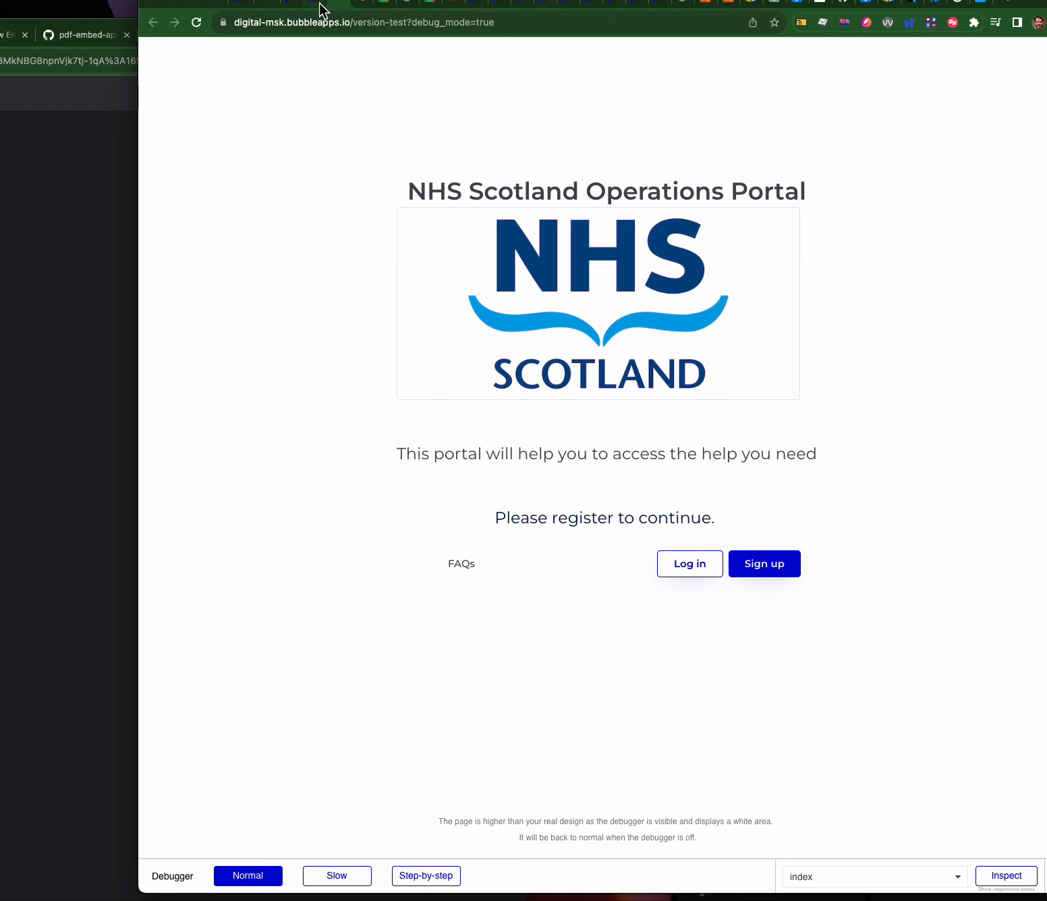
{"action": "left_click", "coordinate": [323, 8]}
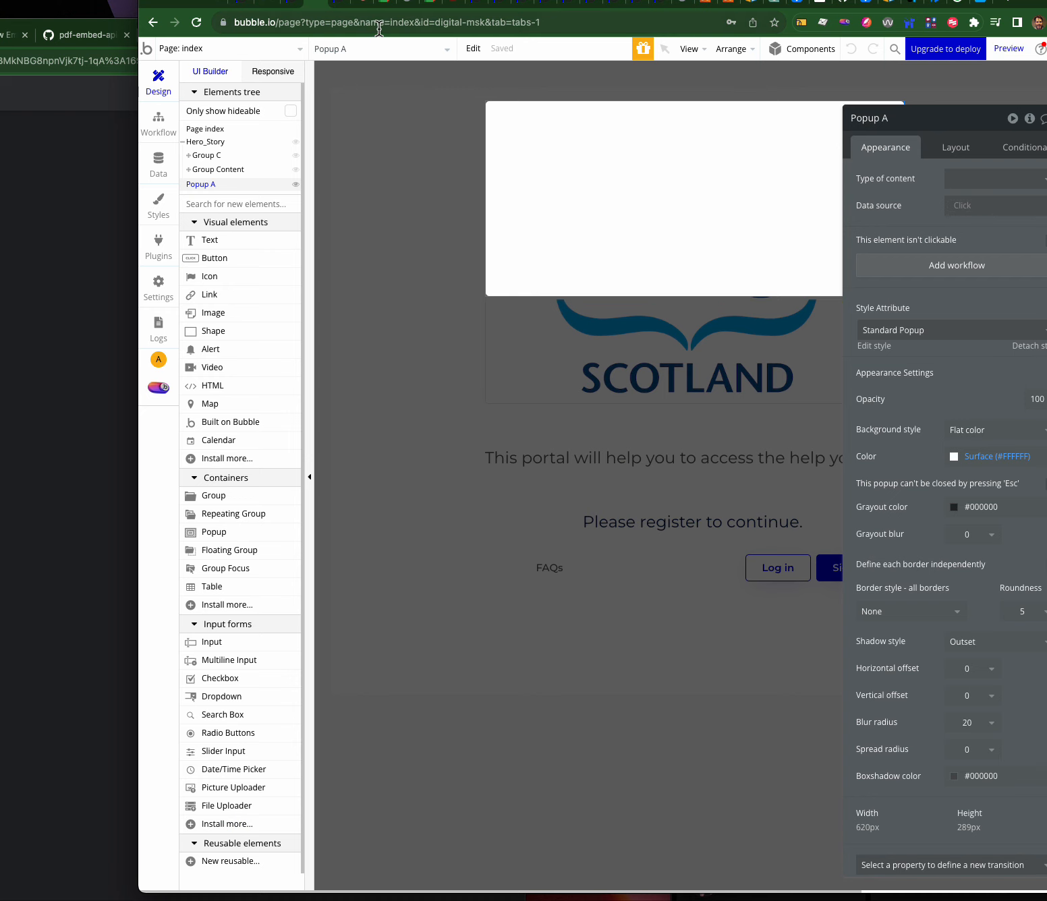
{"action": "left_click", "coordinate": [1012, 48]}
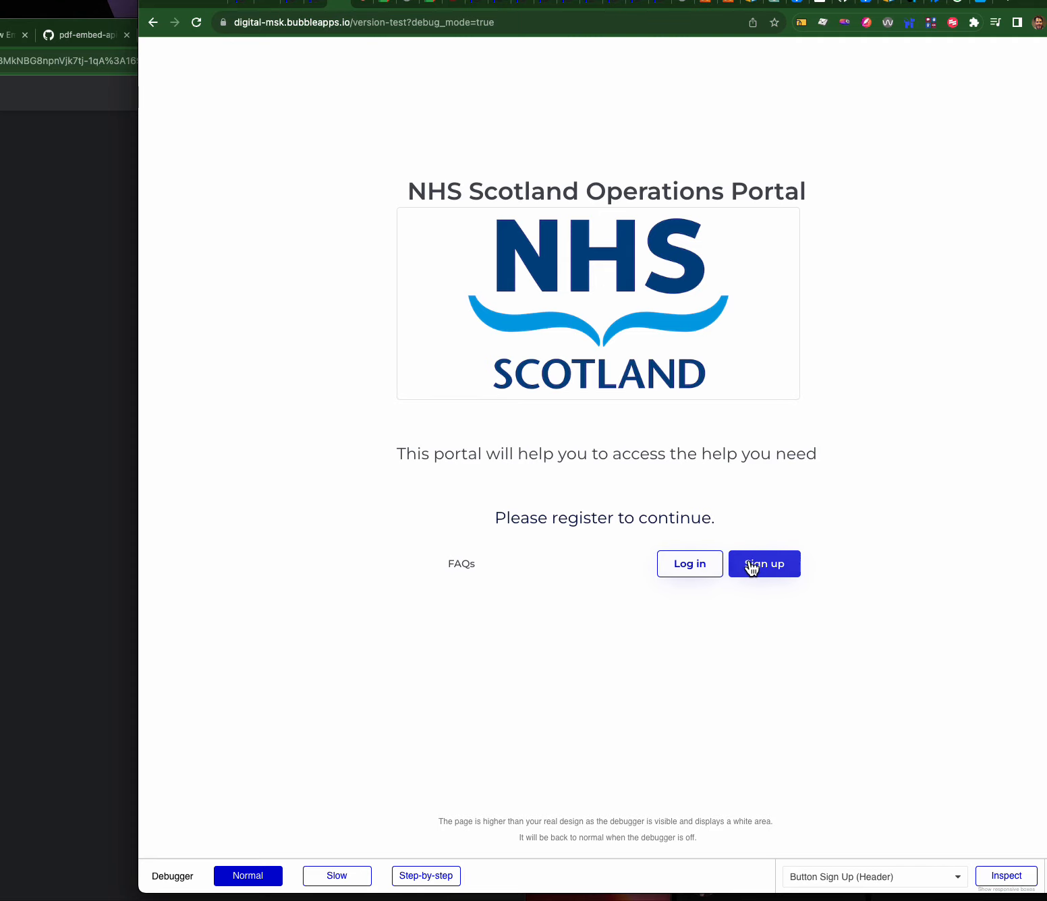
{"action": "left_click", "coordinate": [315, 8]}
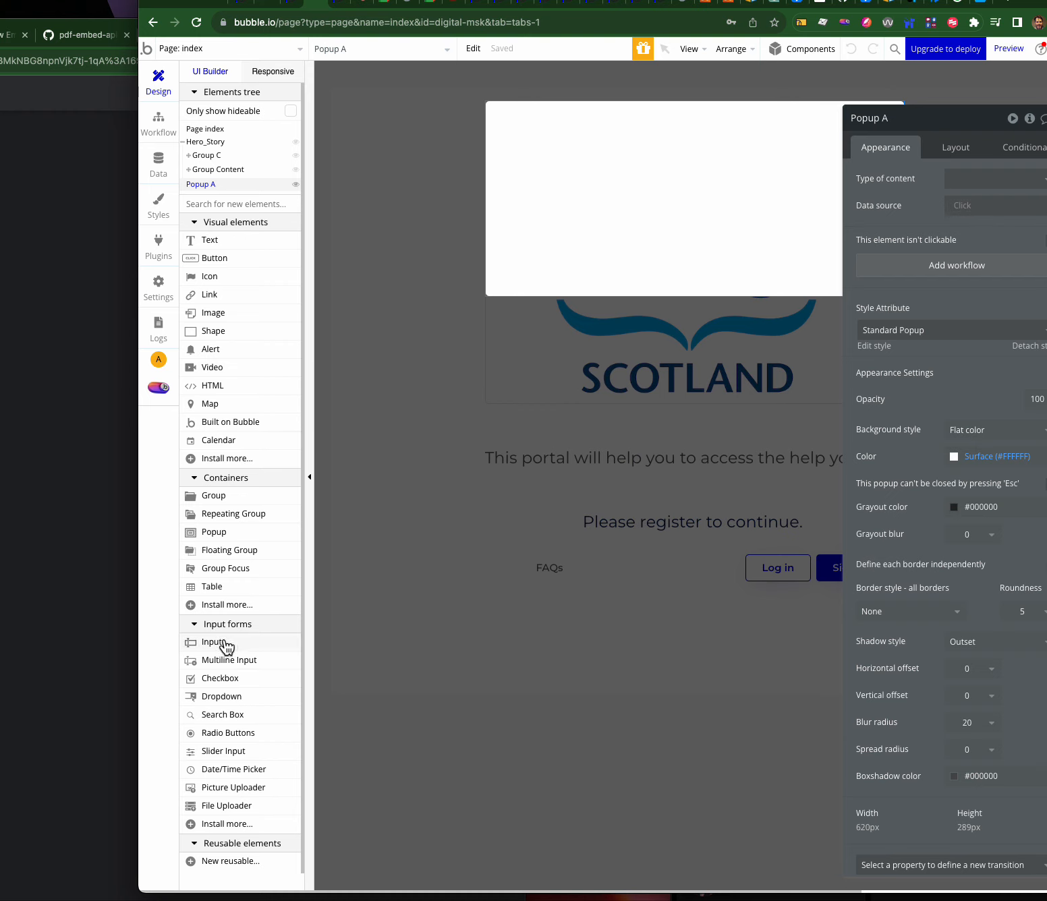
- Add a new Group D near the bottom-left of the index page
{"action": "left_click", "coordinate": [215, 498]}
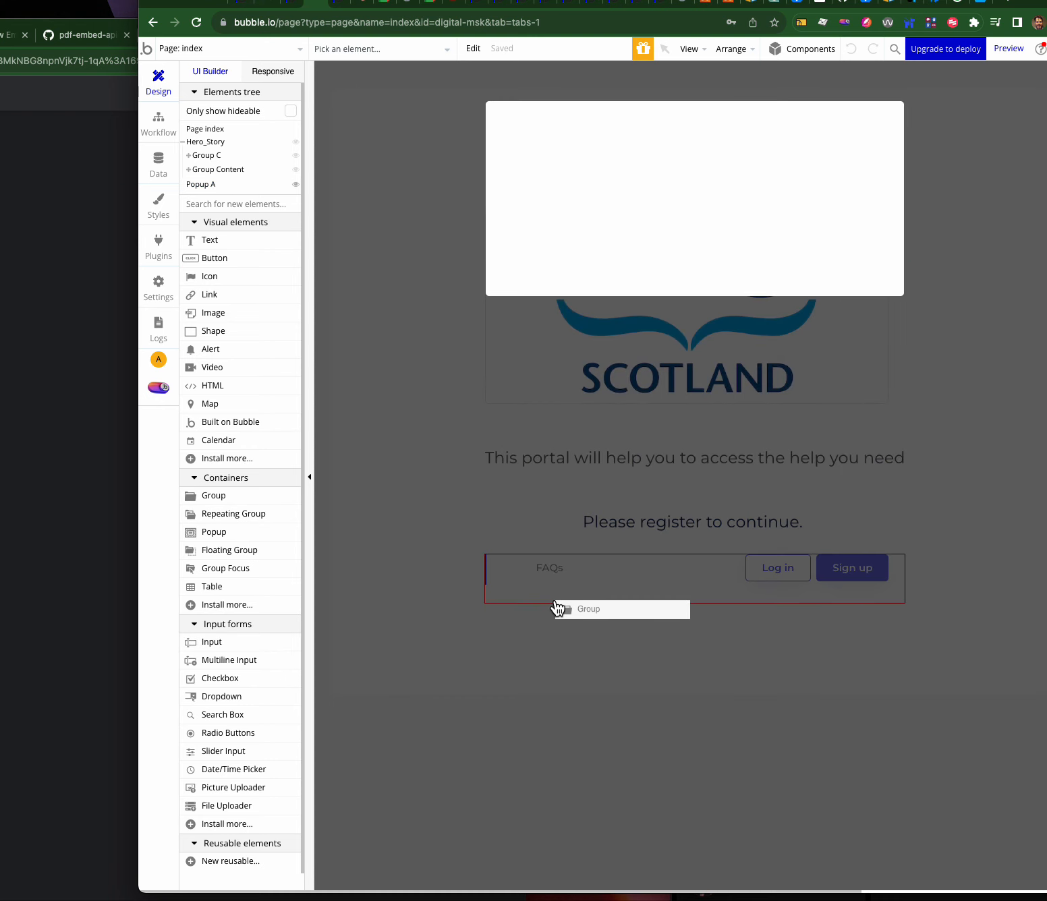
{"action": "left_click", "coordinate": [523, 629]}
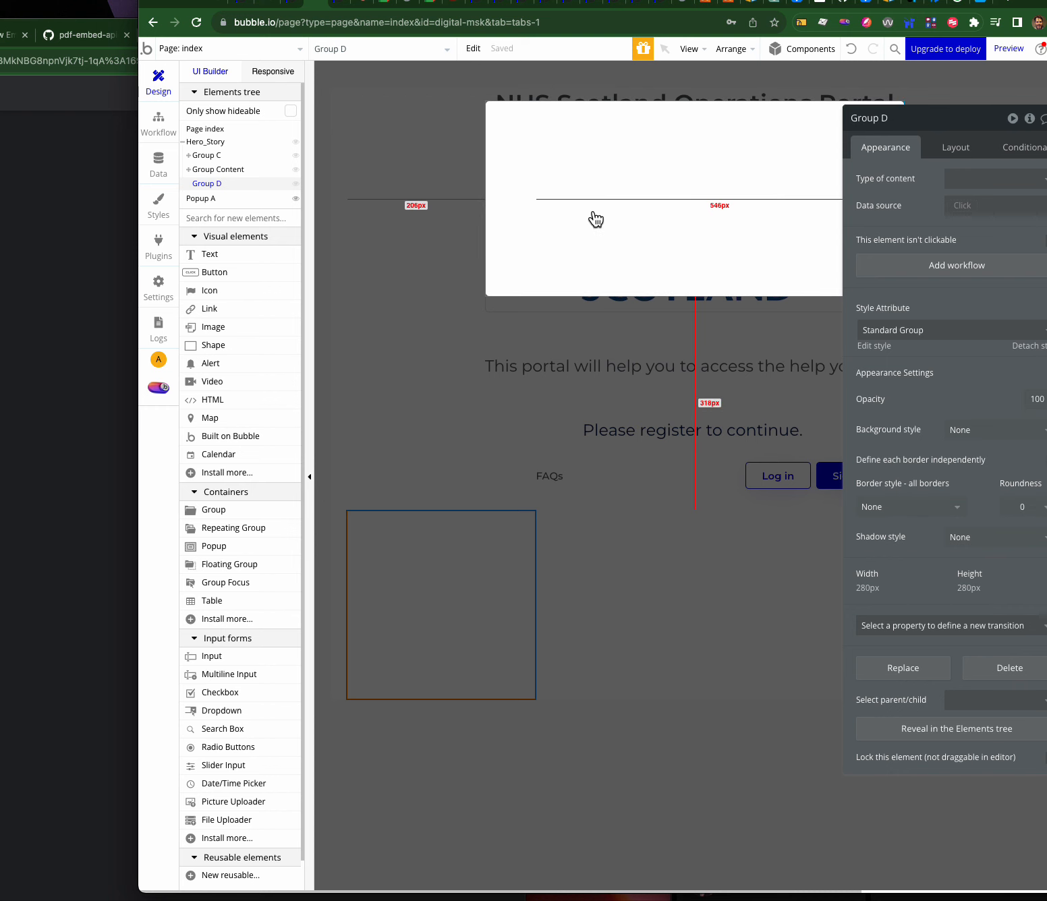
{"action": "left_click", "coordinate": [461, 582]}
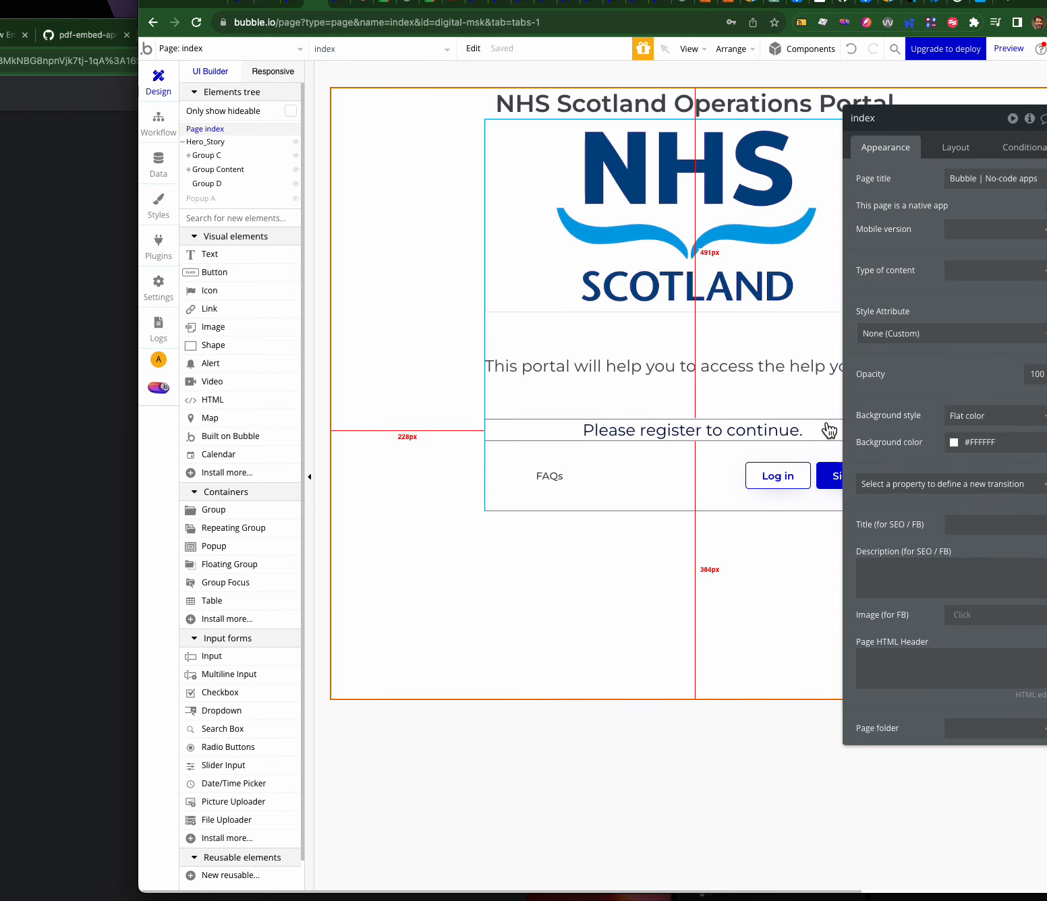
{"action": "left_click", "coordinate": [471, 593]}
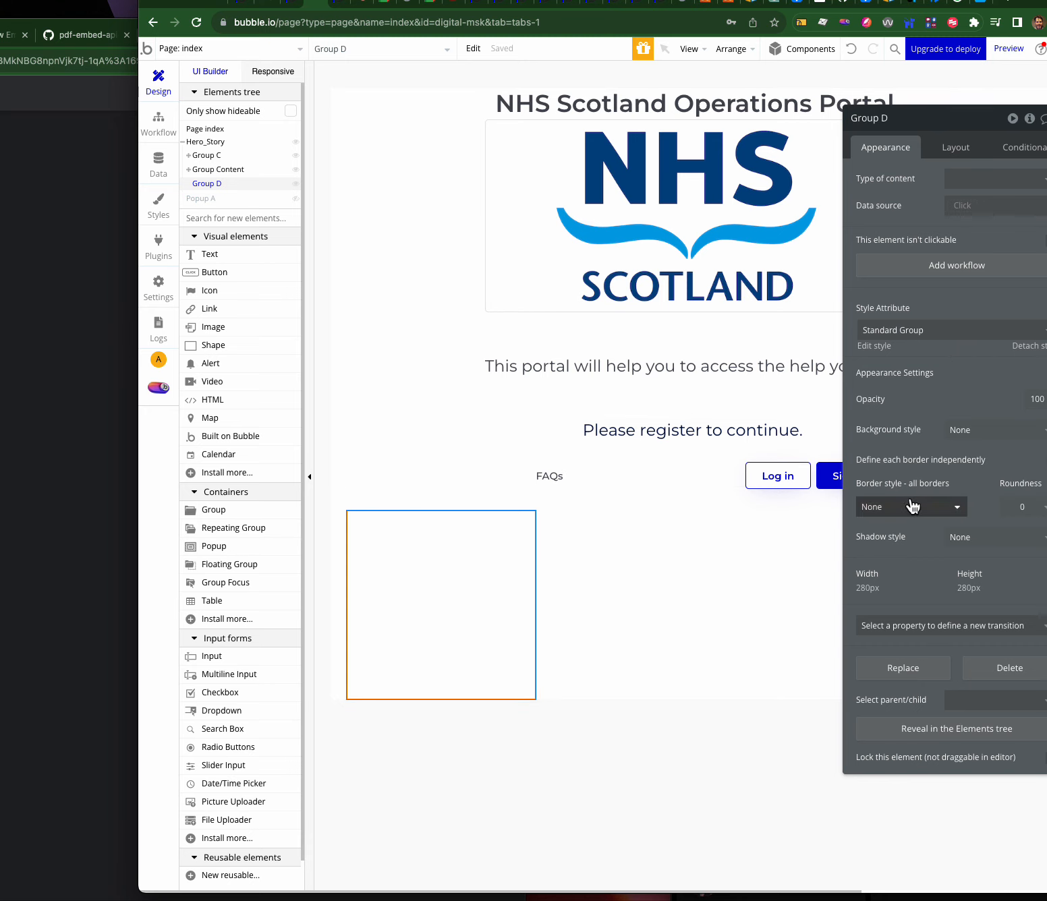
- Give Group D a flat #C6BEBE background and place an Input field inside it
{"action": "left_click", "coordinate": [978, 426]}
{"action": "left_click", "coordinate": [978, 499]}
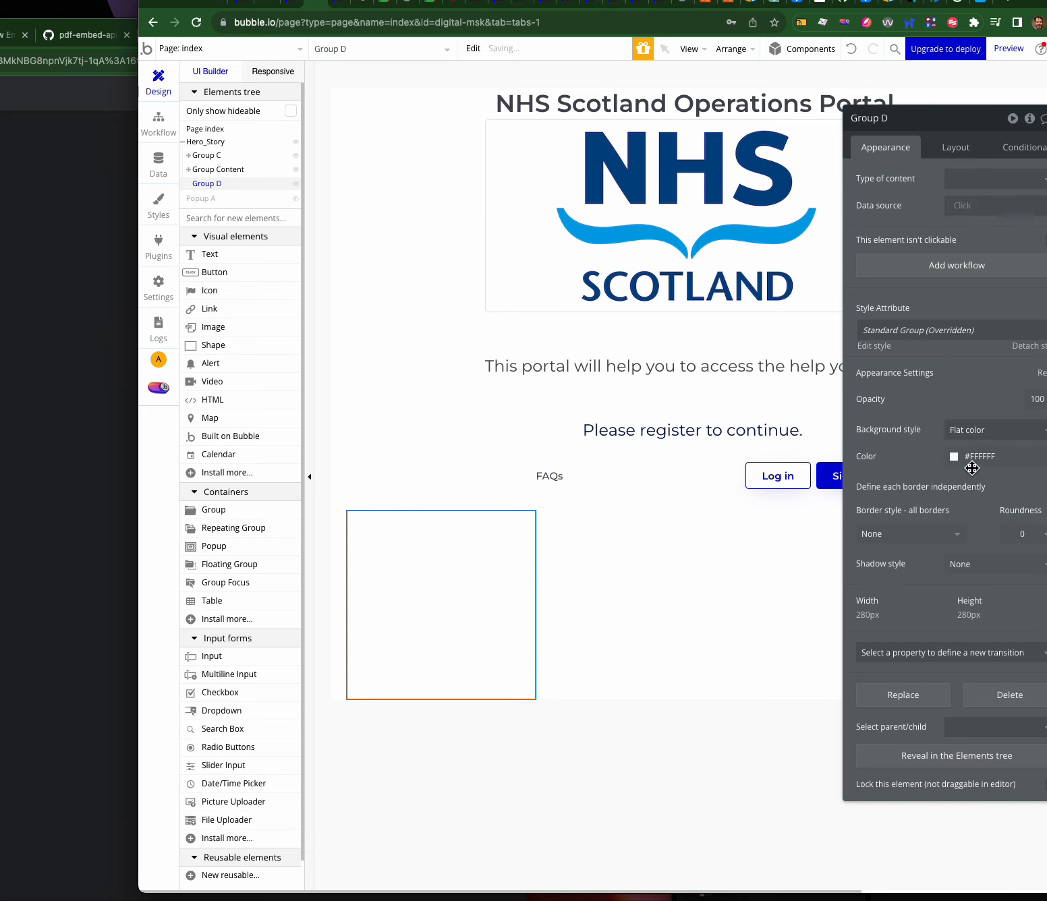
{"action": "left_click", "coordinate": [975, 459]}
{"action": "left_click", "coordinate": [938, 490]}
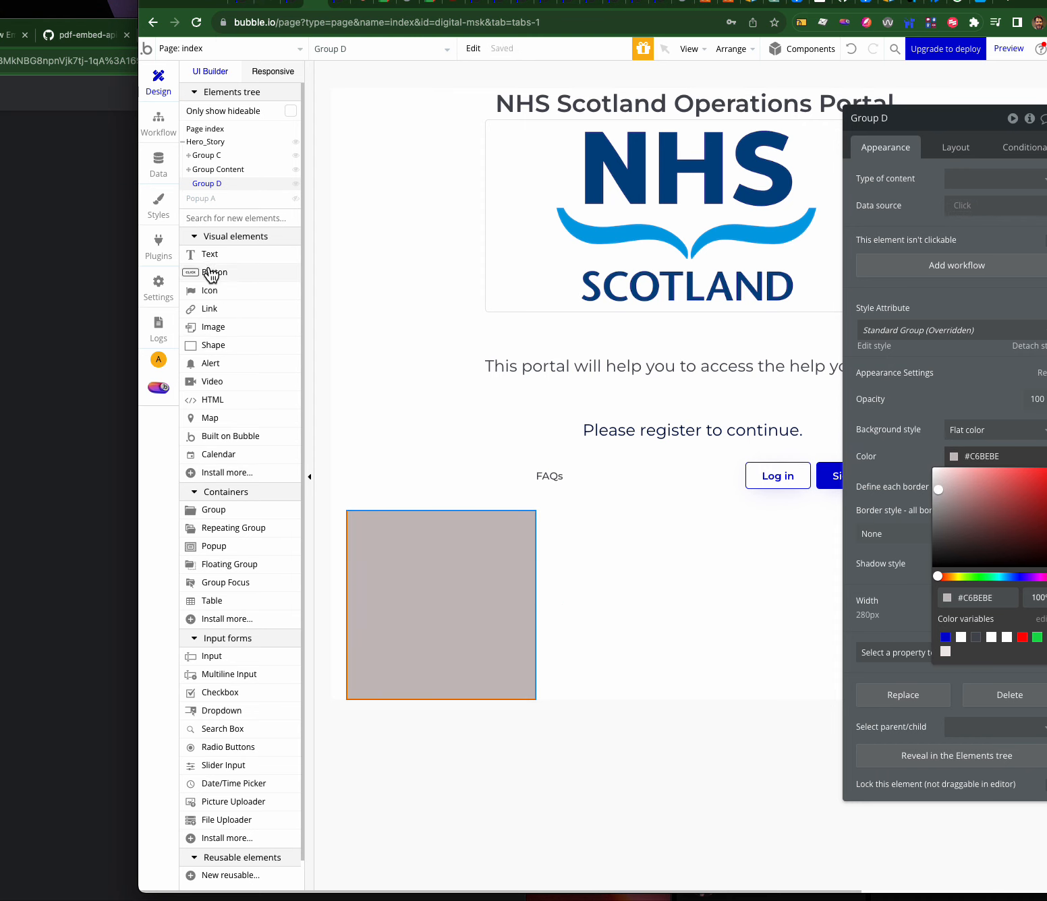
{"action": "left_click_drag", "start_coordinate": [211, 662], "coordinate": [371, 577]}
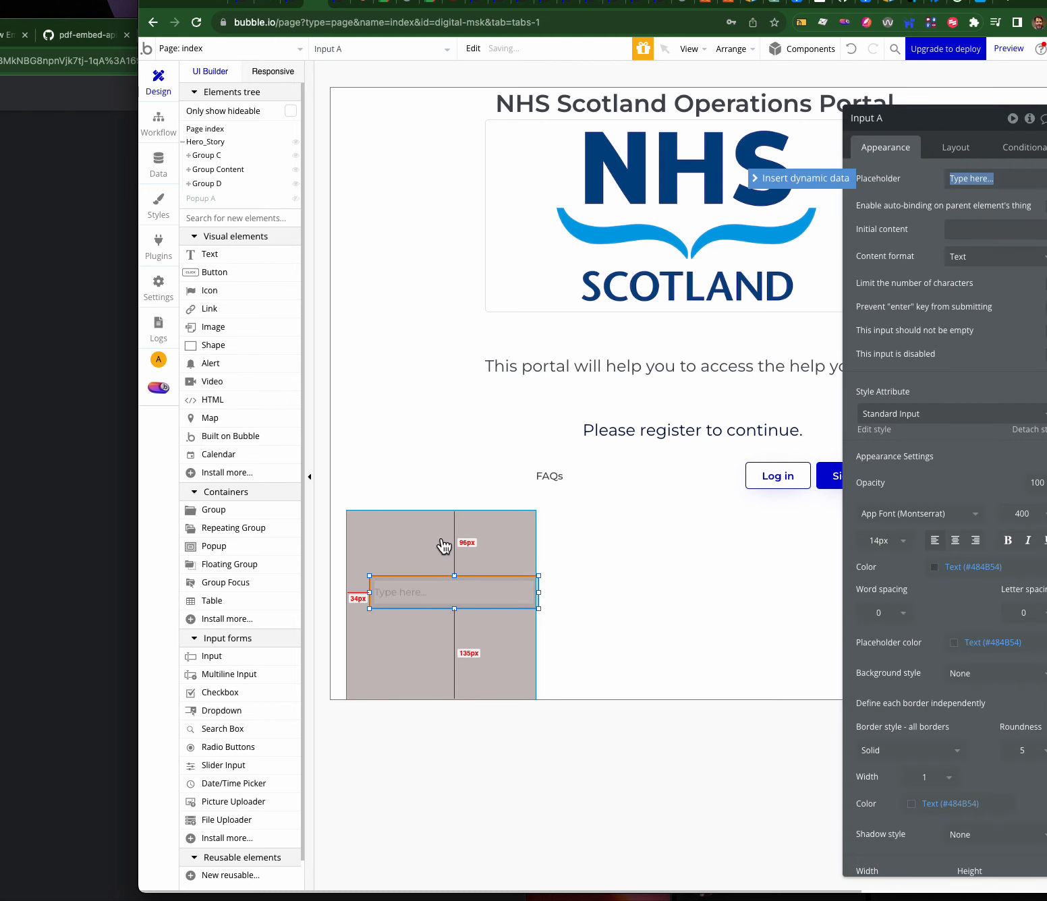
- Give Group D a Column container layout without a fixed width
{"action": "left_click", "coordinate": [444, 545]}
{"action": "left_click", "coordinate": [956, 150]}
{"action": "left_click", "coordinate": [959, 177]}
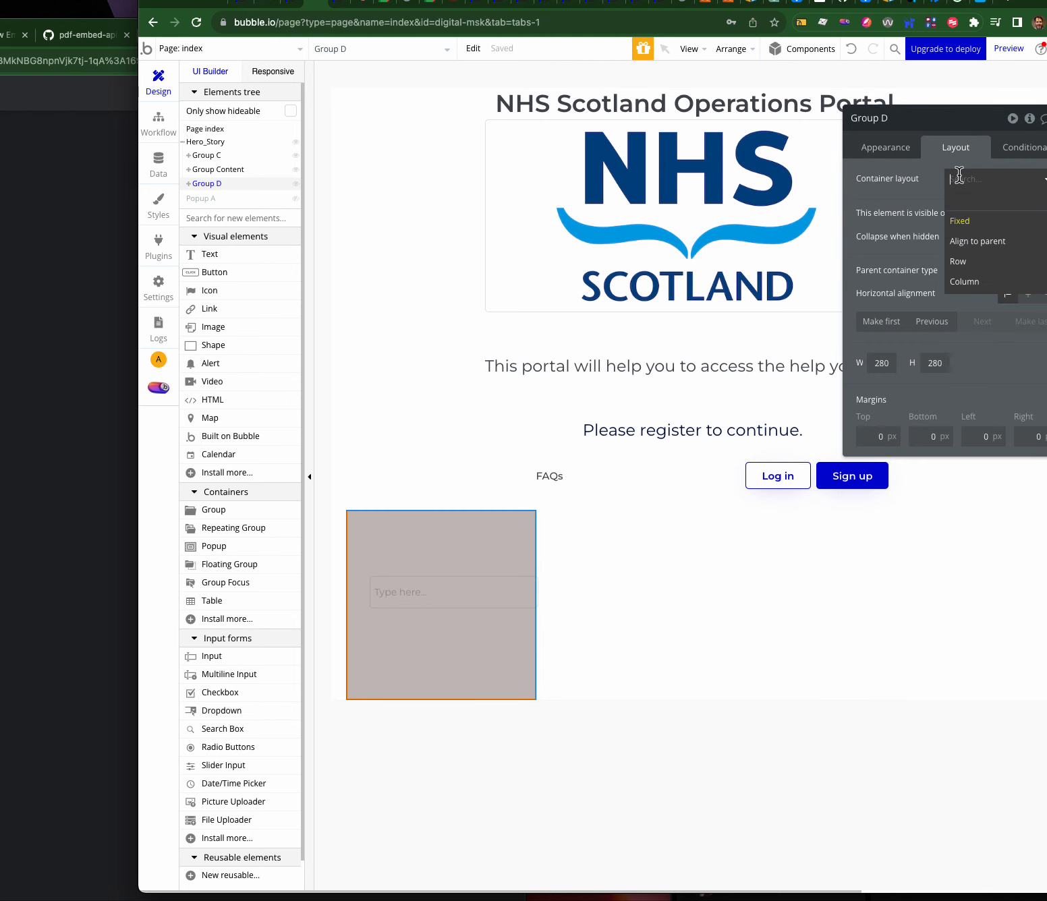
{"action": "left_click", "coordinate": [964, 282]}
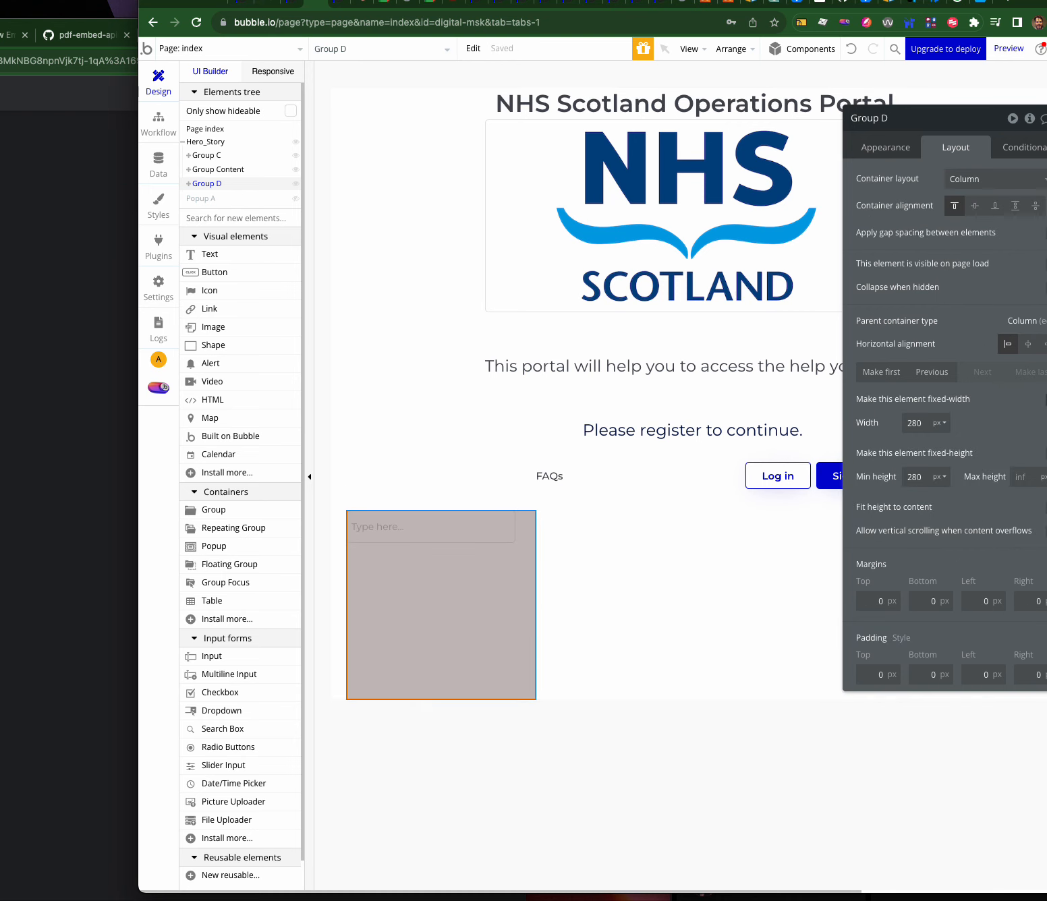
{"action": "left_click", "coordinate": [1044, 398]}
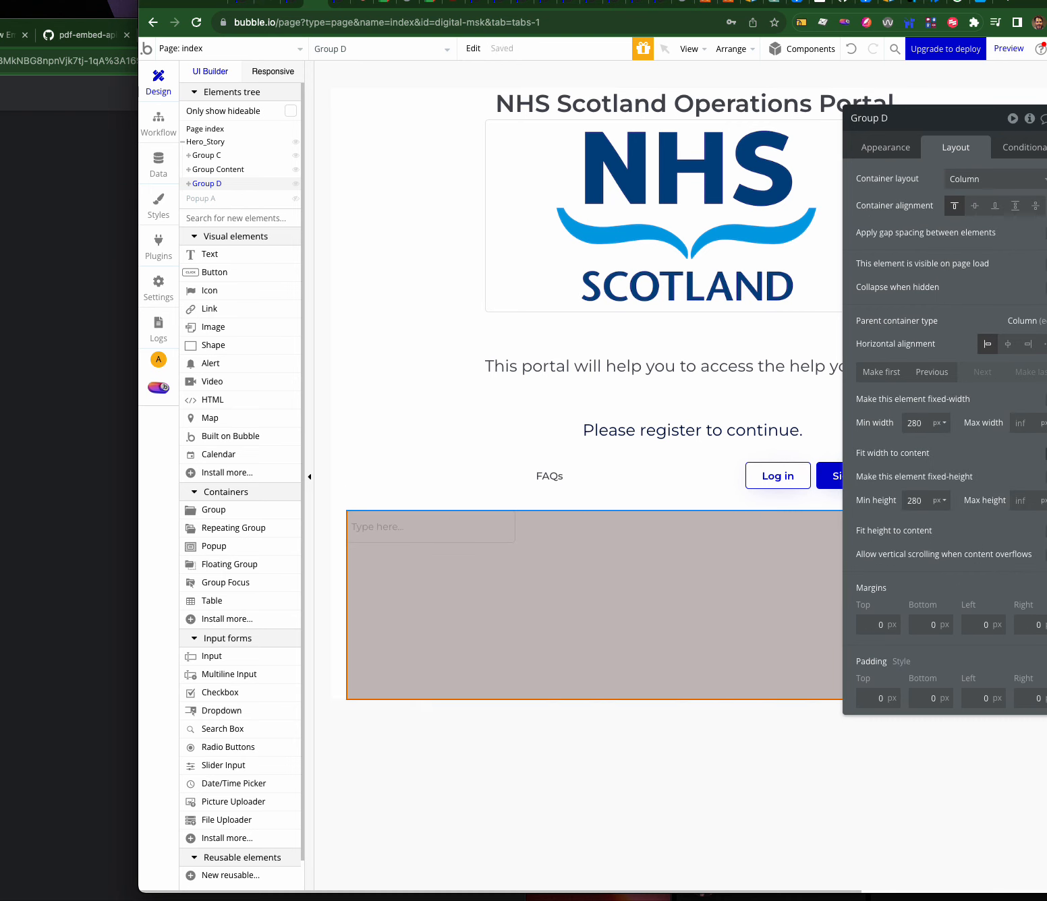
- Give the first input an email placeholder and Email content format
{"action": "left_click", "coordinate": [437, 537]}
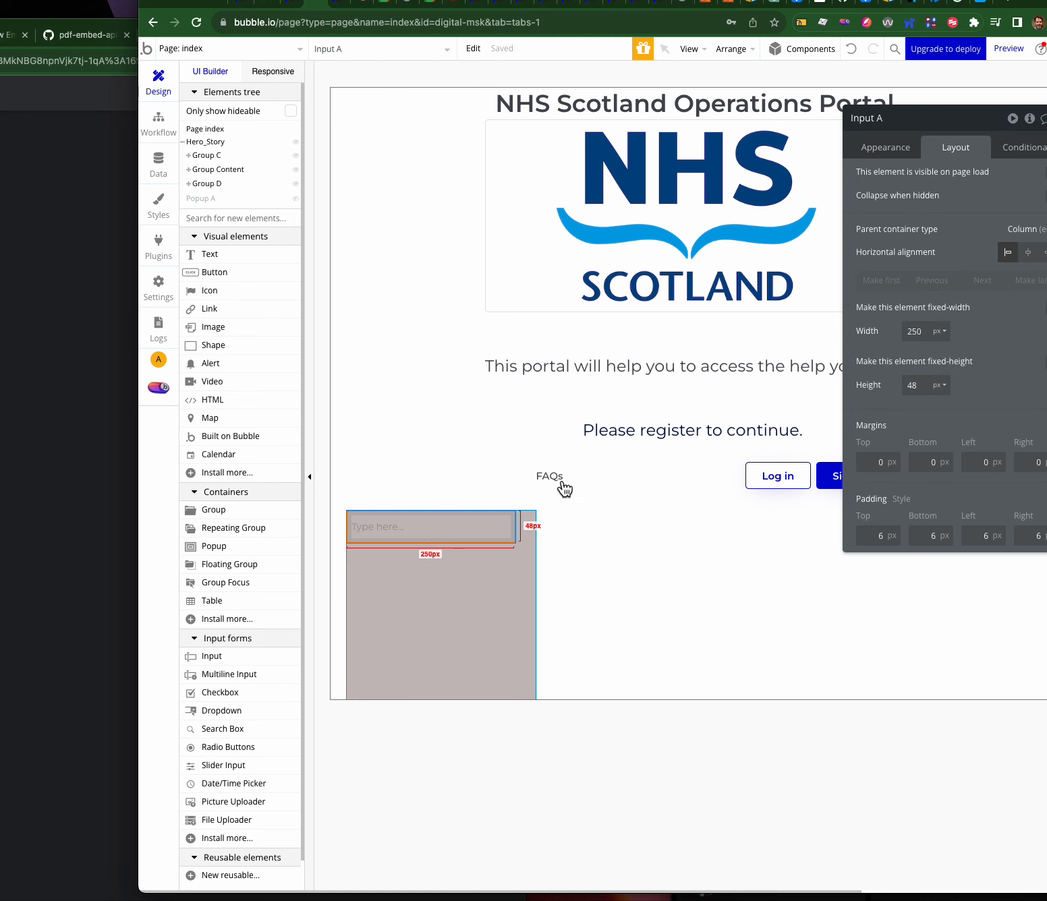
{"action": "left_click", "coordinate": [880, 159]}
{"action": "left_click", "coordinate": [971, 176]}
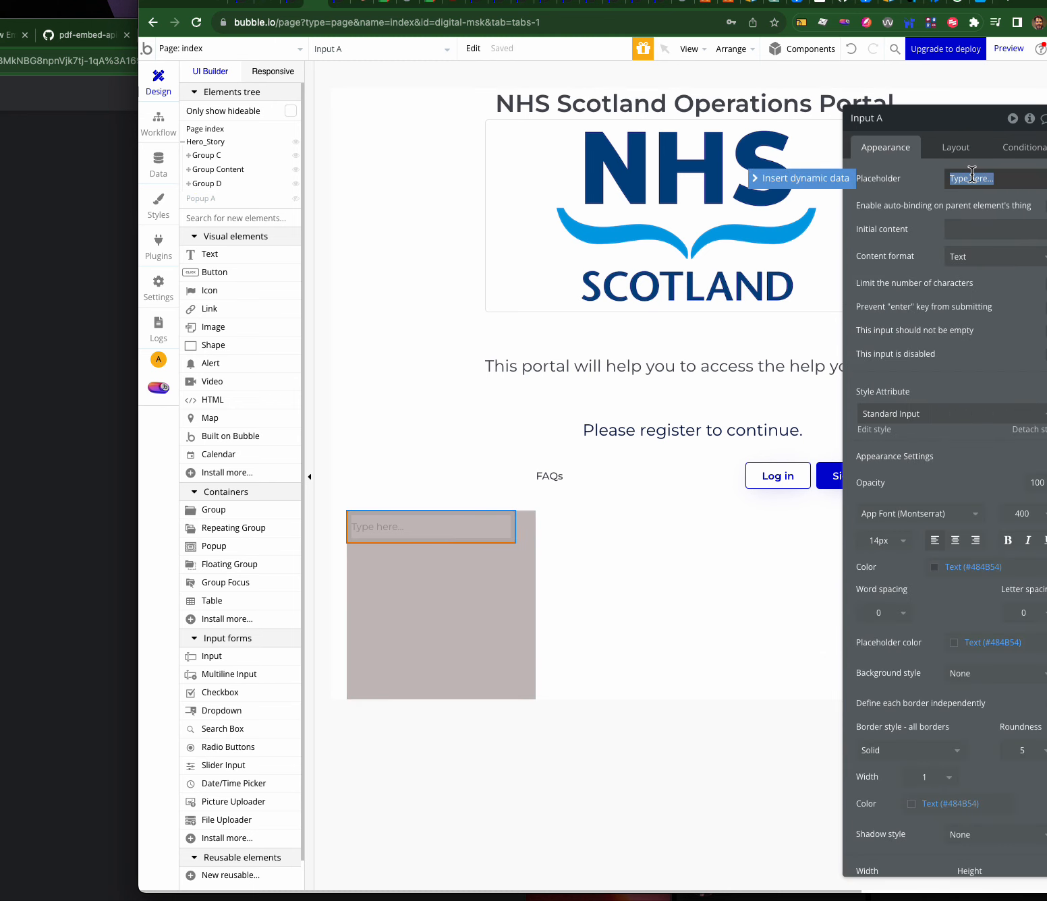
{"action": "type", "text": "us"}
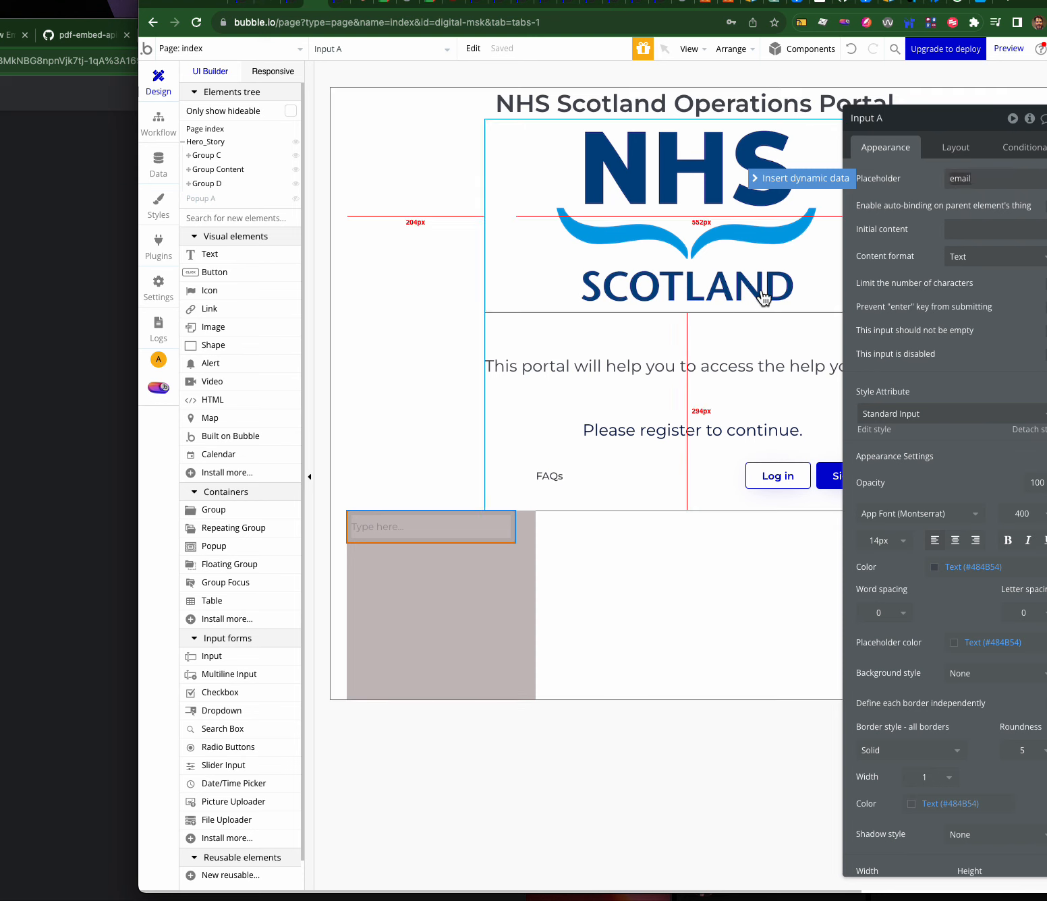
{"action": "left_click", "coordinate": [1000, 256]}
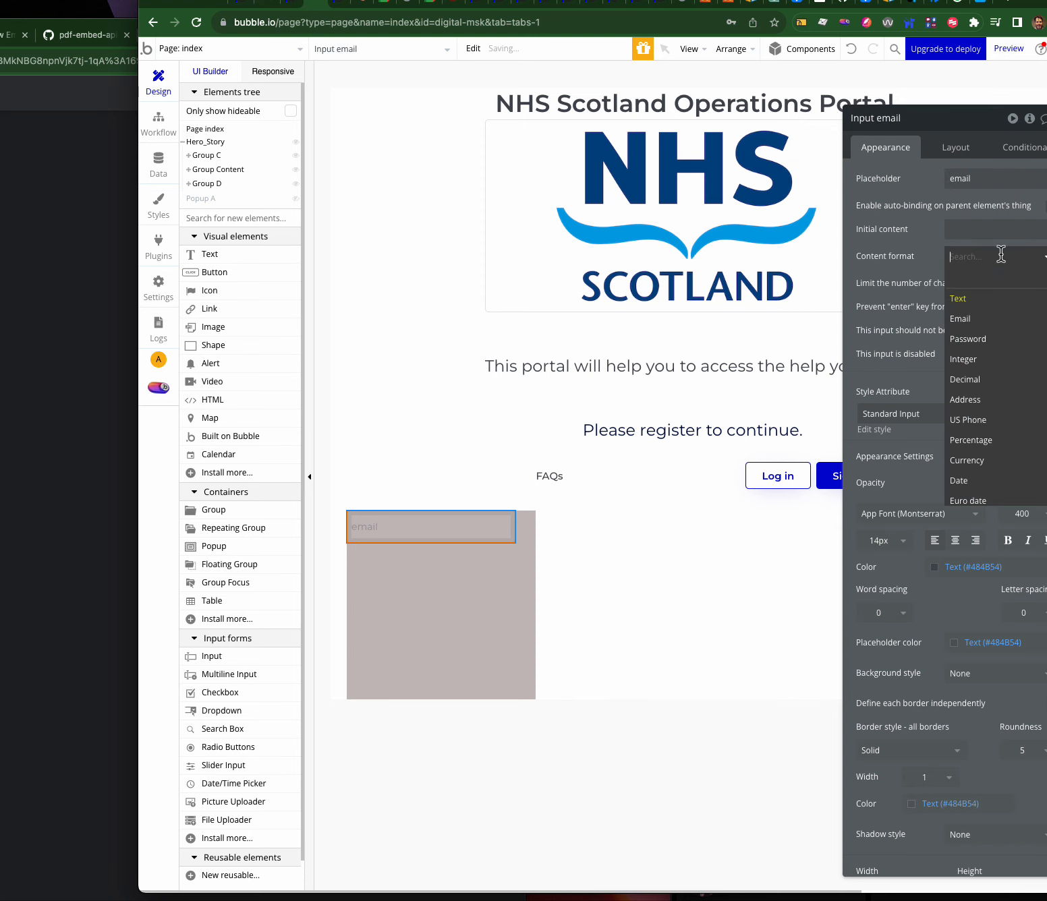
{"action": "left_click", "coordinate": [958, 319]}
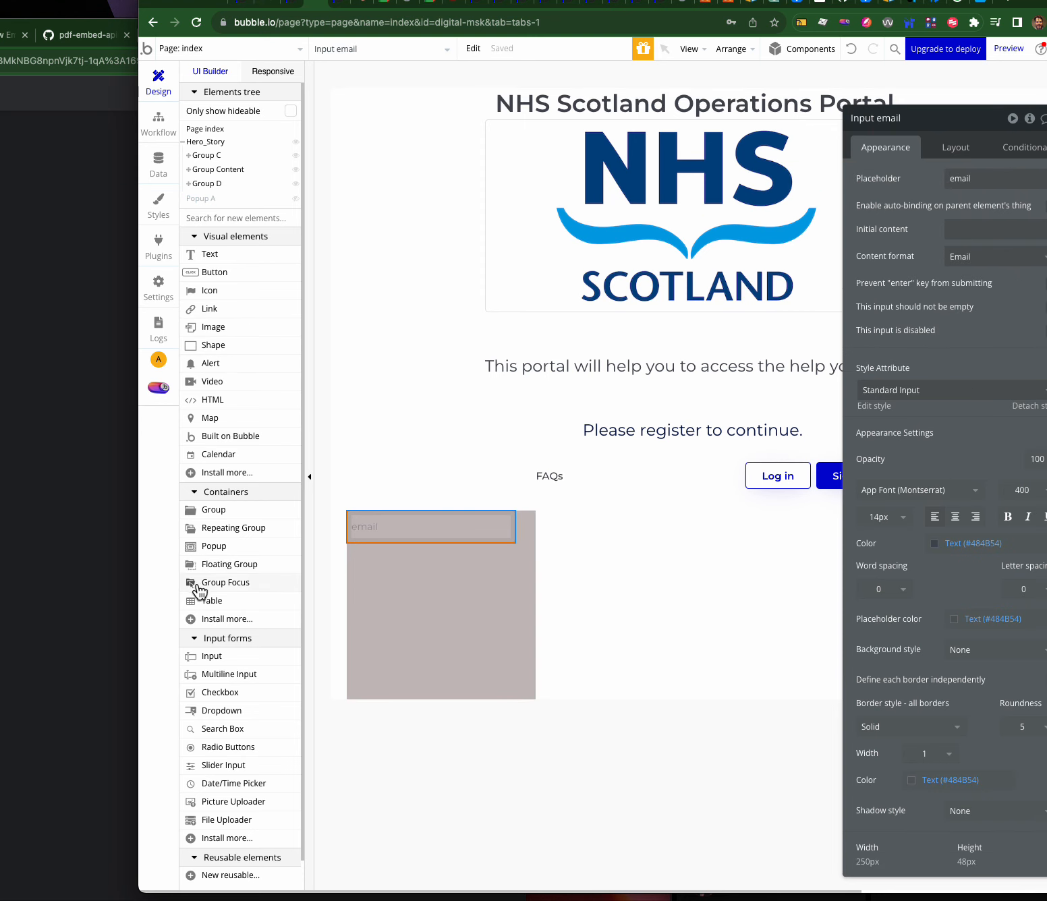
- Add a second input below it with Password format and placeholder 'password'
{"action": "left_click_drag", "start_coordinate": [213, 657], "coordinate": [372, 570]}
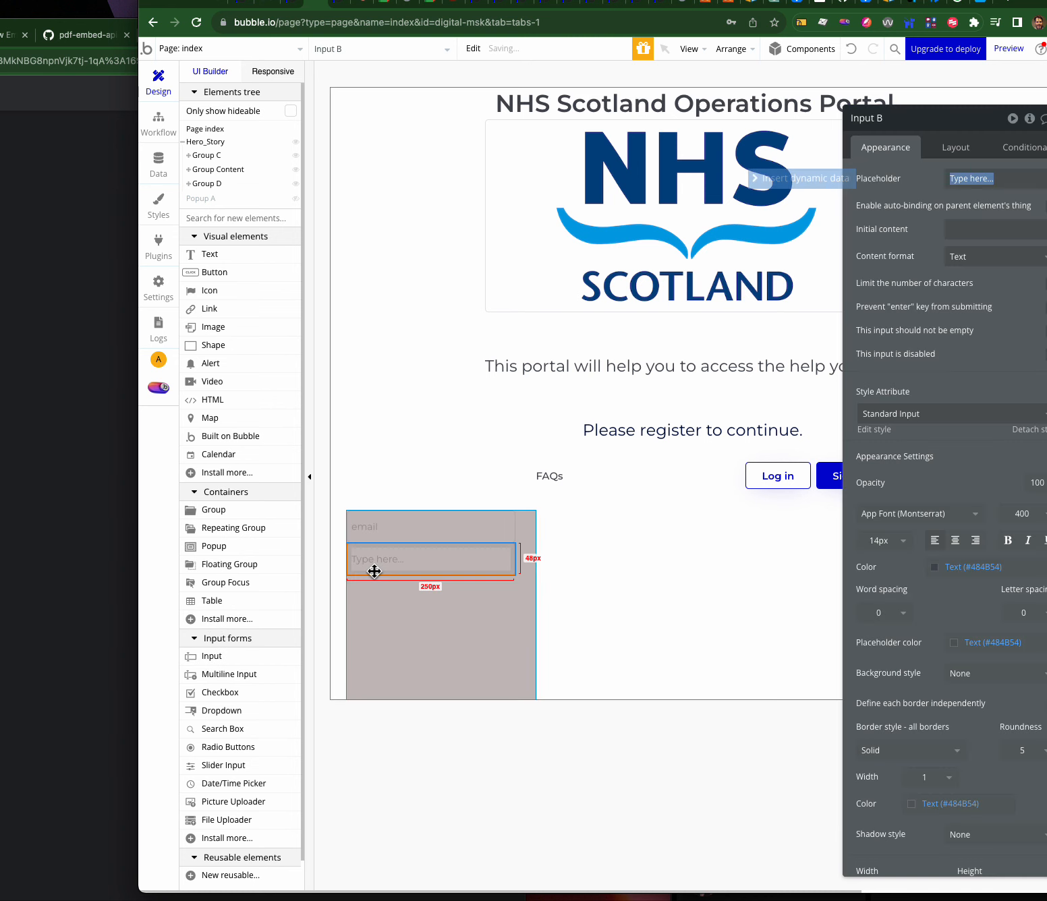
{"action": "left_click", "coordinate": [1000, 256]}
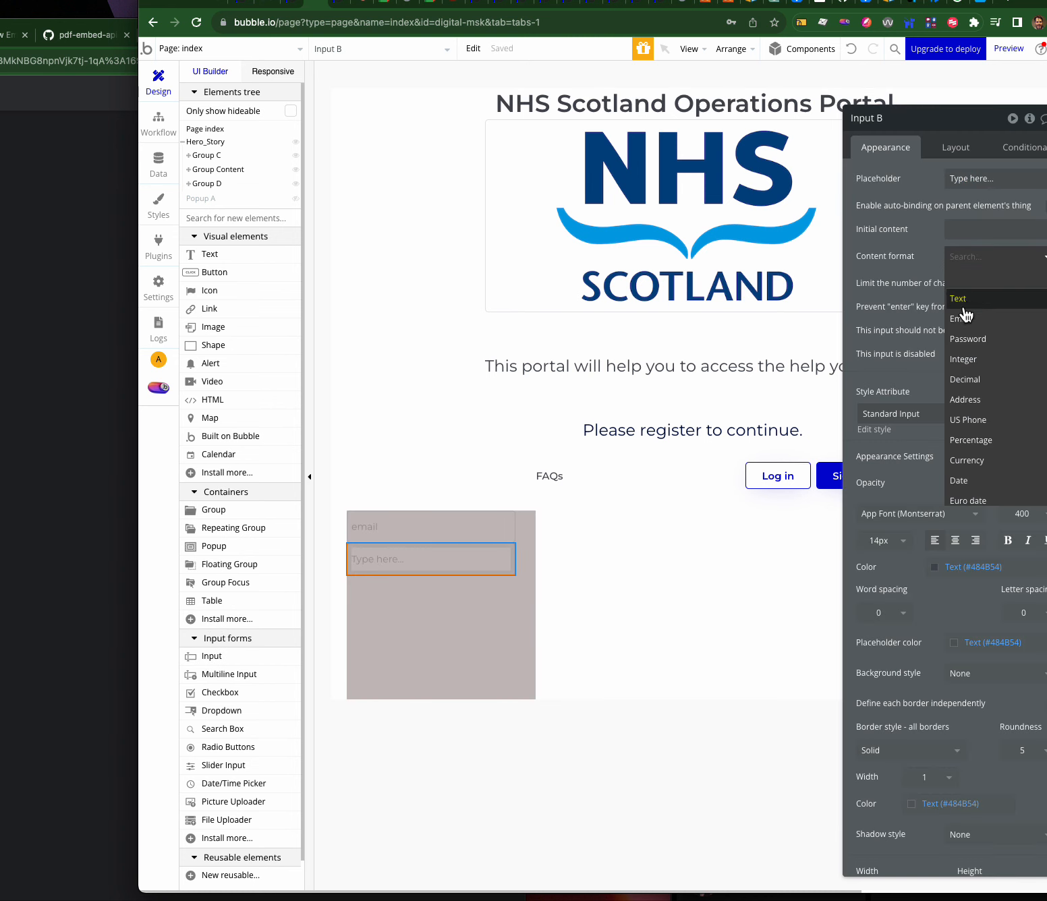
{"action": "left_click", "coordinate": [967, 338]}
{"action": "left_click", "coordinate": [984, 178]}
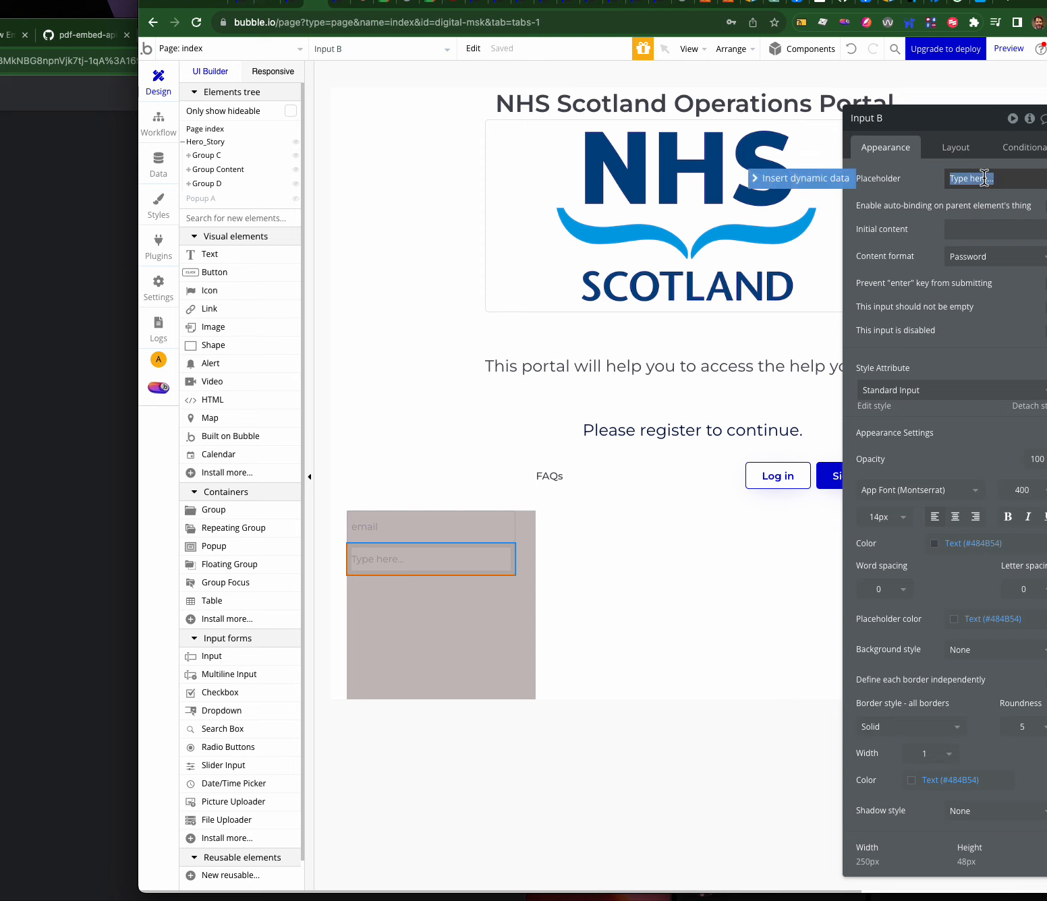
{"action": "type", "text": "password"}
{"action": "left_click", "coordinate": [883, 263]}
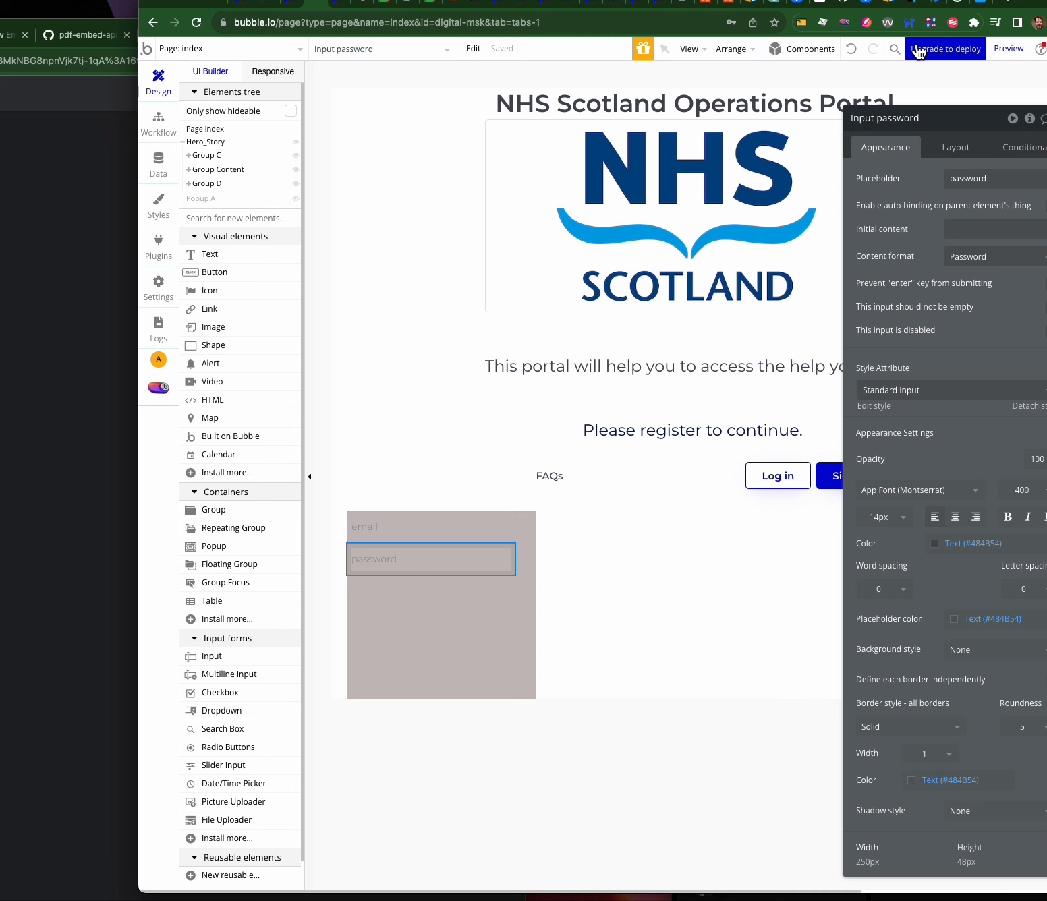
- Add a button labelled 'Signup' below the password input
{"action": "left_click", "coordinate": [807, 52]}
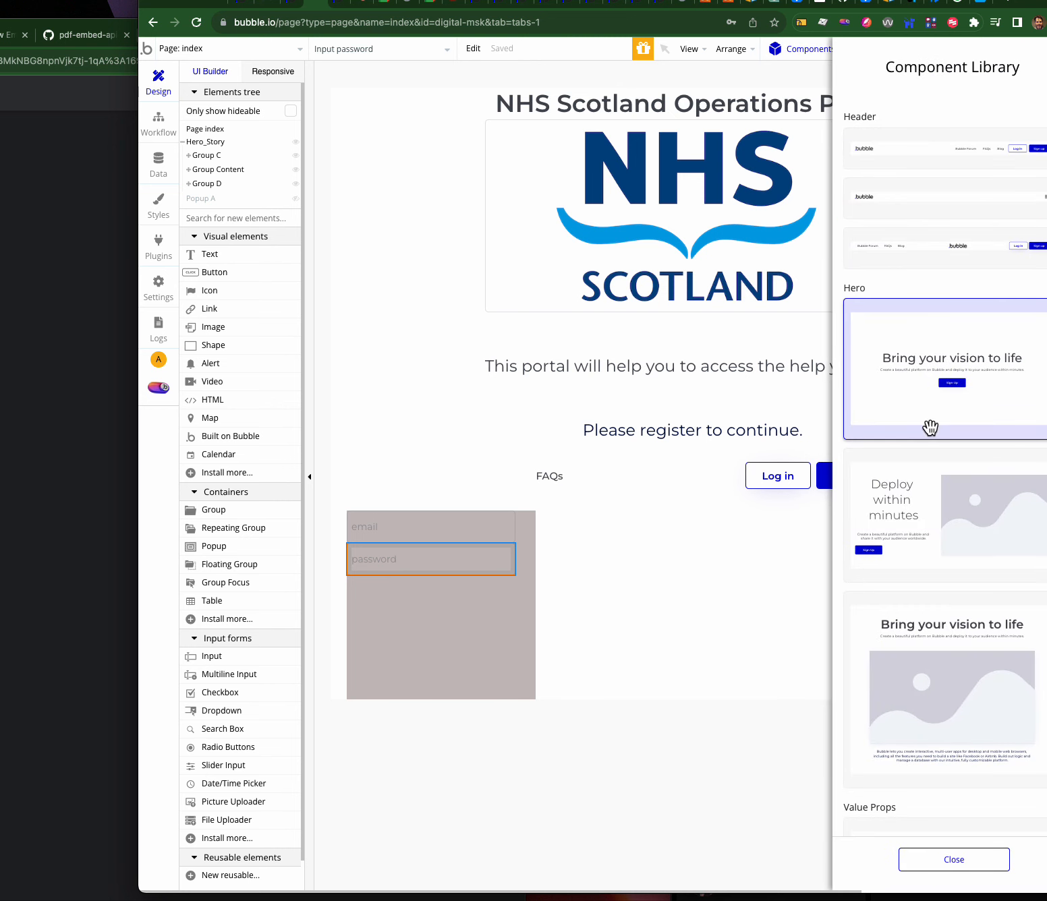
{"action": "left_click", "coordinate": [813, 51]}
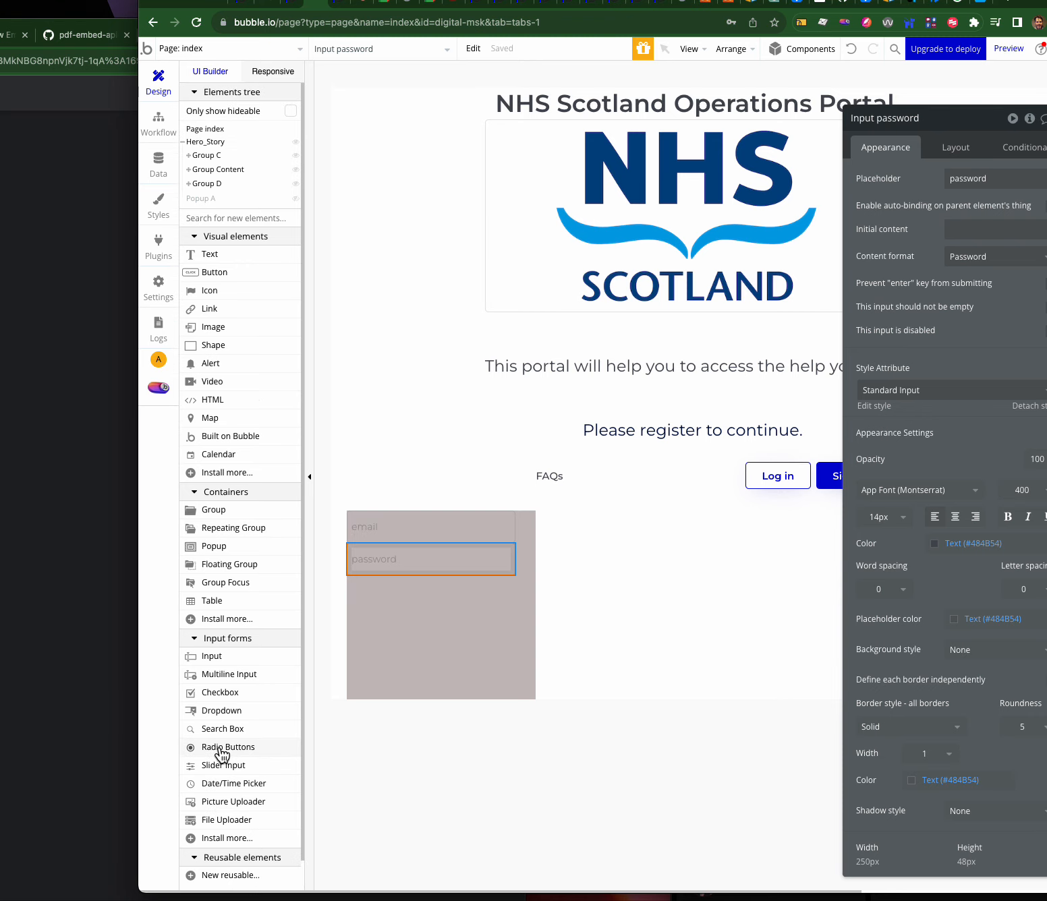
{"action": "left_click_drag", "start_coordinate": [212, 273], "coordinate": [378, 598]}
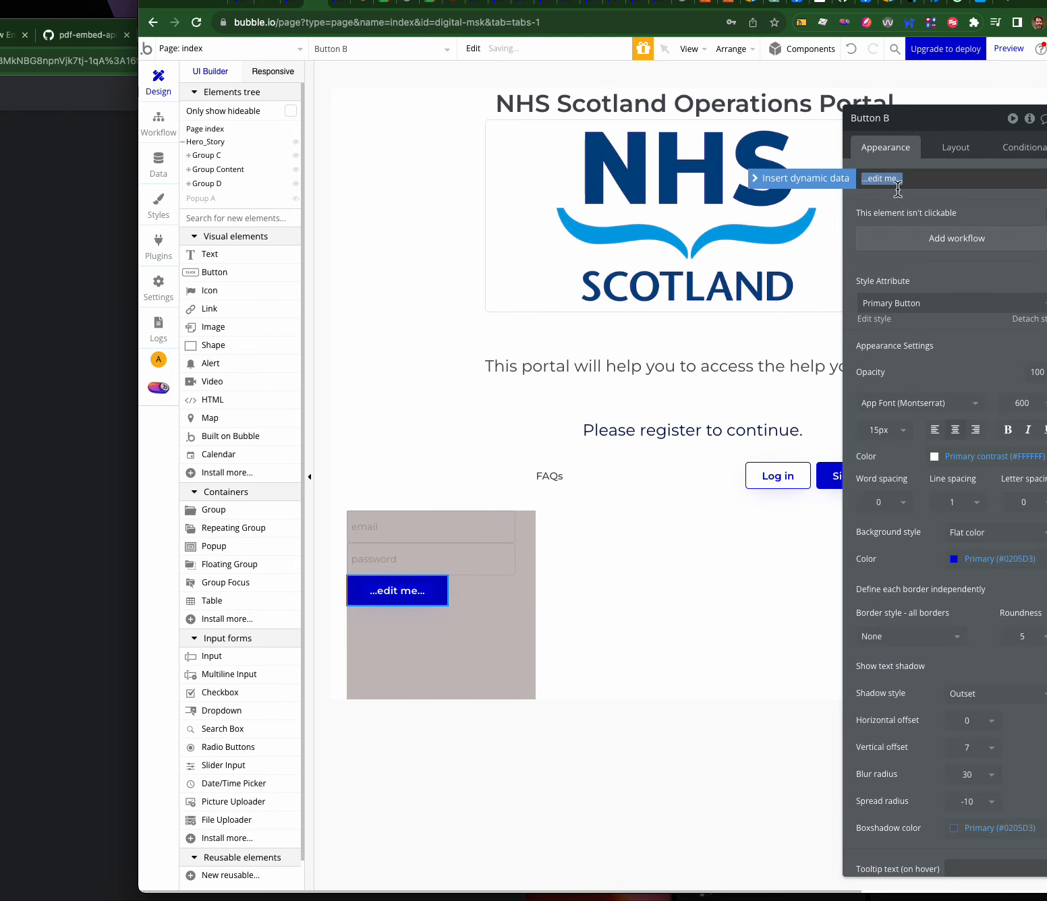
{"action": "type", "text": "Signup"}
{"action": "left_click", "coordinate": [934, 213]}
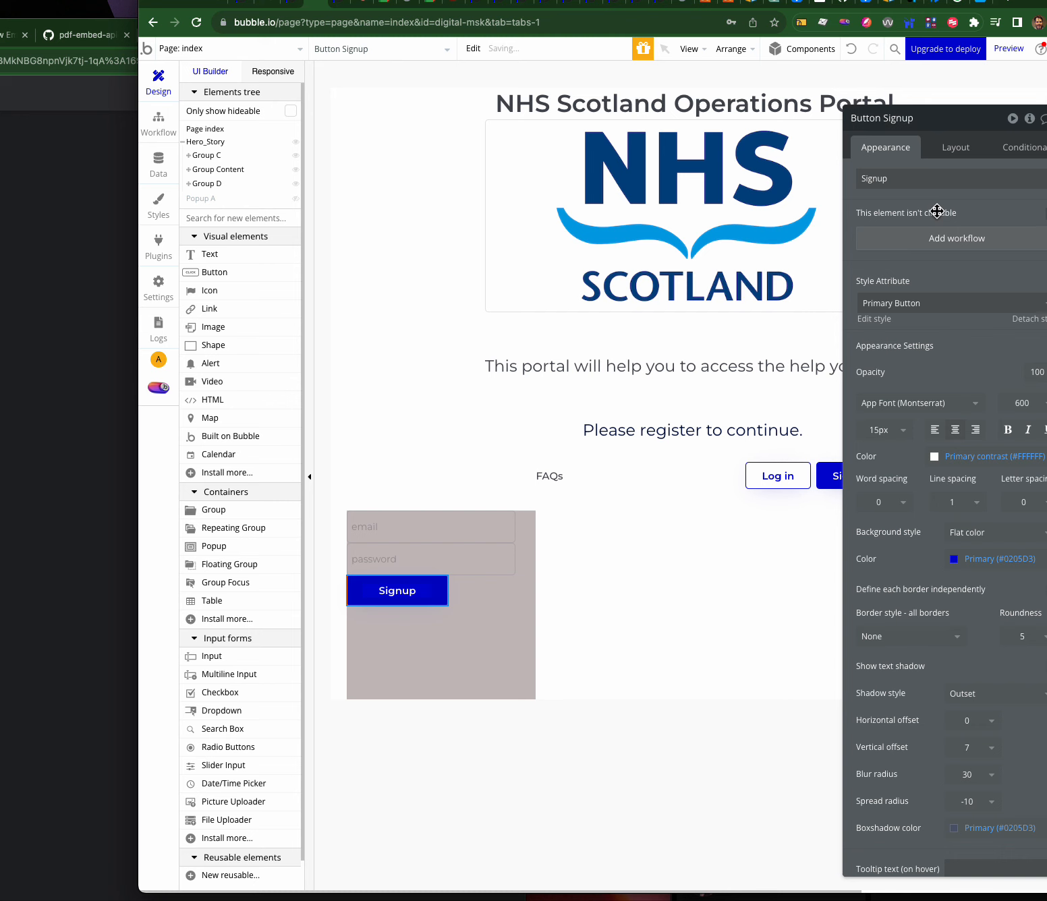
- Enable gap spacing in Group D with a 10px row gap
{"action": "left_click", "coordinate": [479, 603]}
{"action": "left_click", "coordinate": [961, 148]}
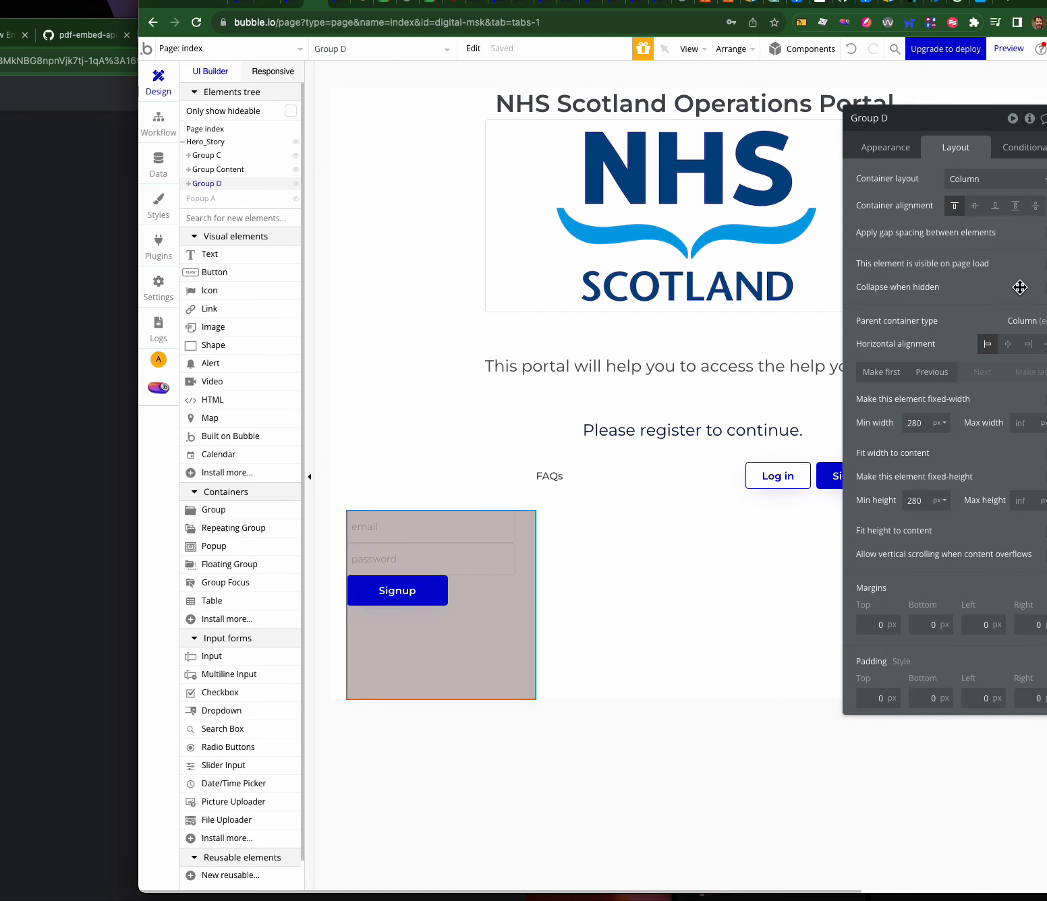
{"action": "left_click", "coordinate": [1044, 232]}
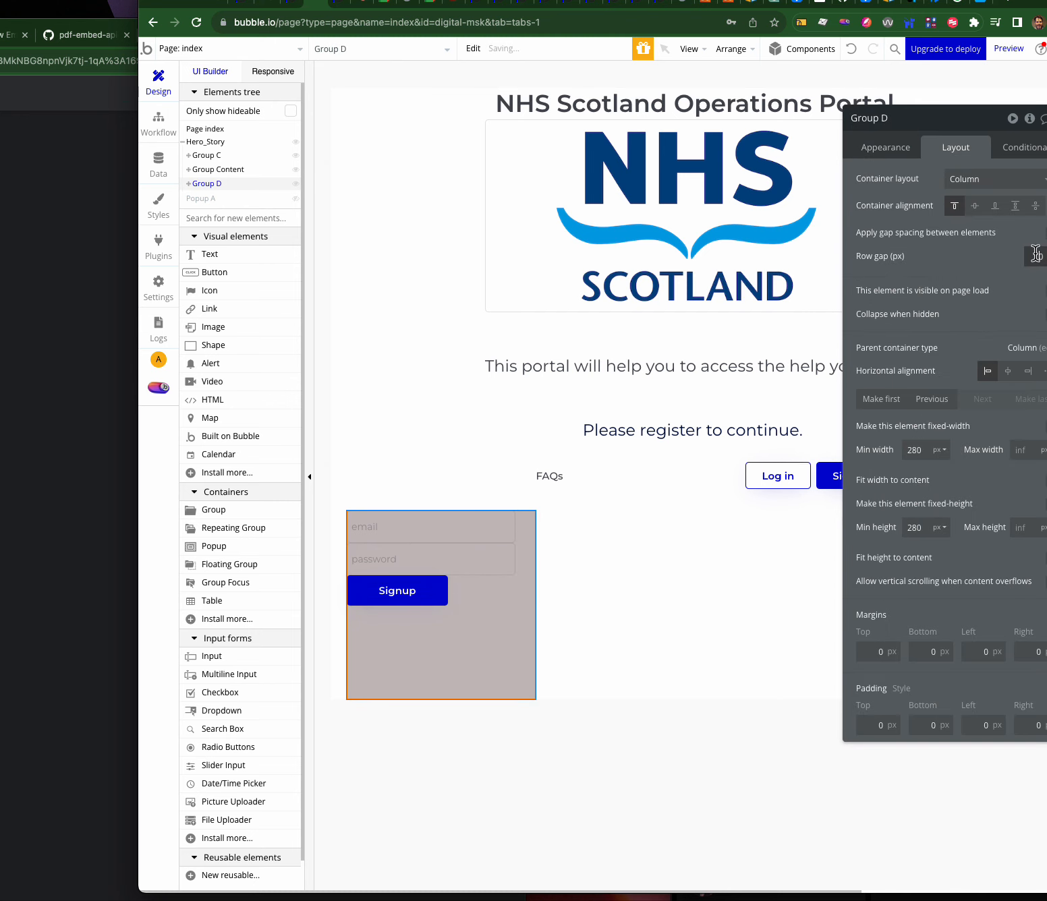
{"action": "left_click", "coordinate": [1032, 255]}
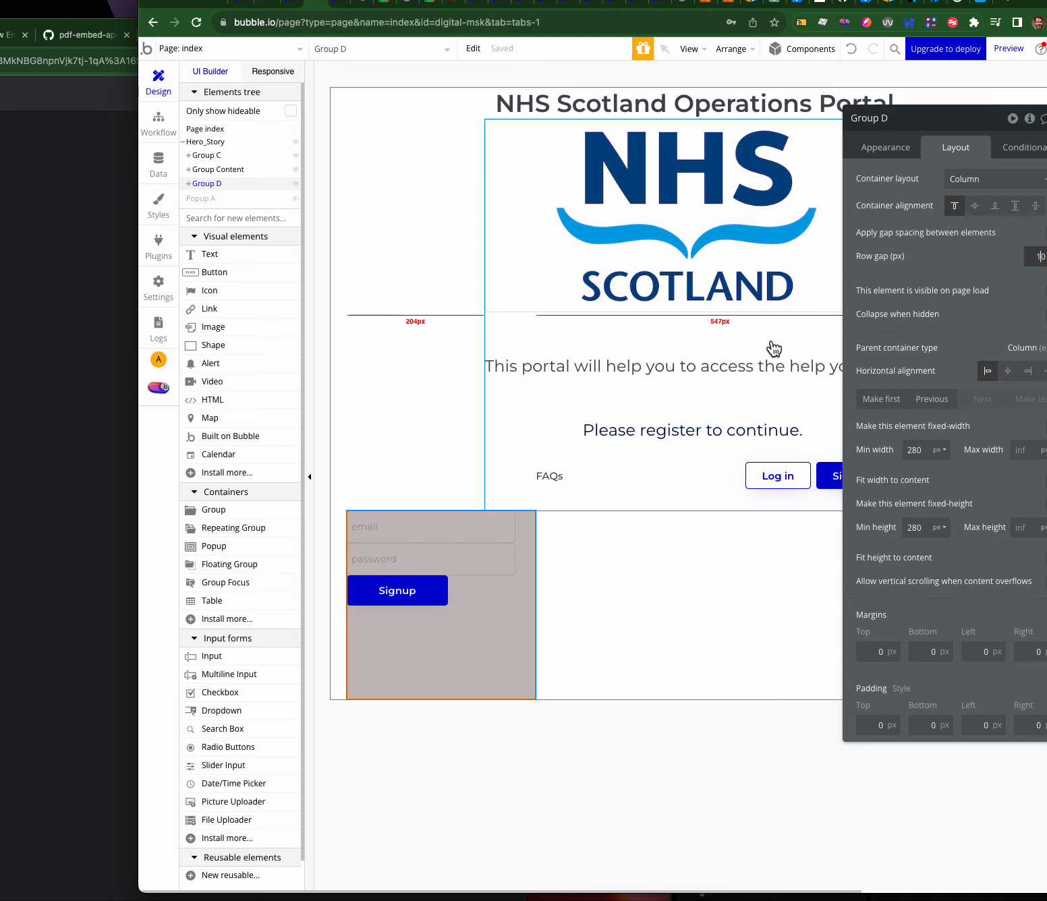
{"action": "type", "text": "1"}
{"action": "left_click", "coordinate": [872, 431]}
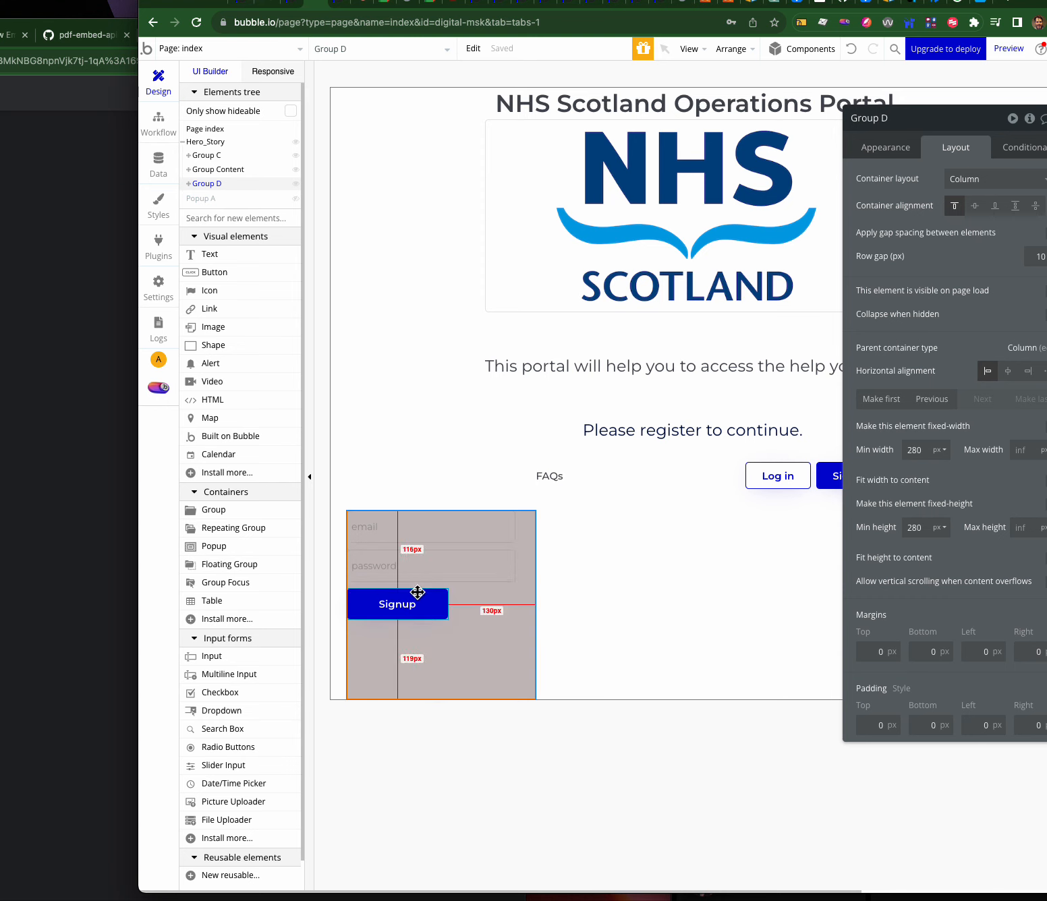
{"action": "left_click", "coordinate": [396, 598]}
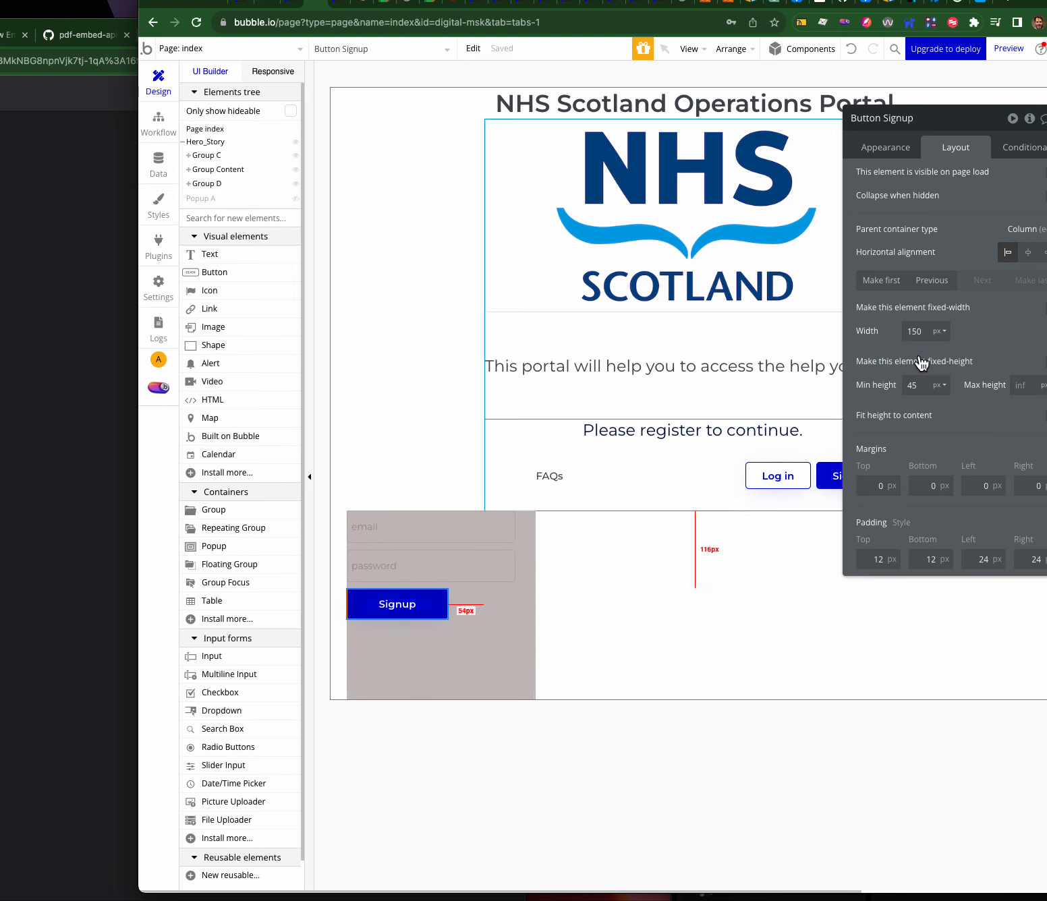
- Create the Signup button's click workflow with an Account > Sign the user up step
{"action": "left_click", "coordinate": [885, 150]}
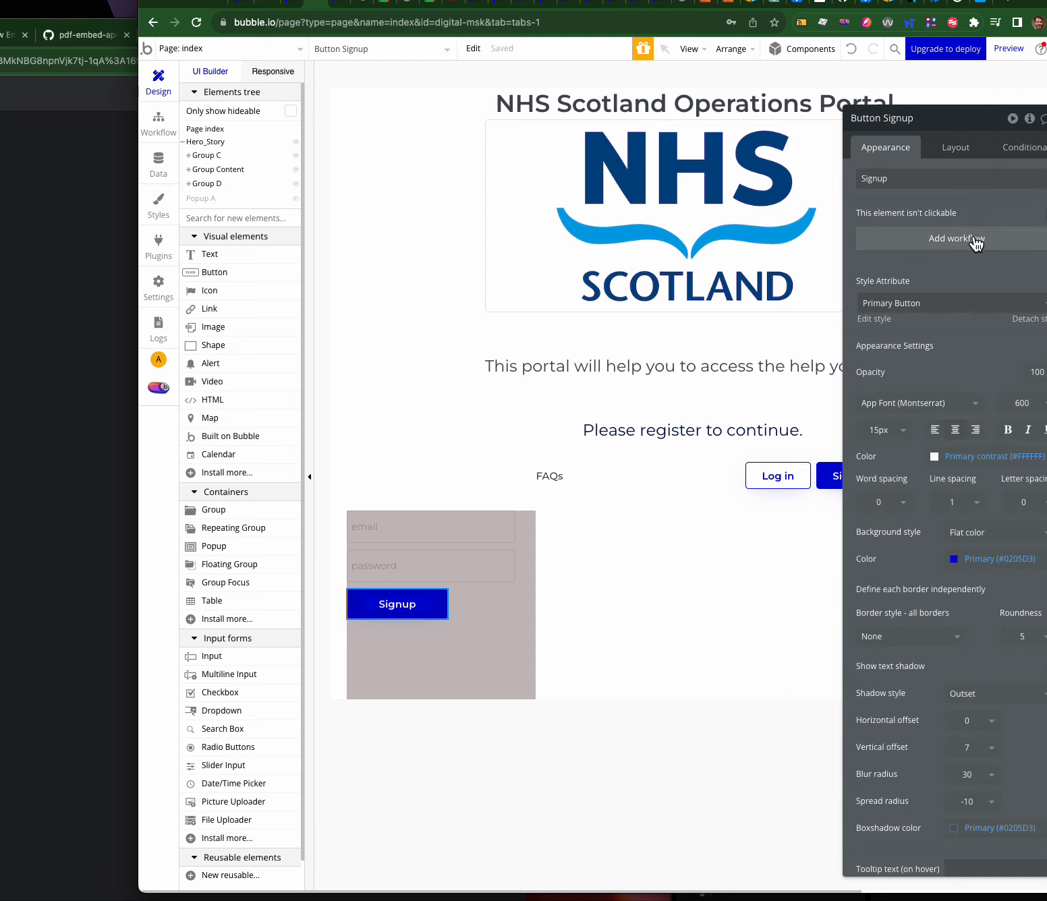
{"action": "left_click", "coordinate": [975, 242]}
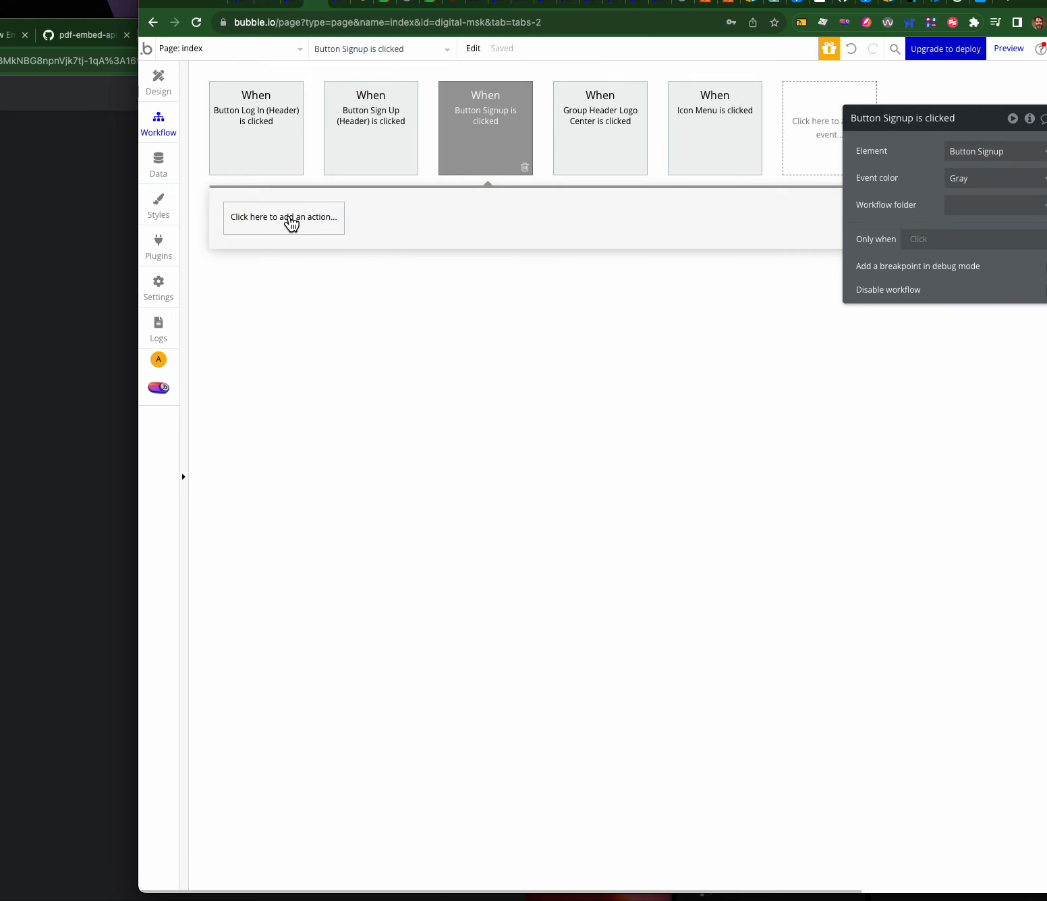
{"action": "left_click", "coordinate": [291, 219]}
{"action": "mouse_move", "coordinate": [290, 443]}
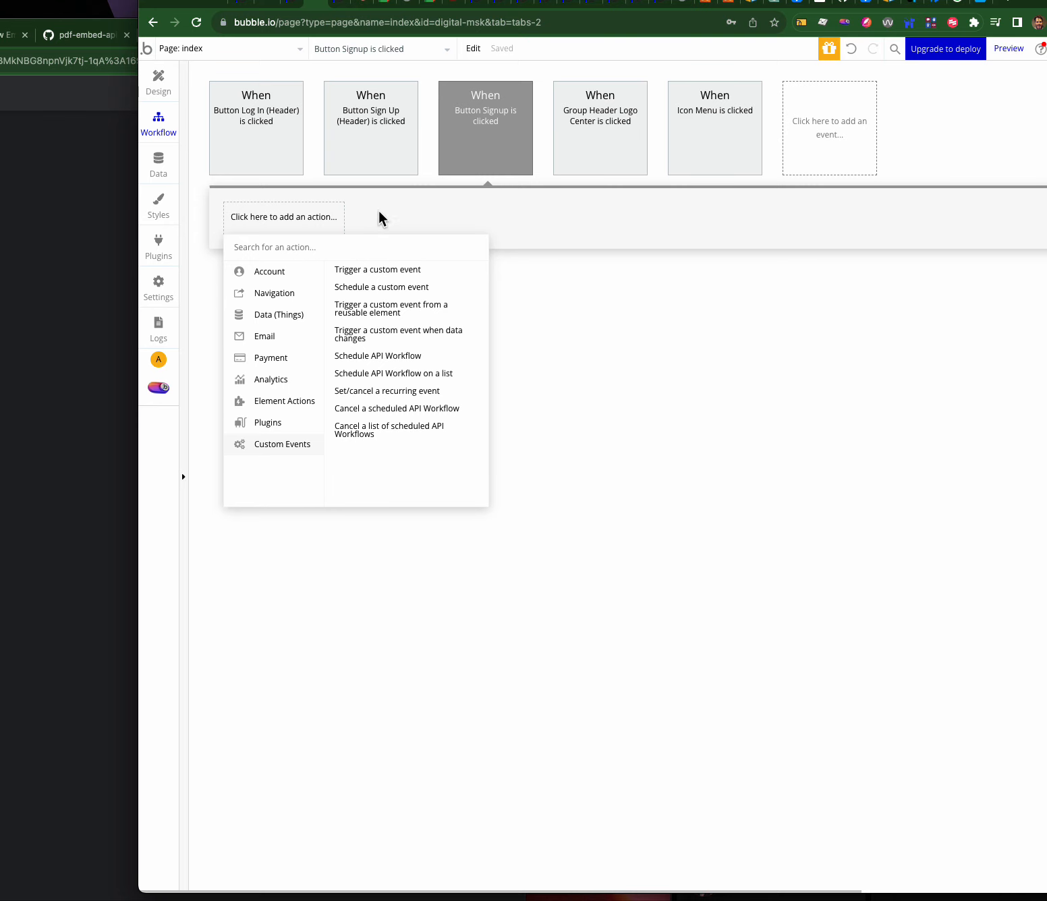
{"action": "left_click", "coordinate": [159, 84]}
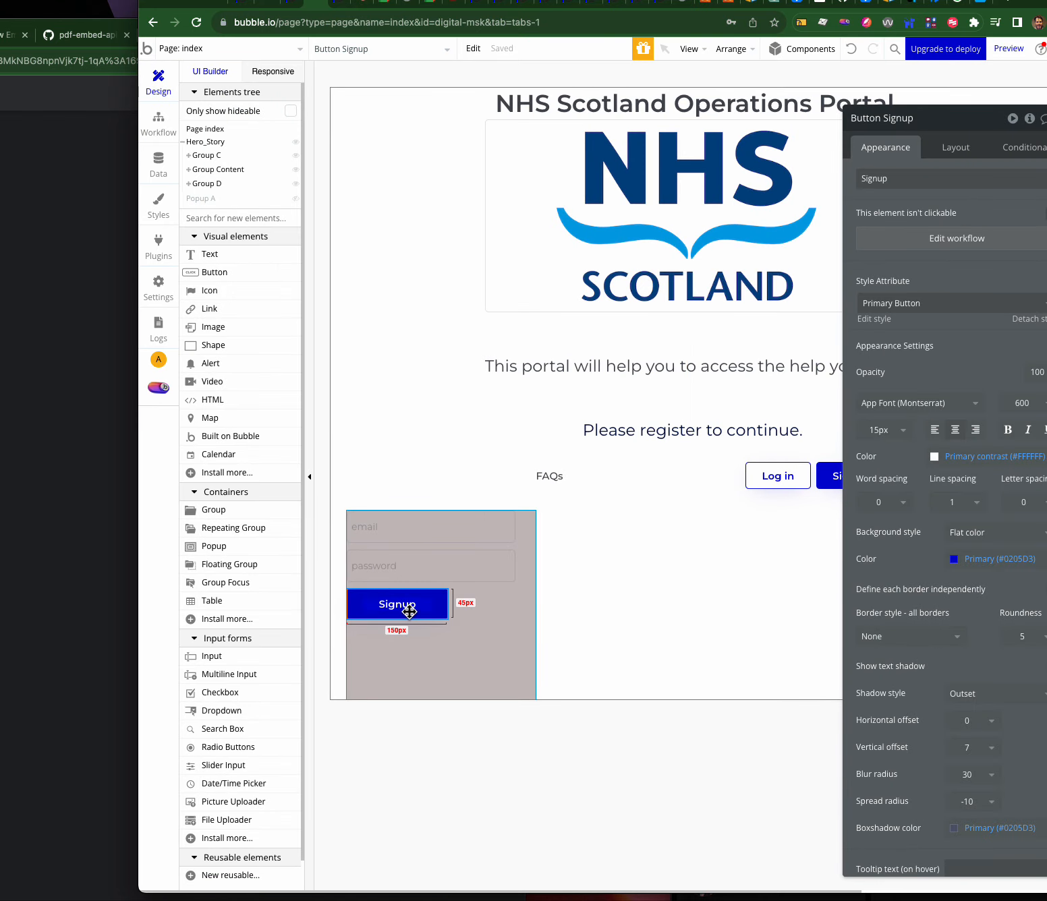
{"action": "left_click", "coordinate": [1014, 241]}
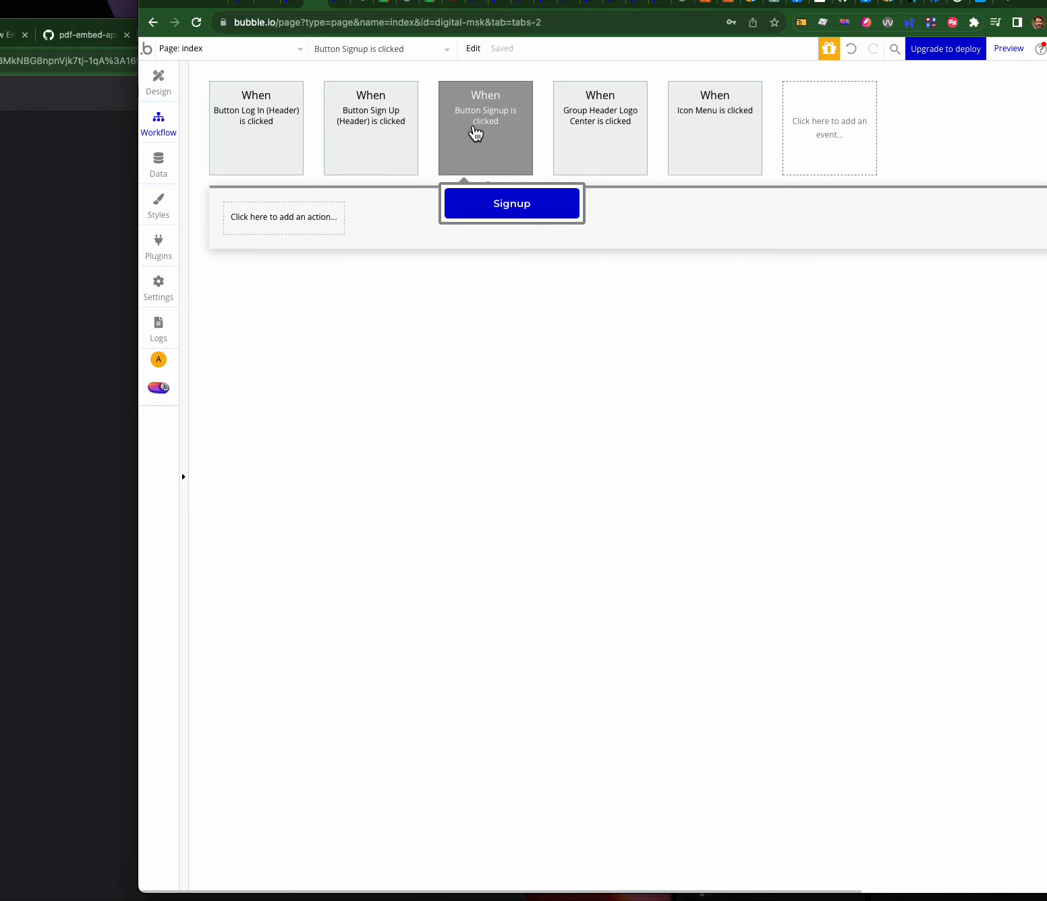
{"action": "left_click", "coordinate": [270, 224]}
{"action": "mouse_move", "coordinate": [268, 293]}
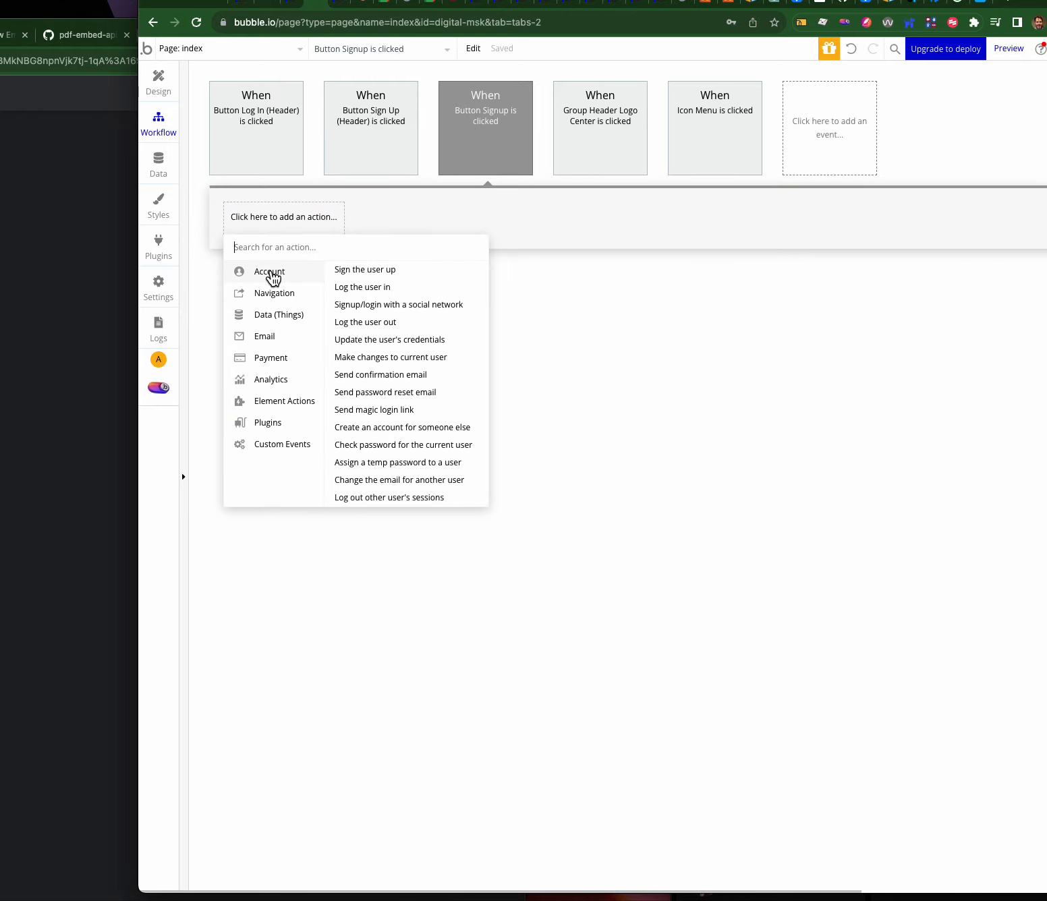
{"action": "left_click", "coordinate": [382, 270]}
- Set the sign-up Email to Input email's value and Password to Input password's value
{"action": "left_click_drag", "start_coordinate": [982, 128], "coordinate": [478, 178]}
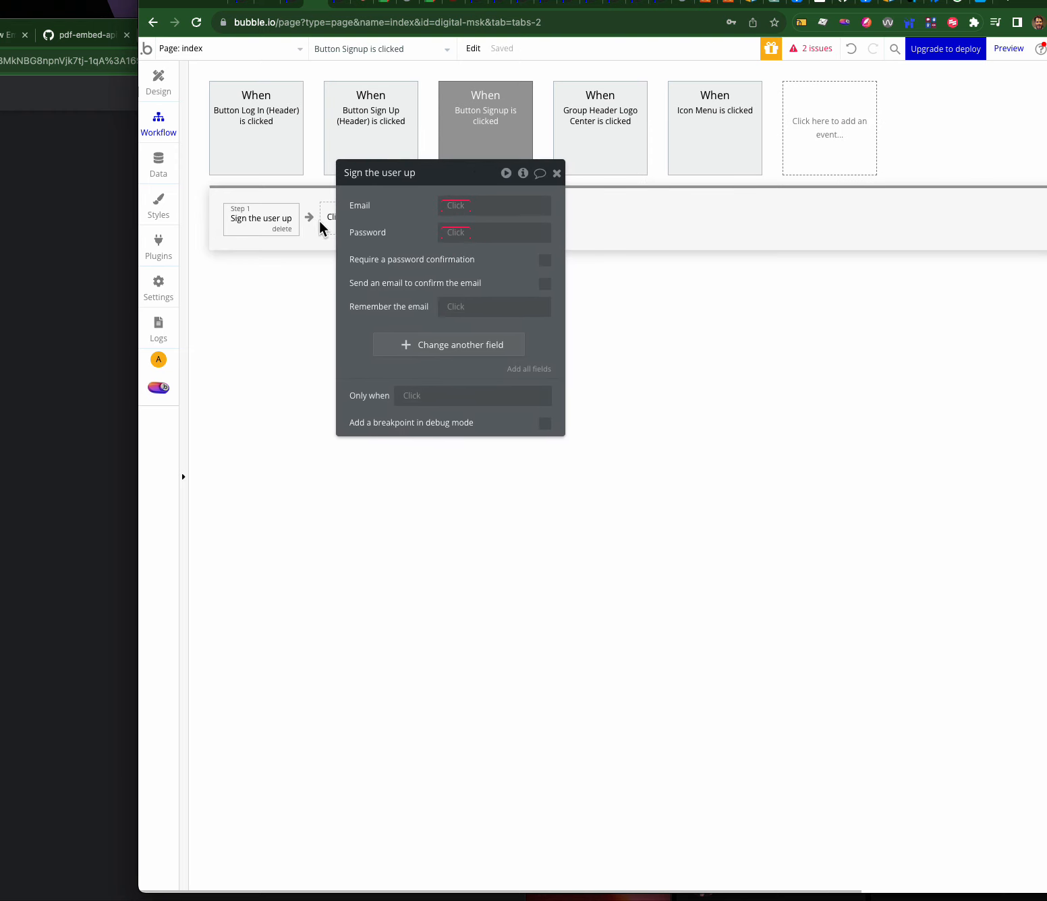
{"action": "left_click", "coordinate": [457, 205]}
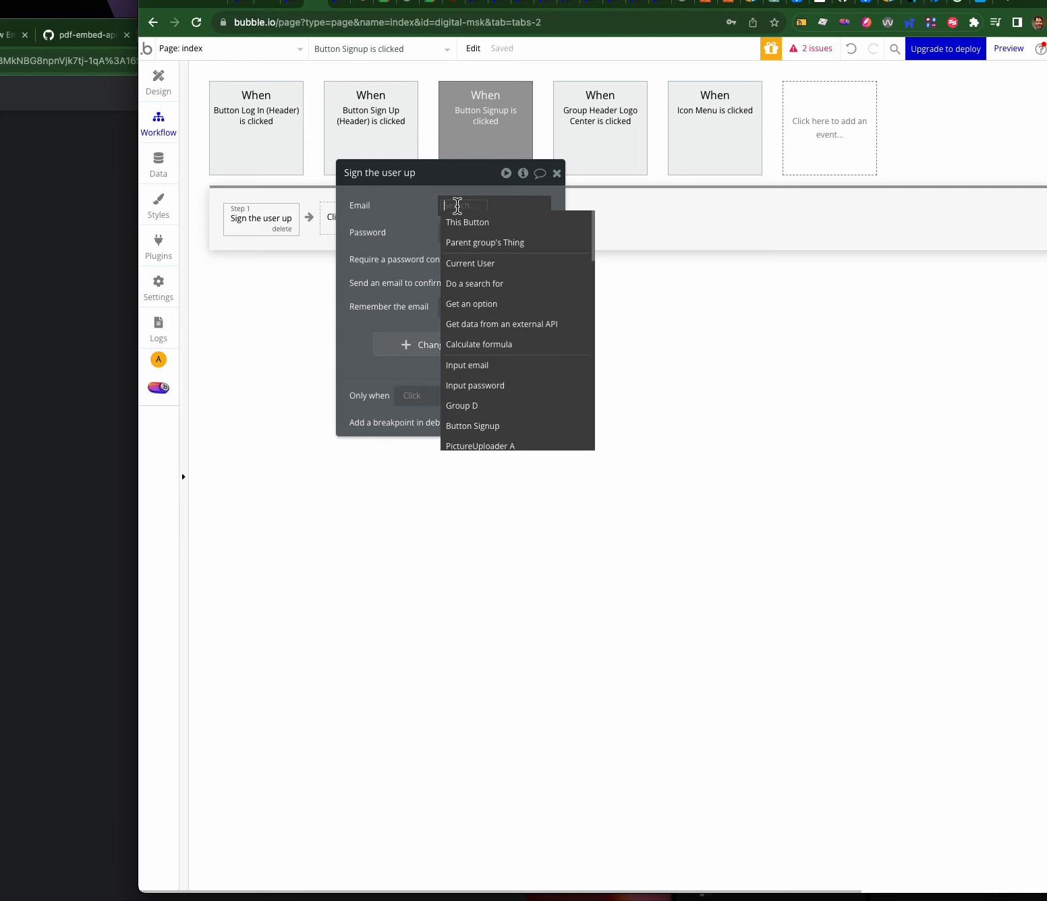
{"action": "left_click", "coordinate": [461, 368]}
{"action": "left_click", "coordinate": [495, 219]}
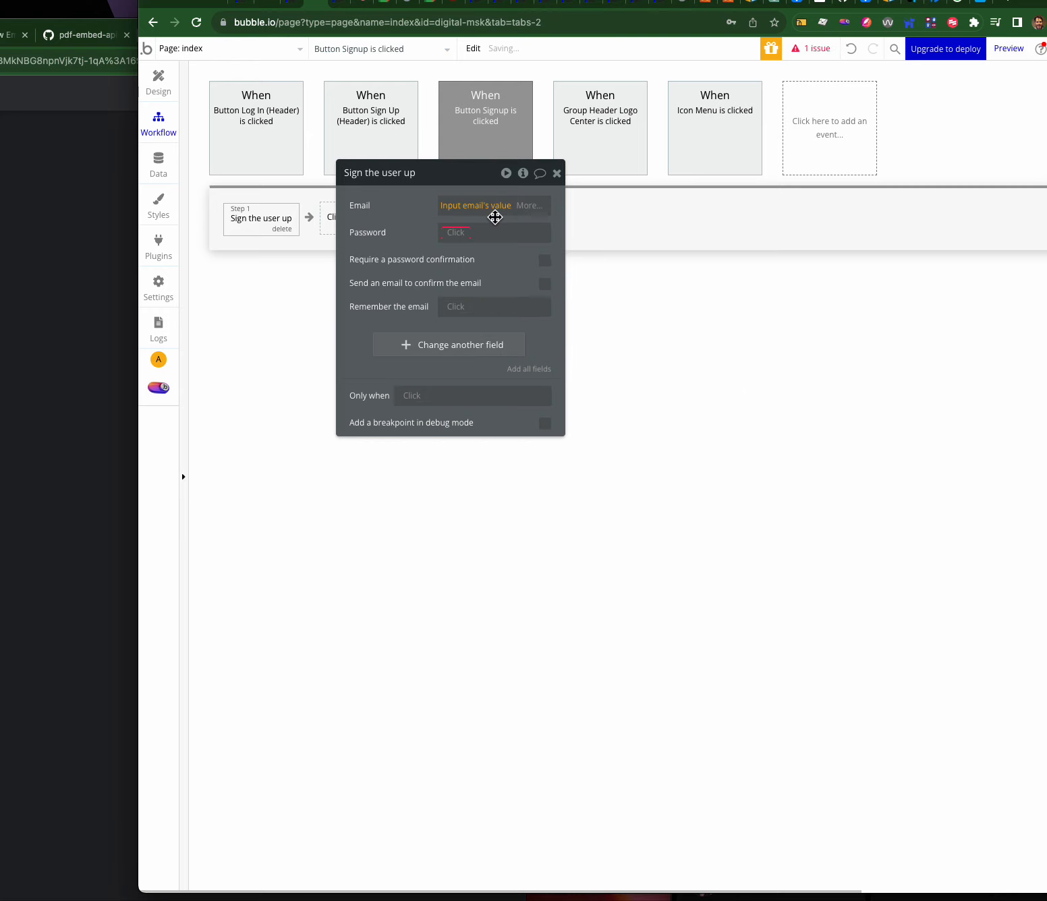
{"action": "left_click", "coordinate": [447, 232]}
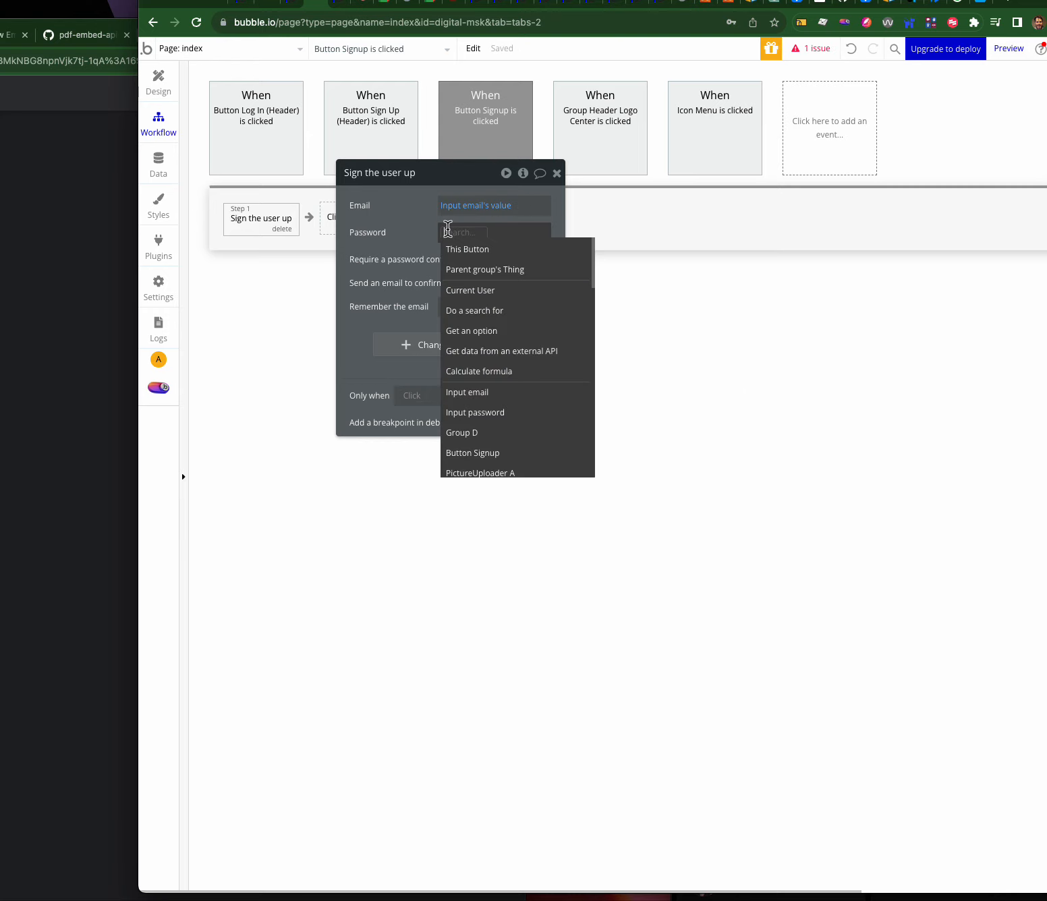
{"action": "left_click", "coordinate": [408, 250]}
{"action": "left_click", "coordinate": [449, 228]}
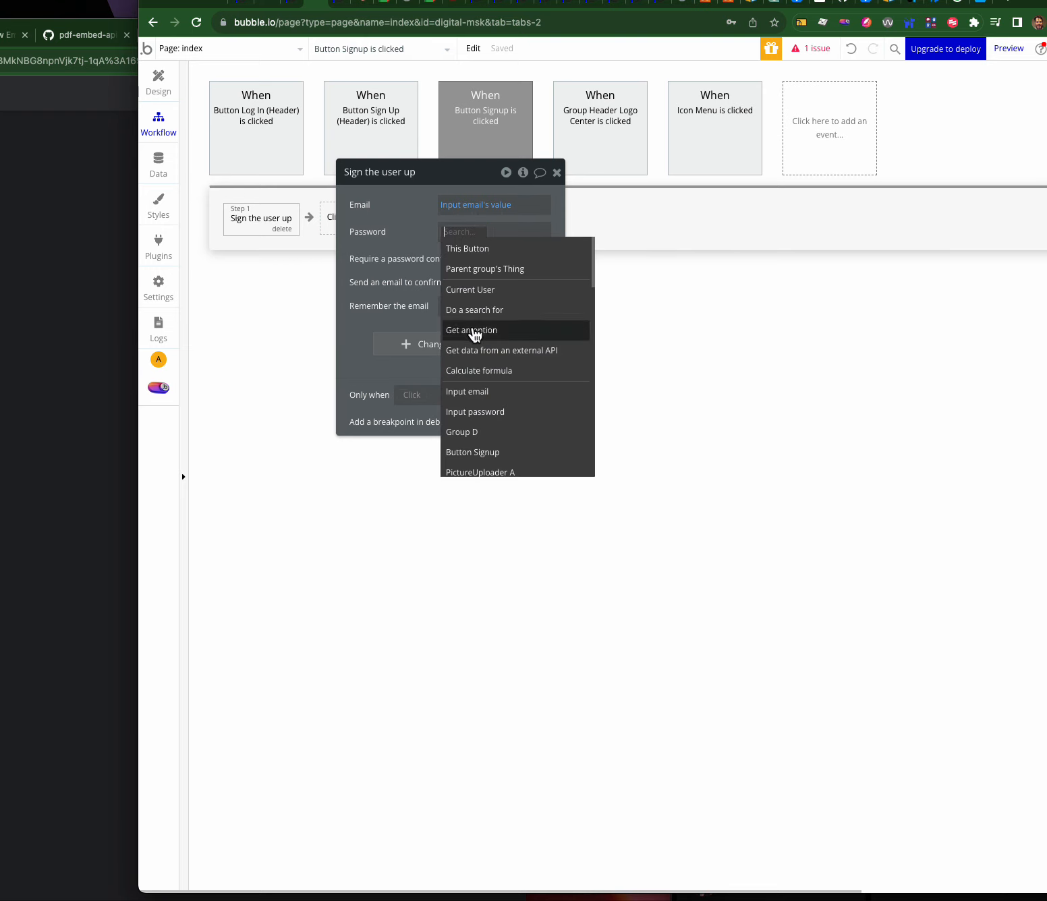
{"action": "left_click", "coordinate": [478, 410]}
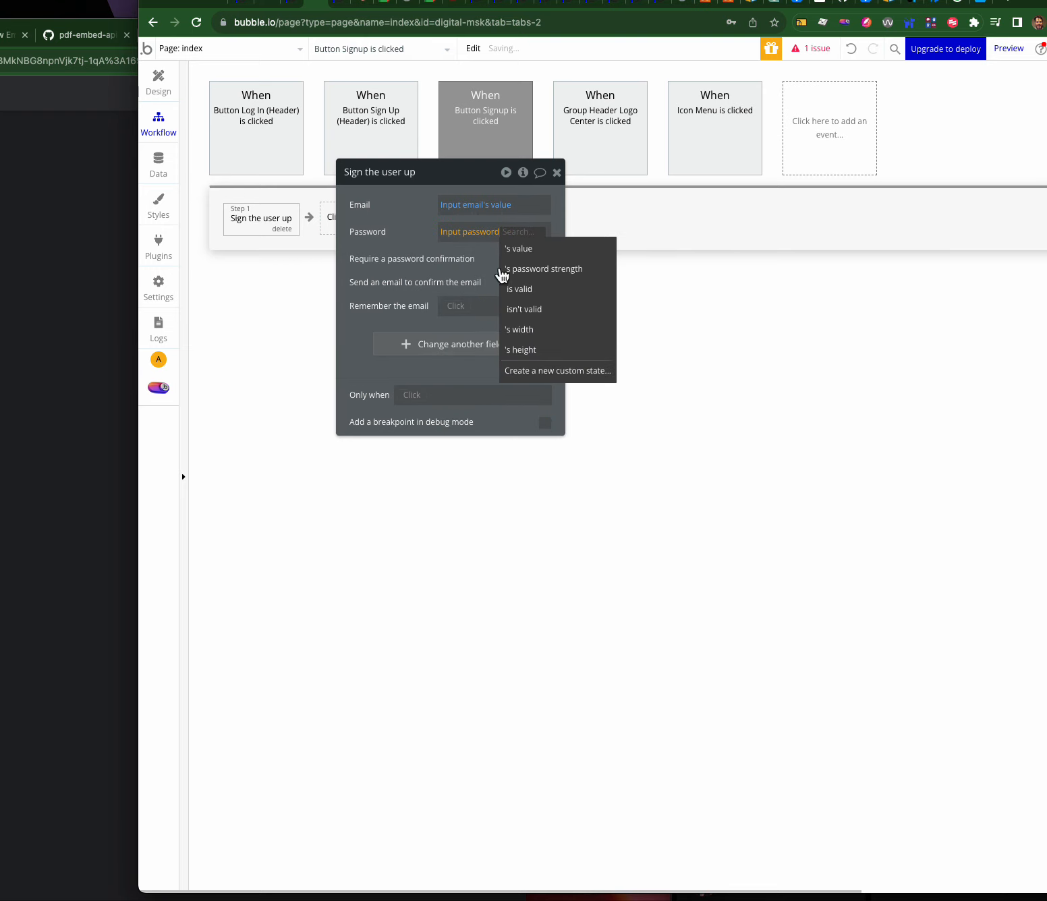
{"action": "left_click", "coordinate": [514, 248]}
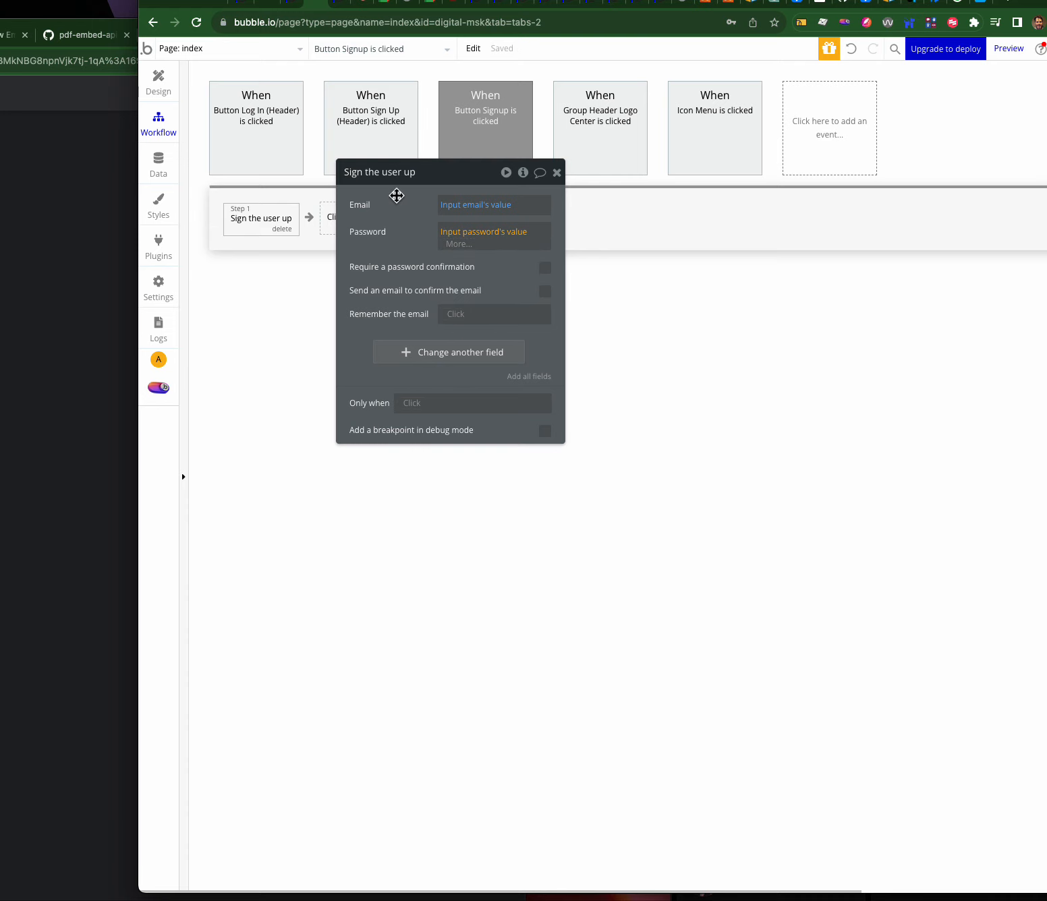
{"action": "left_click_drag", "start_coordinate": [396, 195], "coordinate": [398, 303]}
{"action": "left_click", "coordinate": [354, 223]}
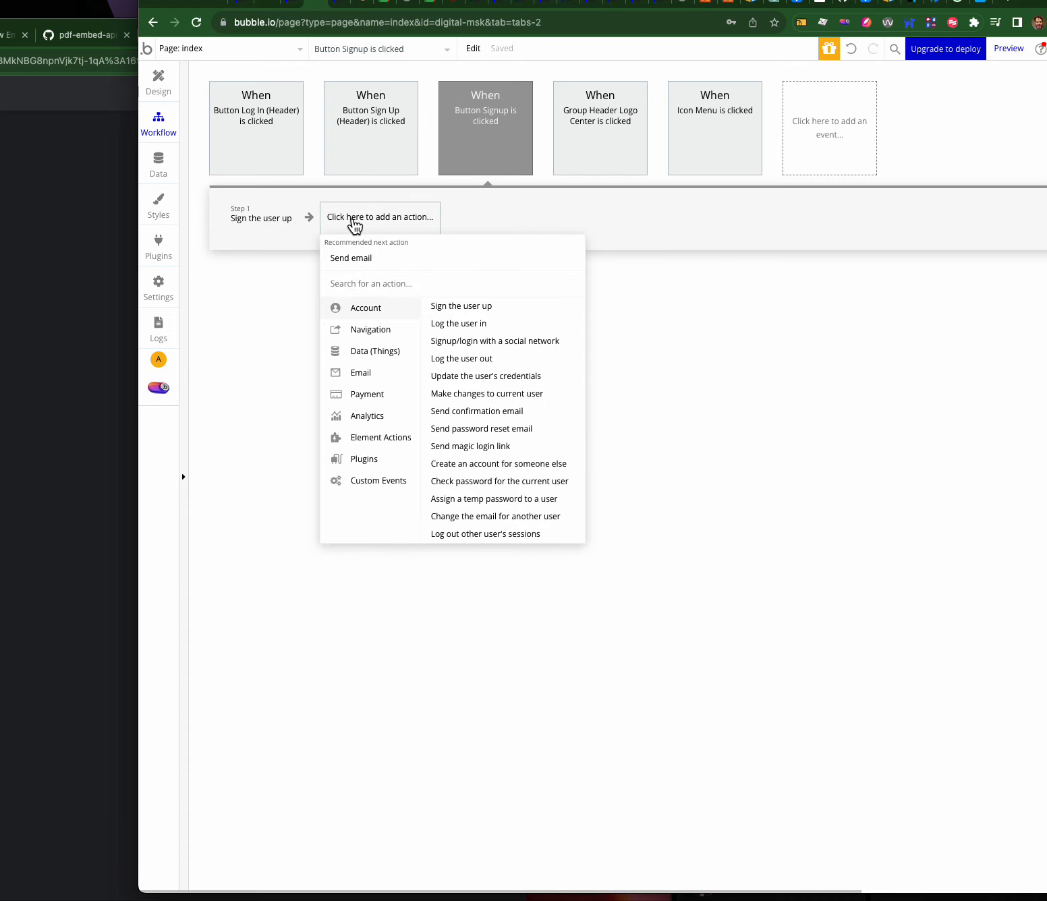
- Add a Go to page step with destination surgery_options after the sign-up step
{"action": "mouse_move", "coordinate": [376, 335]}
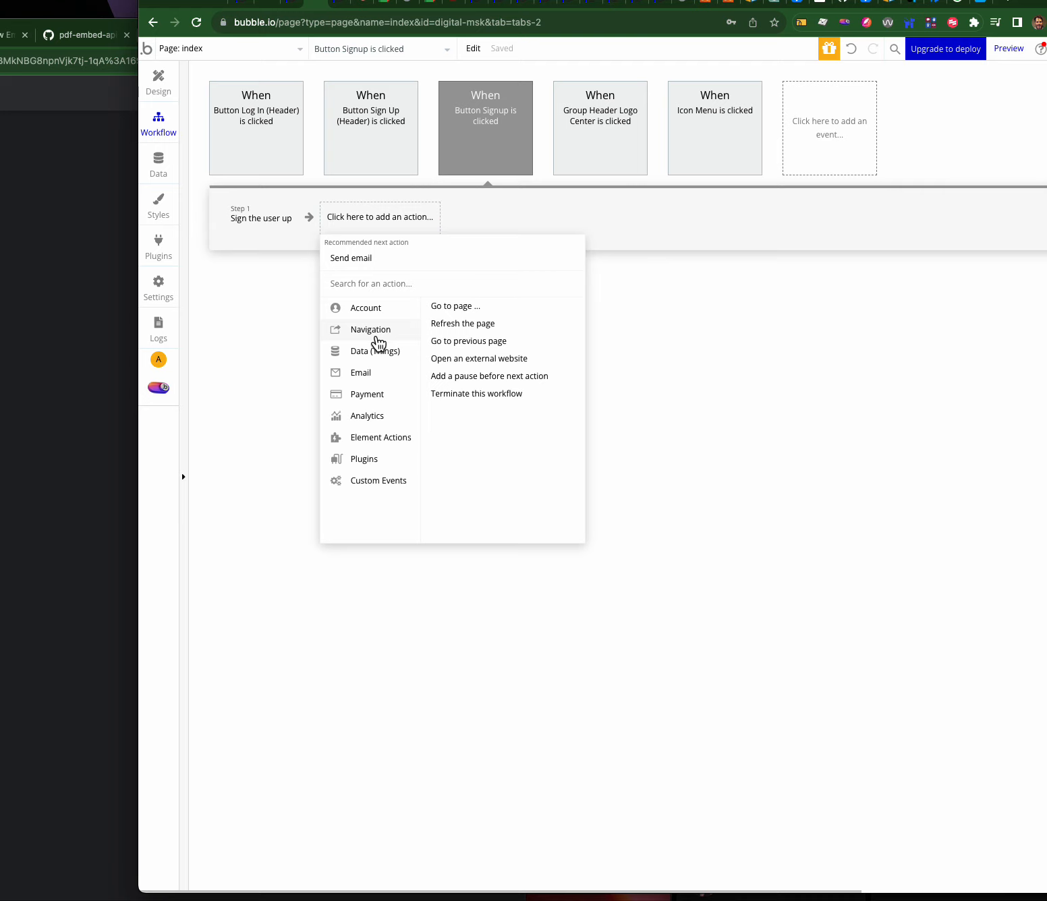
{"action": "left_click", "coordinate": [447, 307]}
{"action": "left_click", "coordinate": [479, 325]}
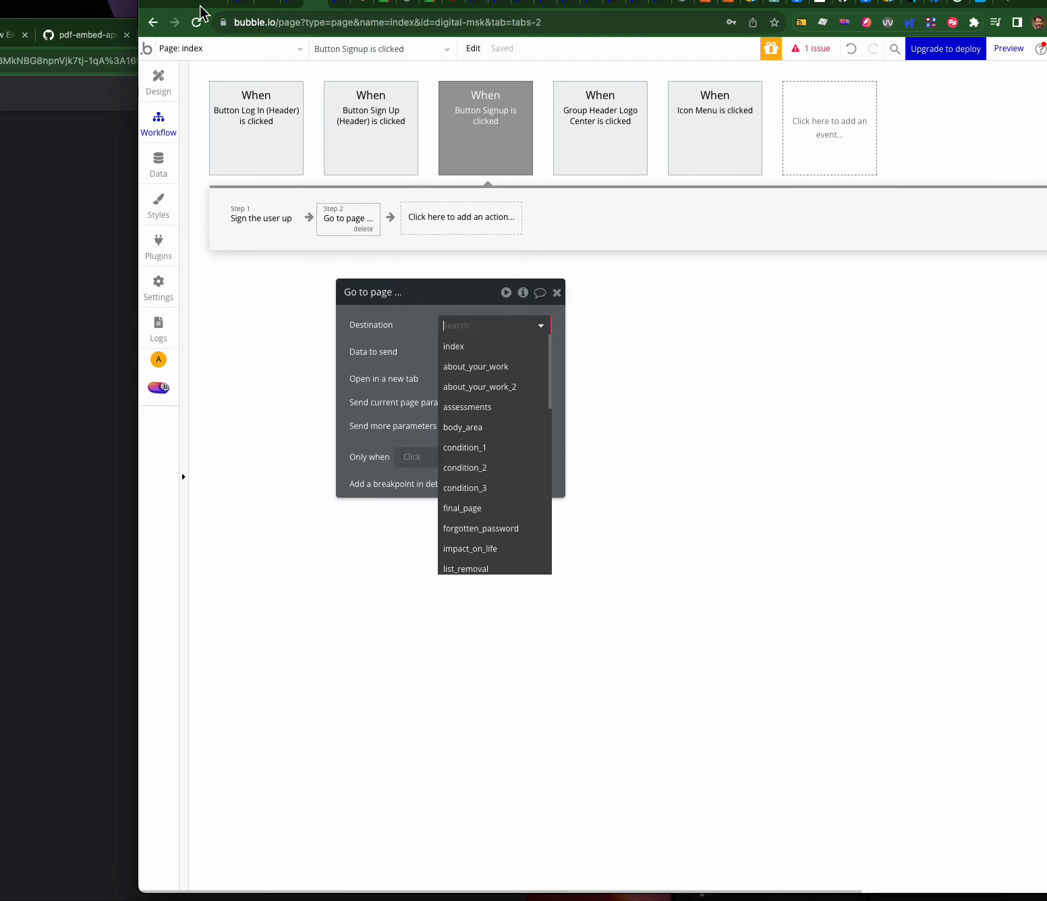
{"action": "left_click", "coordinate": [206, 46]}
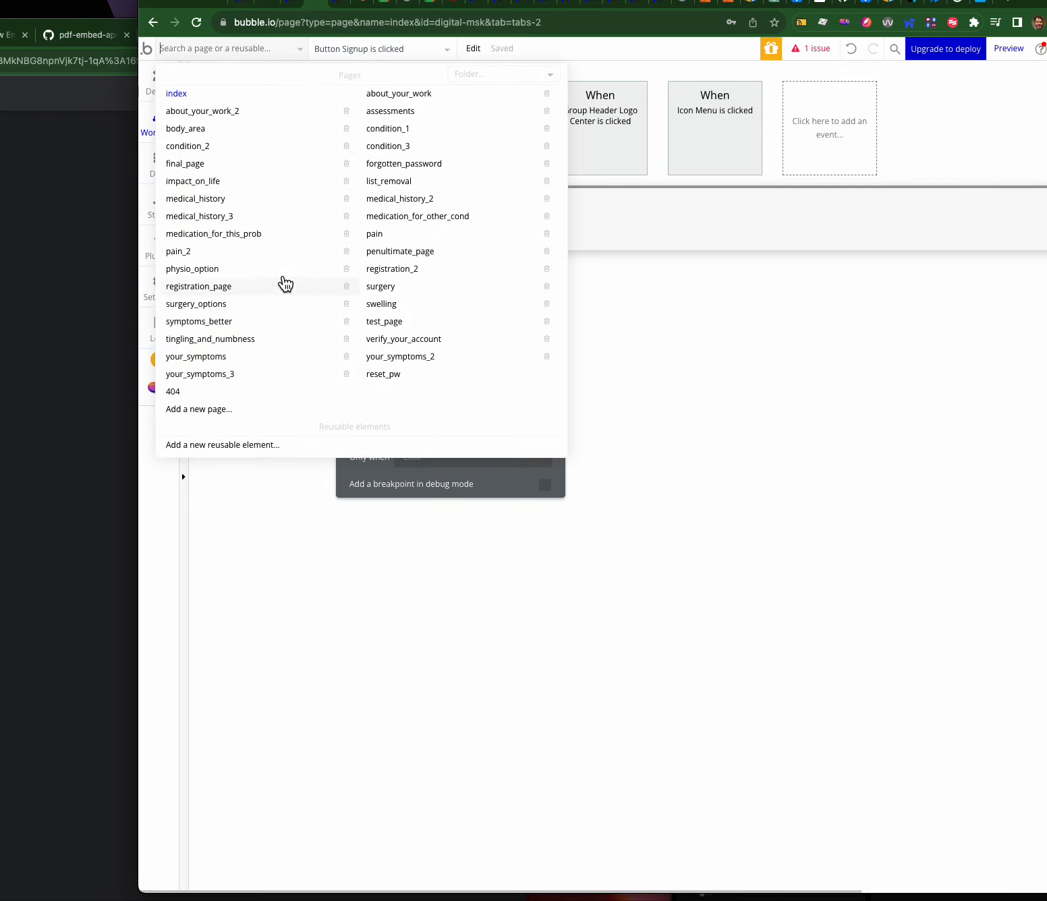
{"action": "left_click", "coordinate": [606, 350]}
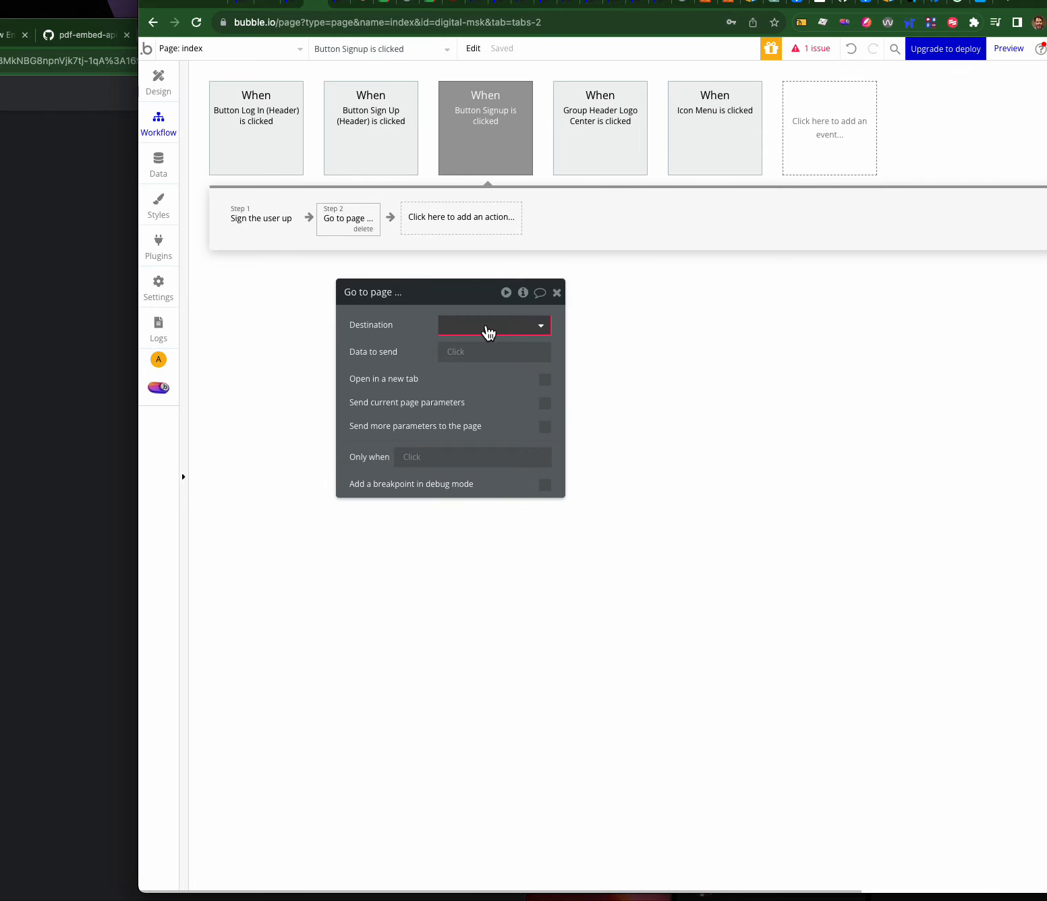
{"action": "left_click", "coordinate": [487, 329]}
{"action": "type", "text": "sur"}
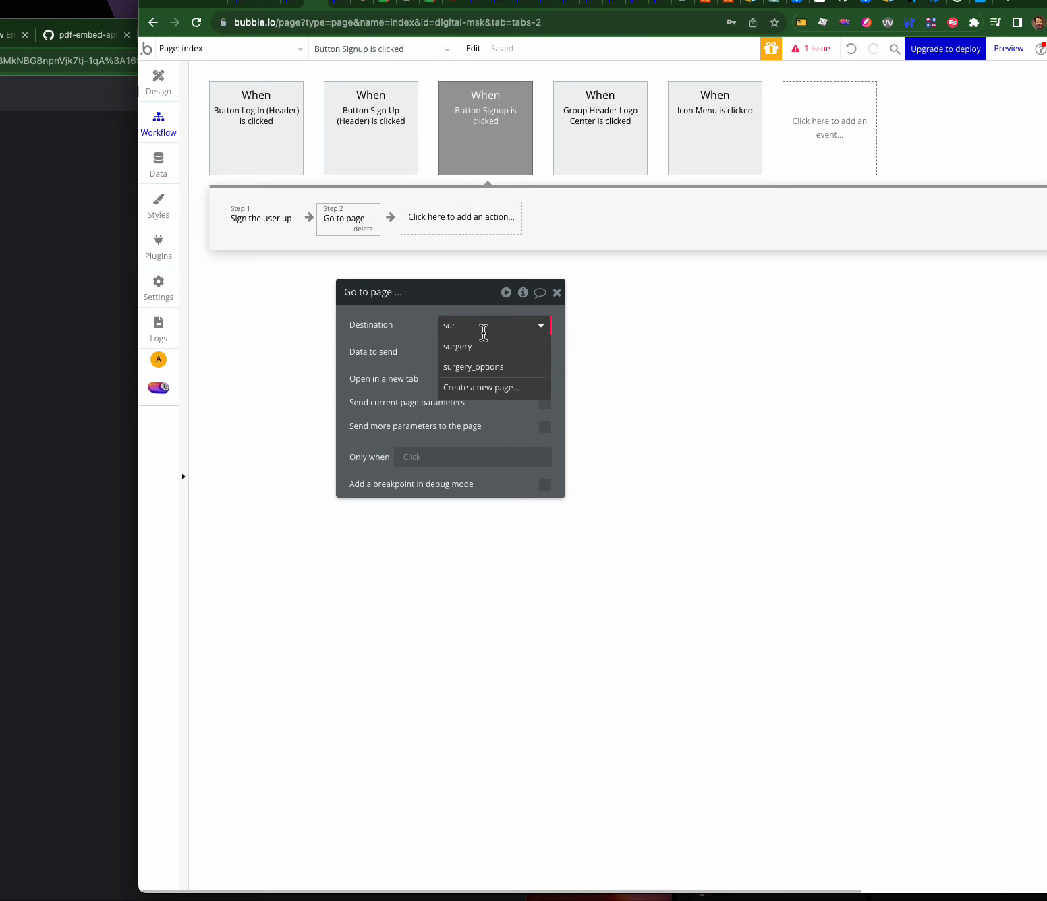
{"action": "left_click", "coordinate": [475, 366]}
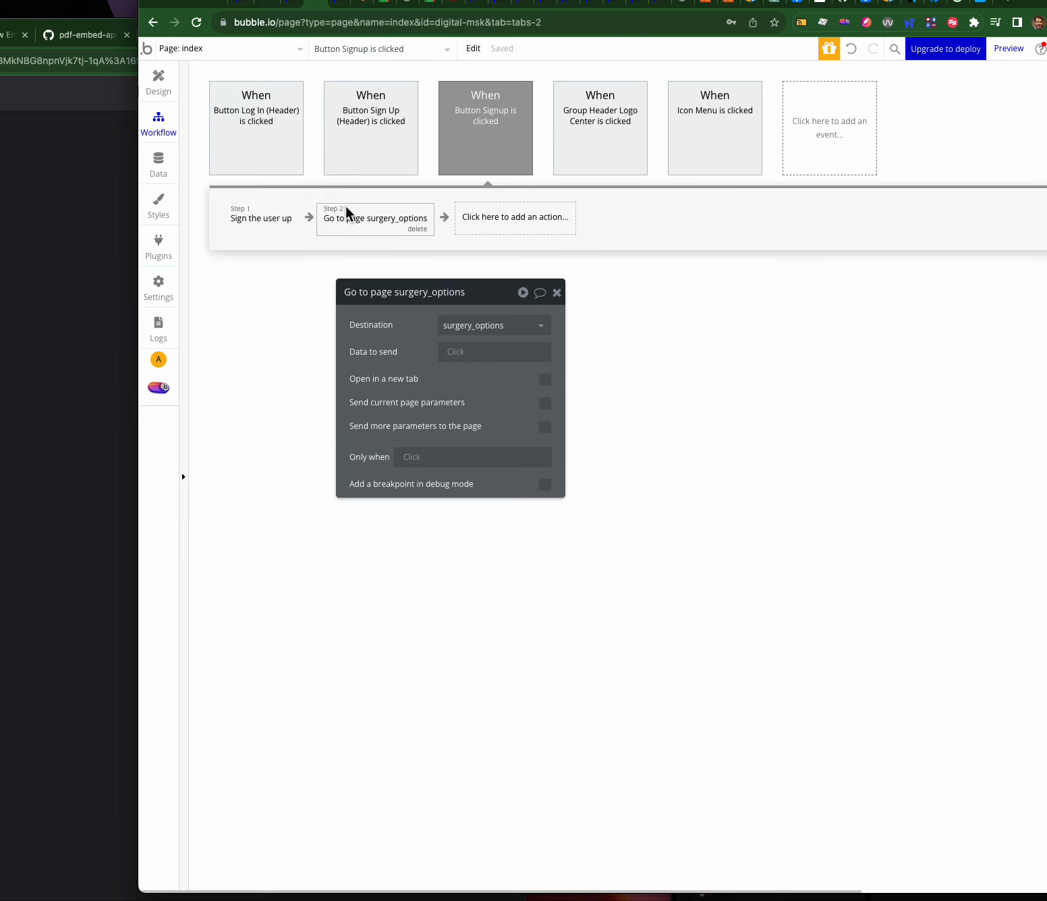
{"action": "left_click", "coordinate": [1008, 48]}
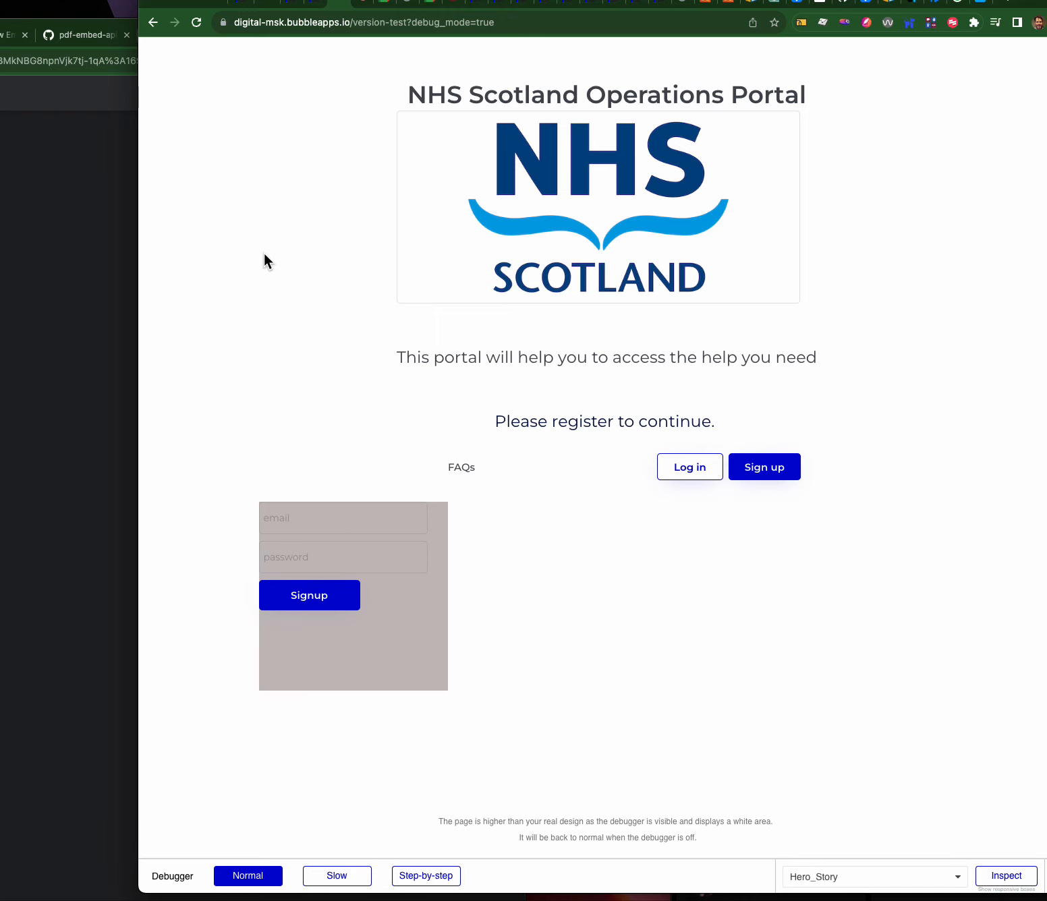
- Check Data > App data > All Users, view the index page design, then return to the preview
{"action": "left_click", "coordinate": [317, 10]}
{"action": "left_click", "coordinate": [158, 164]}
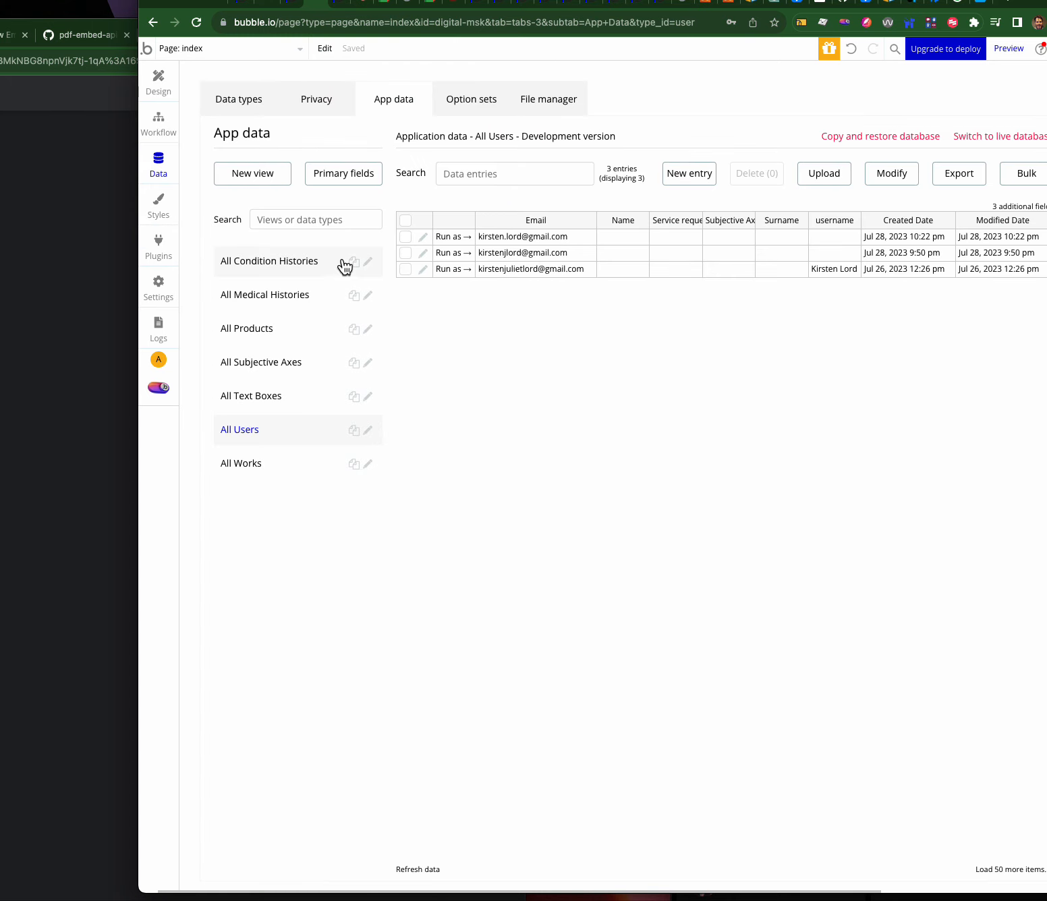
{"action": "left_click", "coordinate": [159, 173]}
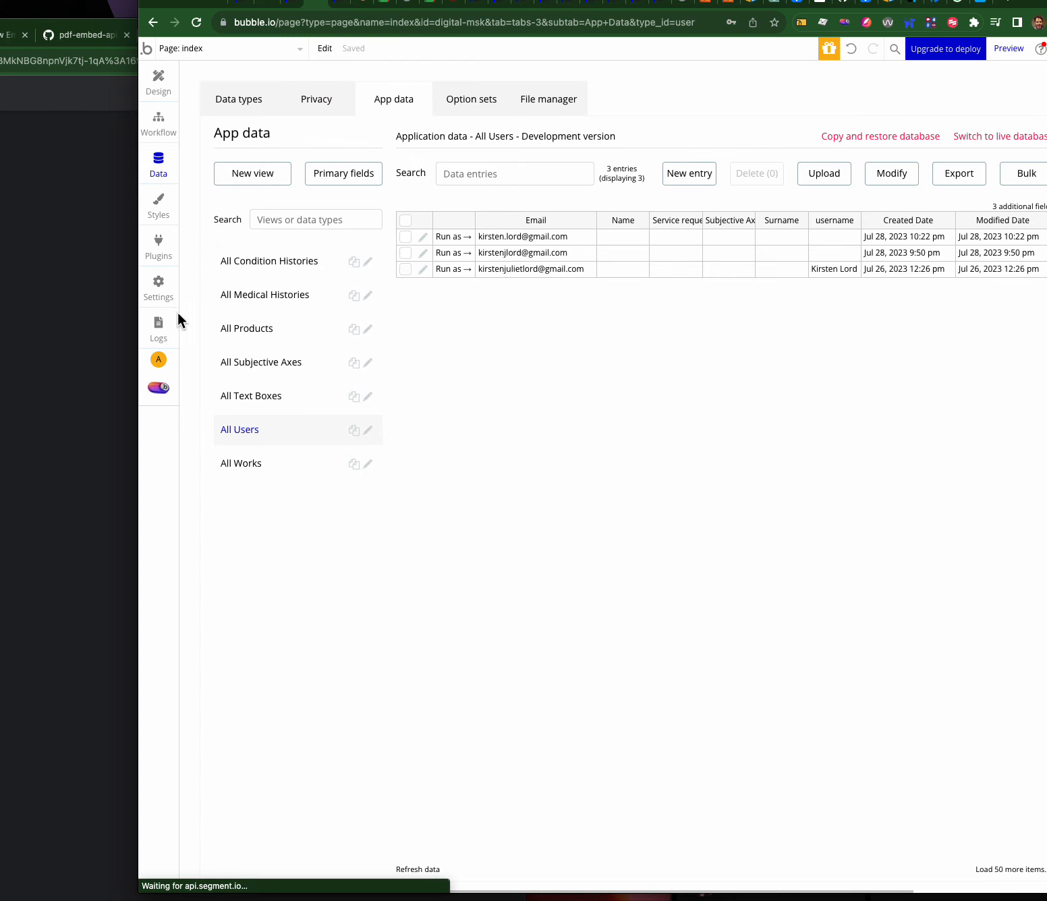
{"action": "left_click", "coordinate": [238, 429]}
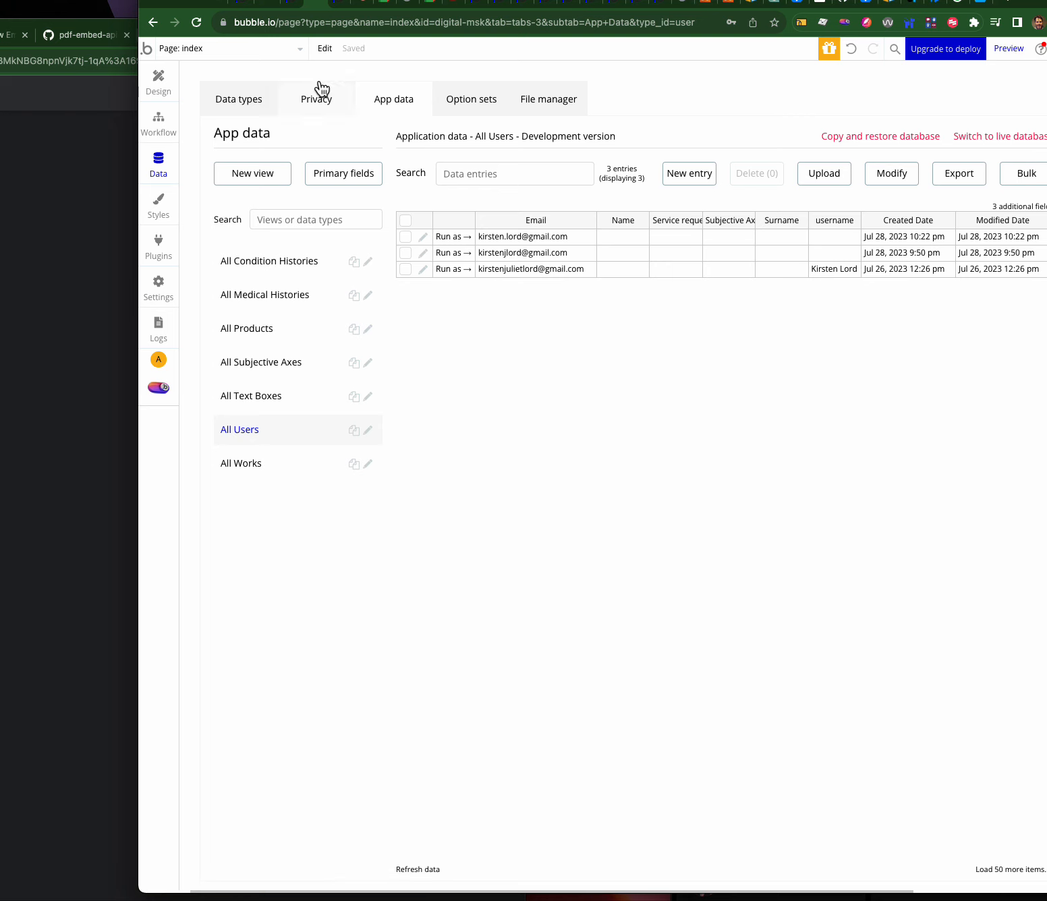
{"action": "left_click", "coordinate": [173, 89]}
{"action": "left_click", "coordinate": [370, 154]}
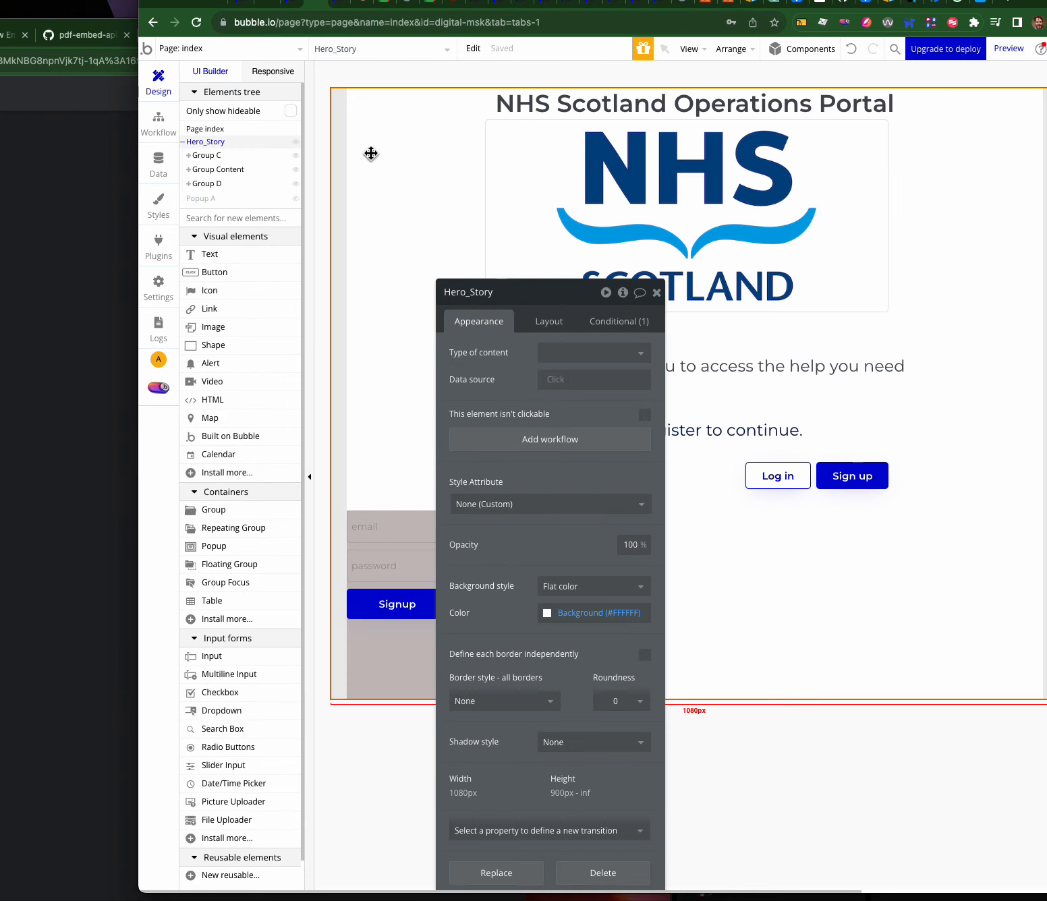
{"action": "left_click", "coordinate": [344, 12]}
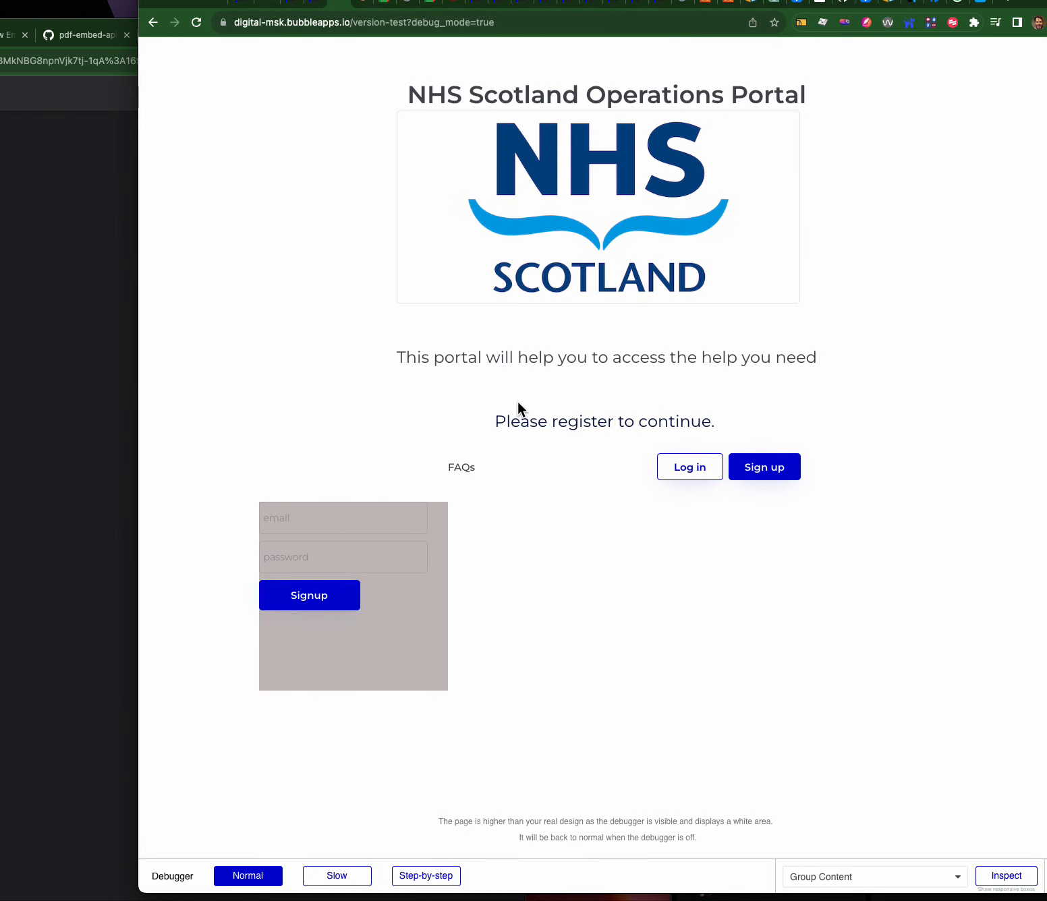
- Sign up a test account with an email and password, dismissing the browser's password prompts
{"action": "left_click", "coordinate": [323, 530]}
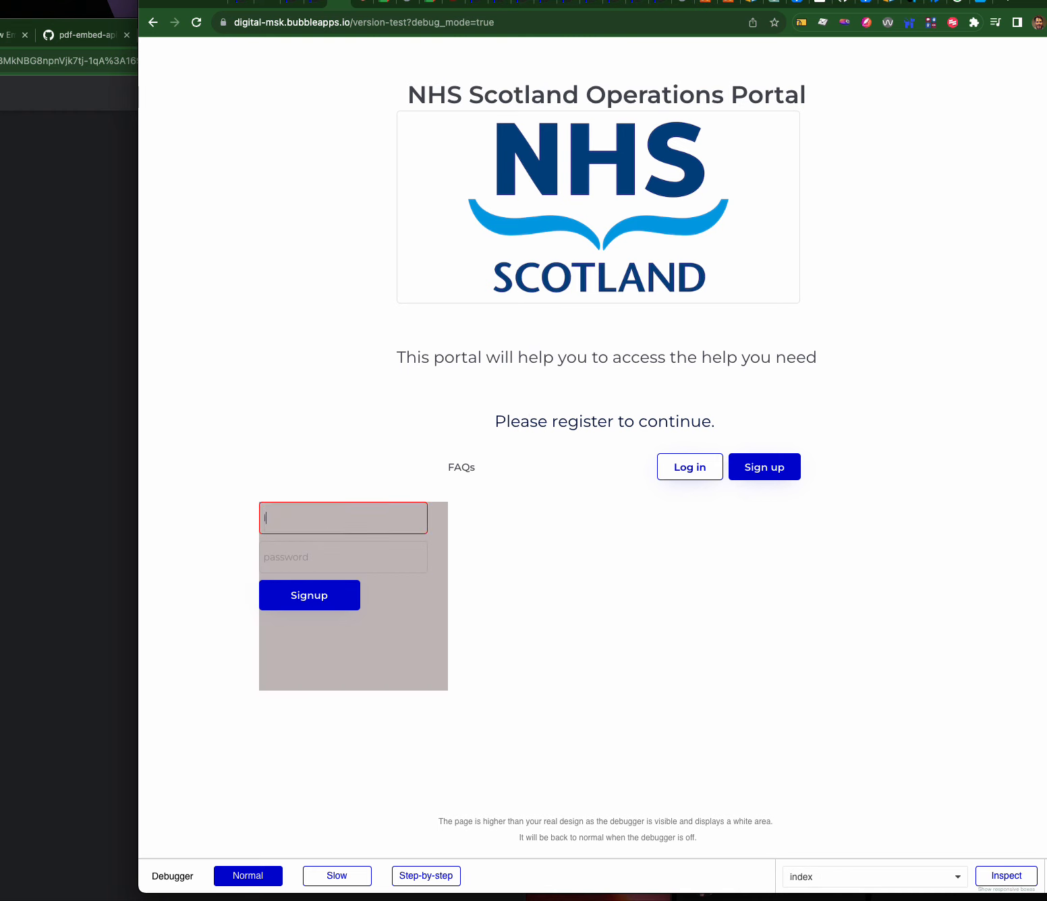
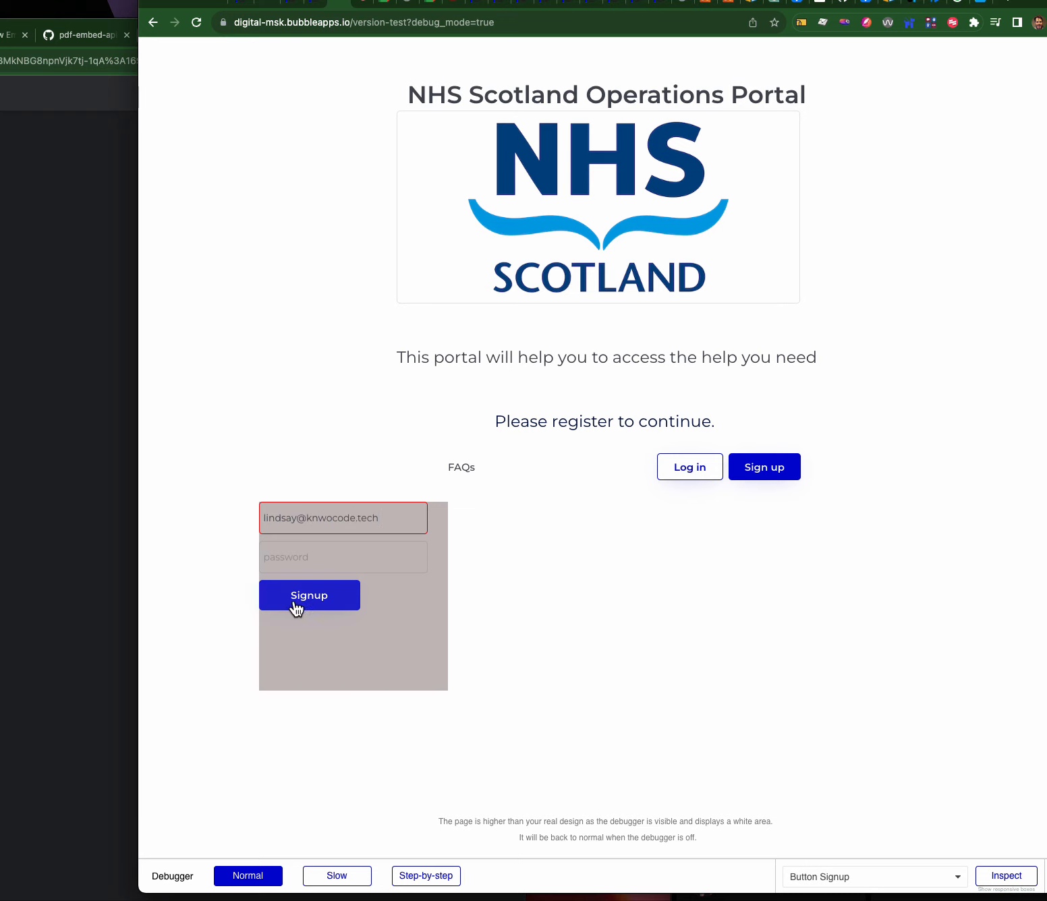
{"action": "left_click", "coordinate": [306, 556]}
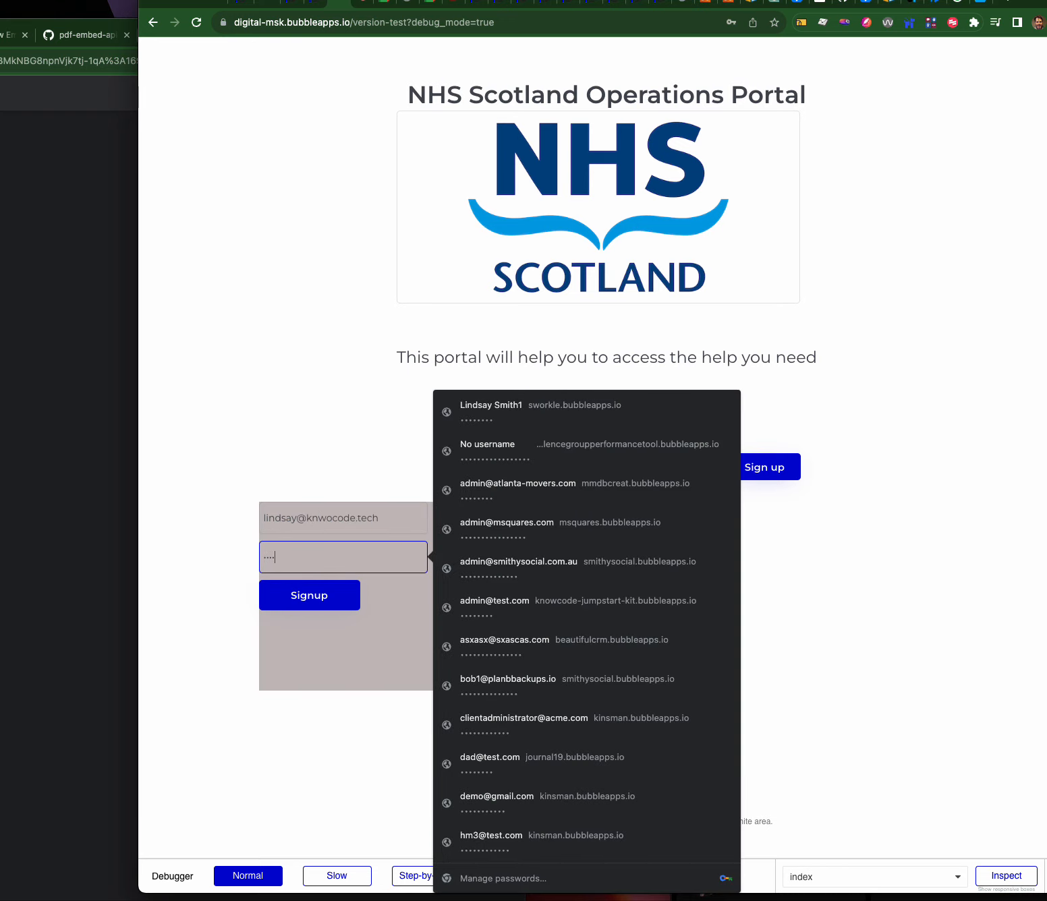
{"action": "left_click", "coordinate": [309, 596]}
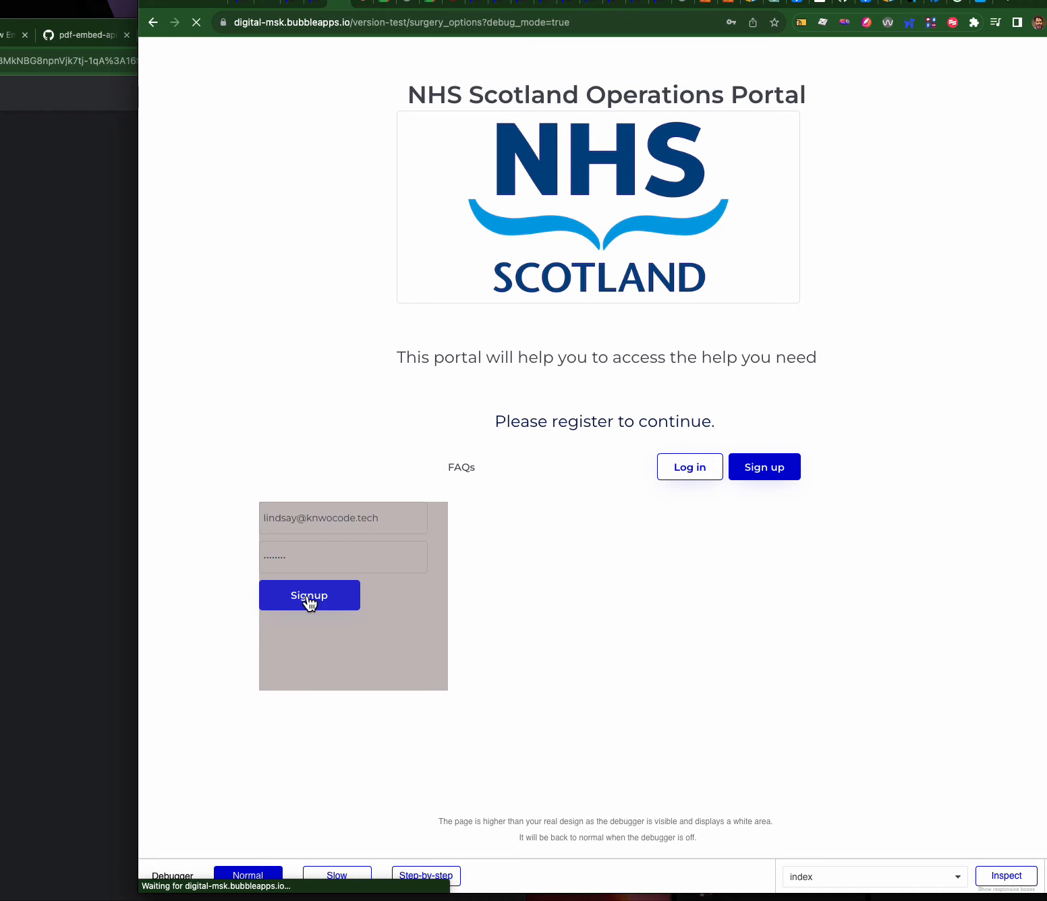
{"action": "left_click", "coordinate": [624, 218]}
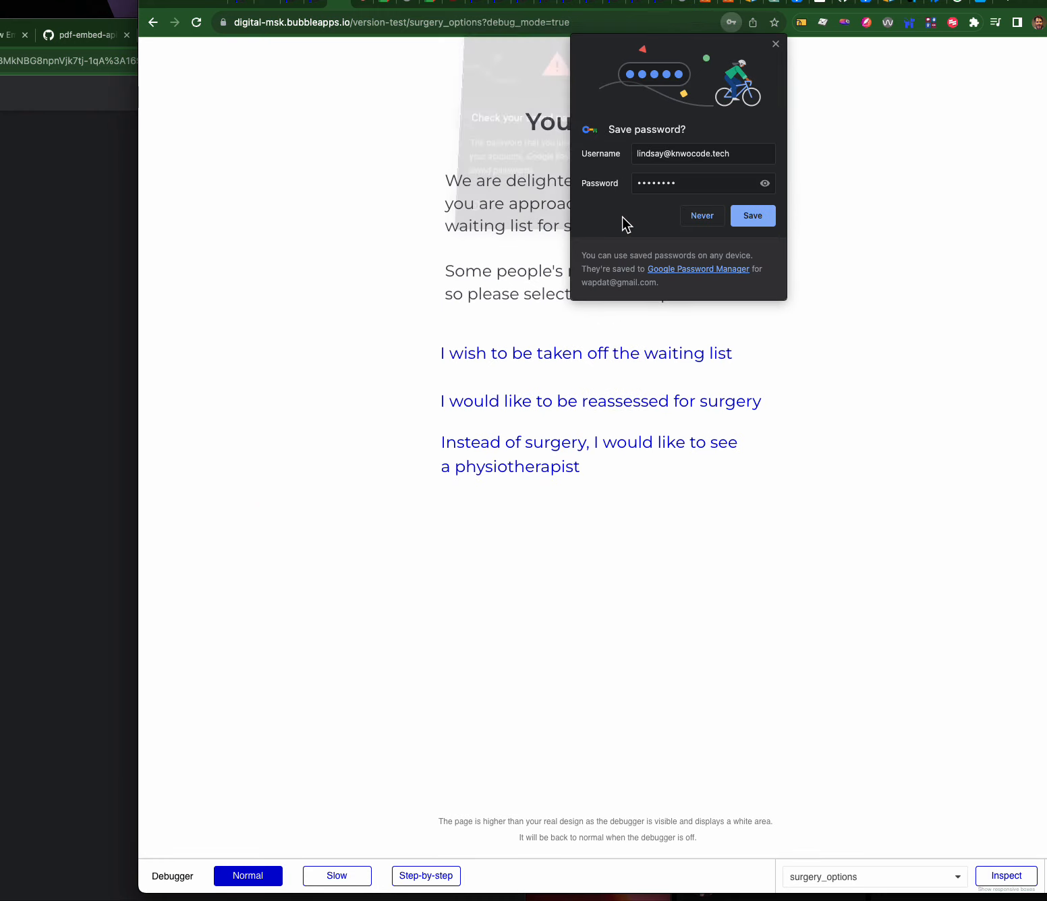
{"action": "left_click", "coordinate": [699, 216]}
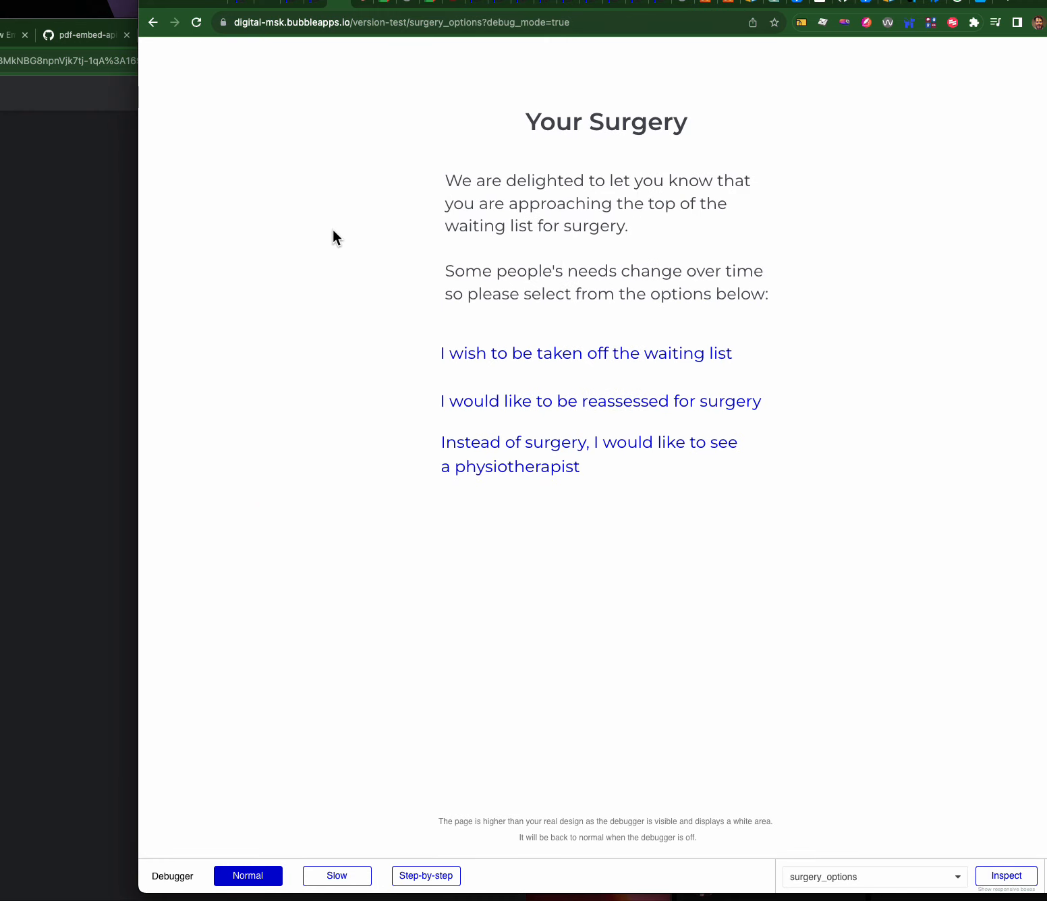
- Review the Signup workflow's sign-up and go-to-page steps, then check All Users data
{"action": "left_click", "coordinate": [316, 4]}
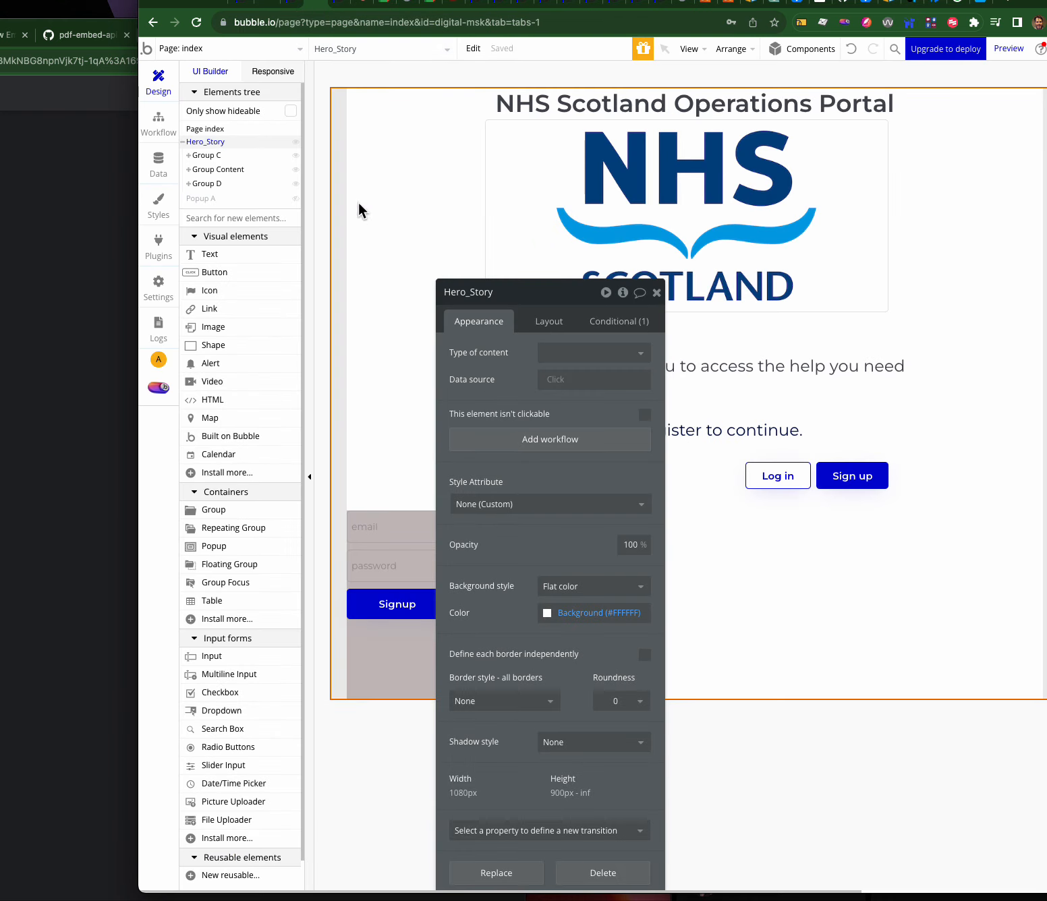
{"action": "left_click", "coordinate": [384, 612]}
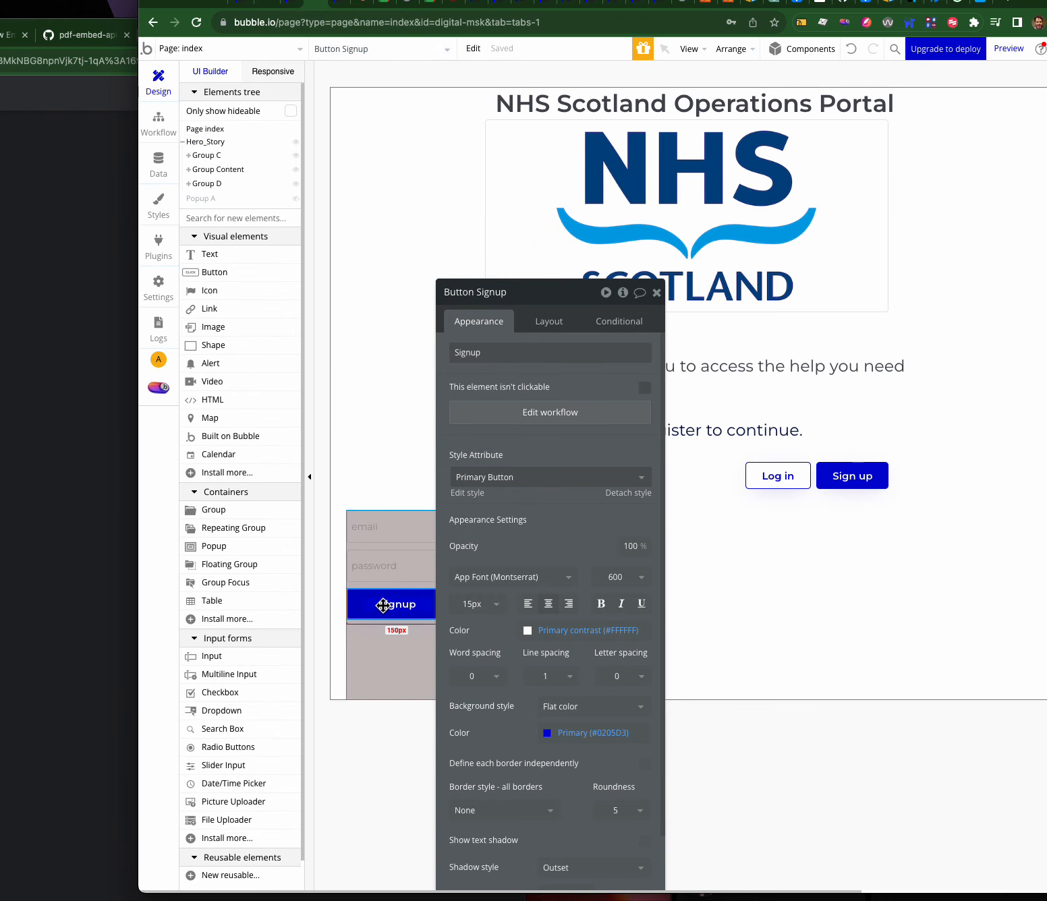
{"action": "left_click", "coordinate": [528, 420]}
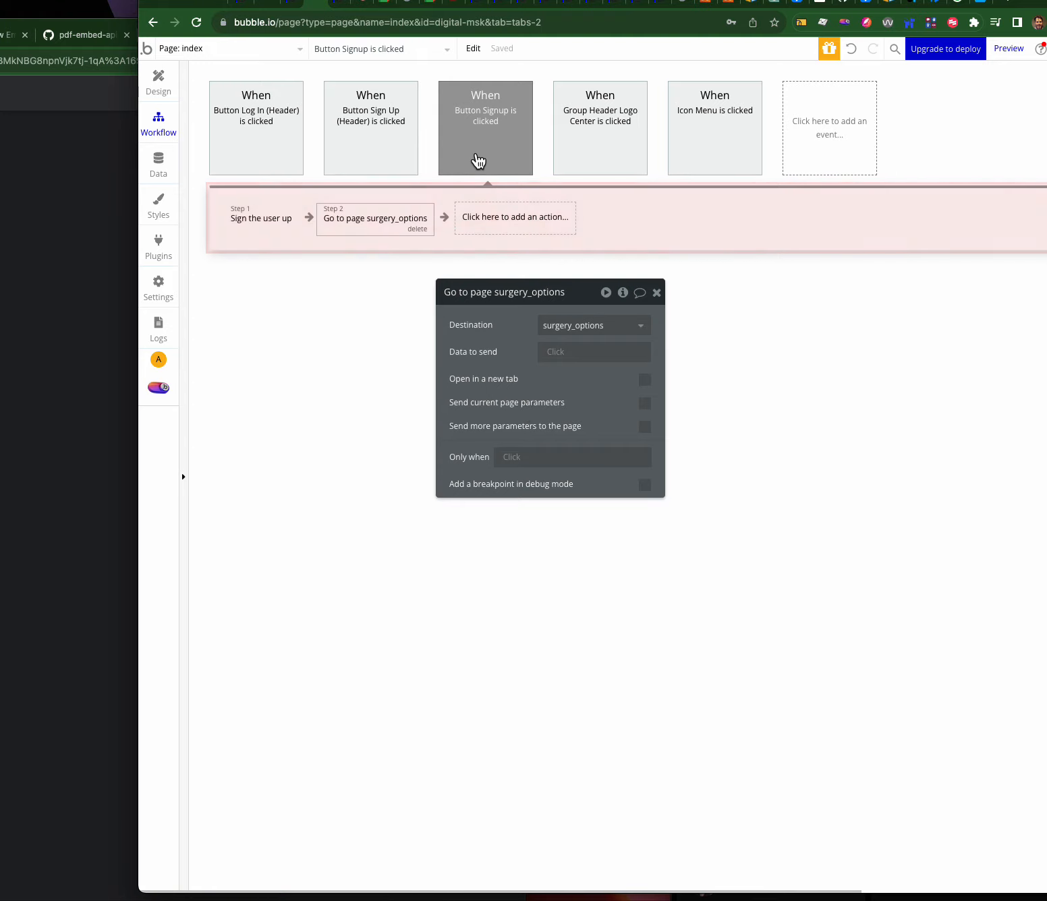
{"action": "left_click", "coordinate": [491, 143]}
{"action": "left_click", "coordinate": [280, 219]}
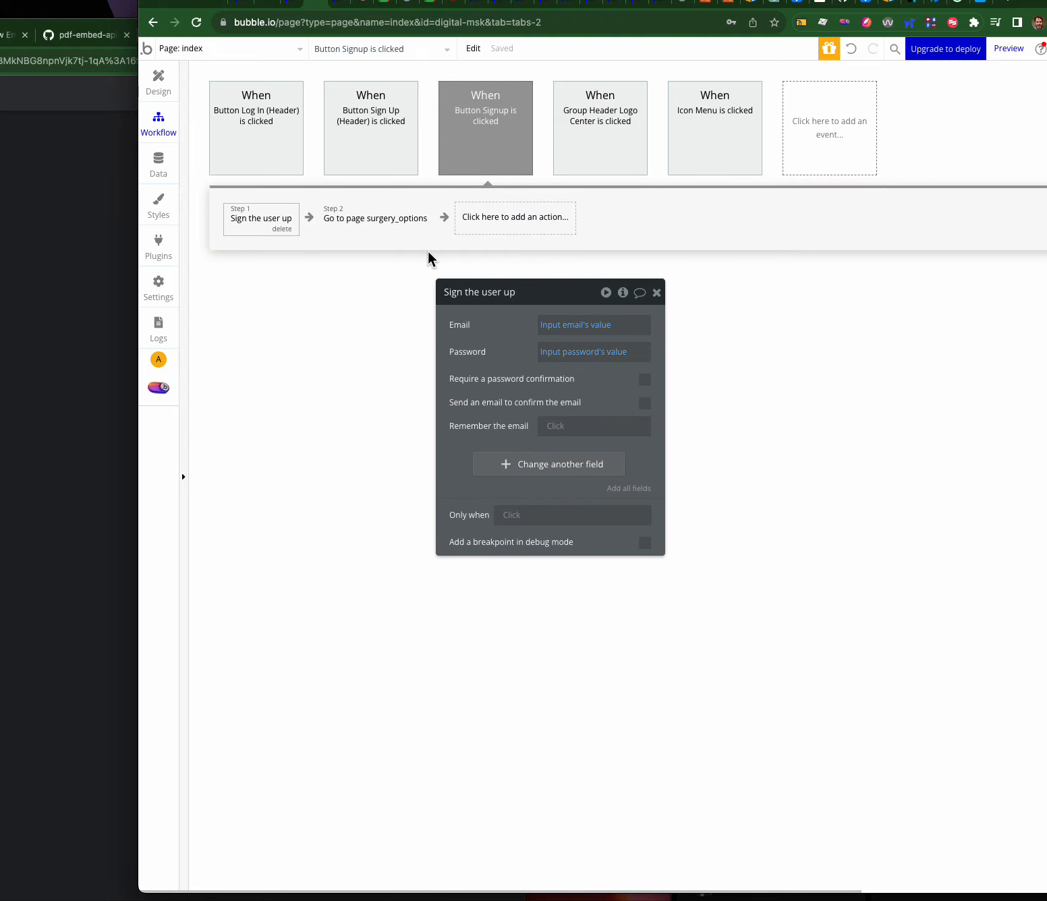
{"action": "left_click", "coordinate": [371, 218]}
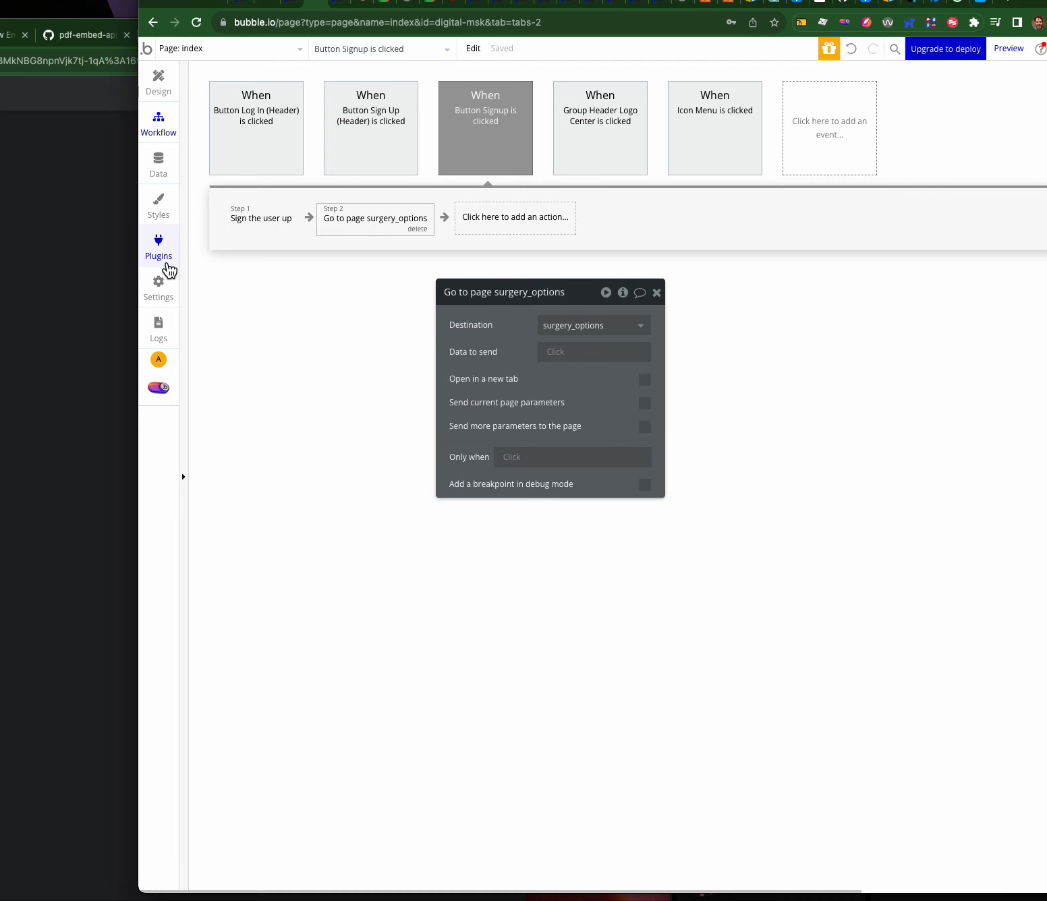
{"action": "left_click", "coordinate": [159, 166]}
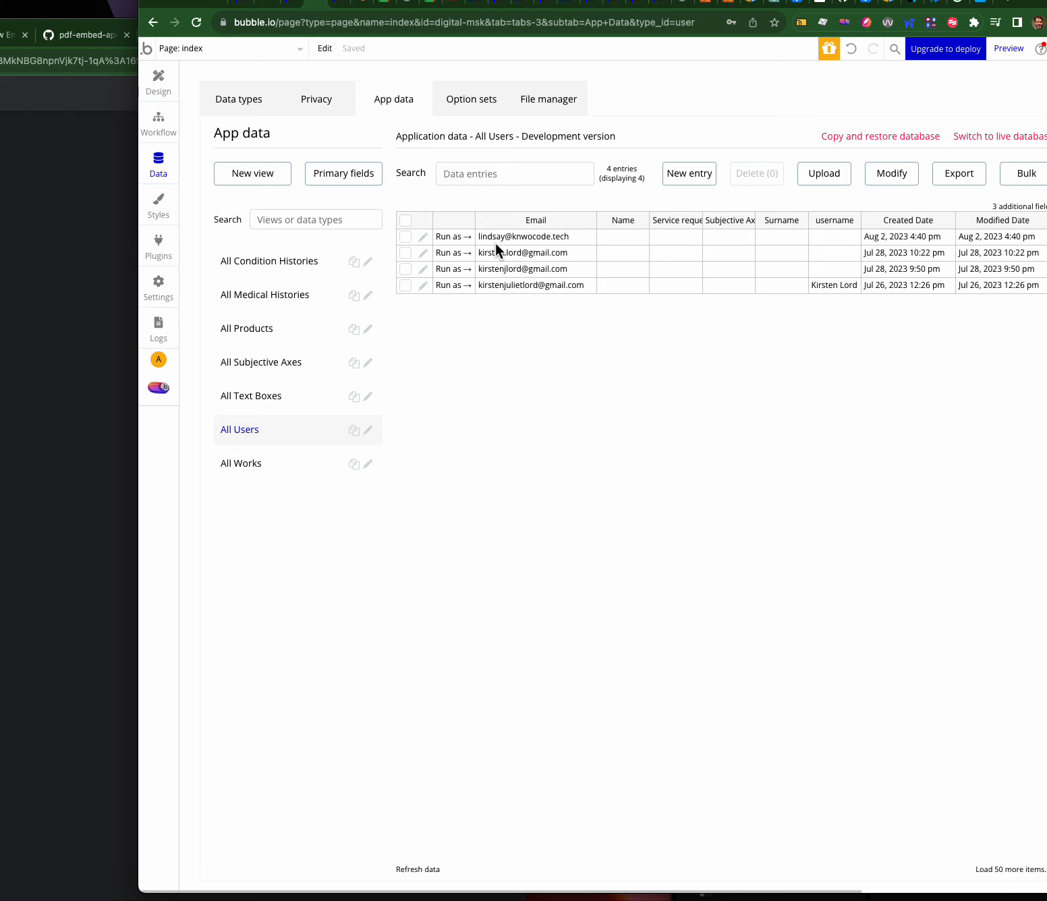
- Switch the workflow editor's page selector to surgery_options
{"action": "left_click", "coordinate": [158, 125]}
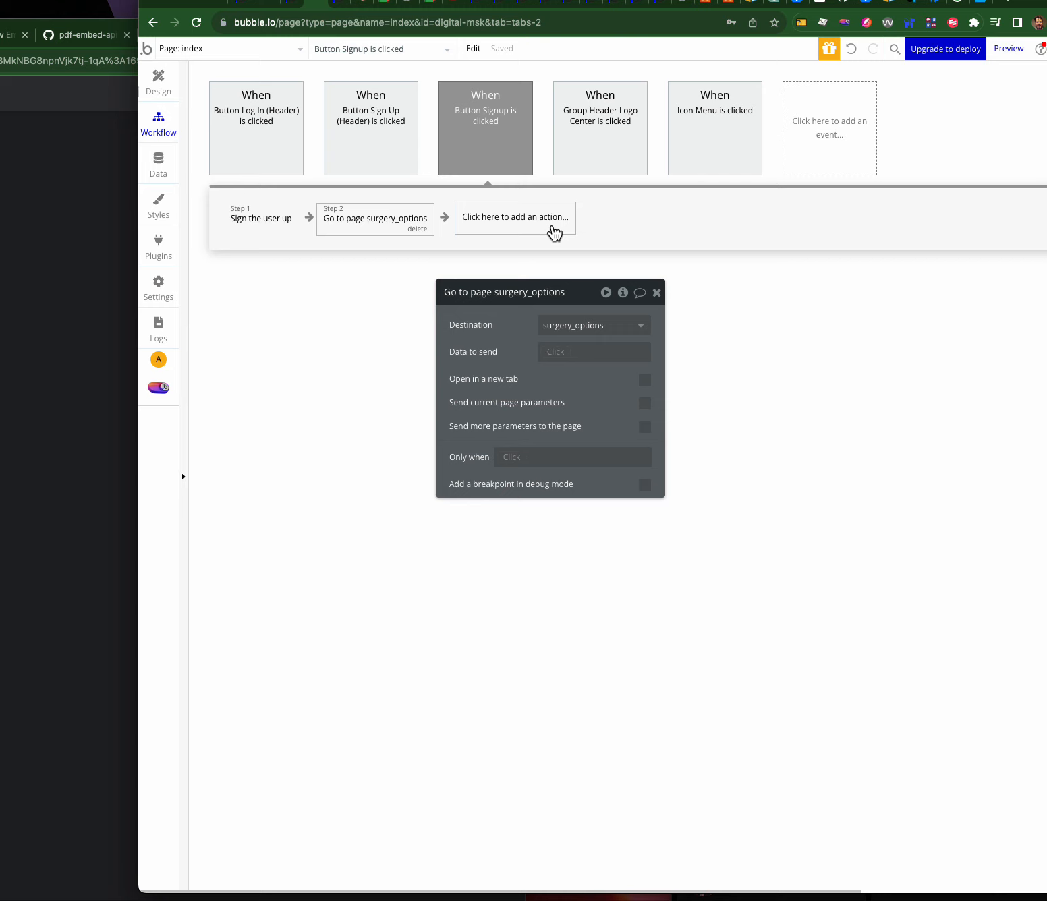
{"action": "mouse_move", "coordinate": [440, 178]}
{"action": "mouse_move", "coordinate": [317, 177]}
{"action": "left_click", "coordinate": [193, 49]}
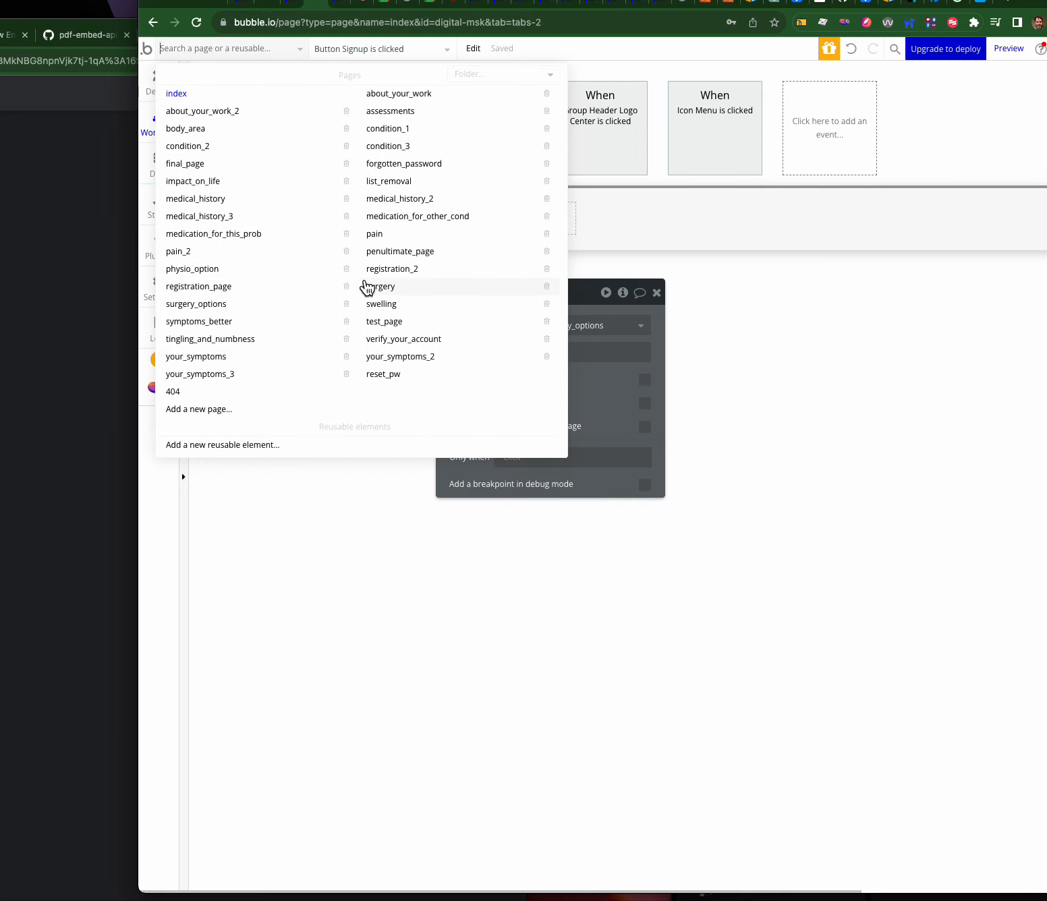
{"action": "left_click", "coordinate": [683, 223]}
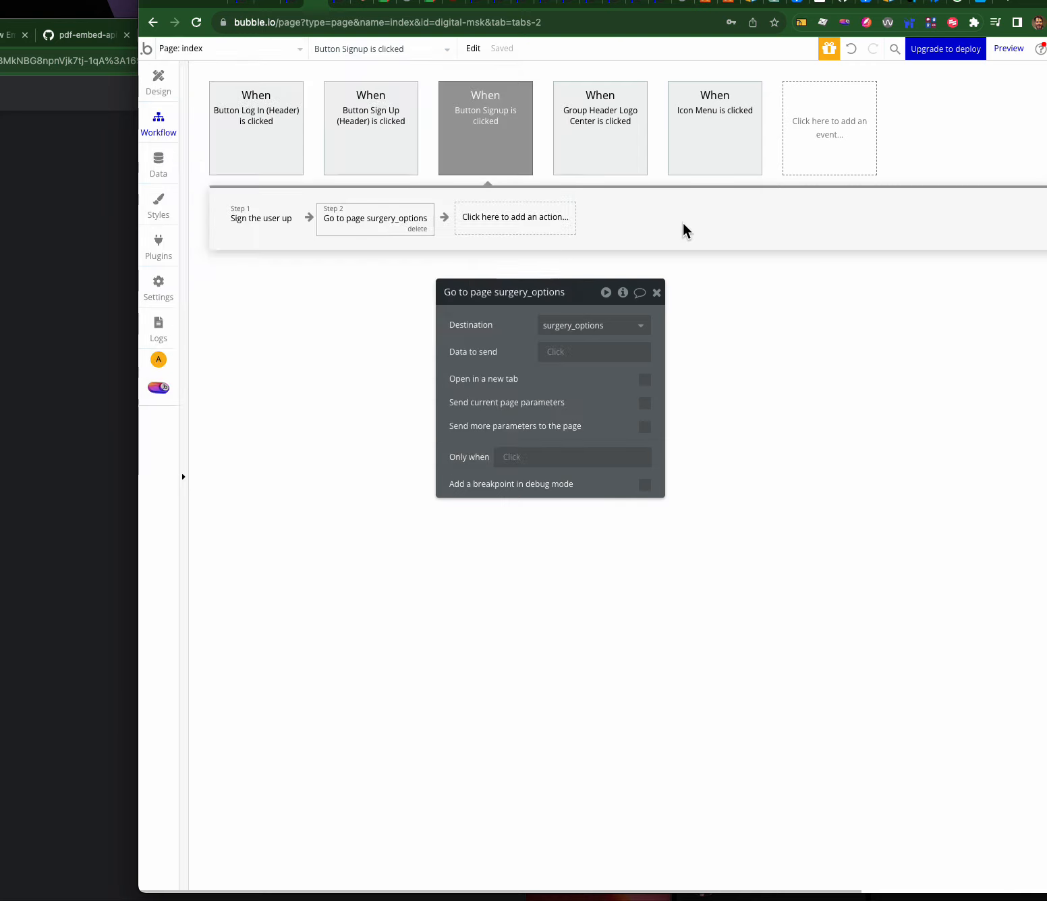
{"action": "left_click", "coordinate": [189, 47]}
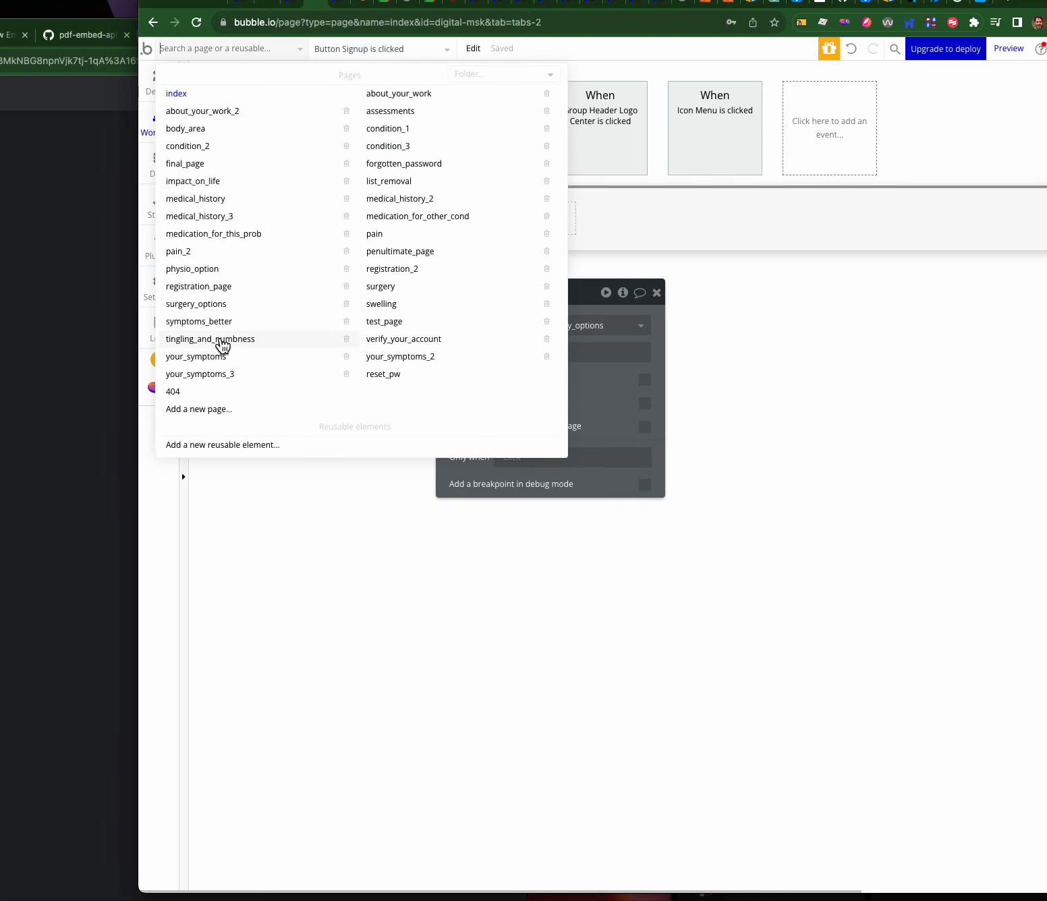
{"action": "left_click", "coordinate": [215, 303]}
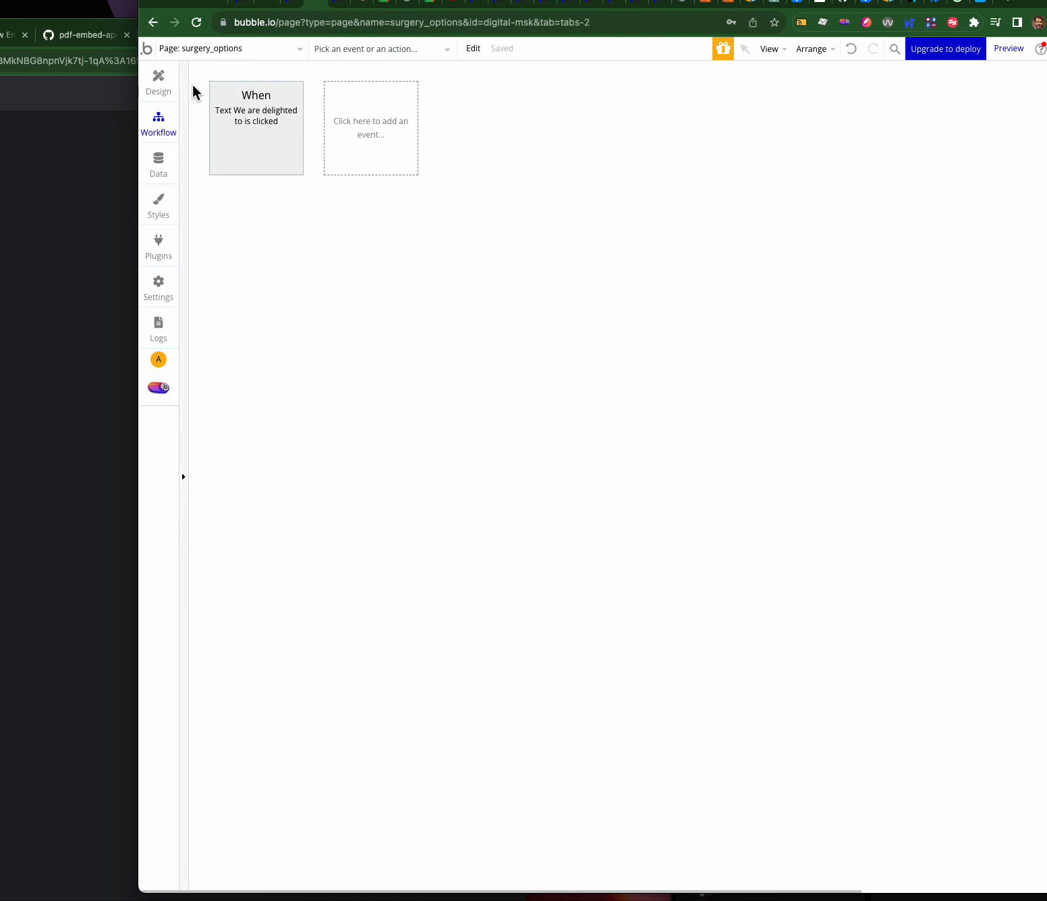
- Add Group A at the page's left edge with a flat light grey #E2DCDC background
{"action": "left_click", "coordinate": [160, 81]}
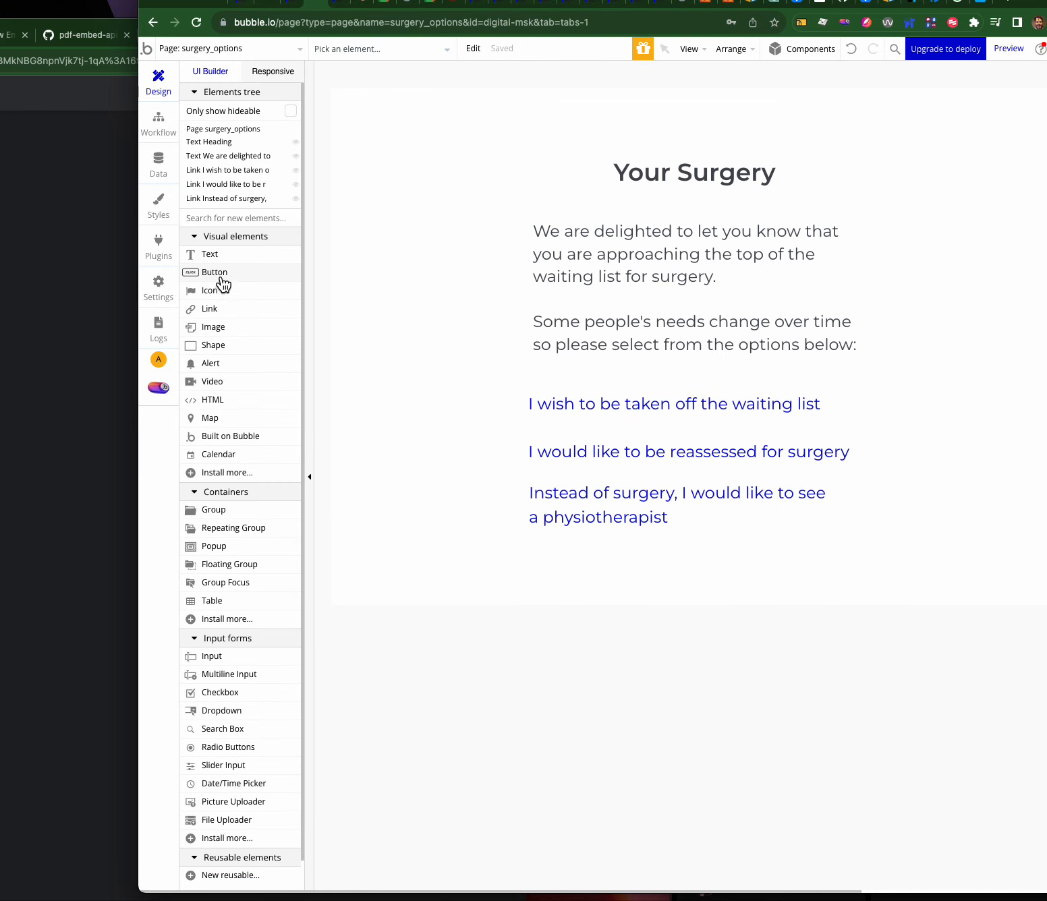
{"action": "left_click", "coordinate": [211, 255]}
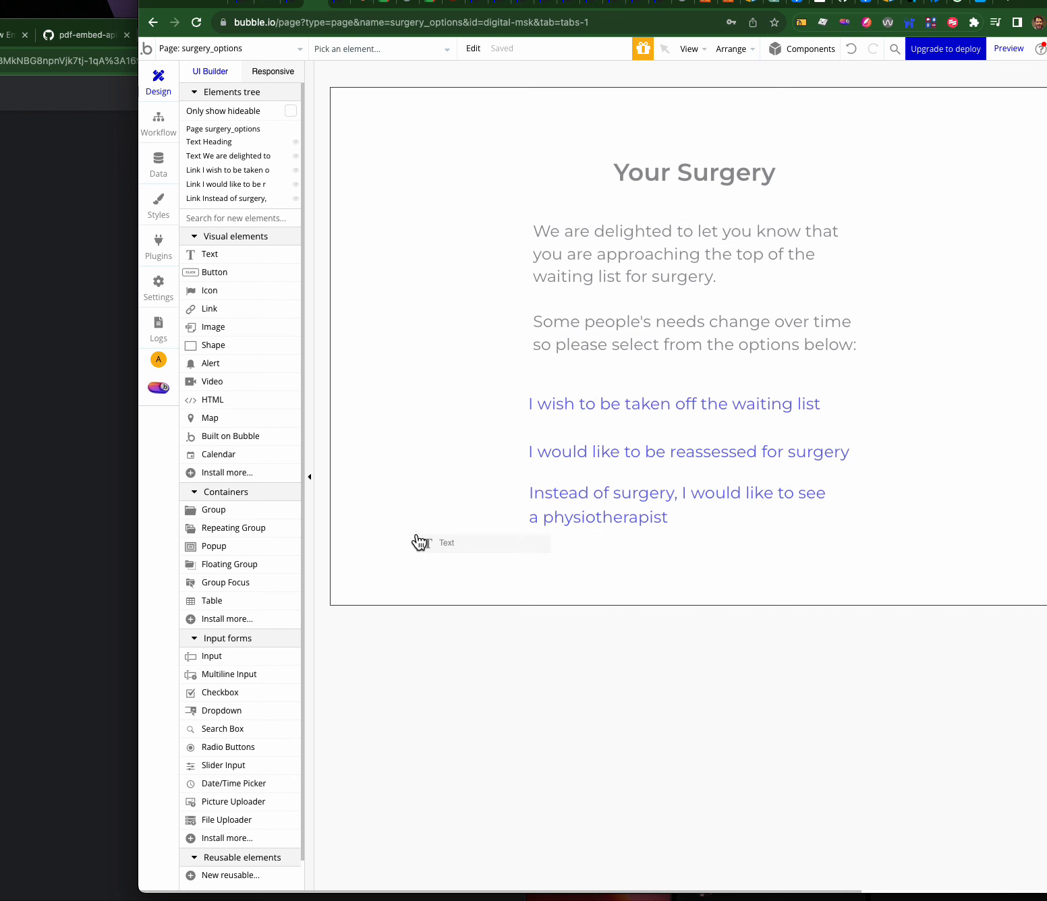
{"action": "left_click", "coordinate": [416, 535]}
{"action": "left_click", "coordinate": [430, 545]}
{"action": "key", "text": "Delete"}
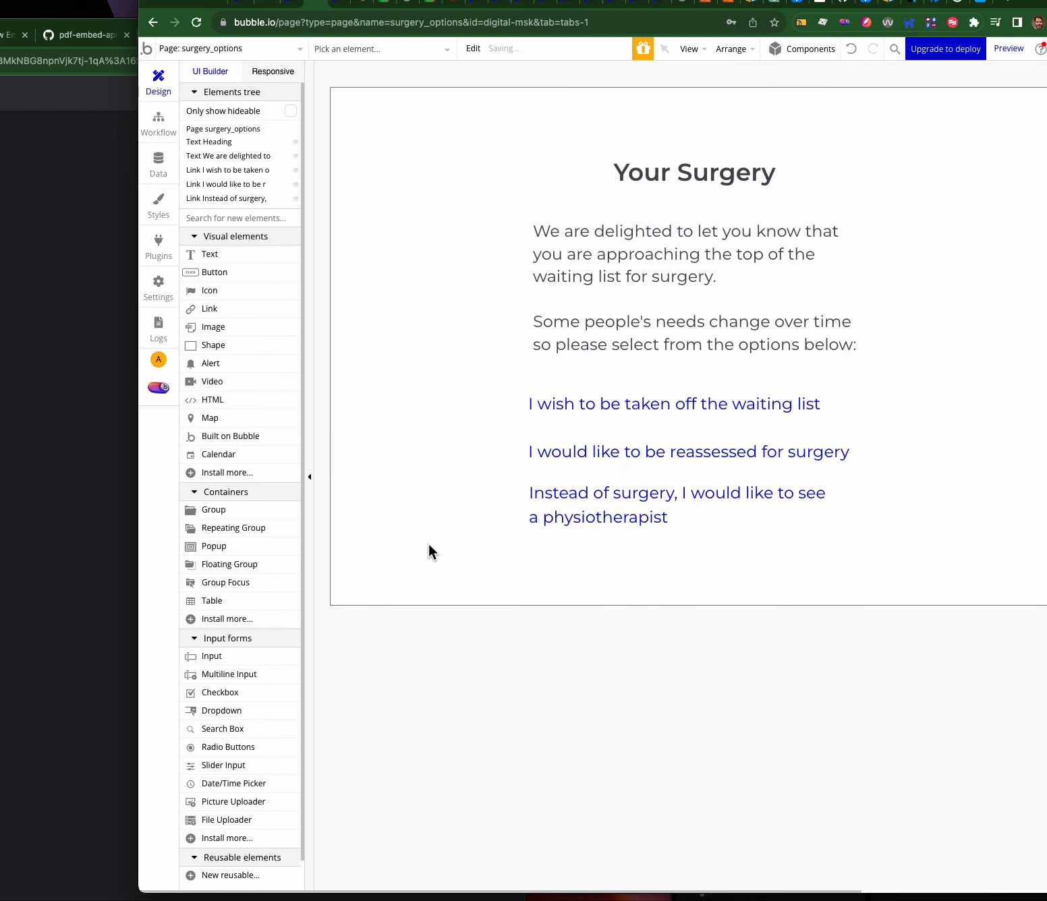
{"action": "left_click_drag", "start_coordinate": [247, 515], "coordinate": [366, 456]}
{"action": "left_click", "coordinate": [442, 549]}
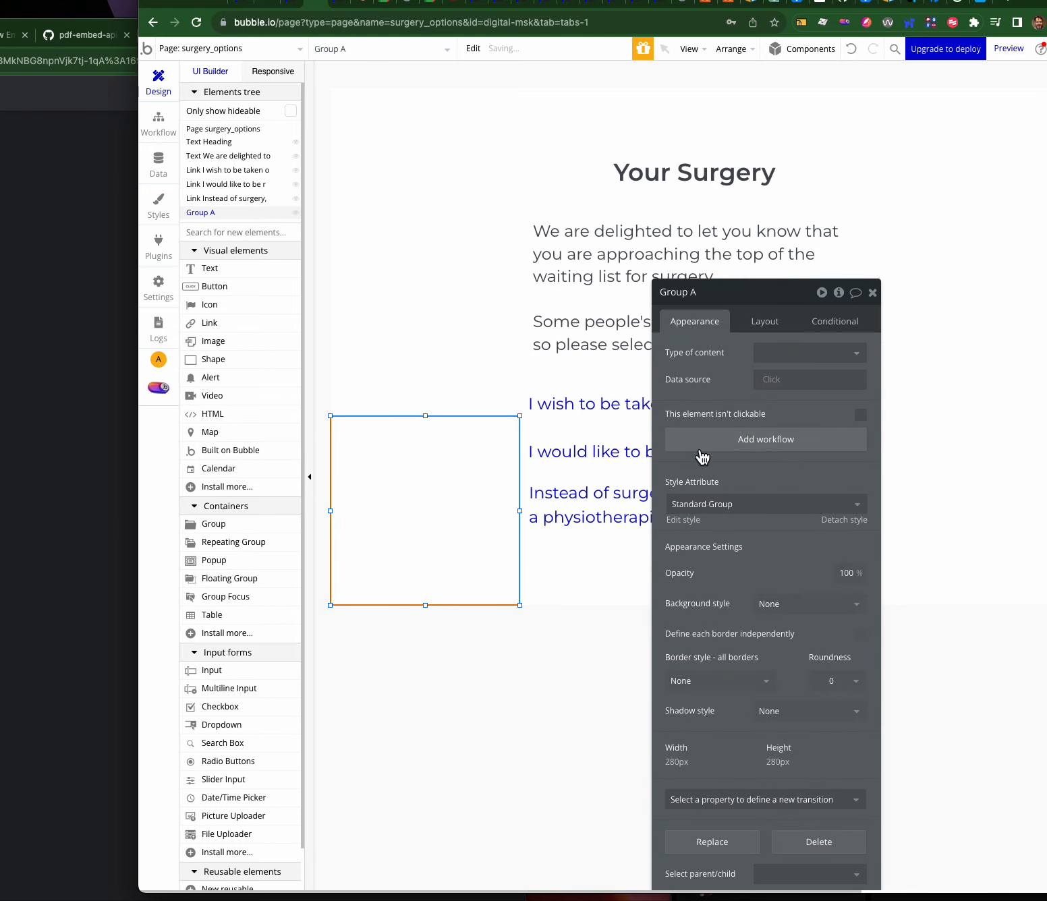
{"action": "left_click", "coordinate": [779, 593]}
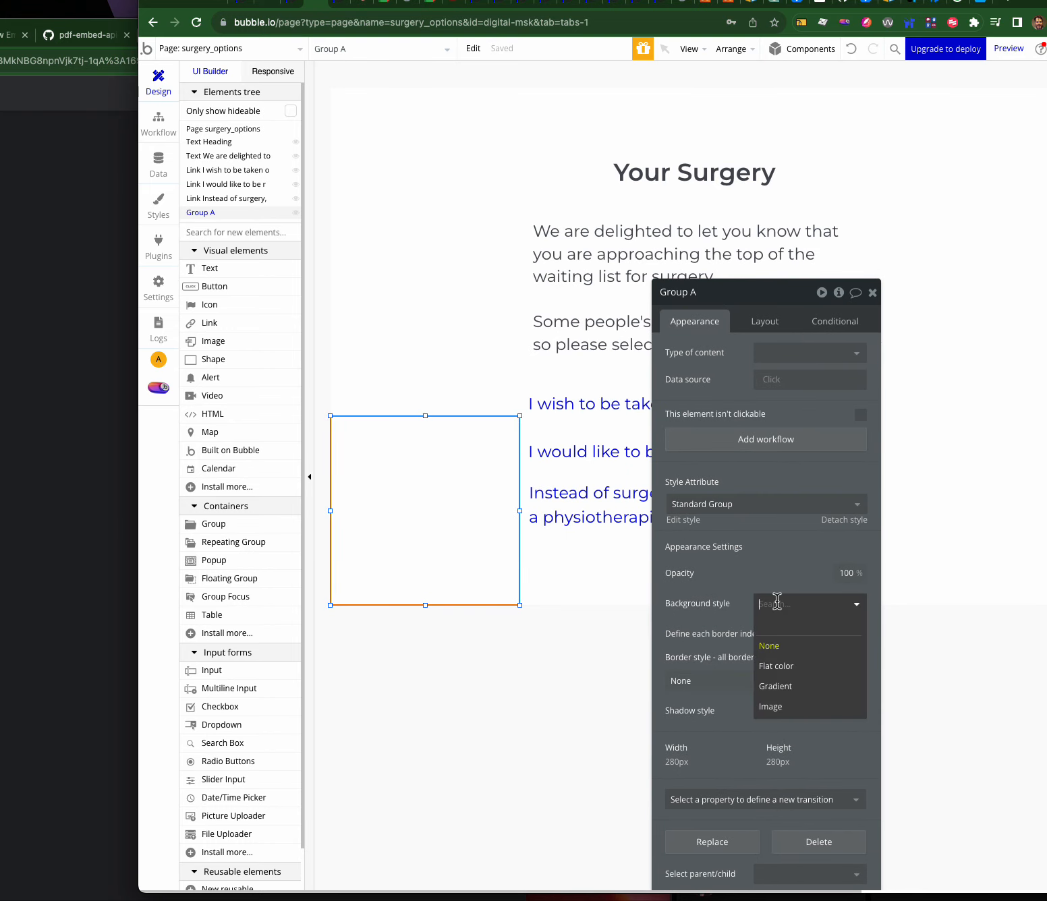
{"action": "left_click", "coordinate": [774, 664]}
{"action": "left_click", "coordinate": [763, 631]}
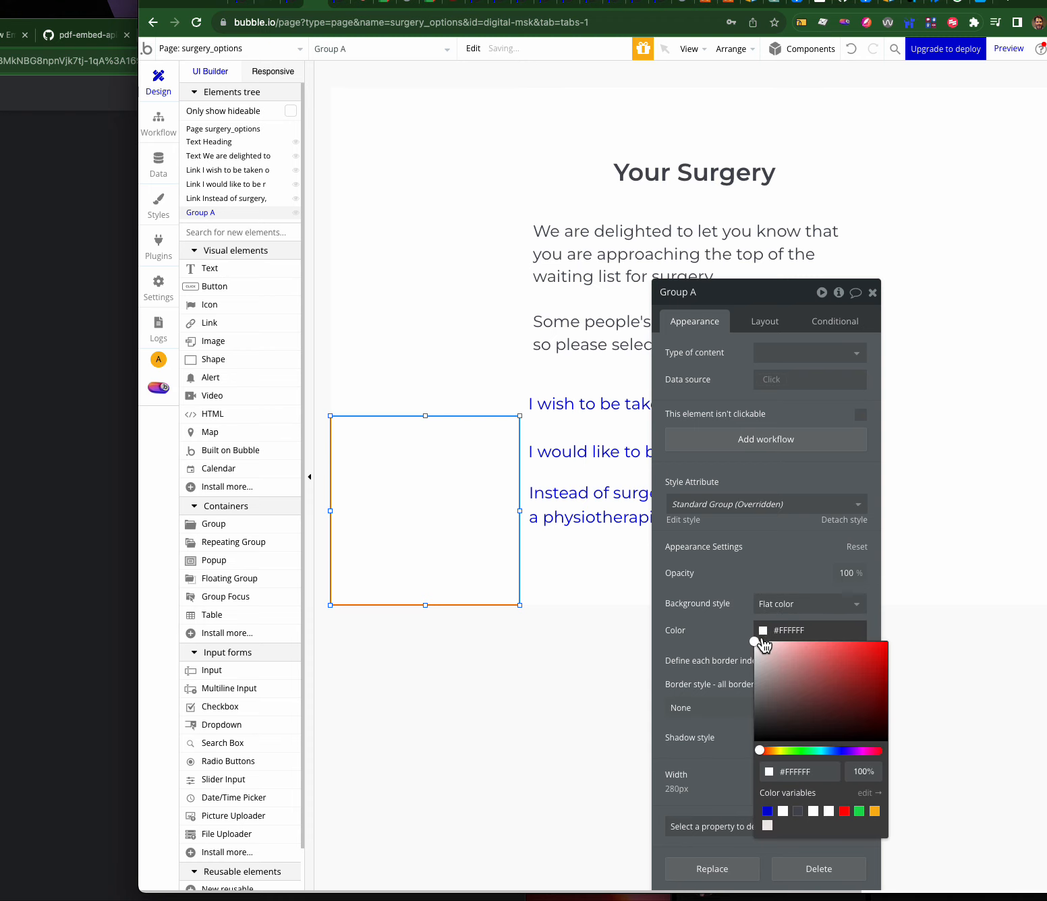
{"action": "left_click_drag", "start_coordinate": [761, 648], "coordinate": [758, 653]}
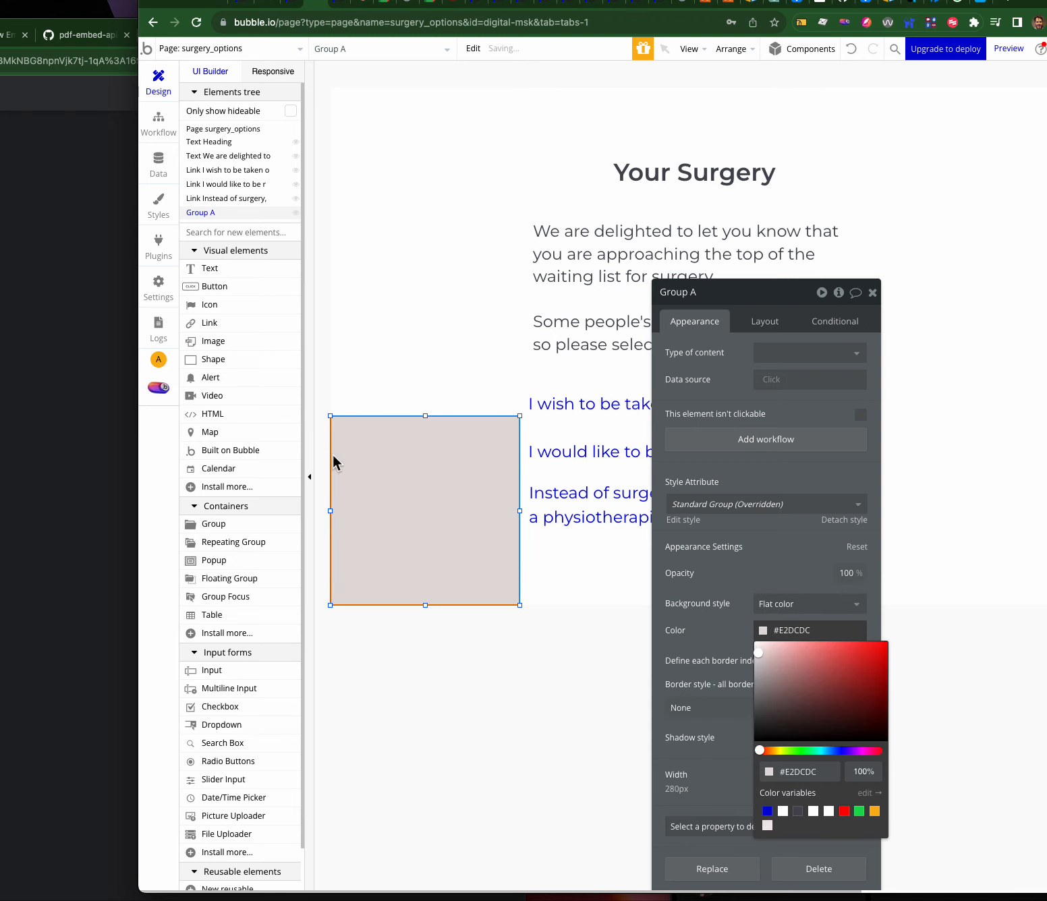
{"action": "left_click", "coordinate": [488, 493]}
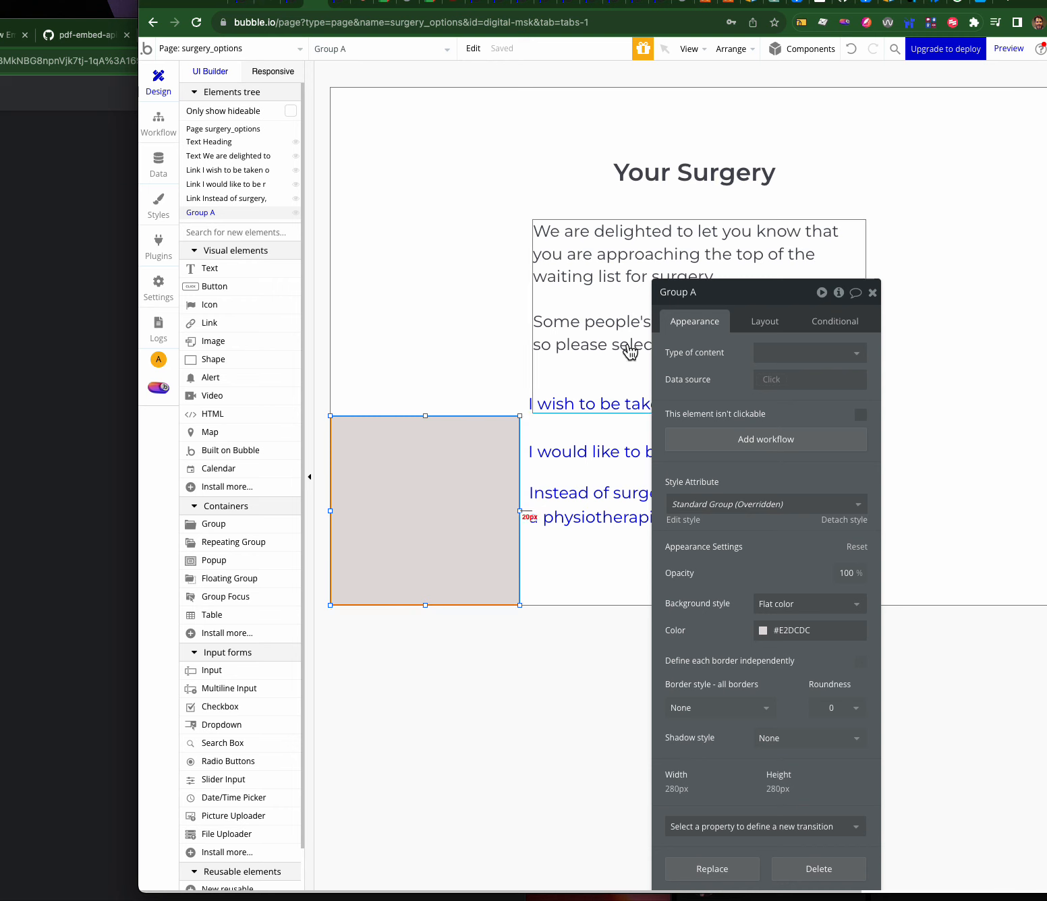
- Set Group A's container layout to Column with gap spacing between elements
{"action": "left_click", "coordinate": [765, 321]}
{"action": "left_click", "coordinate": [843, 353]}
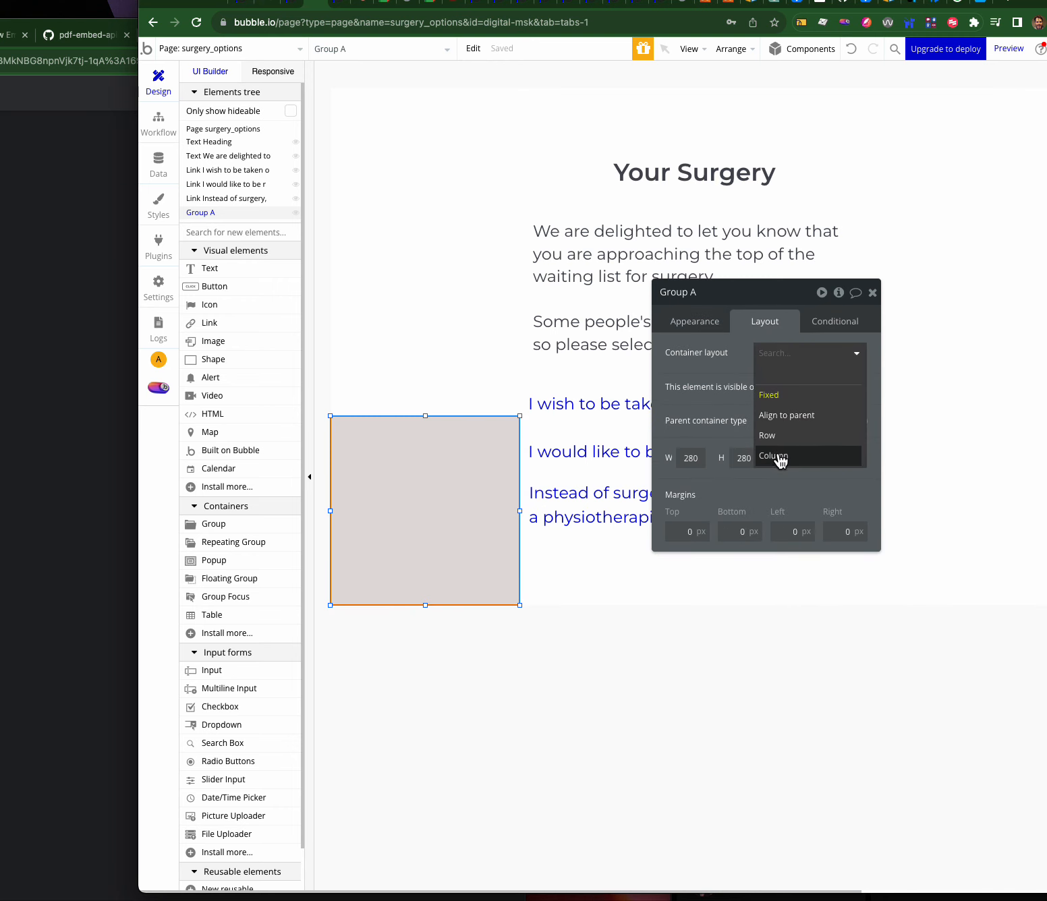
{"action": "left_click", "coordinate": [781, 460]}
{"action": "left_click", "coordinate": [859, 408]}
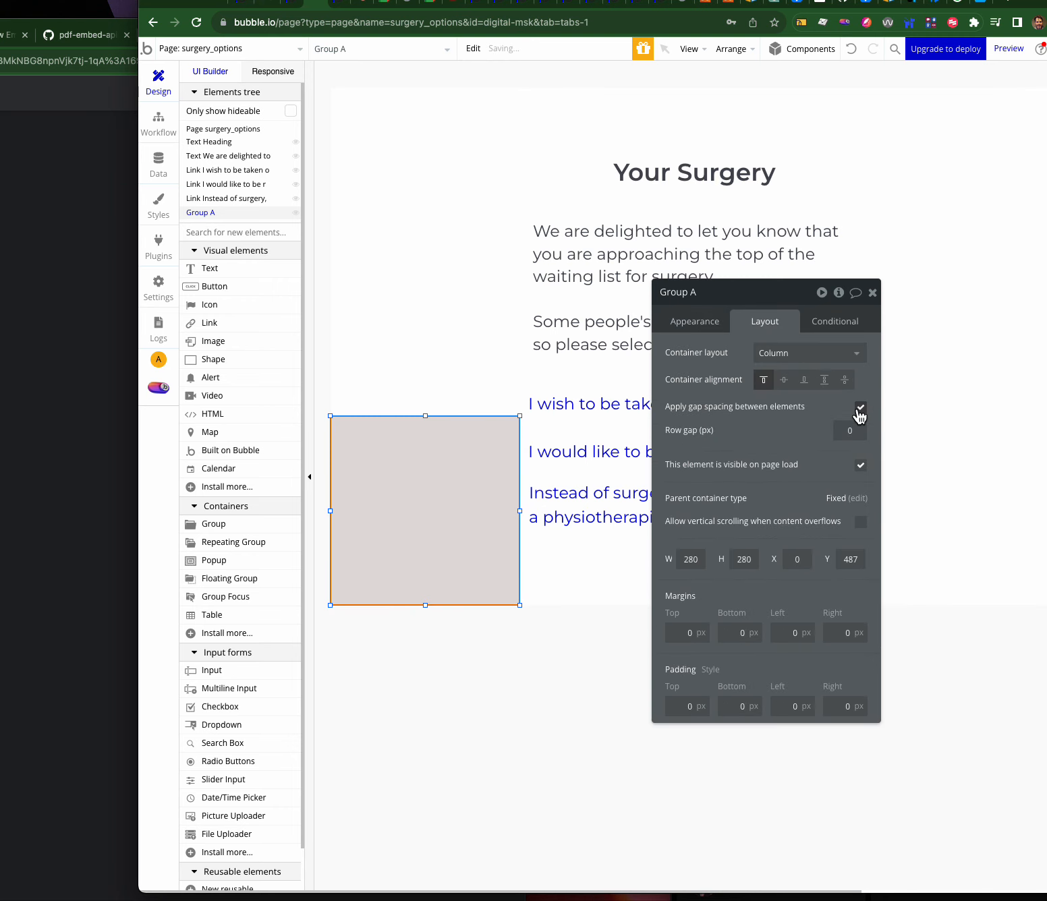
{"action": "left_click_drag", "start_coordinate": [227, 268], "coordinate": [352, 447]}
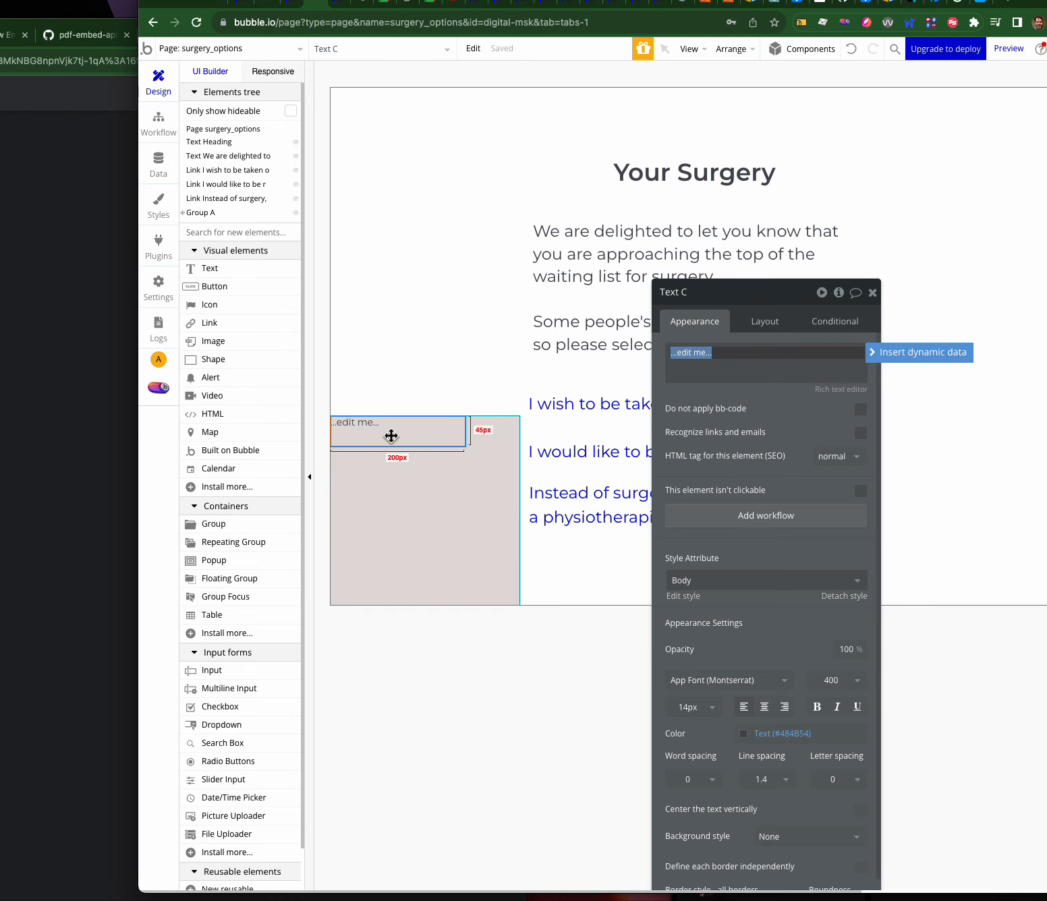
{"action": "left_click", "coordinate": [904, 352]}
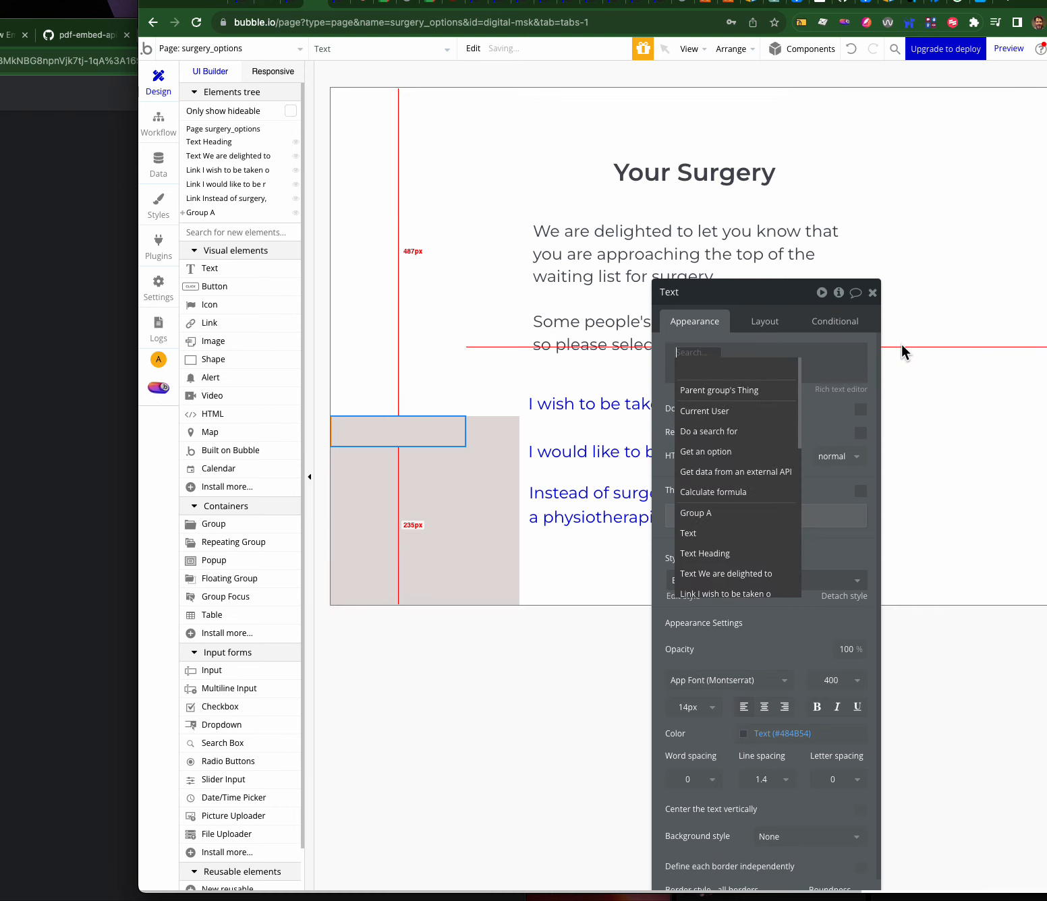
{"action": "left_click", "coordinate": [717, 412]}
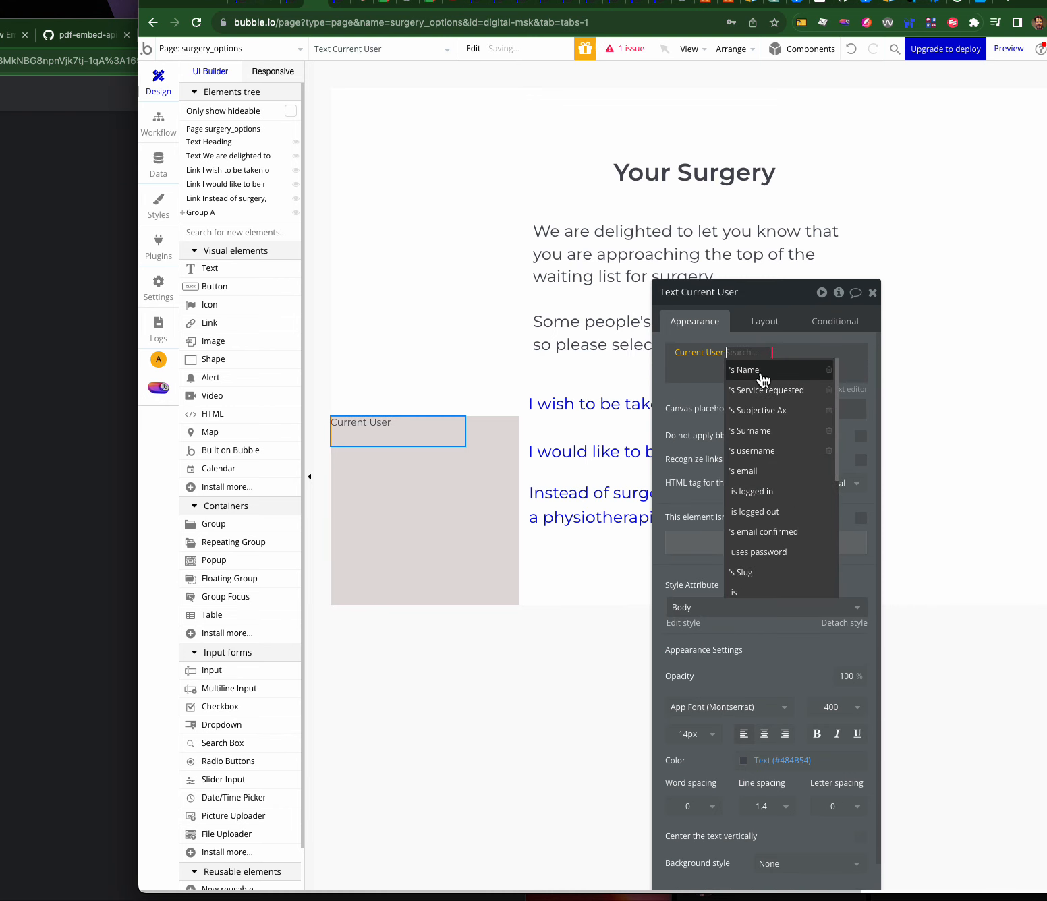
{"action": "left_click", "coordinate": [750, 471]}
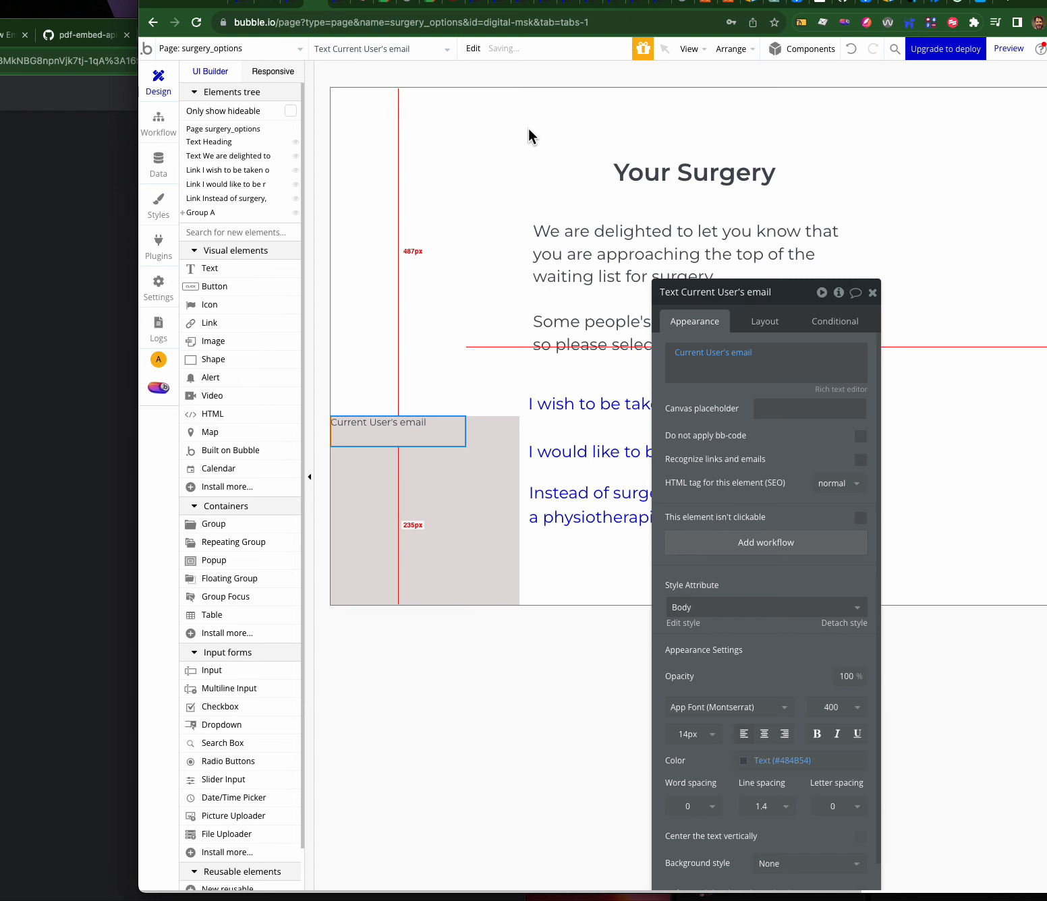
{"action": "left_click", "coordinate": [345, 4]}
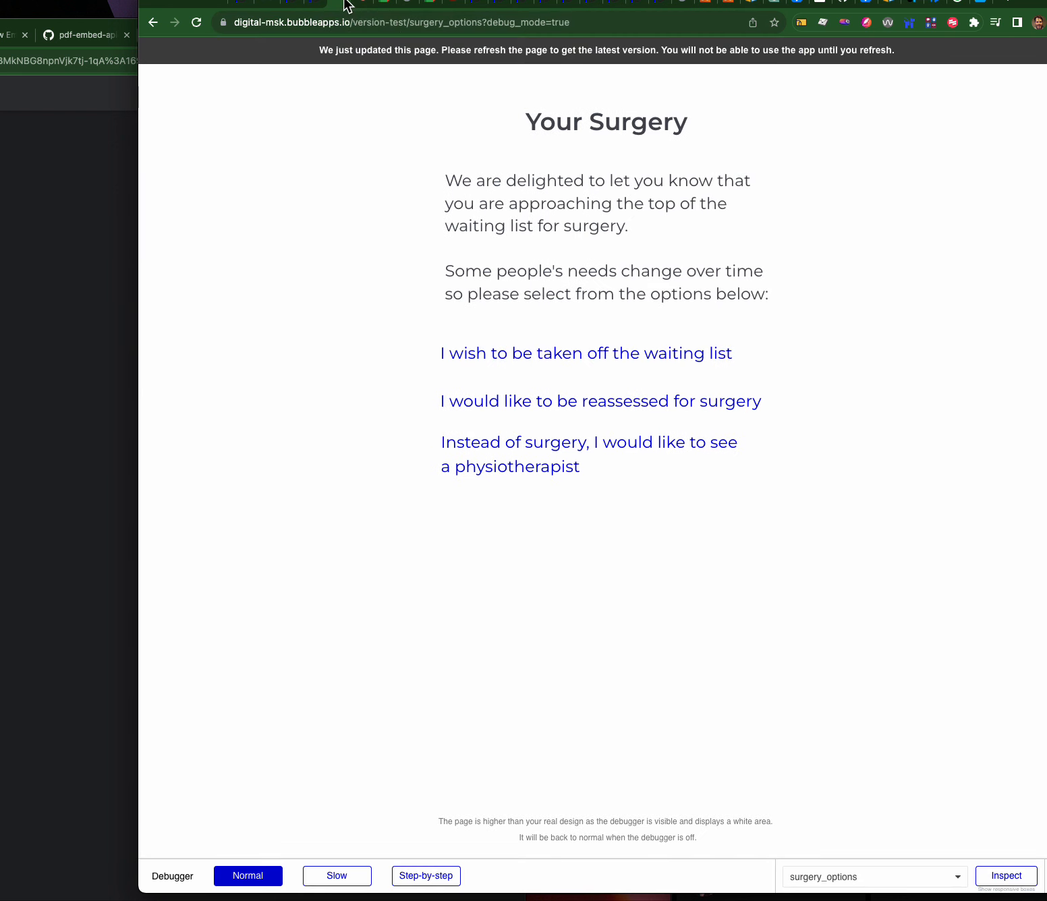
- Reload the preview, confirm the logged-in user's email shows in Group A, and return to the editor
{"action": "left_click", "coordinate": [384, 60]}
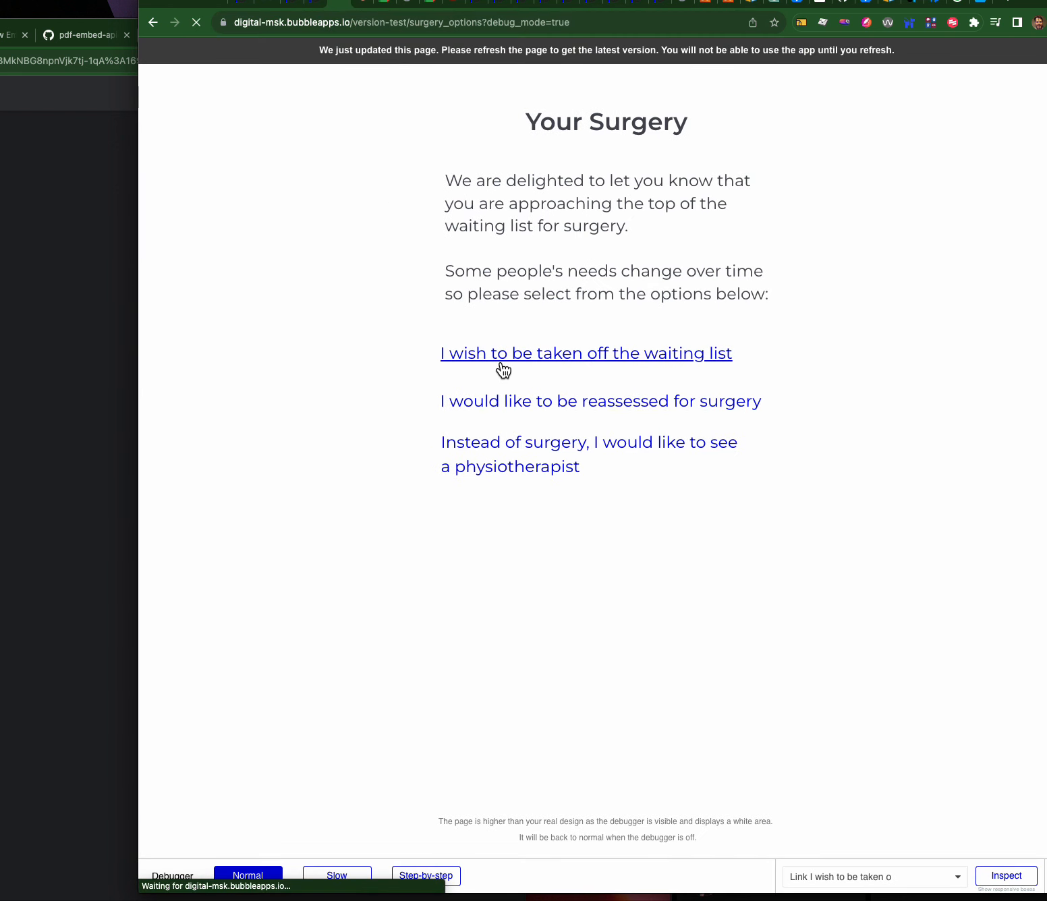
{"action": "left_click_drag", "start_coordinate": [350, 372], "coordinate": [224, 377]}
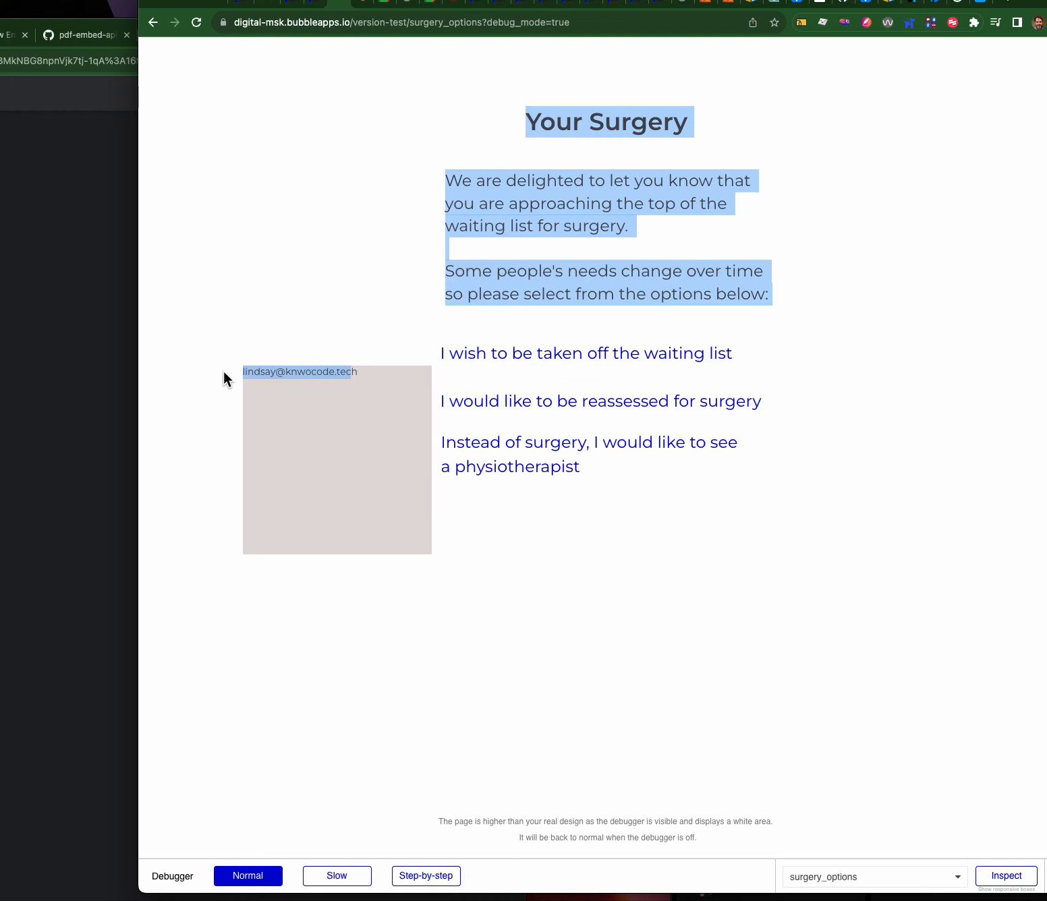
{"action": "left_click", "coordinate": [357, 373]}
{"action": "left_click_drag", "start_coordinate": [294, 372], "coordinate": [268, 373]}
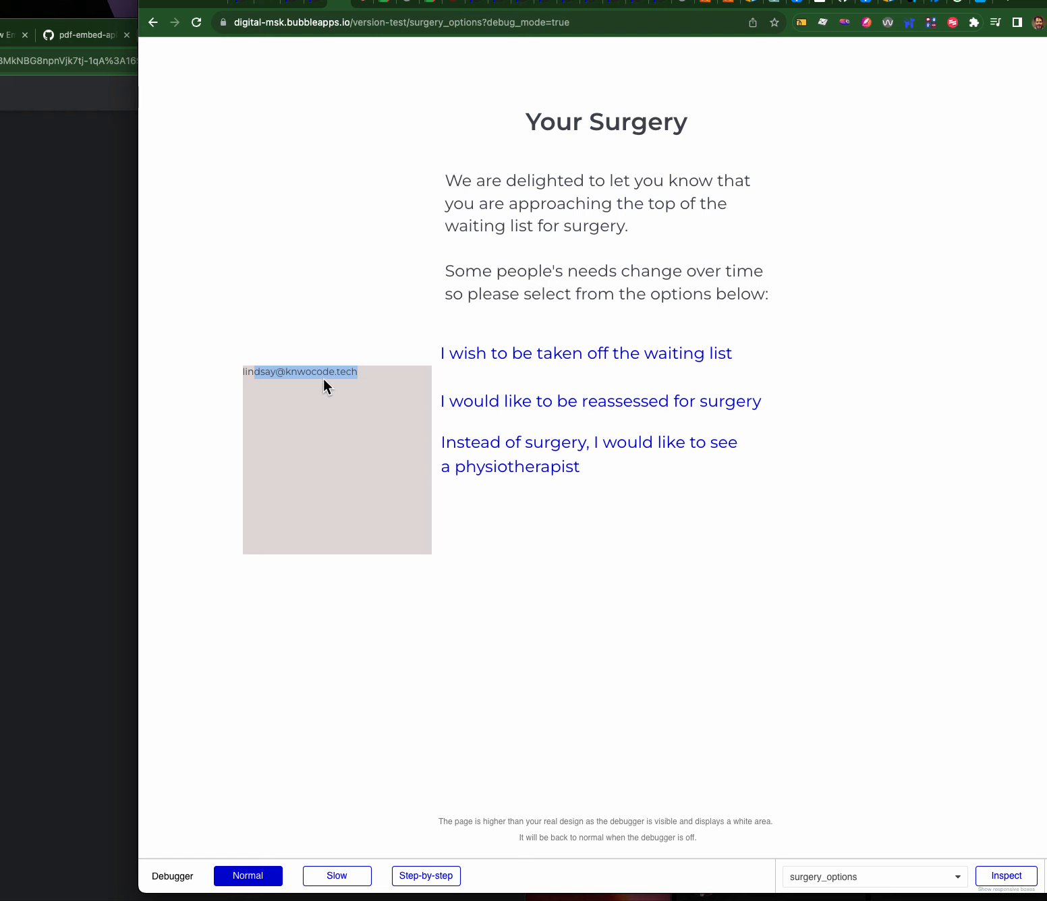
{"action": "left_click", "coordinate": [314, 10]}
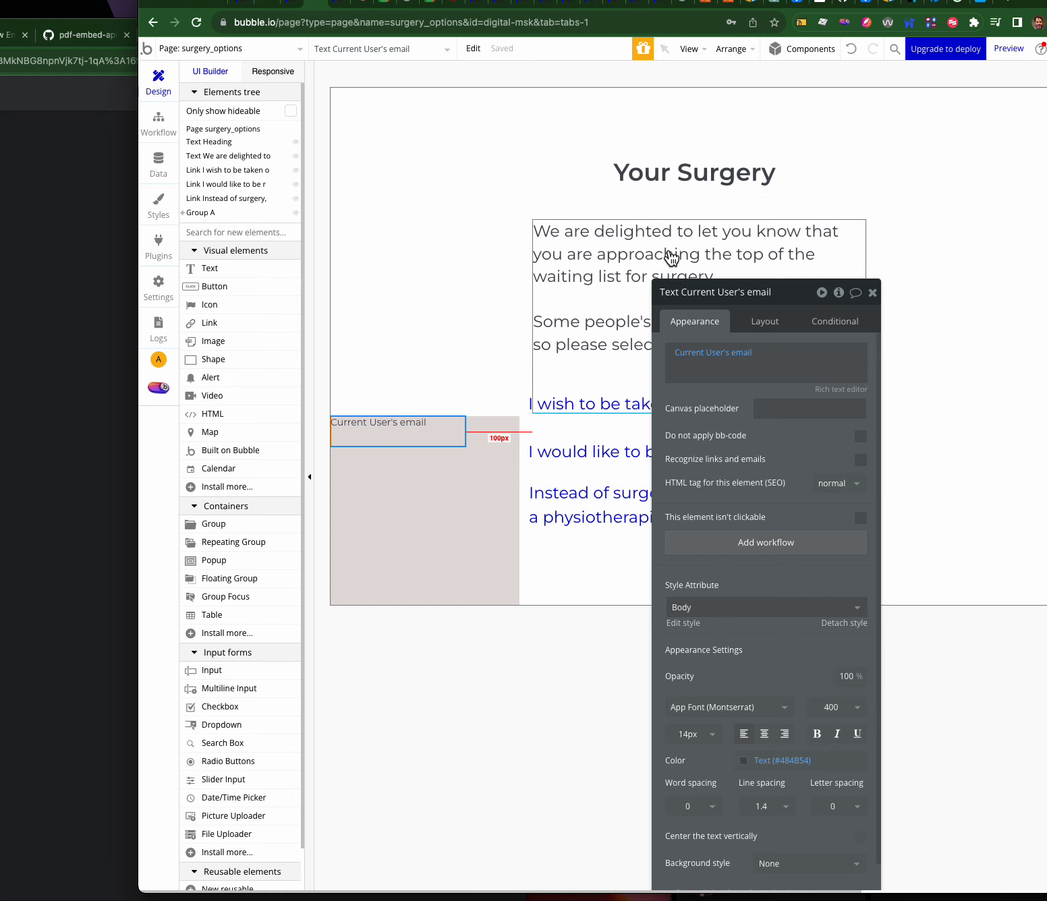
- On the surgery_options page, drop a new Button into Group A below the email text
{"action": "left_click", "coordinate": [241, 48]}
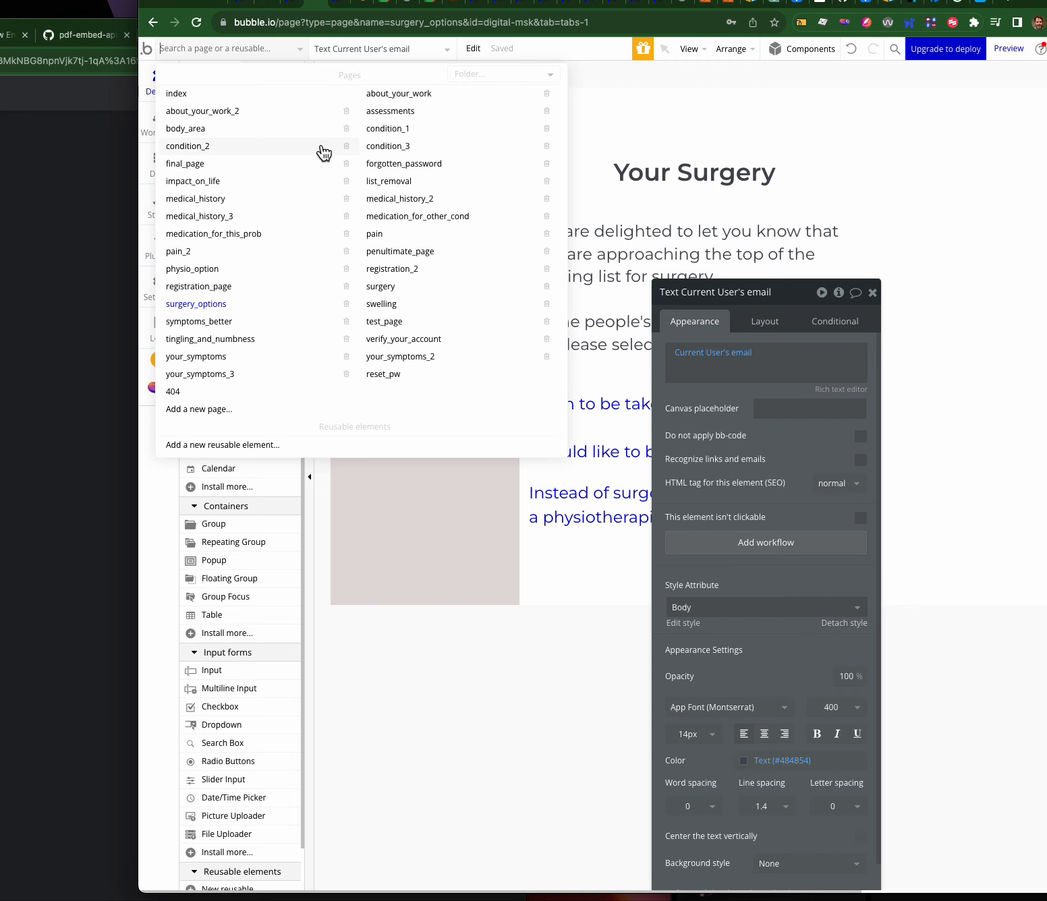
{"action": "left_click", "coordinate": [646, 215]}
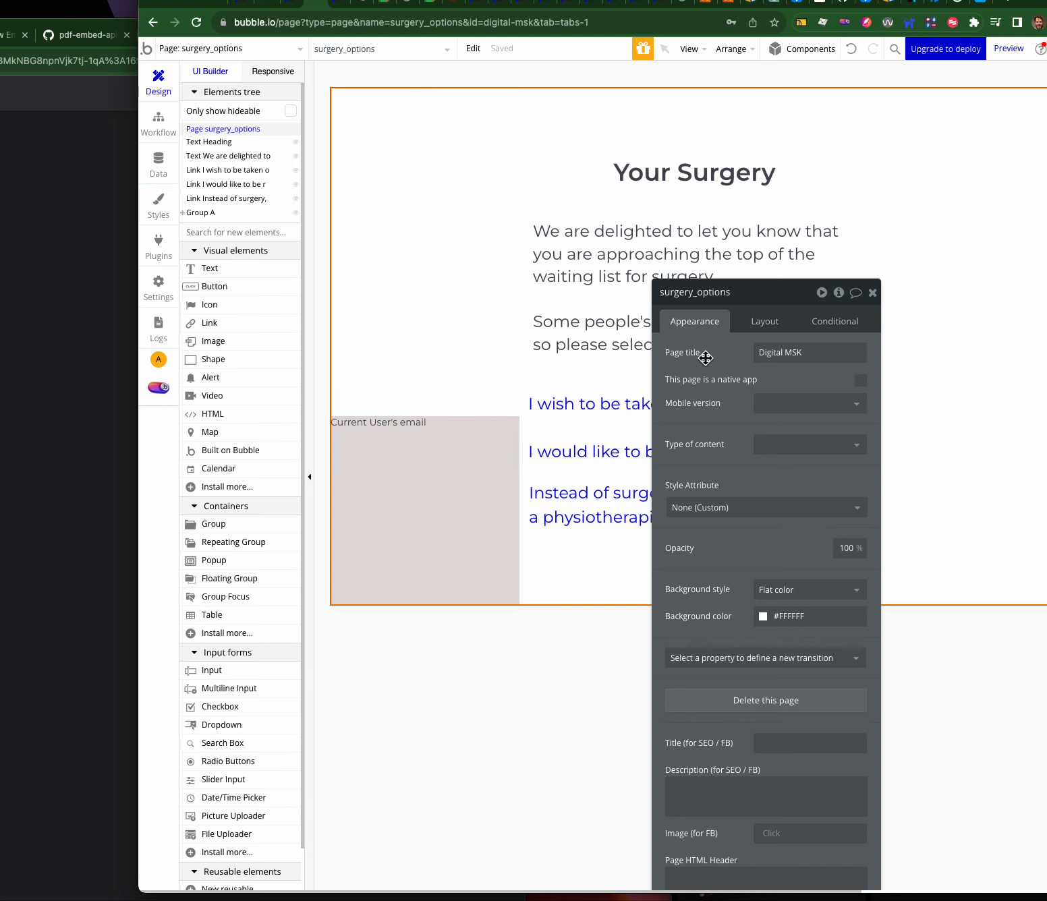
{"action": "left_click_drag", "start_coordinate": [710, 300], "coordinate": [735, 257]}
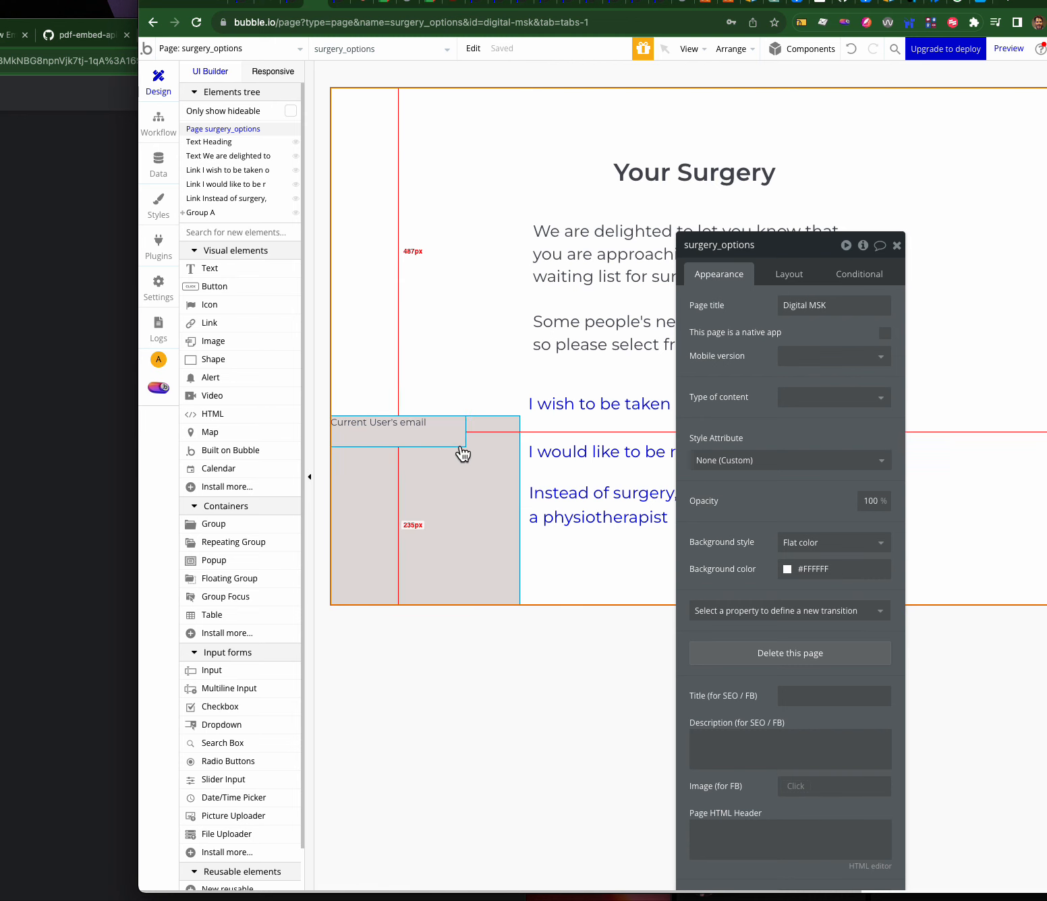
{"action": "left_click_drag", "start_coordinate": [219, 290], "coordinate": [391, 471]}
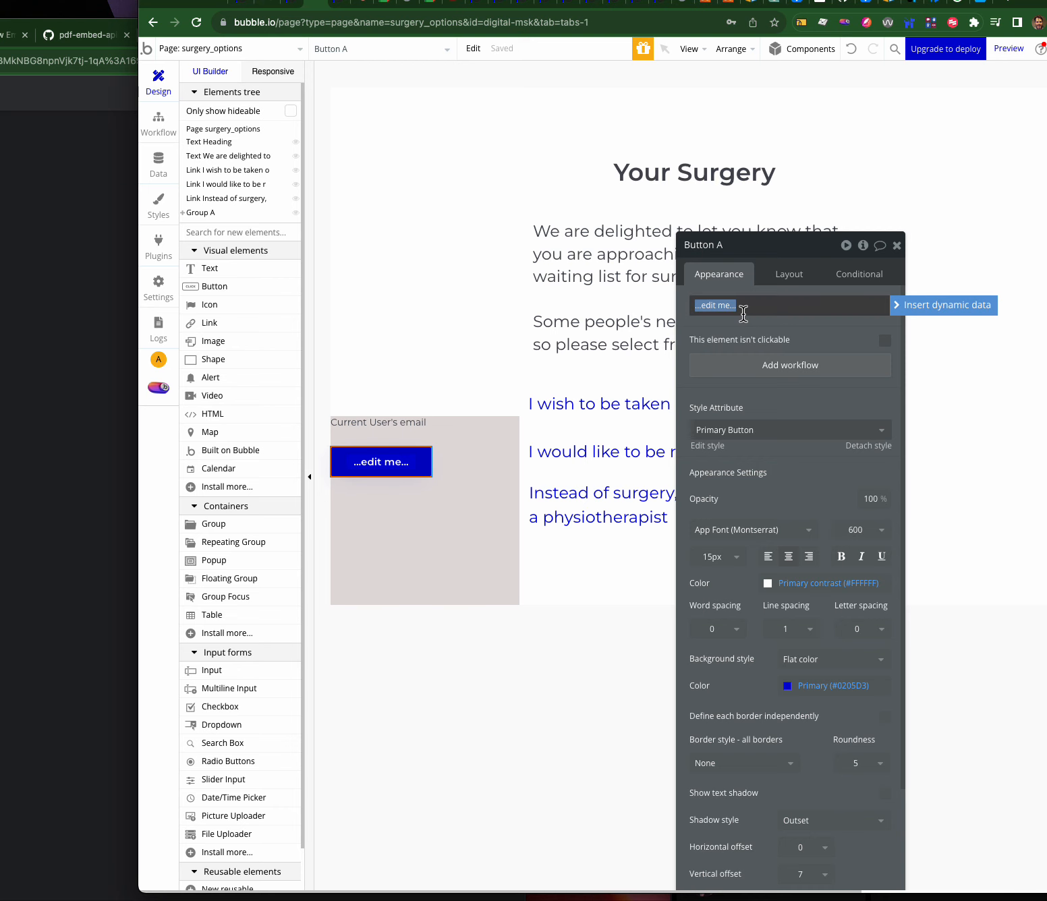
- Relabel the new Group A button from '...edit me...' to 'CONDITION 1'
{"action": "left_click", "coordinate": [202, 48]}
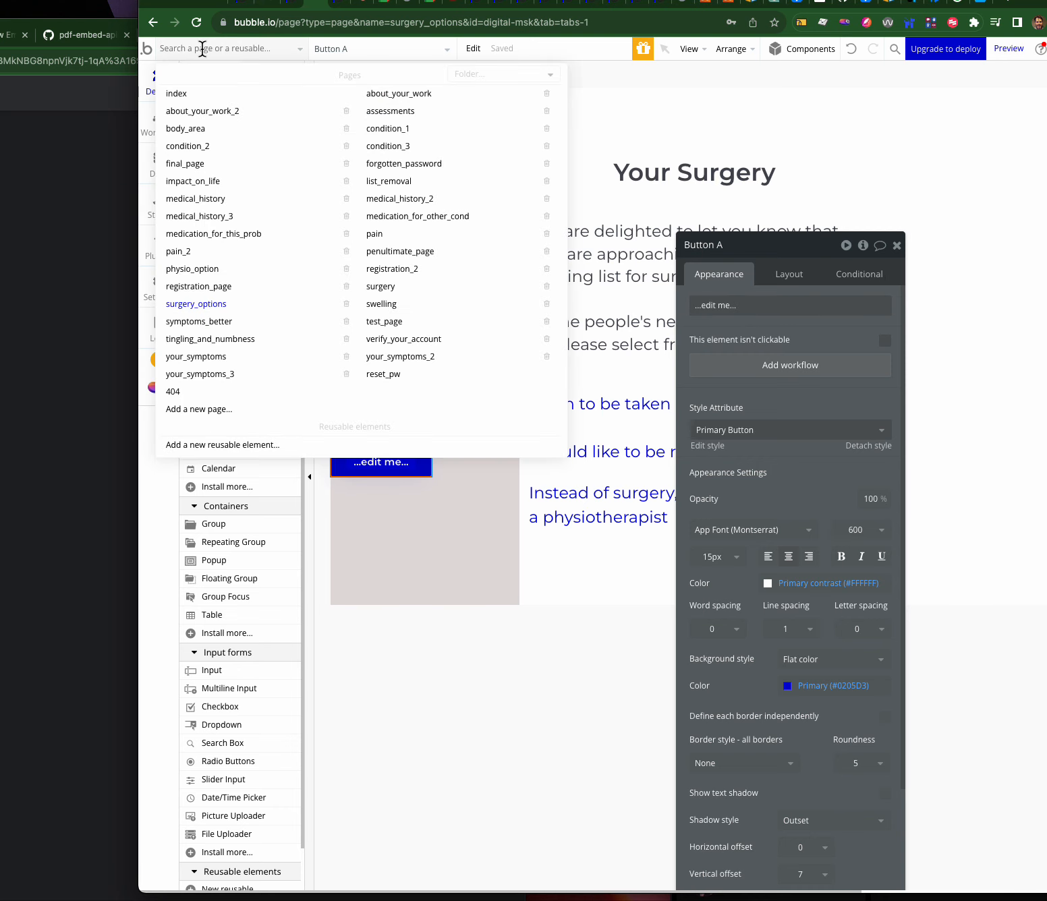
{"action": "left_click", "coordinate": [644, 126]}
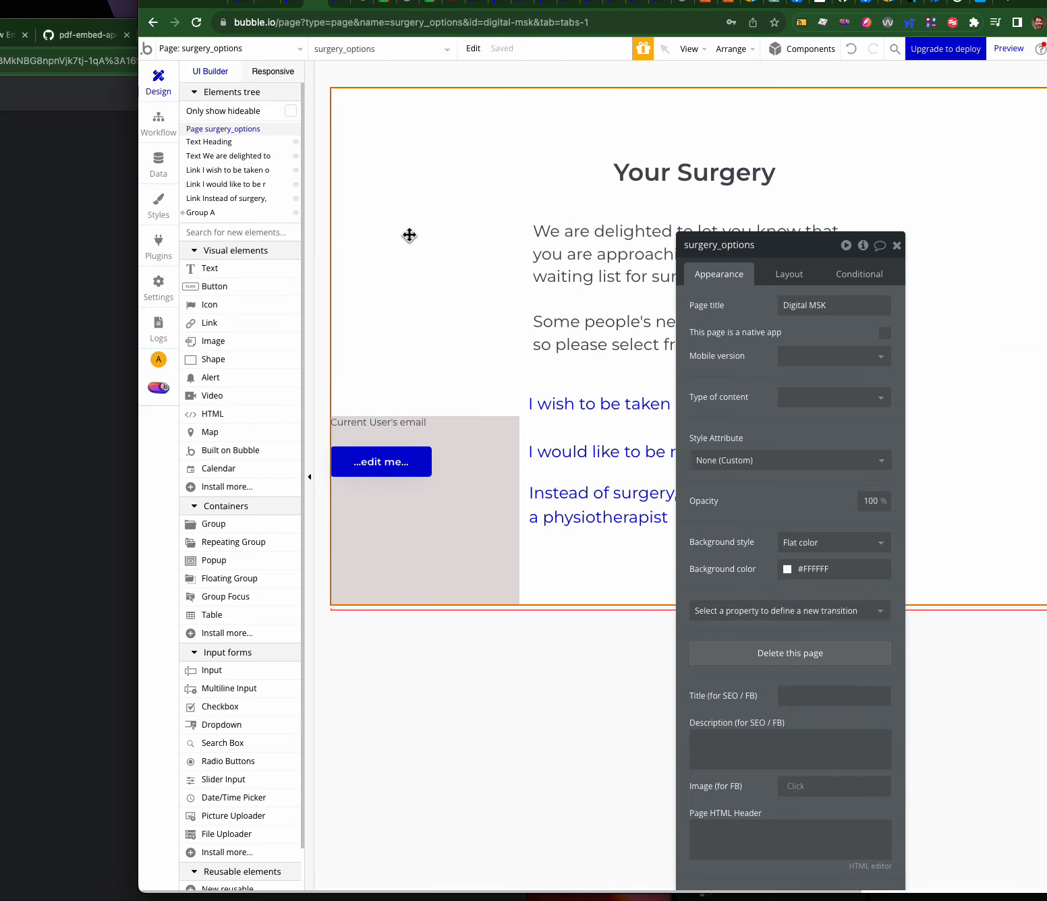
{"action": "left_click", "coordinate": [229, 49]}
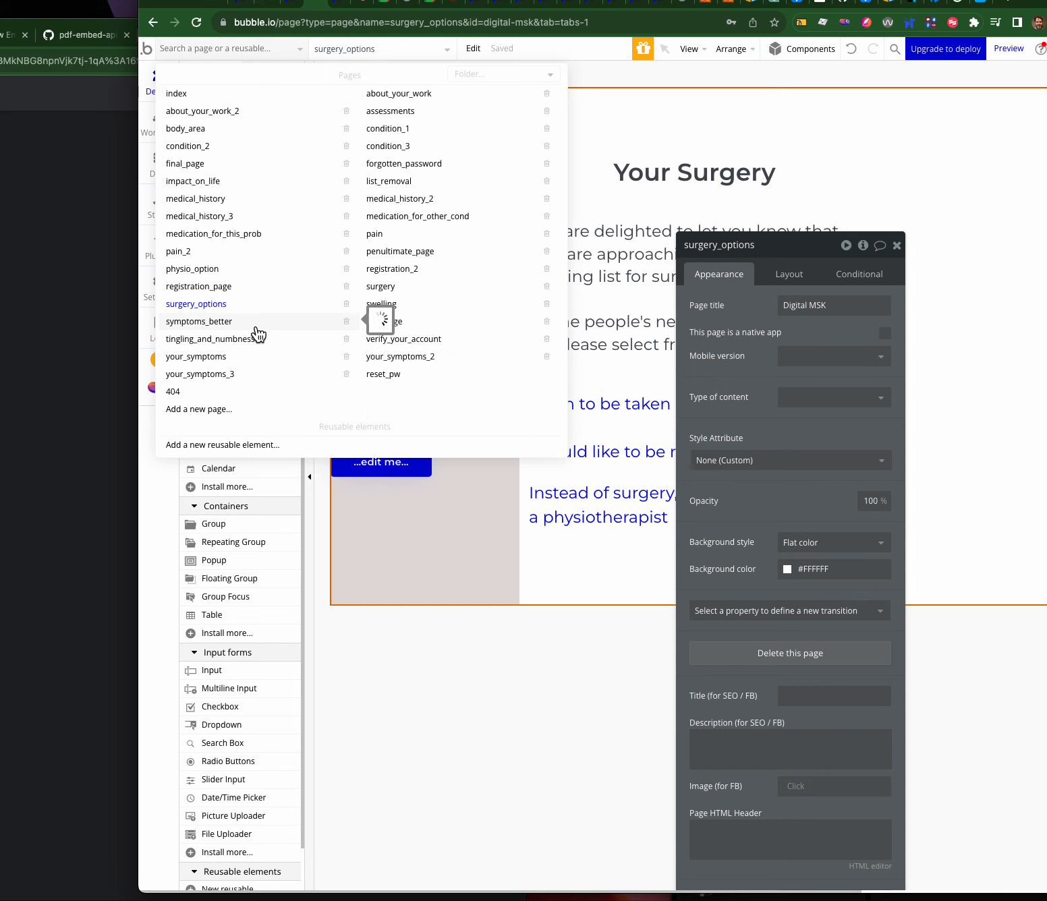
{"action": "left_click", "coordinate": [411, 472]}
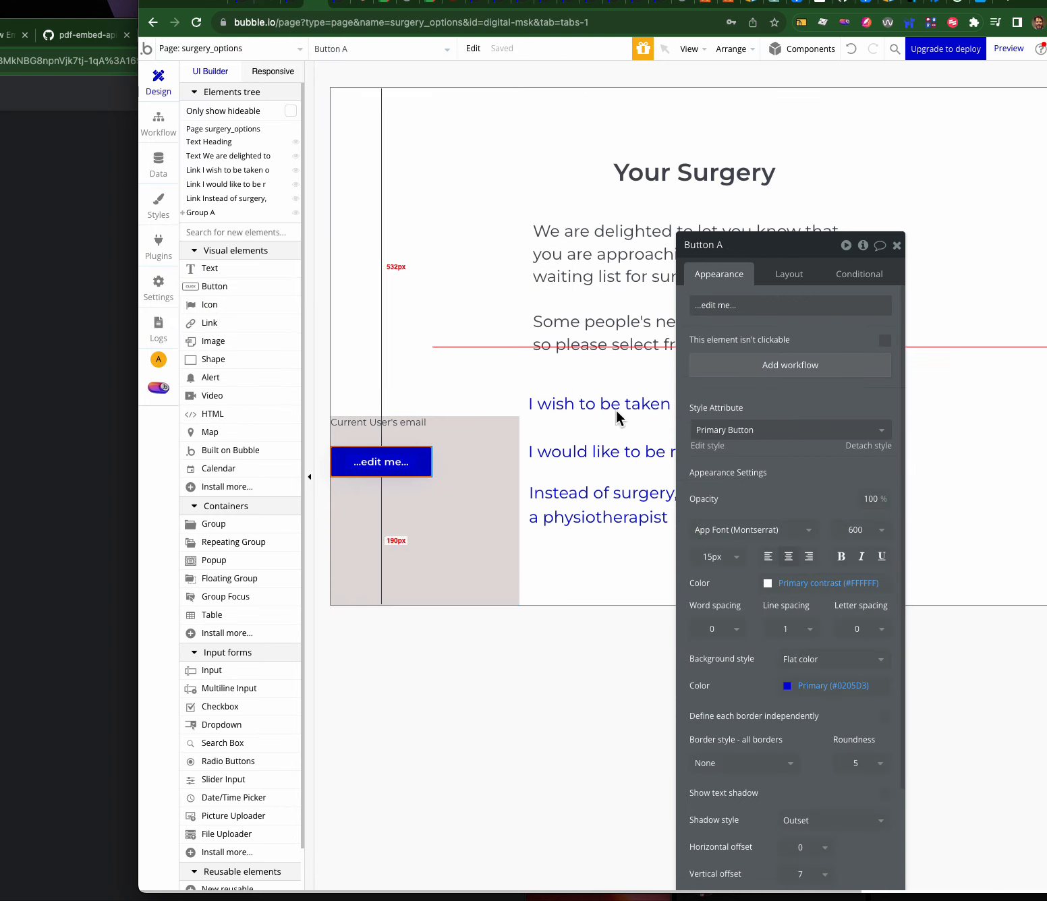
{"action": "triple_click", "coordinate": [767, 311]}
{"action": "type", "text": "CONDITION 1"}
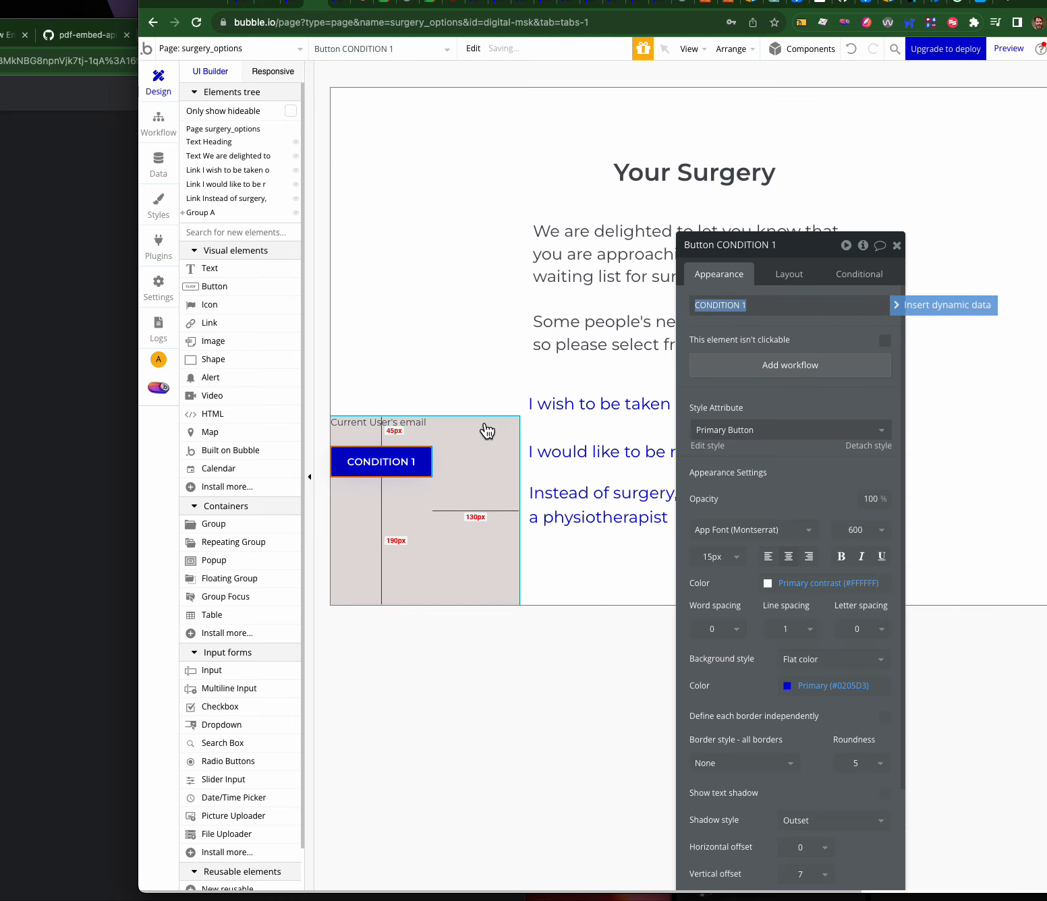
{"action": "left_click", "coordinate": [416, 463]}
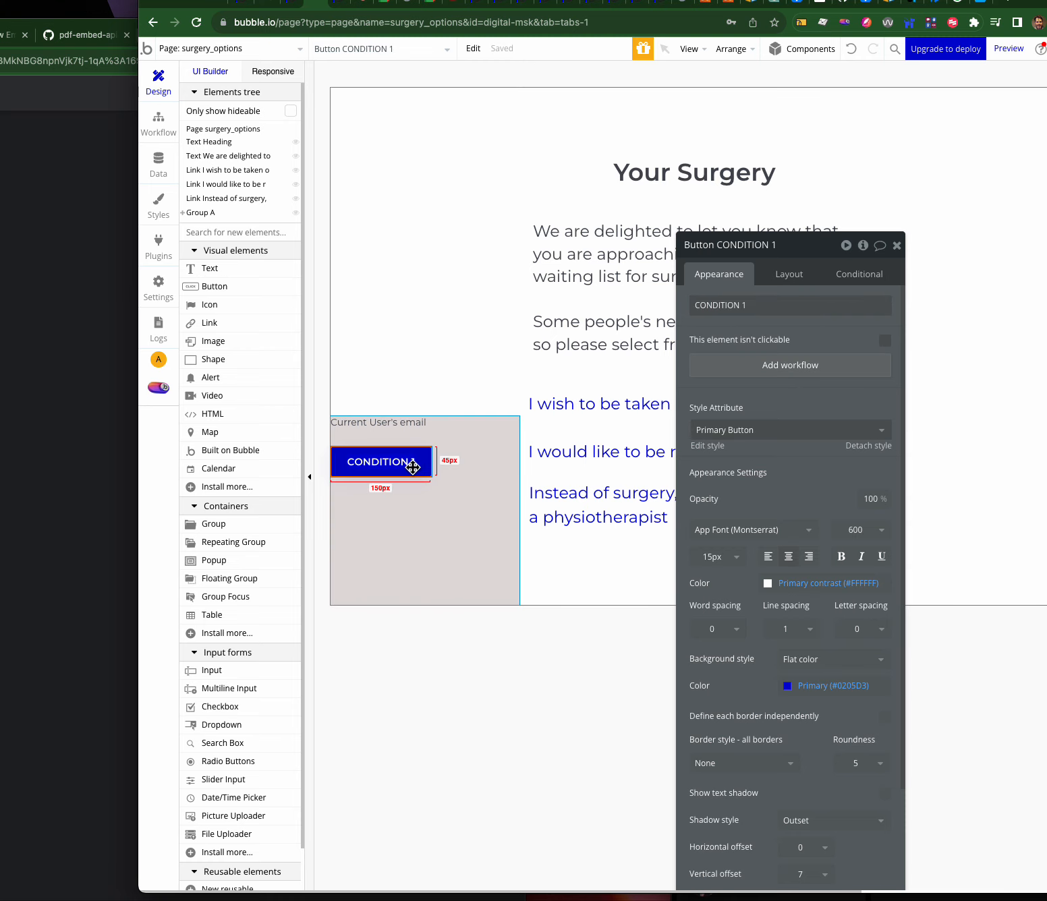
{"action": "left_click", "coordinate": [732, 365]}
- Give CONDITION 1 a Go to page action with destination condition_1, then return to Design
{"action": "left_click", "coordinate": [304, 223]}
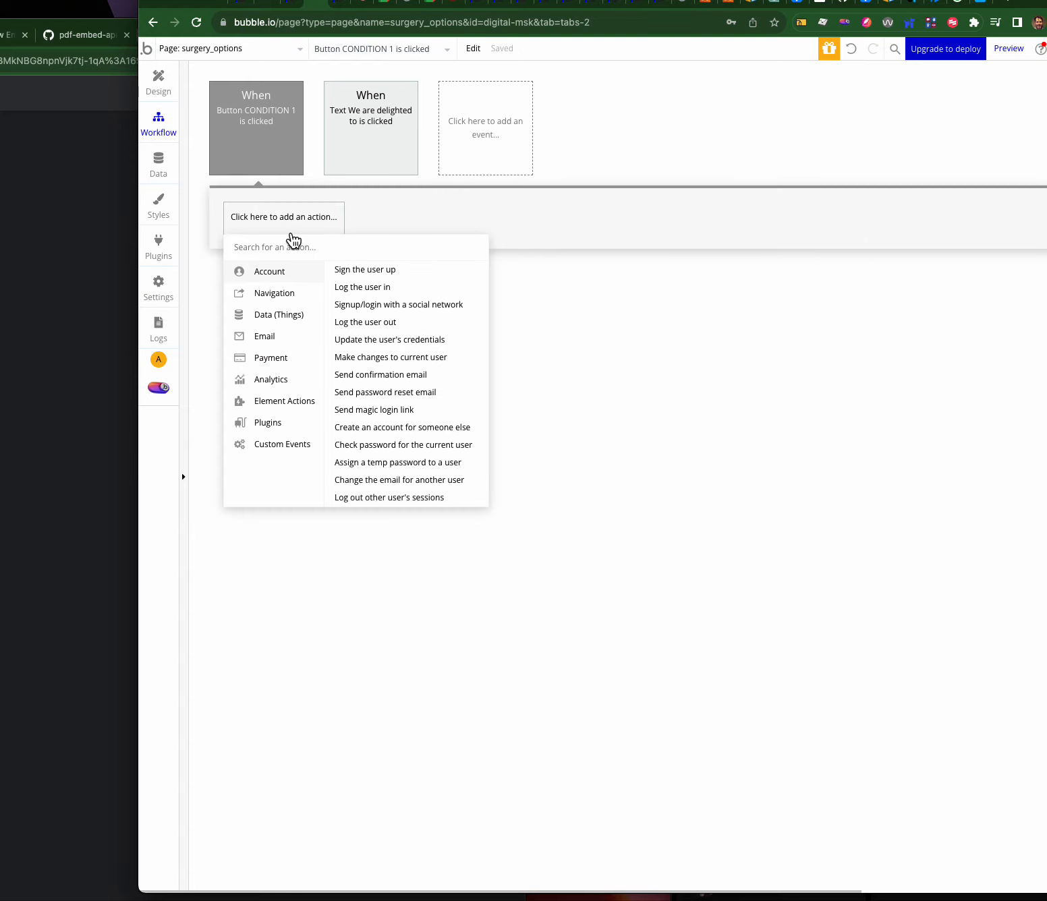
{"action": "mouse_move", "coordinate": [280, 302]}
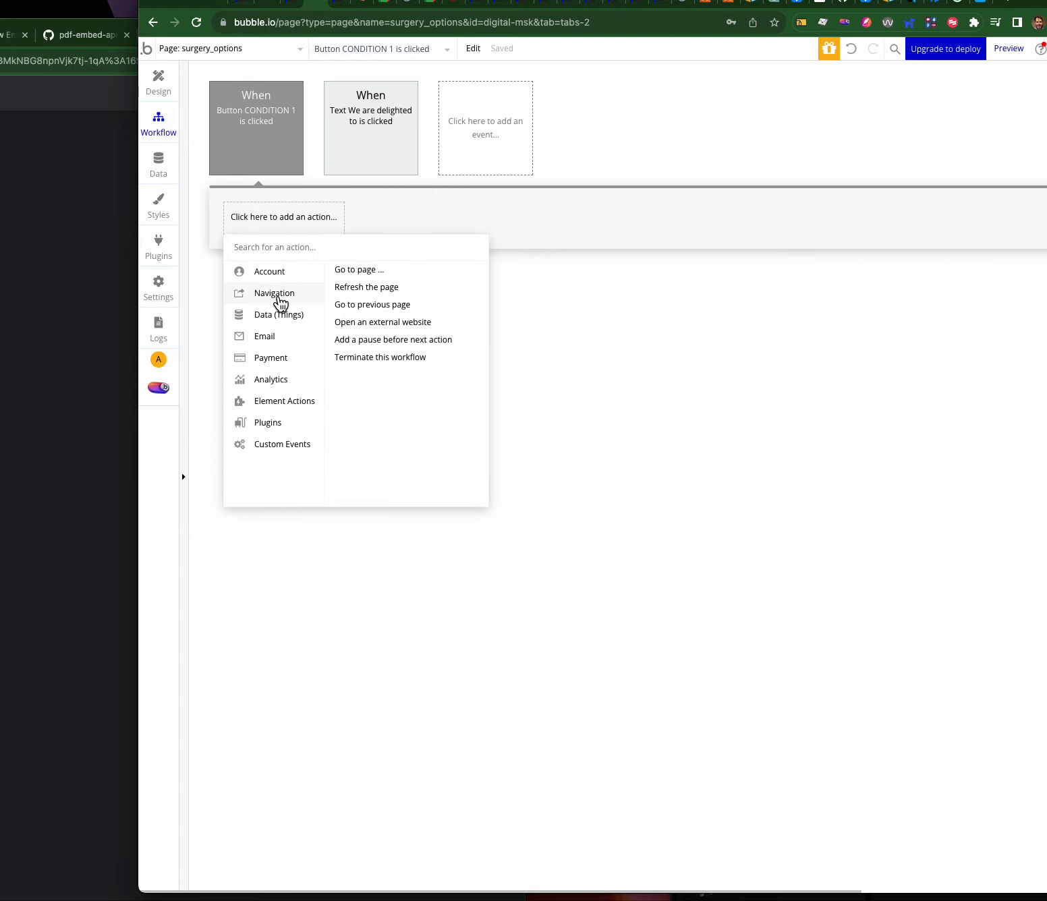
{"action": "left_click", "coordinate": [361, 270]}
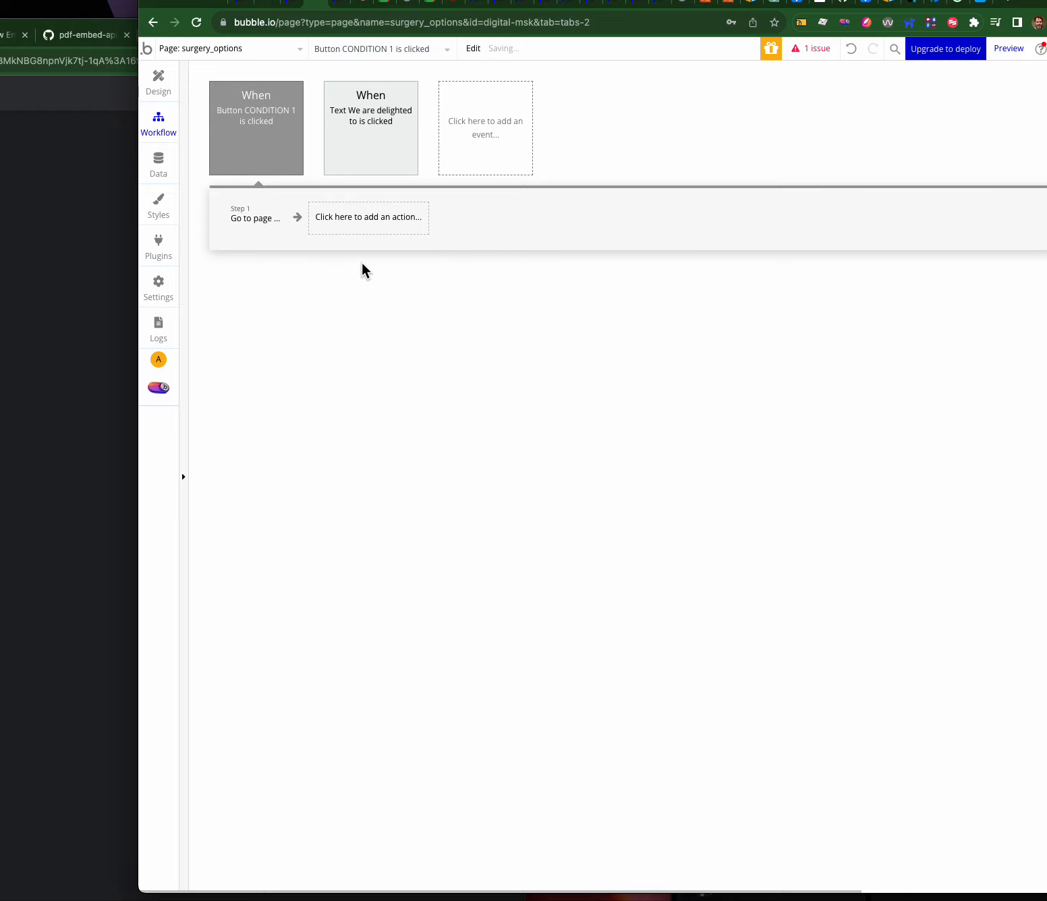
{"action": "left_click", "coordinate": [836, 276]}
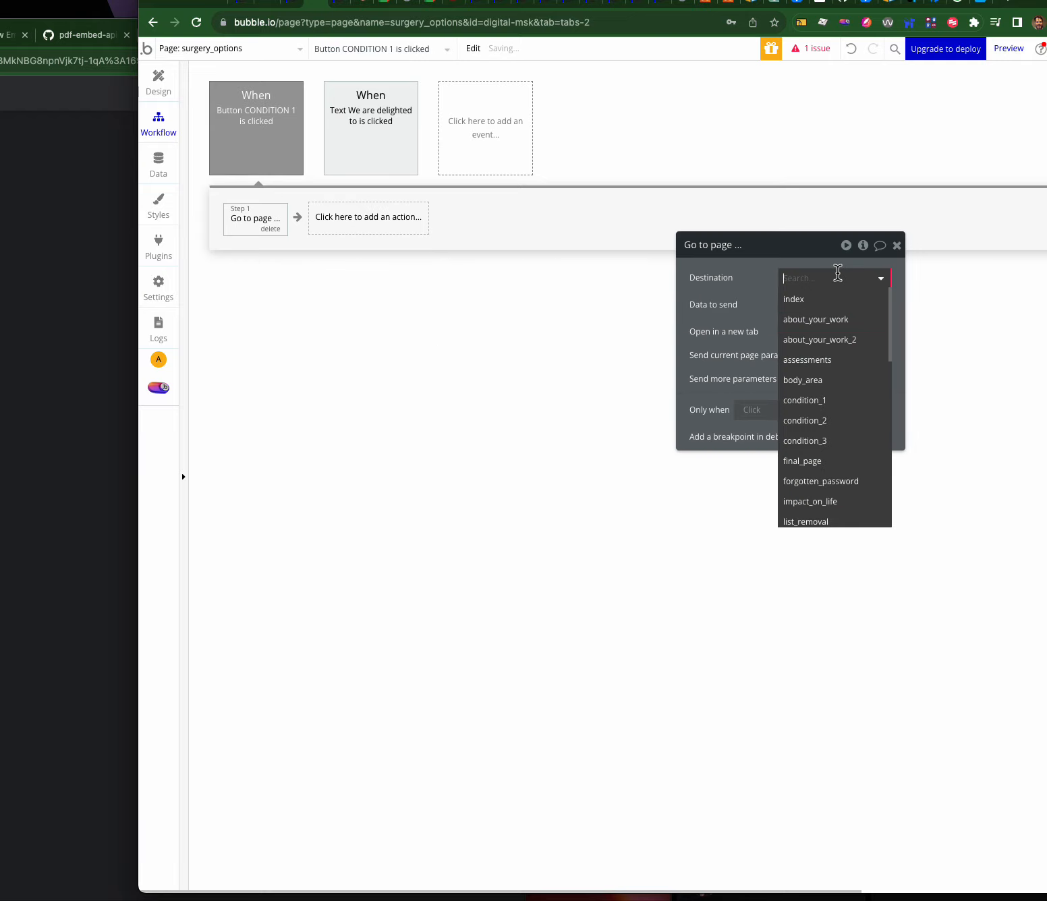
{"action": "left_click", "coordinate": [809, 401]}
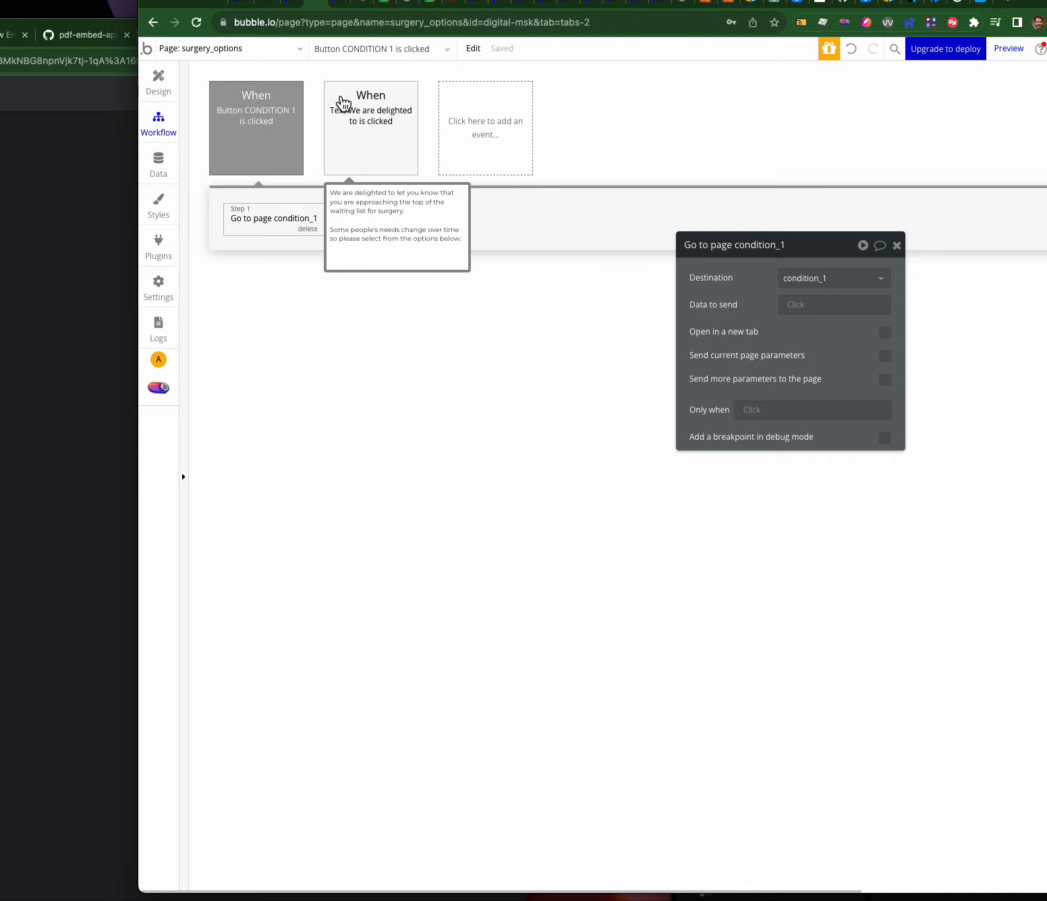
{"action": "left_click", "coordinate": [162, 86]}
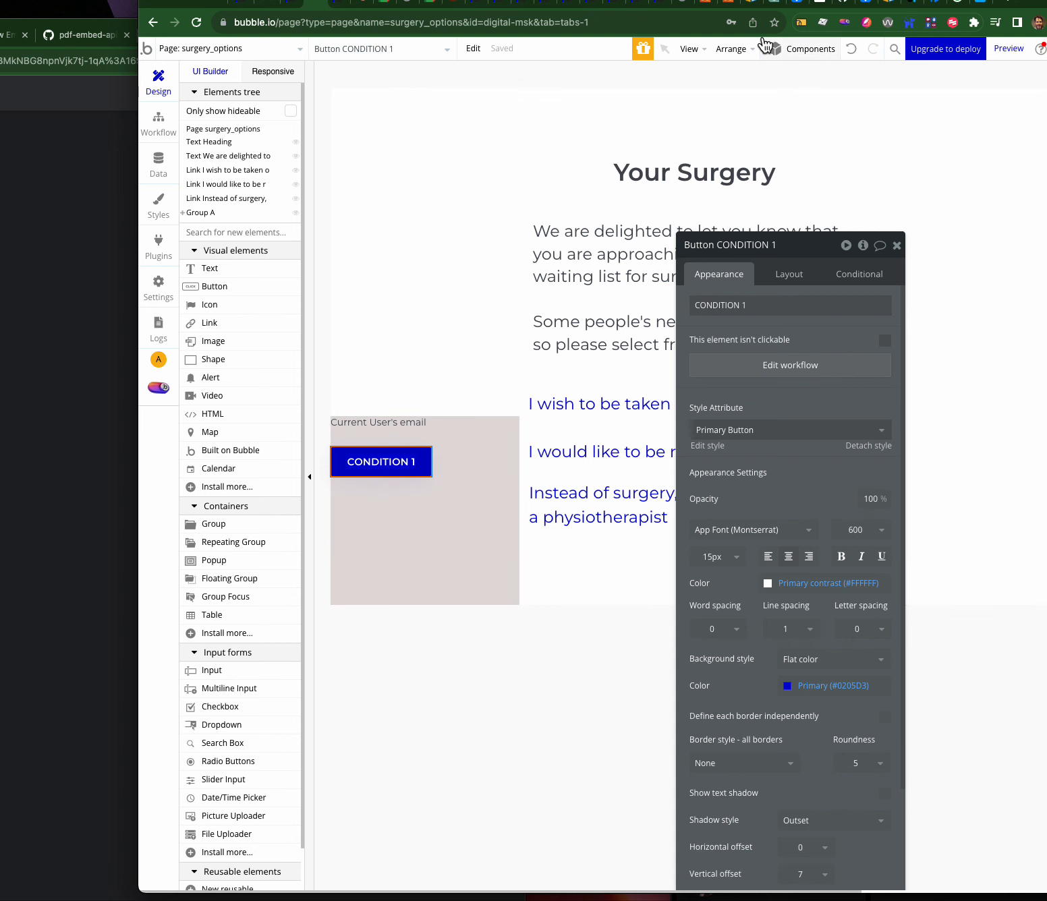
{"action": "left_click", "coordinate": [342, 3]}
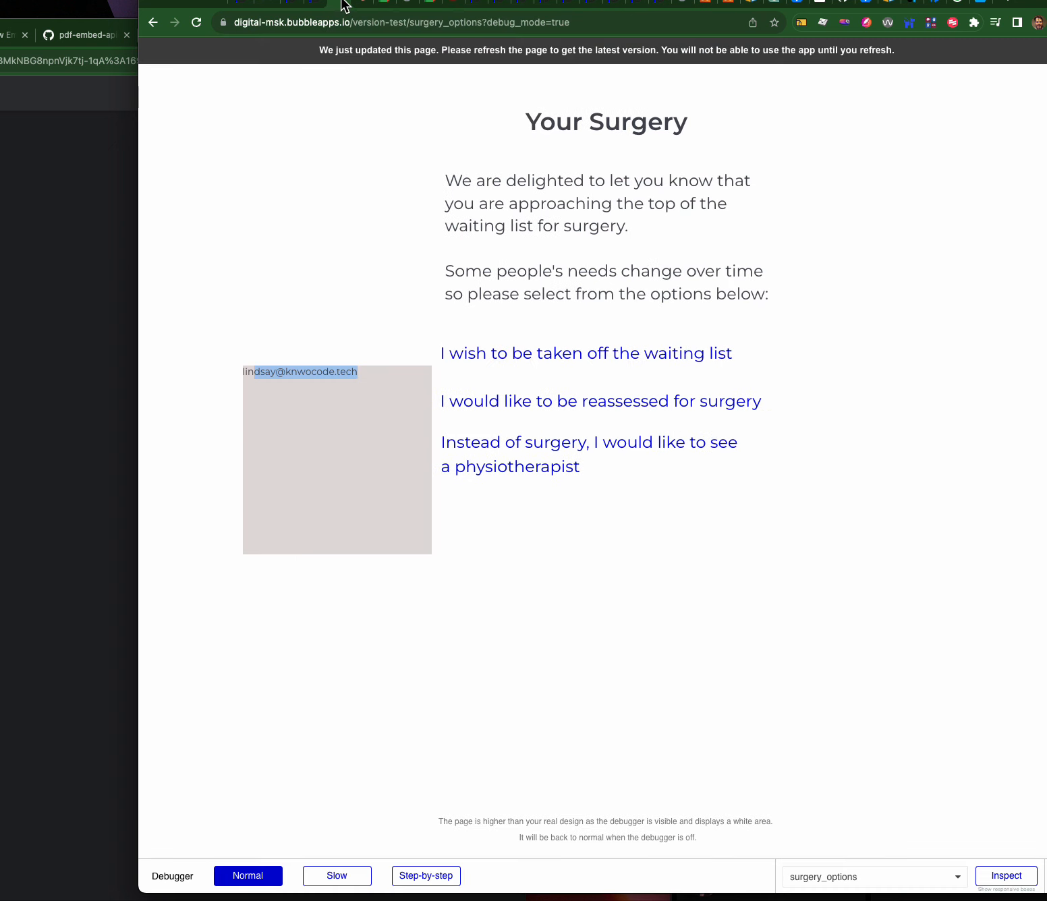
{"action": "left_click", "coordinate": [402, 51]}
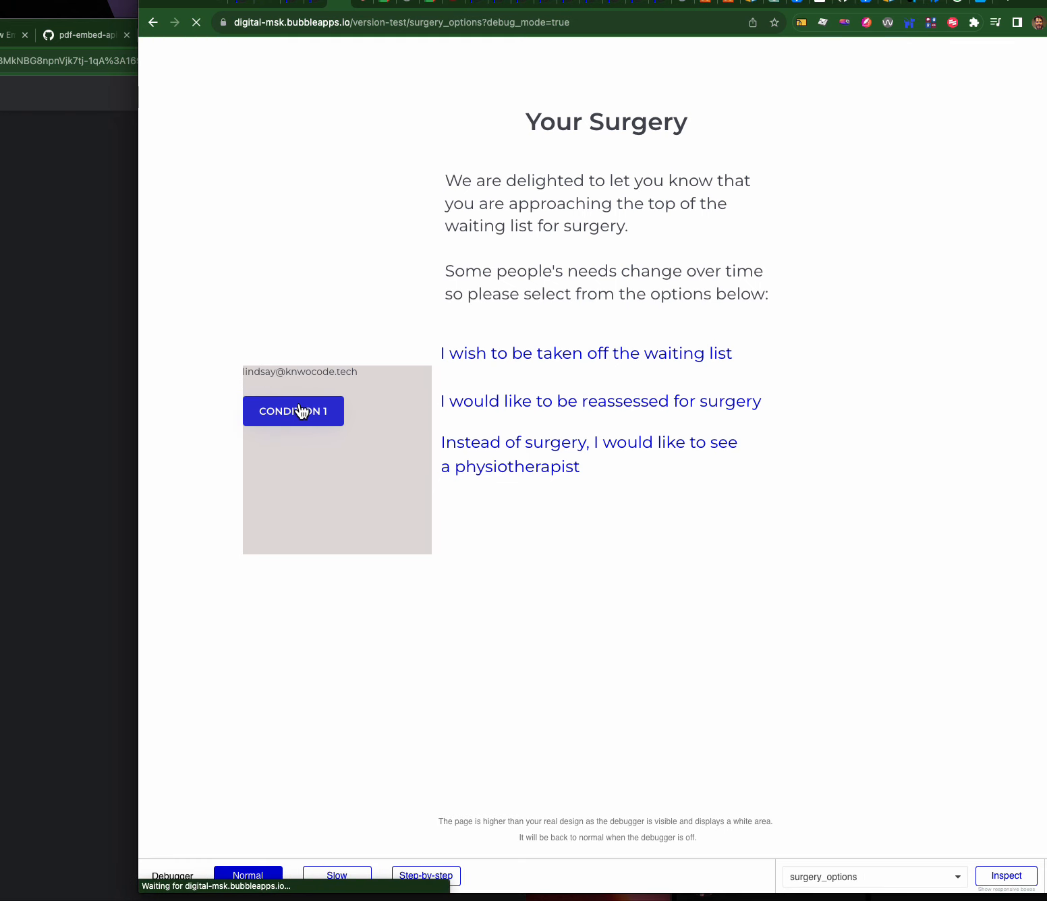
{"action": "left_click", "coordinate": [302, 411]}
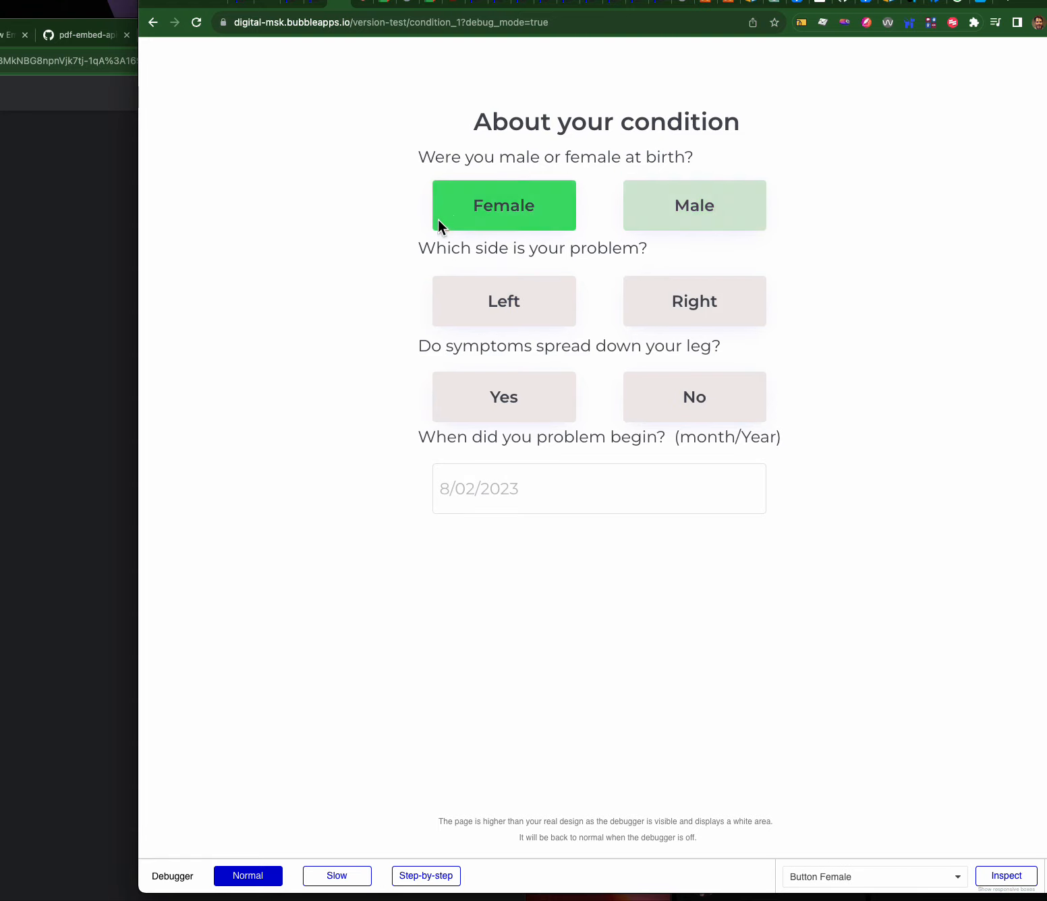
{"action": "left_click", "coordinate": [294, 7]}
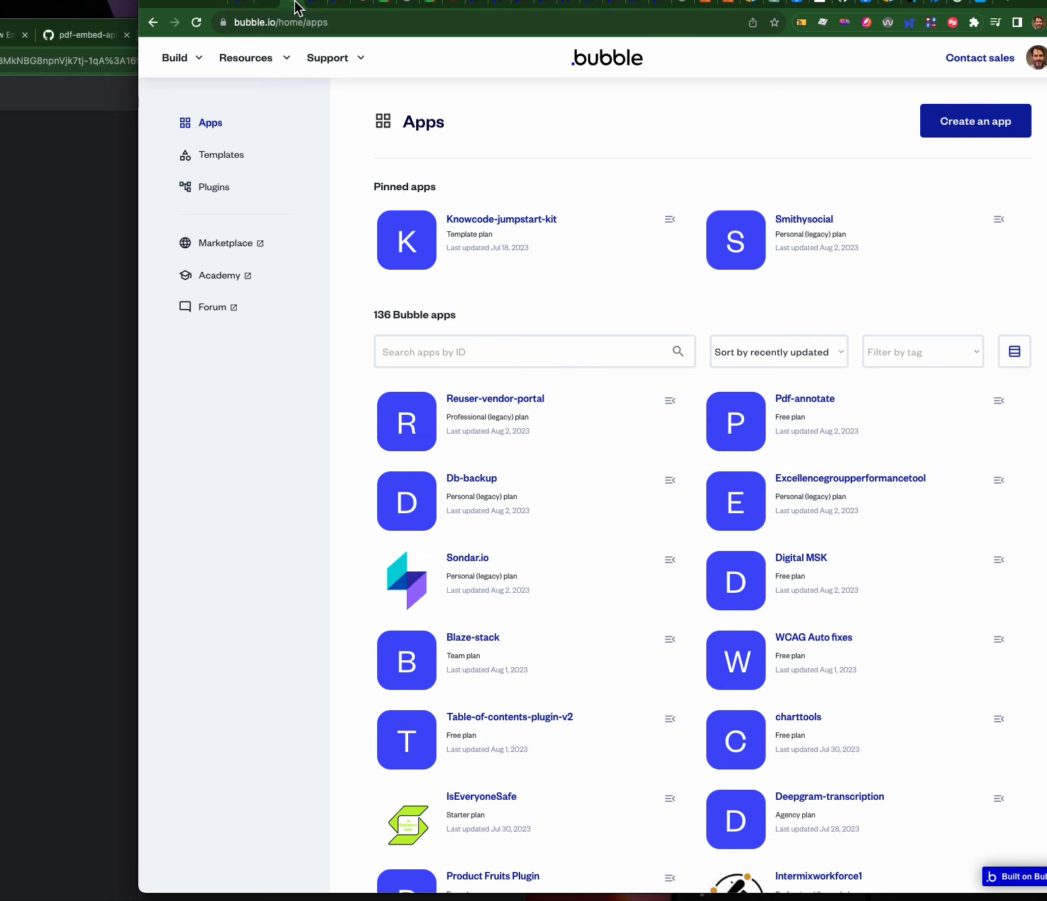
{"action": "left_click", "coordinate": [314, 5]}
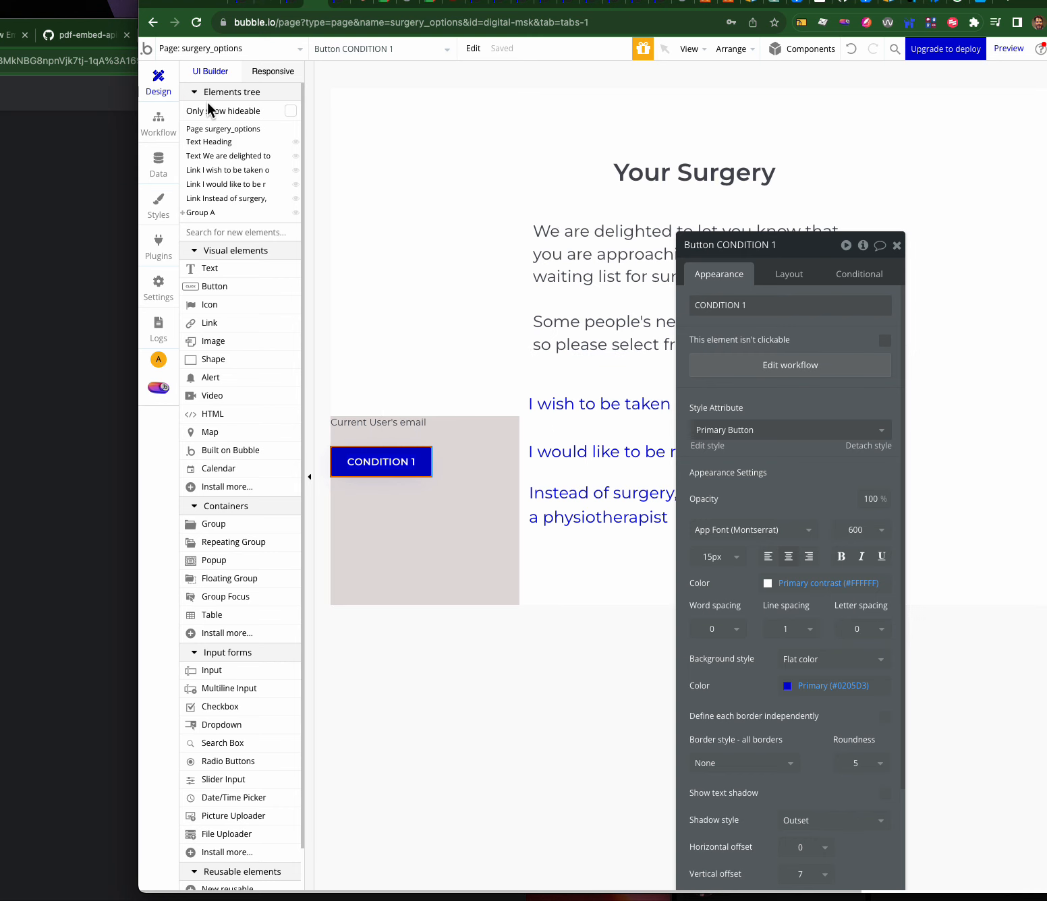
- Switch to the condition_1 page and place a new Button G below the date picker
{"action": "left_click", "coordinate": [217, 47]}
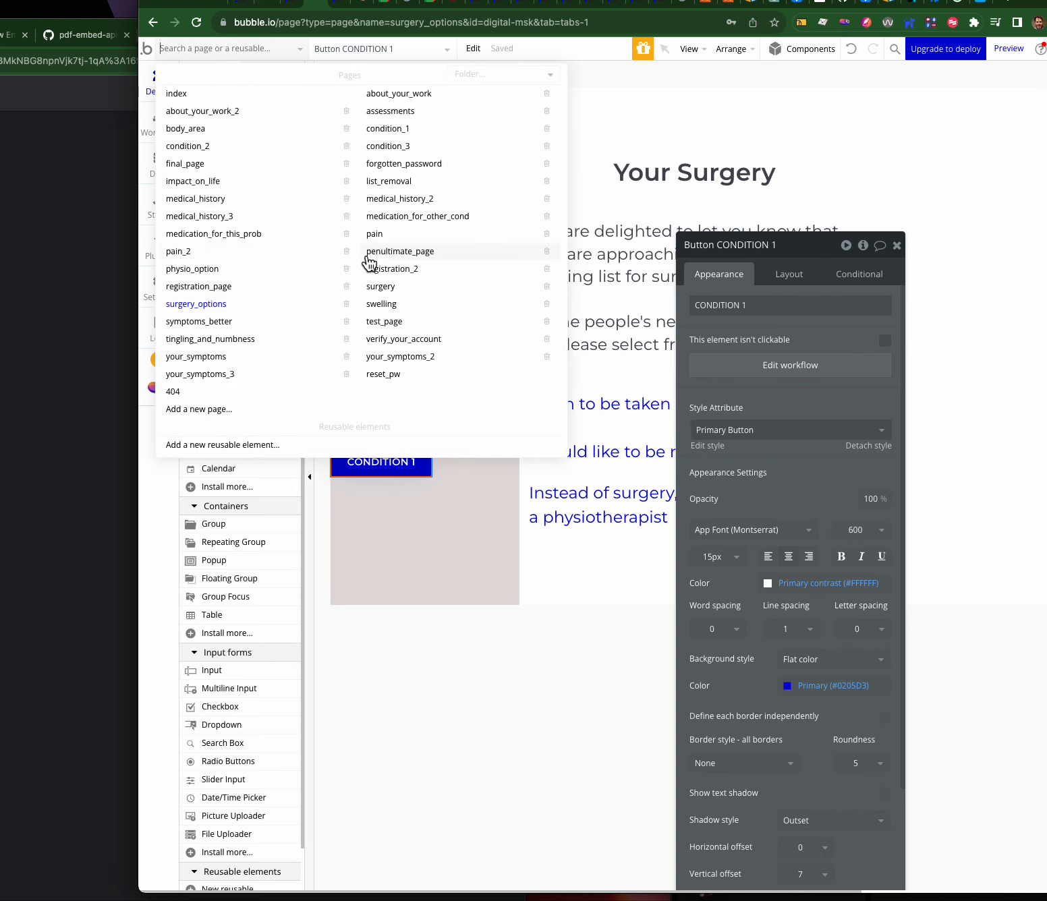
{"action": "left_click", "coordinate": [382, 128]}
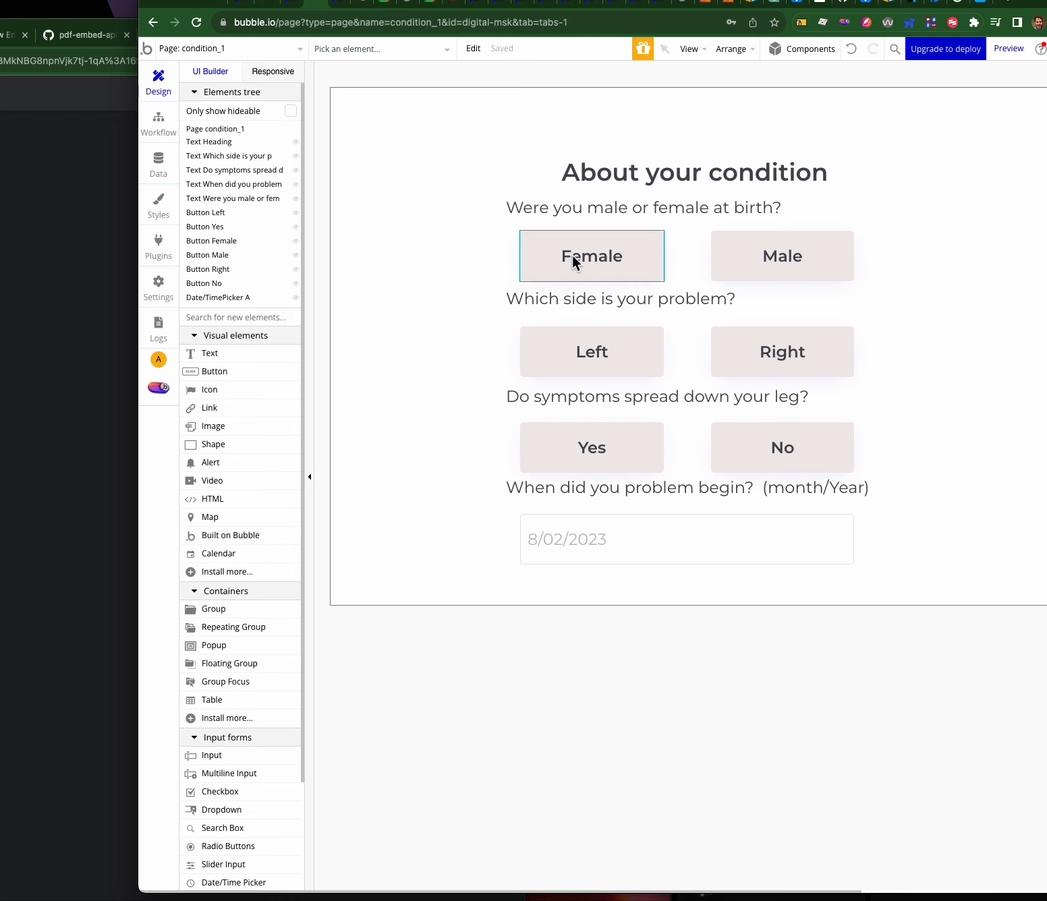
{"action": "left_click", "coordinate": [598, 546]}
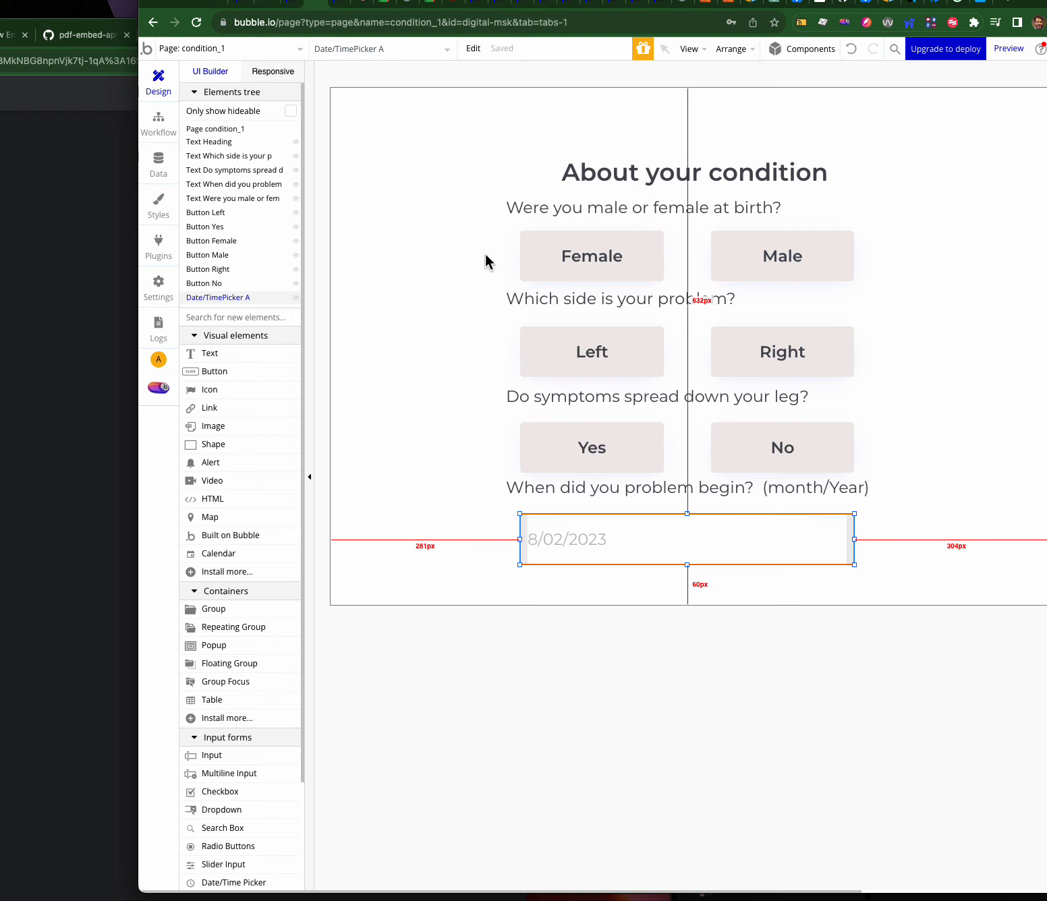
{"action": "left_click", "coordinate": [593, 244]}
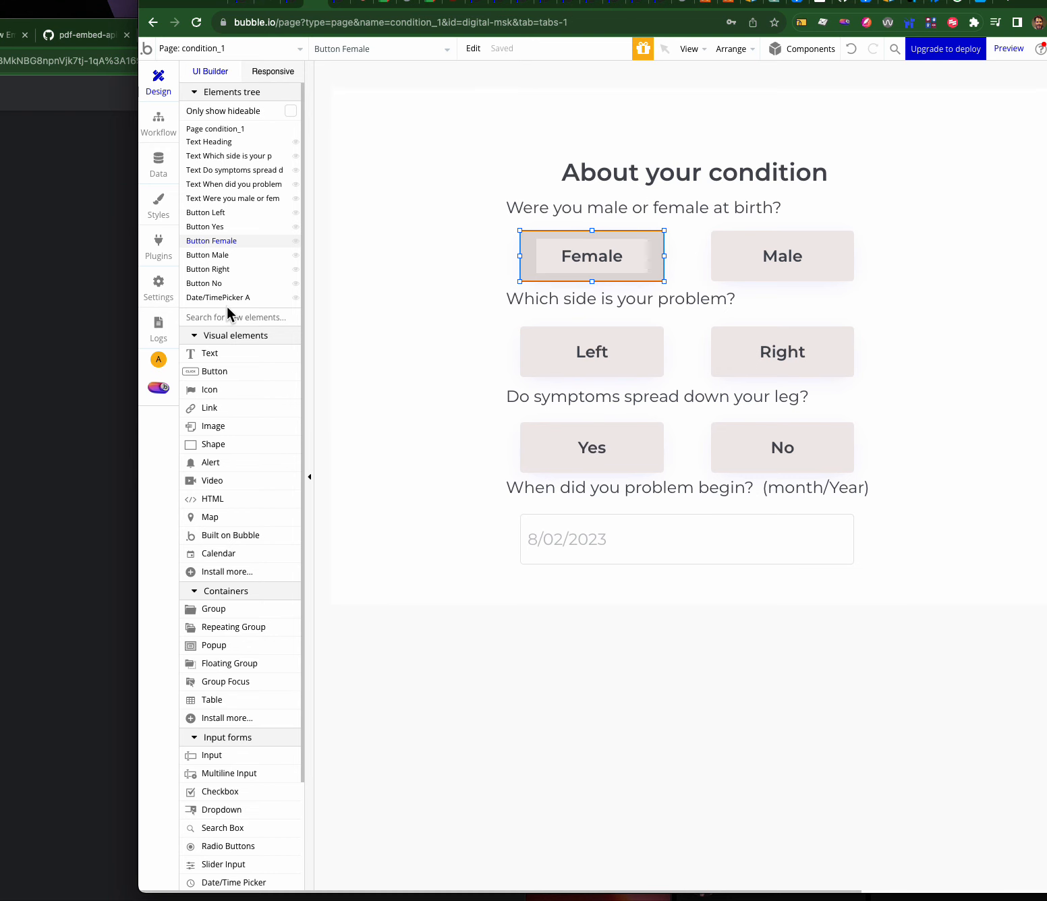
{"action": "left_click_drag", "start_coordinate": [208, 372], "coordinate": [413, 578]}
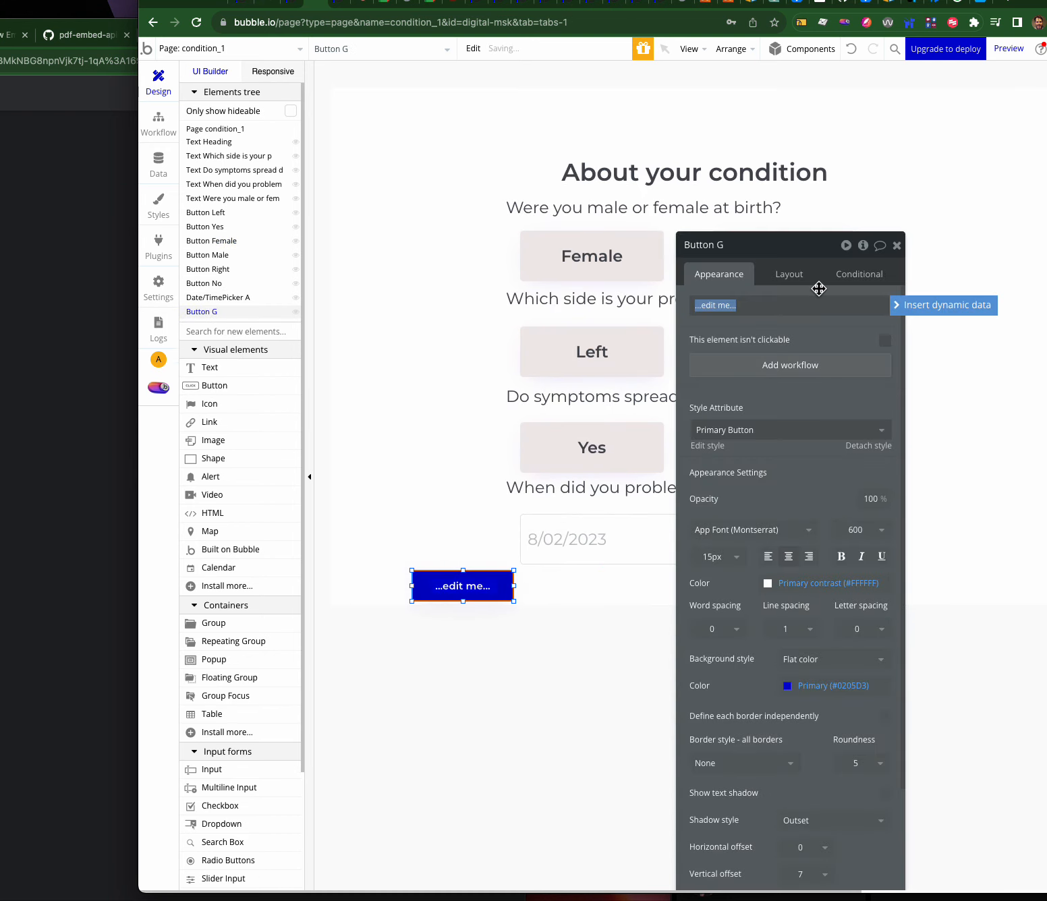
- Label the new button 'NEXT PAGE' and open App data's All Users table
{"action": "type", "text": "NEXT PAGE"}
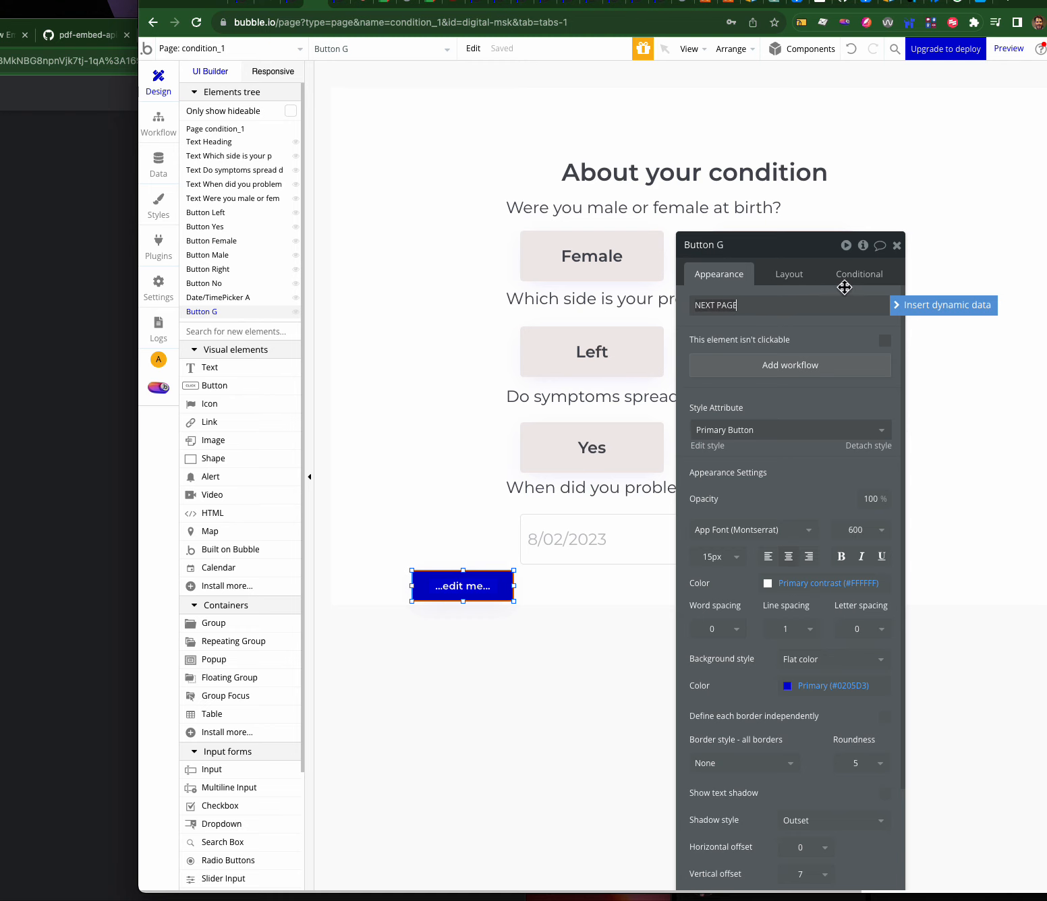
{"action": "left_click", "coordinate": [831, 333]}
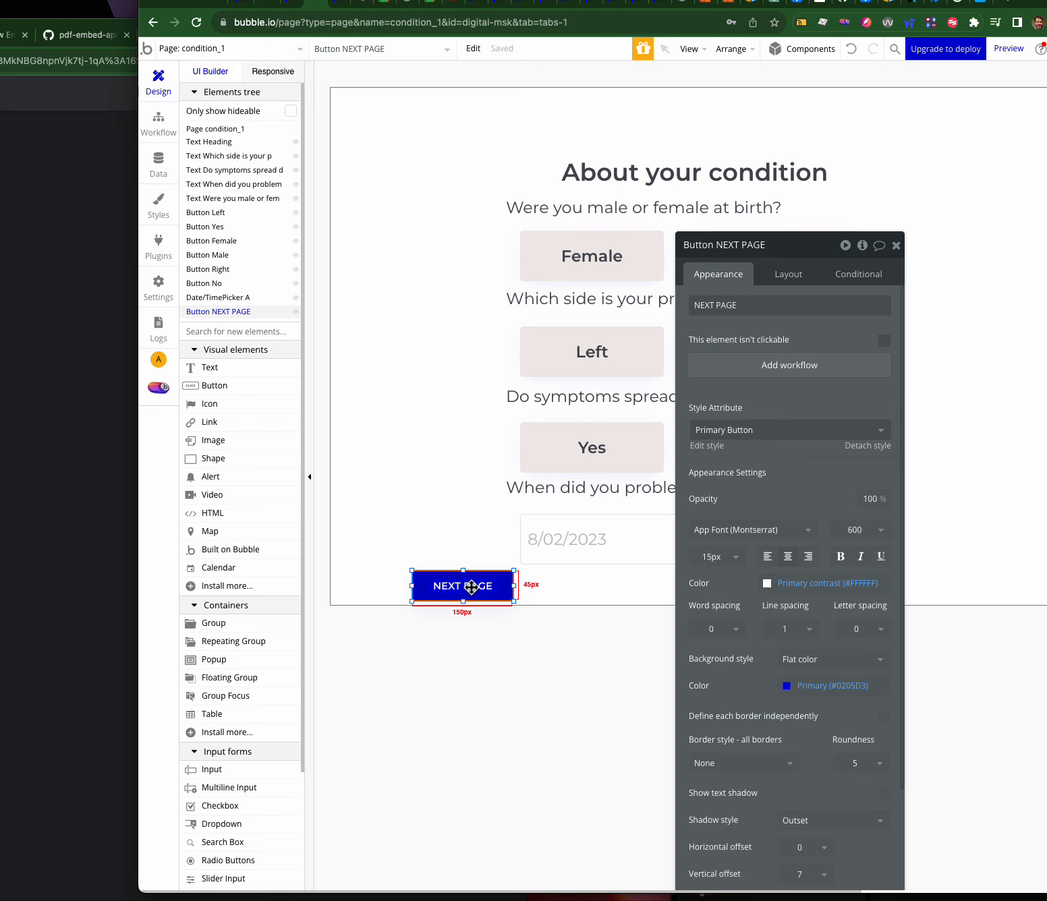
{"action": "left_click_drag", "start_coordinate": [786, 246], "coordinate": [851, 209]}
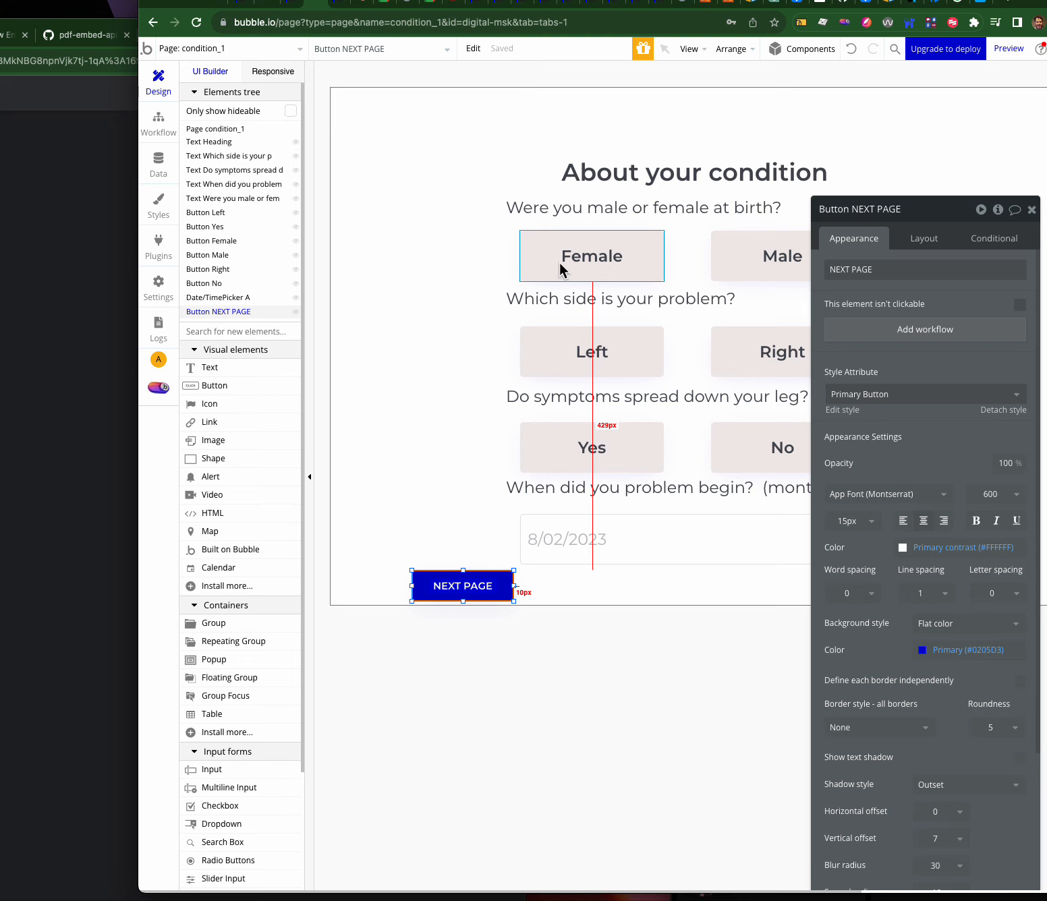
{"action": "left_click", "coordinate": [609, 261]}
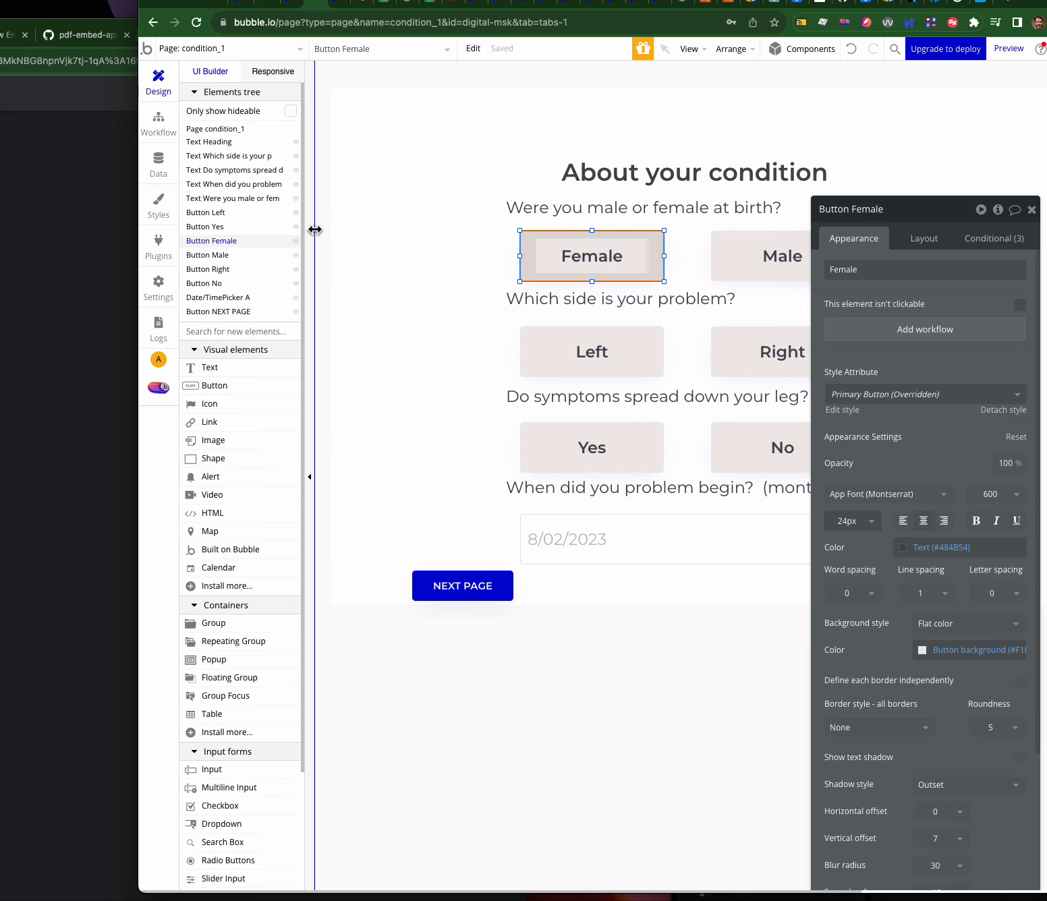
{"action": "left_click", "coordinate": [163, 166]}
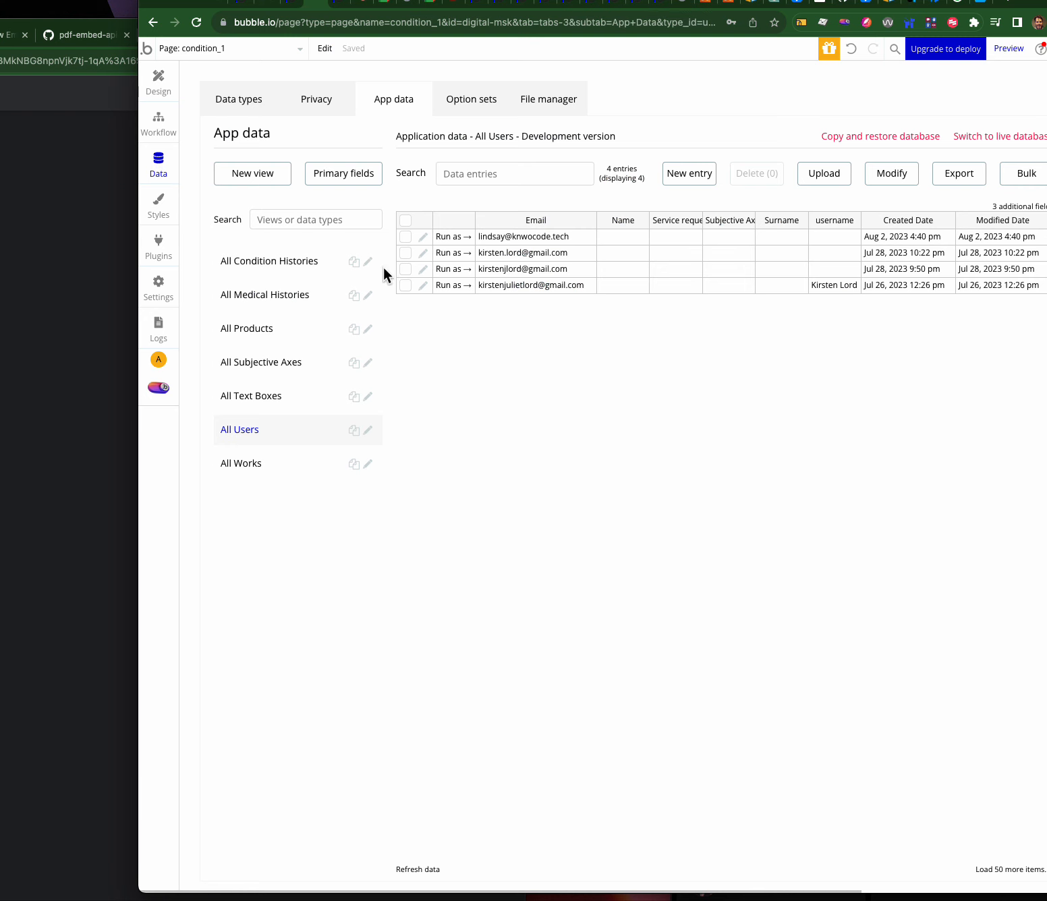
- In Data types, start a new User field, trying the names 'gender' then 'sec a'
{"action": "left_click", "coordinate": [244, 102]}
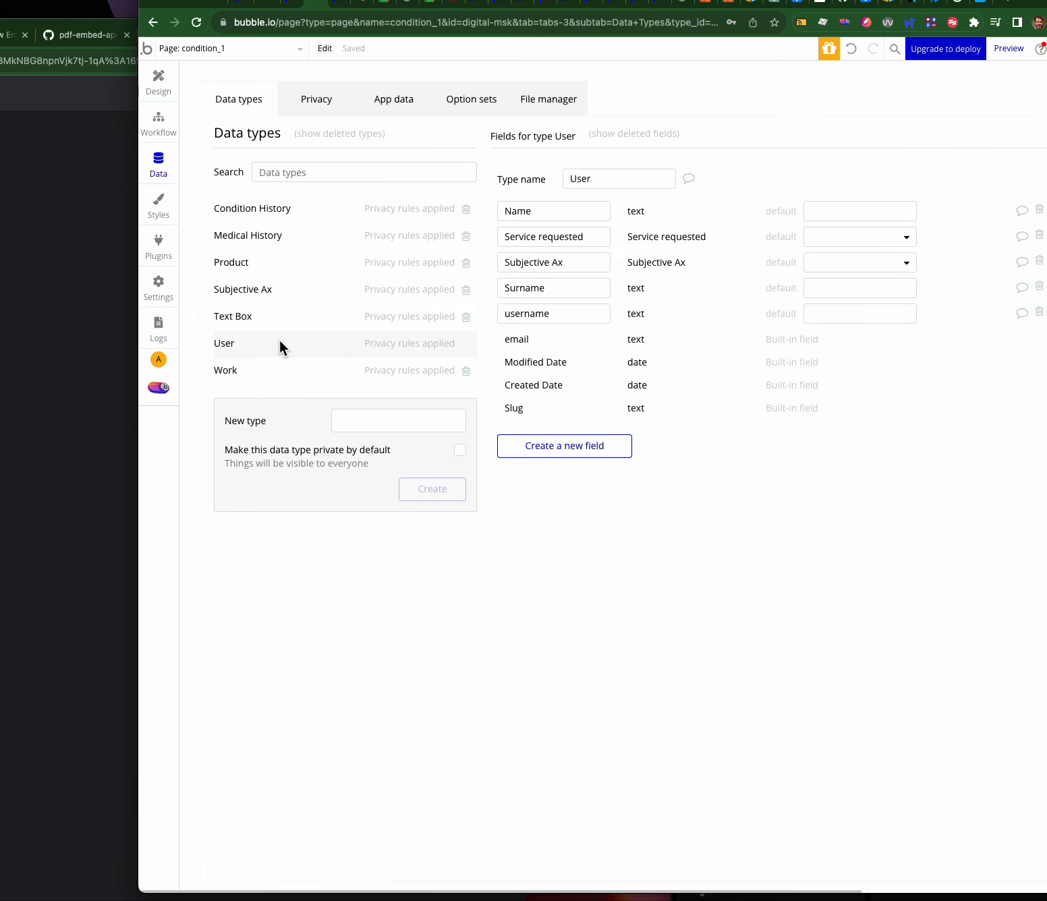
{"action": "left_click", "coordinate": [562, 442]}
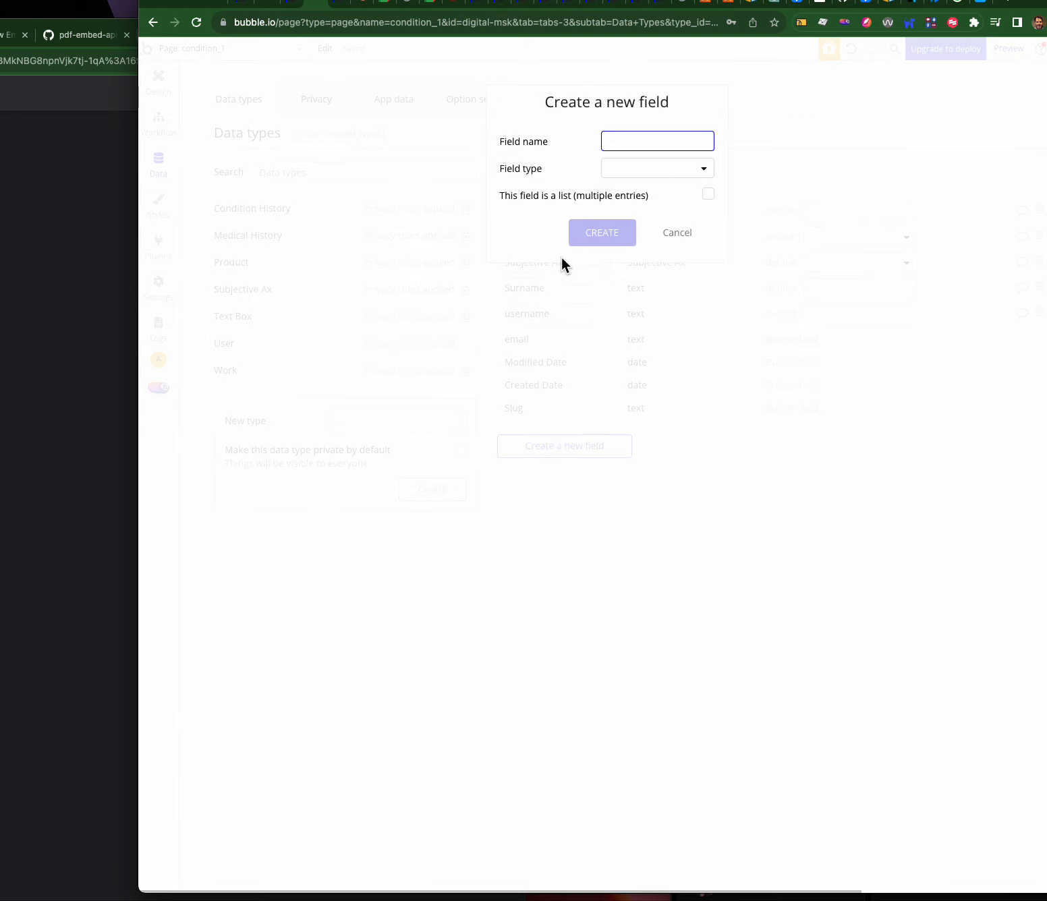
{"action": "type", "text": "GENDE"}
{"action": "key", "text": "BackSpace"}
{"action": "key", "text": "BackSpace"}
{"action": "key", "text": "BackSpace"}
{"action": "key", "text": "BackSpace"}
{"action": "key", "text": "BackSpace"}
{"action": "key", "text": "BackSpace"}
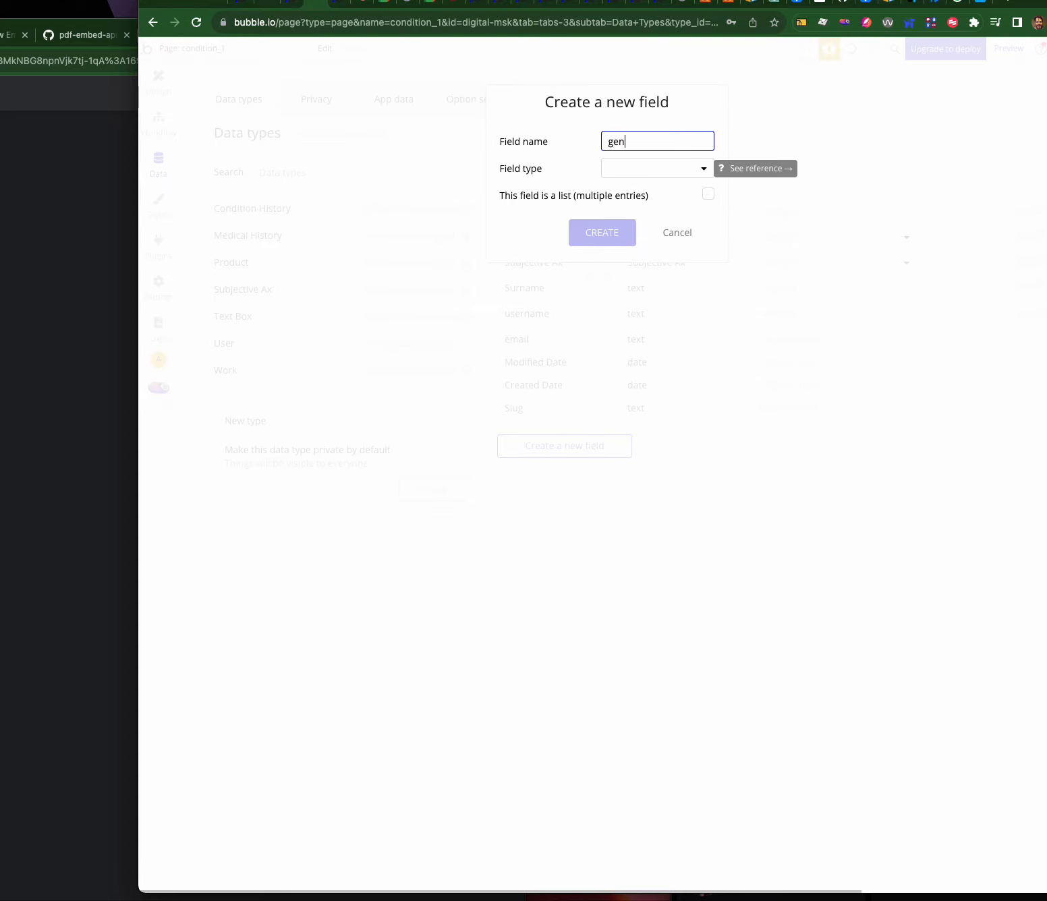
{"action": "type", "text": "gender"}
{"action": "left_click_drag", "start_coordinate": [642, 140], "coordinate": [536, 129]}
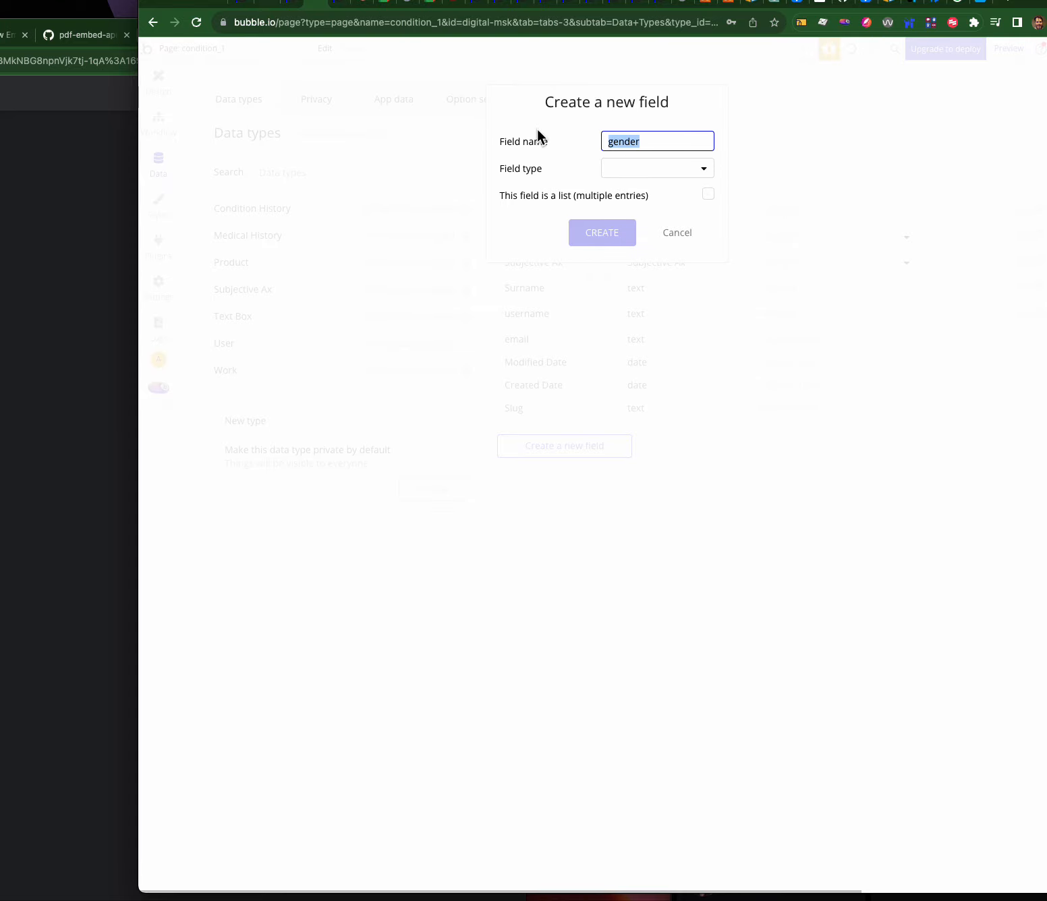
{"action": "type", "text": "sec at birth"}
- Correct the name to 'sex at birth', check Field type, then cancel without creating the field
{"action": "left_click", "coordinate": [618, 139]}
{"action": "key", "text": "Right"}
{"action": "key", "text": "BackSpace"}
{"action": "type", "text": "x"}
{"action": "left_click", "coordinate": [638, 169]}
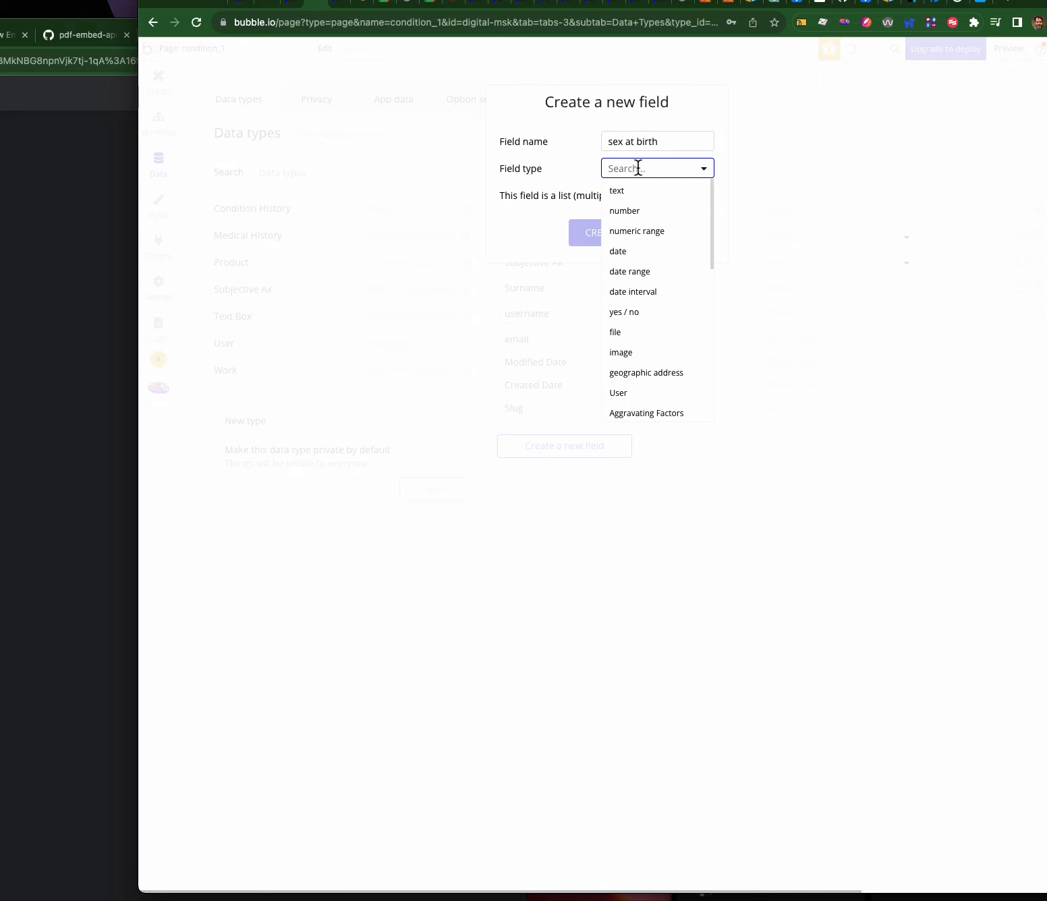
{"action": "left_click", "coordinate": [575, 158]}
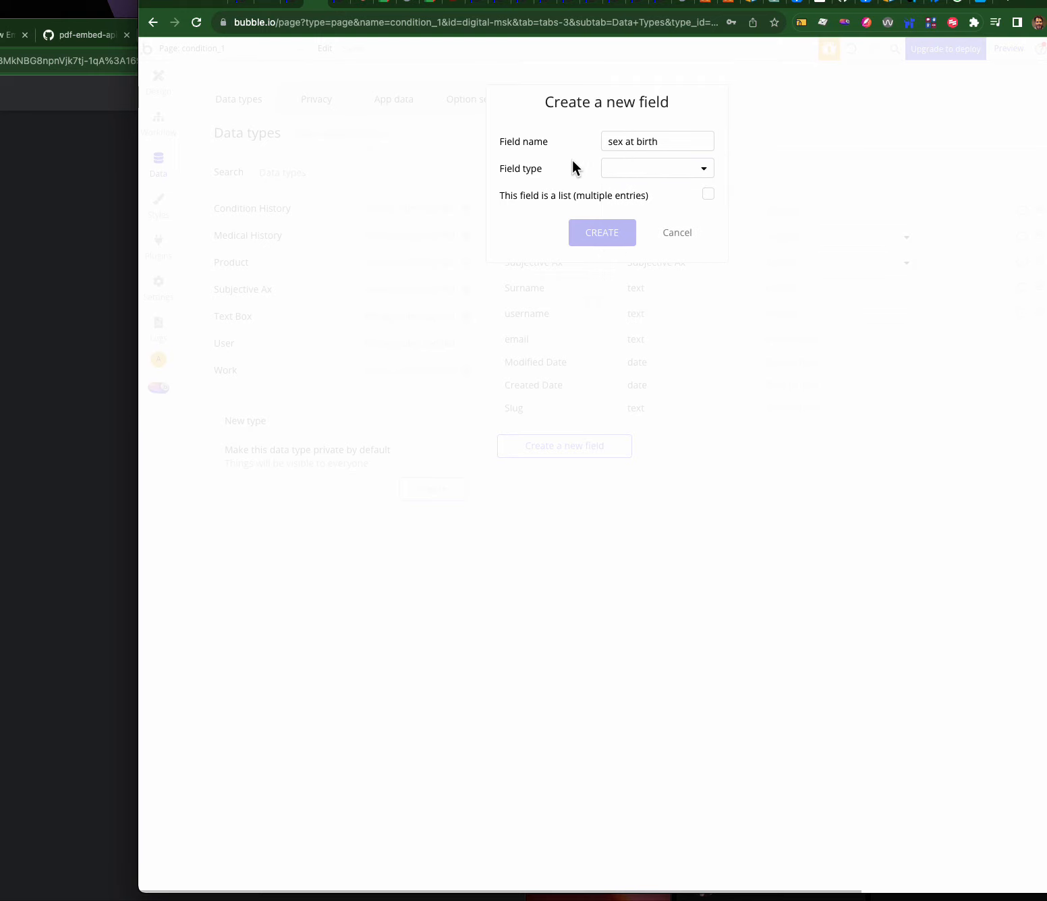
{"action": "left_click", "coordinate": [677, 235]}
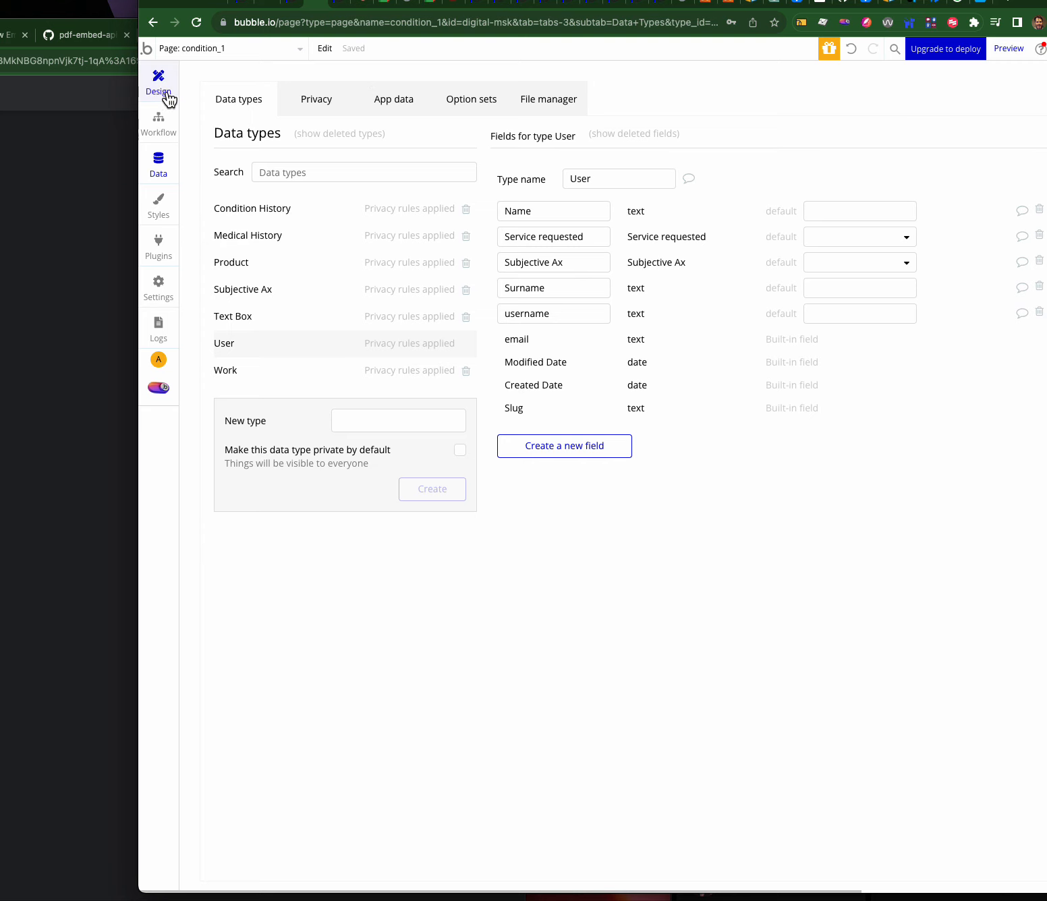
- Try answering a question in the running app preview, then return to the editor
{"action": "left_click", "coordinate": [341, 7]}
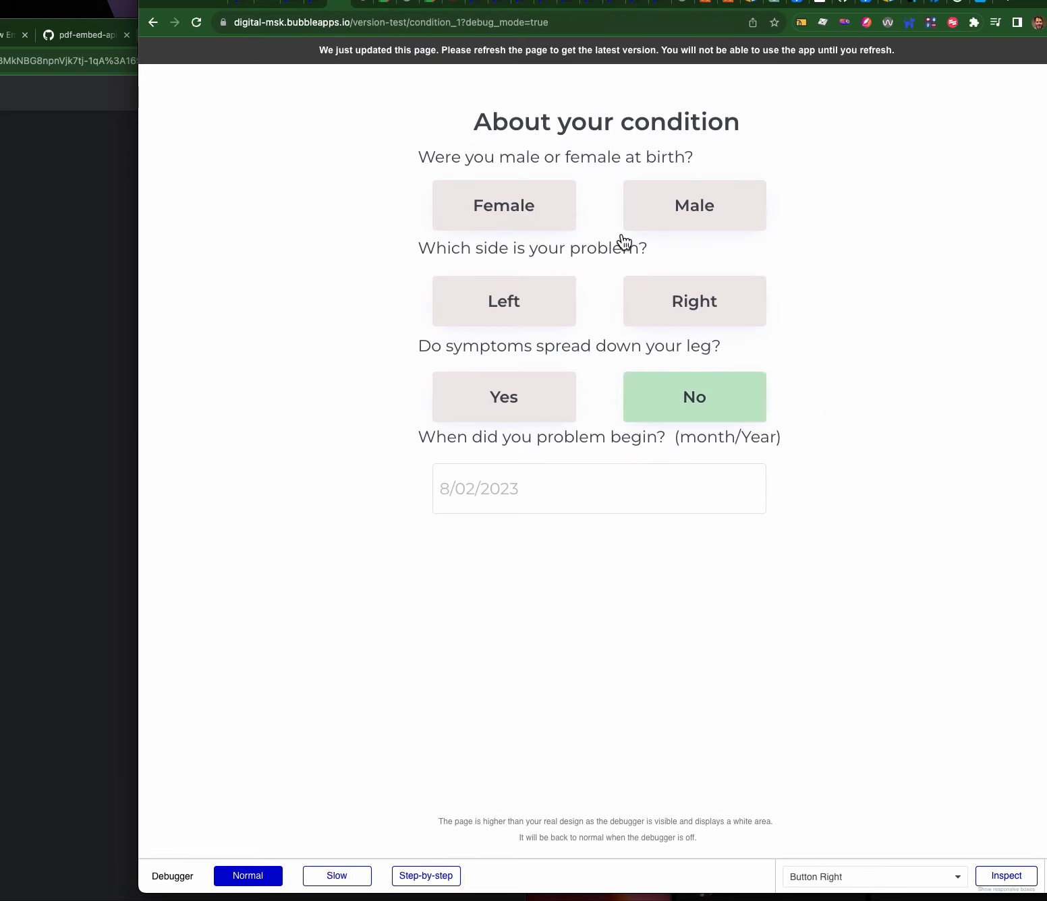
{"action": "left_click", "coordinate": [520, 312]}
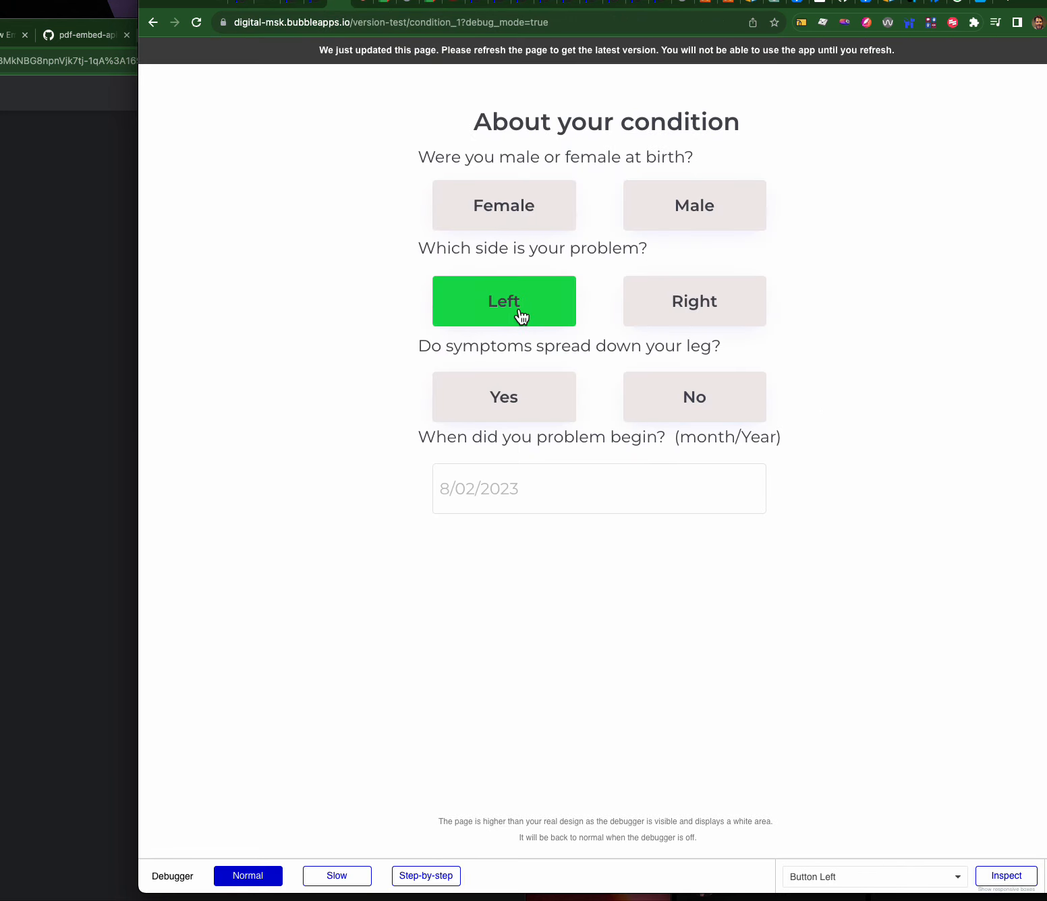
{"action": "left_click", "coordinate": [315, 6]}
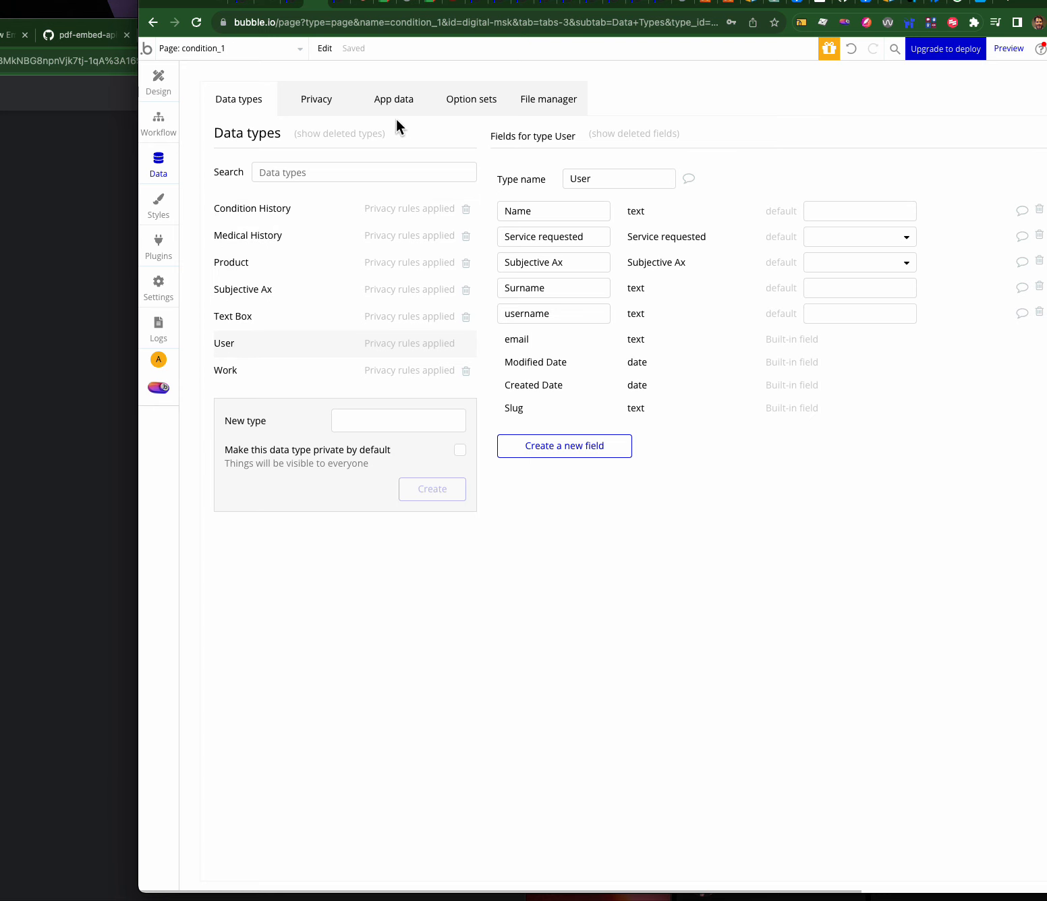
- Review the Sex At Birth option set and the Condition History and User fields, then open the page list
{"action": "left_click", "coordinate": [470, 101]}
{"action": "left_click", "coordinate": [248, 457]}
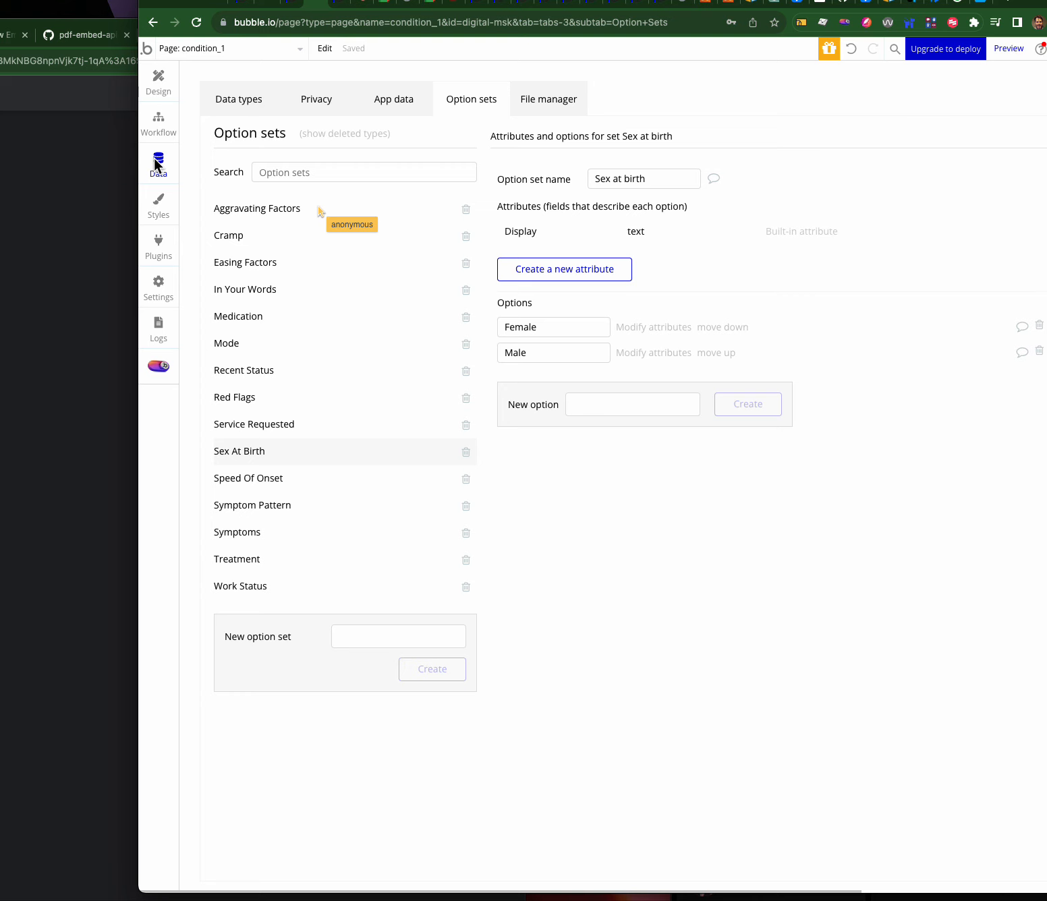
{"action": "left_click", "coordinate": [245, 100]}
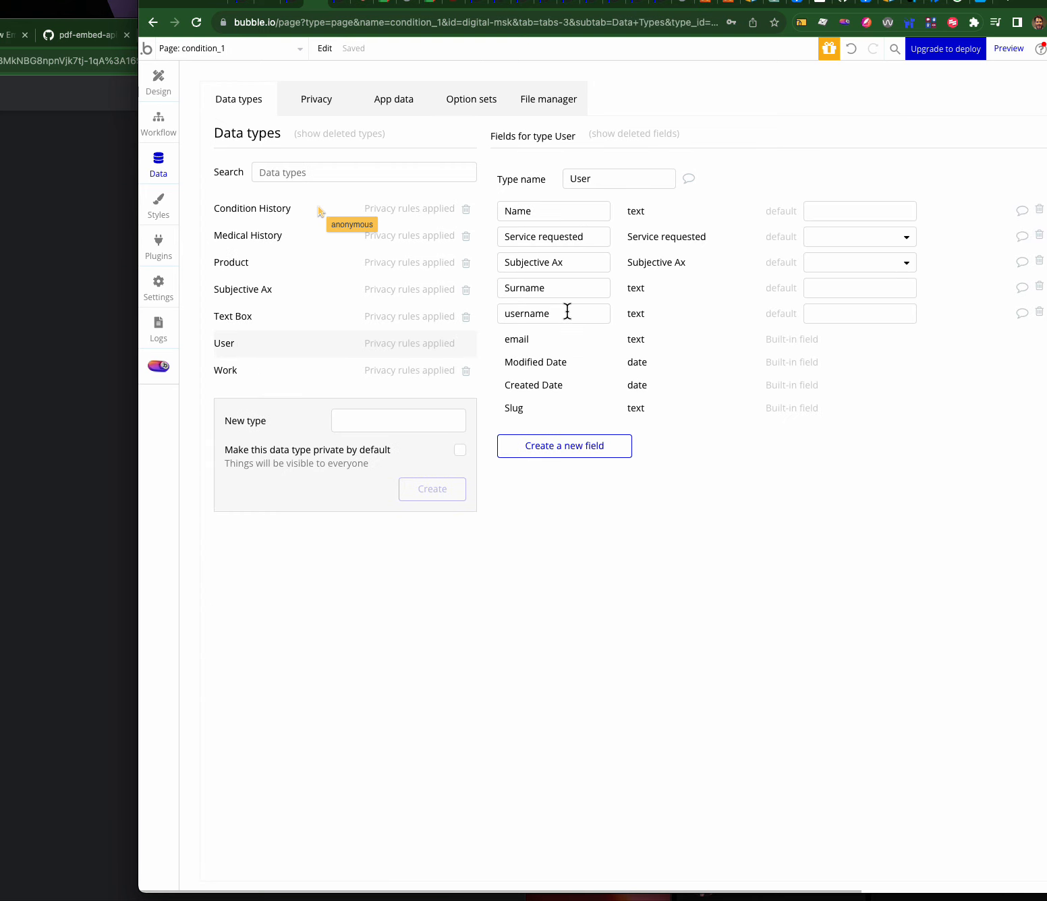
{"action": "left_click", "coordinate": [263, 213]}
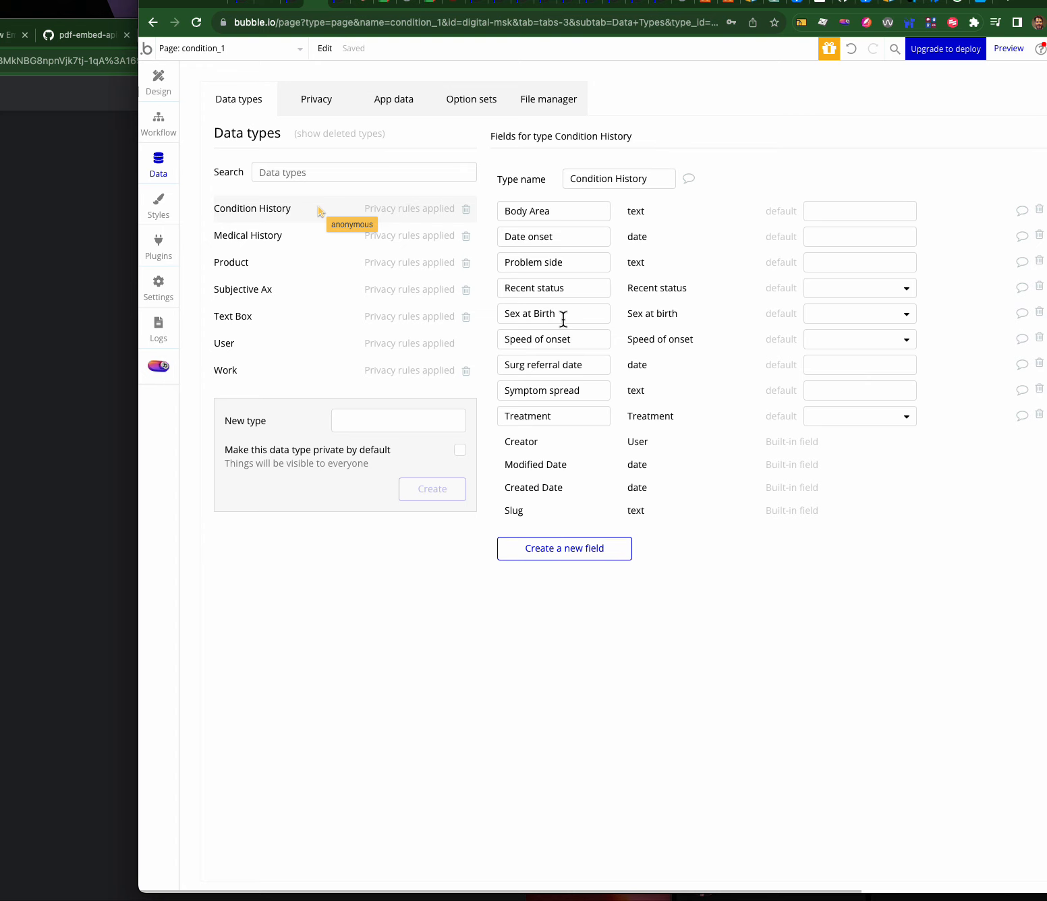
{"action": "left_click", "coordinate": [310, 344]}
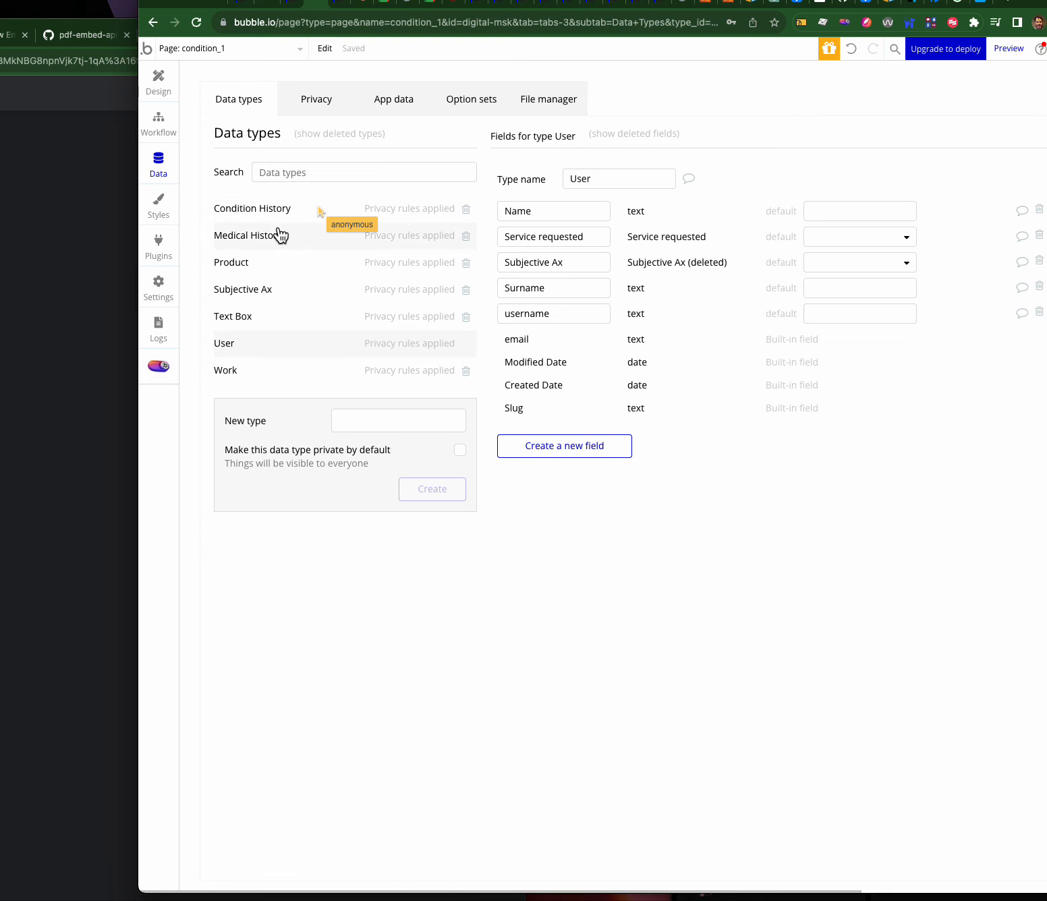
{"action": "left_click", "coordinate": [199, 49]}
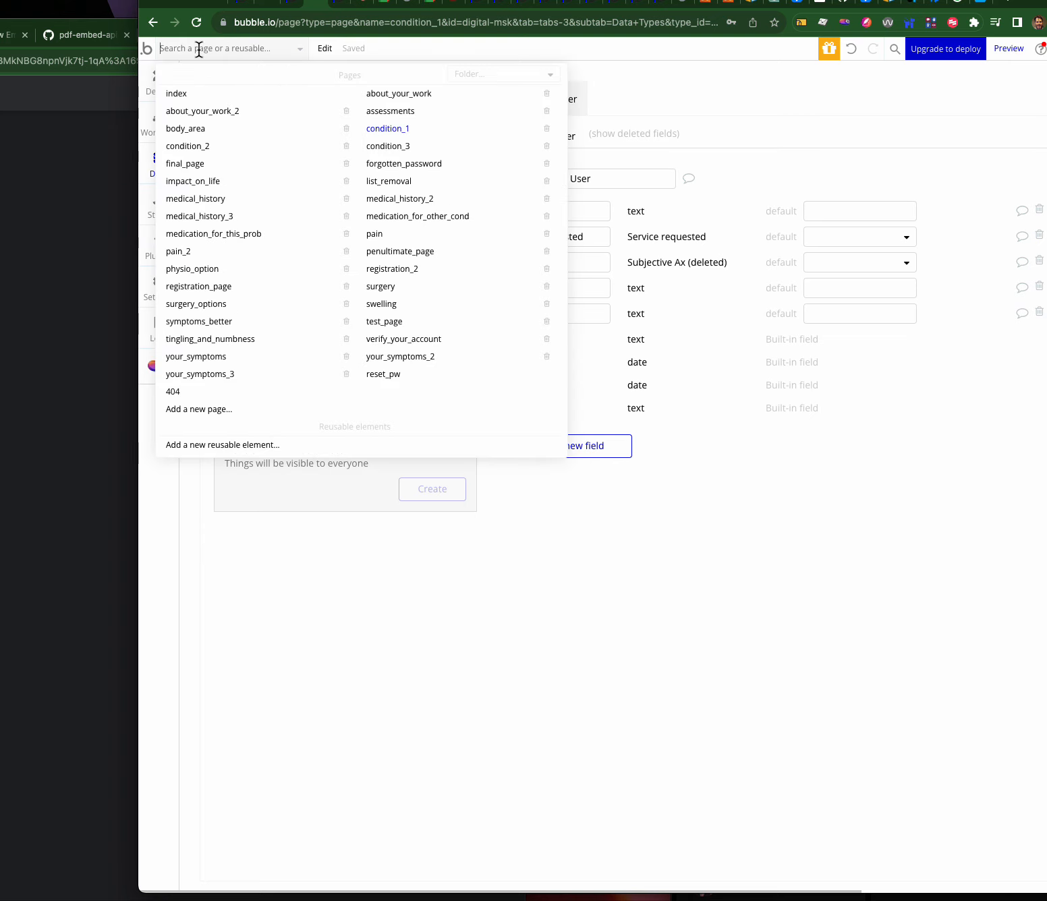
- On the index page, add a 'Create a new Condition History' step to the Signup workflow
{"action": "left_click", "coordinate": [178, 93]}
{"action": "left_click", "coordinate": [409, 603]}
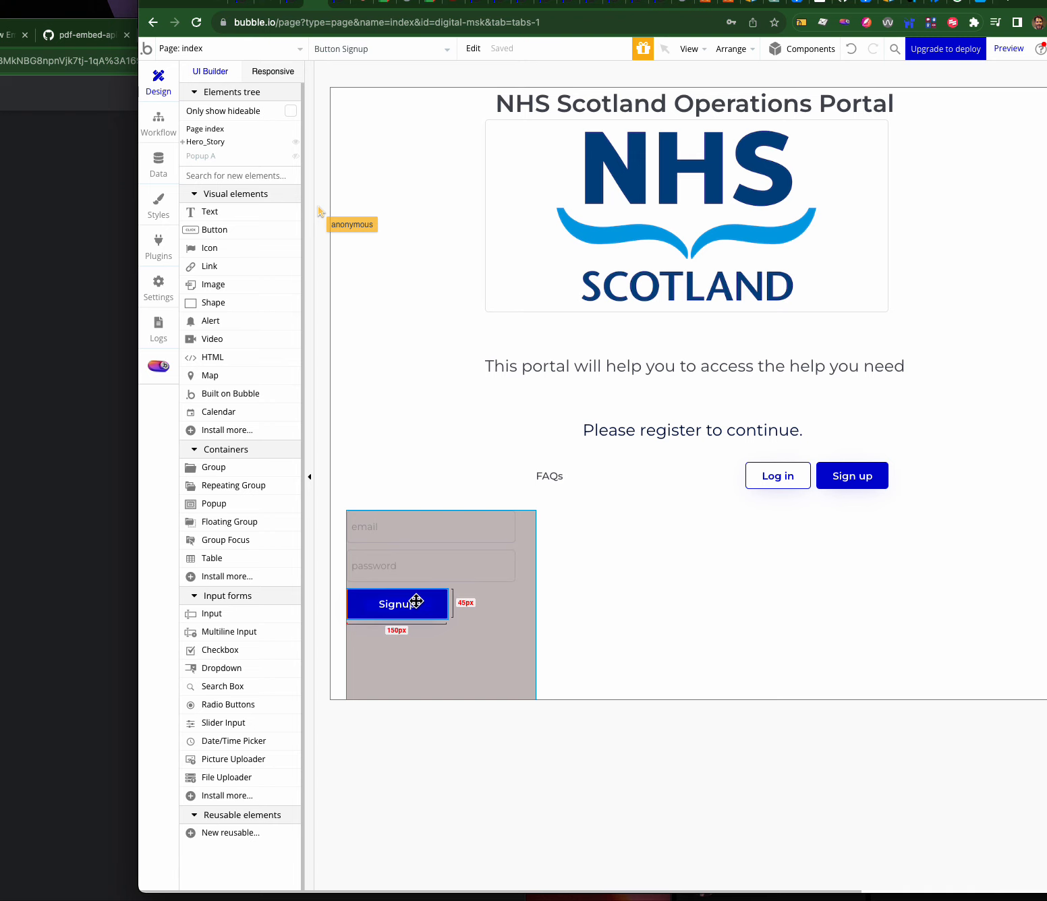
{"action": "key", "text": "super+k"}
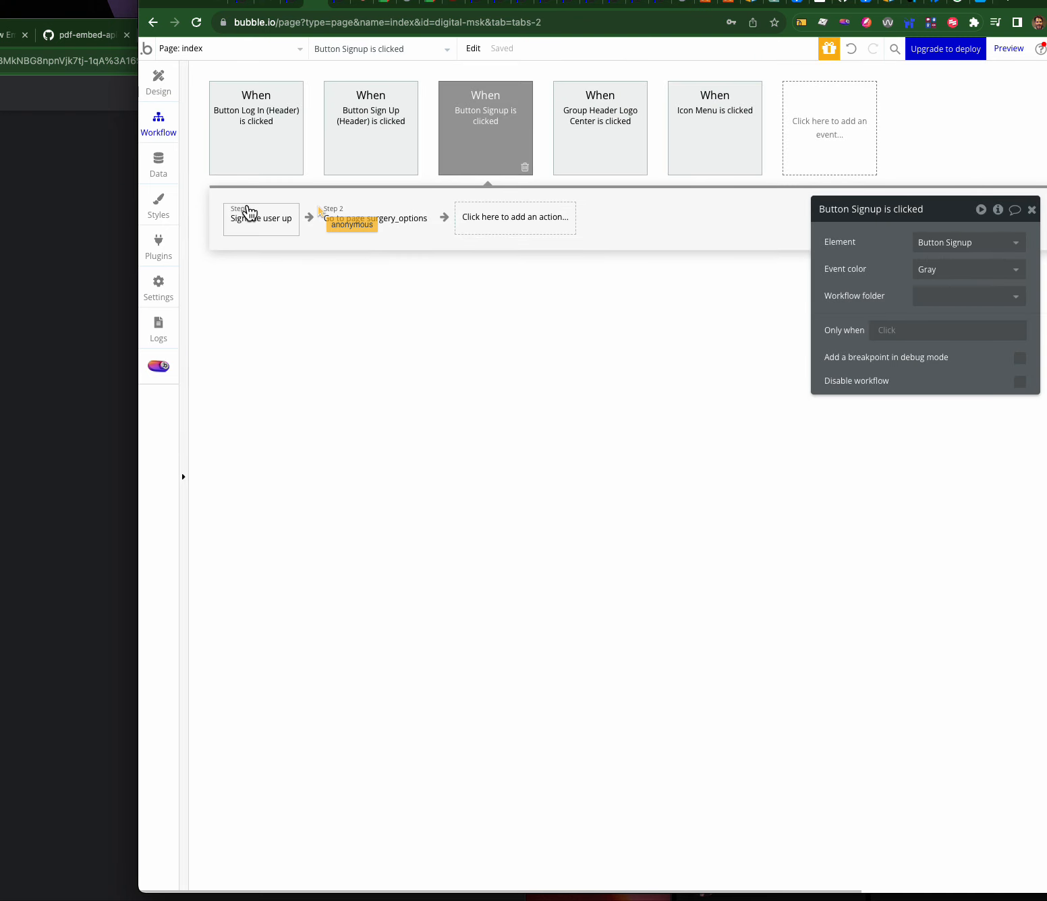
{"action": "left_click", "coordinate": [477, 223]}
{"action": "mouse_move", "coordinate": [500, 325]}
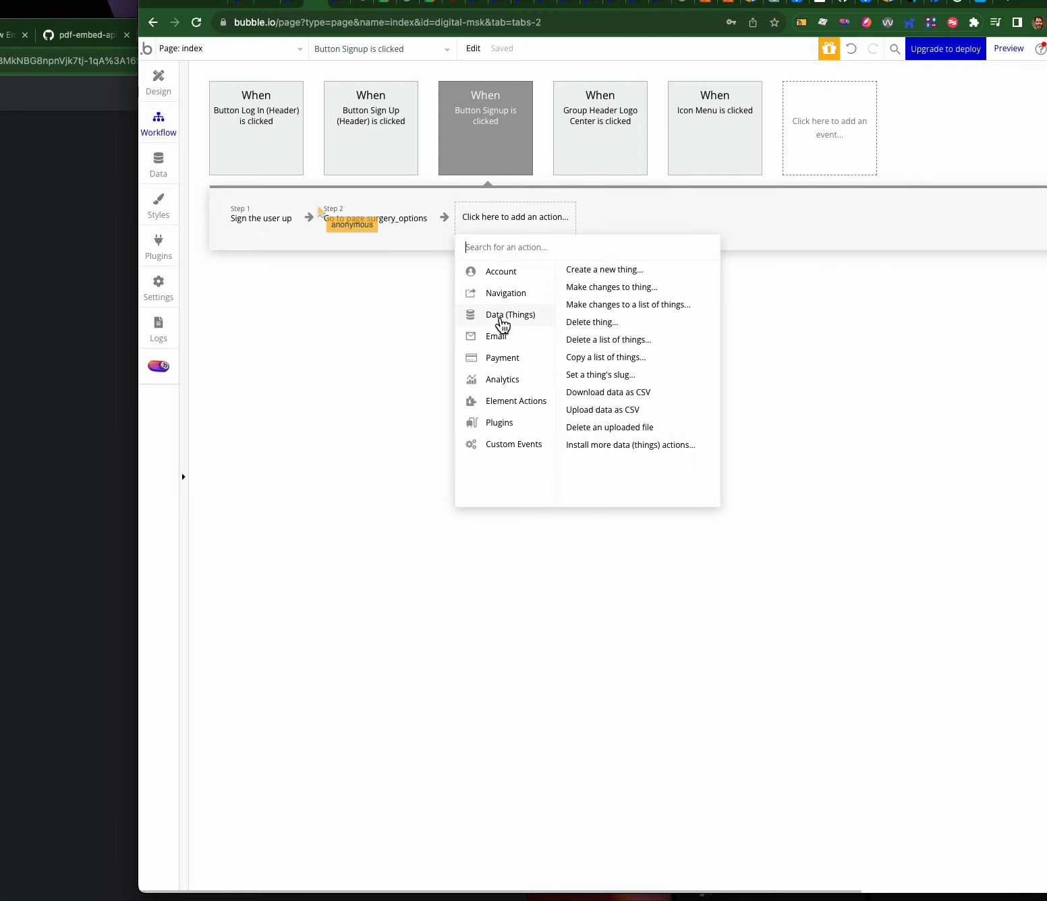
{"action": "left_click", "coordinate": [606, 270]}
{"action": "left_click", "coordinate": [916, 241]}
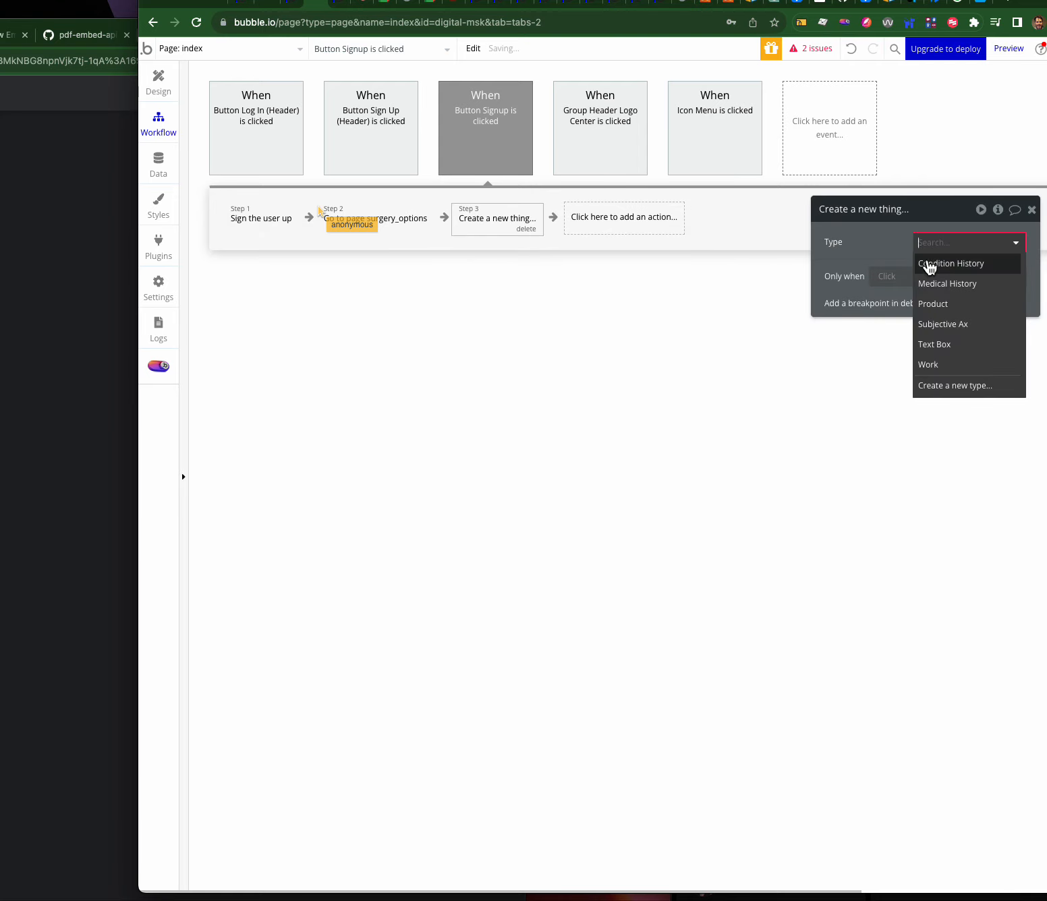
{"action": "left_click", "coordinate": [929, 265]}
- Create a new Condition History field named 'user' of type User
{"action": "left_click", "coordinate": [884, 280]}
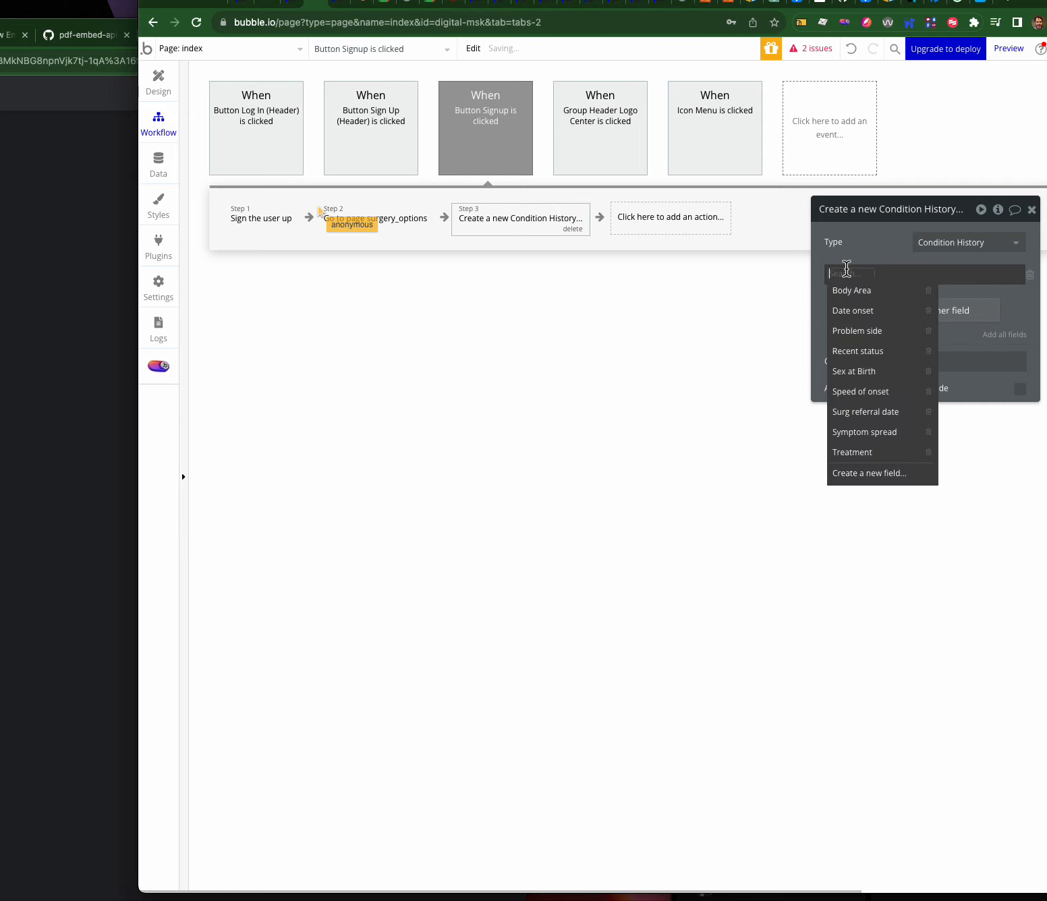
{"action": "left_click", "coordinate": [865, 475]}
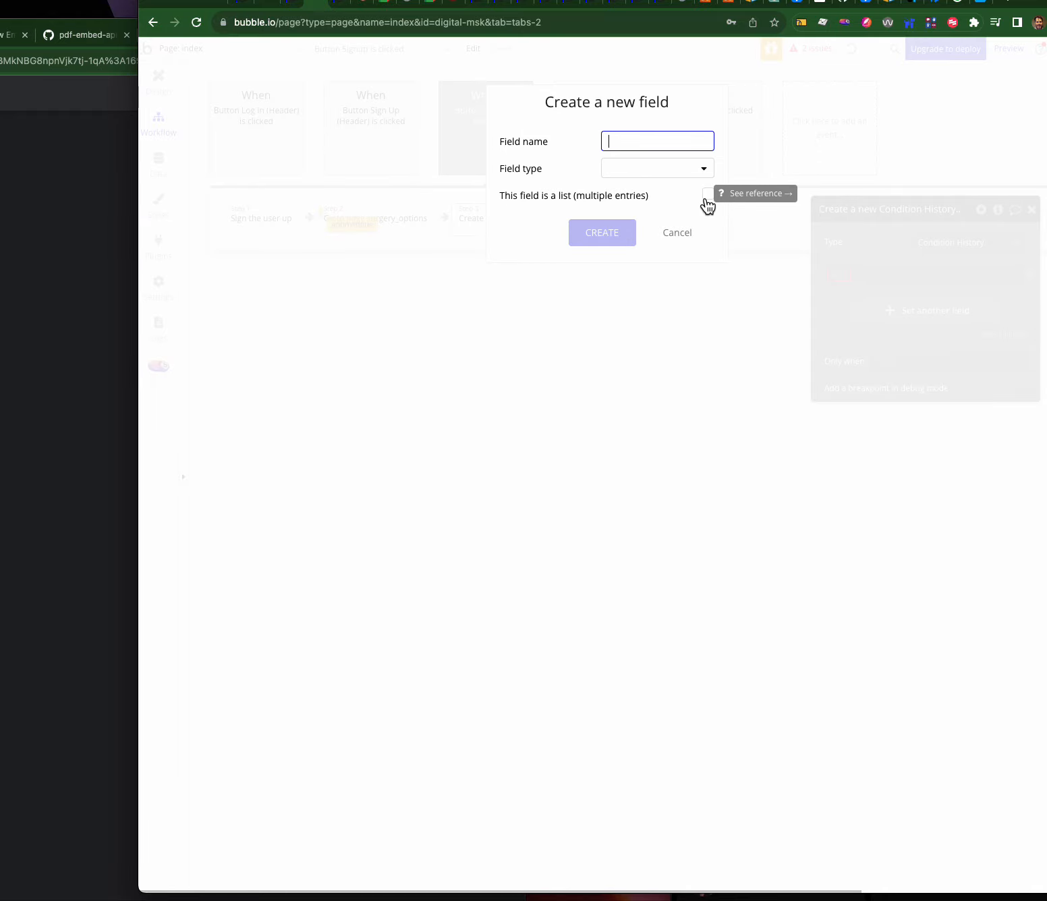
{"action": "type", "text": "users"}
{"action": "left_click", "coordinate": [649, 166]}
{"action": "left_click", "coordinate": [643, 133]}
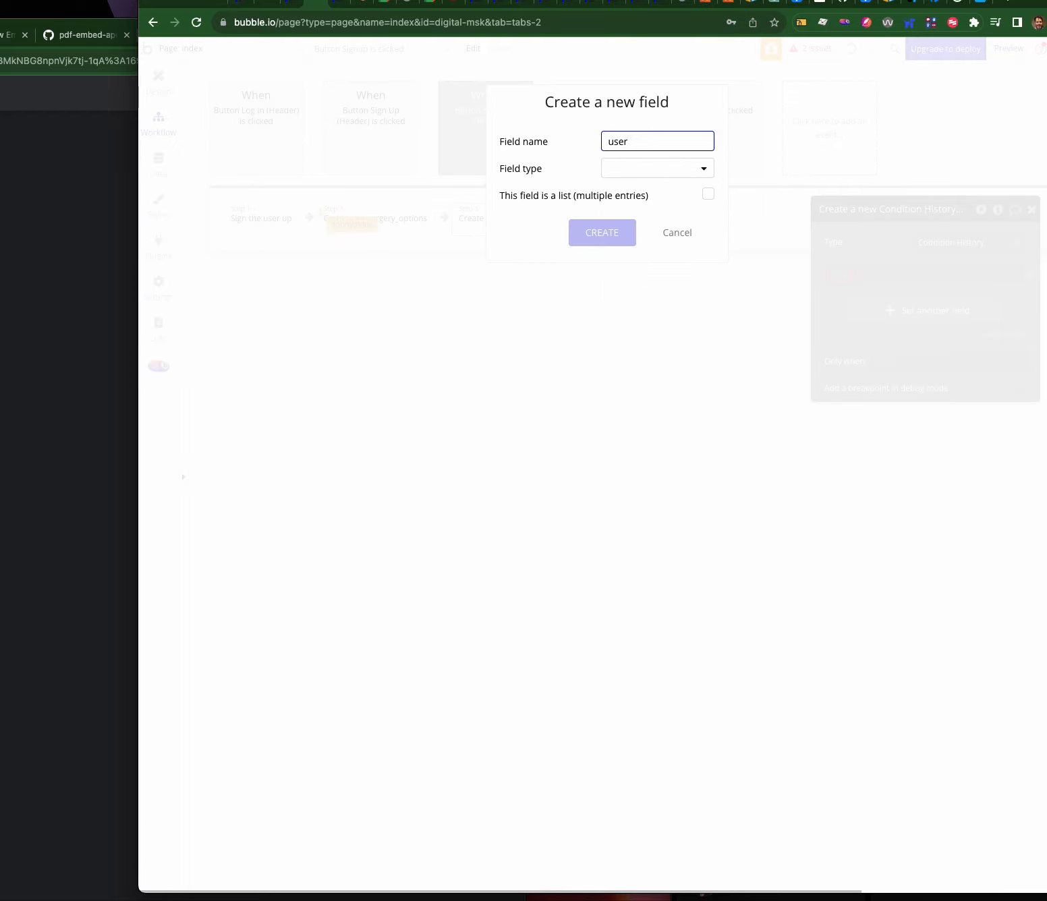
{"action": "left_click", "coordinate": [642, 166]}
{"action": "type", "text": "user"}
{"action": "left_click", "coordinate": [641, 191]}
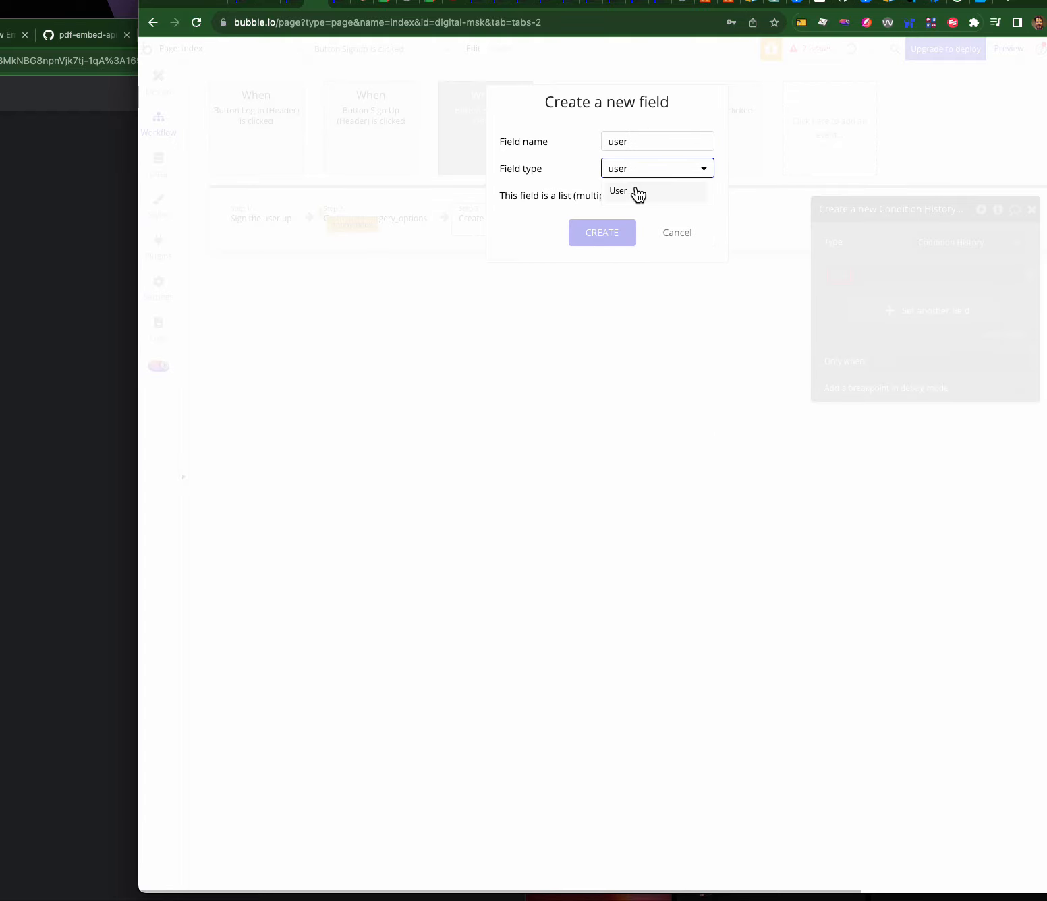
{"action": "left_click", "coordinate": [610, 232]}
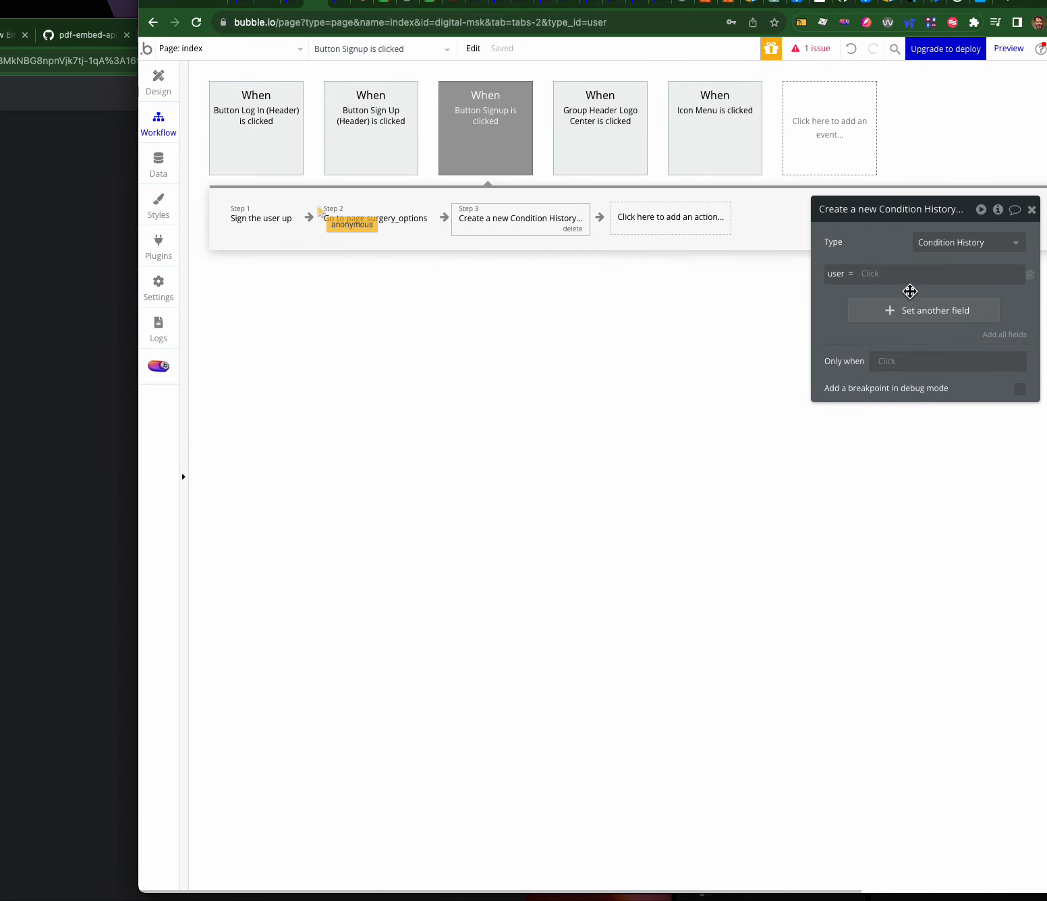
- Set the new record's user field to Current User, staying on the index page
{"action": "left_click", "coordinate": [875, 275]}
{"action": "left_click", "coordinate": [897, 355]}
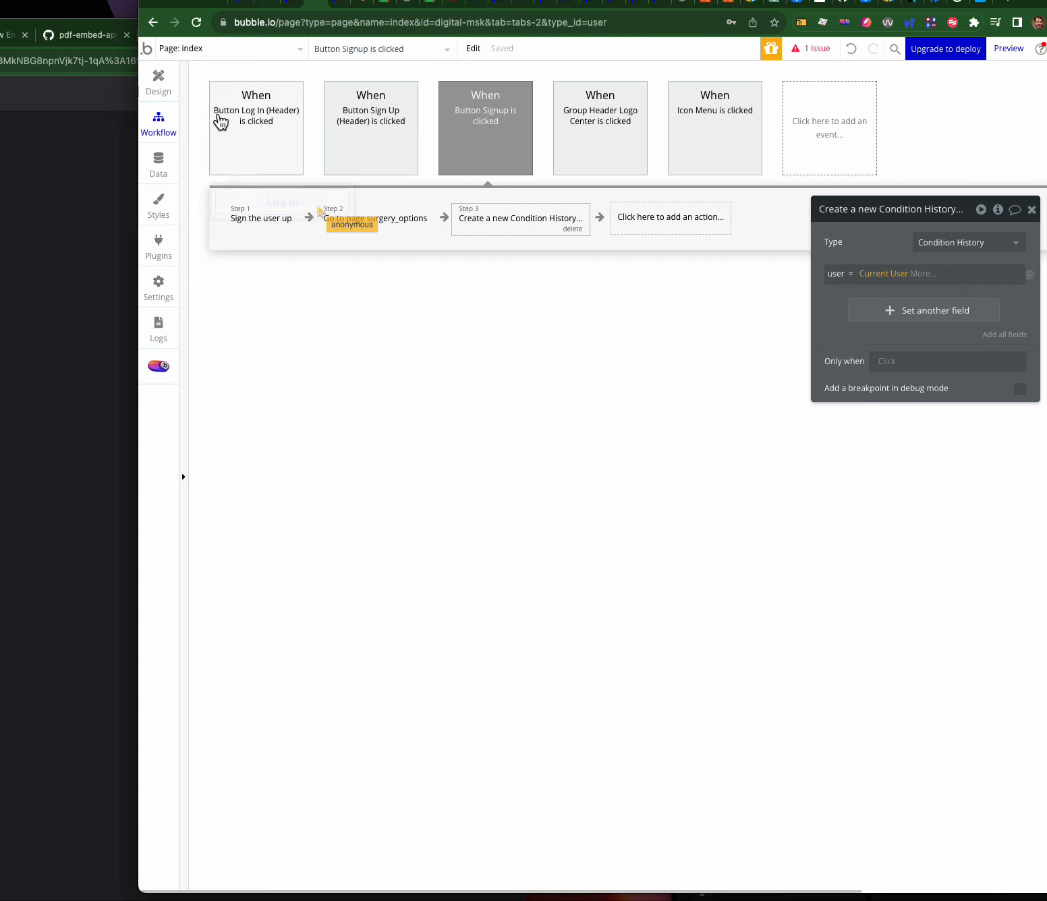
{"action": "left_click", "coordinate": [196, 58]}
{"action": "left_click", "coordinate": [188, 92]}
- Add a Logout button under Signup with an Account > Log the user out workflow, then view the preview
{"action": "left_click", "coordinate": [160, 93]}
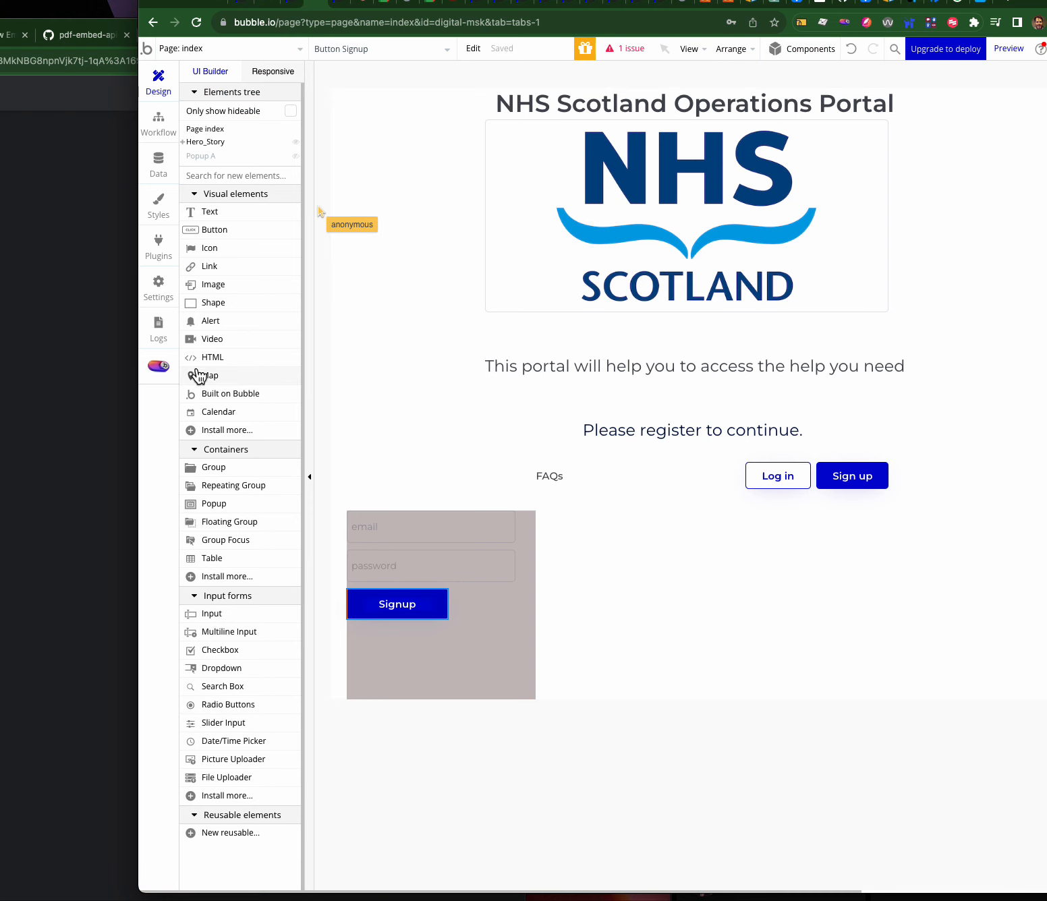
{"action": "left_click_drag", "start_coordinate": [209, 230], "coordinate": [400, 682]}
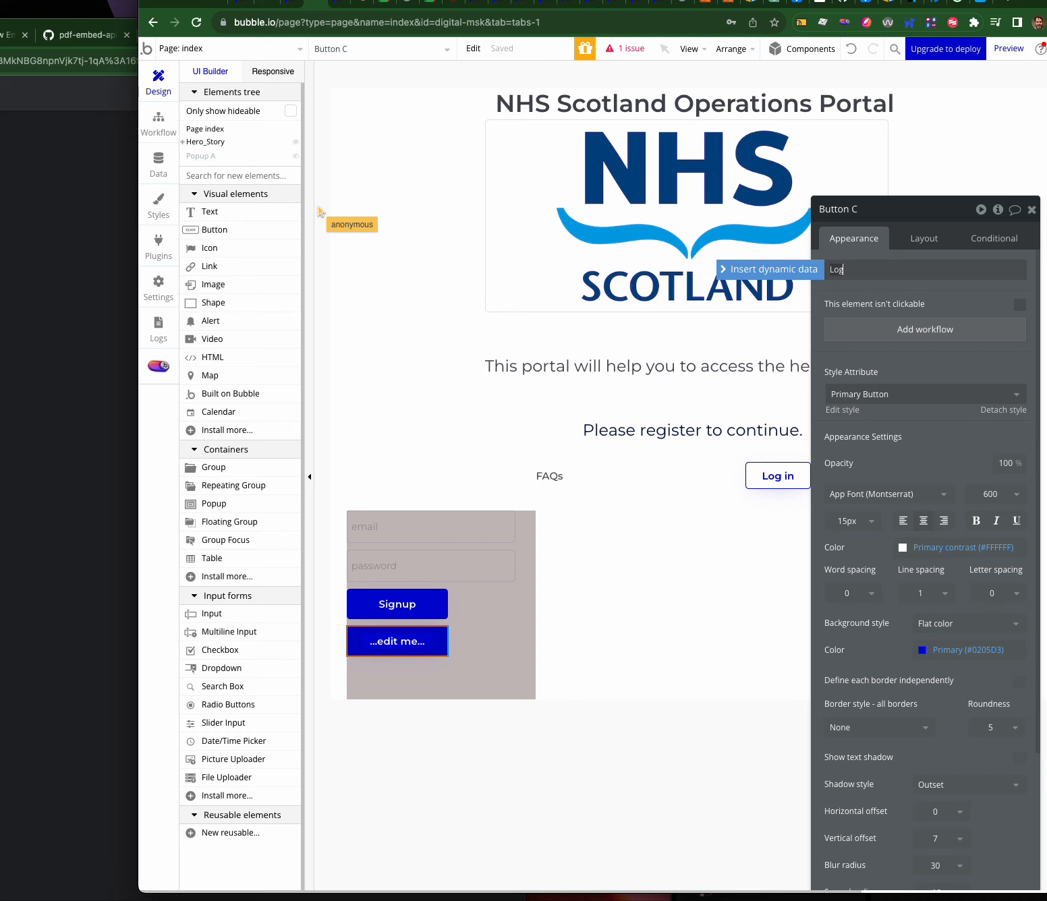
{"action": "left_click", "coordinate": [894, 332]}
{"action": "left_click", "coordinate": [274, 218]}
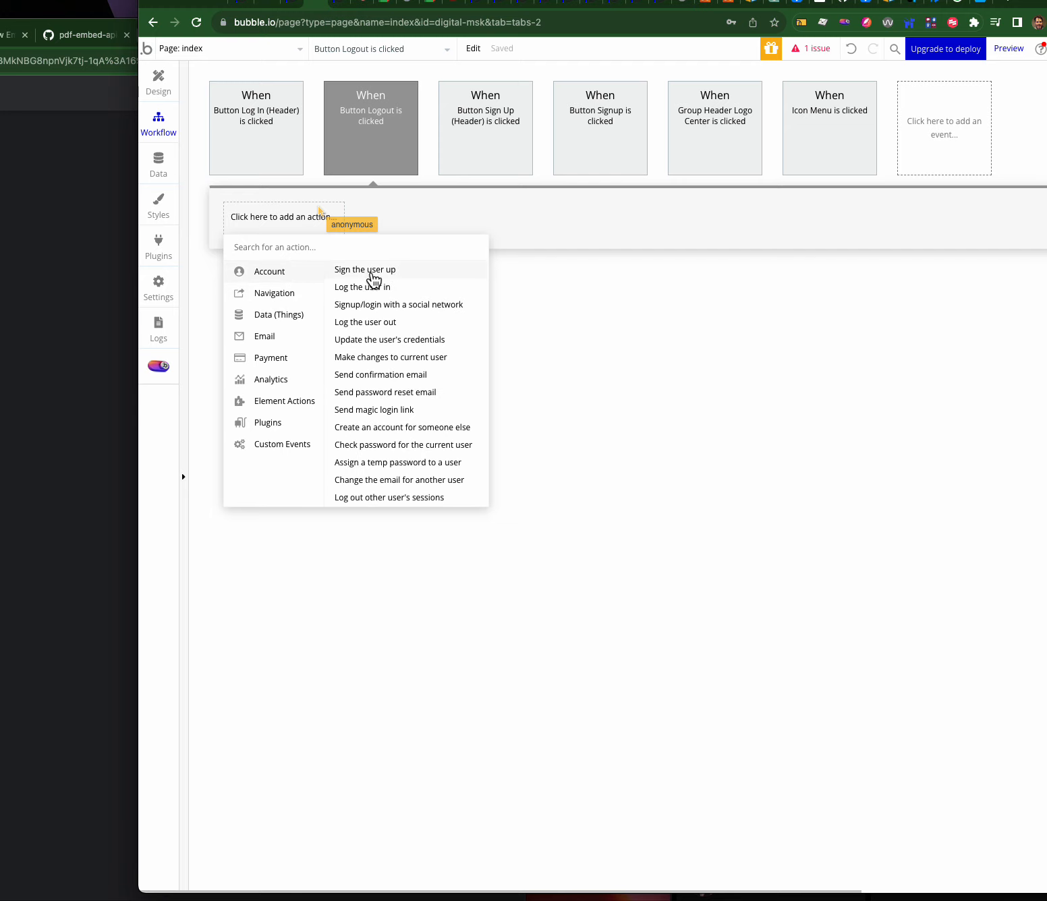
{"action": "left_click", "coordinate": [372, 323]}
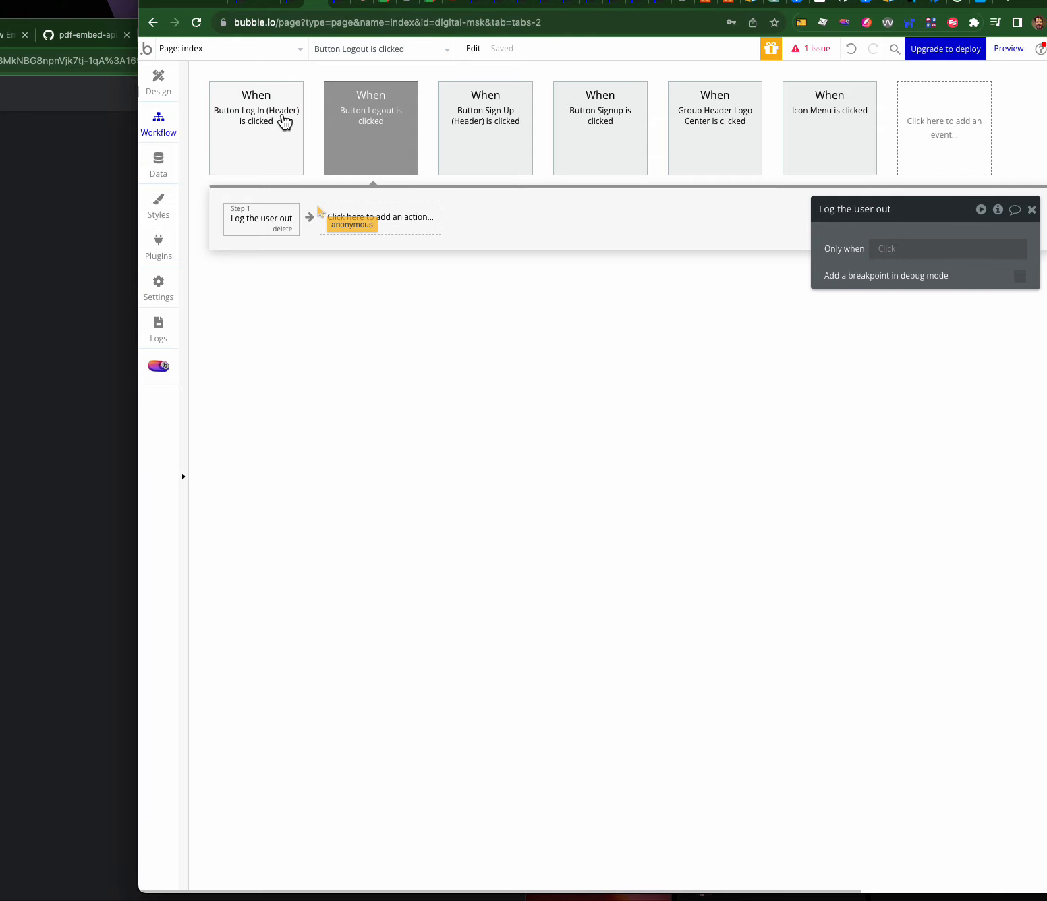
{"action": "left_click", "coordinate": [337, 9]}
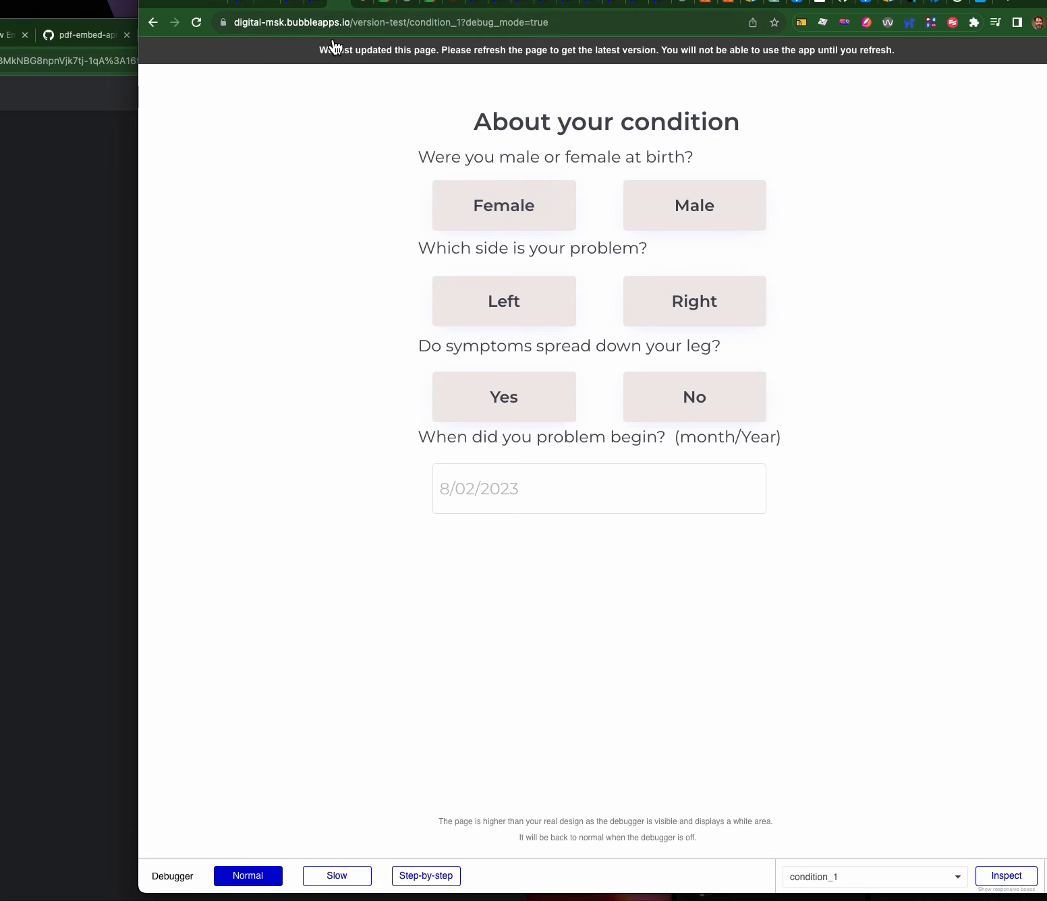
- In App data, confirm All Condition Histories has no entries, then review All Users
{"action": "left_click", "coordinate": [318, 8]}
{"action": "left_click", "coordinate": [158, 163]}
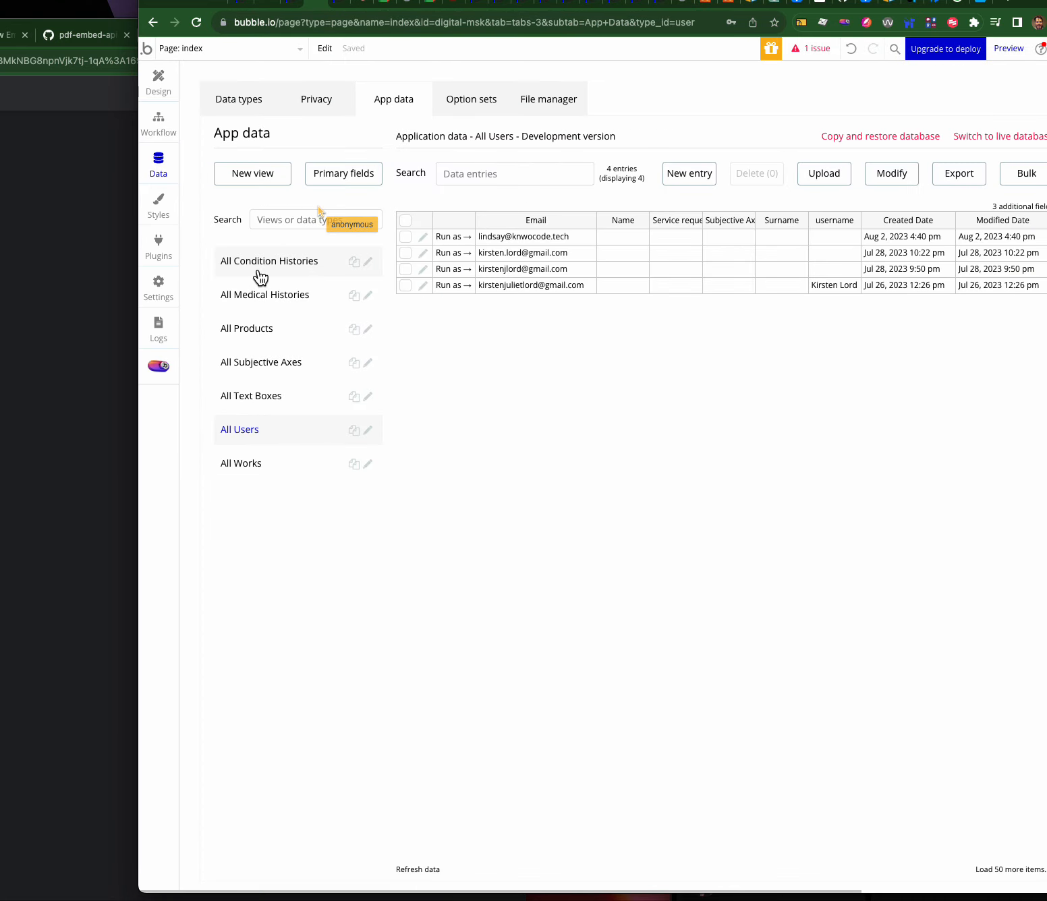
{"action": "left_click", "coordinate": [263, 265]}
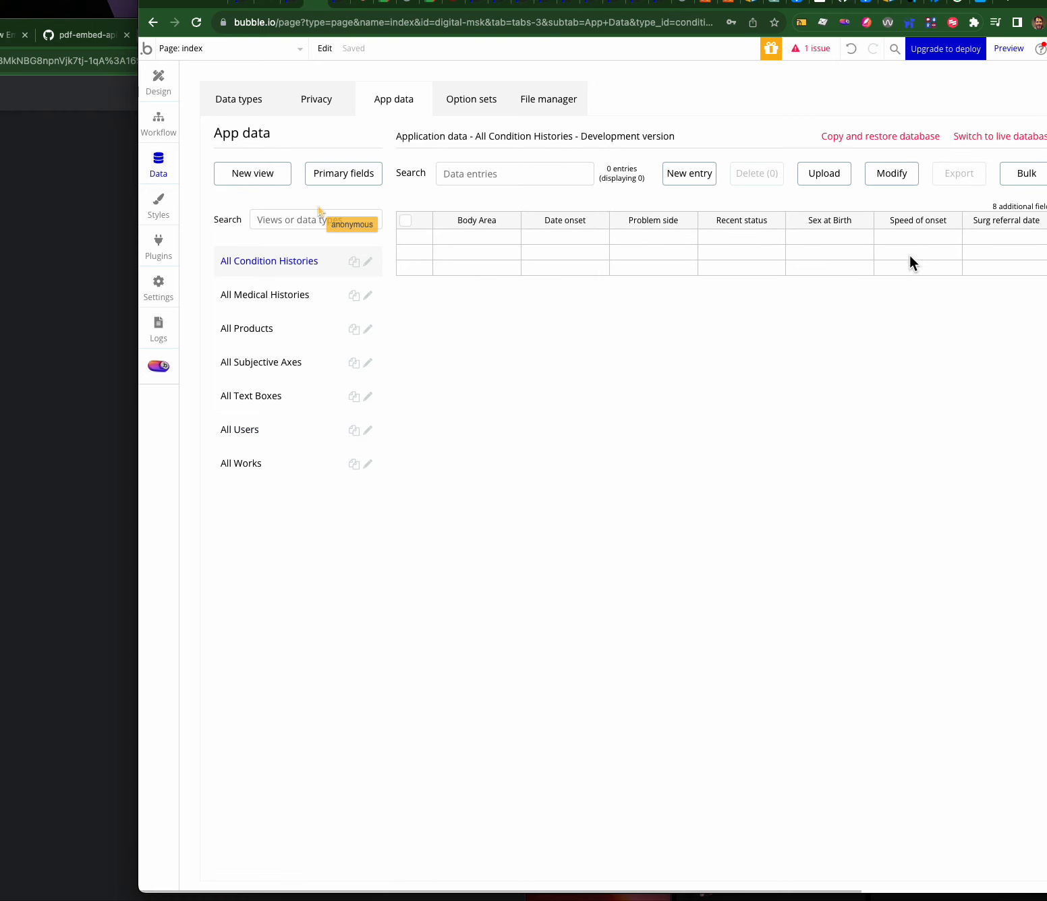
{"action": "left_click", "coordinate": [253, 430]}
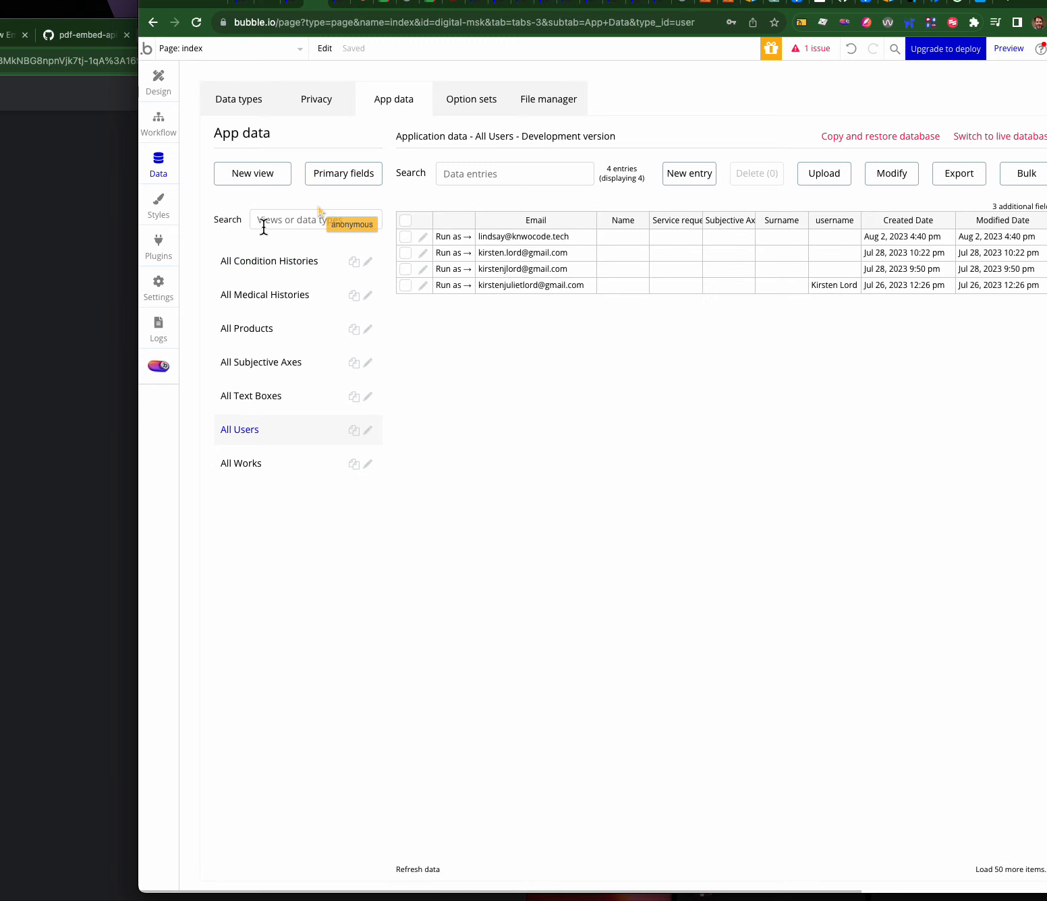
- Reload the running app preview, then show the User data type's fields
{"action": "left_click", "coordinate": [344, 3]}
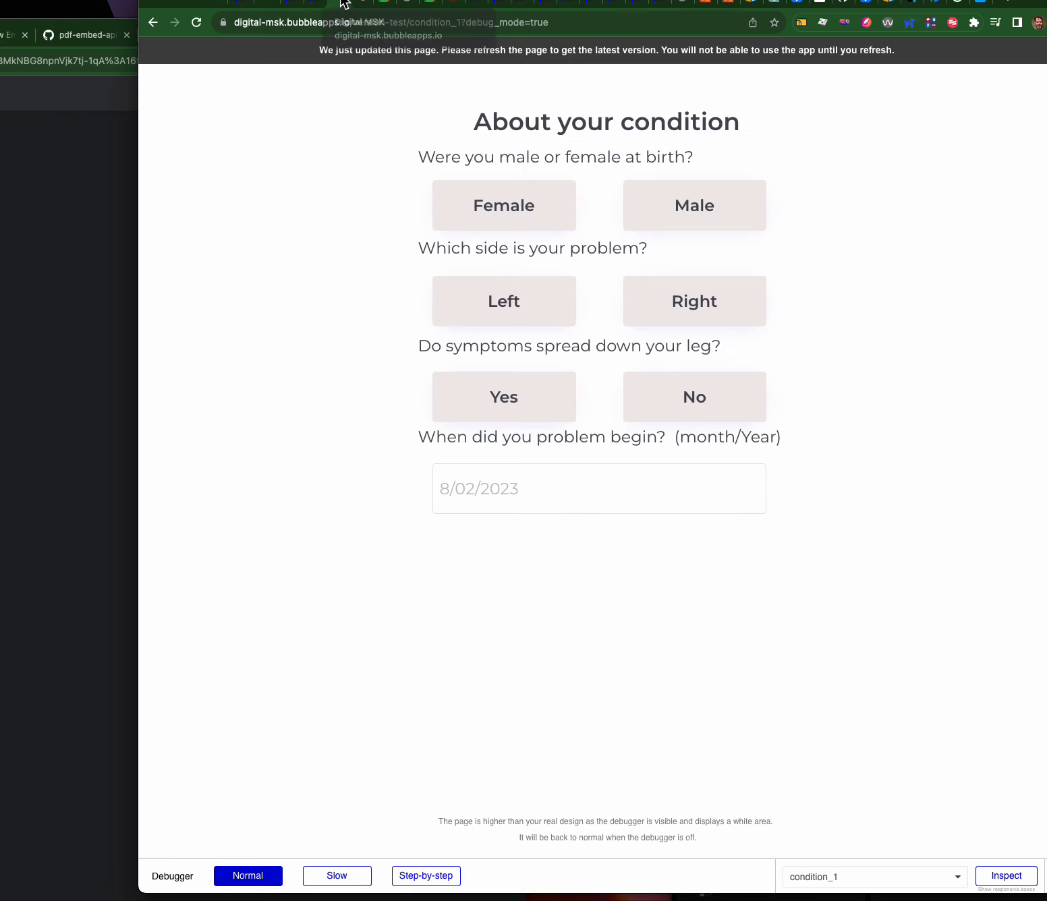
{"action": "left_click", "coordinate": [370, 52]}
{"action": "left_click", "coordinate": [320, 4]}
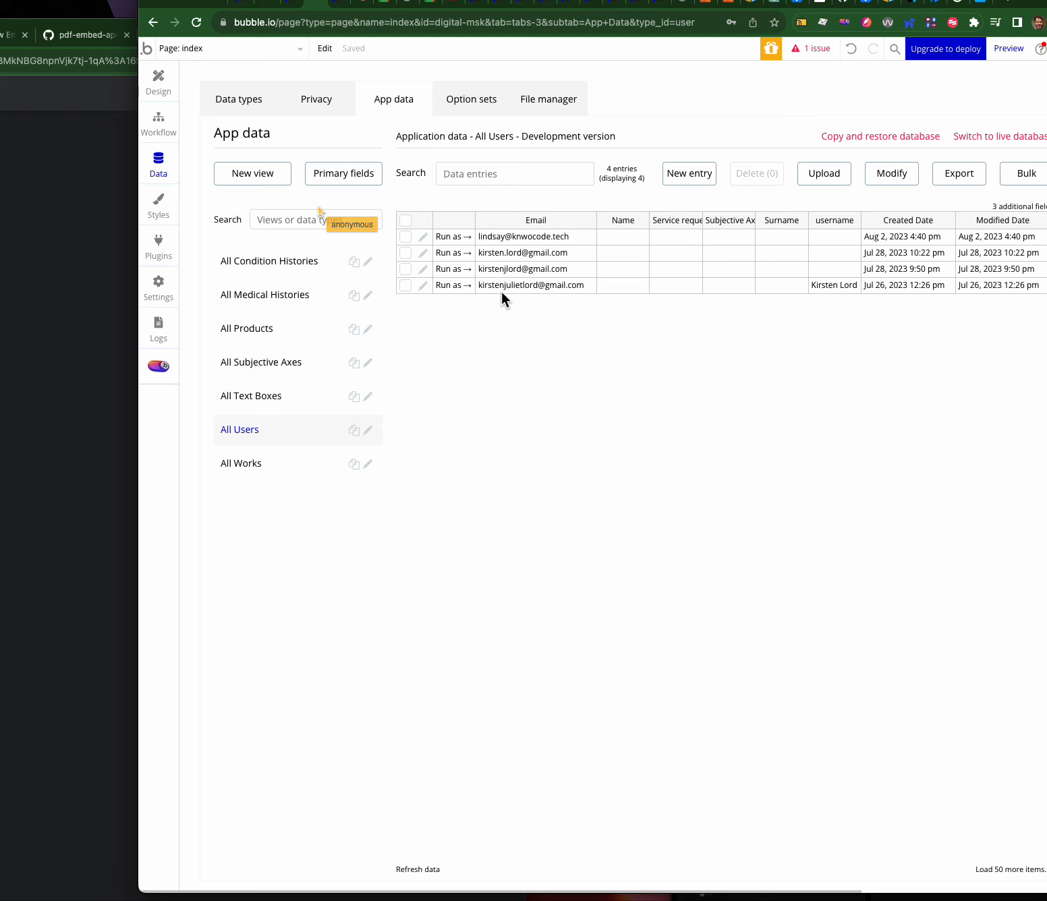
{"action": "left_click", "coordinate": [244, 103]}
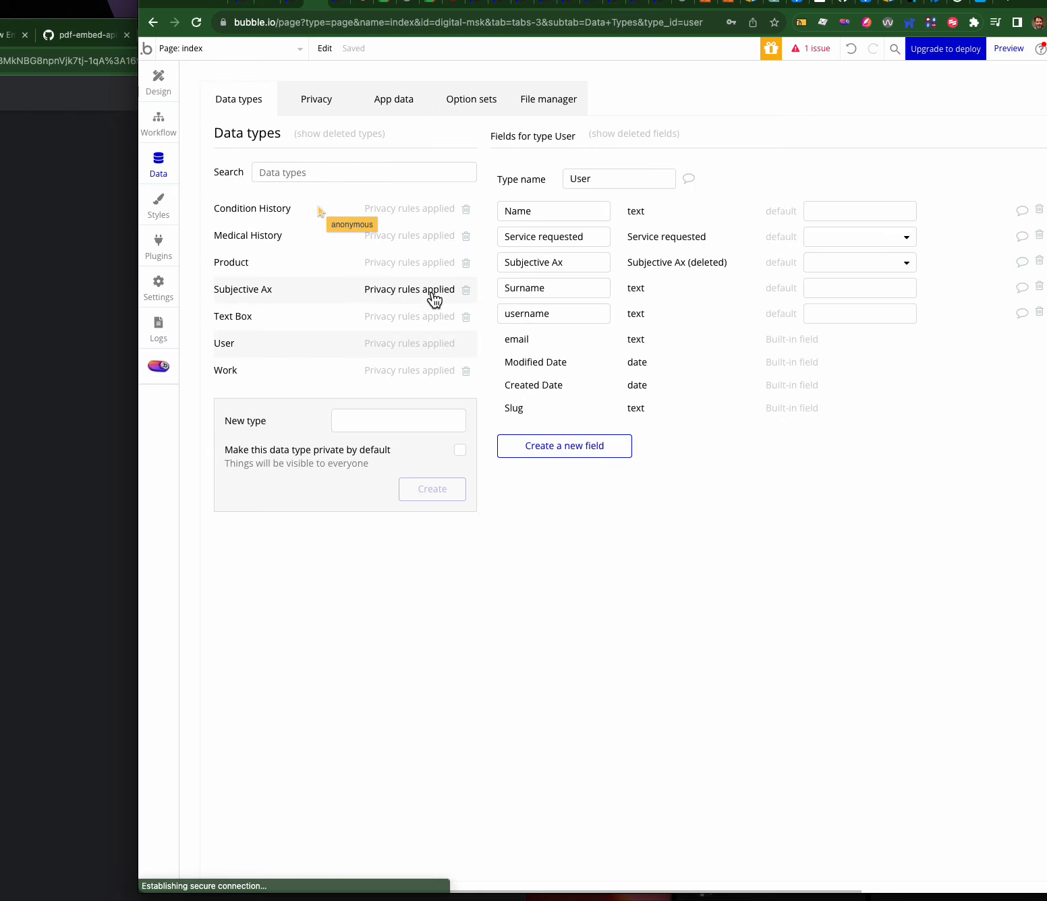
- Add a new User field named 'condition history', correcting typos in the name
{"action": "left_click", "coordinate": [560, 448]}
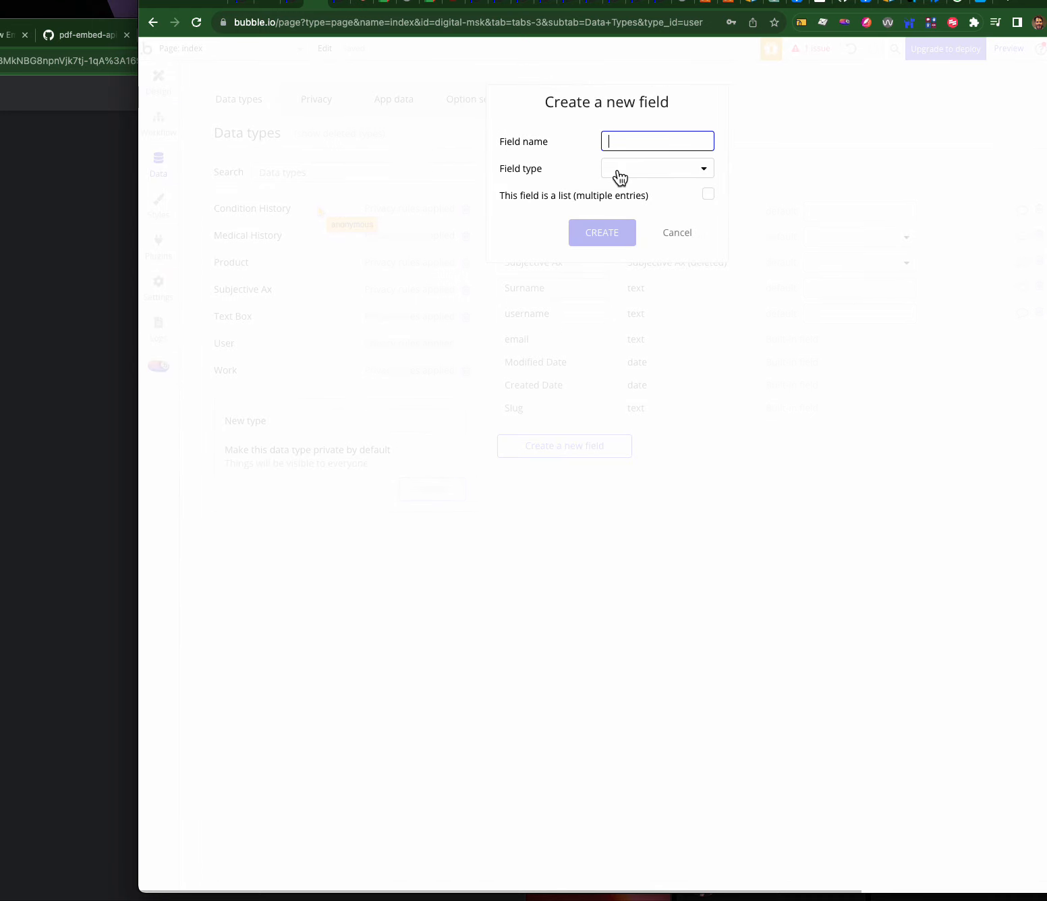
{"action": "type", "text": "condition history"}
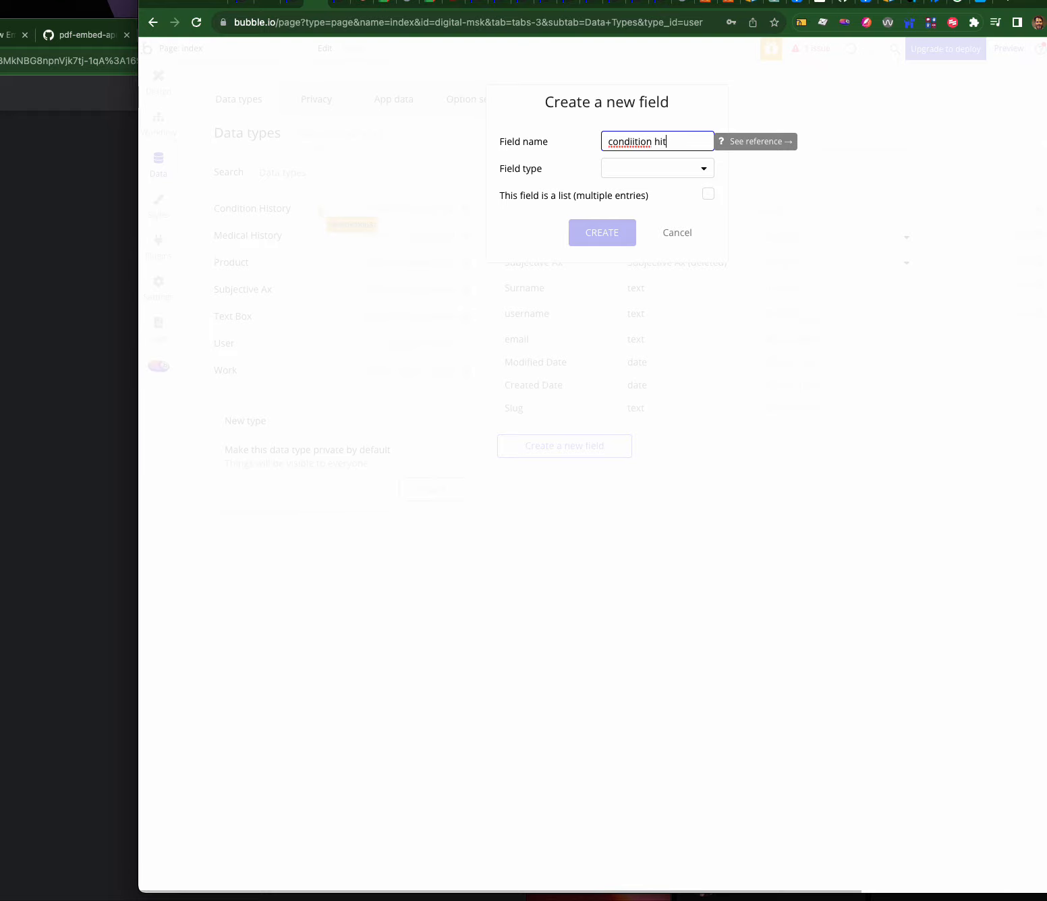
{"action": "left_click", "coordinate": [661, 141]}
{"action": "type", "text": "story"}
{"action": "left_click", "coordinate": [632, 141]}
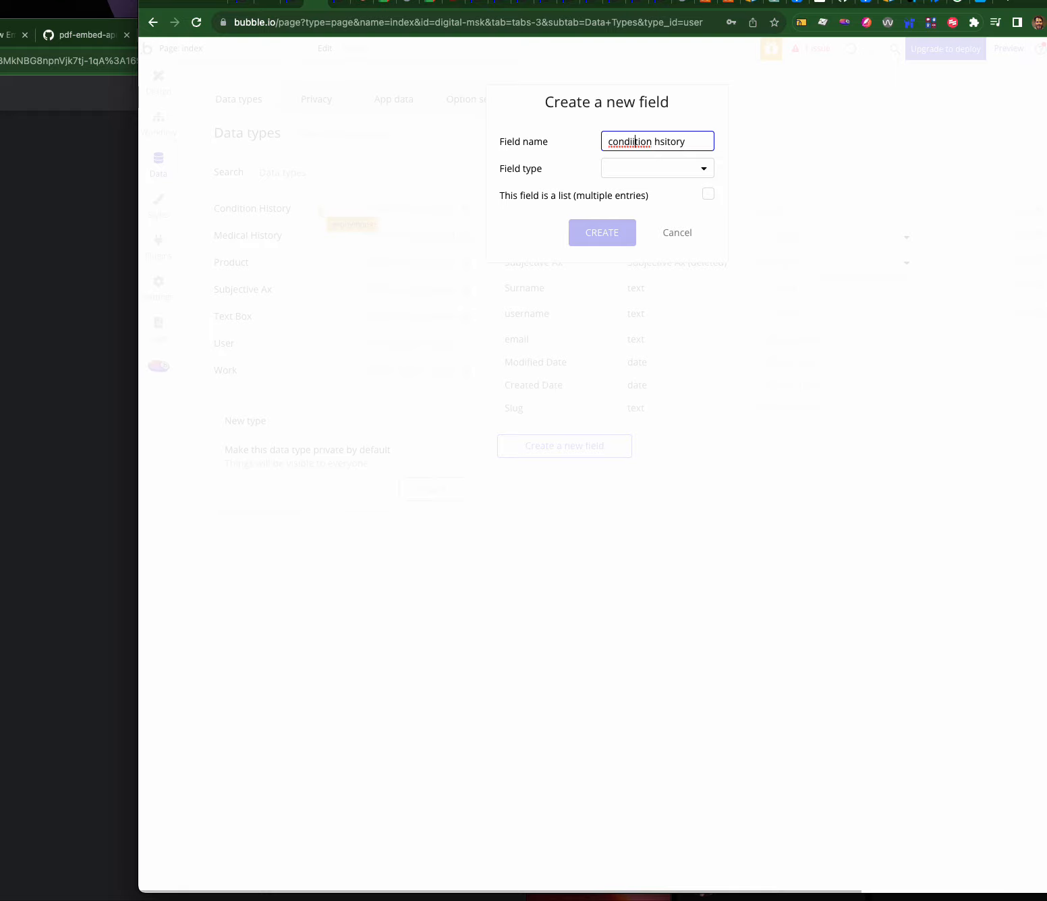
{"action": "key", "text": "BackSpace"}
{"action": "left_click", "coordinate": [663, 141]}
{"action": "key", "text": "BackSpace"}
- Give the field type Condition History, create it, and return to the workflow editor
{"action": "left_click", "coordinate": [631, 169]}
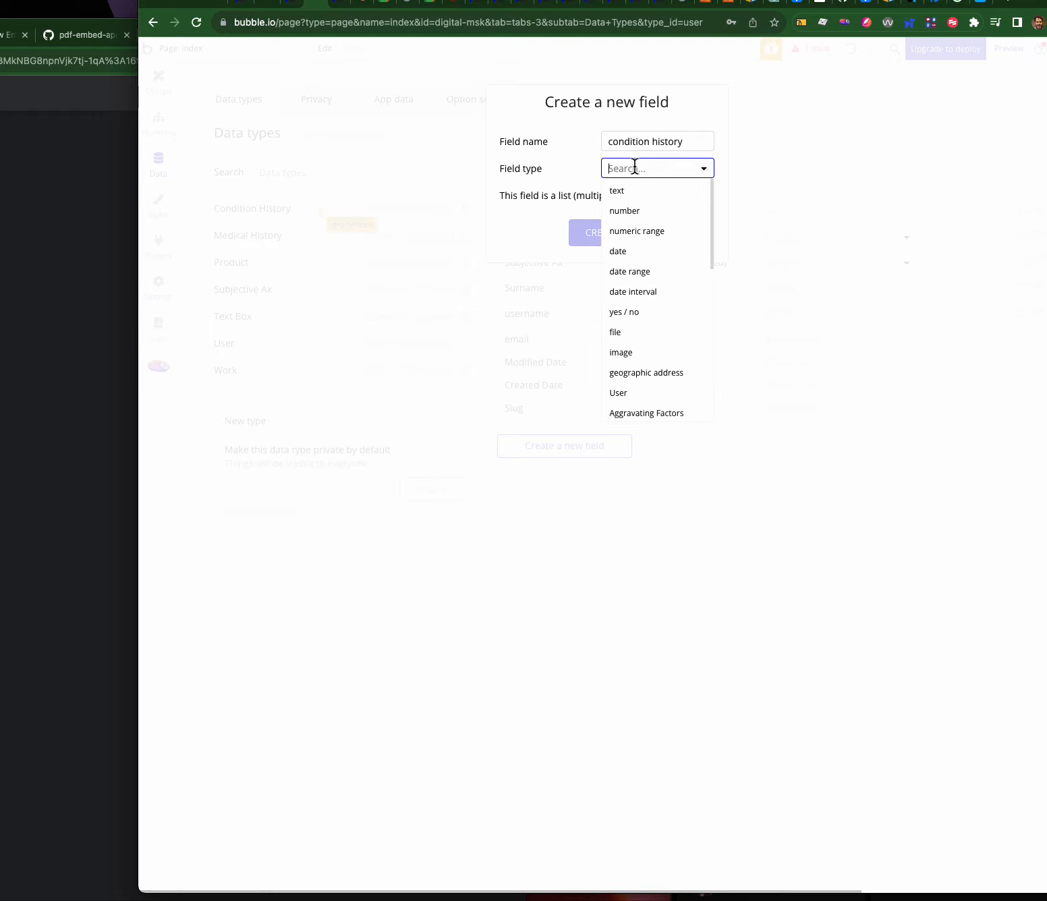
{"action": "type", "text": "co"}
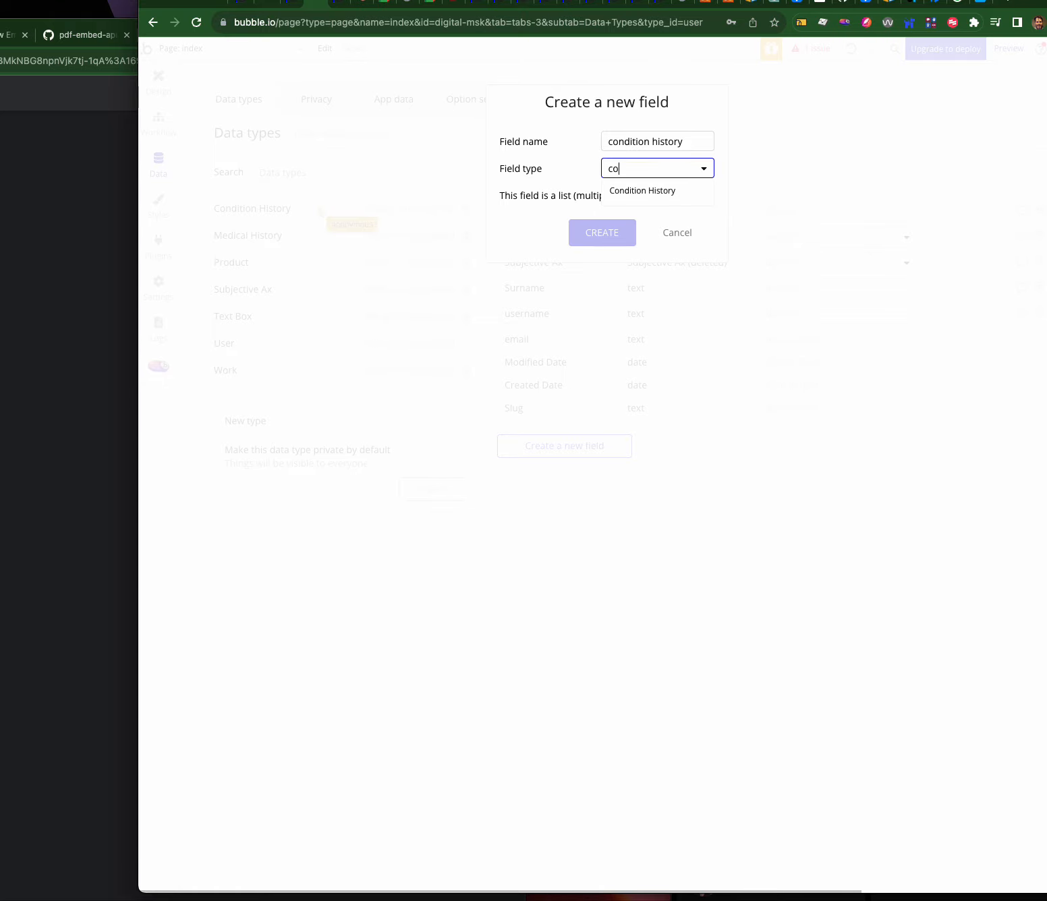
{"action": "left_click", "coordinate": [634, 193]}
{"action": "left_click", "coordinate": [605, 232]}
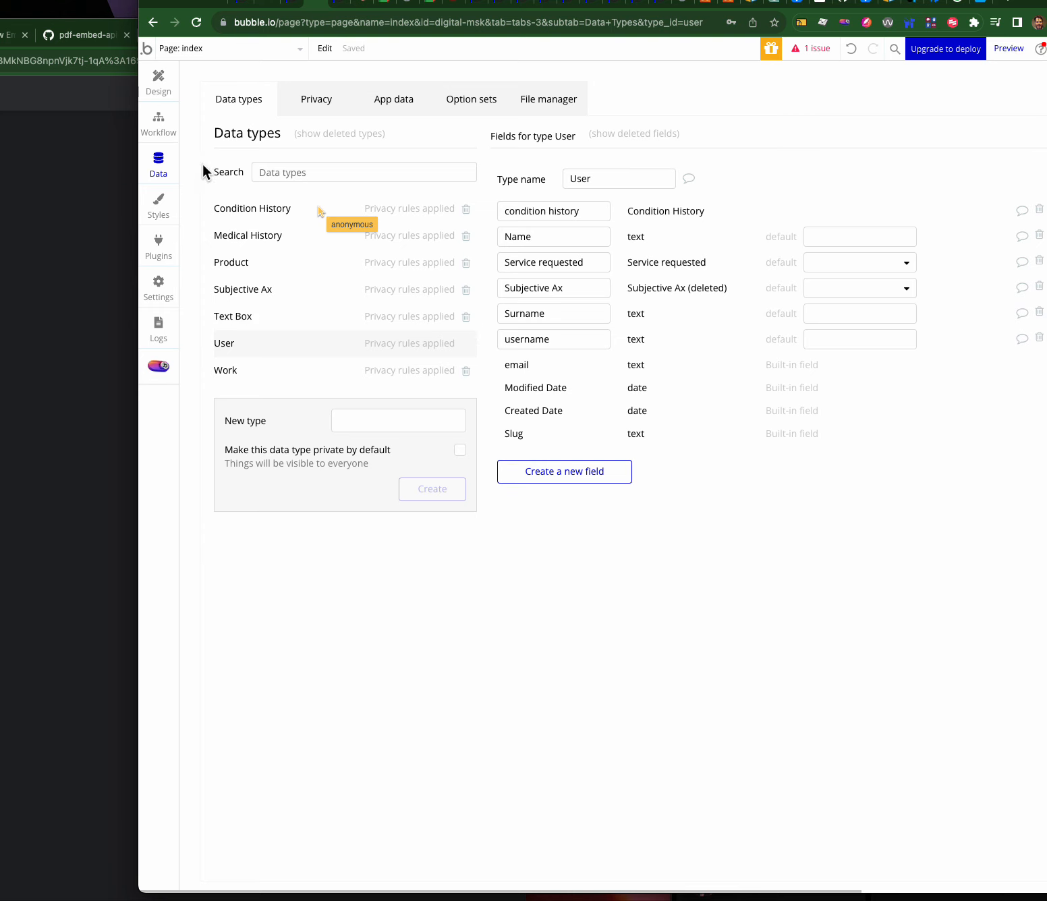
{"action": "left_click", "coordinate": [158, 127]}
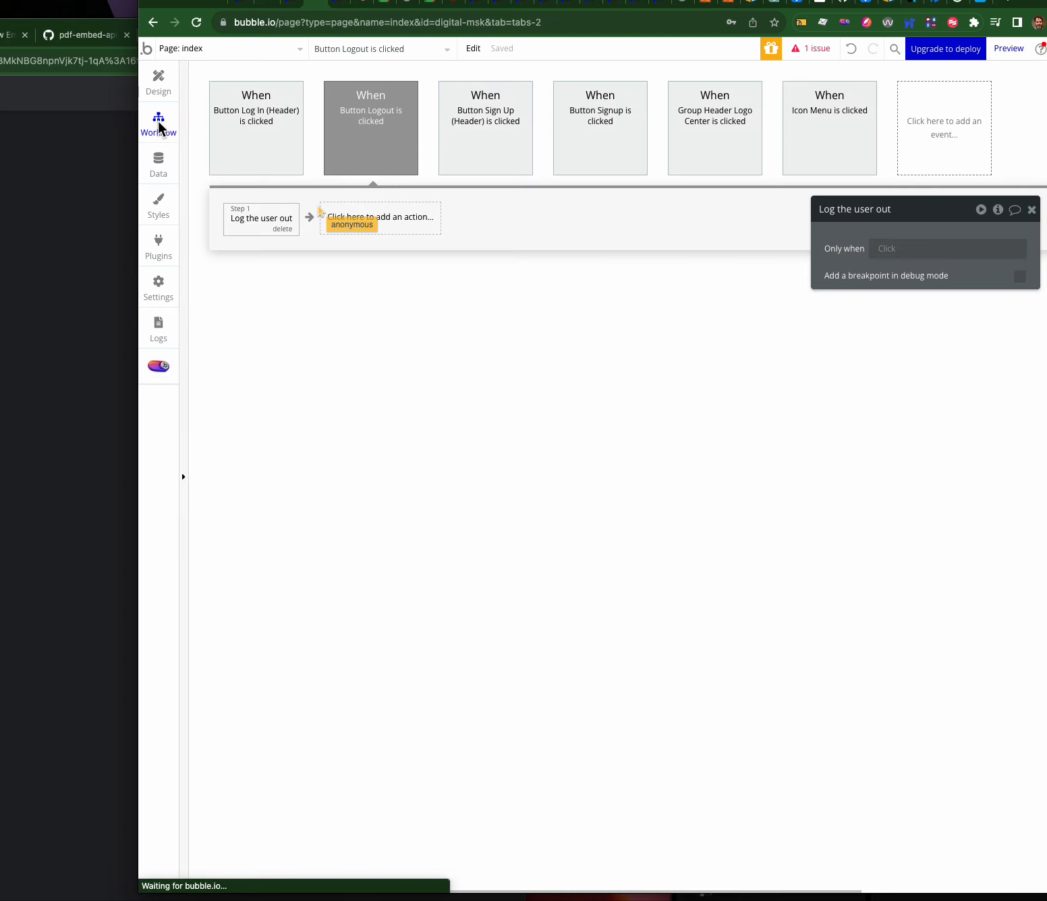
- In the Signup workflow, move Create a new Condition History ahead of Go to page surgery_options
{"action": "left_click", "coordinate": [246, 118]}
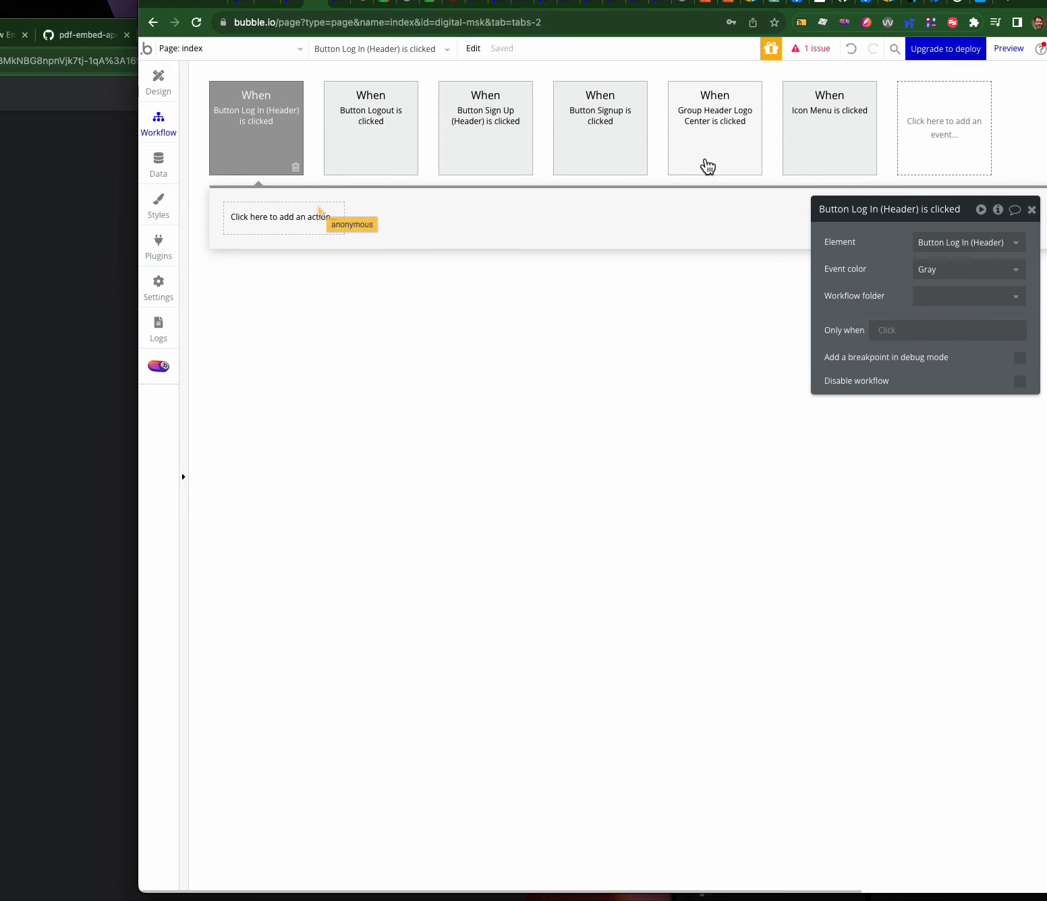
{"action": "left_click", "coordinate": [165, 95]}
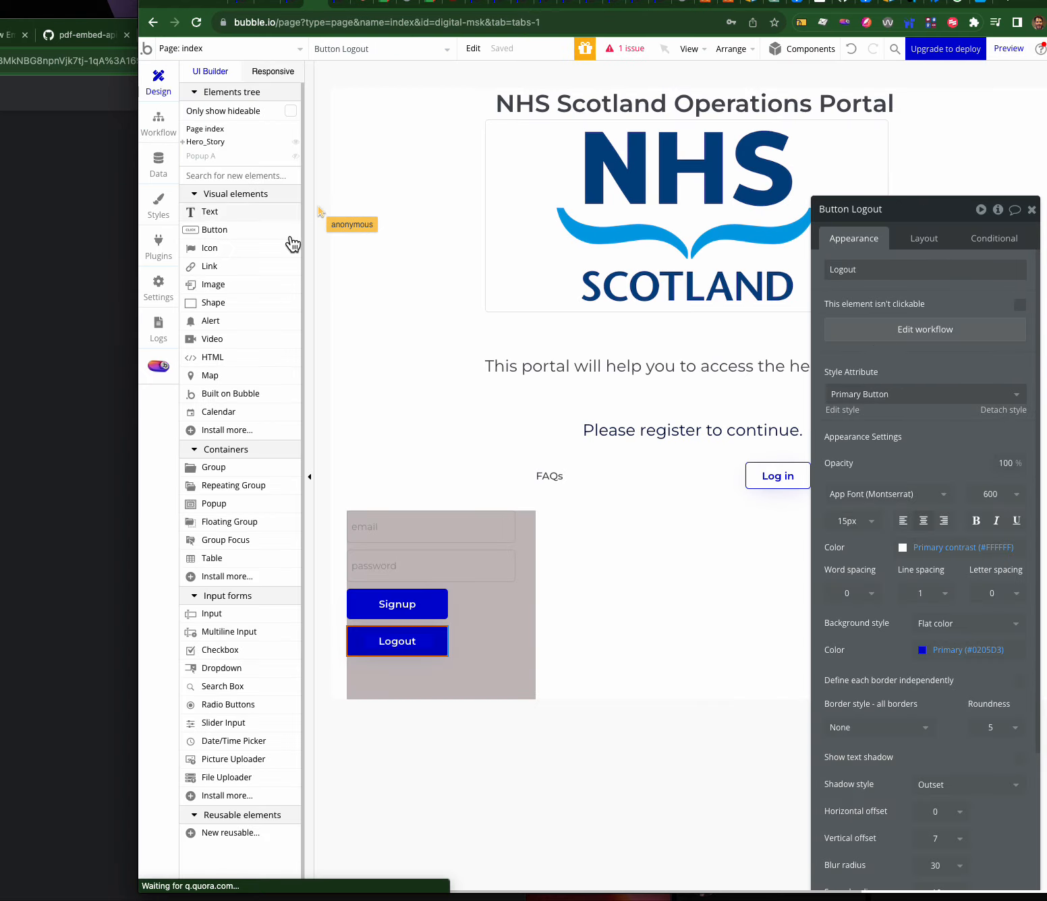
{"action": "left_click", "coordinate": [388, 602]}
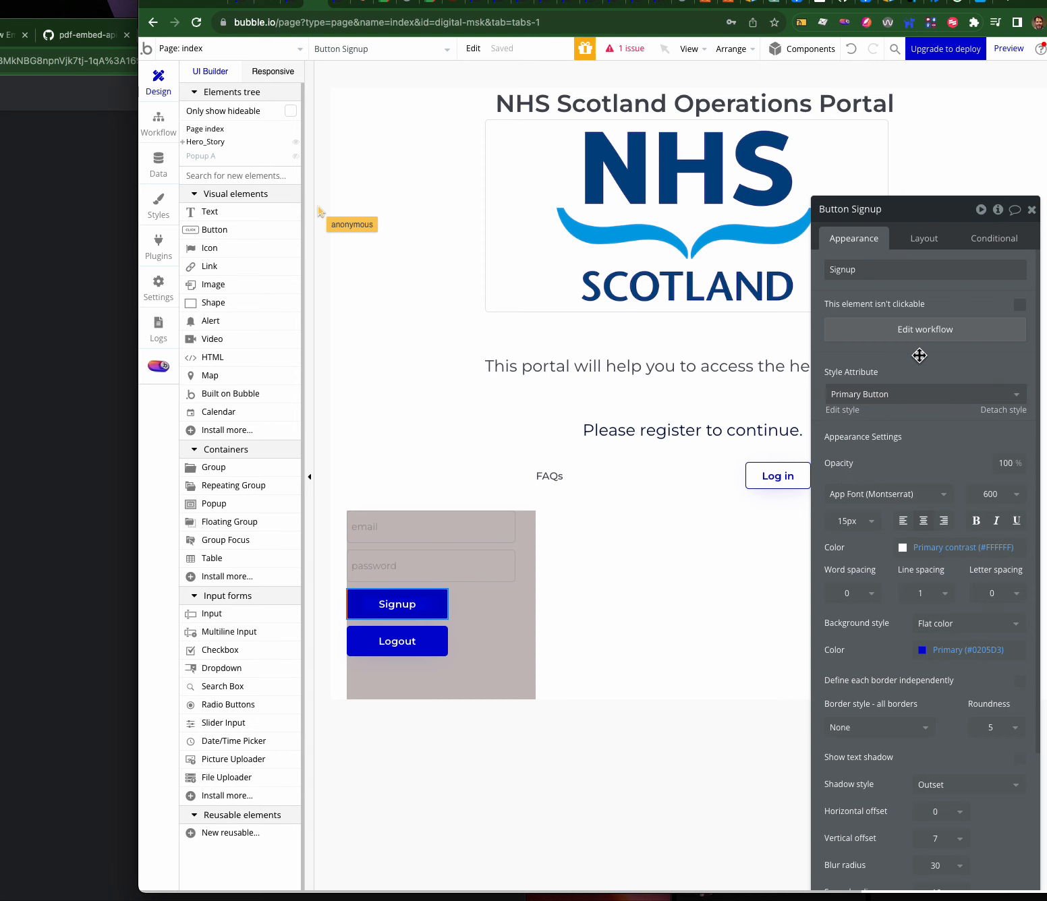
{"action": "left_click", "coordinate": [961, 331]}
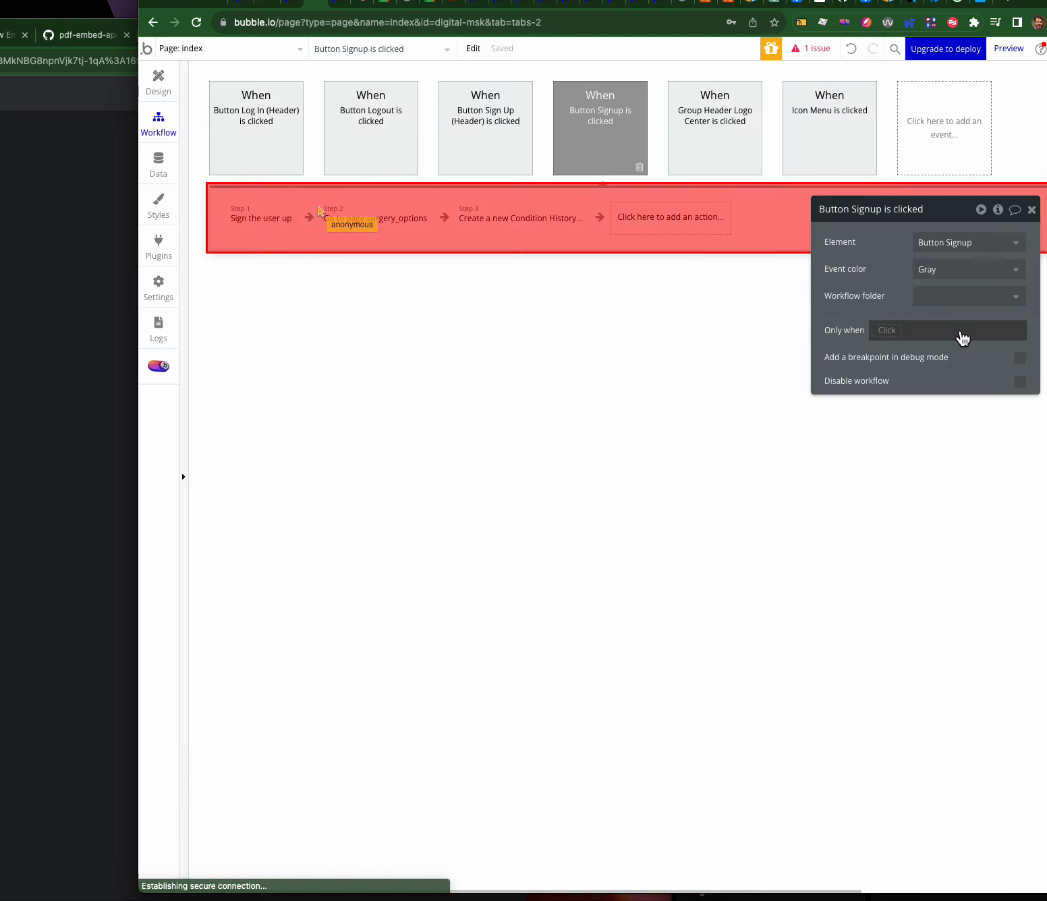
{"action": "left_click", "coordinate": [252, 225]}
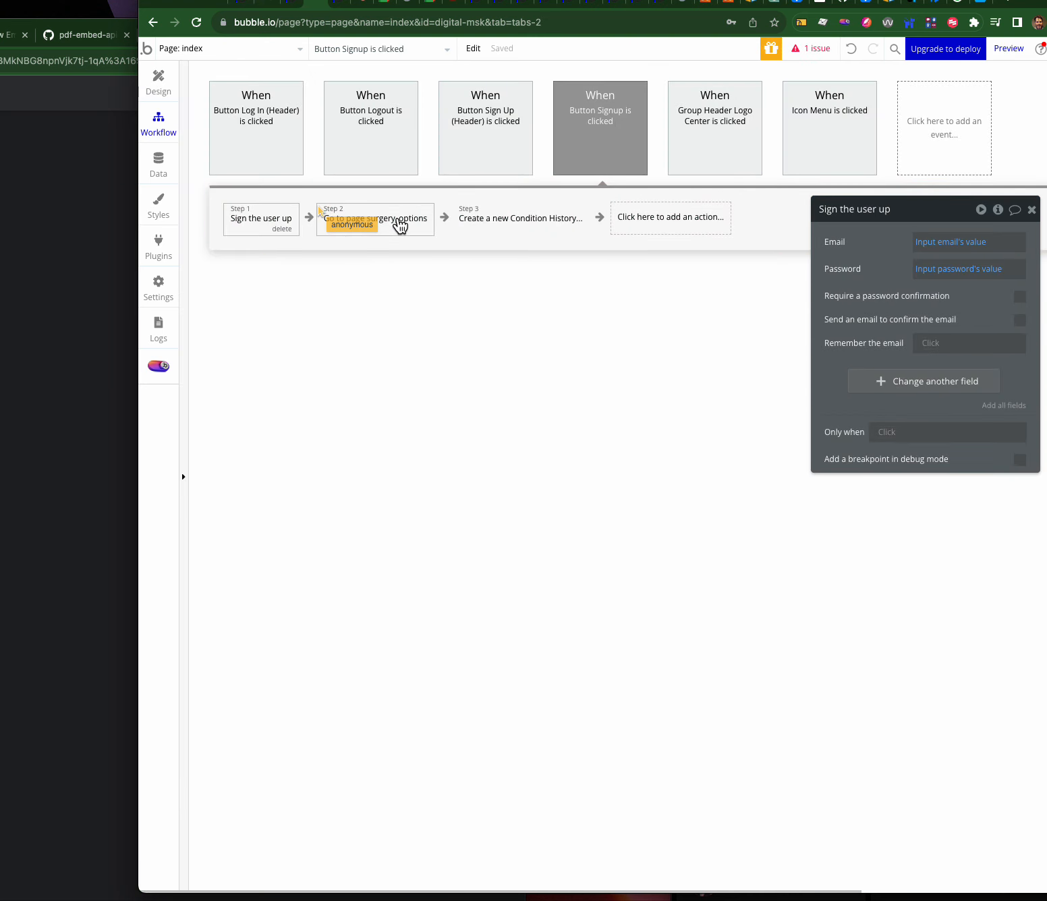
{"action": "left_click", "coordinate": [519, 213]}
{"action": "left_click_drag", "start_coordinate": [518, 213], "coordinate": [393, 214]}
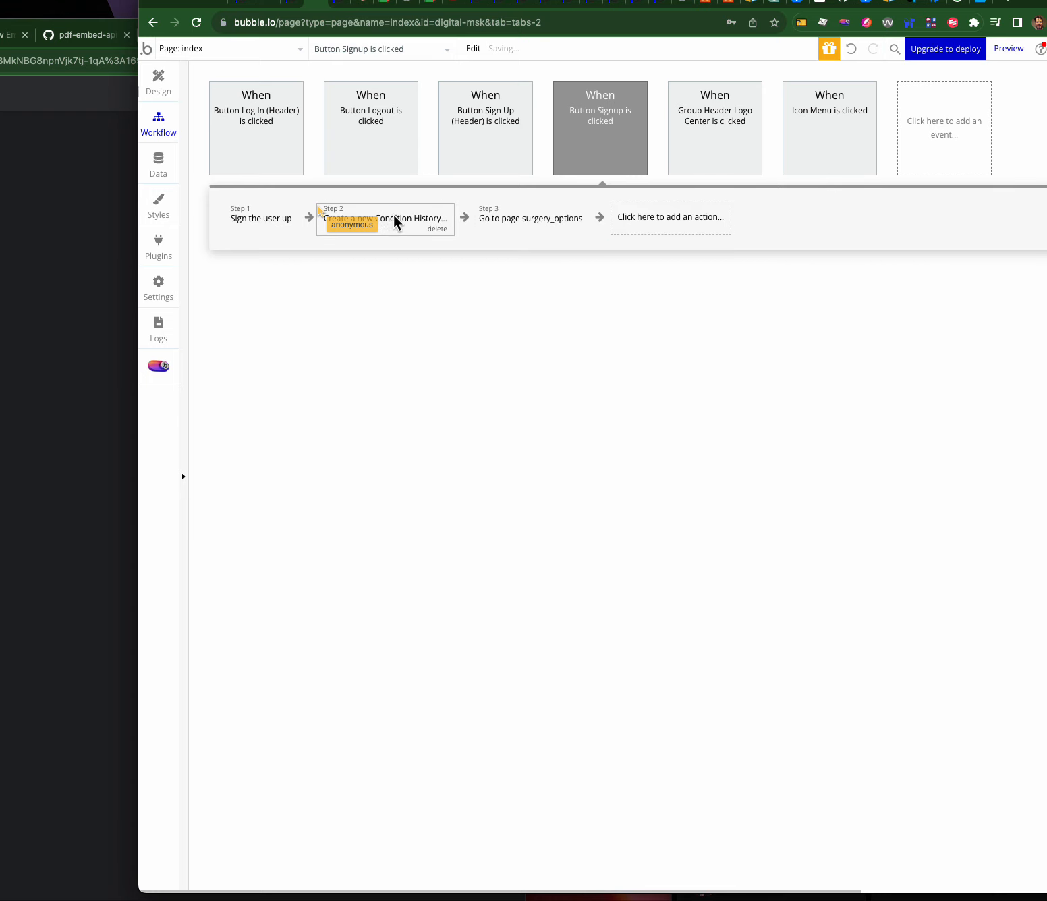
{"action": "left_click", "coordinate": [402, 217]}
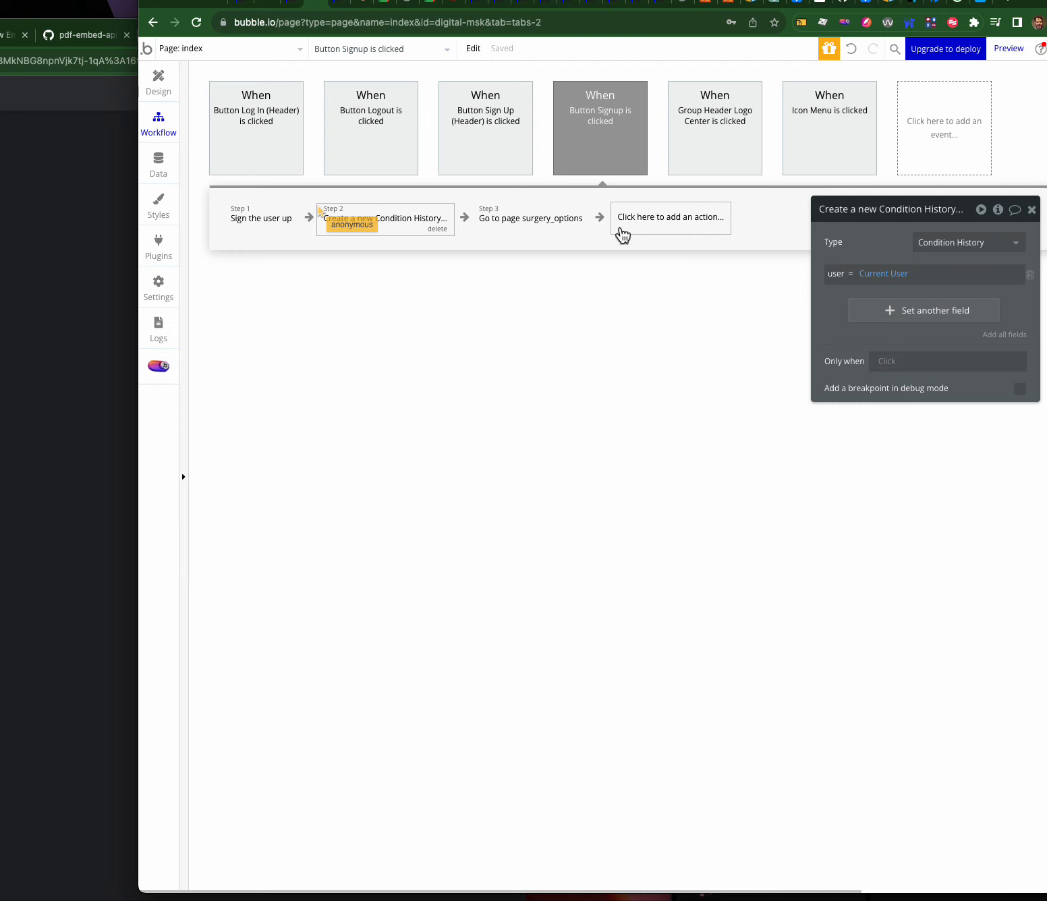
- Insert a step before the redirect that sets the current user's condition history to step 2's result
{"action": "right_click", "coordinate": [521, 226]}
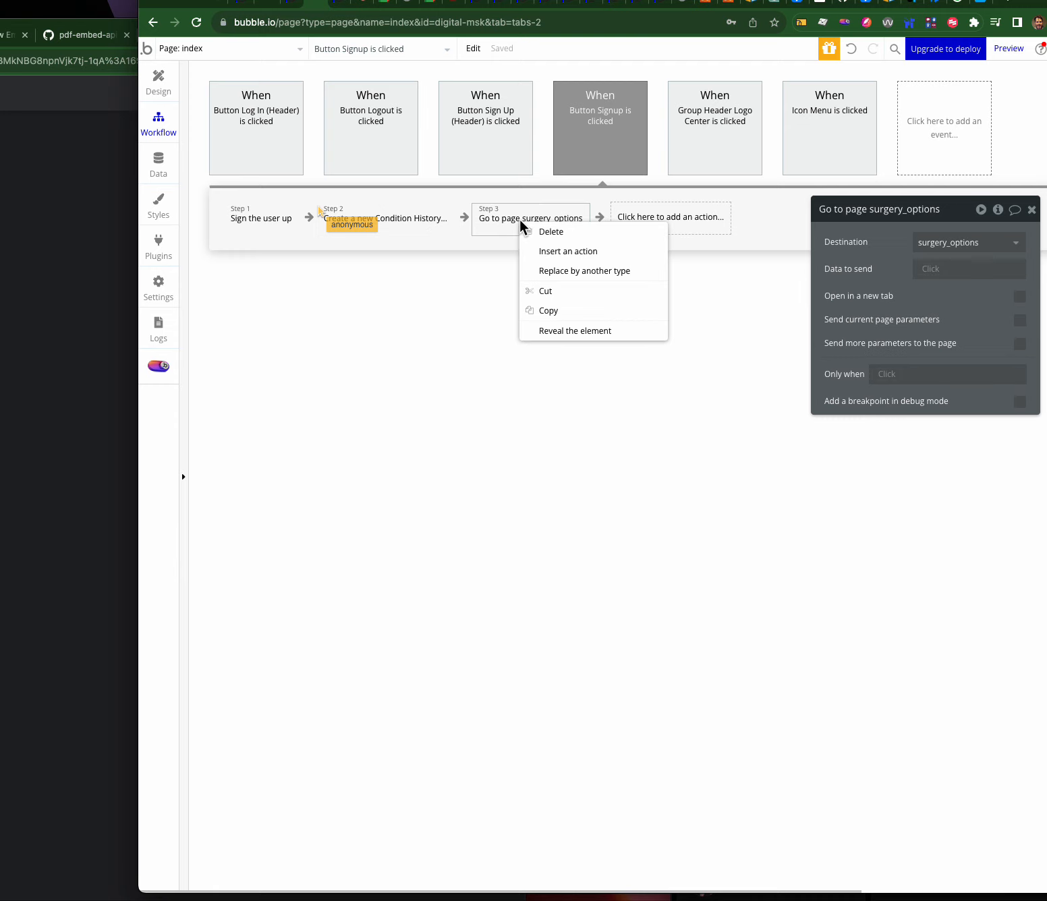
{"action": "left_click", "coordinate": [541, 250]}
{"action": "mouse_move", "coordinate": [518, 296]}
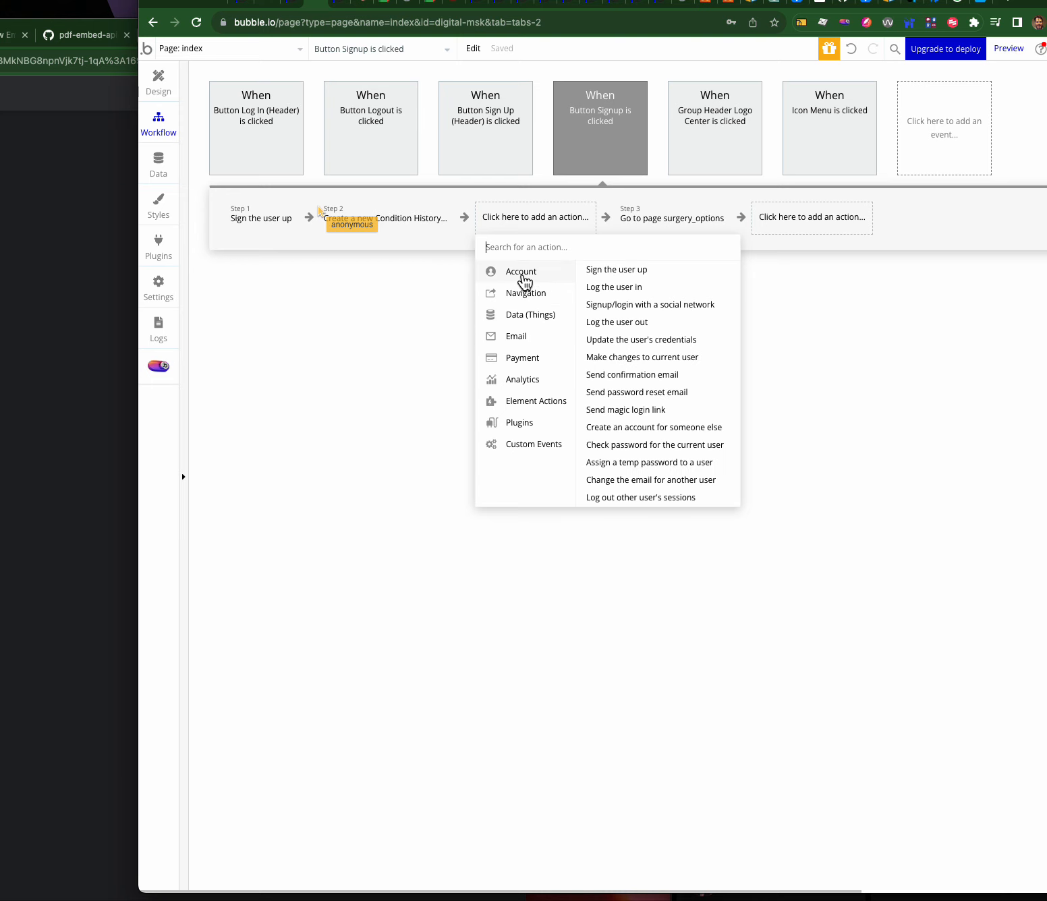
{"action": "left_click", "coordinate": [614, 364]}
{"action": "left_click", "coordinate": [881, 263]}
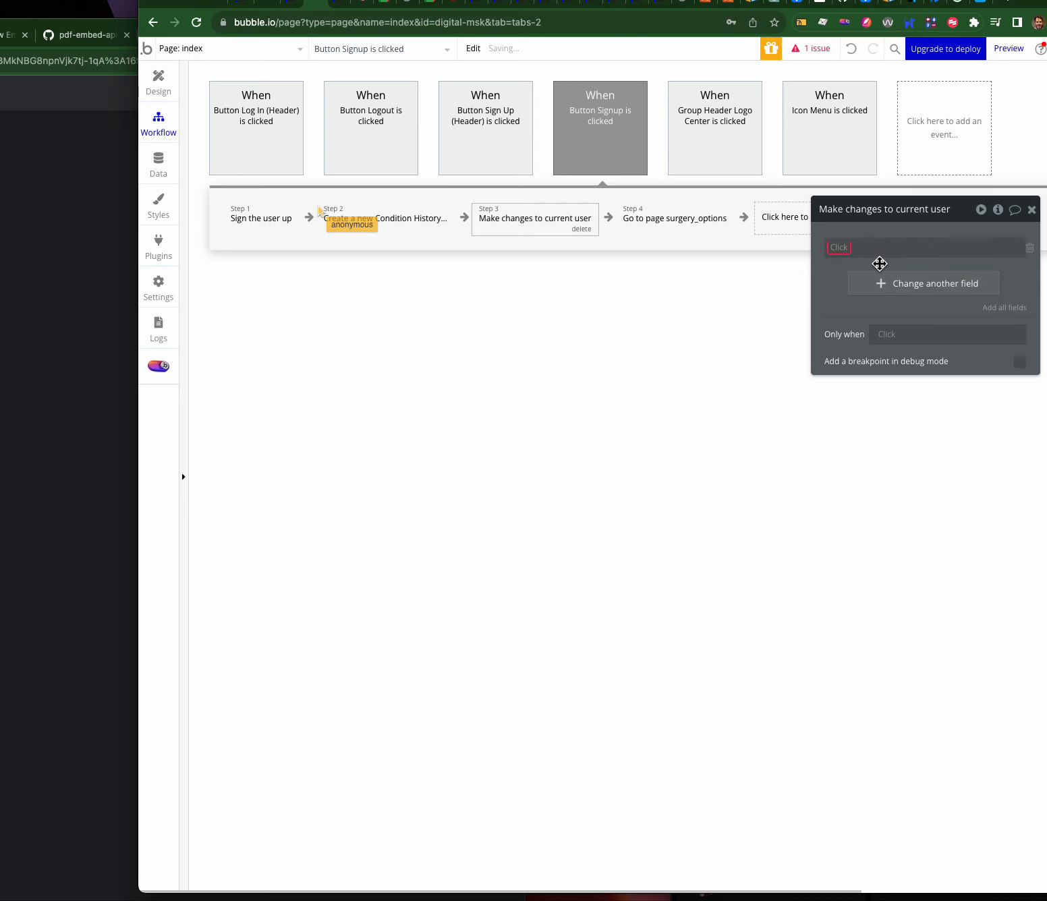
{"action": "left_click", "coordinate": [843, 250]}
{"action": "left_click", "coordinate": [855, 266]}
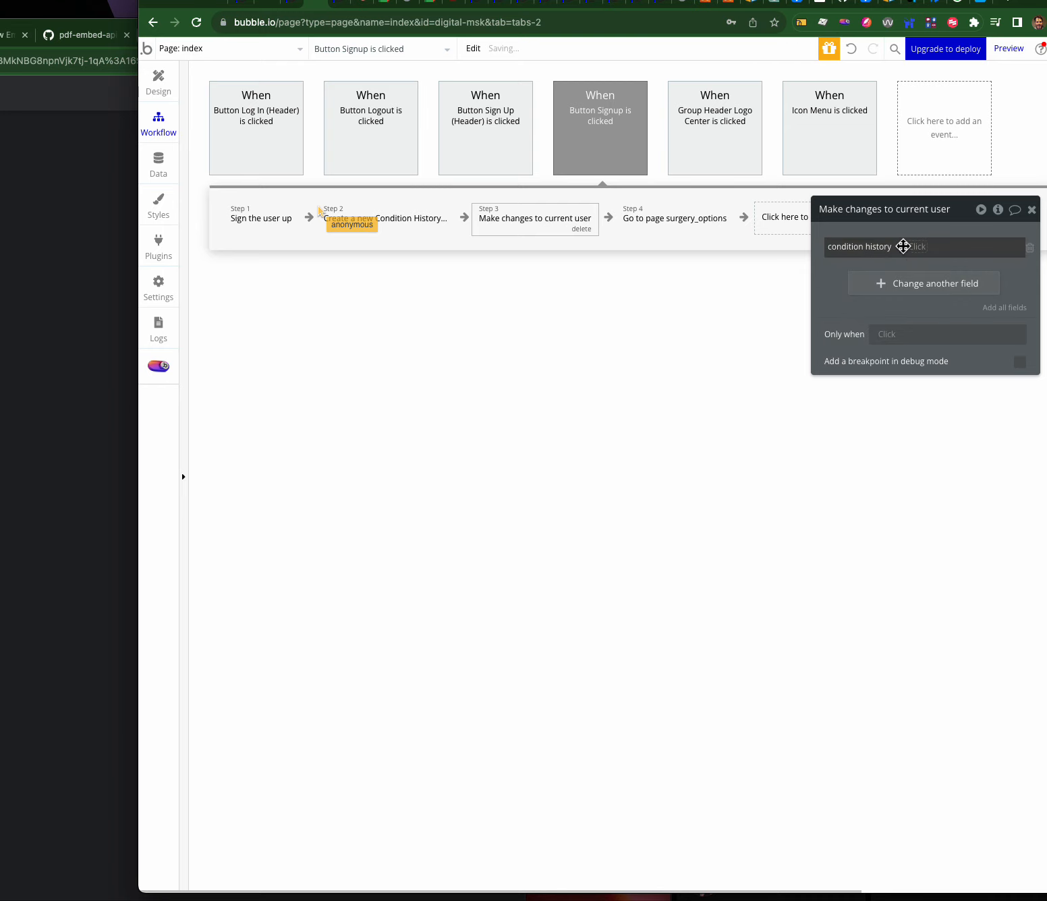
{"action": "left_click", "coordinate": [914, 247]}
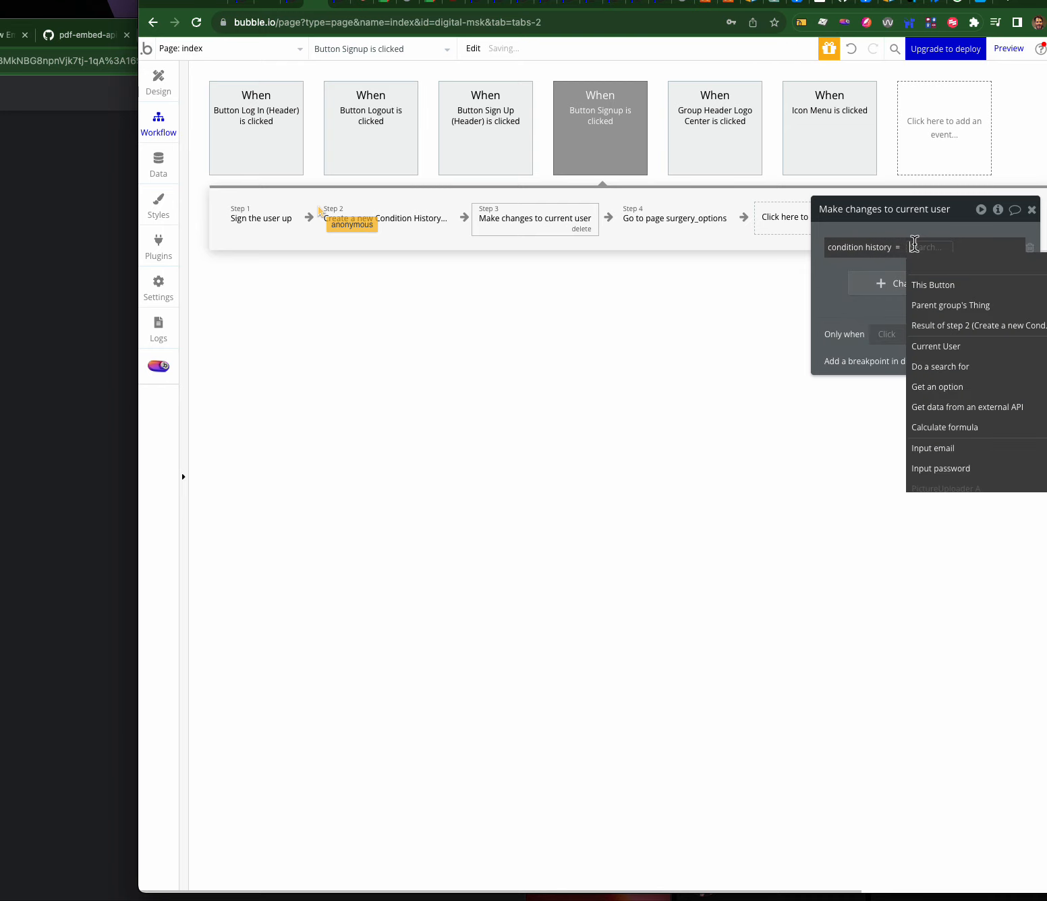
{"action": "left_click", "coordinate": [931, 327]}
- Review each Signup workflow step, then bring up the app's page list
{"action": "left_click", "coordinate": [285, 233]}
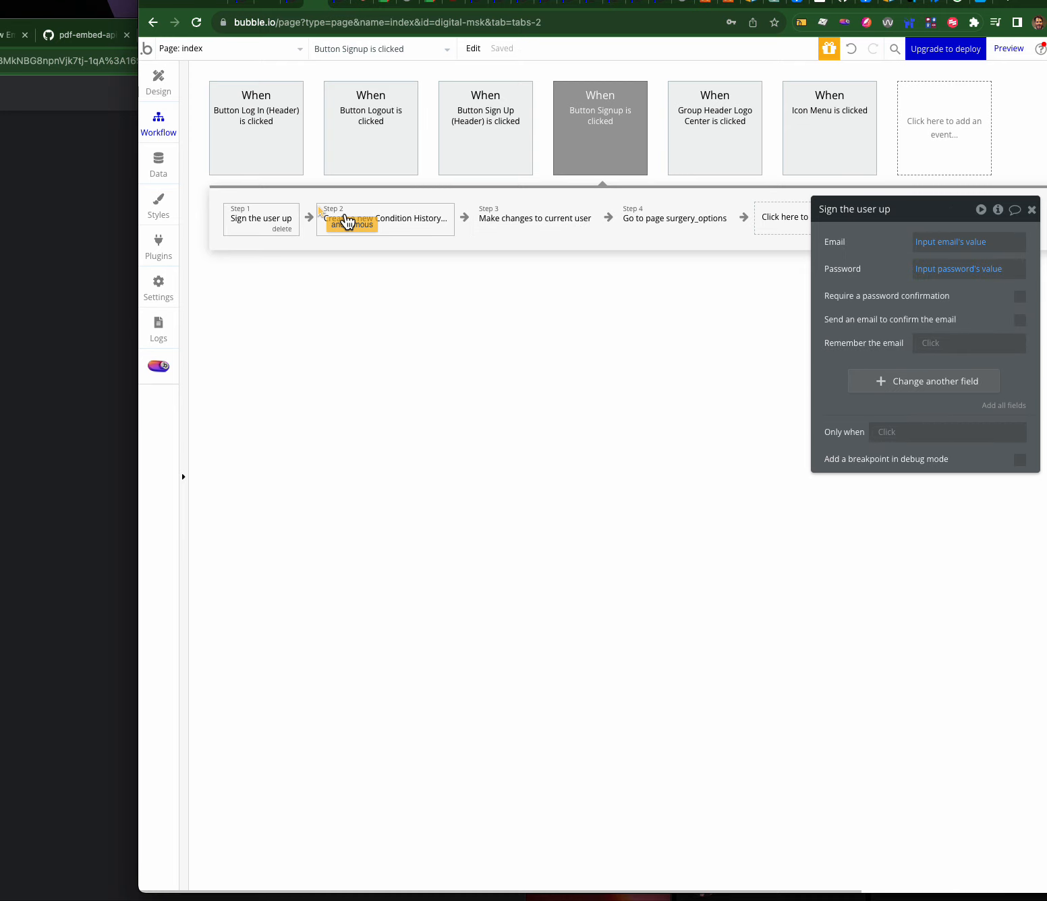
{"action": "left_click", "coordinate": [407, 222]}
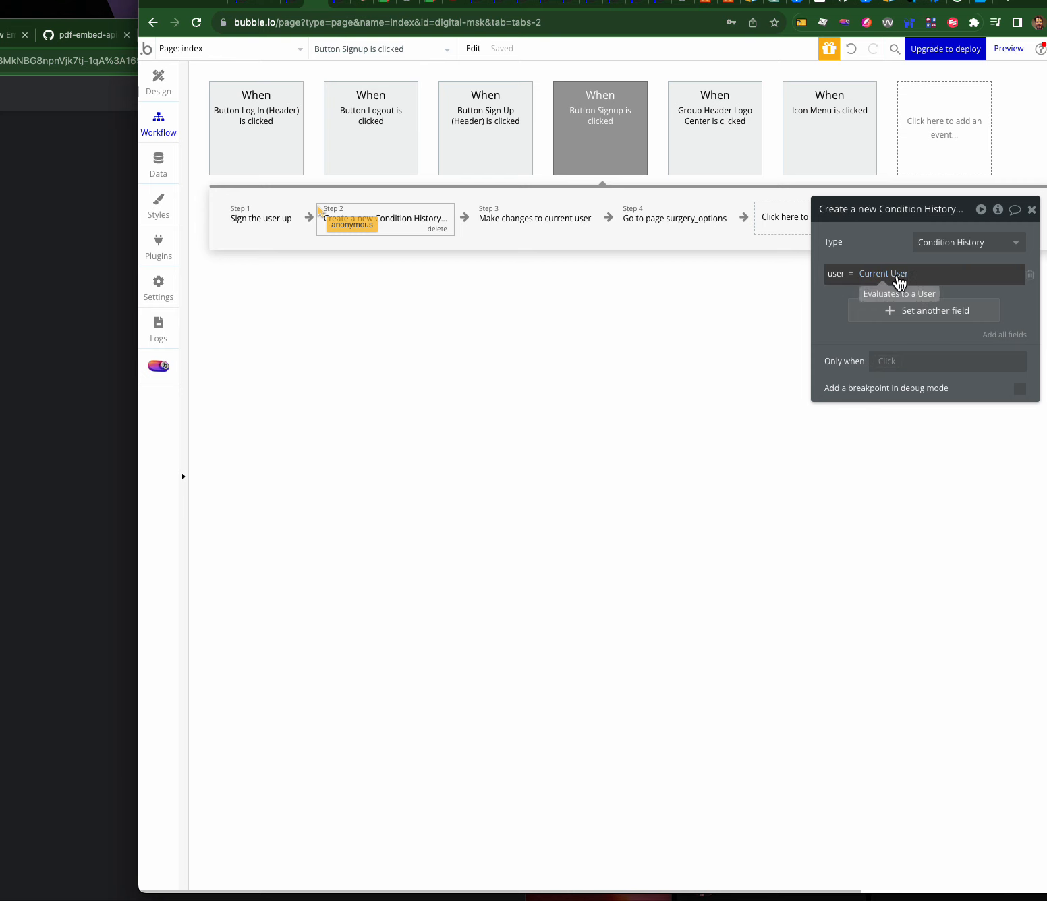
{"action": "left_click", "coordinate": [518, 218]}
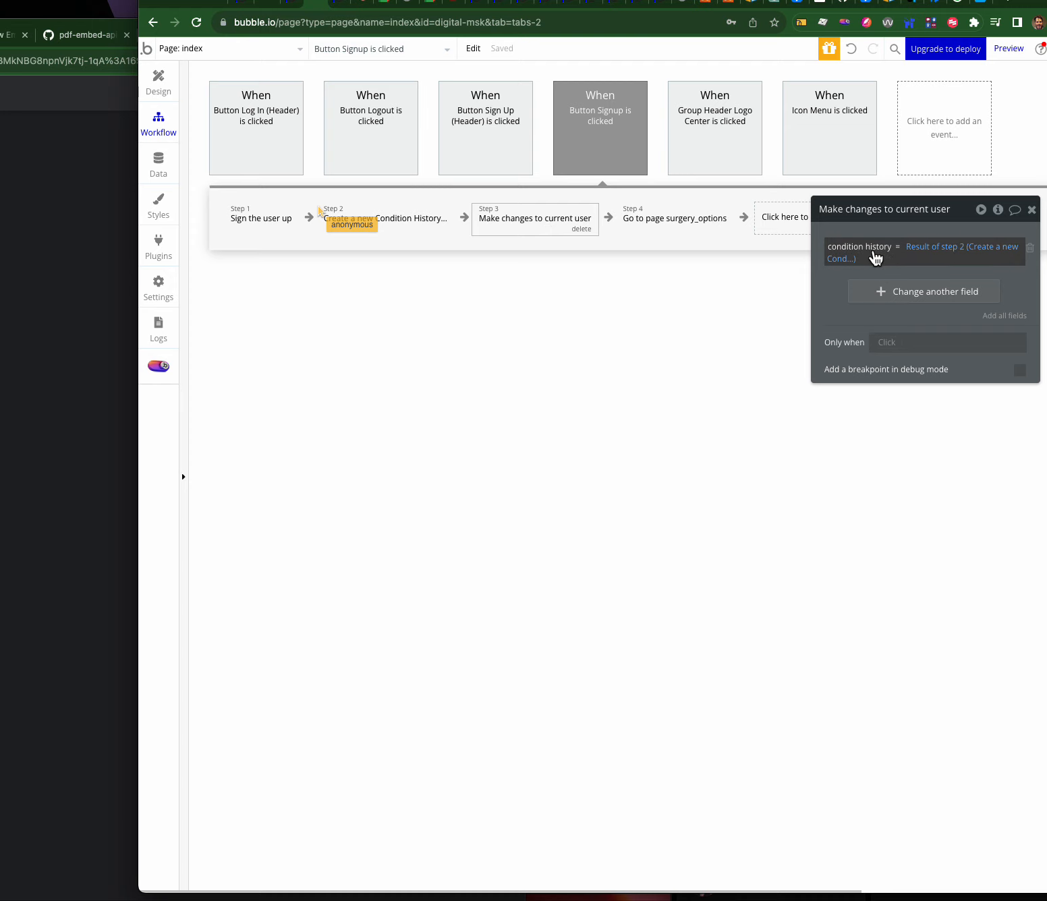
{"action": "left_click", "coordinate": [701, 226]}
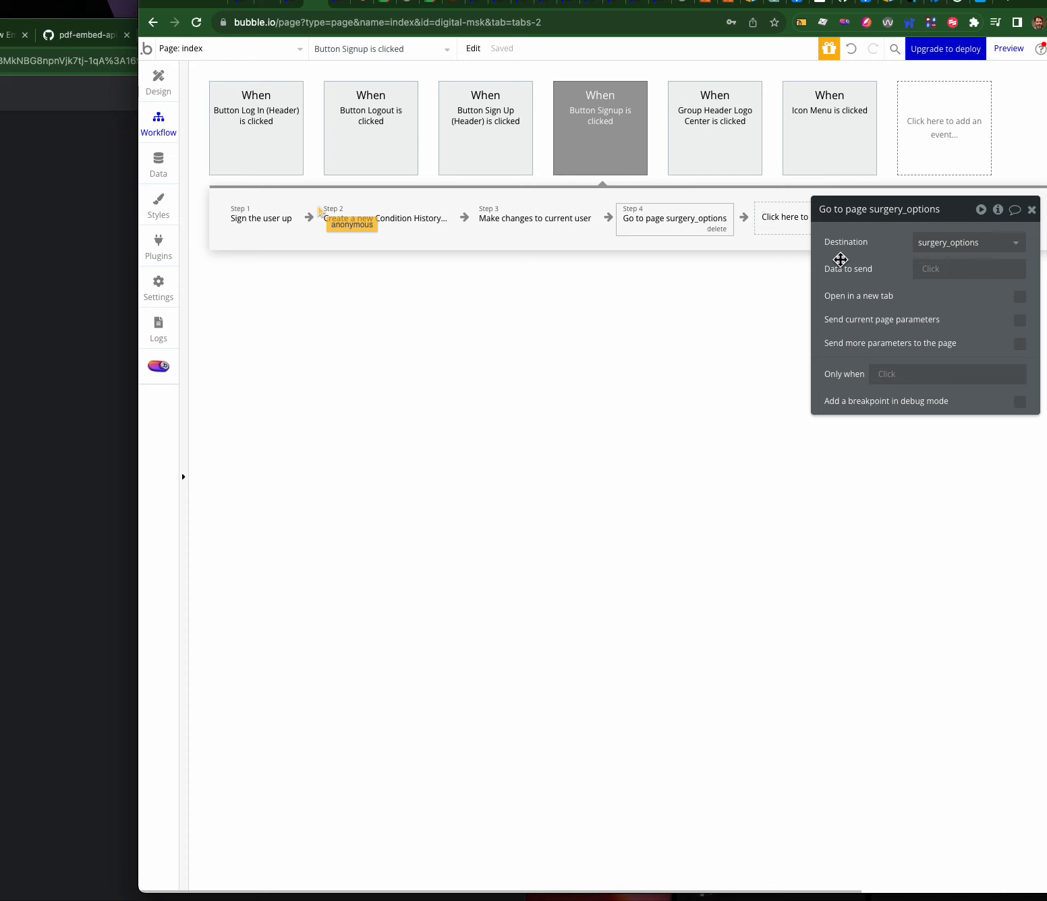
{"action": "left_click", "coordinate": [229, 54]}
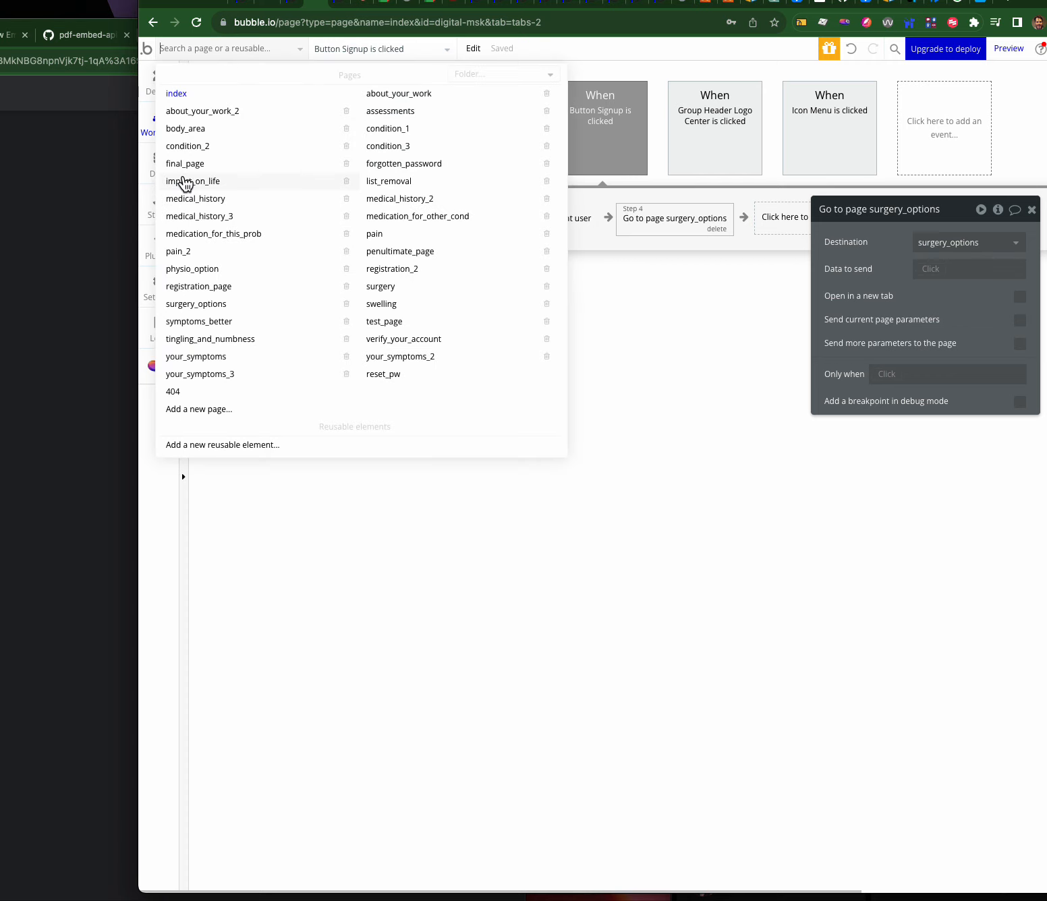
- Check the surgery_options CONDITION 1 workflow, then show the condition_1 page design
{"action": "left_click", "coordinate": [213, 305]}
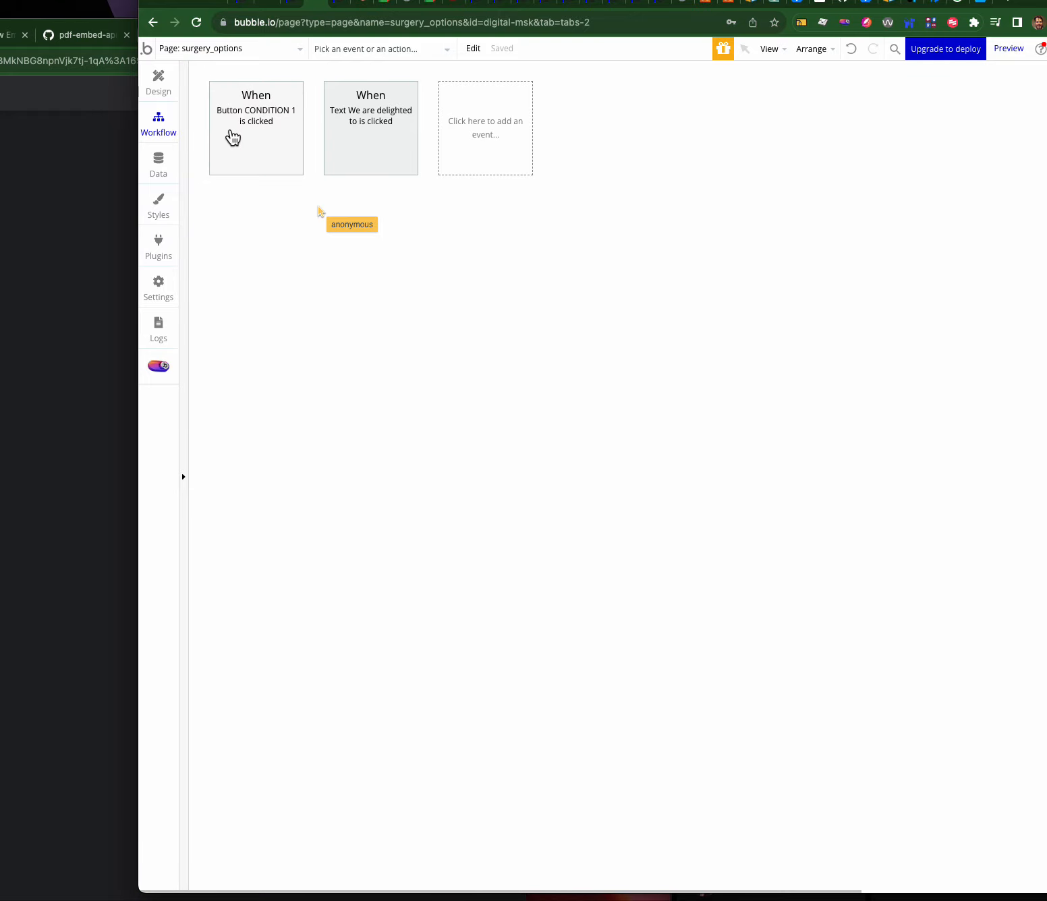
{"action": "left_click", "coordinate": [232, 138]}
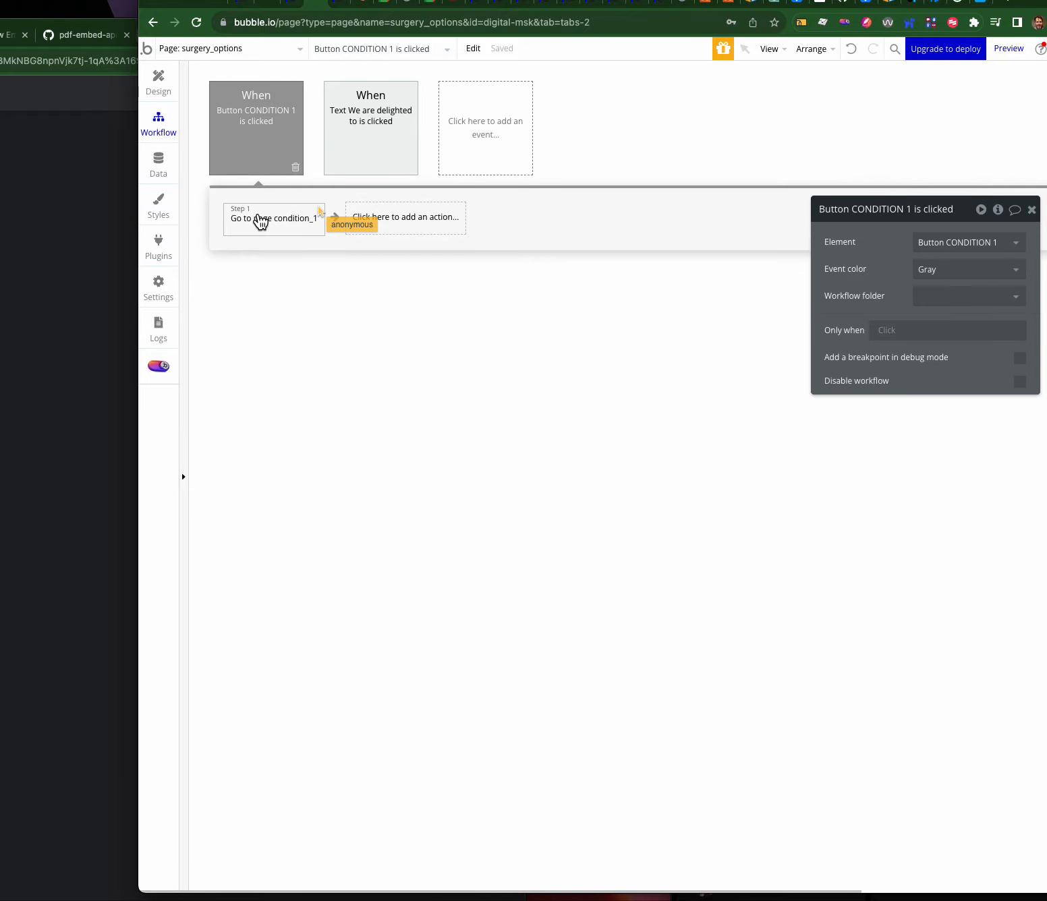
{"action": "left_click", "coordinate": [232, 51]}
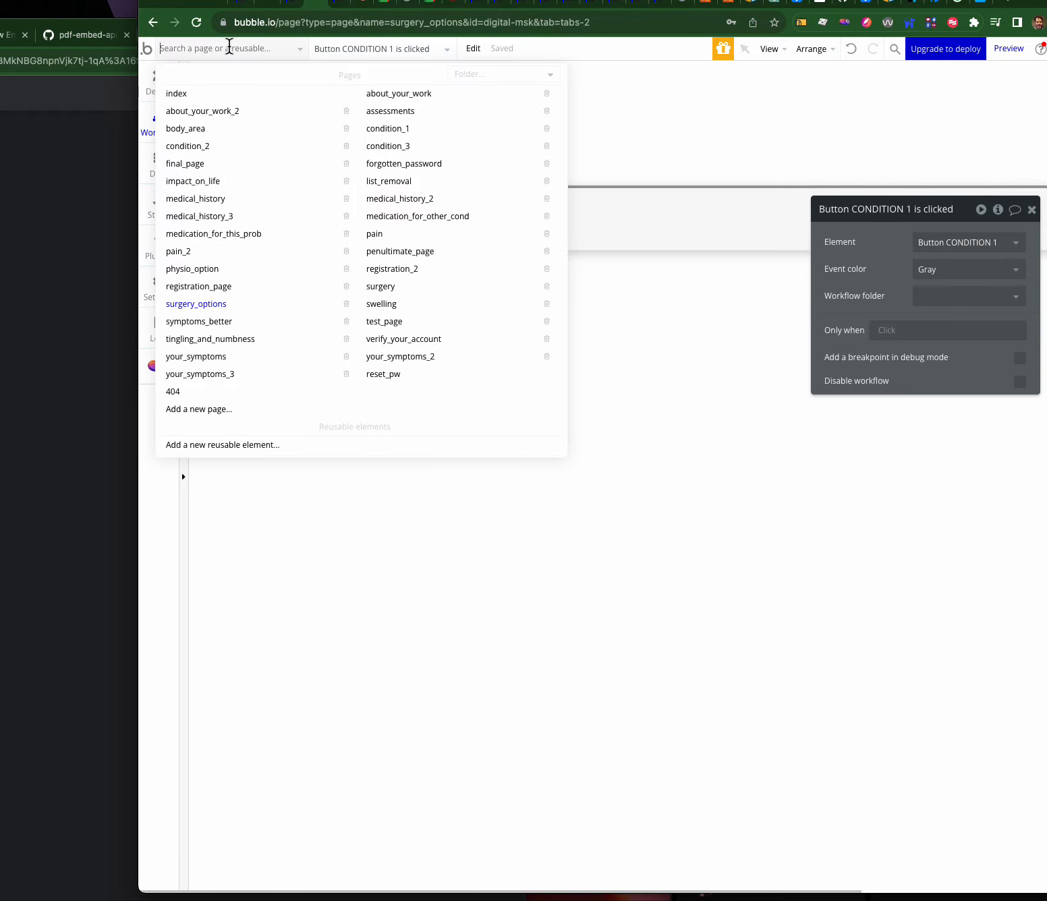
{"action": "left_click", "coordinate": [403, 143]}
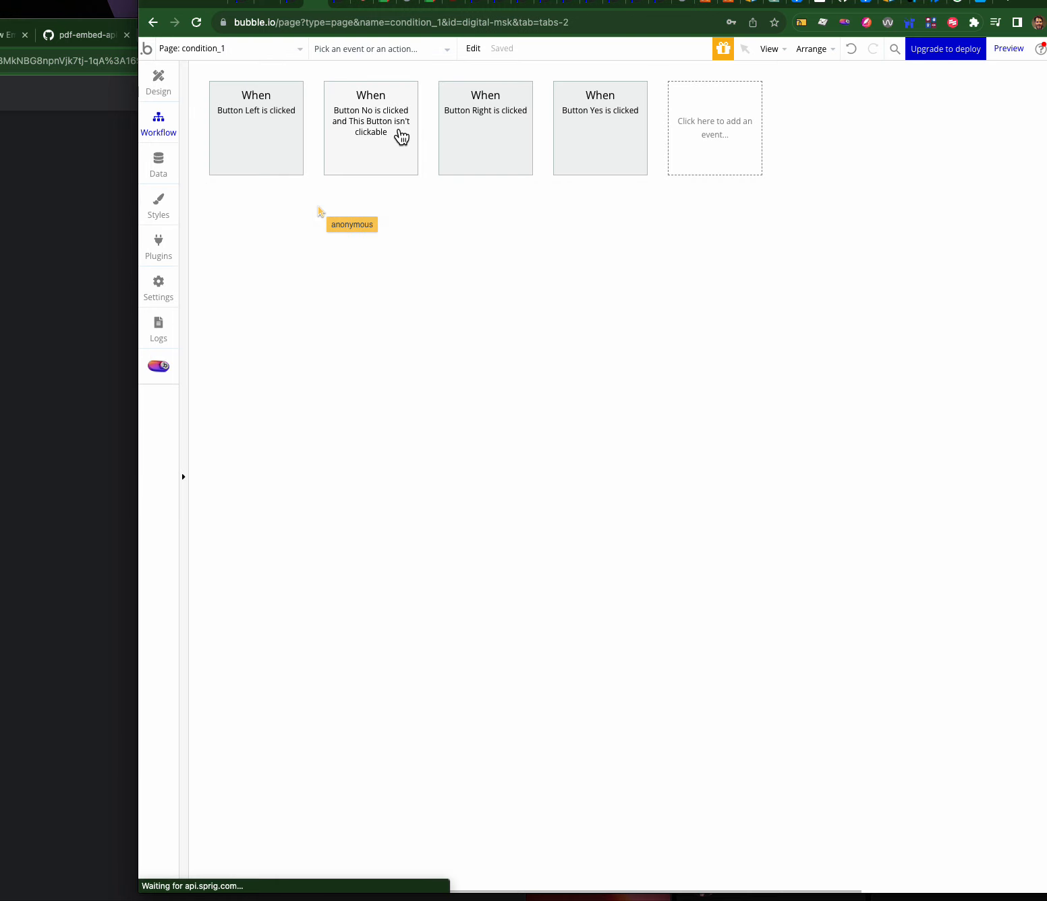
{"action": "left_click", "coordinate": [160, 95]}
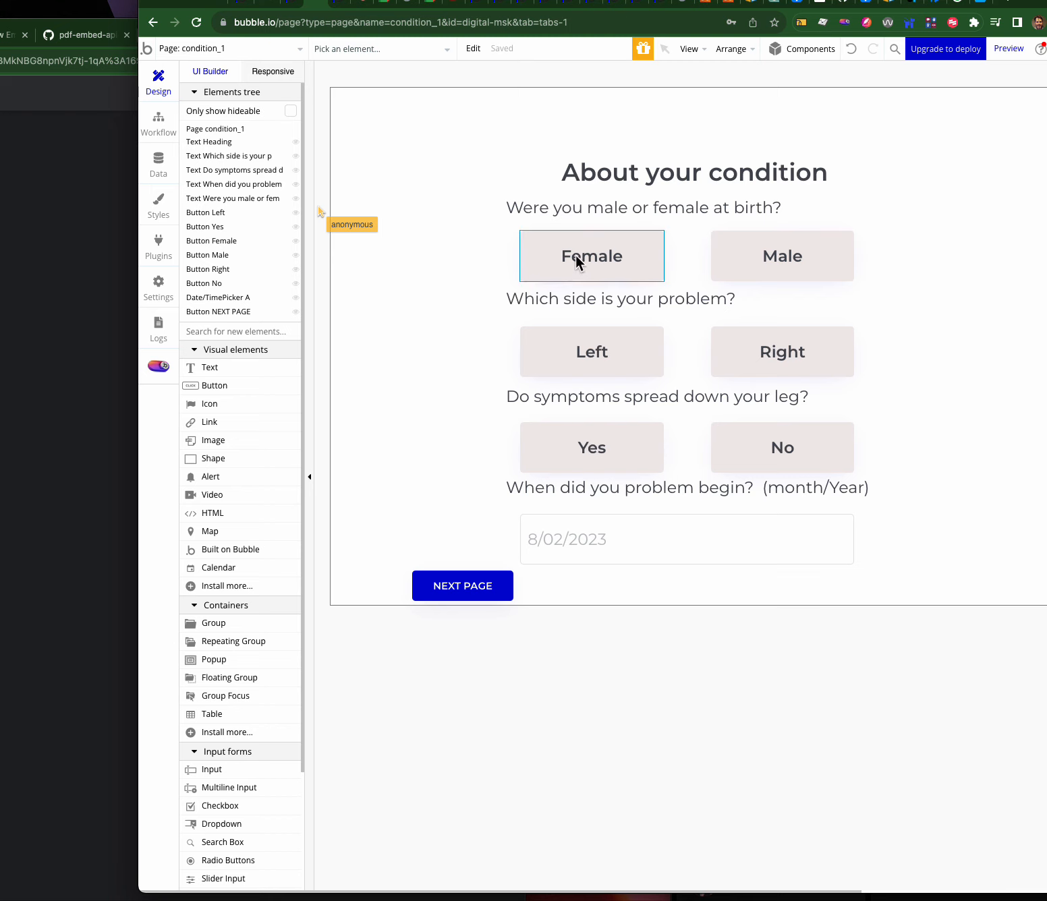
- Create a click workflow for the Female button on condition_1
{"action": "left_click", "coordinate": [654, 258]}
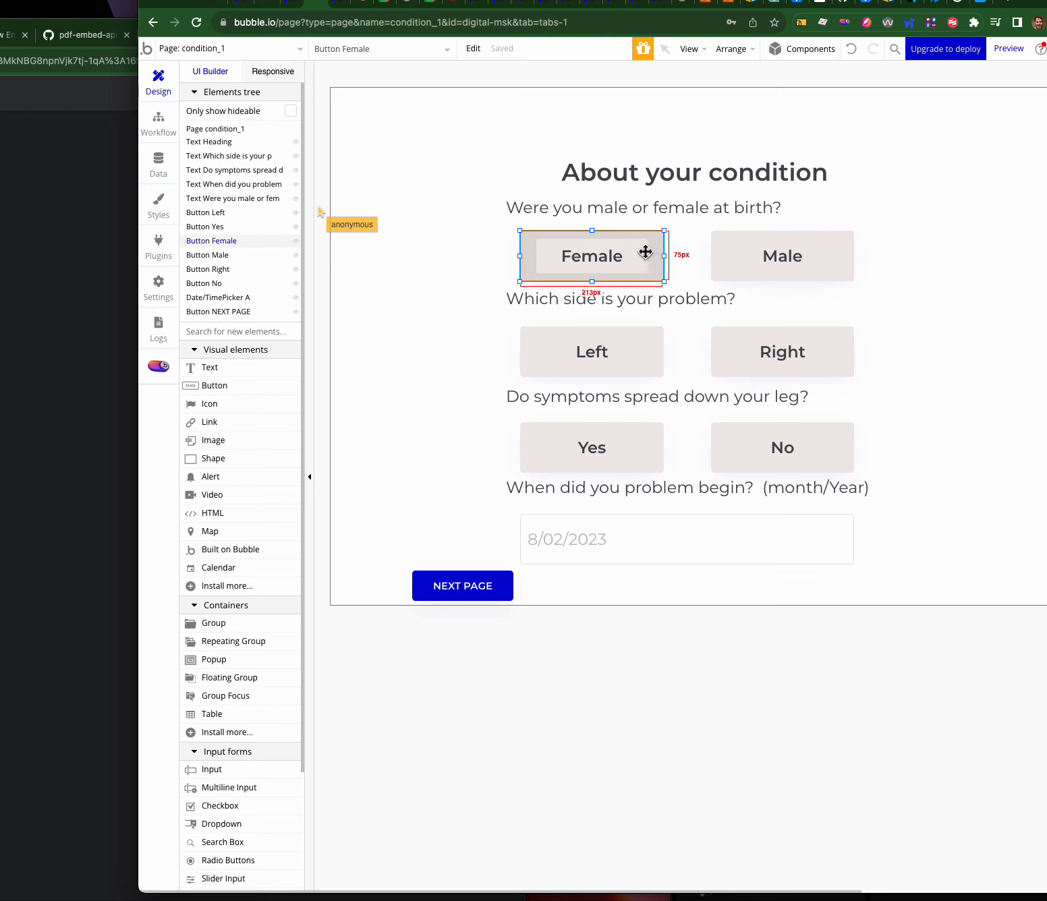
{"action": "left_click", "coordinate": [747, 263]}
{"action": "left_click", "coordinate": [643, 255]}
{"action": "left_click", "coordinate": [760, 250]}
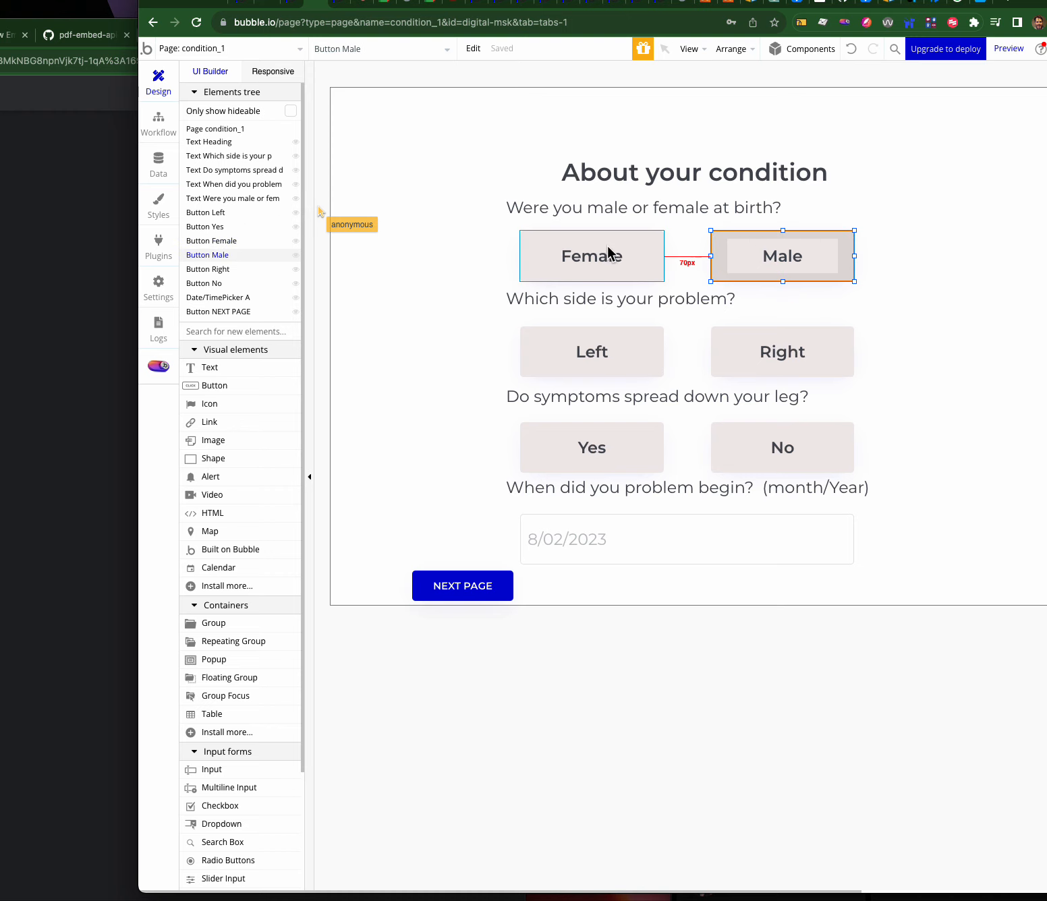
{"action": "left_click", "coordinate": [627, 241]}
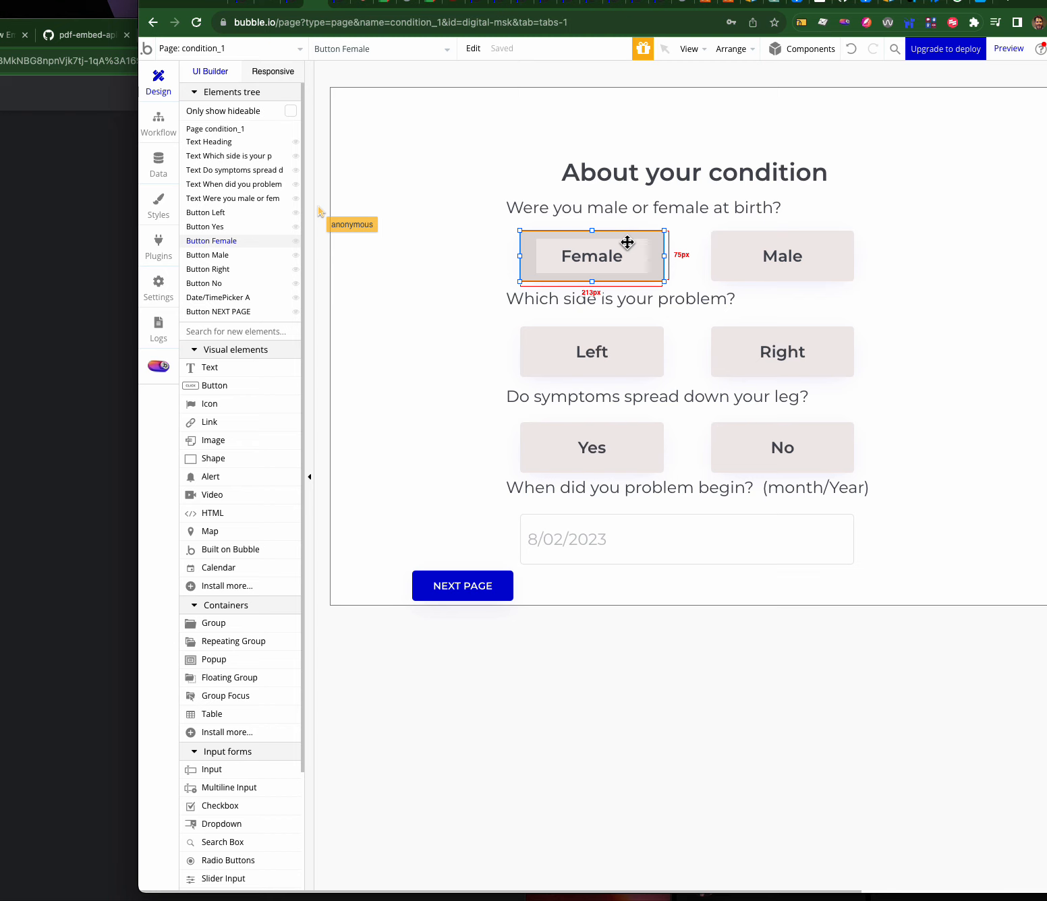
{"action": "double_click", "coordinate": [627, 242]}
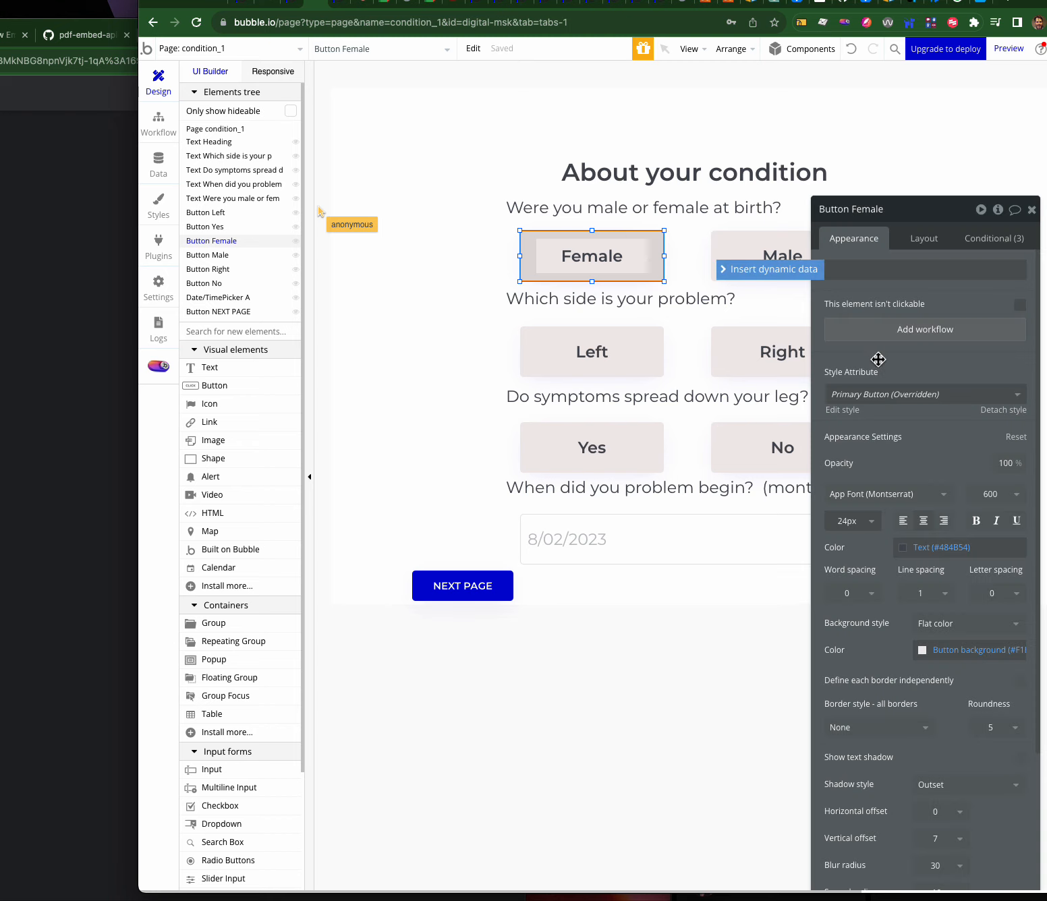
{"action": "left_click", "coordinate": [890, 331]}
- Add a Make changes to thing action targeting the Current User's condition history
{"action": "left_click", "coordinate": [292, 227]}
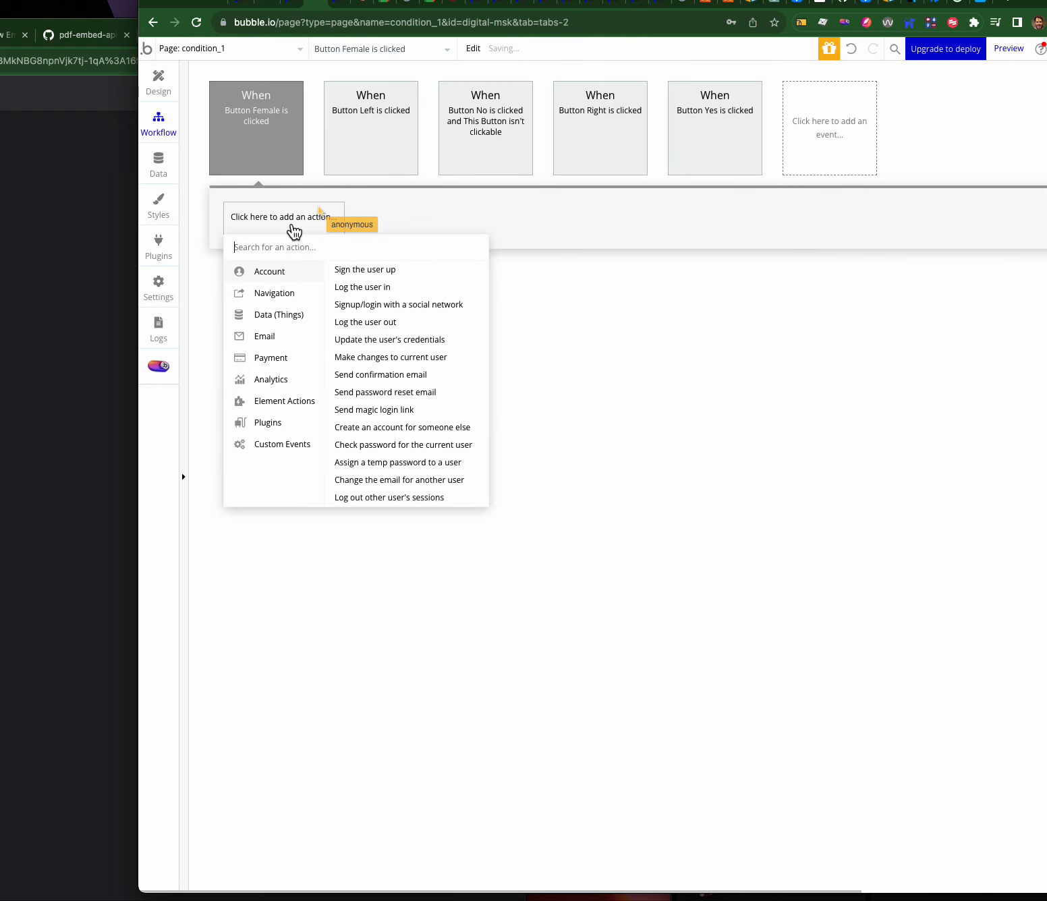
{"action": "mouse_move", "coordinate": [284, 315]}
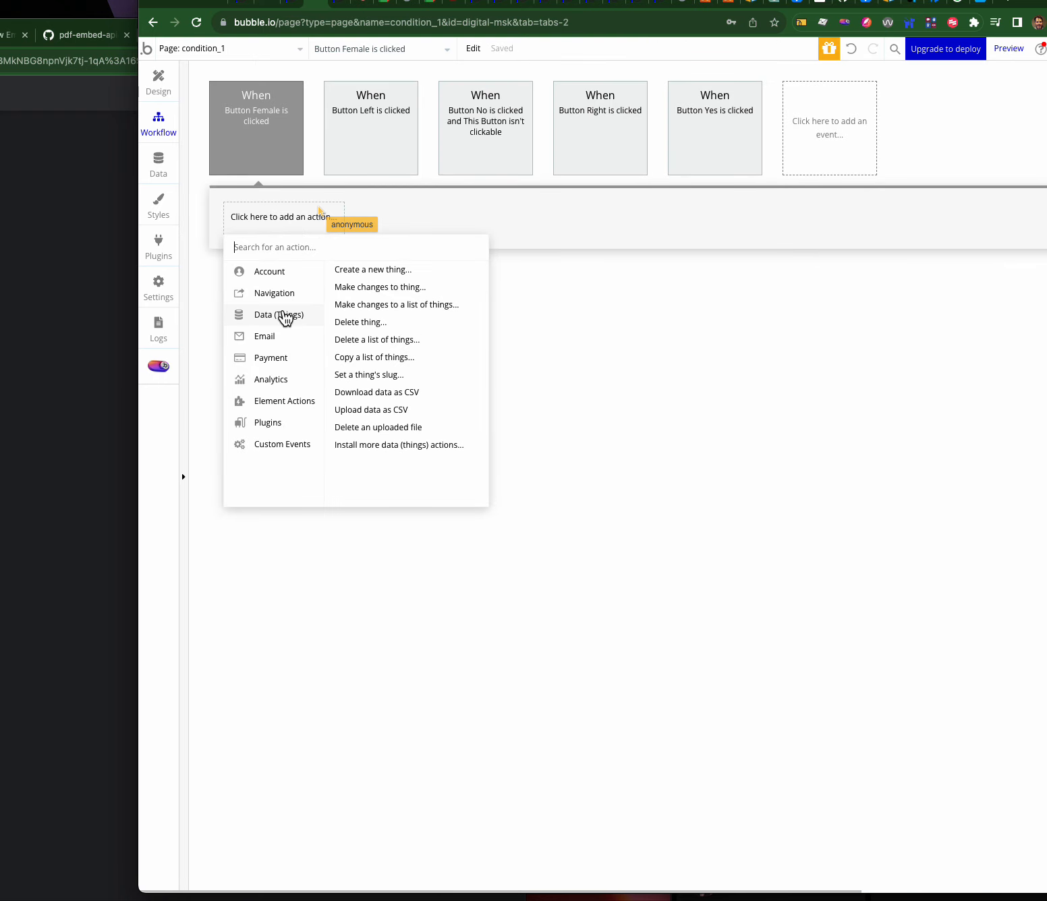
{"action": "left_click", "coordinate": [354, 287]}
{"action": "left_click", "coordinate": [915, 243]}
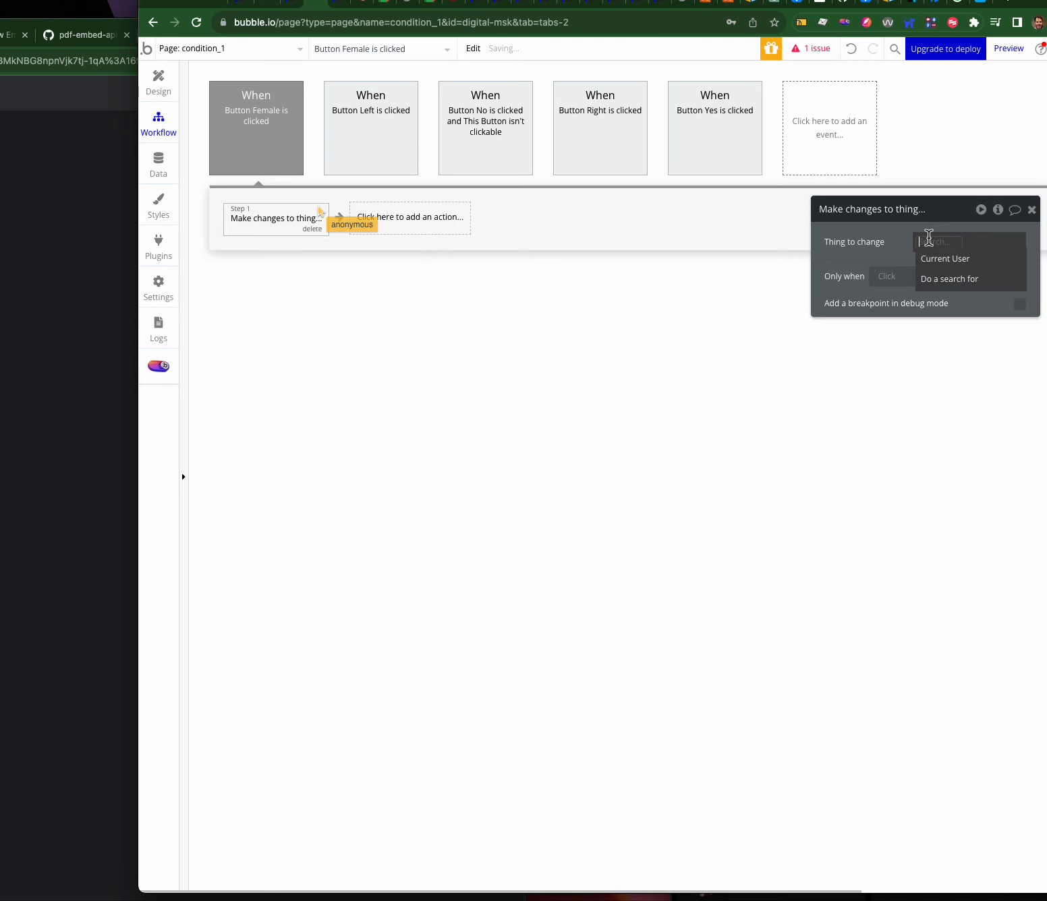
{"action": "left_click", "coordinate": [927, 263]}
{"action": "left_click", "coordinate": [970, 247]}
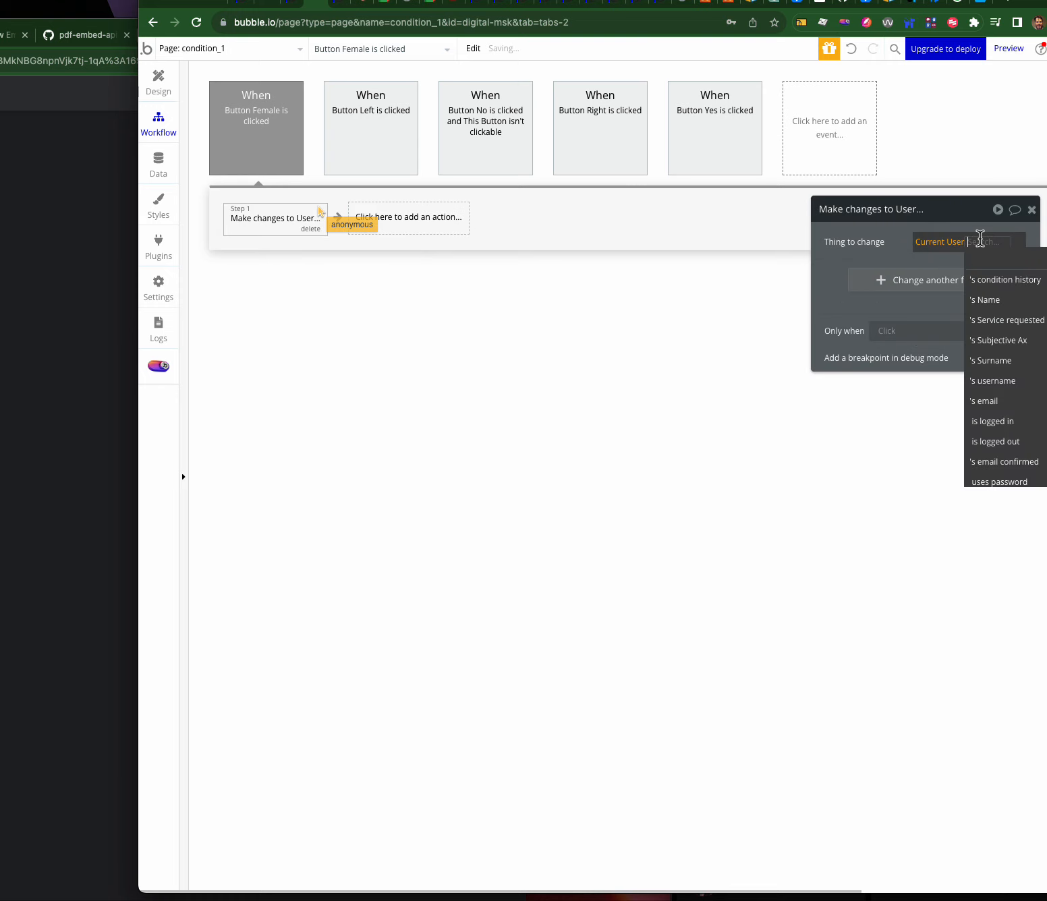
{"action": "left_click", "coordinate": [982, 284]}
- Set Sex at Birth to Female in that action, then copy the step
{"action": "left_click", "coordinate": [877, 290]}
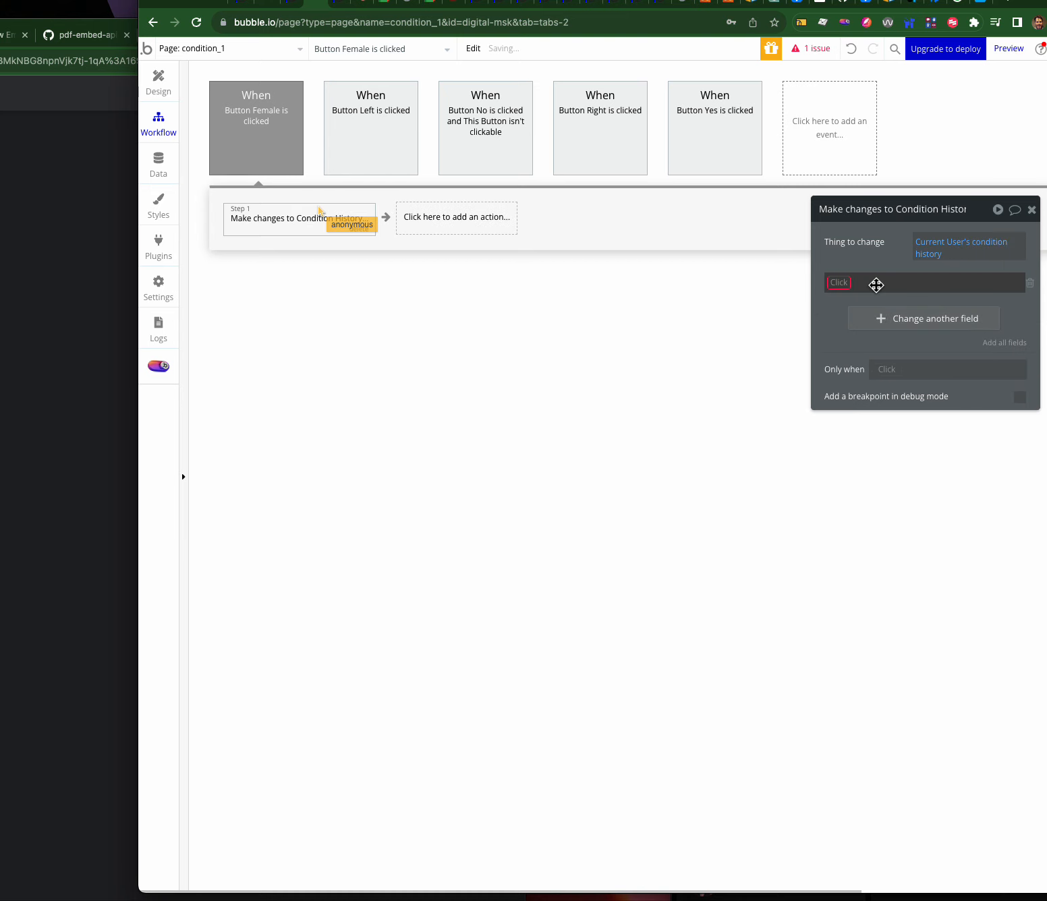
{"action": "left_click", "coordinate": [843, 282]}
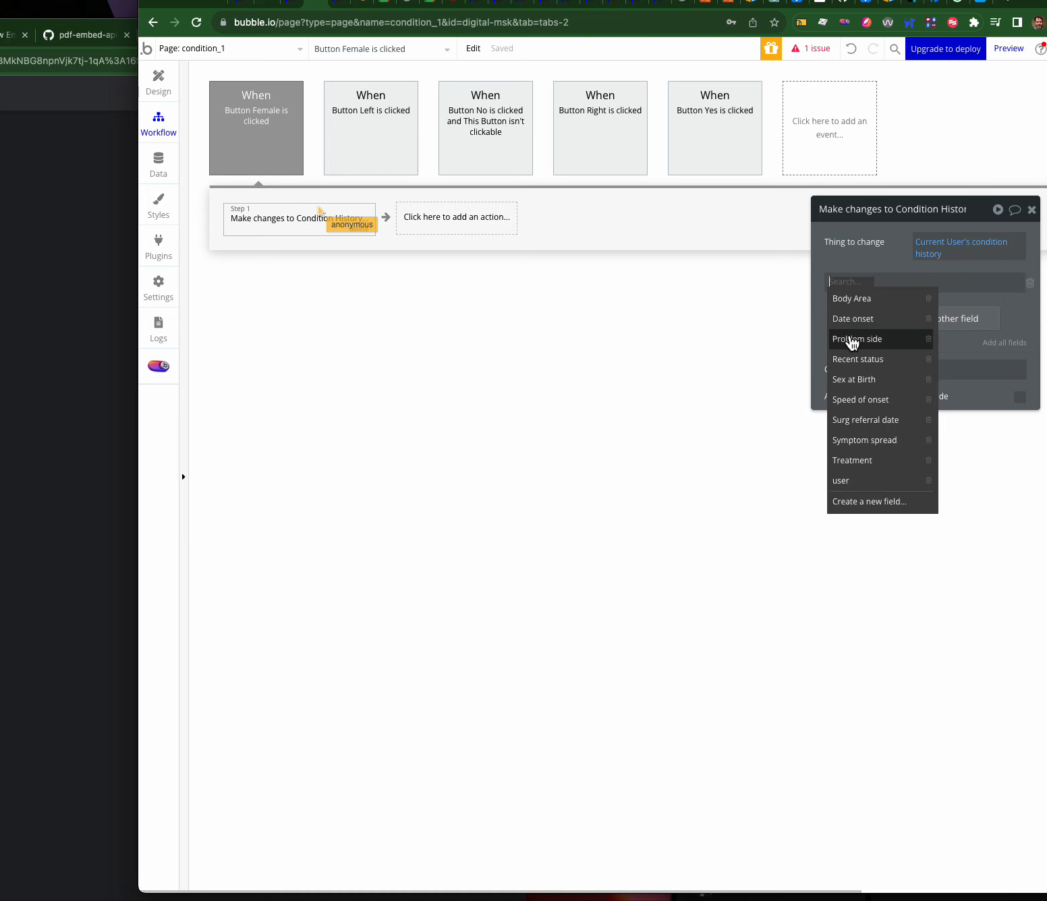
{"action": "left_click", "coordinate": [853, 379]}
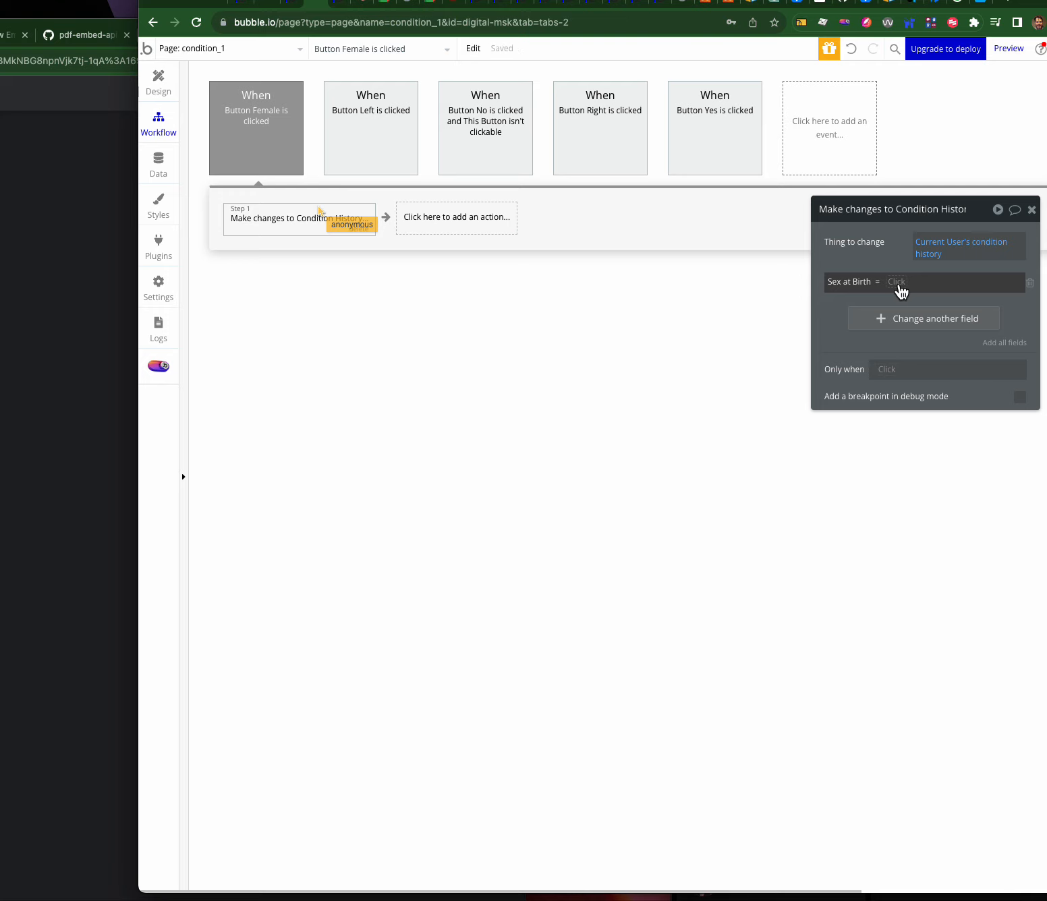
{"action": "left_click", "coordinate": [897, 283]}
{"action": "left_click", "coordinate": [902, 321]}
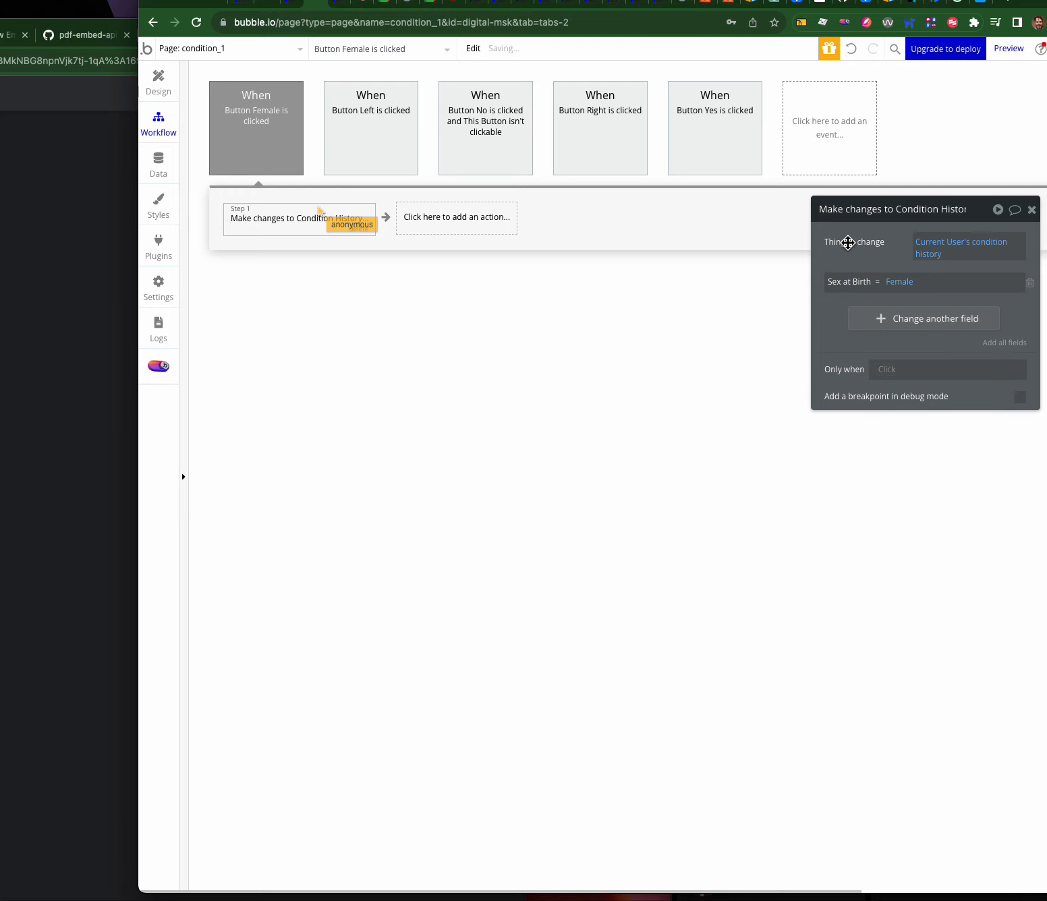
{"action": "right_click", "coordinate": [271, 216]}
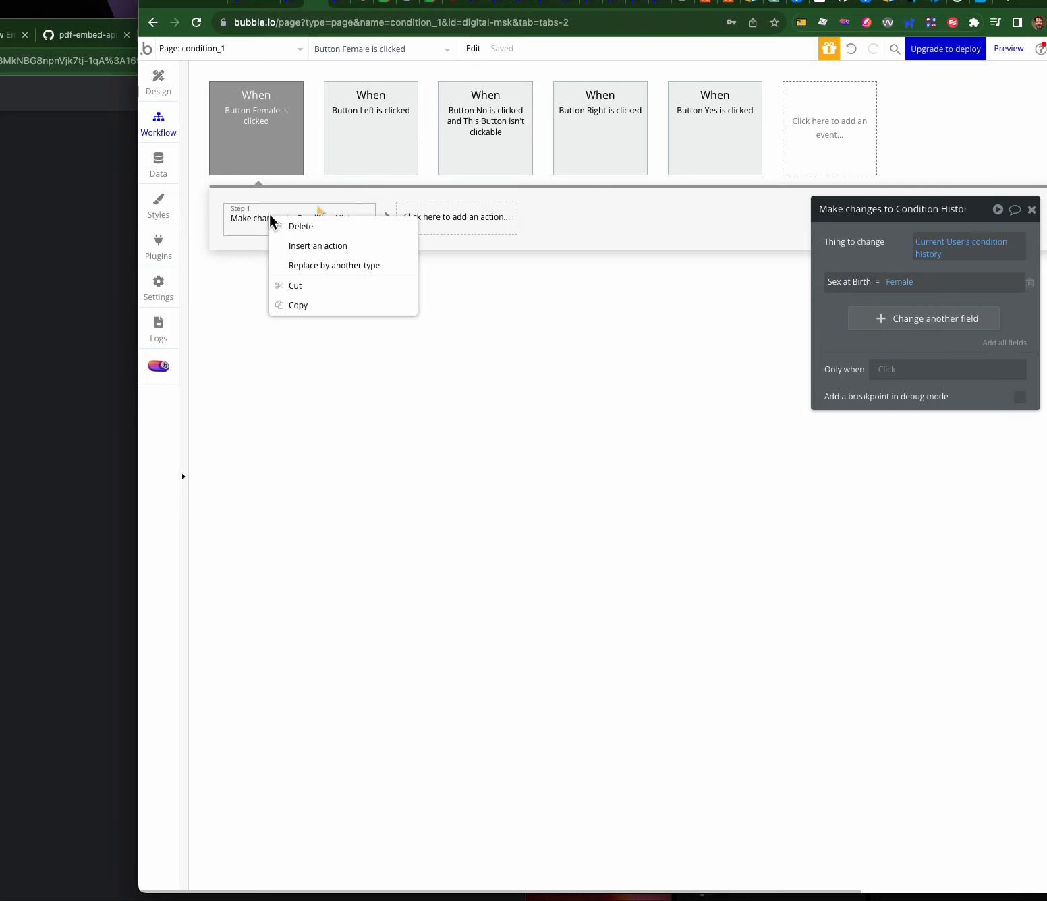
{"action": "left_click", "coordinate": [299, 307]}
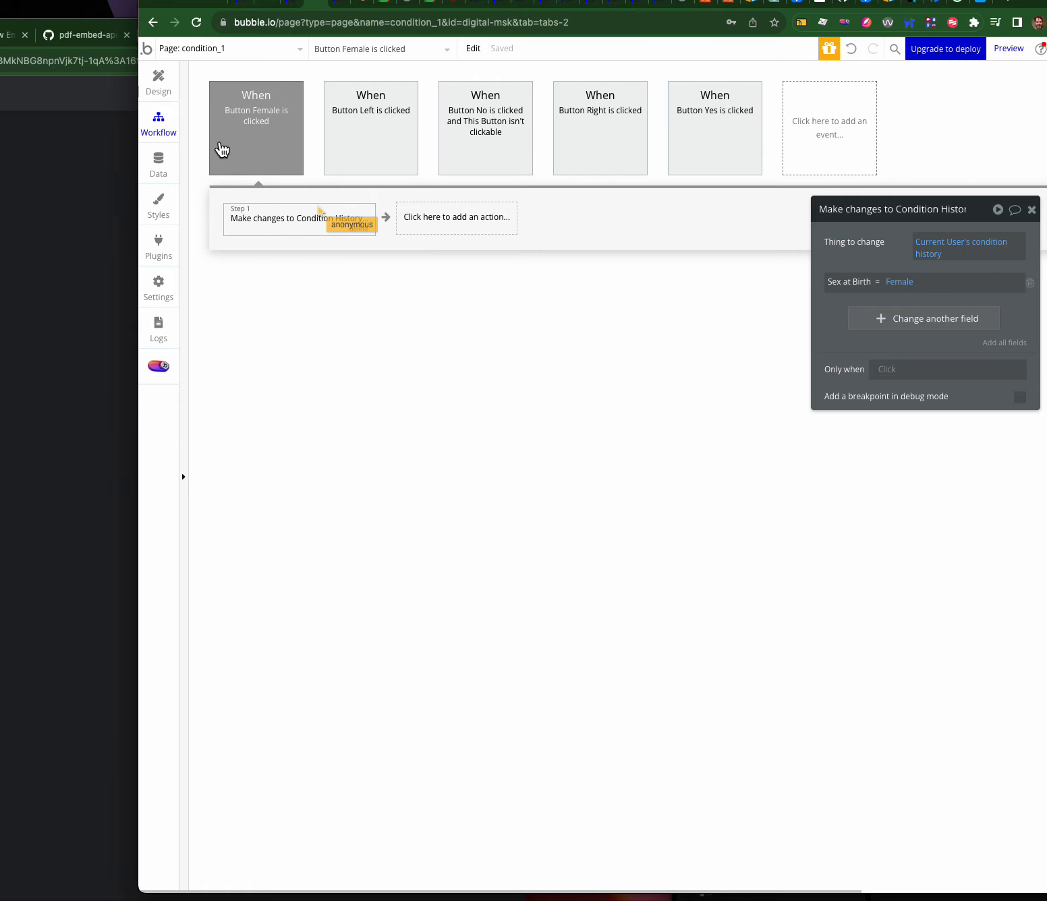
- Give Button Male a click workflow with the pasted step, changing Sex at Birth to Male
{"action": "left_click", "coordinate": [159, 86]}
{"action": "left_click", "coordinate": [753, 255]}
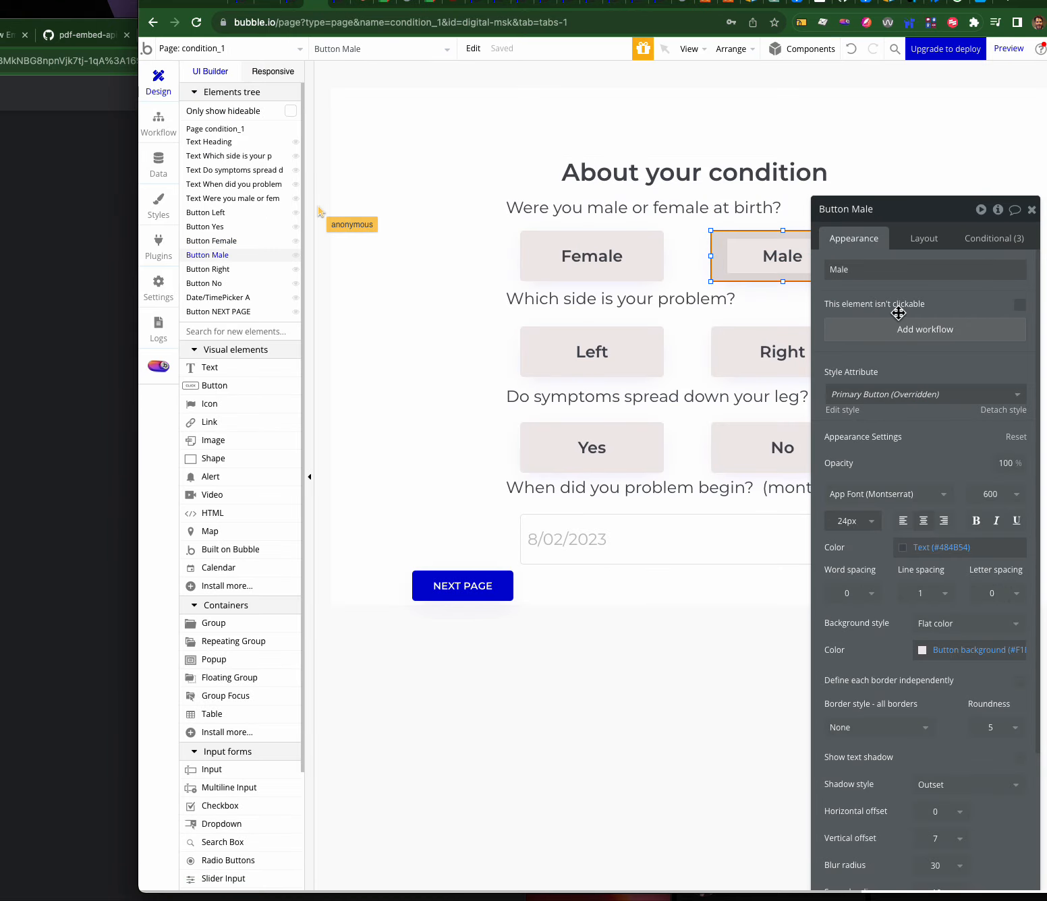
{"action": "left_click", "coordinate": [895, 329]}
{"action": "right_click", "coordinate": [286, 217]}
{"action": "left_click", "coordinate": [308, 224]}
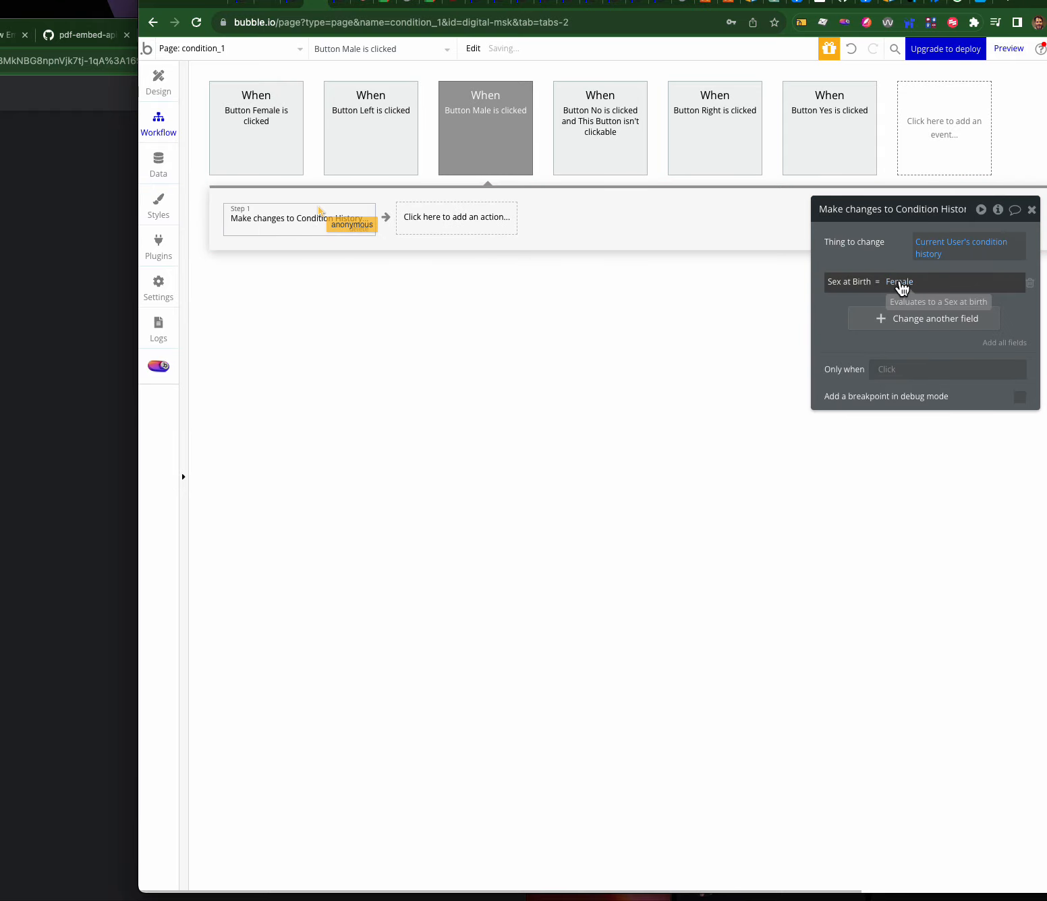
{"action": "left_click", "coordinate": [901, 284]}
{"action": "left_click", "coordinate": [909, 341]}
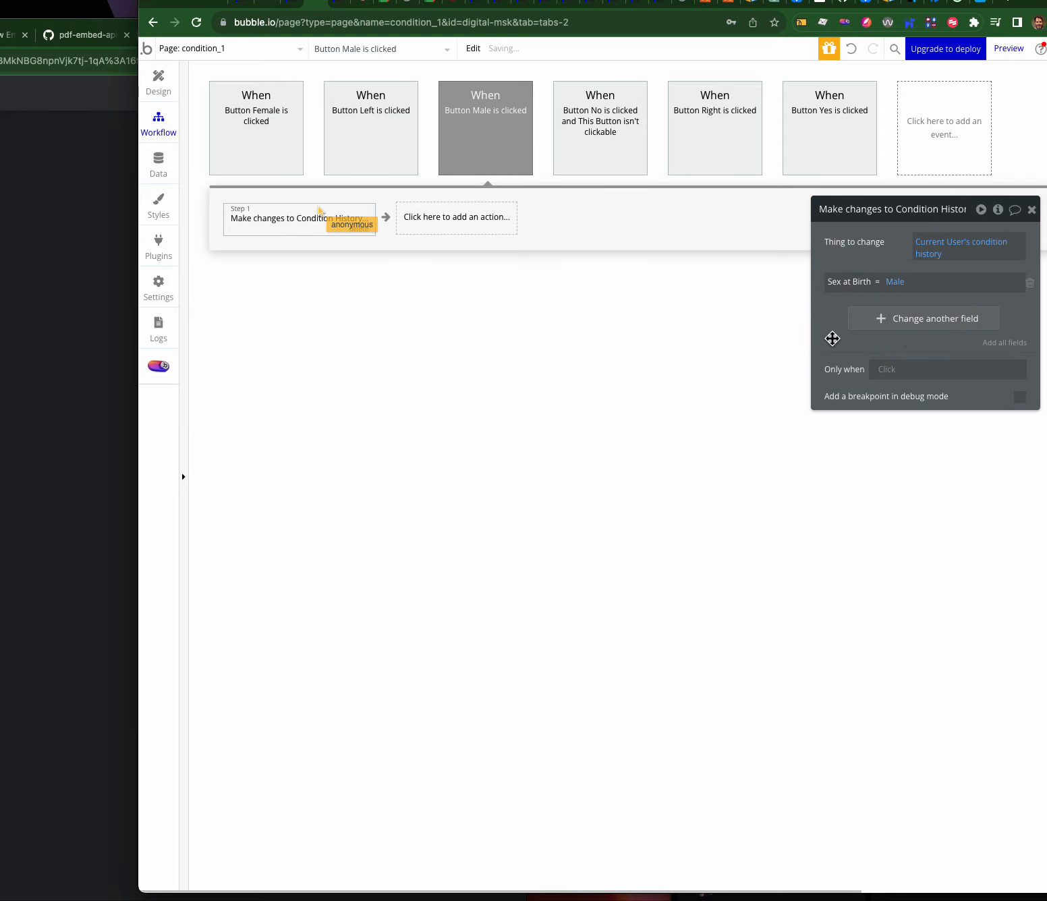
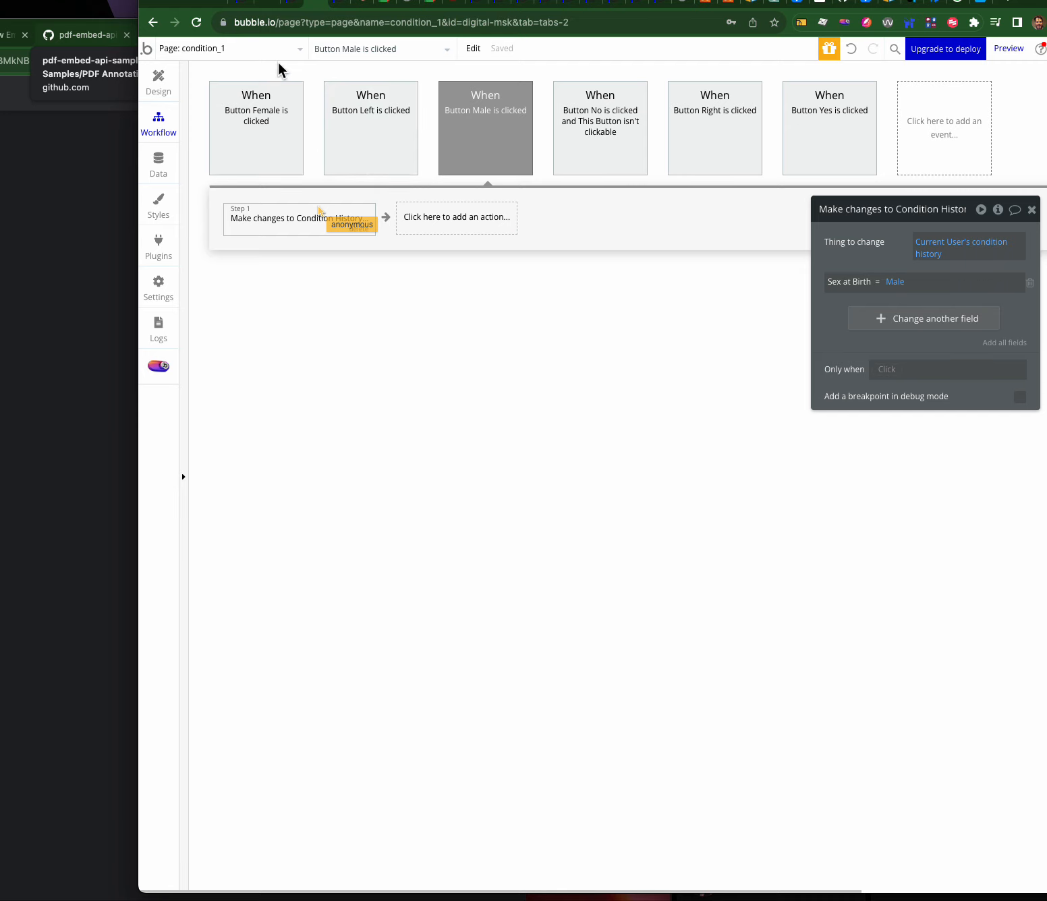
- Bring up the version-test preview of the condition_1 page in debug mode
{"action": "left_click", "coordinate": [185, 50]}
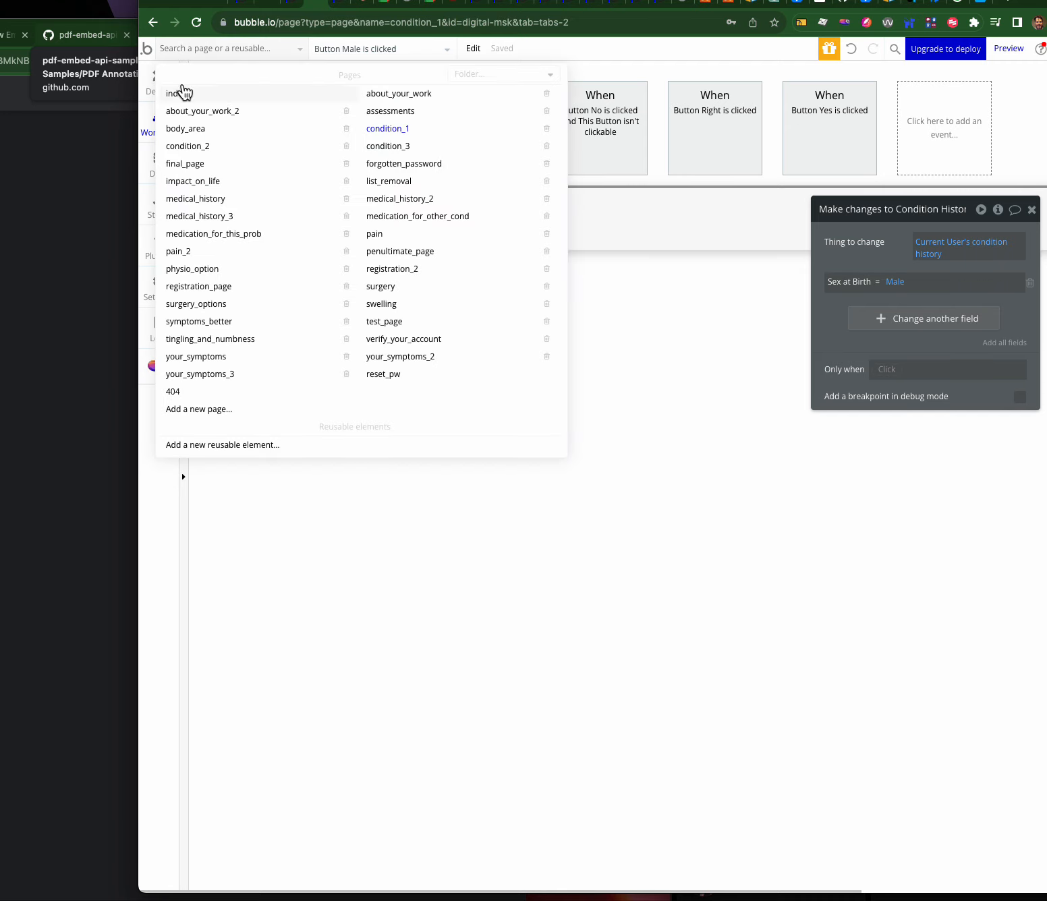
{"action": "left_click", "coordinate": [340, 5]}
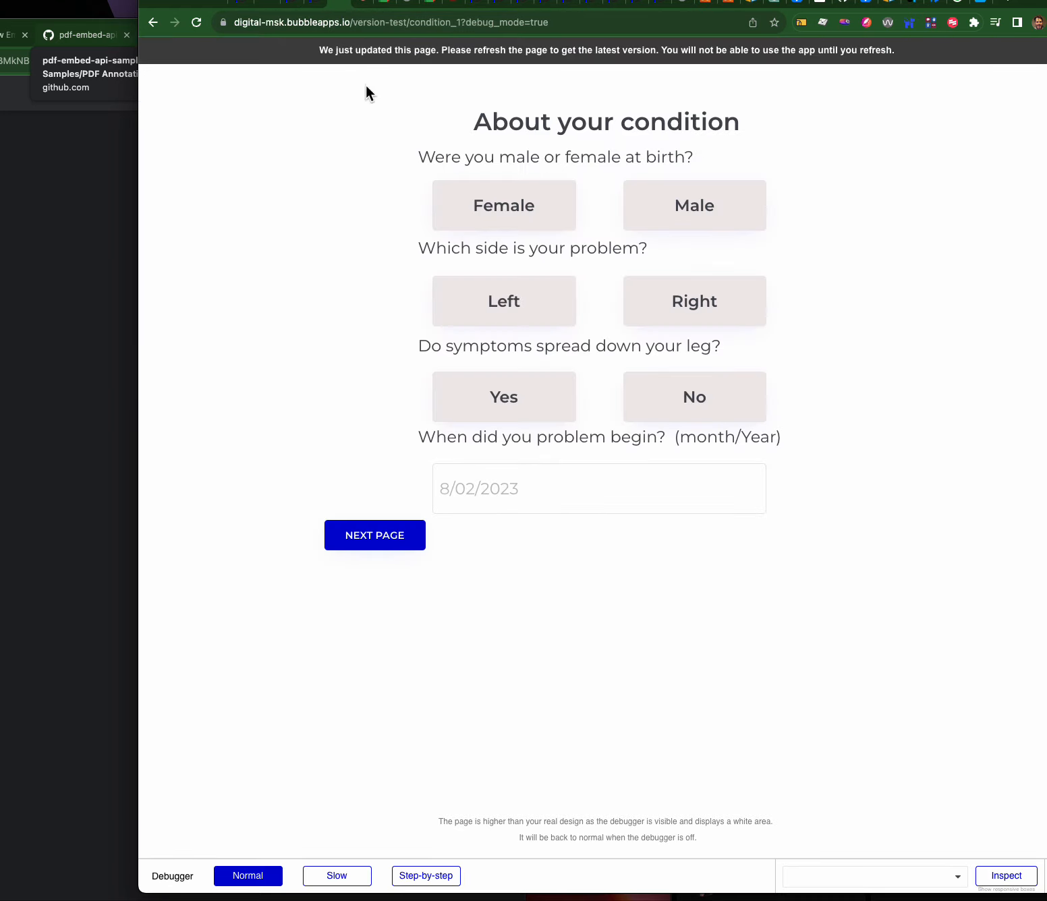
- Load the index page in the preview and log out the current user
{"action": "left_click_drag", "start_coordinate": [406, 23], "coordinate": [728, 21]}
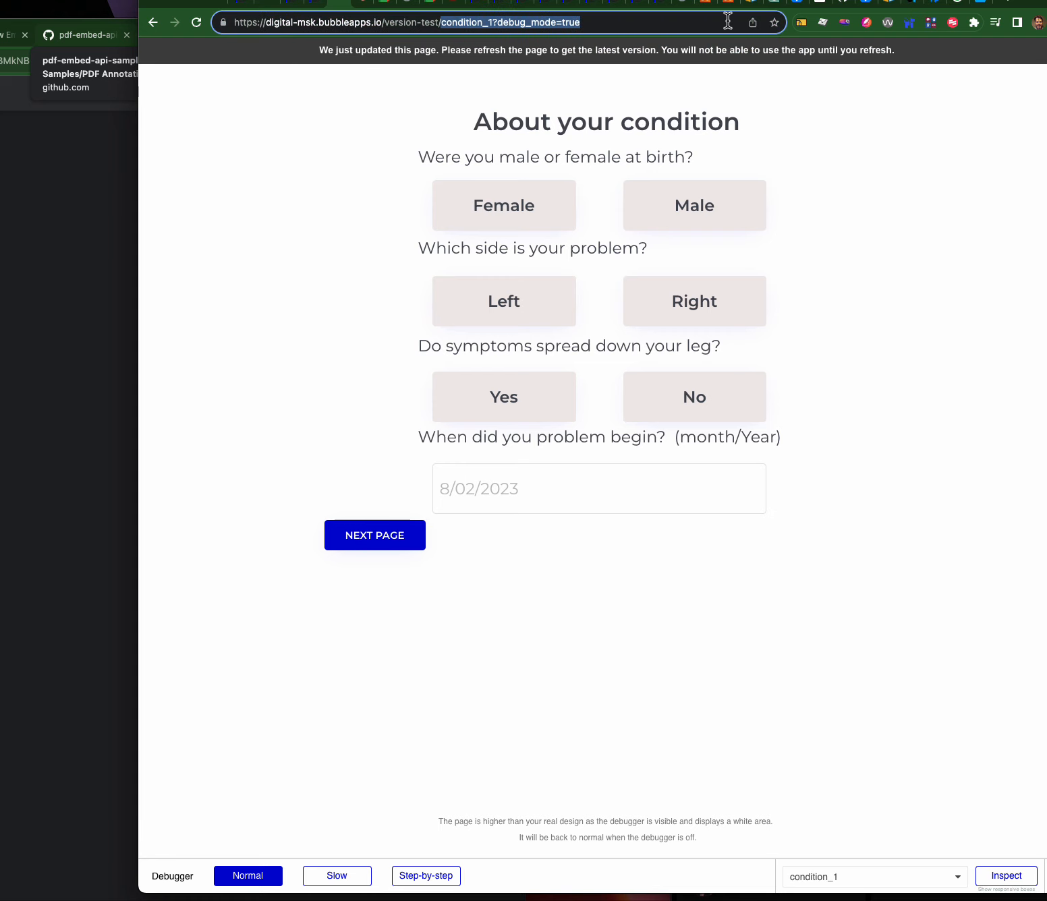
{"action": "type", "text": "index"}
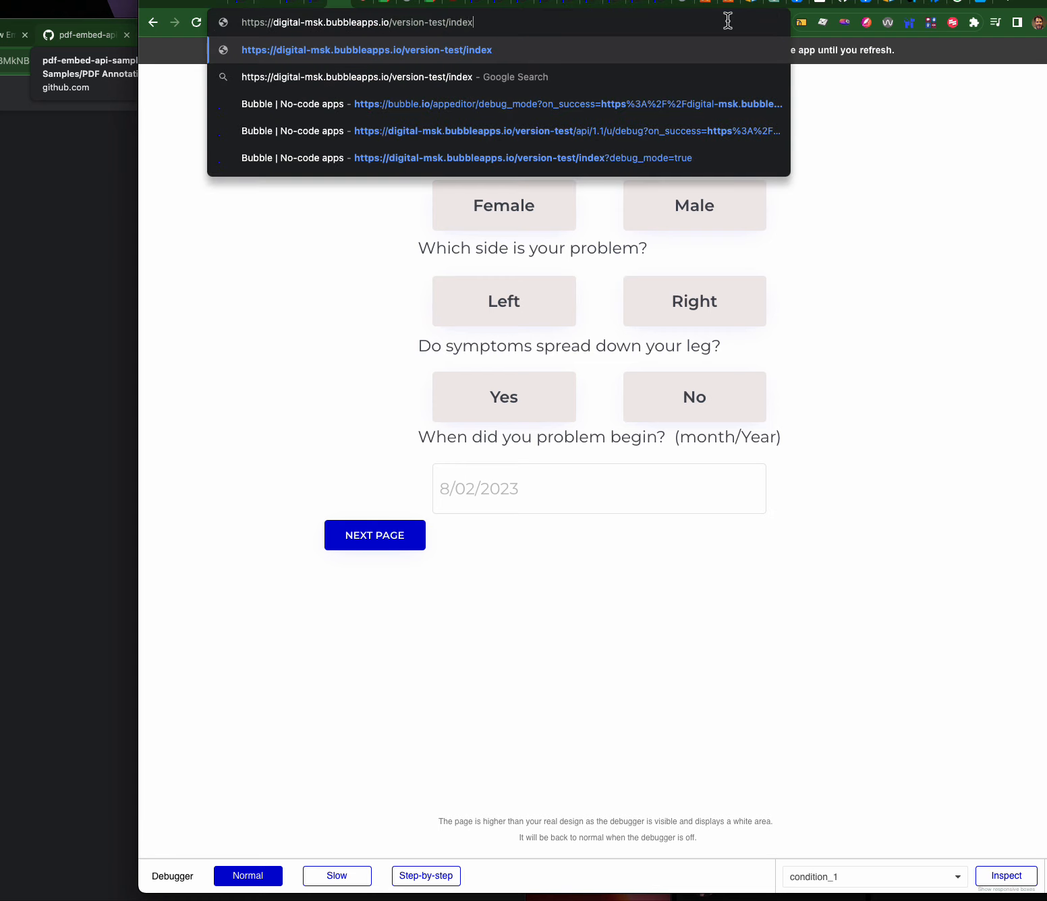
{"action": "key", "text": "Return"}
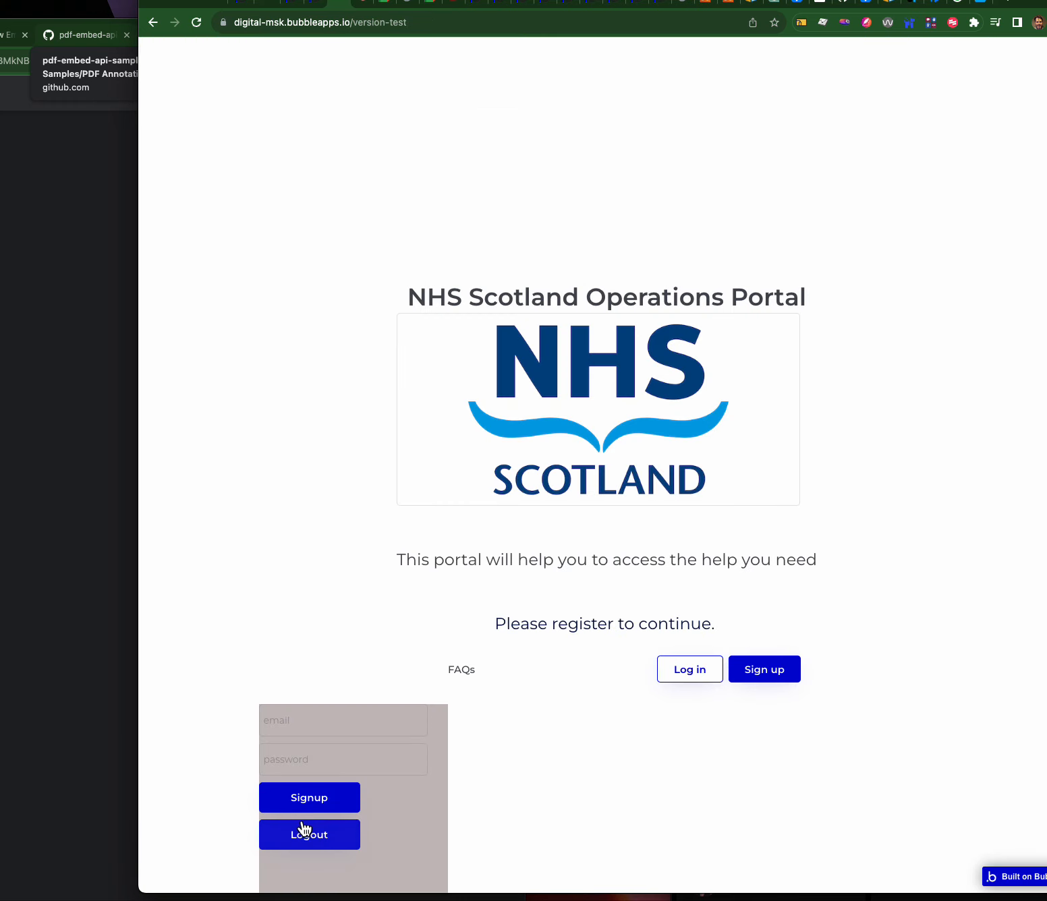
{"action": "left_click", "coordinate": [302, 826]}
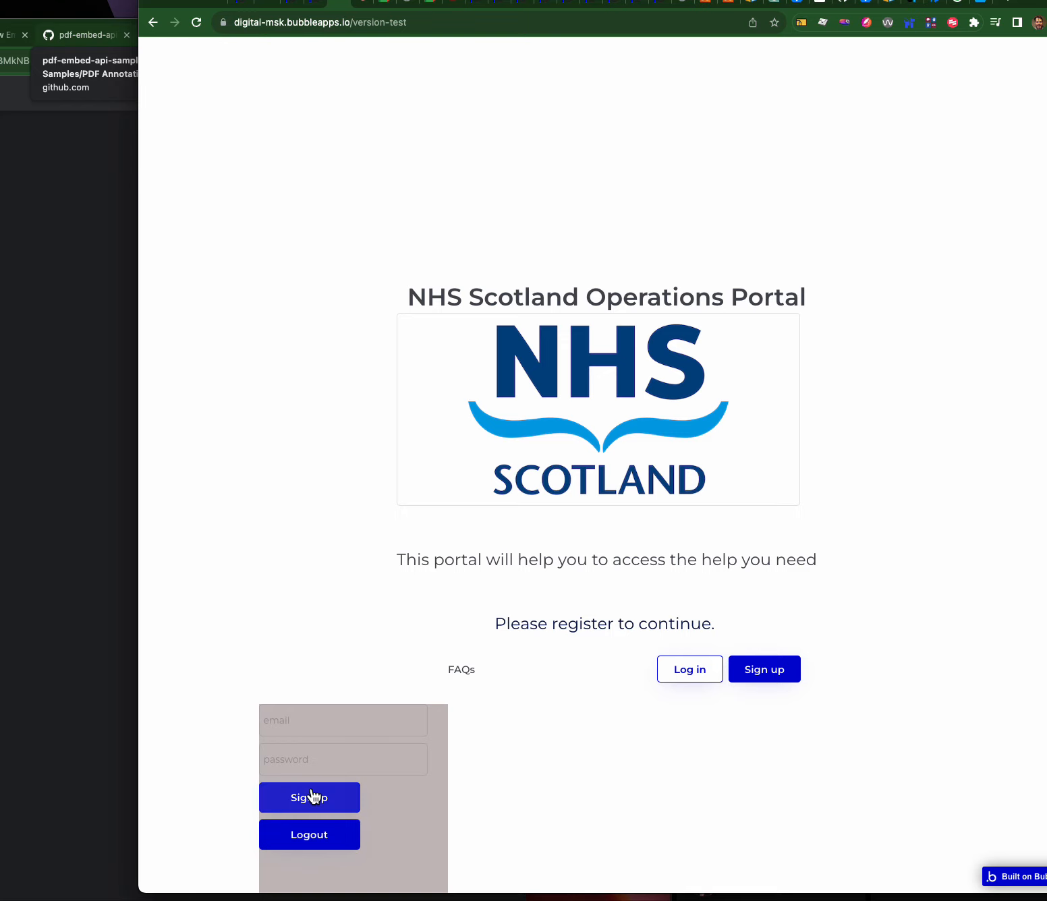
- Sign up a new test account with a test email and password, dismissing Chrome's password warning
{"action": "left_click", "coordinate": [304, 727]}
{"action": "type", "text": "test2@test.com"}
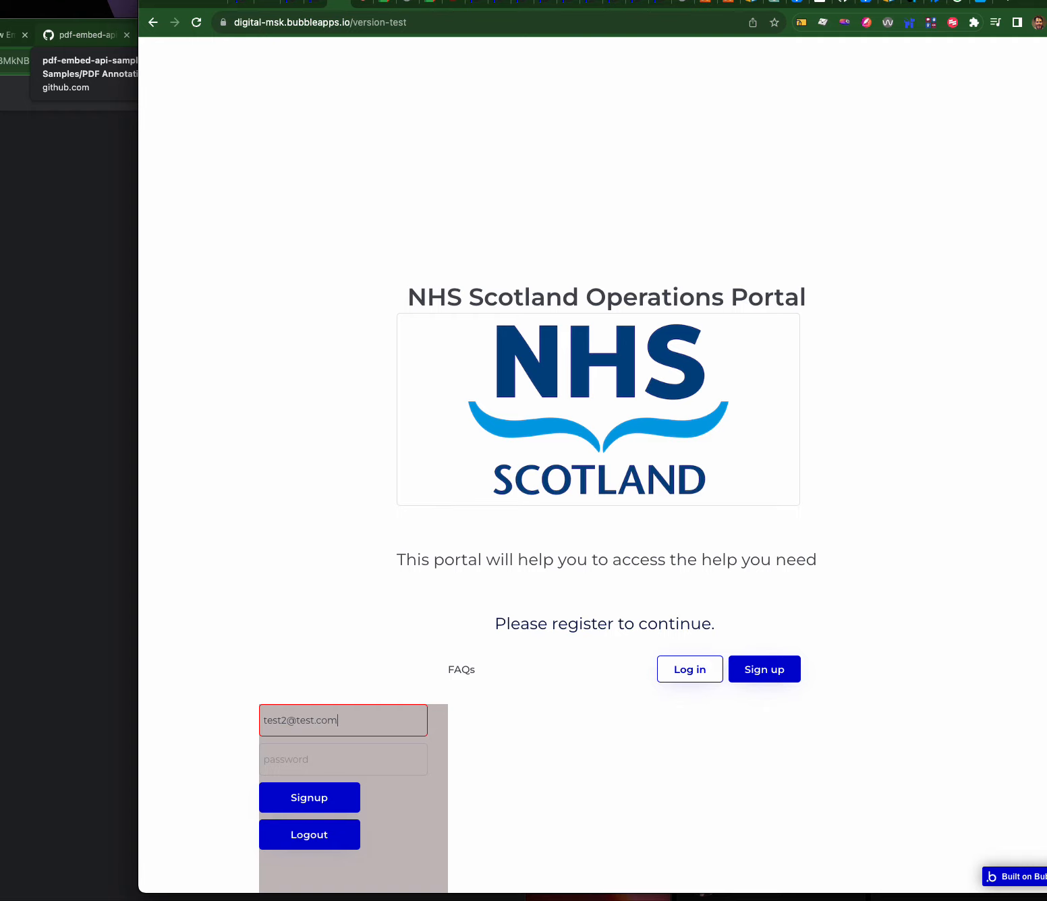
{"action": "left_click", "coordinate": [299, 755]}
{"action": "type", "text": "tes"}
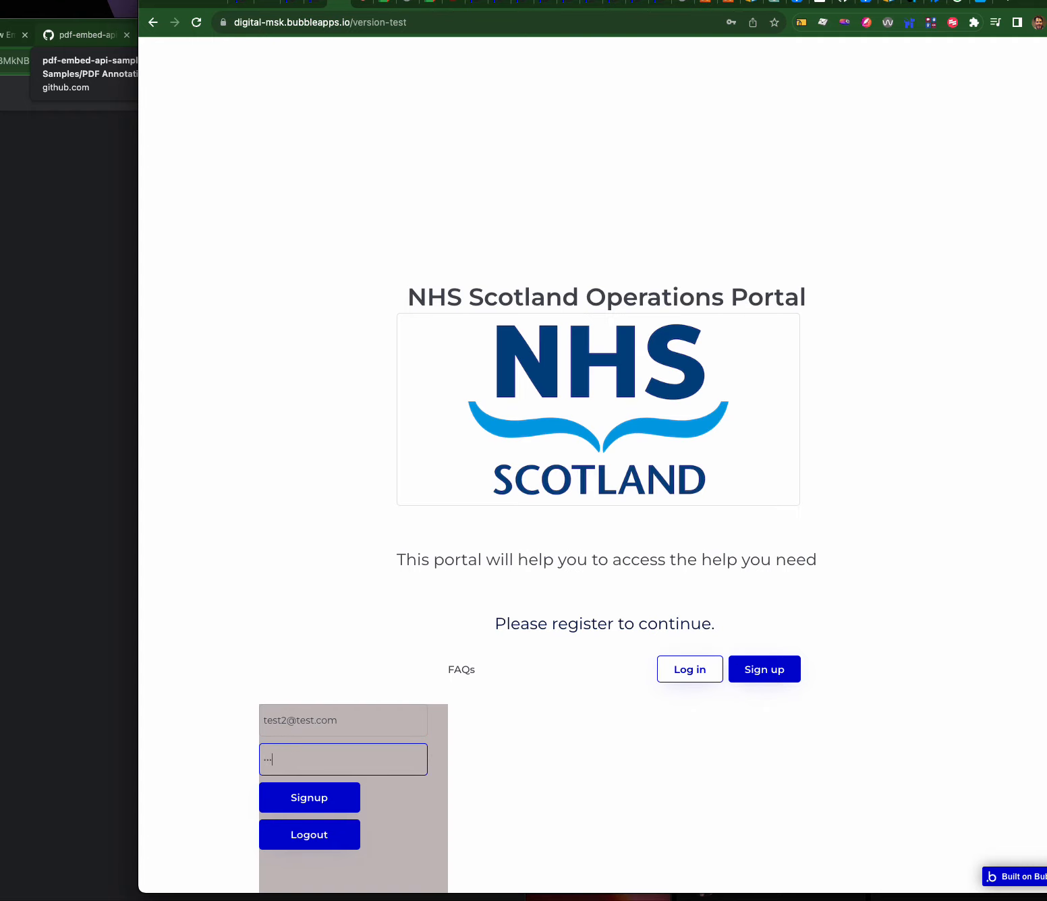
{"action": "type", "text": "t"}
{"action": "left_click", "coordinate": [311, 802]}
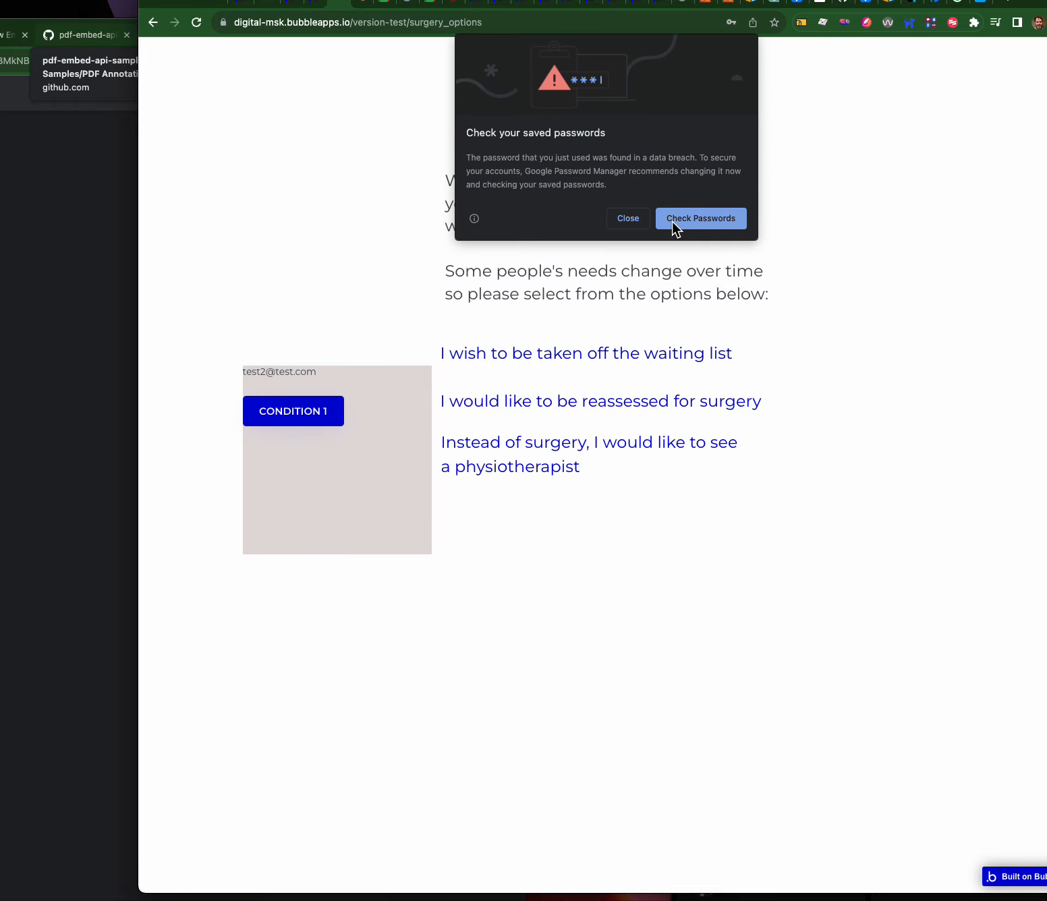
{"action": "left_click", "coordinate": [628, 218]}
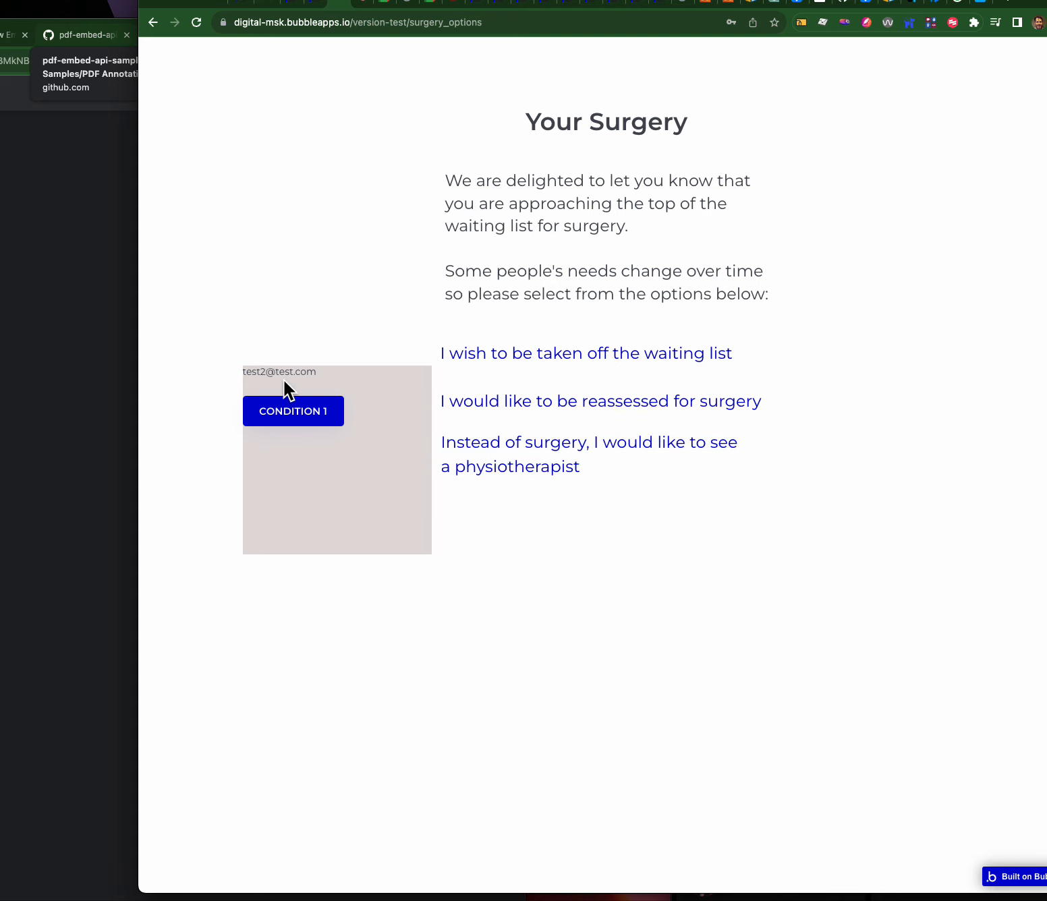
{"action": "left_click_drag", "start_coordinate": [291, 369], "coordinate": [242, 373]}
{"action": "left_click", "coordinate": [293, 365]}
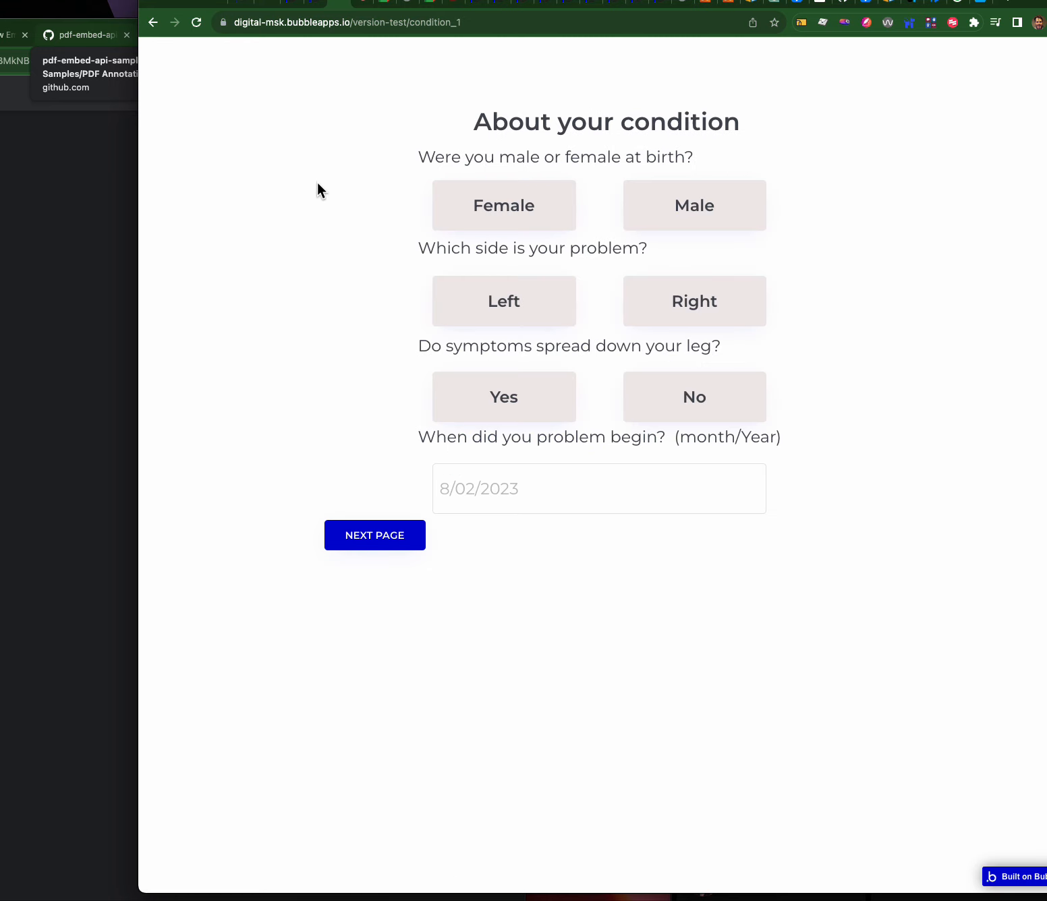
- Inspect the single All Condition Histories entry in App data, then cancel without changes
{"action": "left_click", "coordinate": [316, 5]}
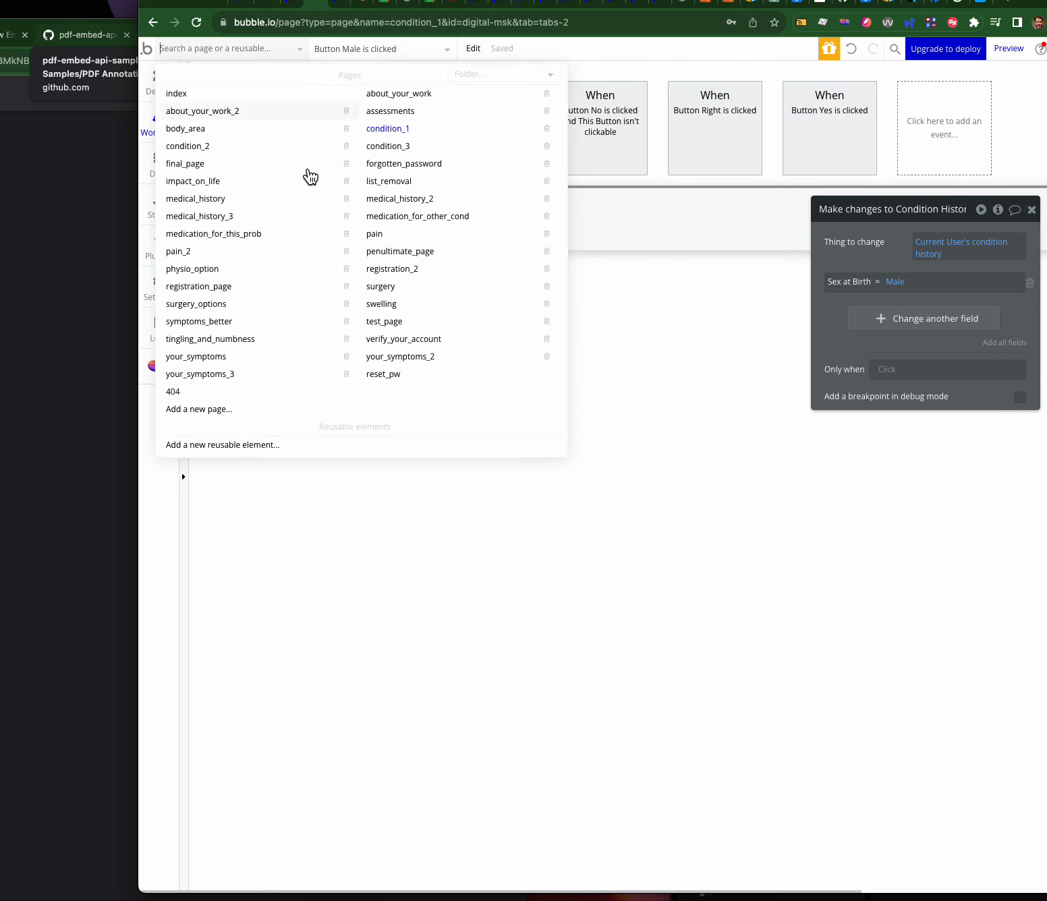
{"action": "left_click", "coordinate": [329, 516]}
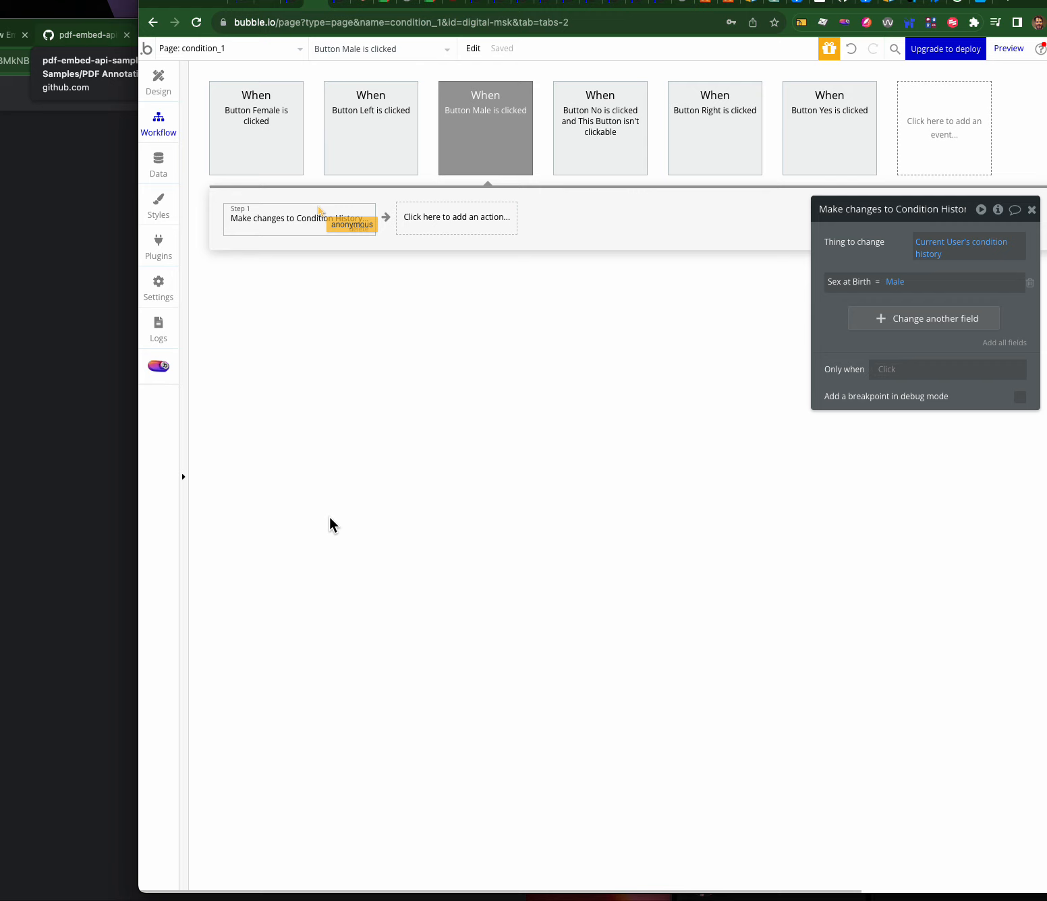
{"action": "left_click", "coordinate": [158, 159]}
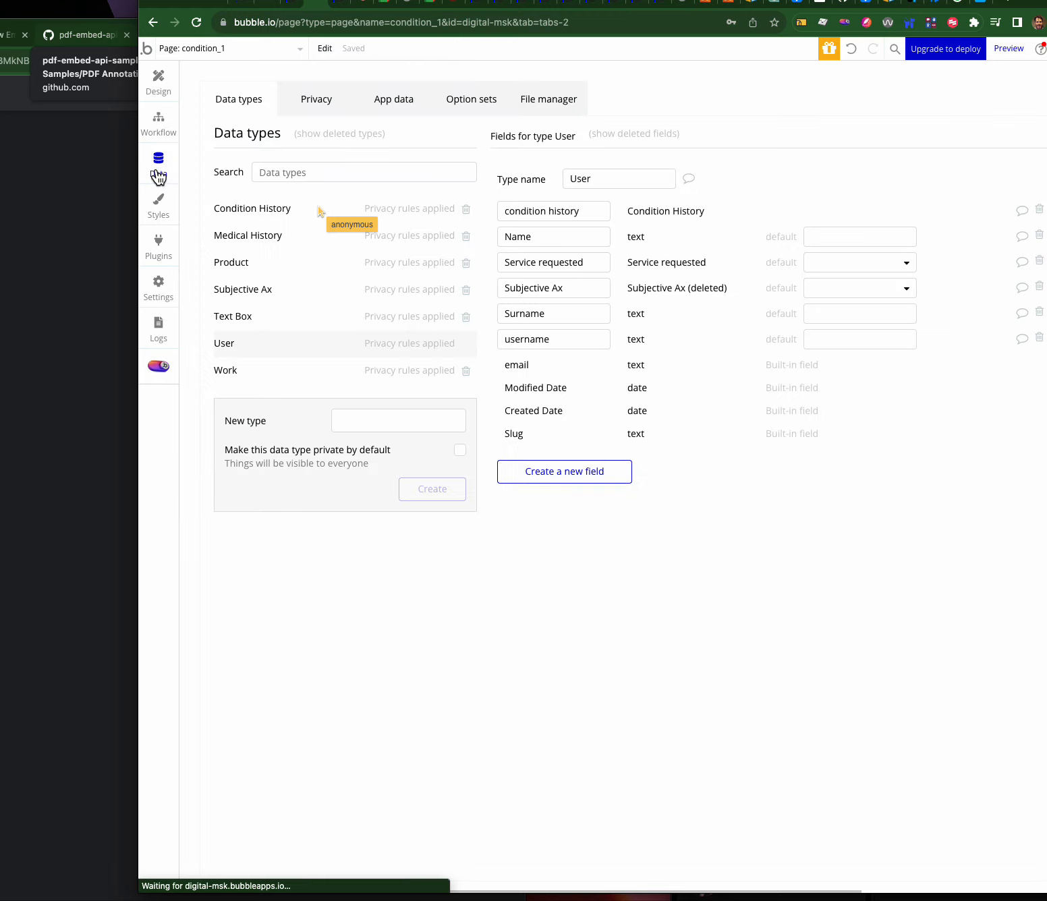
{"action": "left_click", "coordinate": [405, 100]}
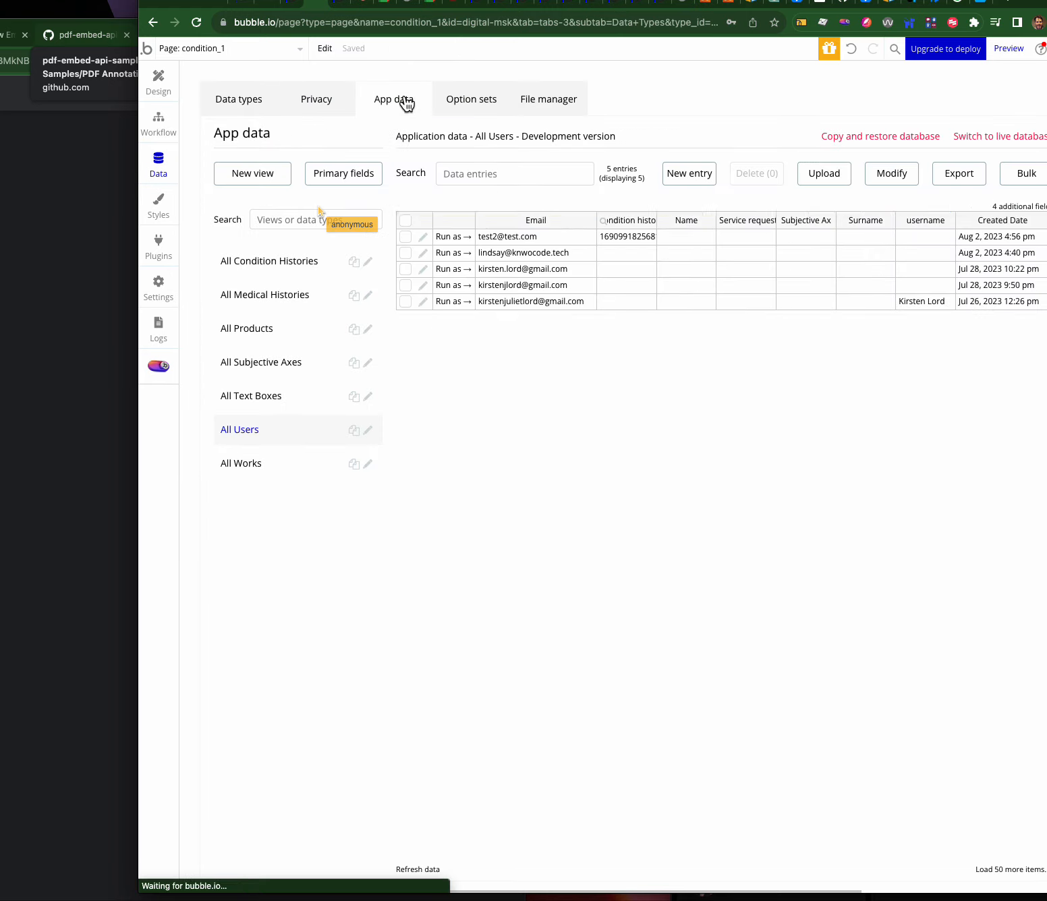
{"action": "left_click", "coordinate": [276, 268]}
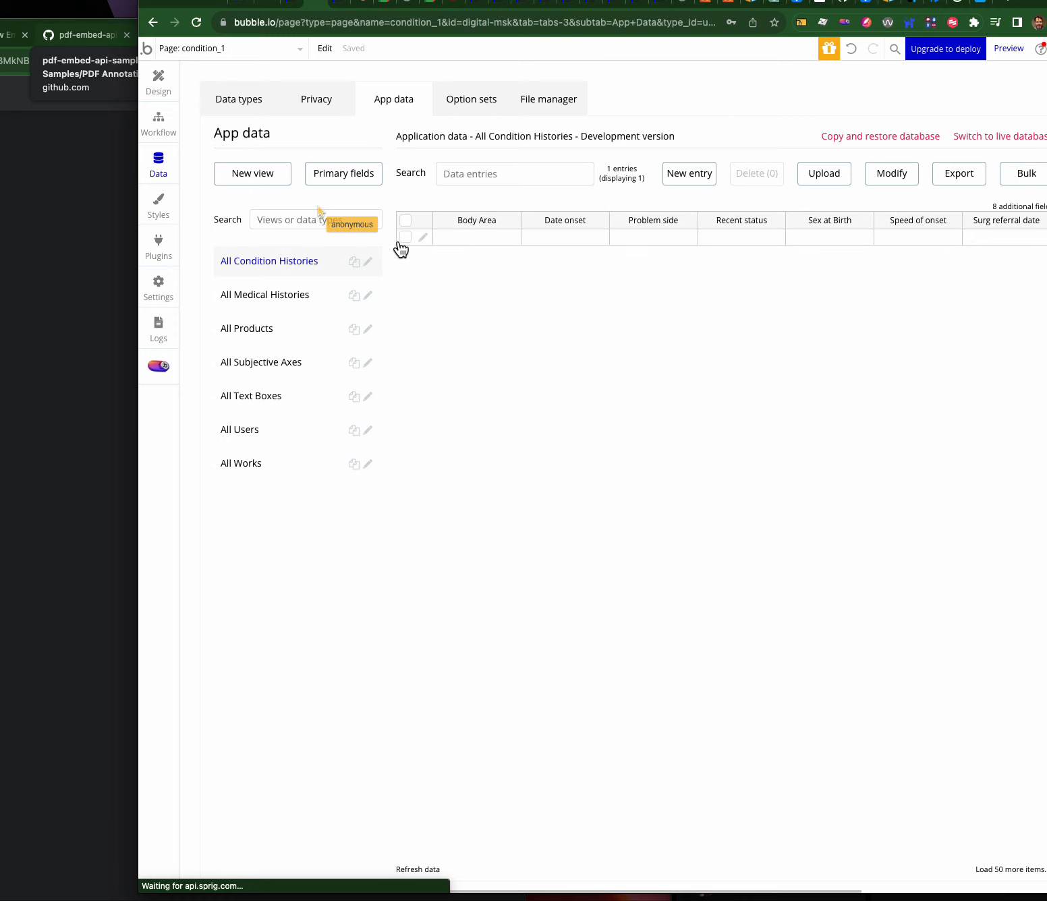
{"action": "left_click", "coordinate": [422, 239]}
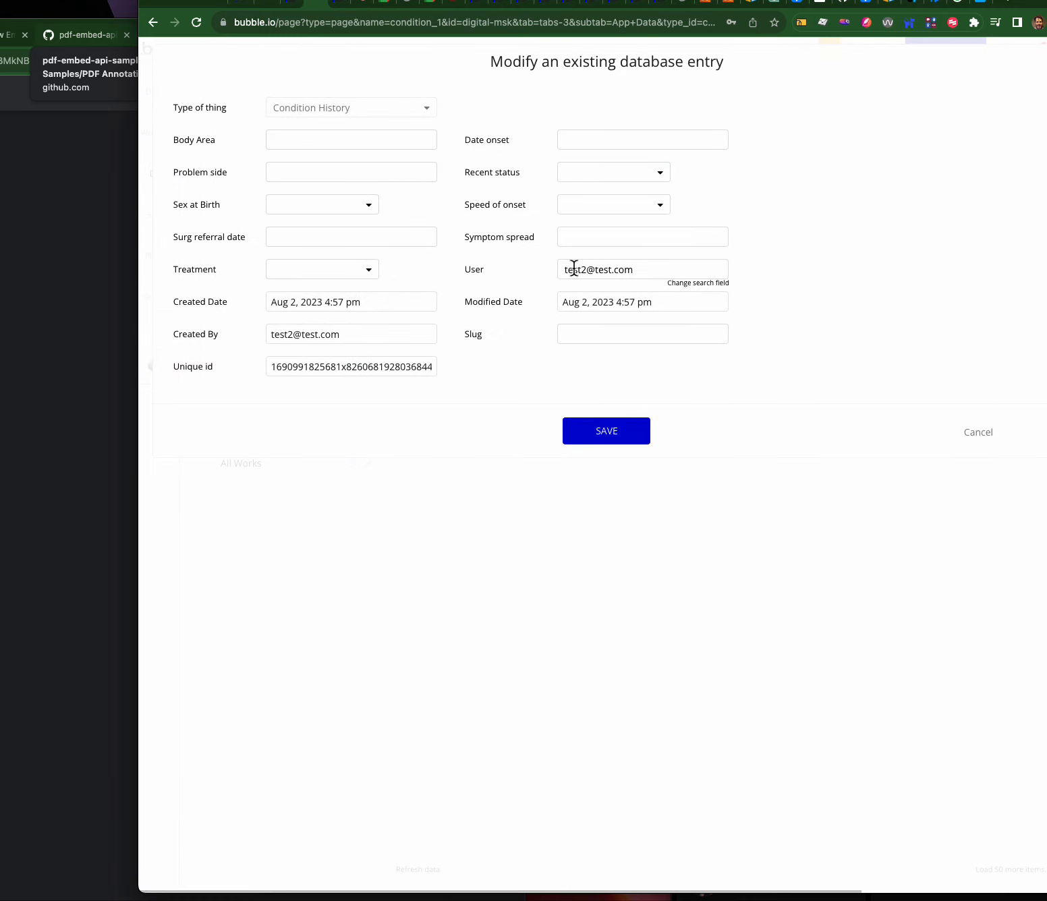
{"action": "left_click_drag", "start_coordinate": [595, 269], "coordinate": [571, 268]}
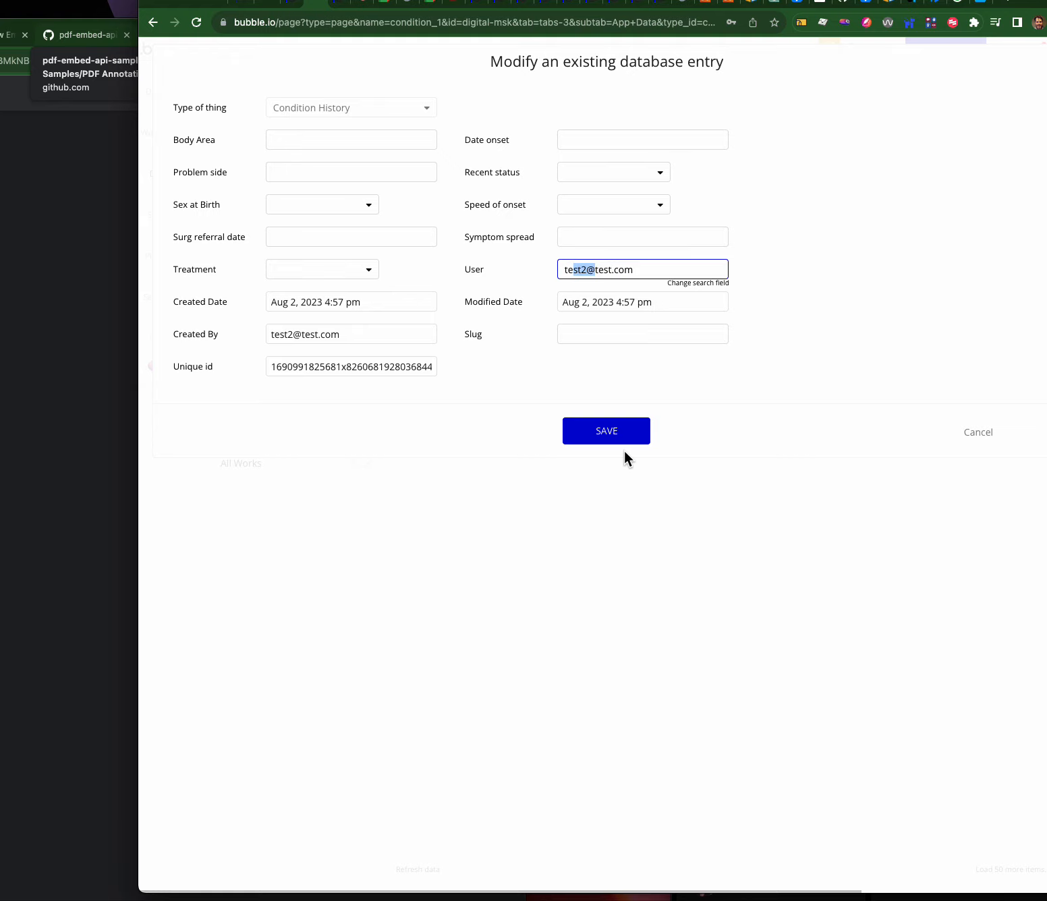
{"action": "left_click", "coordinate": [958, 426]}
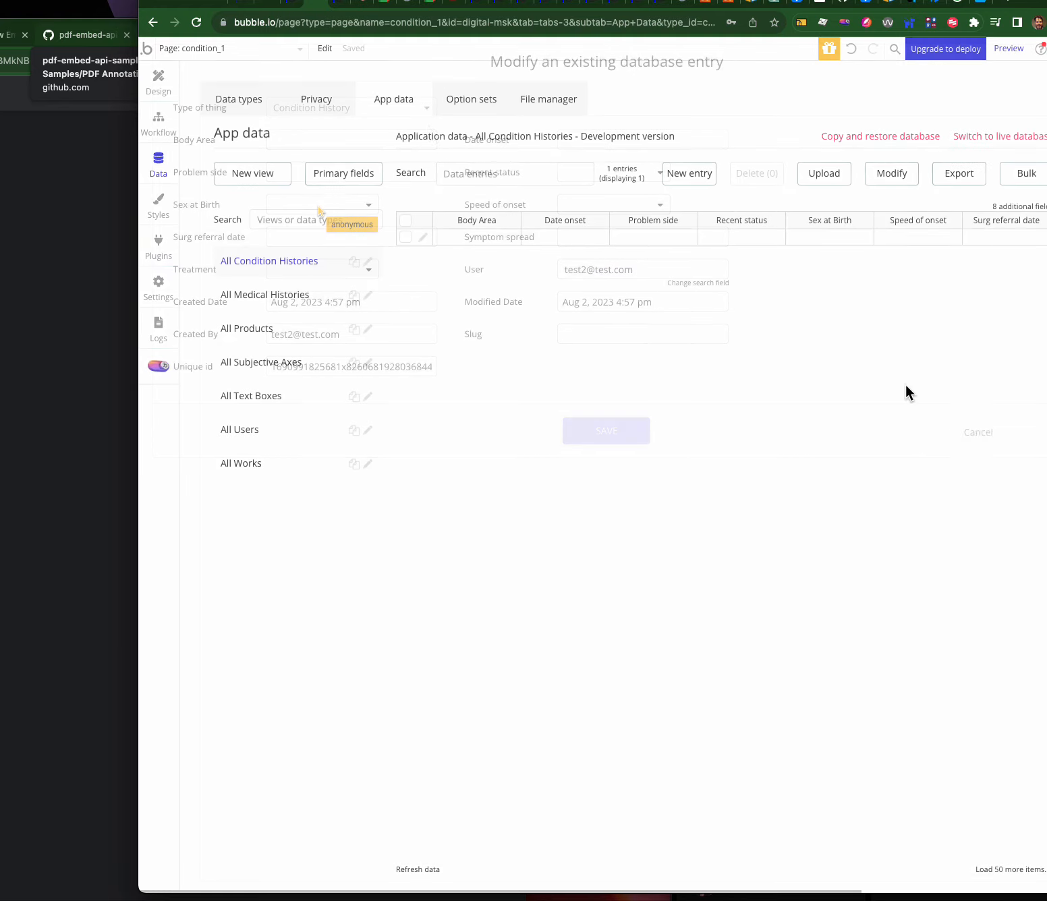
- Test the Female answer in the preview to try saving Sex at Birth
{"action": "left_click", "coordinate": [335, 7]}
{"action": "left_click", "coordinate": [530, 224]}
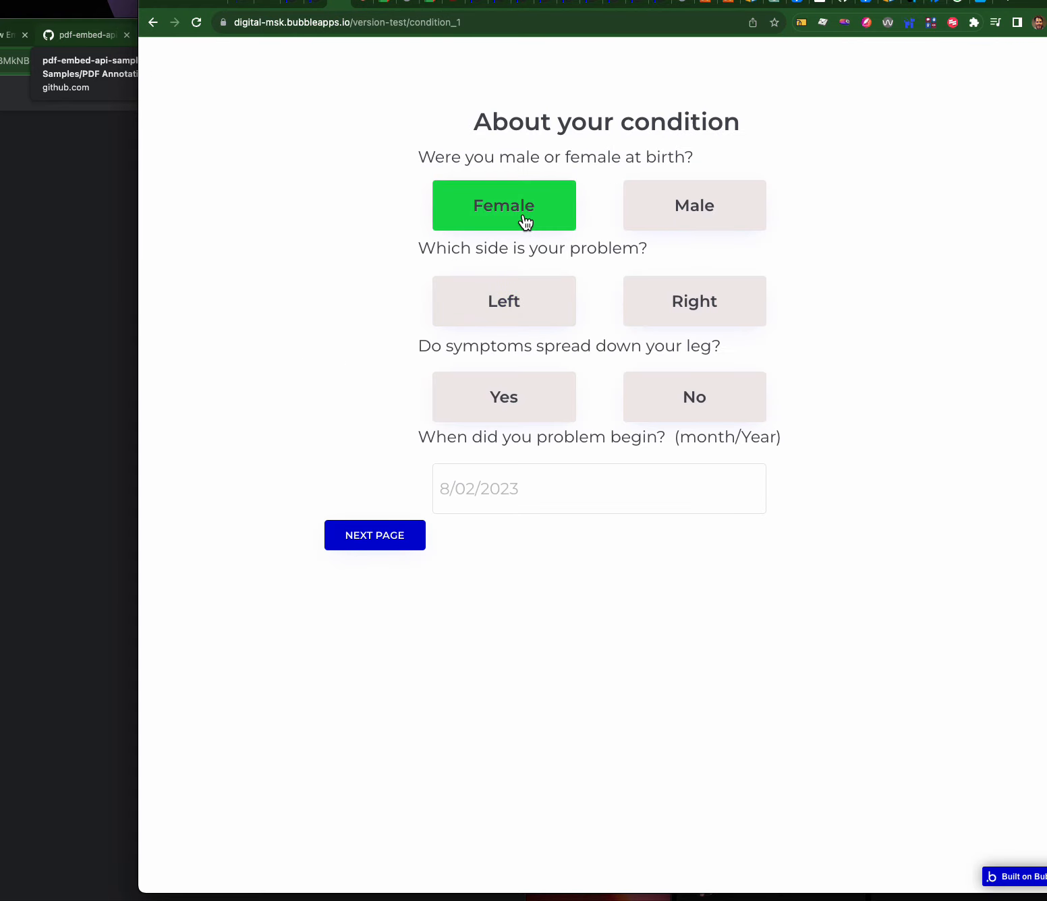
{"action": "left_click", "coordinate": [528, 207]}
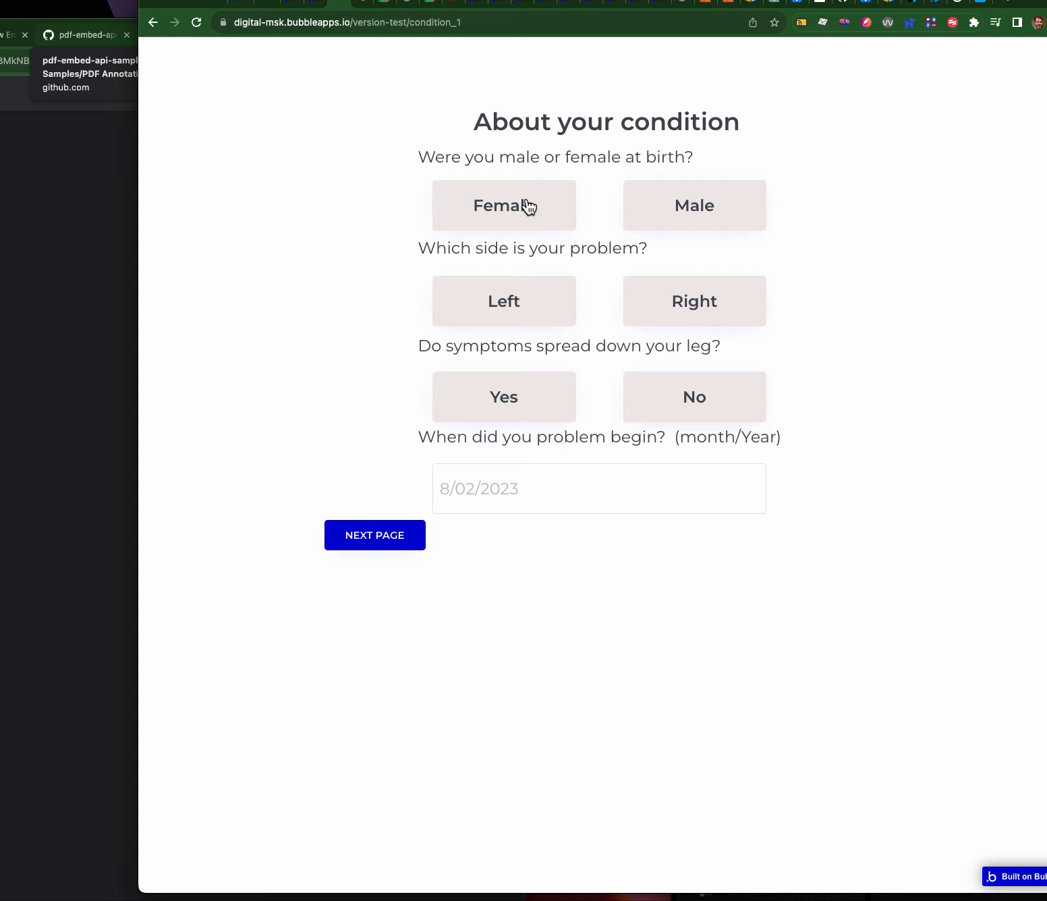
- Confirm the entry's Sex at Birth is still blank, then view Condition History privacy rules
{"action": "left_click", "coordinate": [319, 8]}
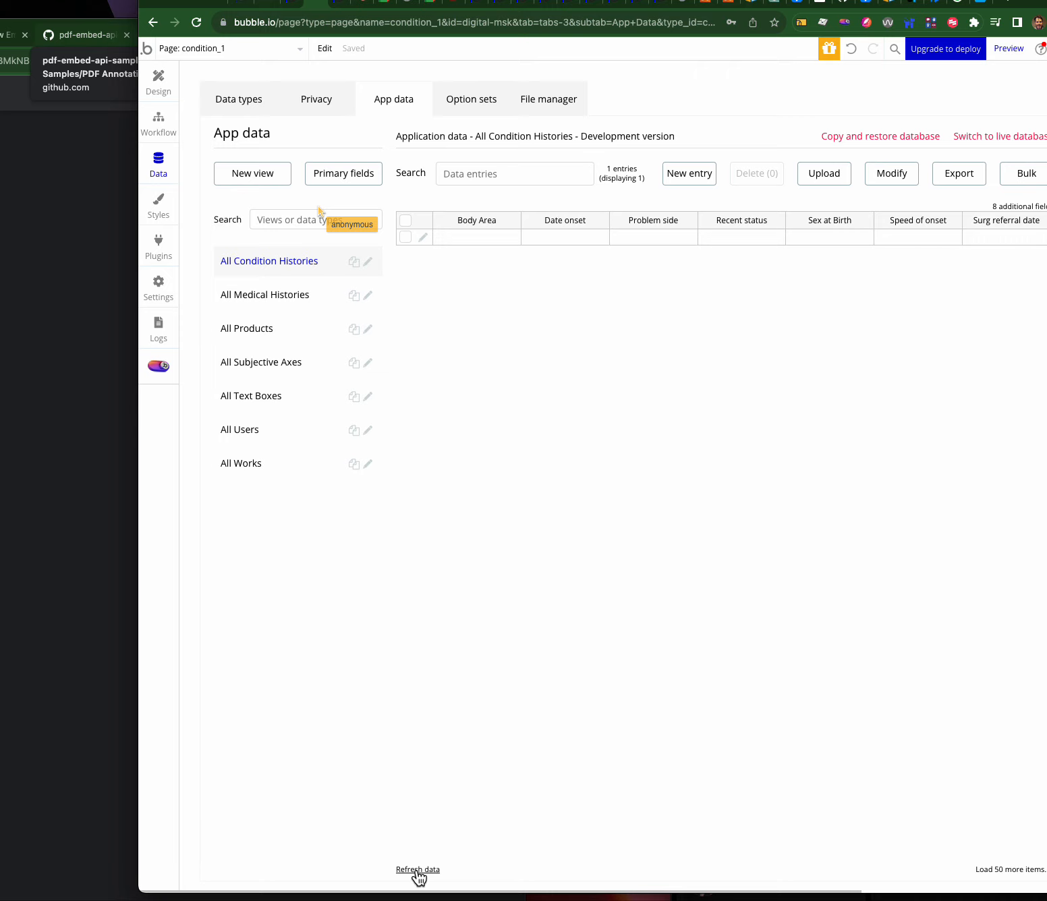
{"action": "left_click", "coordinate": [422, 238]}
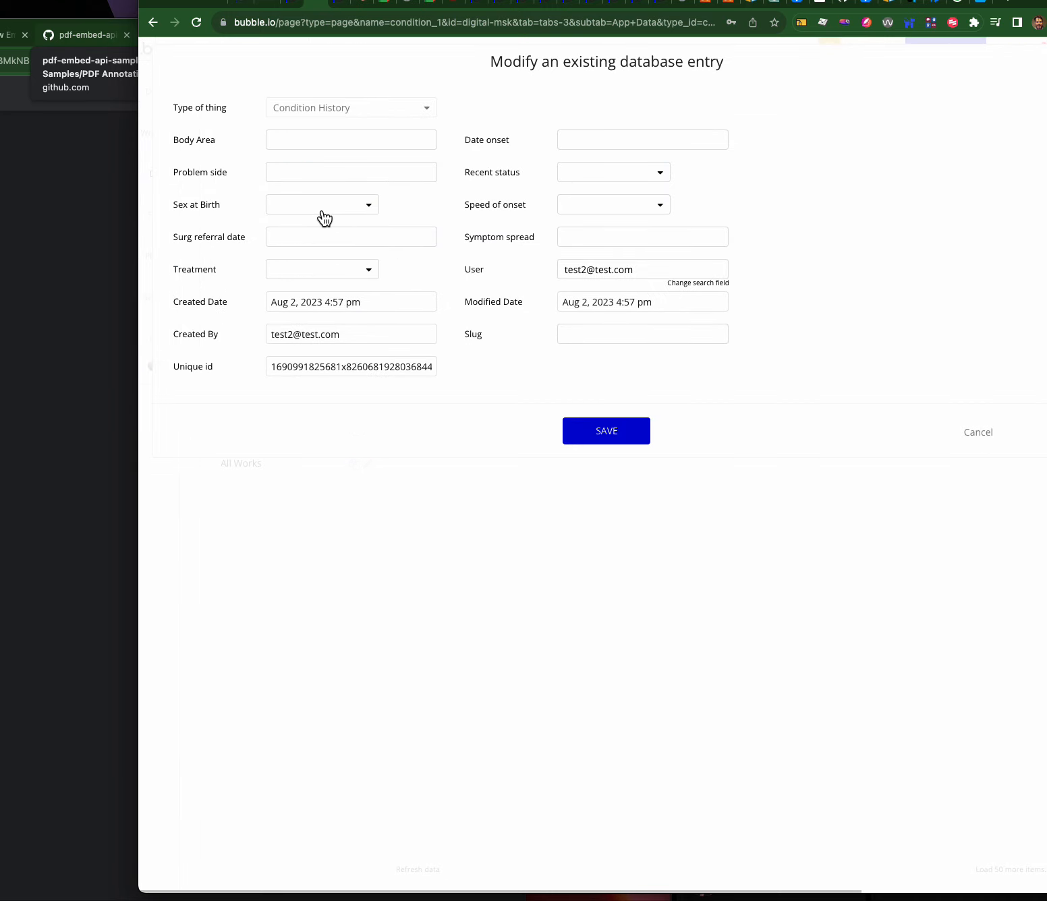
{"action": "left_click", "coordinate": [301, 203]}
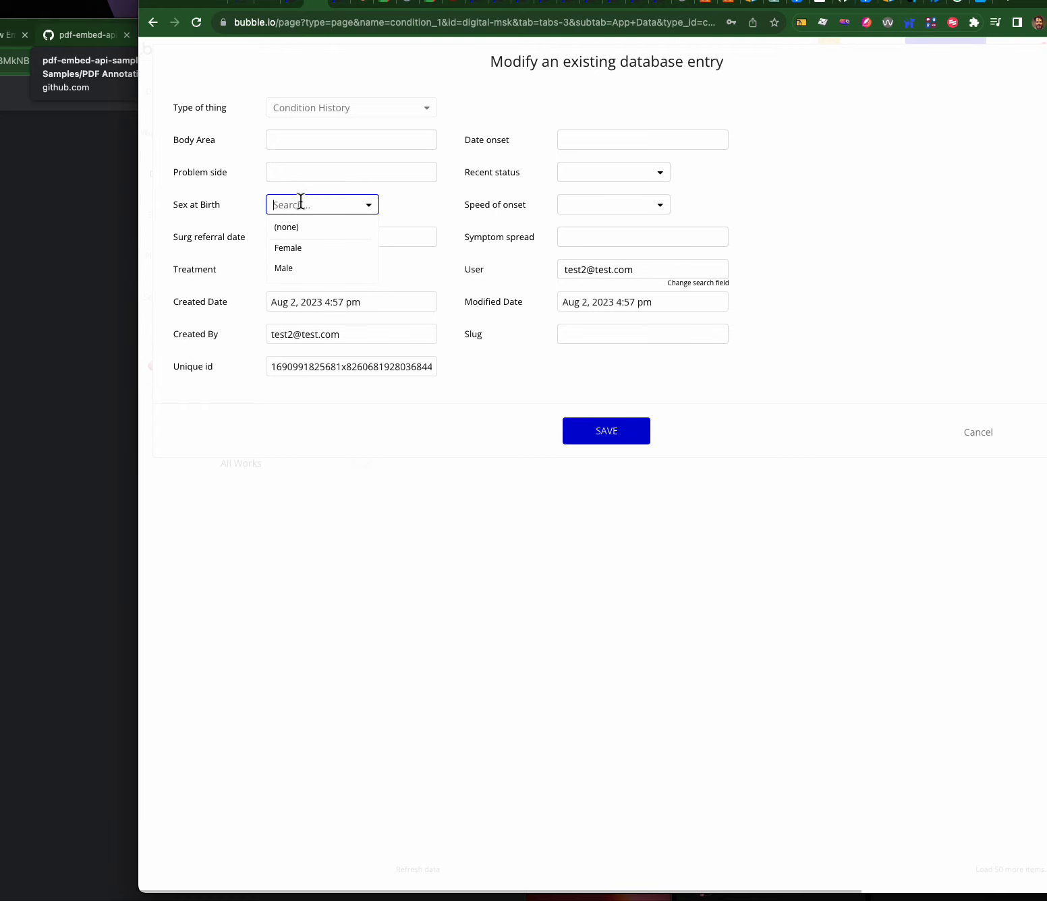
{"action": "left_click", "coordinate": [979, 432]}
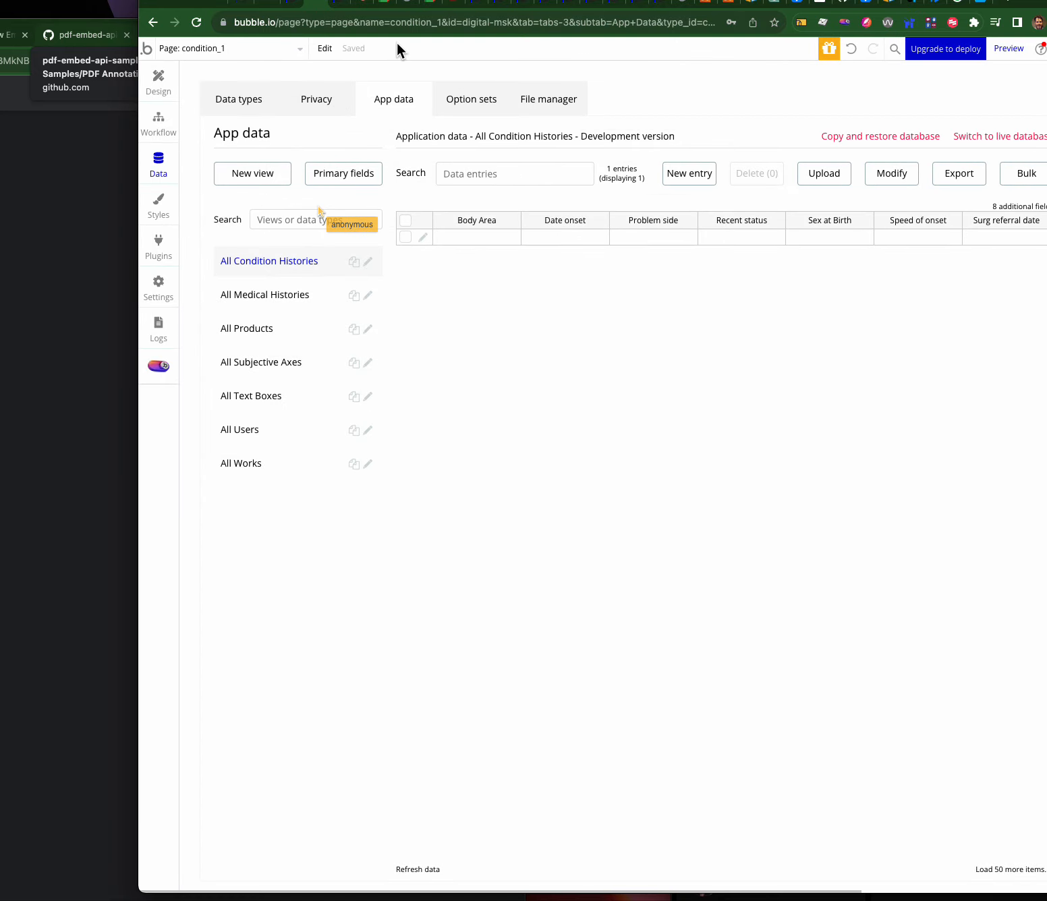
{"action": "left_click", "coordinate": [330, 104]}
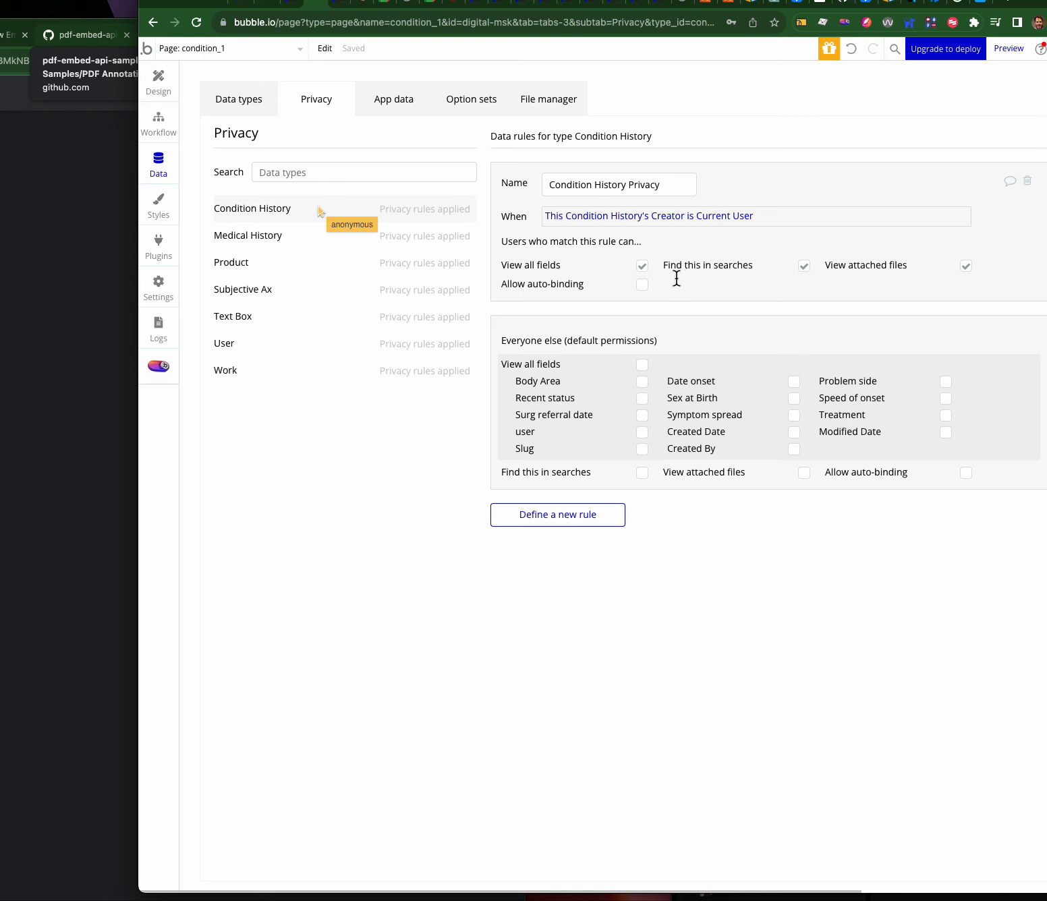
- Check the User privacy rules and retest the Female answer in the preview
{"action": "left_click", "coordinate": [297, 344]}
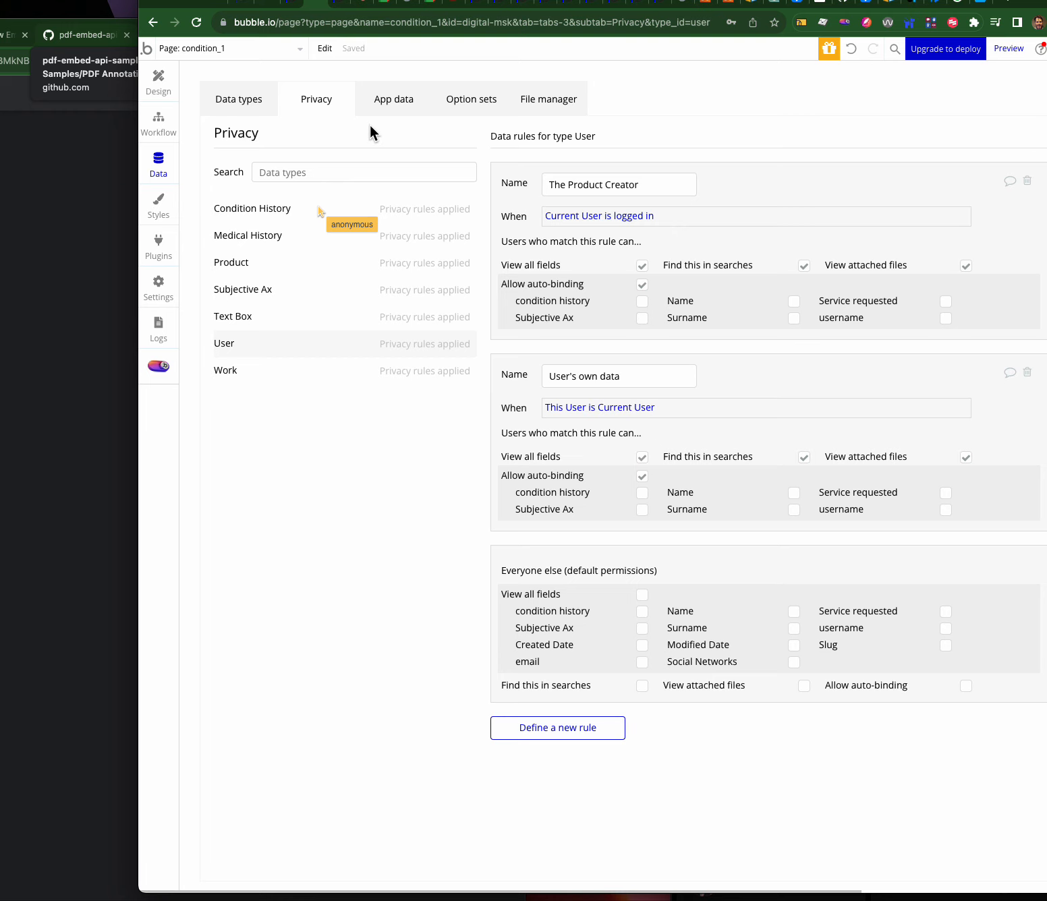
{"action": "left_click", "coordinate": [337, 3]}
{"action": "left_click", "coordinate": [485, 221]}
{"action": "left_click", "coordinate": [490, 215]}
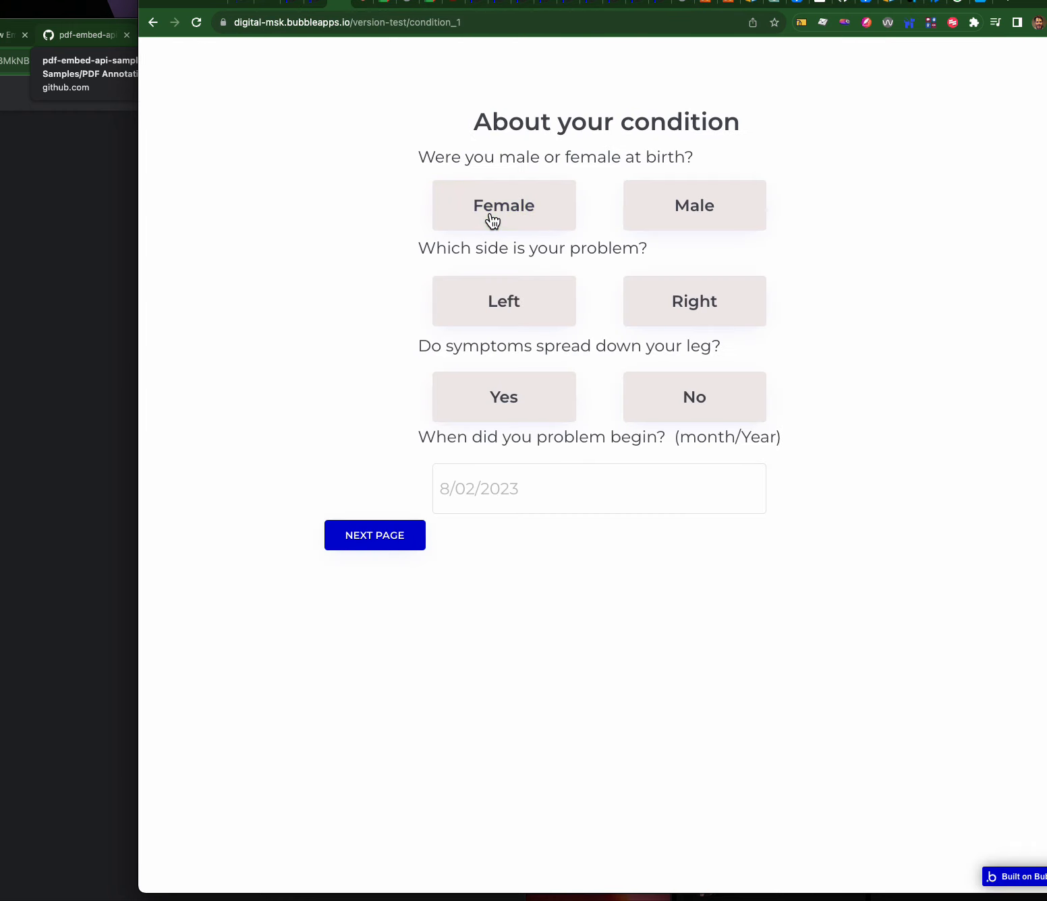
{"action": "left_click", "coordinate": [497, 201]}
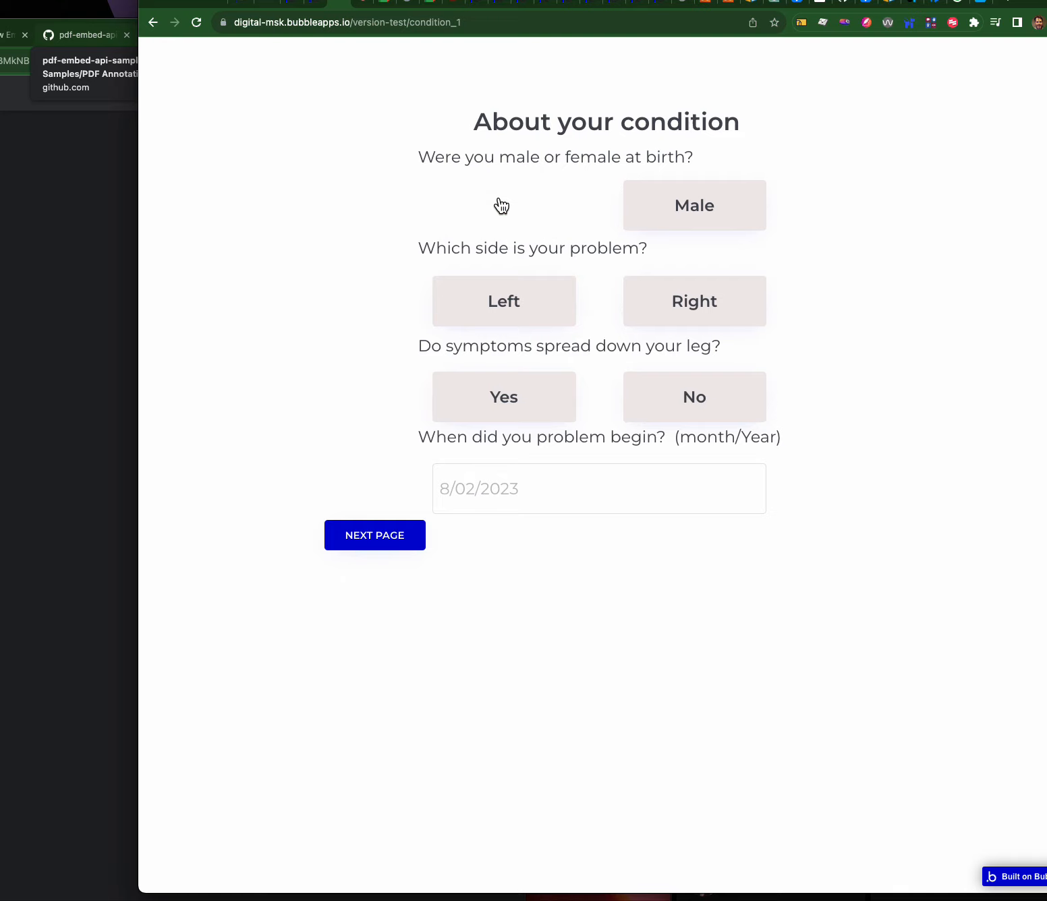
{"action": "left_click", "coordinate": [318, 4]}
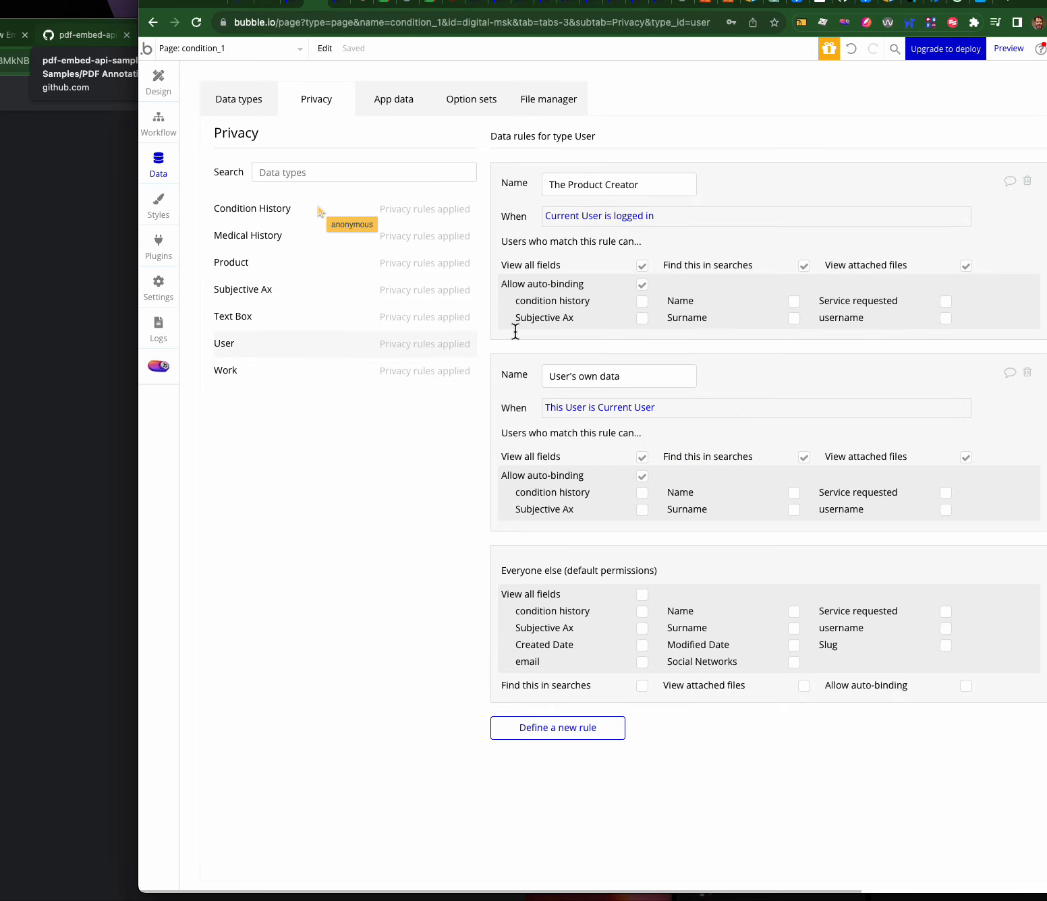
- Recheck the Condition History entry's Sex at Birth options in App data, then cancel
{"action": "left_click", "coordinate": [267, 214]}
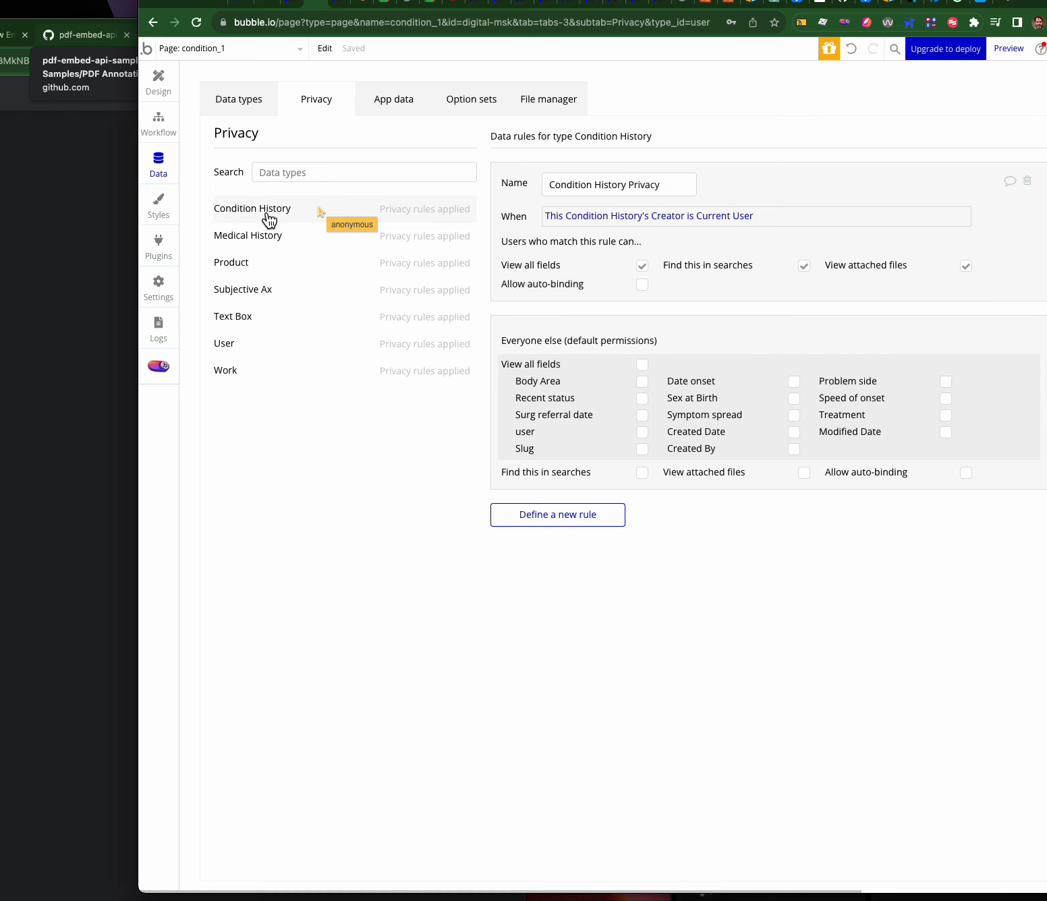
{"action": "left_click", "coordinate": [405, 102]}
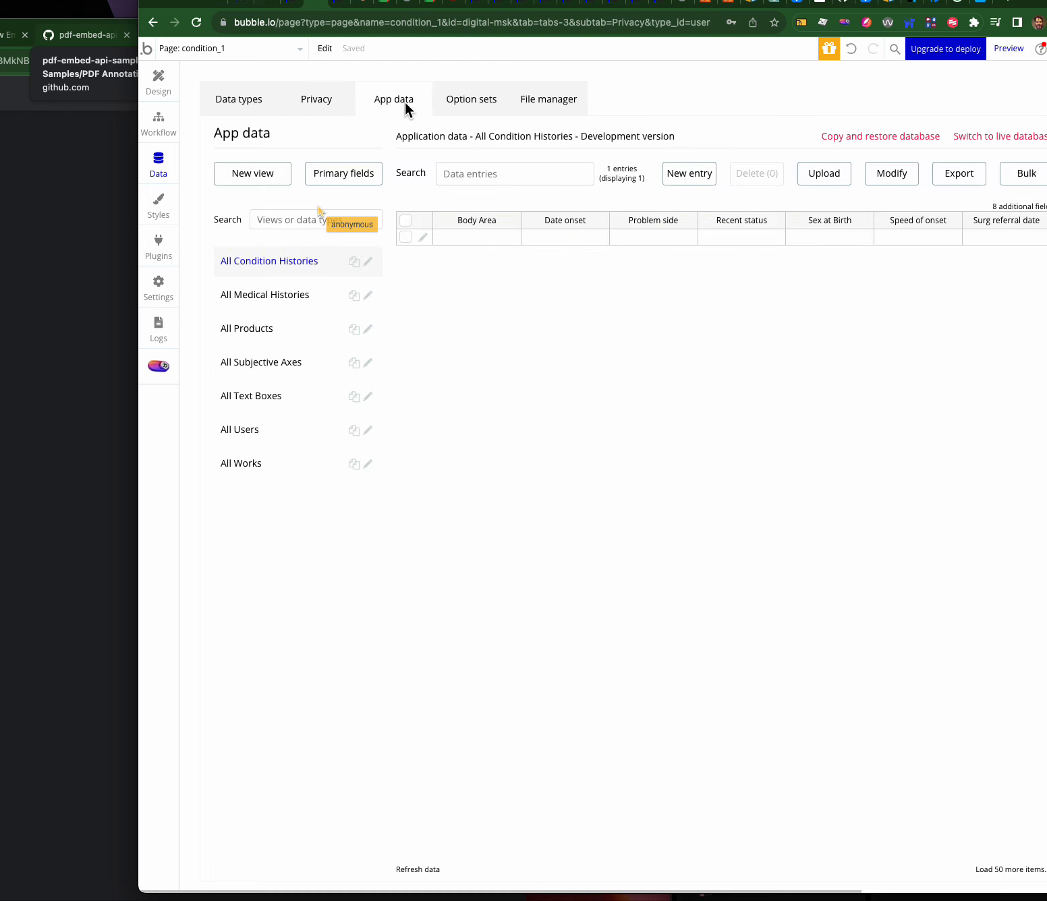
{"action": "left_click", "coordinate": [423, 233]}
{"action": "left_click", "coordinate": [415, 870]}
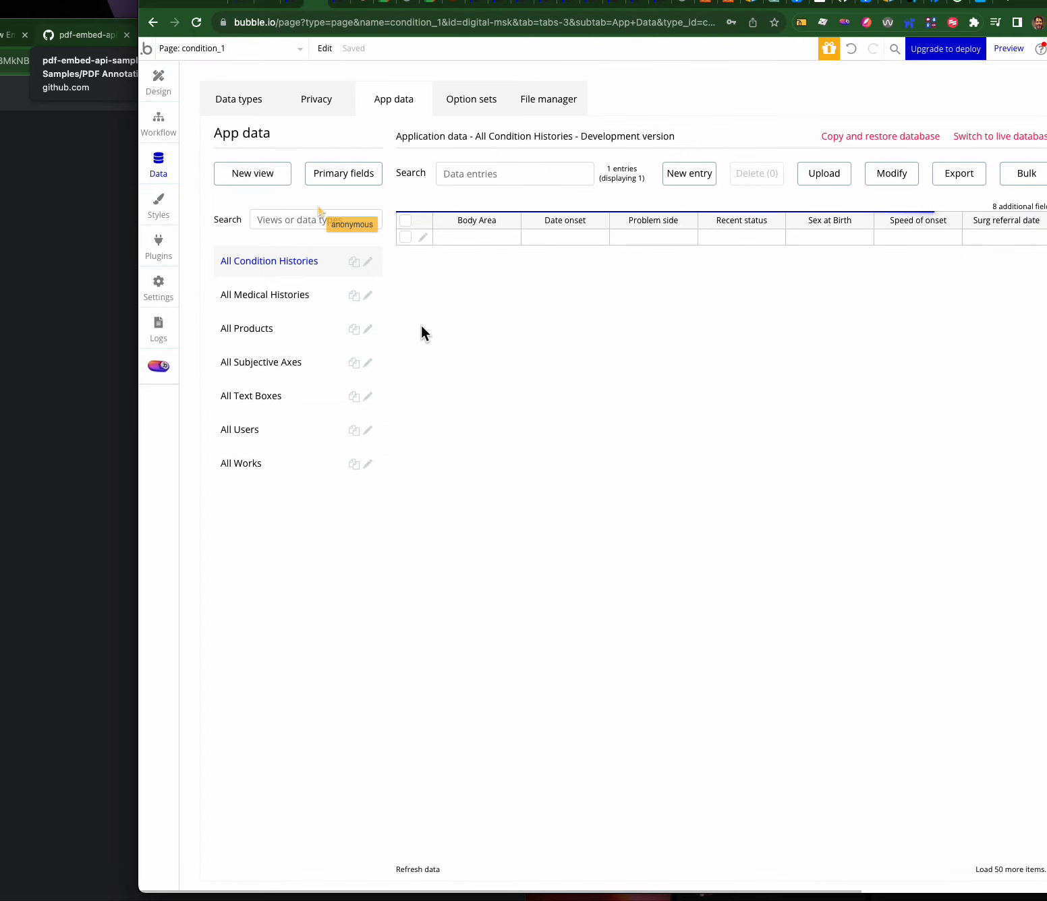
{"action": "left_click", "coordinate": [423, 237]}
{"action": "left_click", "coordinate": [290, 205]}
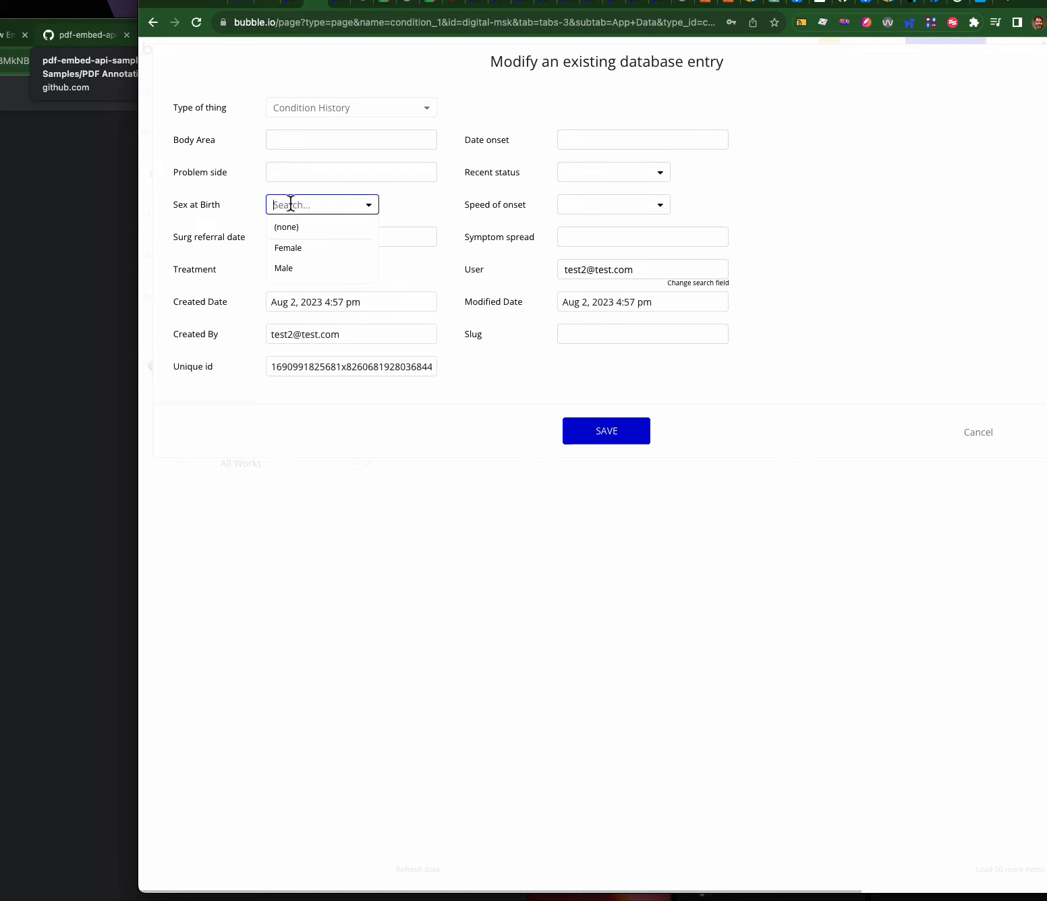
{"action": "left_click", "coordinate": [971, 445]}
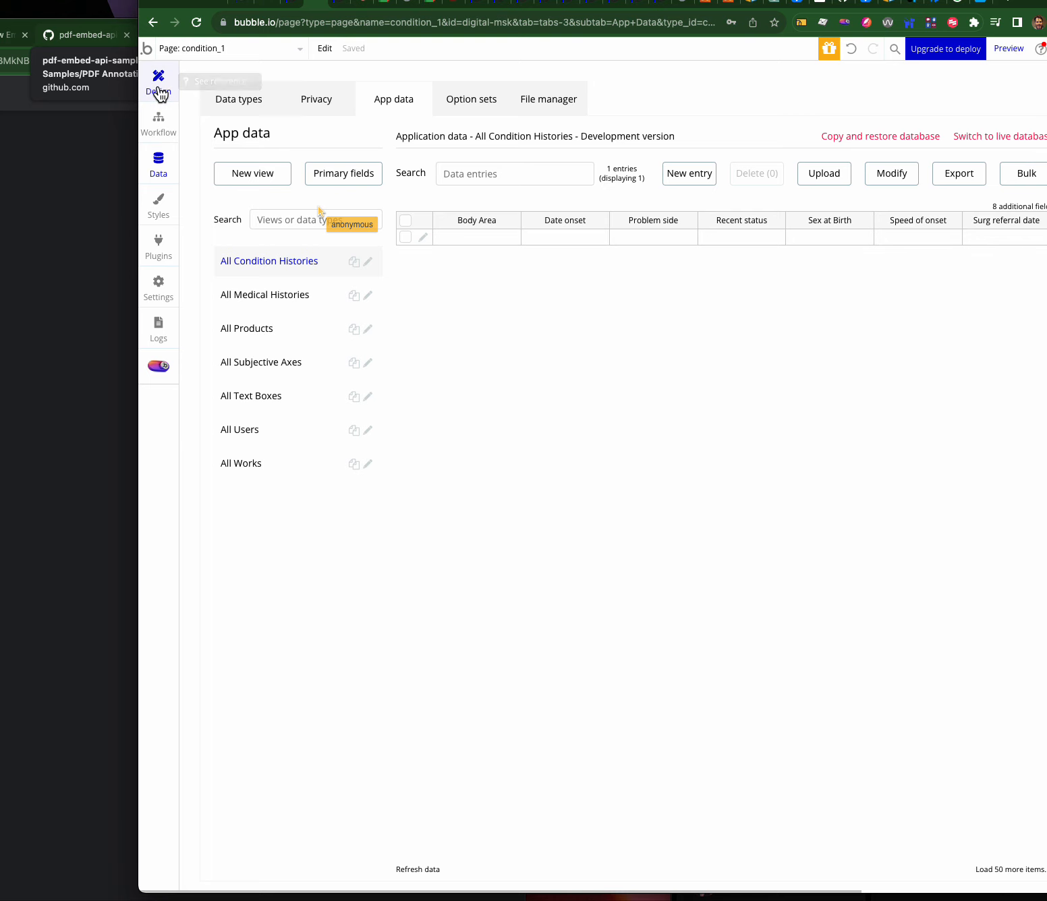
{"action": "left_click", "coordinate": [158, 123]}
- Add an alert element beside NEXT PAGE with the text 'Saved'
{"action": "left_click", "coordinate": [499, 139]}
{"action": "left_click", "coordinate": [296, 222]}
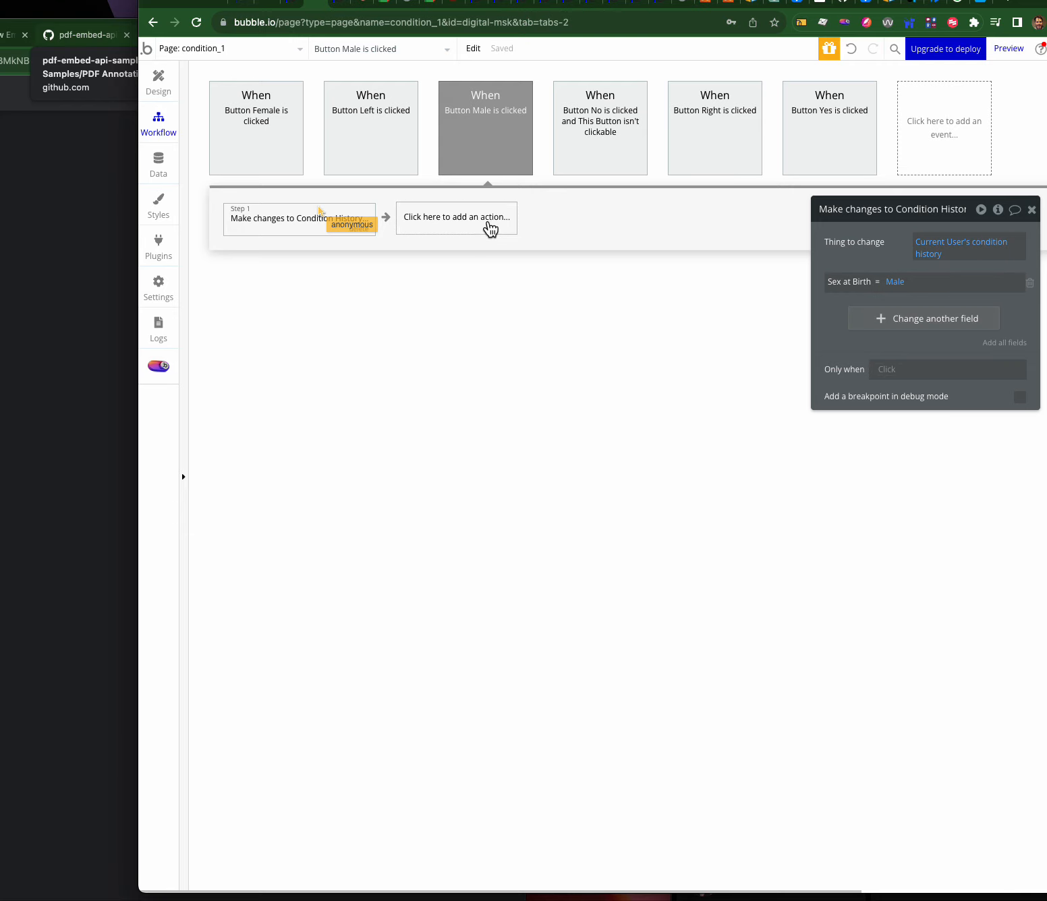
{"action": "left_click", "coordinate": [157, 81]}
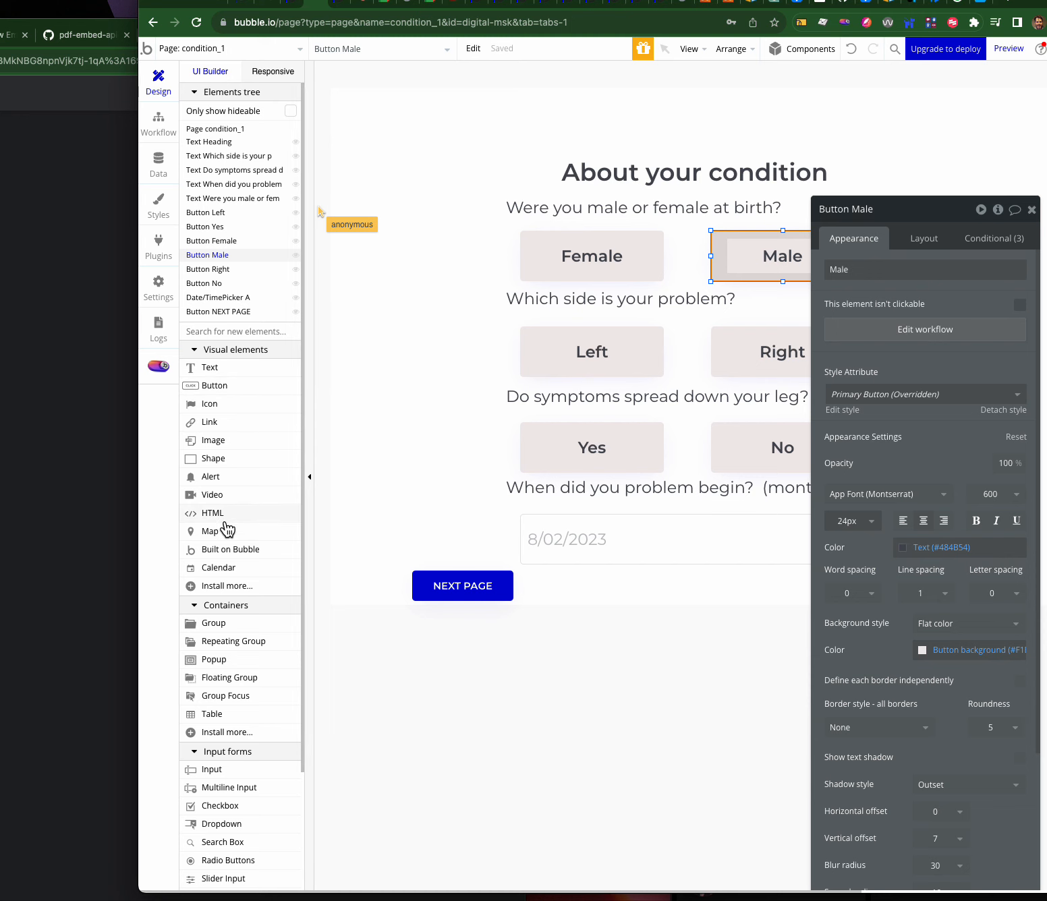
{"action": "left_click_drag", "start_coordinate": [223, 478], "coordinate": [611, 586]}
{"action": "left_click", "coordinate": [877, 270]}
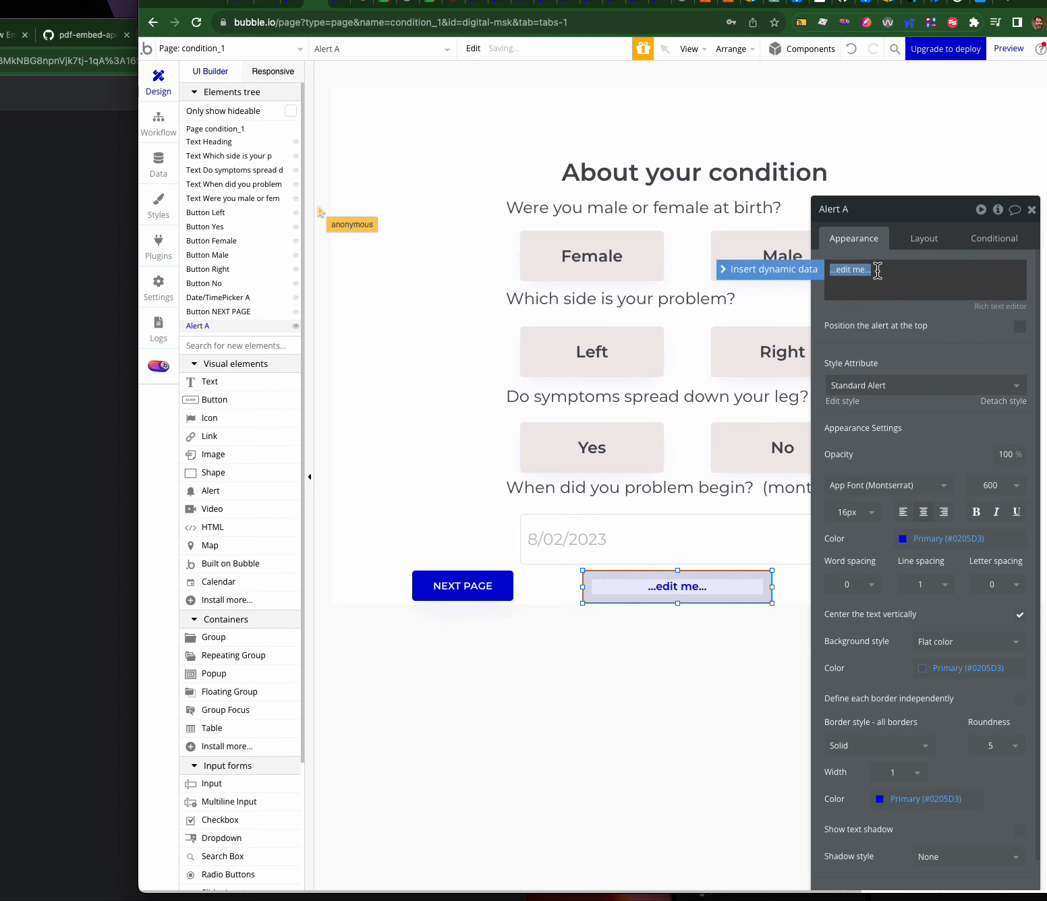
{"action": "type", "text": "Saved"}
{"action": "left_click", "coordinate": [864, 332]}
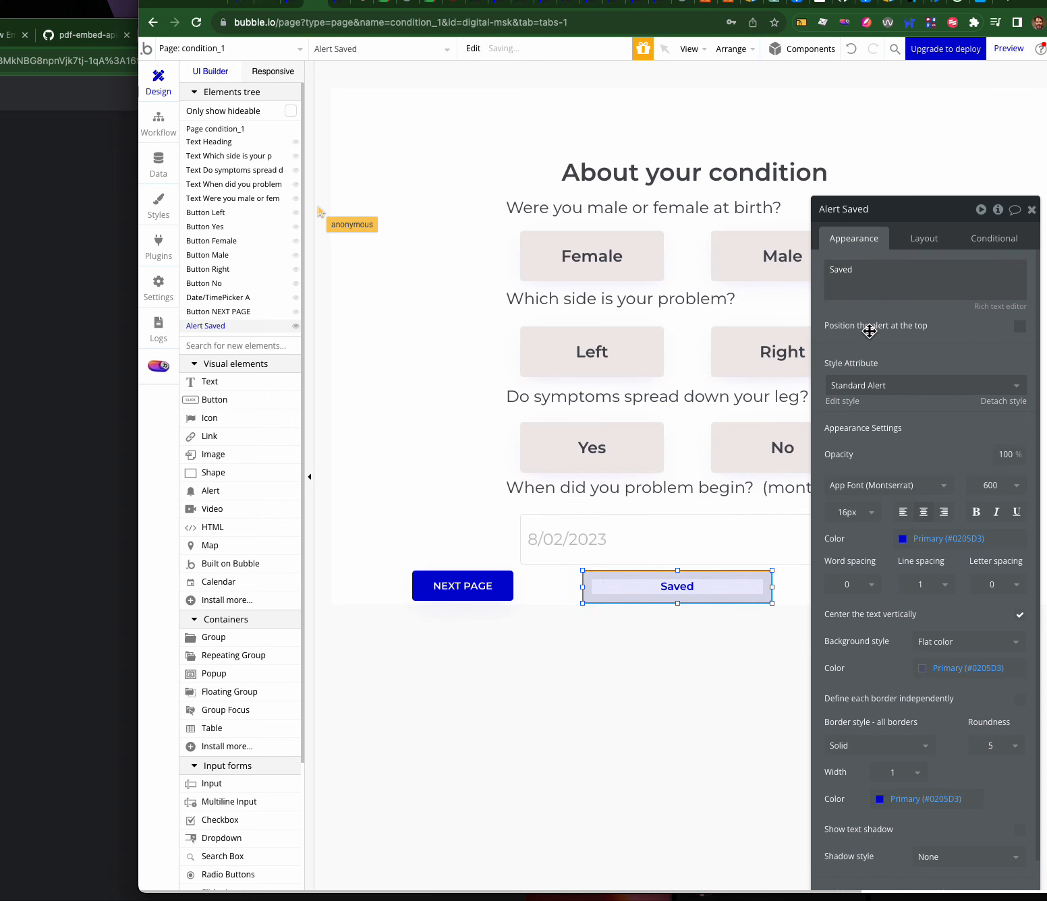
- Add a Show message step for the Saved alert to the Female button's workflow
{"action": "left_click", "coordinate": [617, 263]}
{"action": "key", "text": "super+k"}
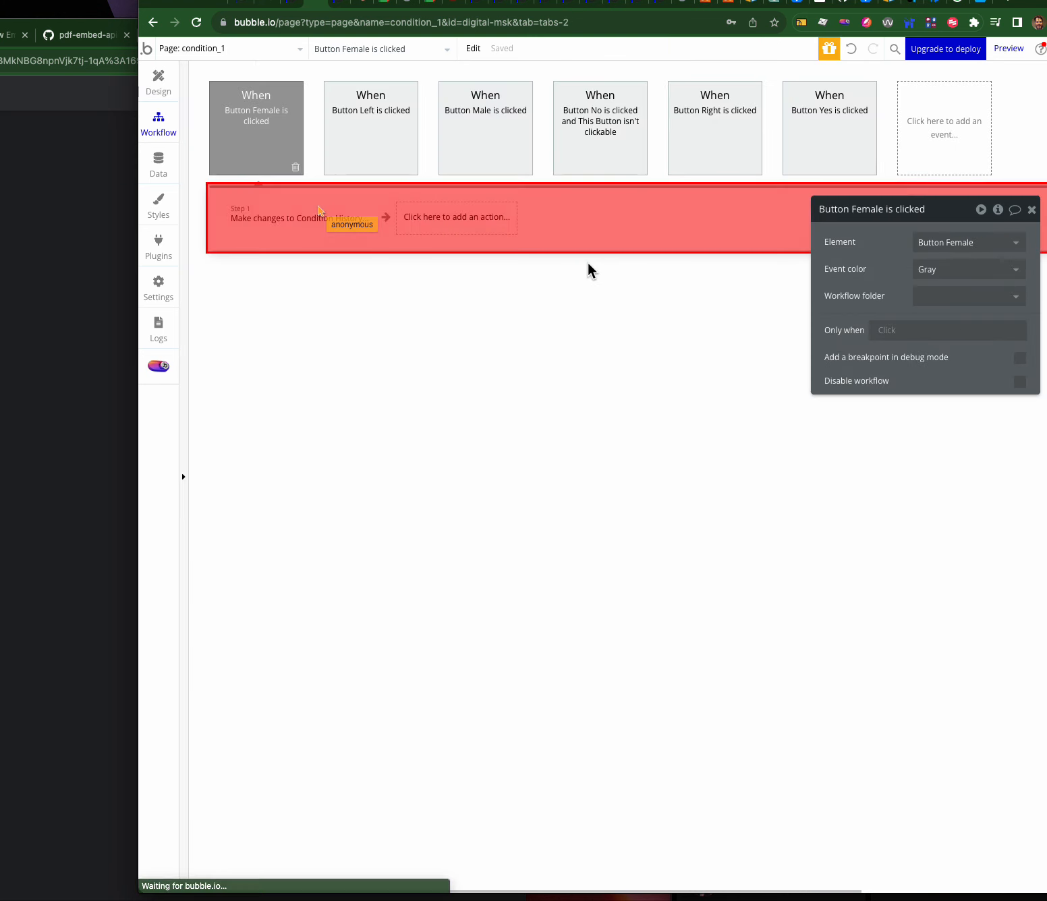
{"action": "left_click", "coordinate": [455, 227]}
{"action": "mouse_move", "coordinate": [452, 402]}
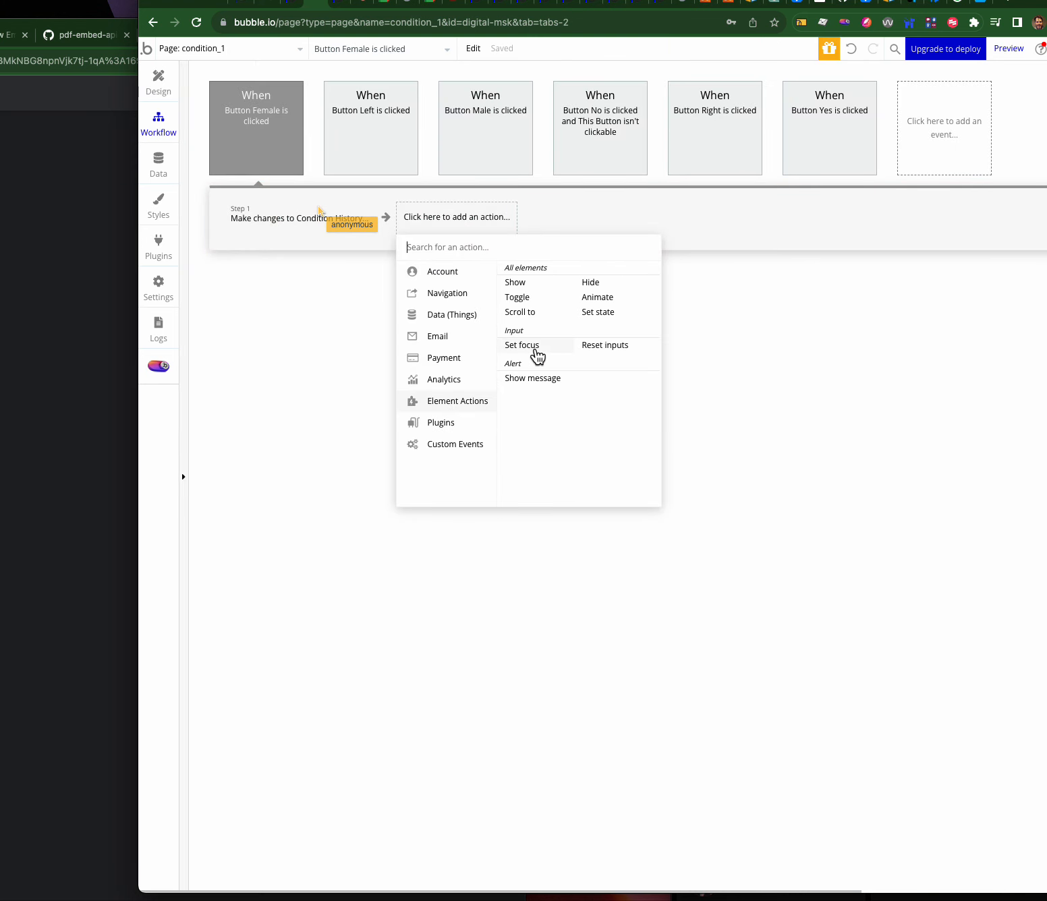
{"action": "left_click", "coordinate": [532, 378]}
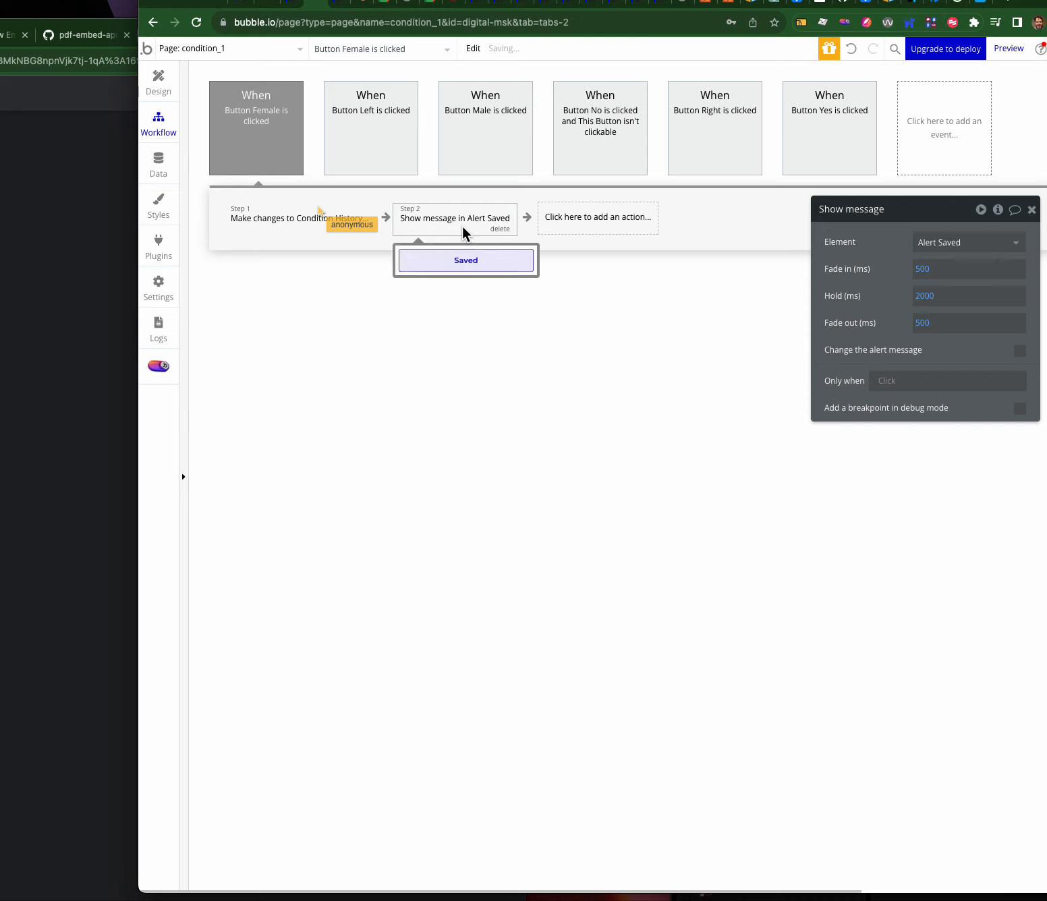
- Test the Female and Male answers in the running preview
{"action": "left_click", "coordinate": [341, 3]}
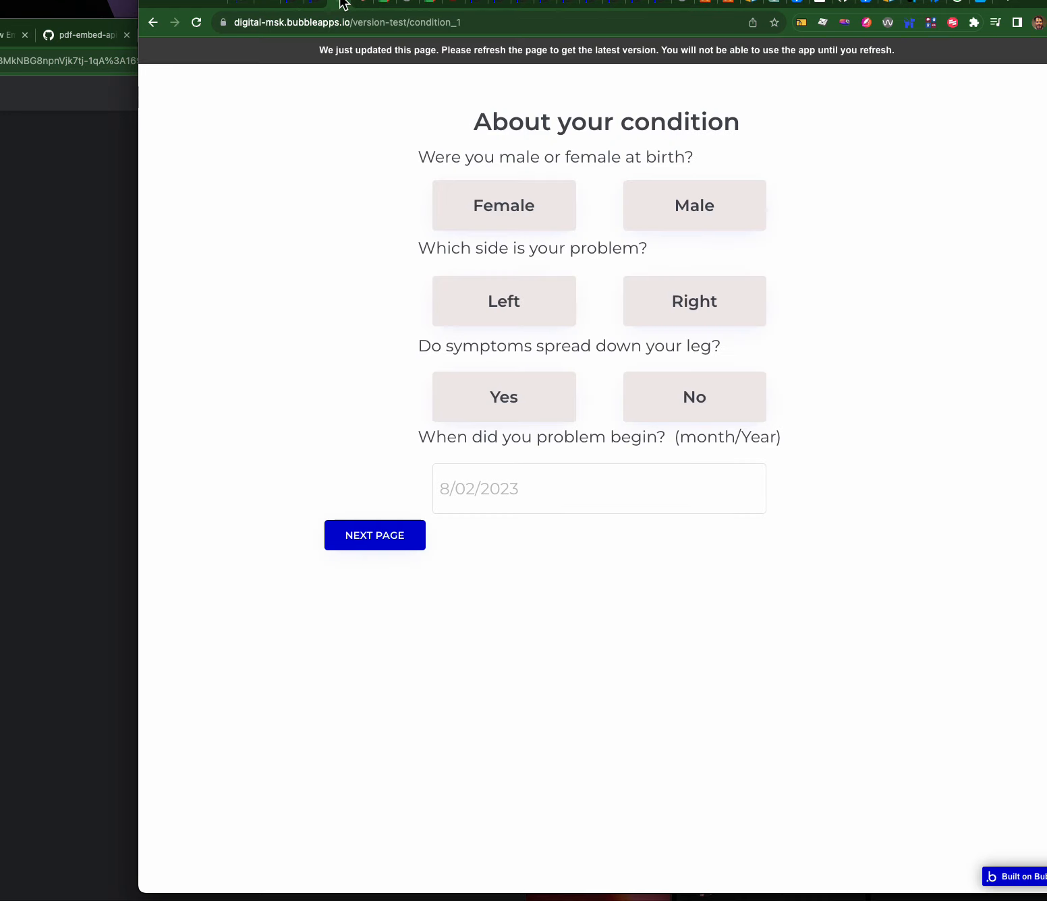
{"action": "left_click", "coordinate": [458, 229]}
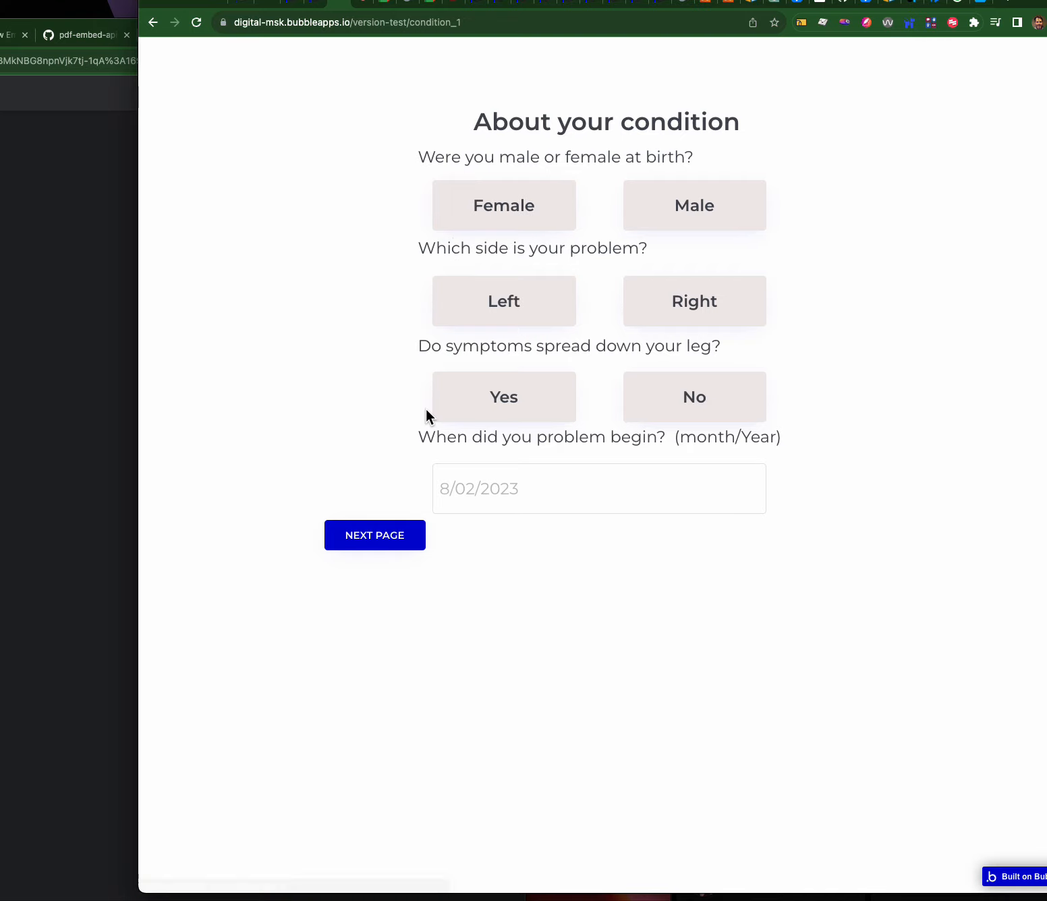
{"action": "left_click", "coordinate": [687, 210]}
{"action": "left_click", "coordinate": [687, 211]}
- Copy the Female workflow's Show message step and paste it into the Male button's workflow
{"action": "left_click", "coordinate": [666, 208]}
{"action": "left_click", "coordinate": [310, 9]}
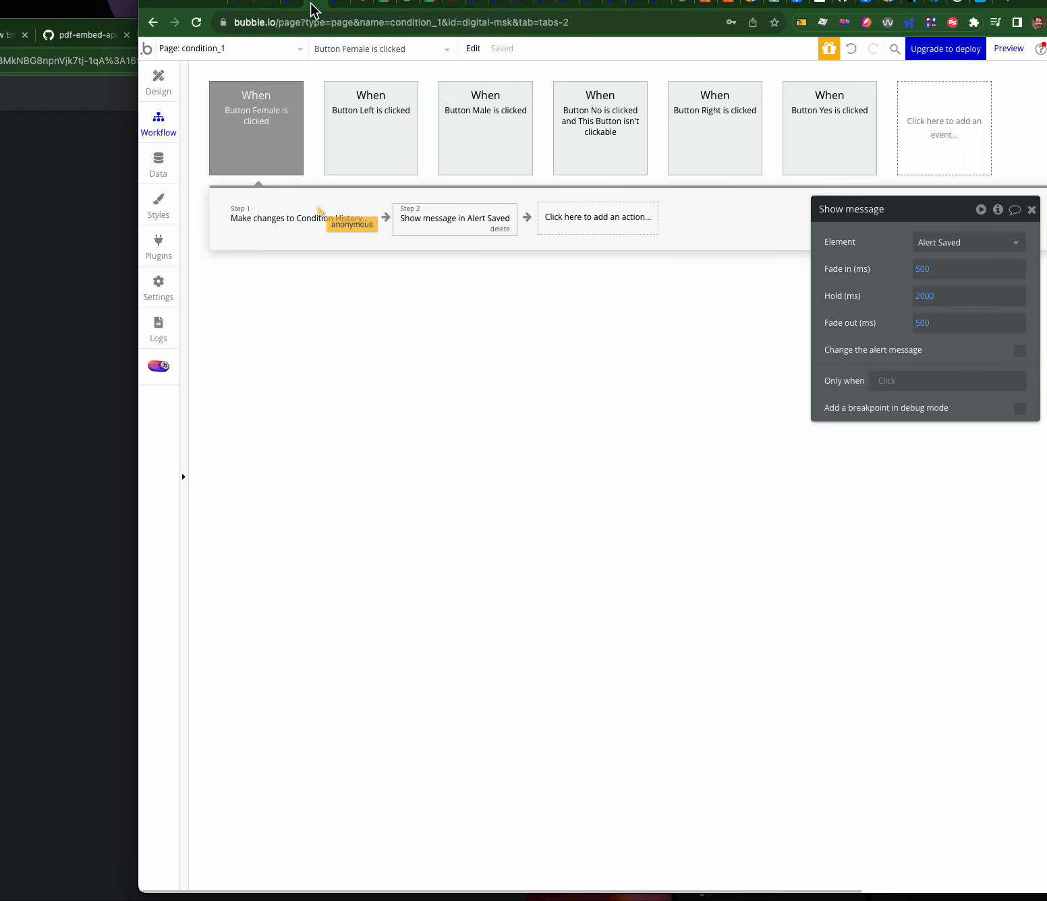
{"action": "left_click", "coordinate": [280, 136]}
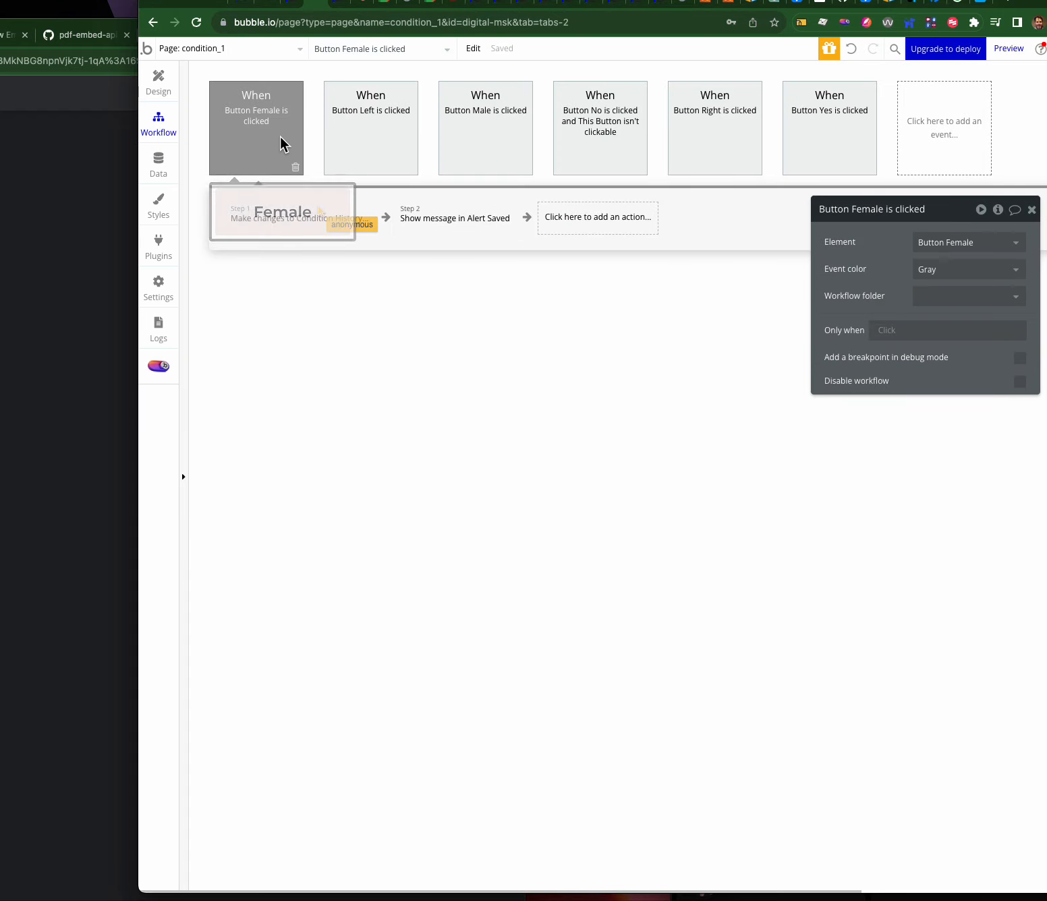
{"action": "left_click", "coordinate": [273, 213]}
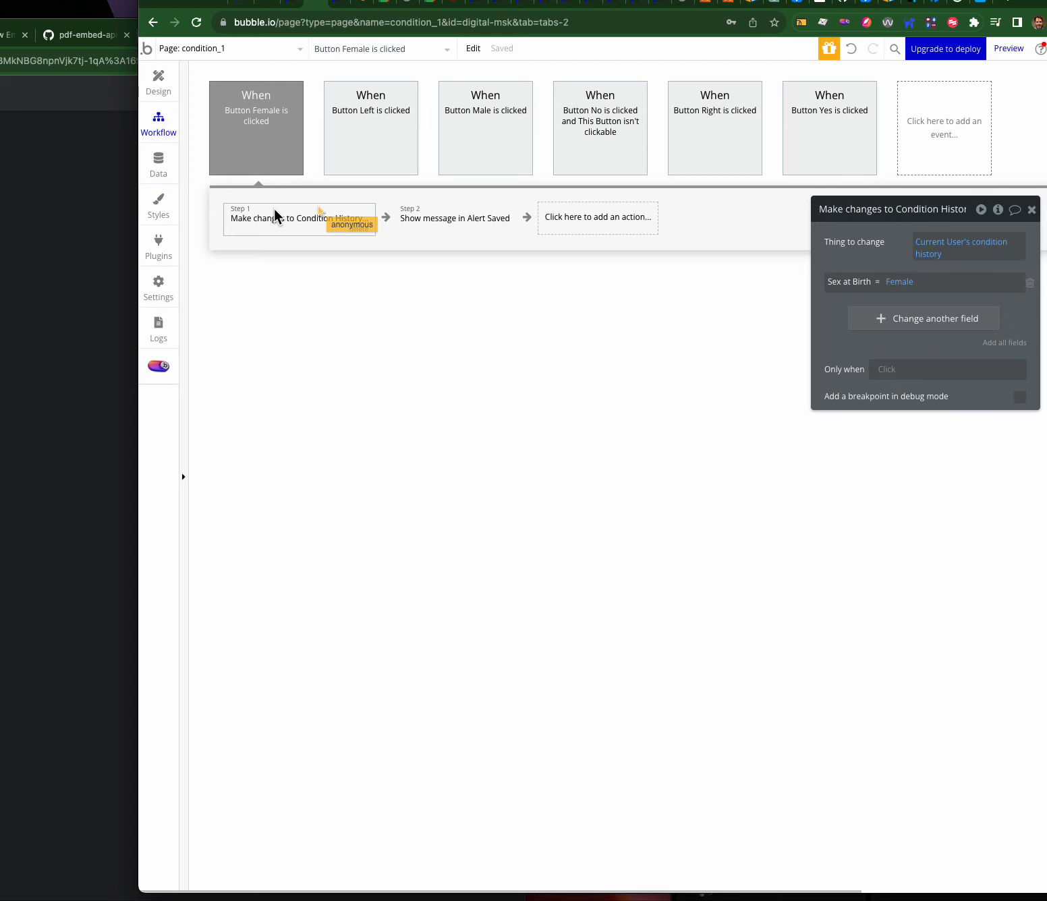
{"action": "left_click", "coordinate": [477, 223]}
{"action": "right_click", "coordinate": [462, 220]}
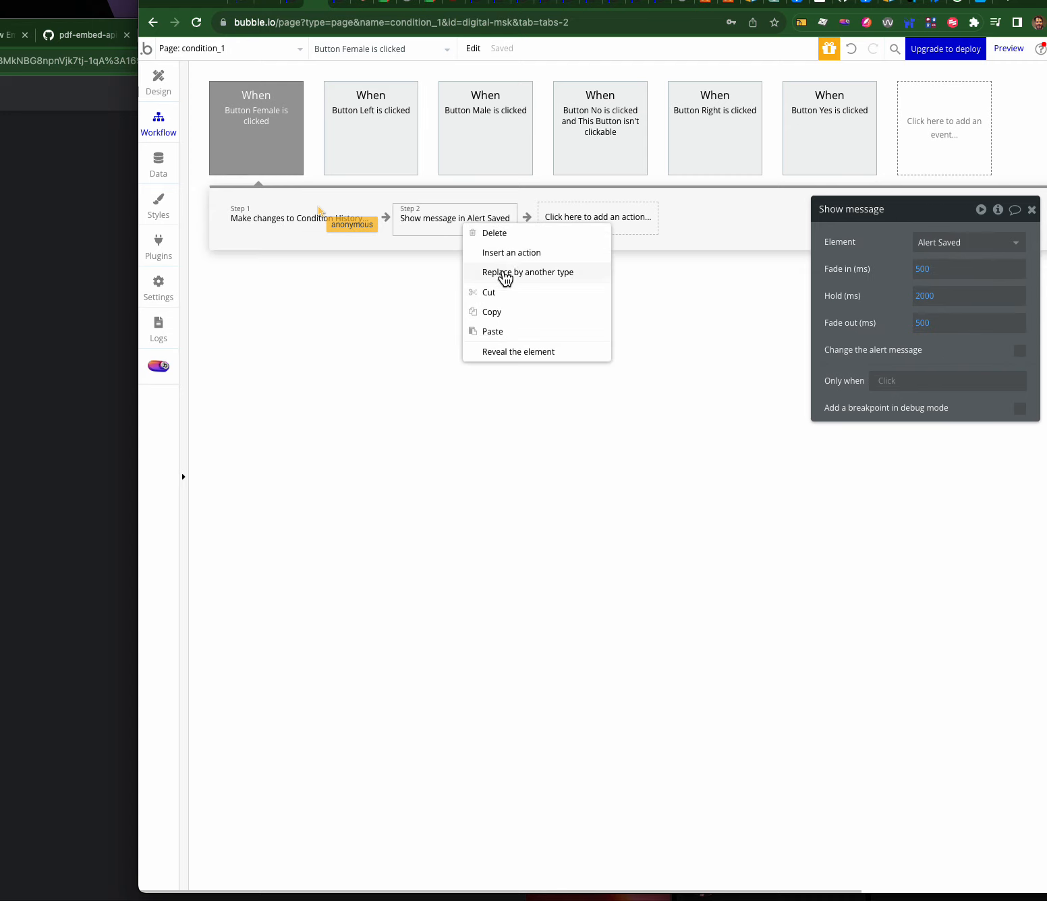
{"action": "left_click", "coordinate": [501, 311]}
{"action": "left_click", "coordinate": [449, 152]}
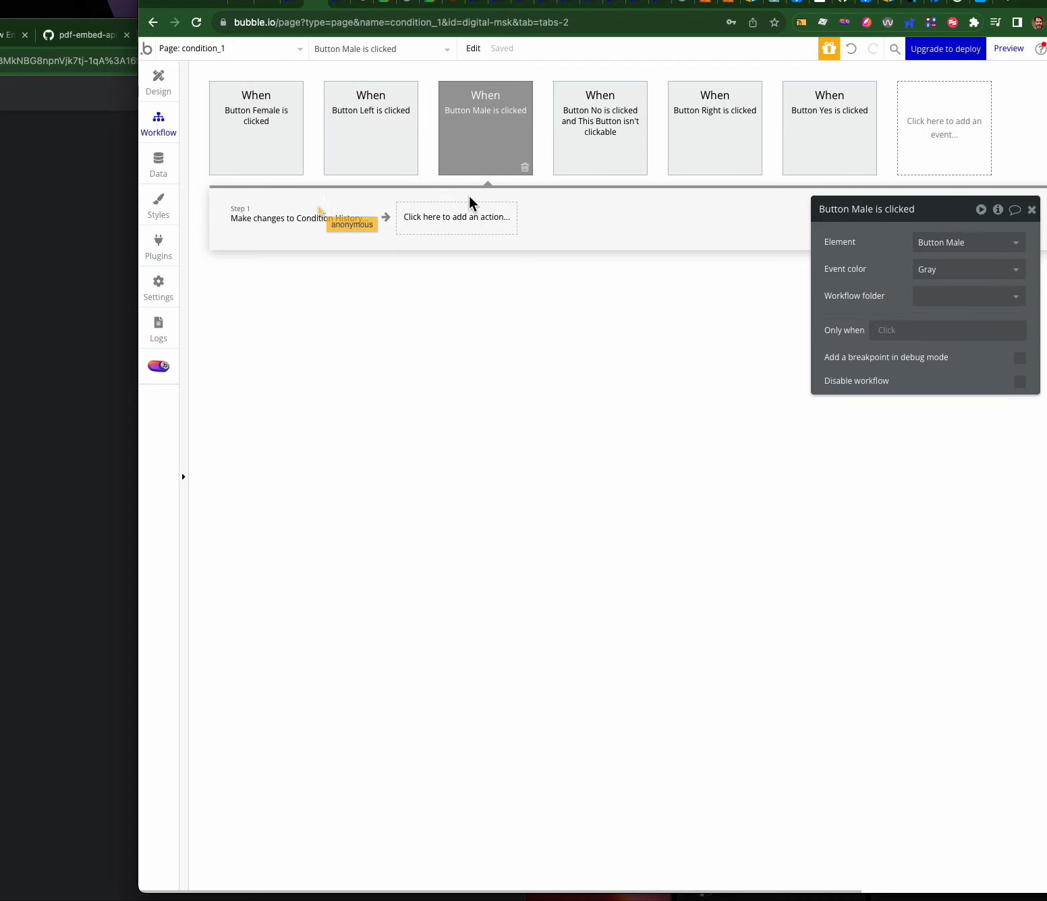
{"action": "right_click", "coordinate": [467, 219]}
{"action": "left_click", "coordinate": [499, 228]}
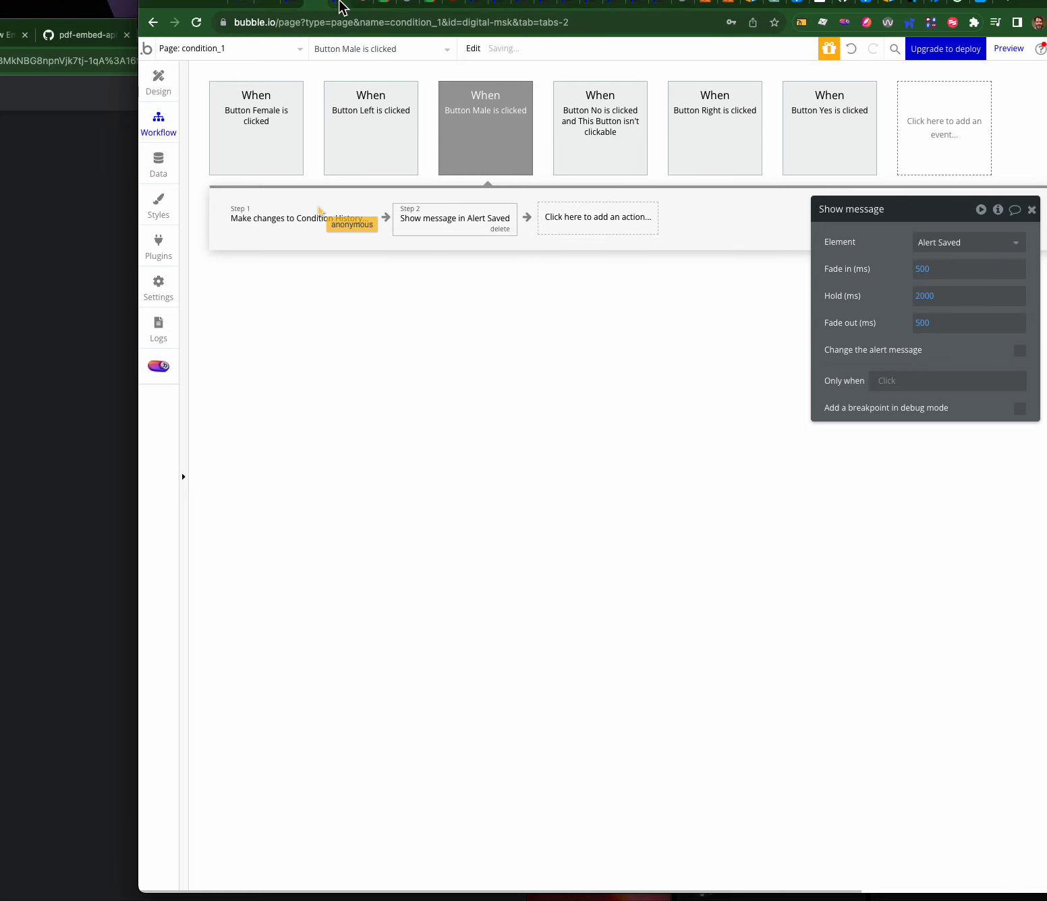
{"action": "left_click", "coordinate": [344, 4]}
- Reload the preview and retest the Female answer
{"action": "left_click", "coordinate": [452, 308]}
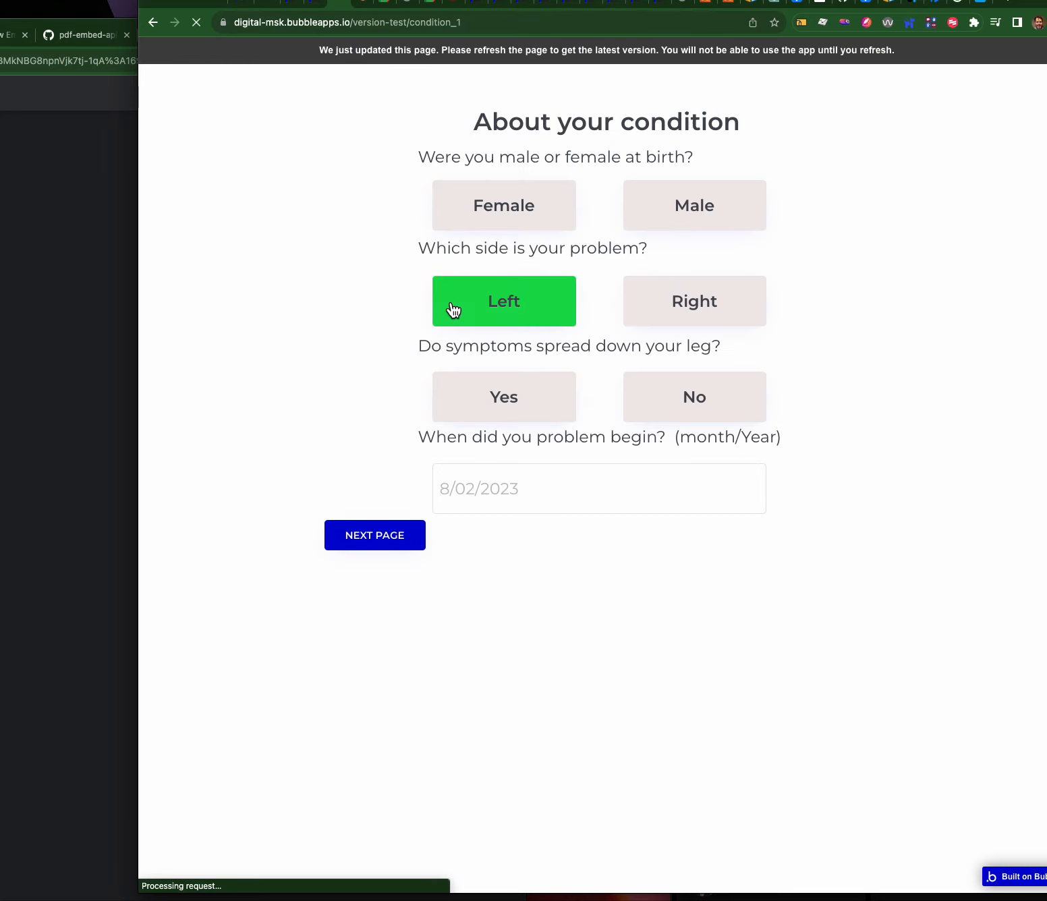
{"action": "left_click", "coordinate": [540, 214]}
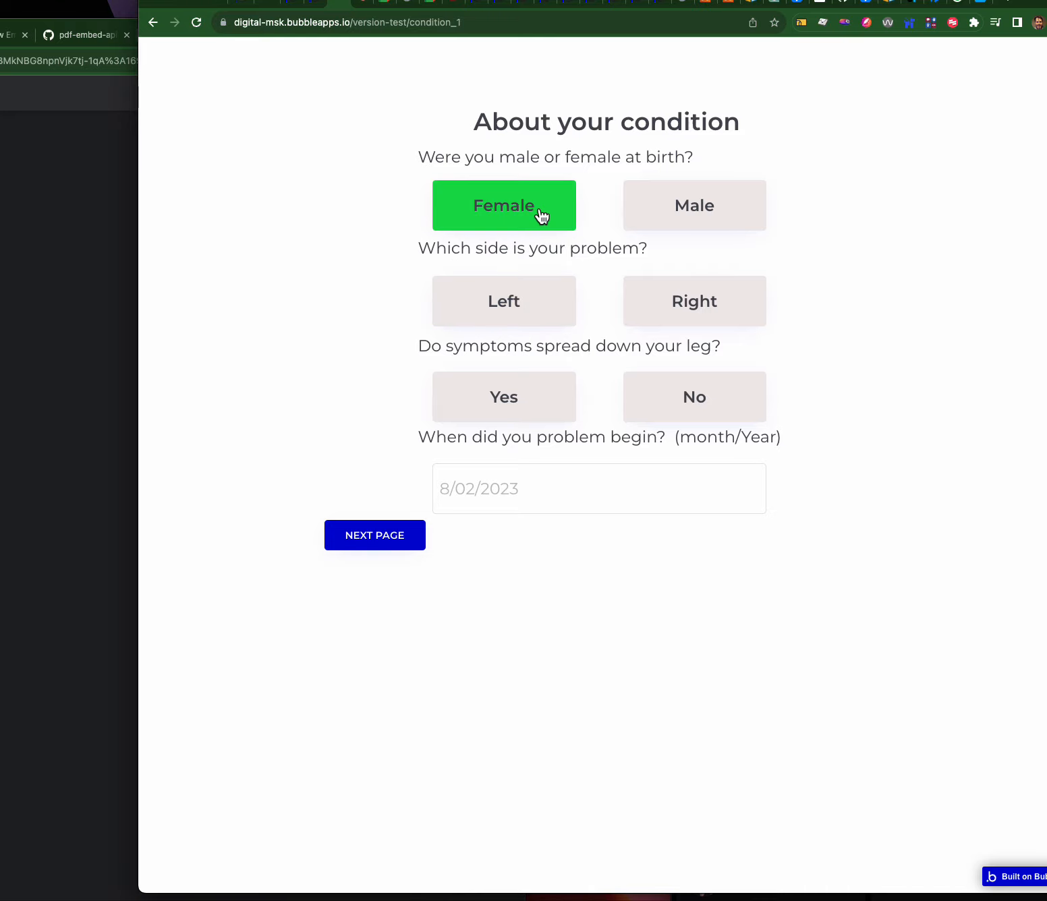
{"action": "left_click", "coordinate": [564, 210]}
{"action": "left_click", "coordinate": [650, 207]}
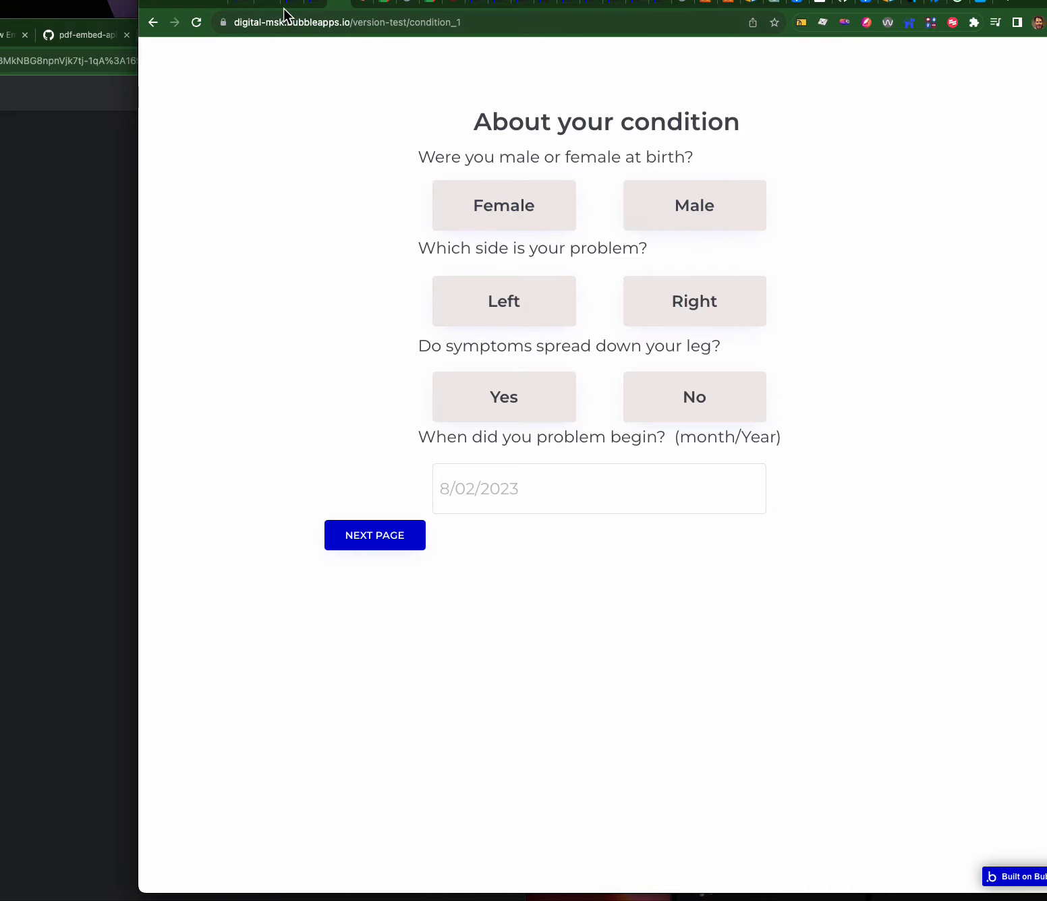
{"action": "left_click", "coordinate": [317, 8]}
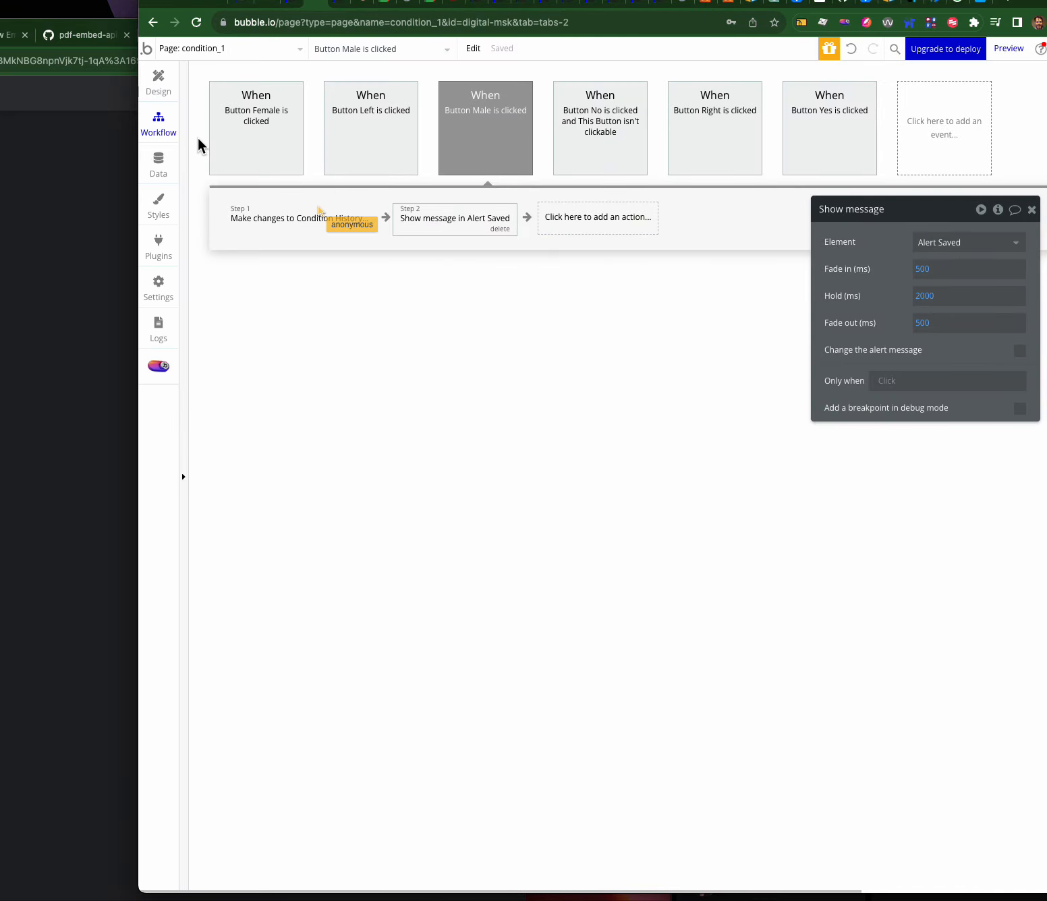
- Review the Saved alert and the Female workflow's condition-history and Show message steps
{"action": "left_click", "coordinate": [160, 84]}
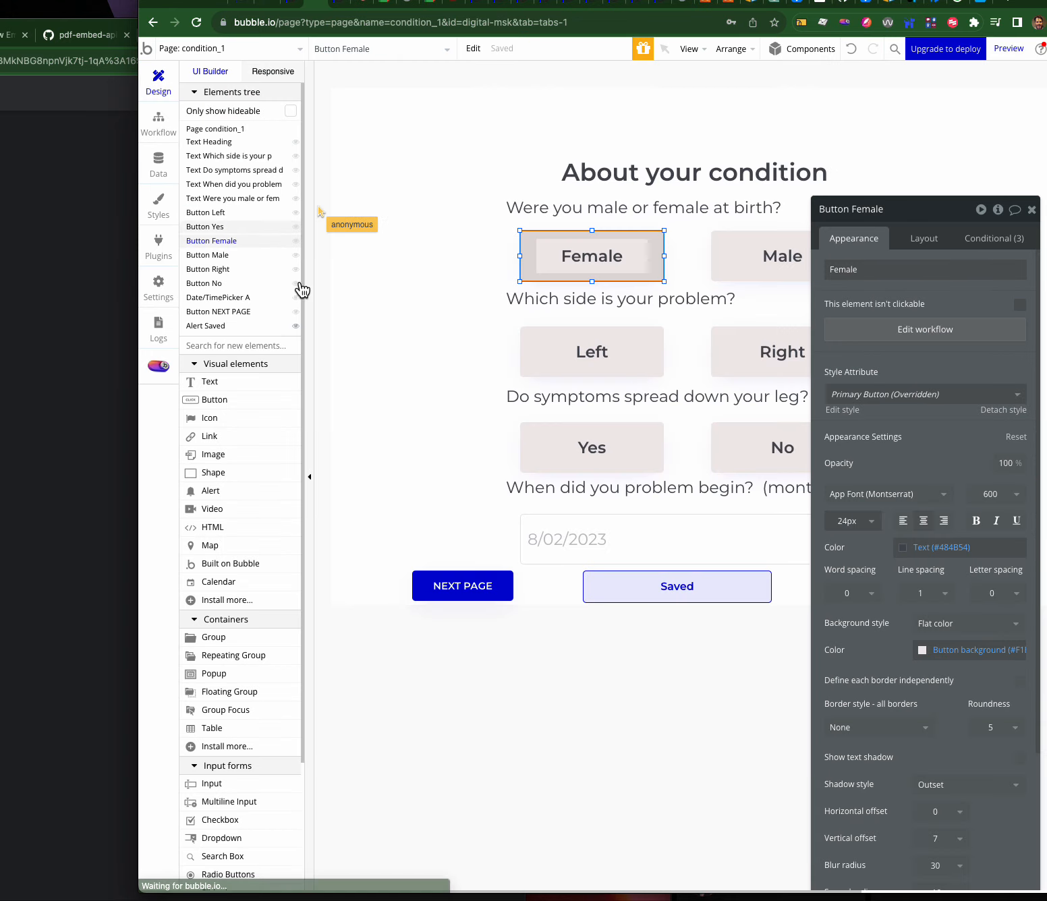
{"action": "left_click", "coordinate": [654, 591]}
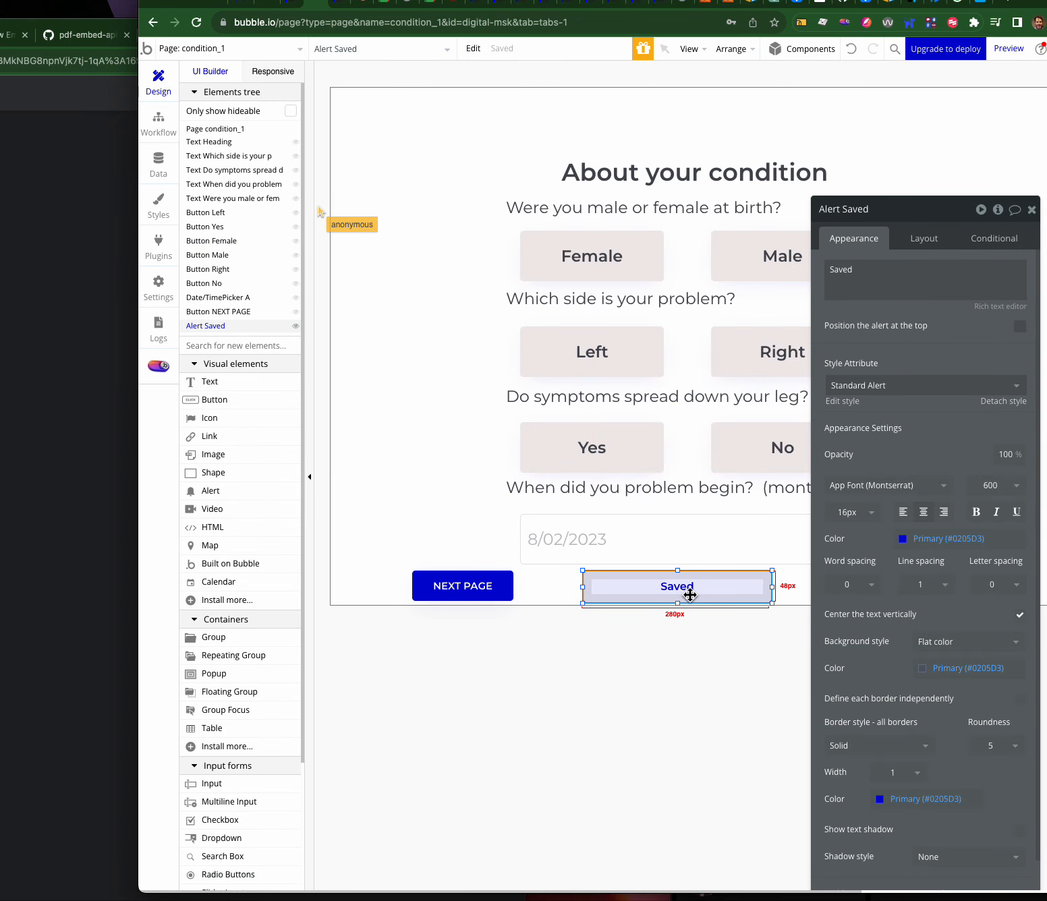
{"action": "left_click", "coordinate": [594, 244]}
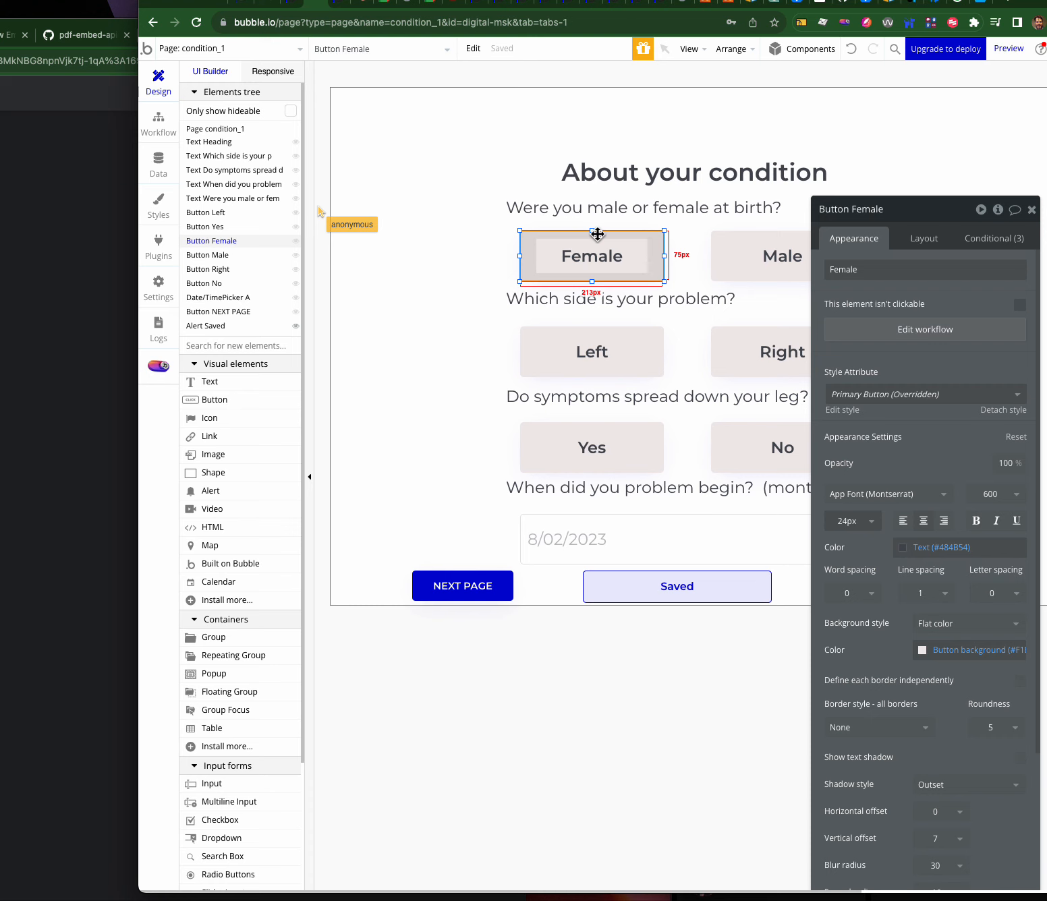
{"action": "left_click", "coordinate": [889, 335]}
{"action": "left_click", "coordinate": [262, 218]}
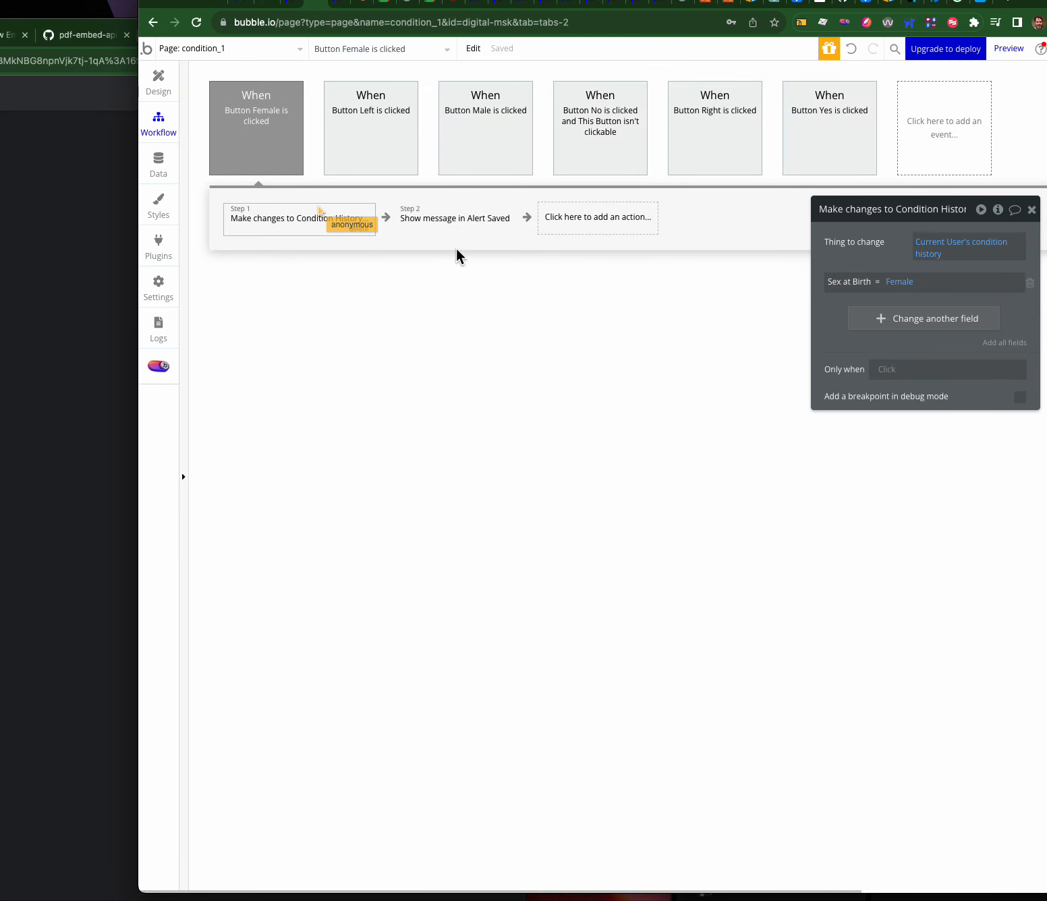
{"action": "left_click", "coordinate": [262, 121]}
{"action": "left_click", "coordinate": [461, 216]}
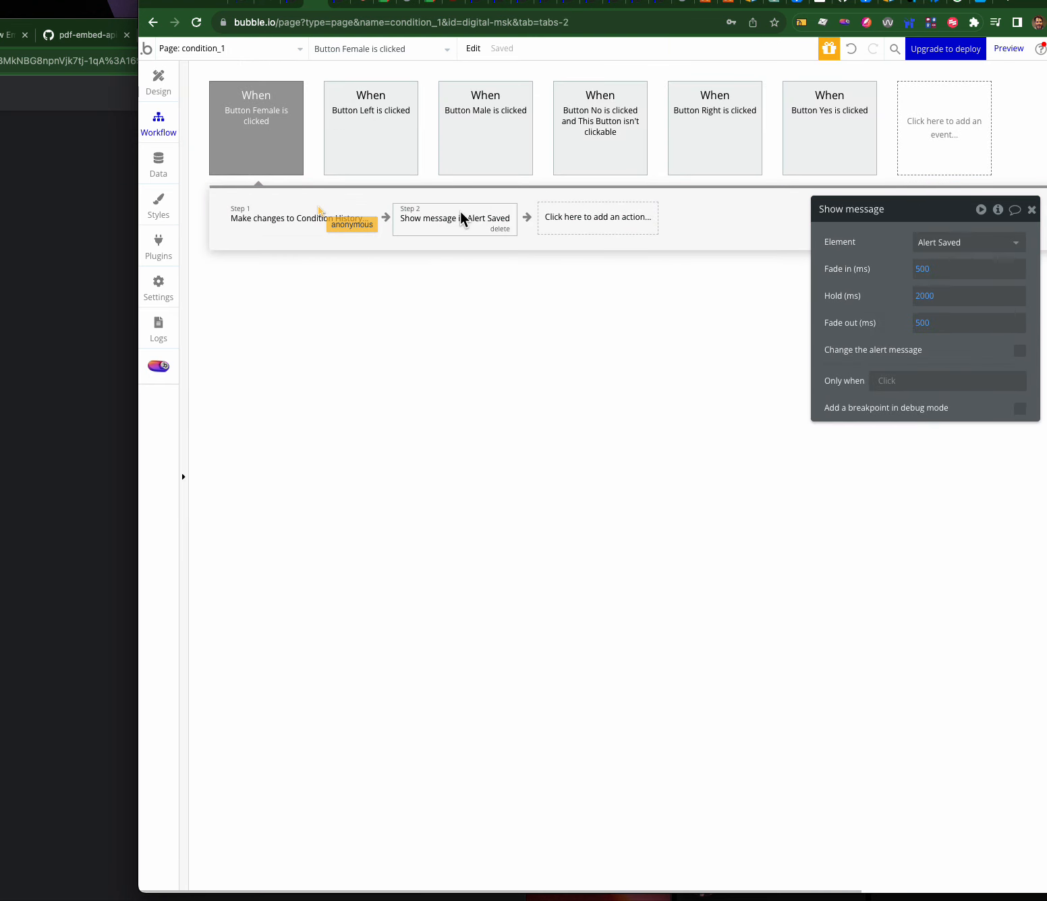
{"action": "left_click", "coordinate": [317, 214]}
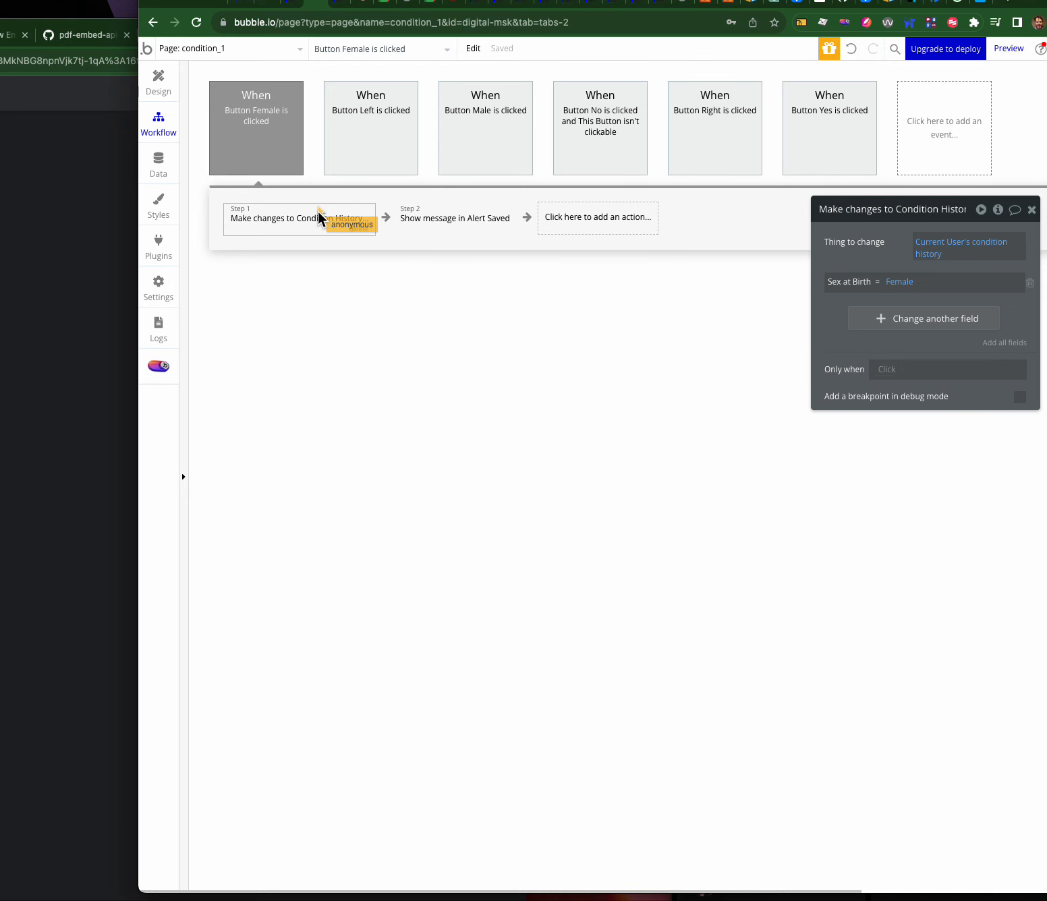
{"action": "left_click", "coordinate": [162, 84]}
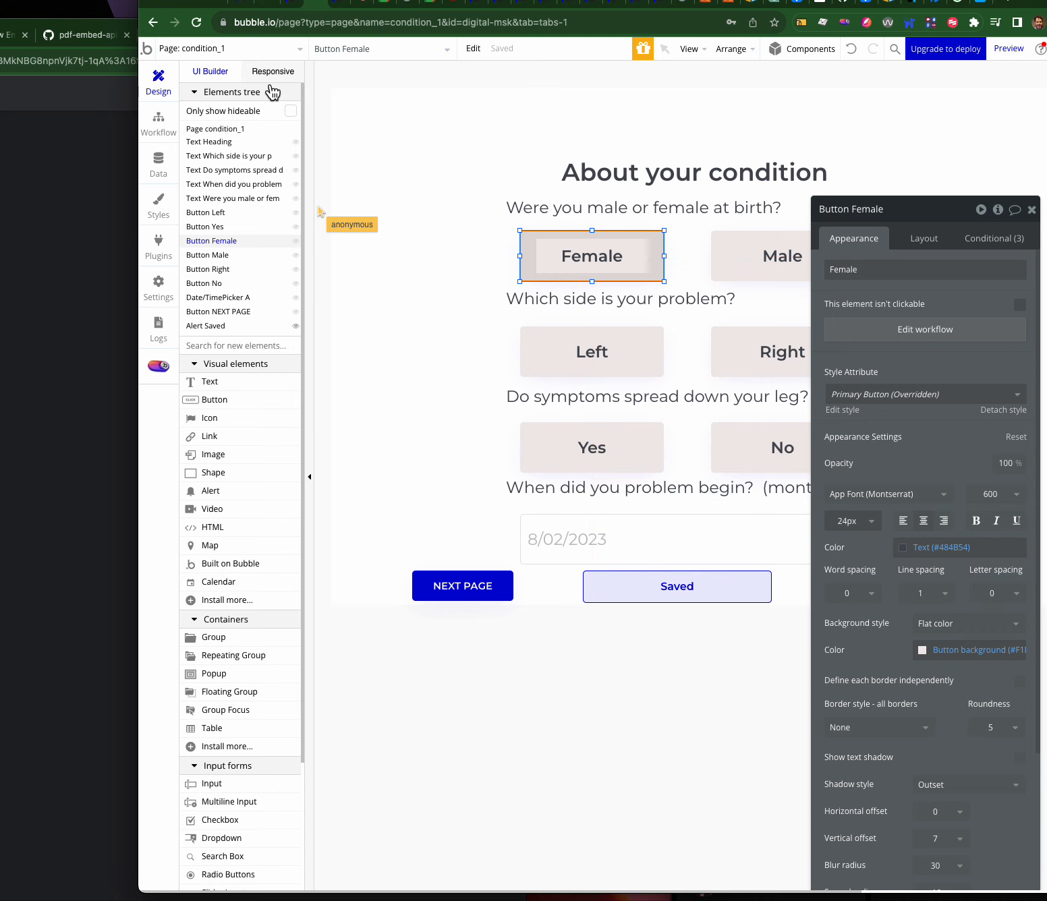
{"action": "left_click", "coordinate": [160, 168]}
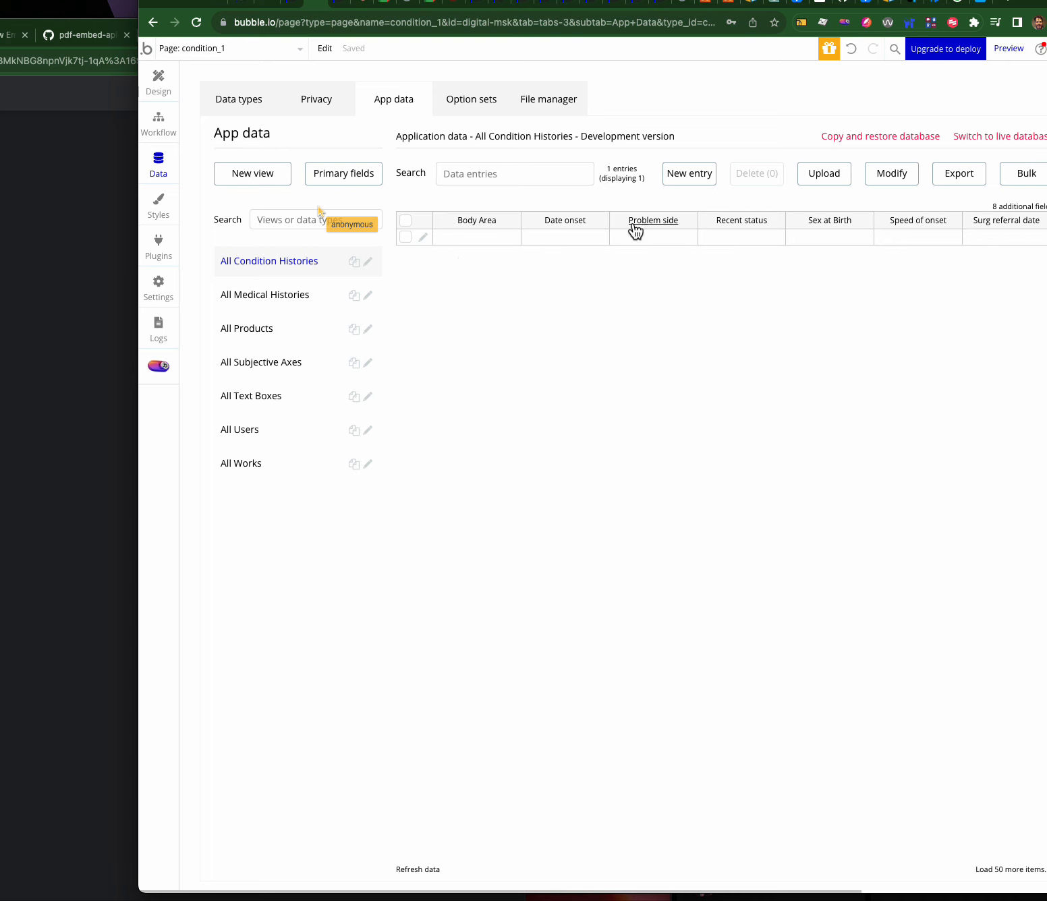
- Browse the Works and Users data, then check the workload usage metrics in Logs
{"action": "left_click", "coordinate": [254, 463]}
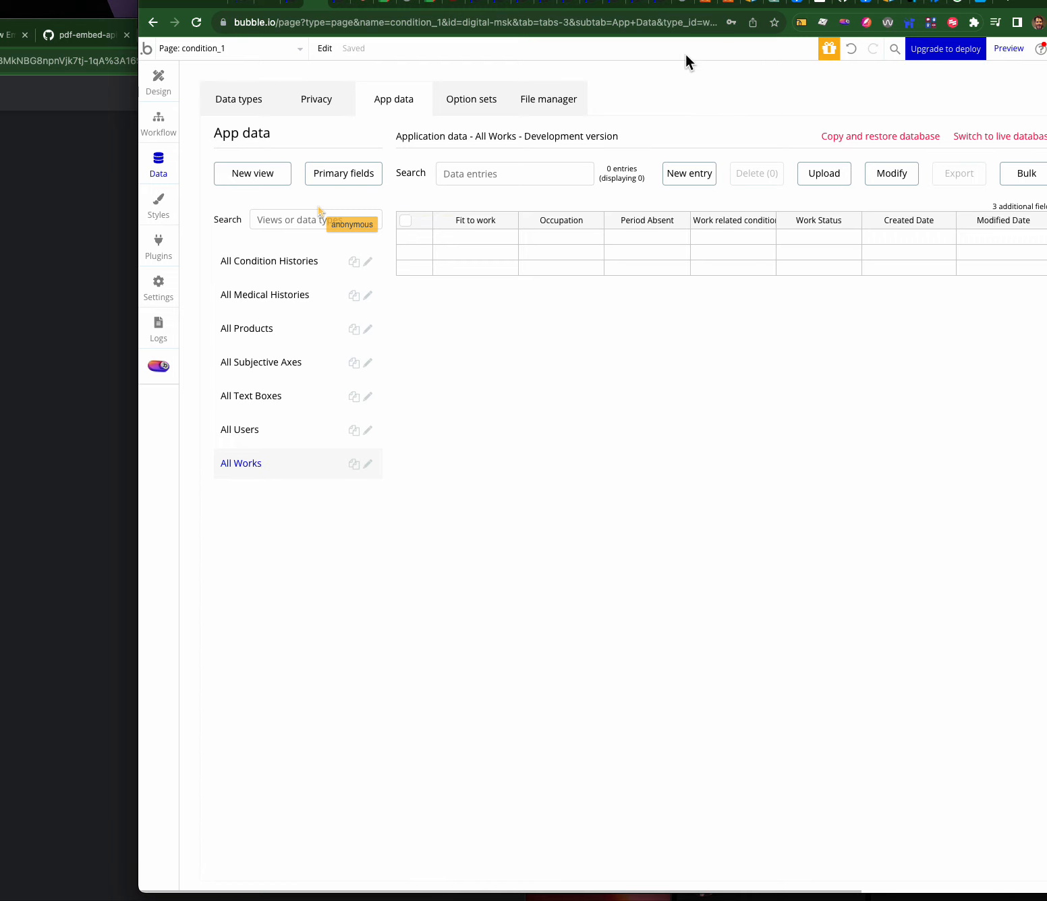
{"action": "left_click", "coordinate": [265, 427]}
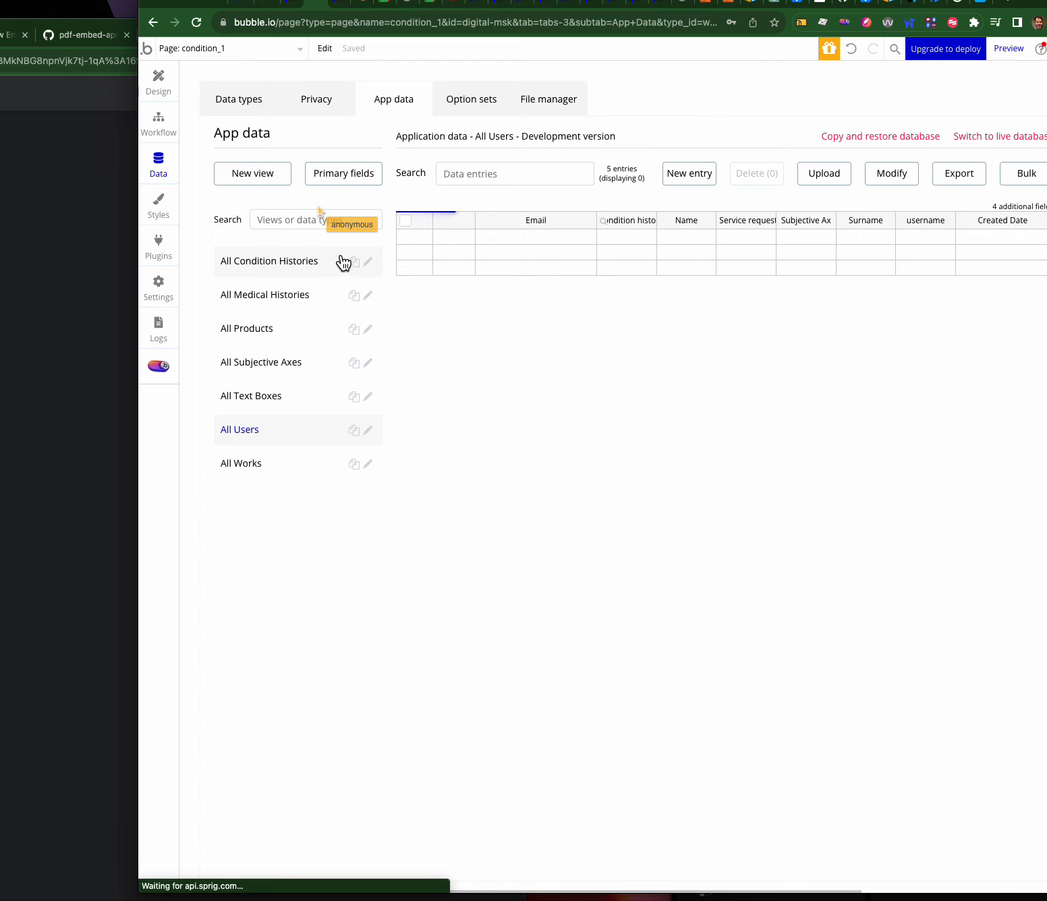
{"action": "left_click", "coordinate": [162, 334]}
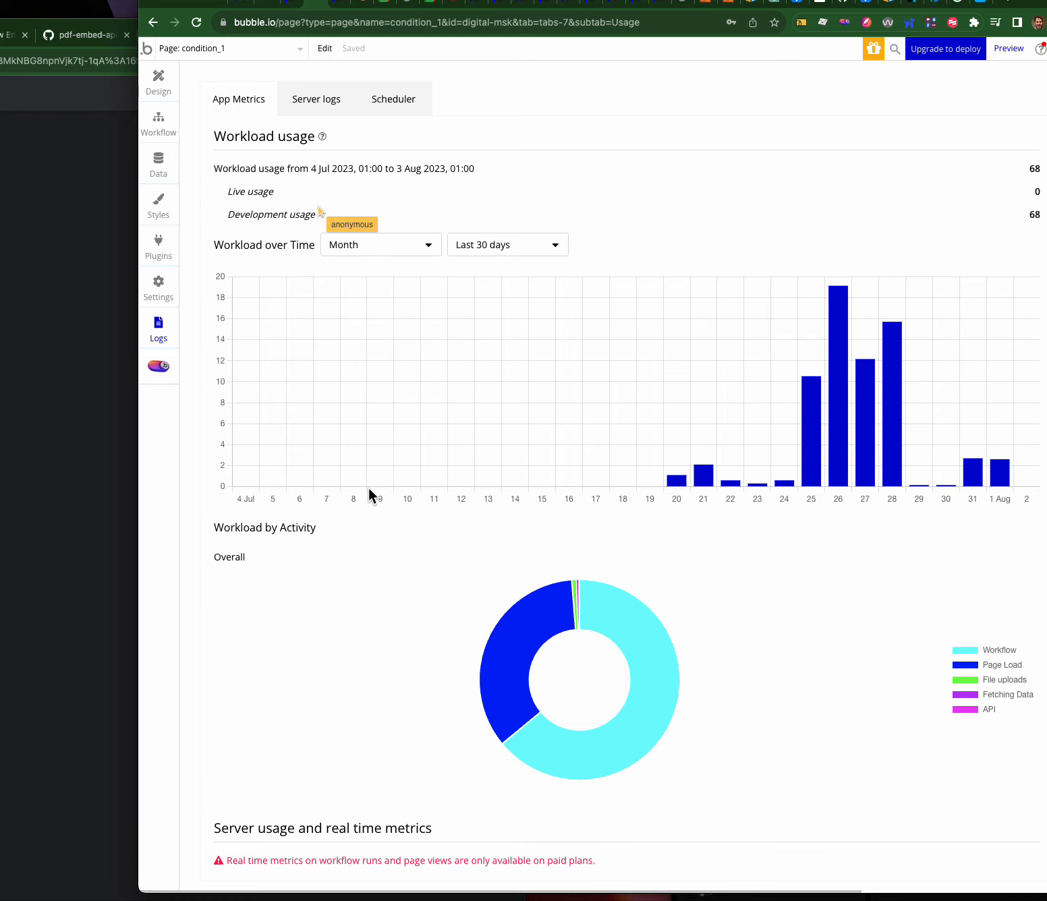
{"action": "scroll", "coordinate": [373, 518], "scroll_direction": "down", "scroll_amount": 3}
{"action": "scroll", "coordinate": [373, 518], "scroll_direction": "up", "scroll_amount": 3}
- Review the Female answer's workflow: its Condition History change step and its Saved alert step
{"action": "left_click", "coordinate": [158, 94]}
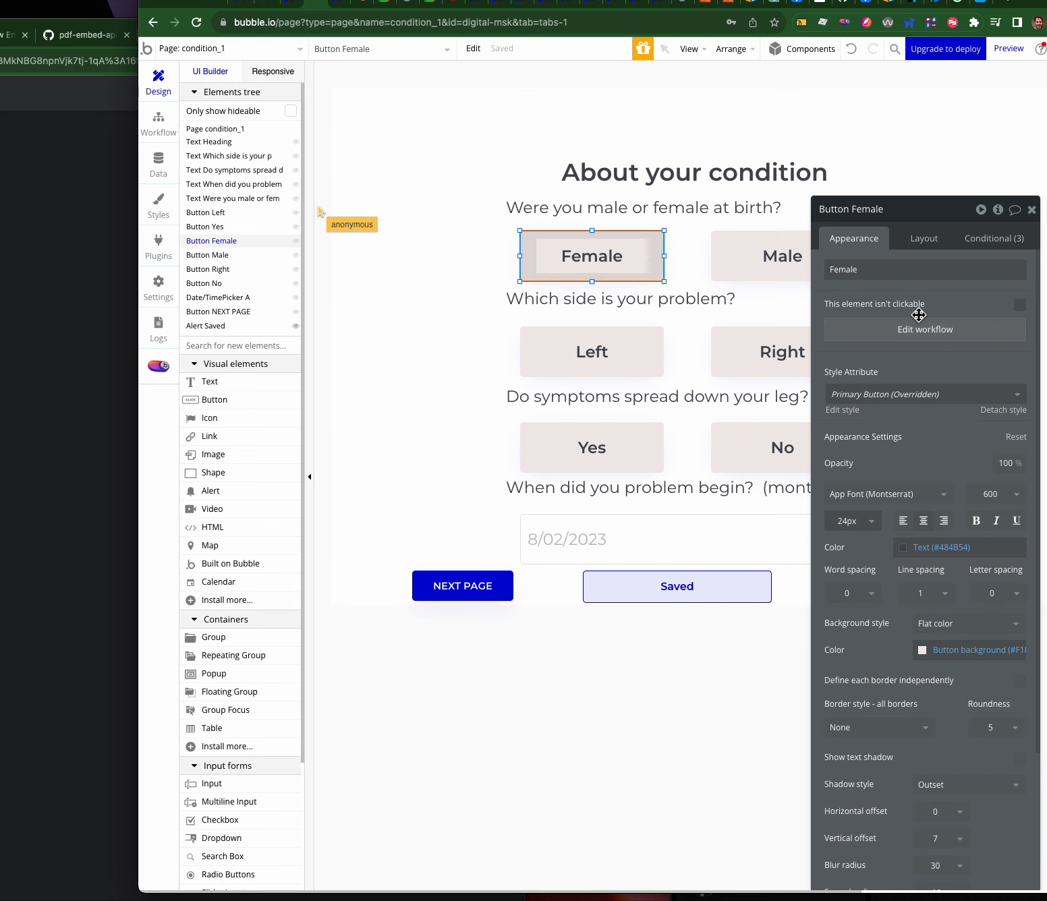
{"action": "left_click", "coordinate": [919, 337]}
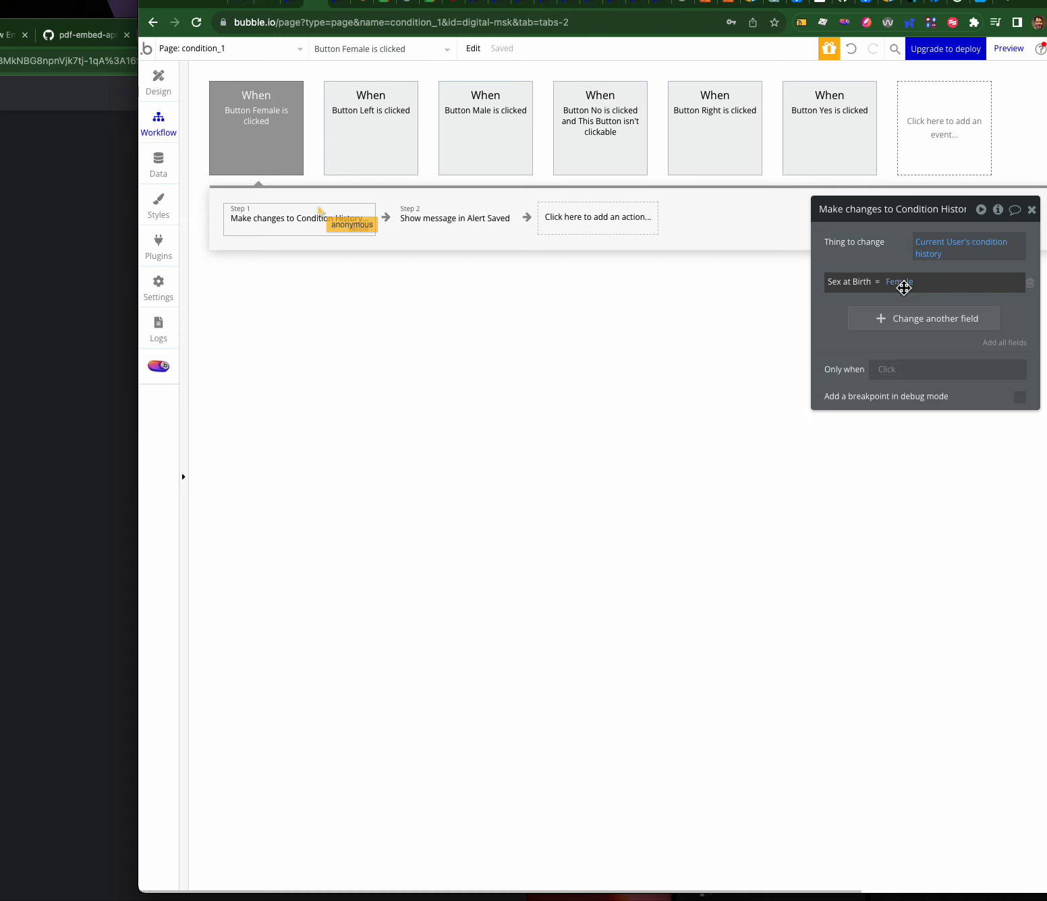
{"action": "left_click", "coordinate": [278, 127]}
{"action": "left_click", "coordinate": [280, 223]}
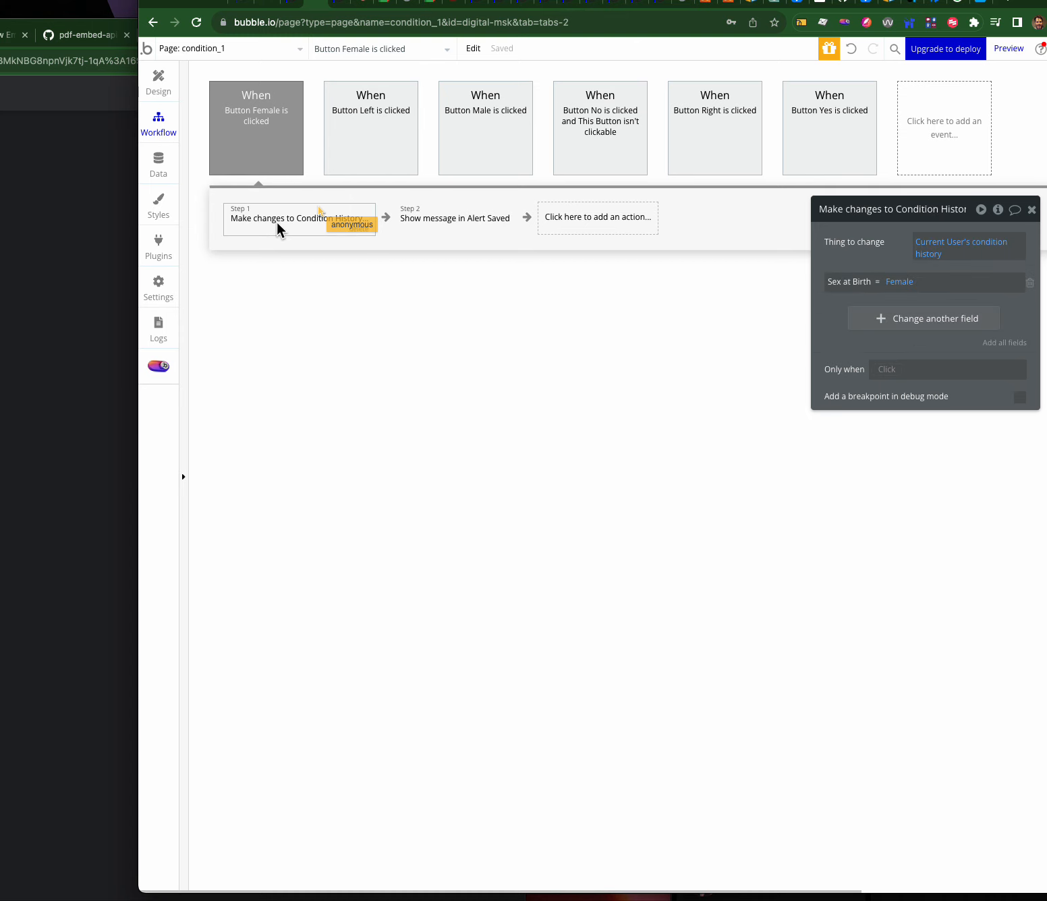
{"action": "left_click", "coordinate": [463, 235]}
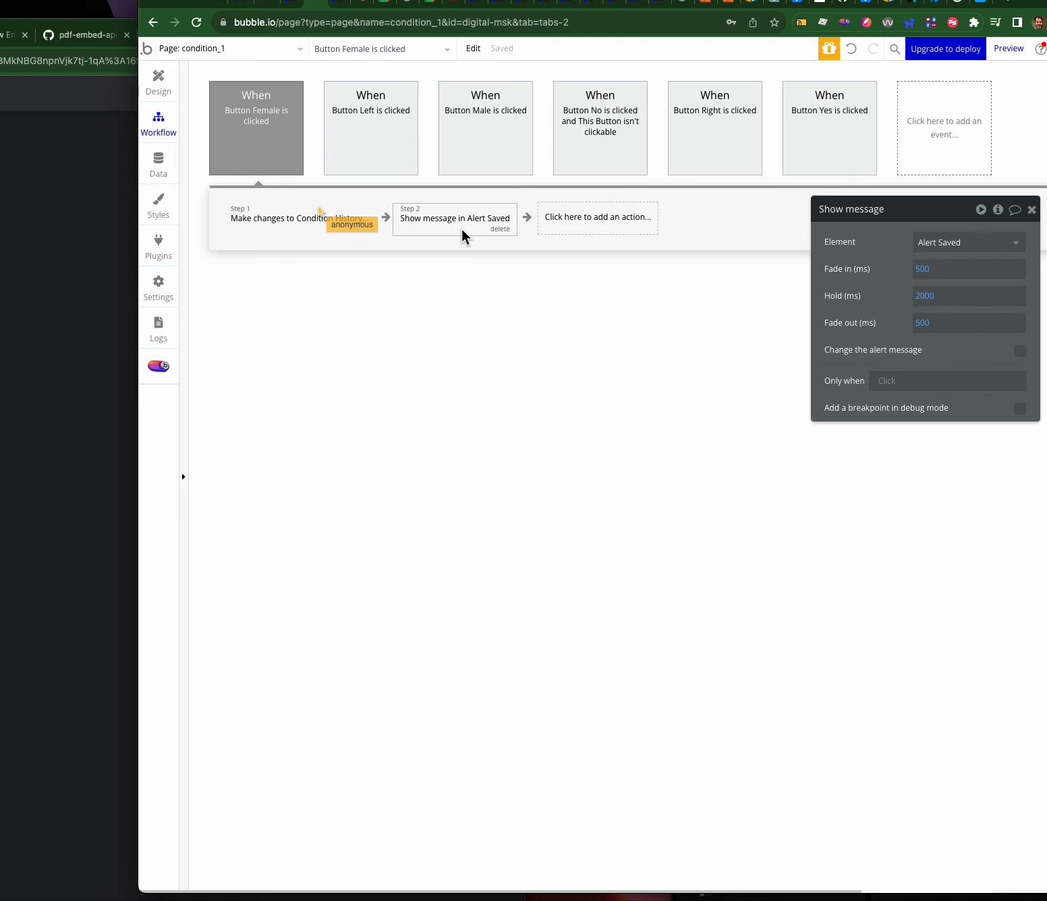
{"action": "left_click", "coordinate": [262, 133]}
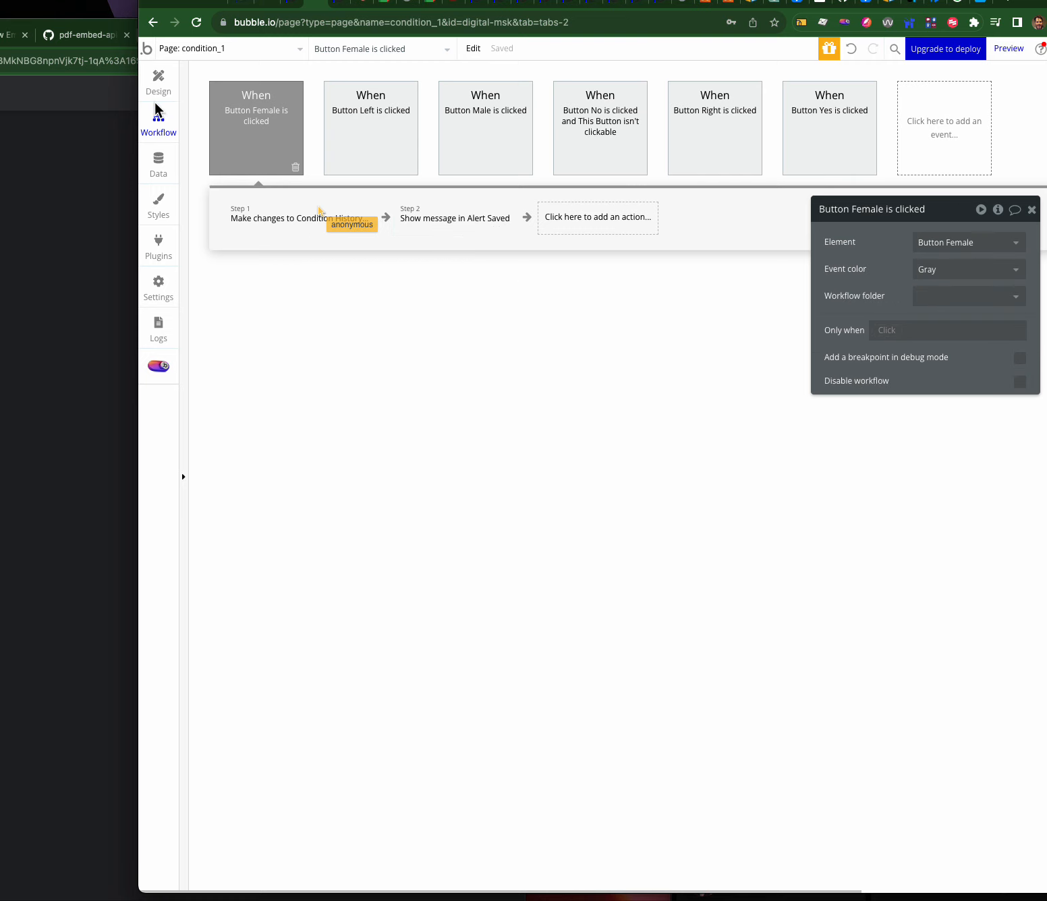
- Run the app as the test user from the app data, then return to the condition_1 design
{"action": "left_click", "coordinate": [155, 162]}
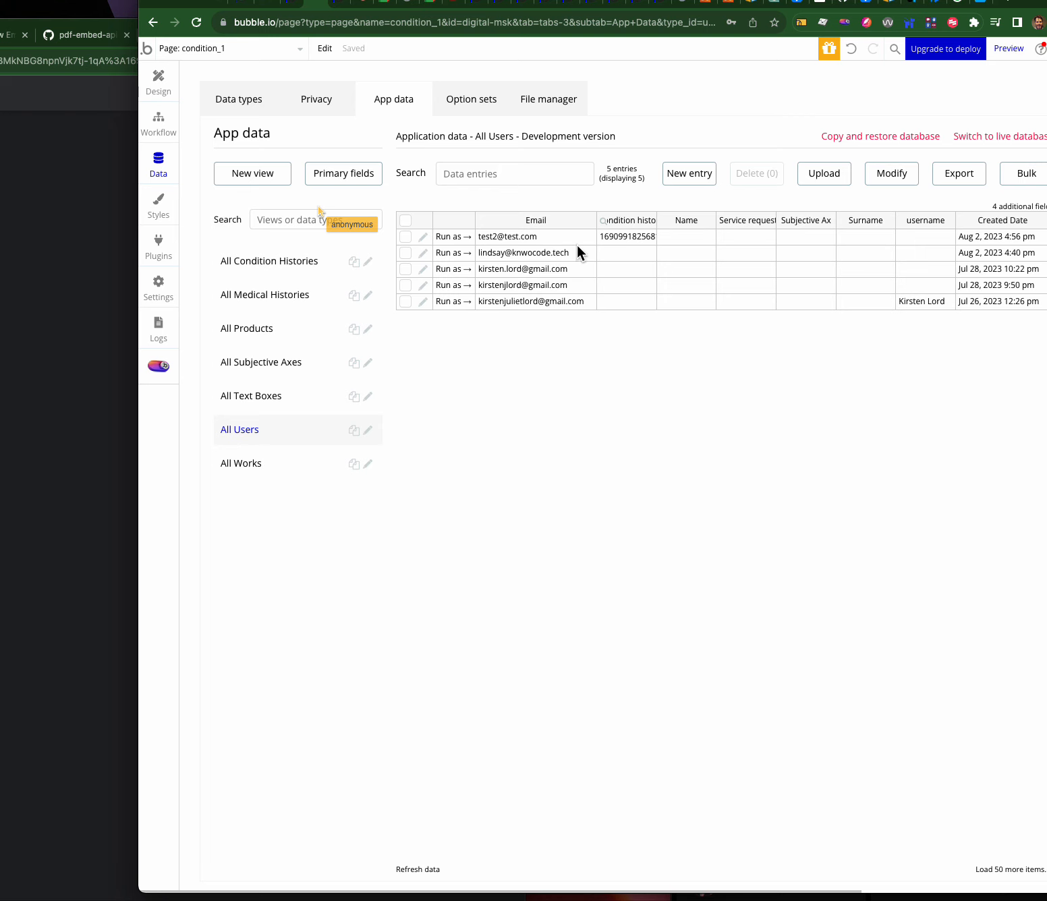
{"action": "left_click", "coordinate": [449, 237]}
{"action": "left_click", "coordinate": [338, 8]}
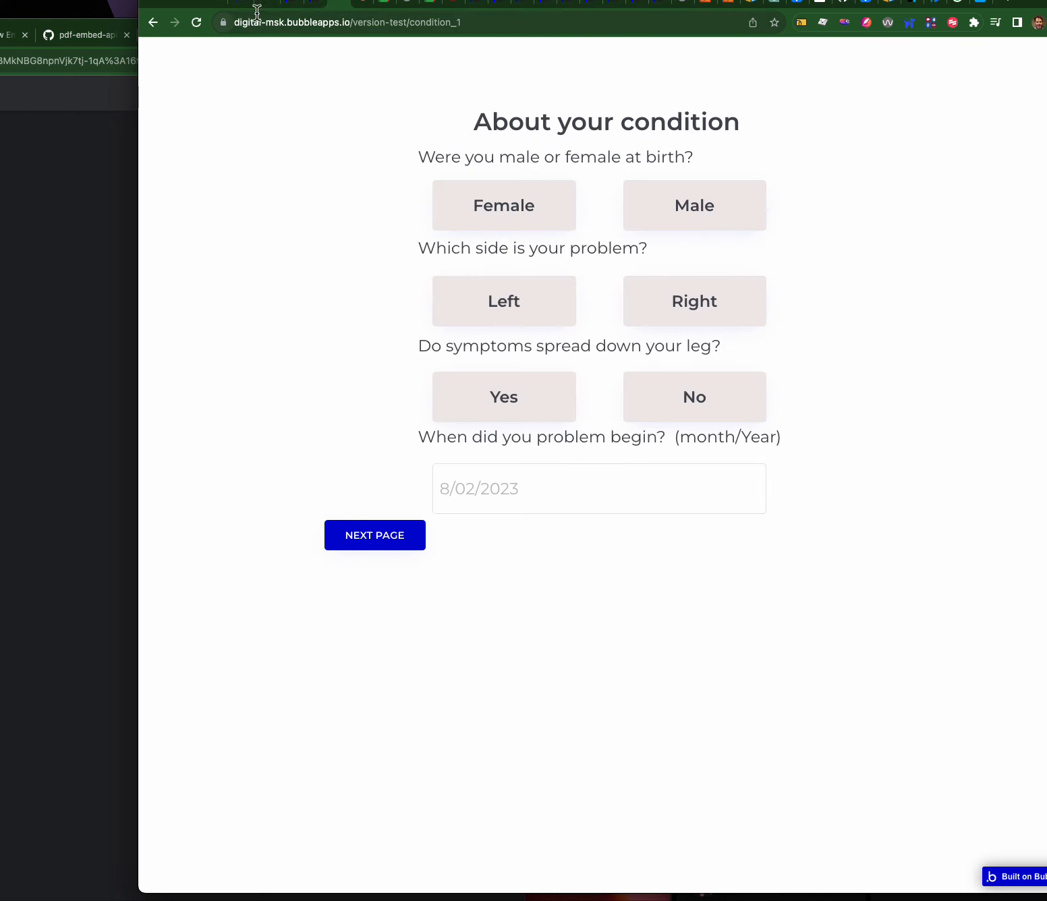
{"action": "left_click", "coordinate": [316, 7]}
{"action": "left_click", "coordinate": [158, 86]}
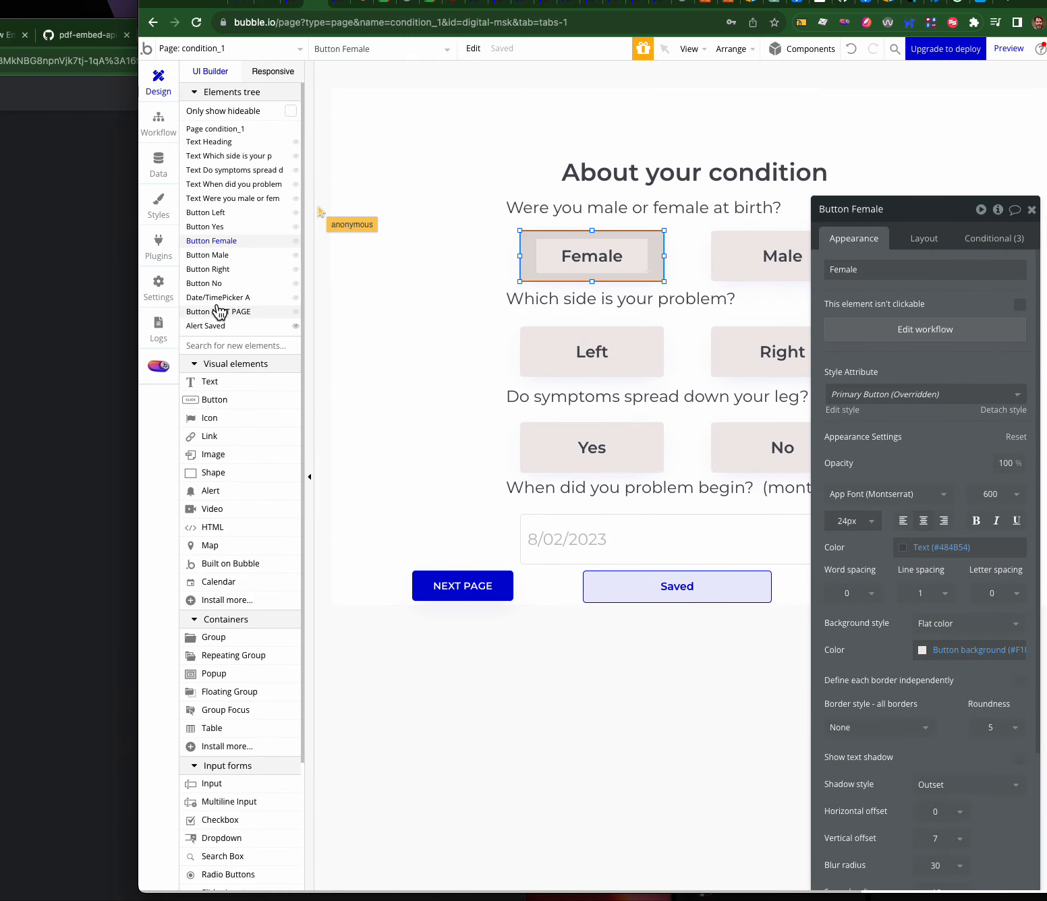
{"action": "left_click_drag", "start_coordinate": [215, 387], "coordinate": [411, 119]}
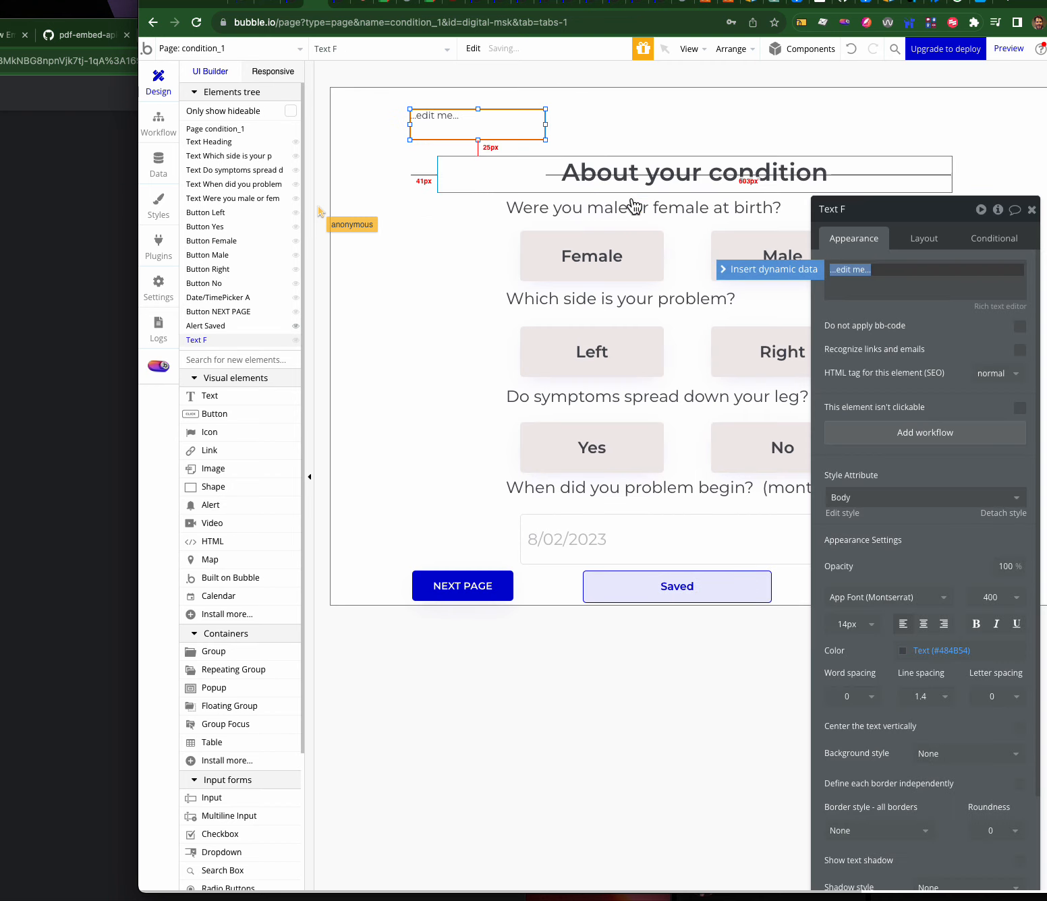
{"action": "left_click", "coordinate": [762, 270]}
{"action": "left_click", "coordinate": [866, 307]}
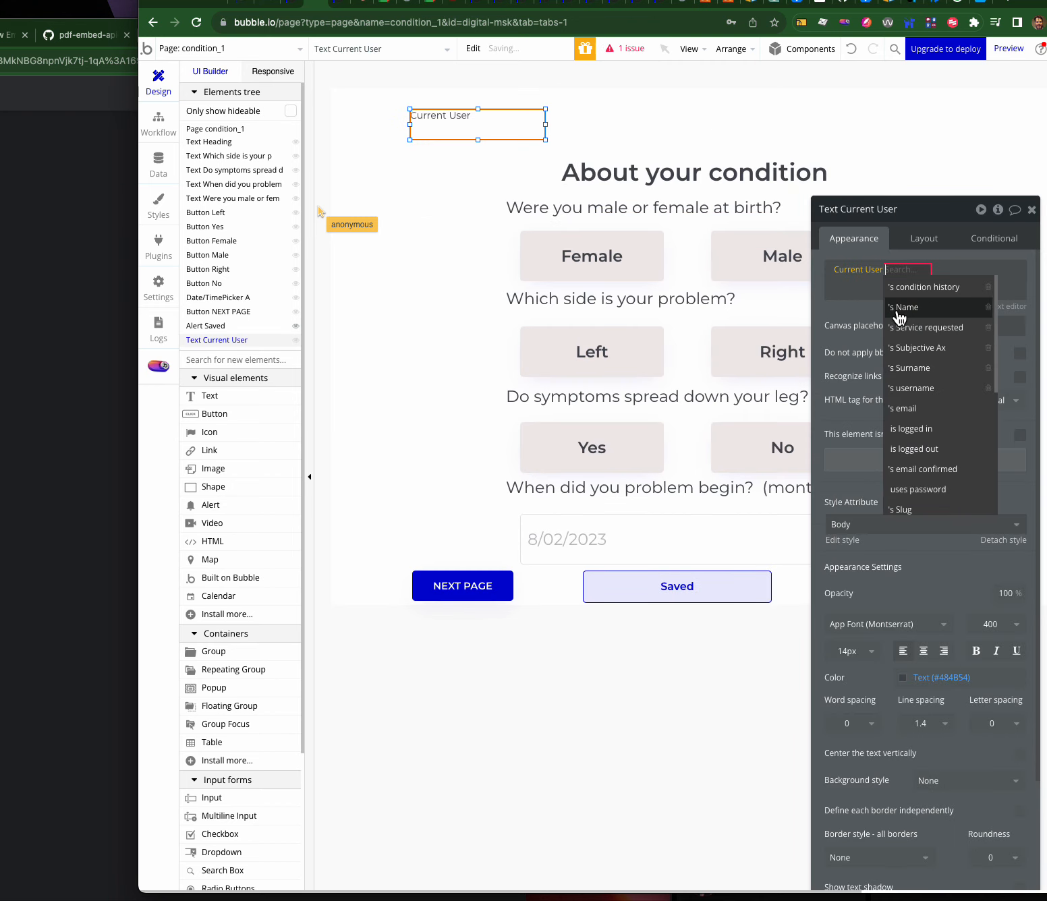
{"action": "left_click", "coordinate": [924, 410]}
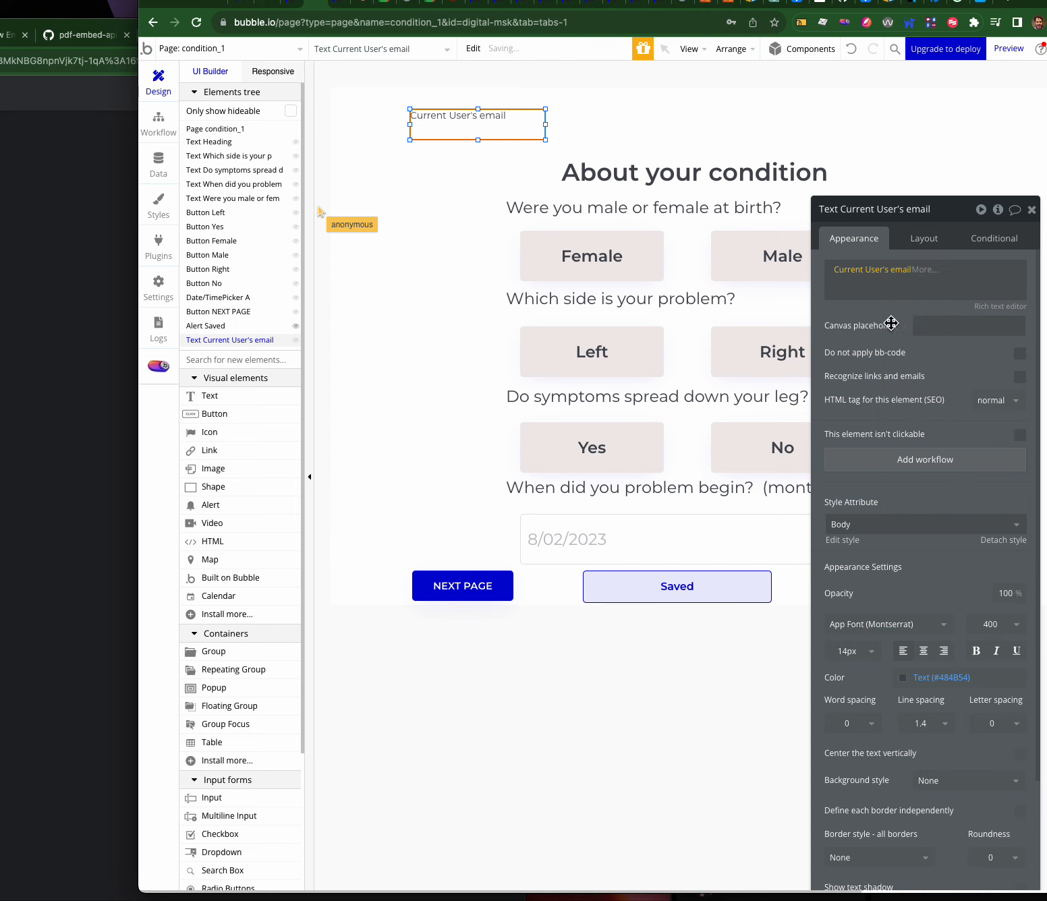
{"action": "left_click", "coordinate": [350, 6]}
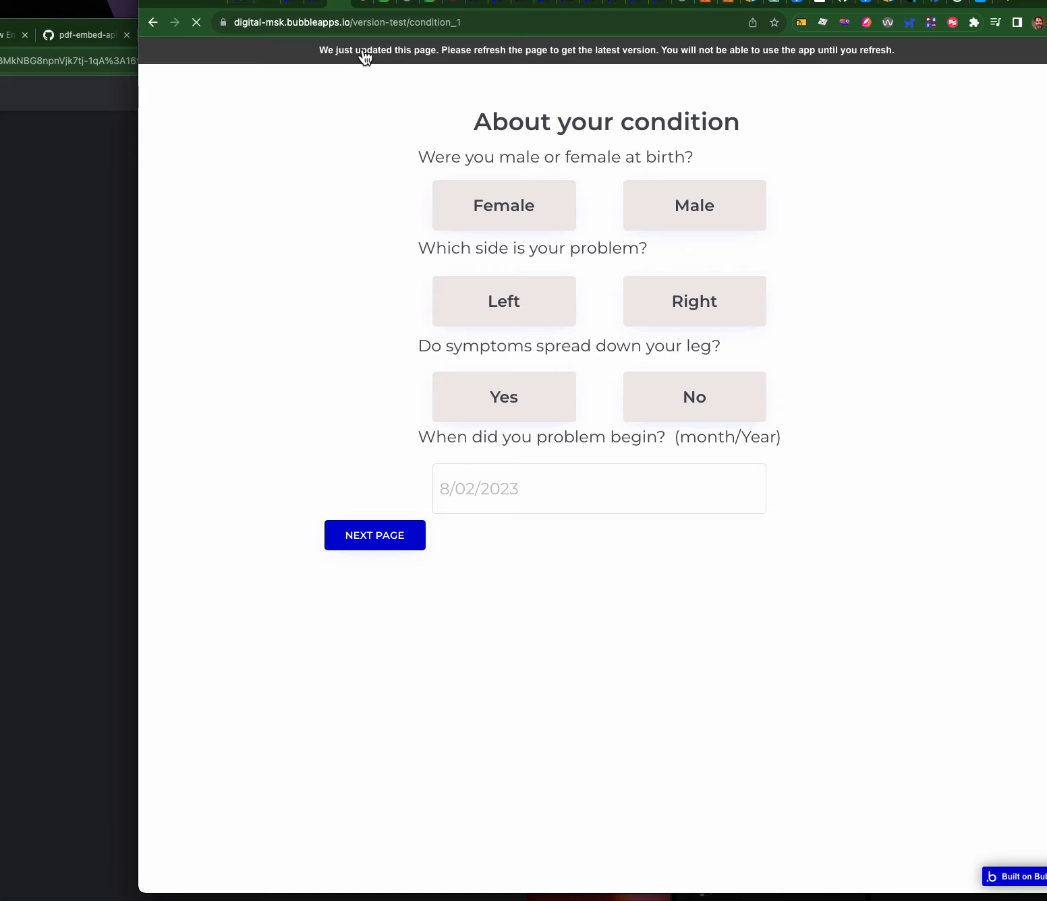
- Check the user's email shown at the top of the preview and test the Female answer twice
{"action": "left_click_drag", "start_coordinate": [370, 64], "coordinate": [349, 64]}
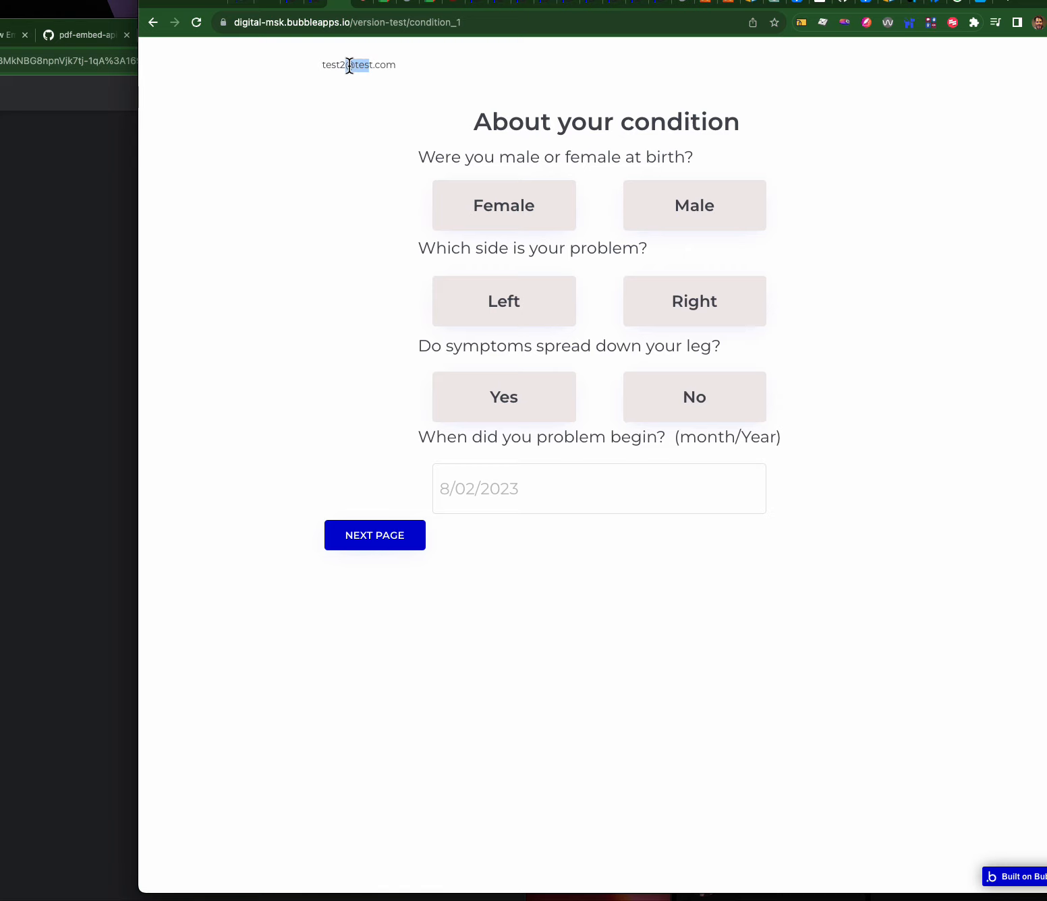
{"action": "left_click", "coordinate": [510, 218]}
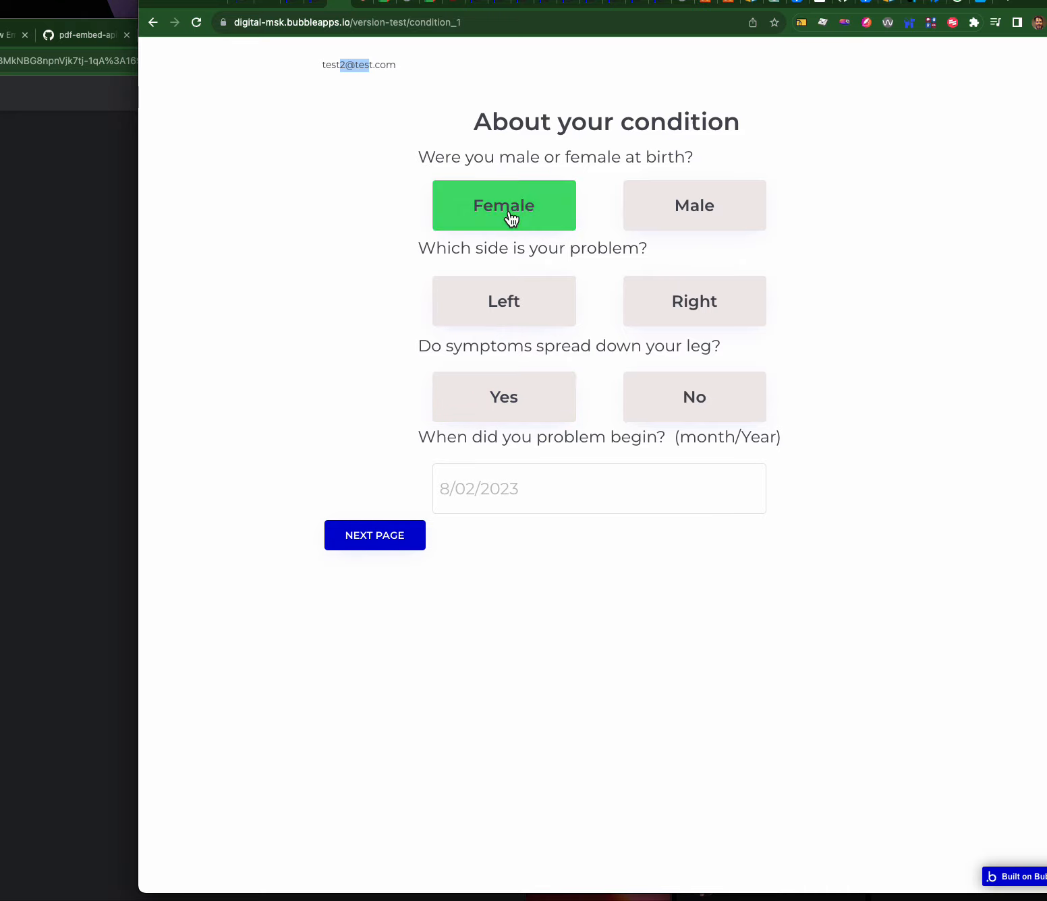
{"action": "left_click", "coordinate": [542, 210]}
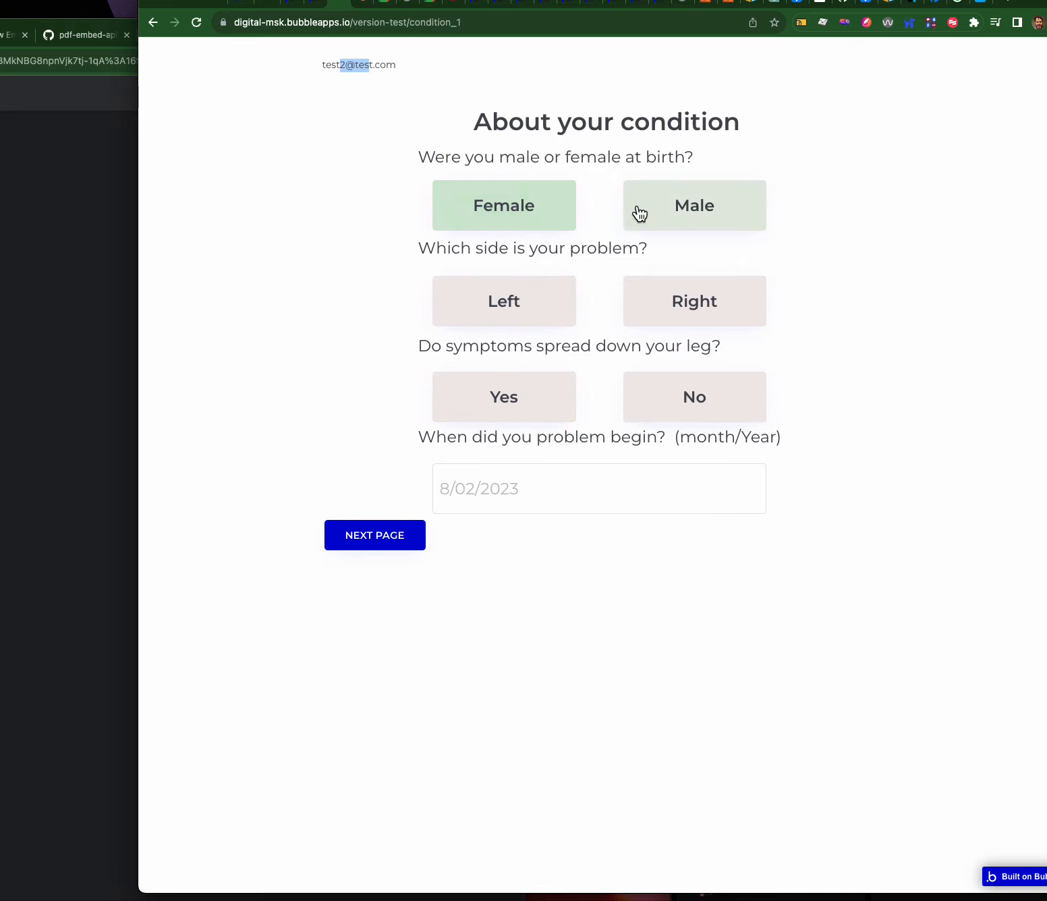
- Delete the Male answer's empty third condition after comparing it with the Female answer's rules
{"action": "left_click", "coordinate": [321, 7]}
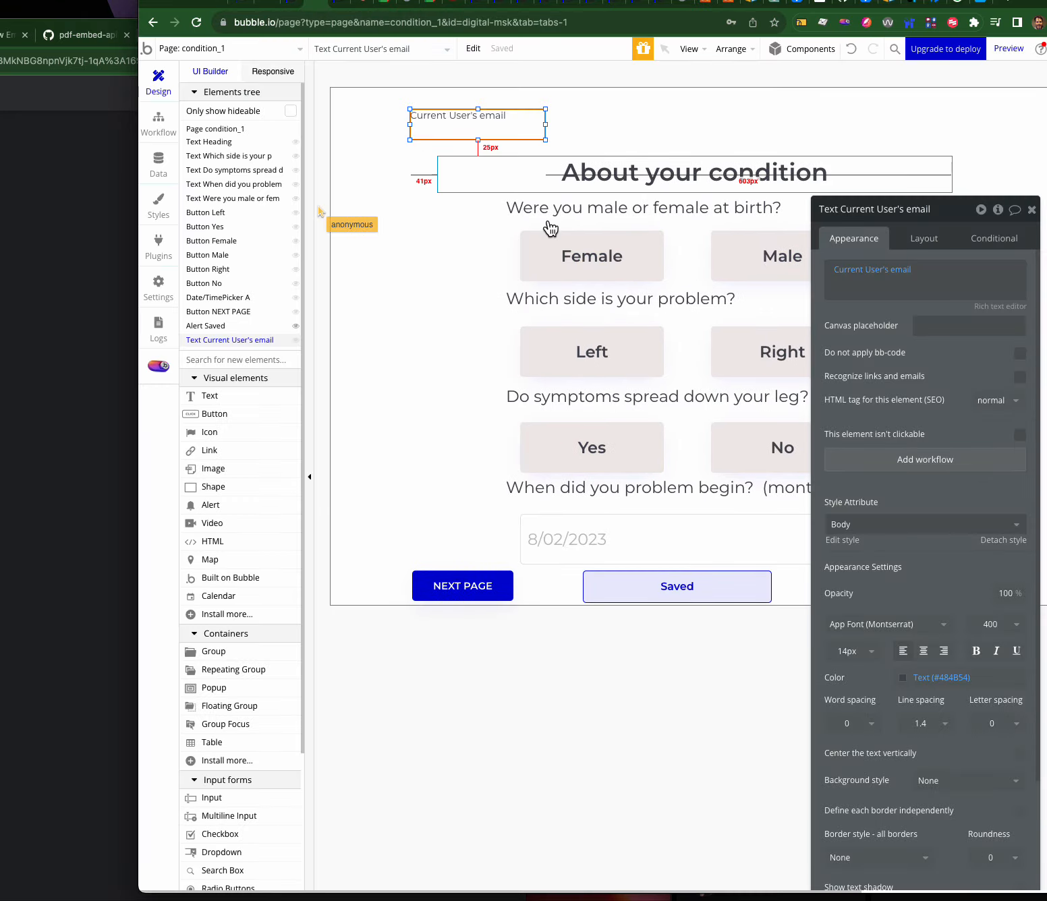
{"action": "left_click", "coordinate": [598, 250]}
{"action": "left_click", "coordinate": [995, 238]}
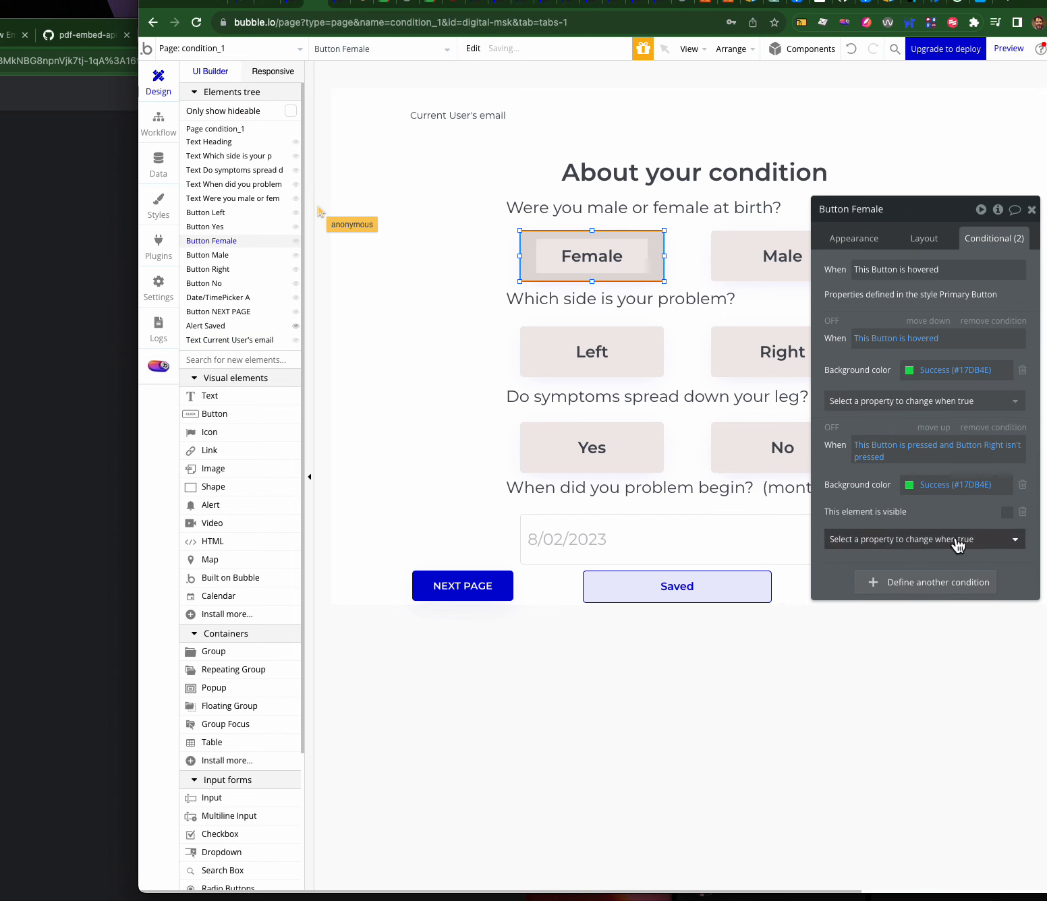
{"action": "left_click", "coordinate": [740, 260]}
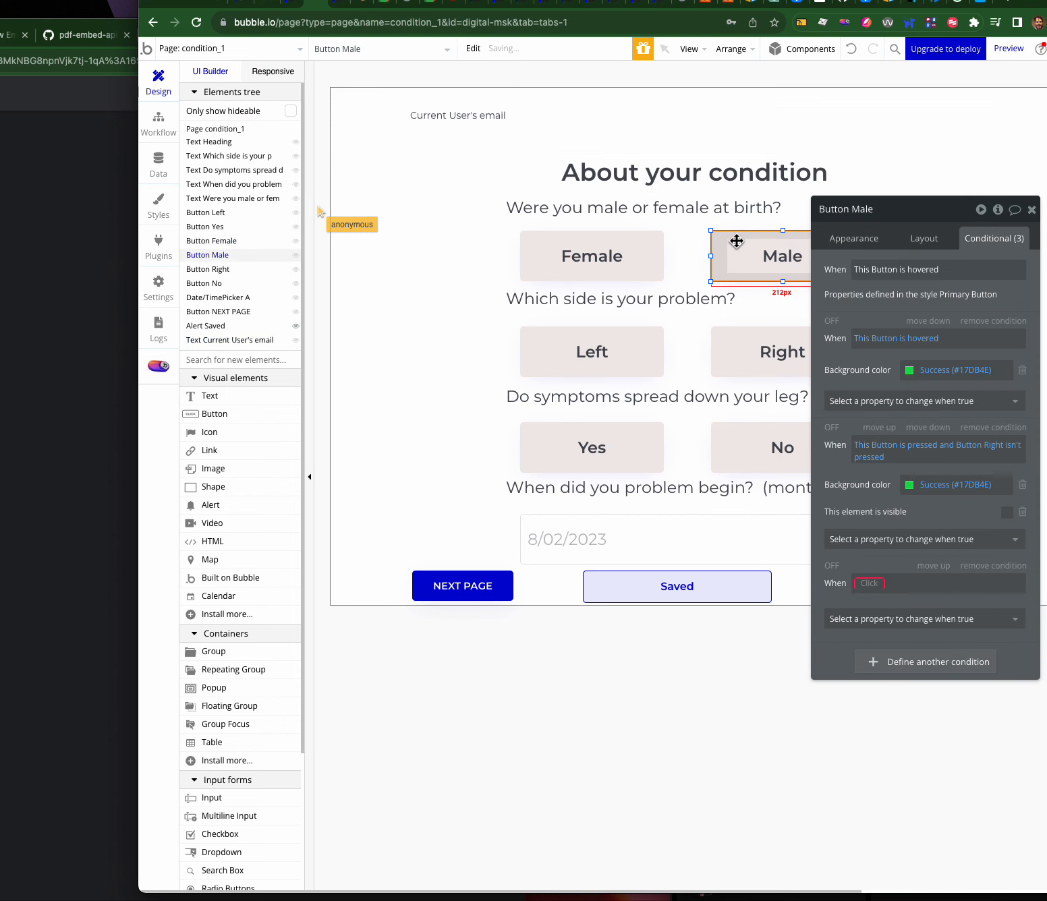
{"action": "left_click", "coordinate": [990, 565]}
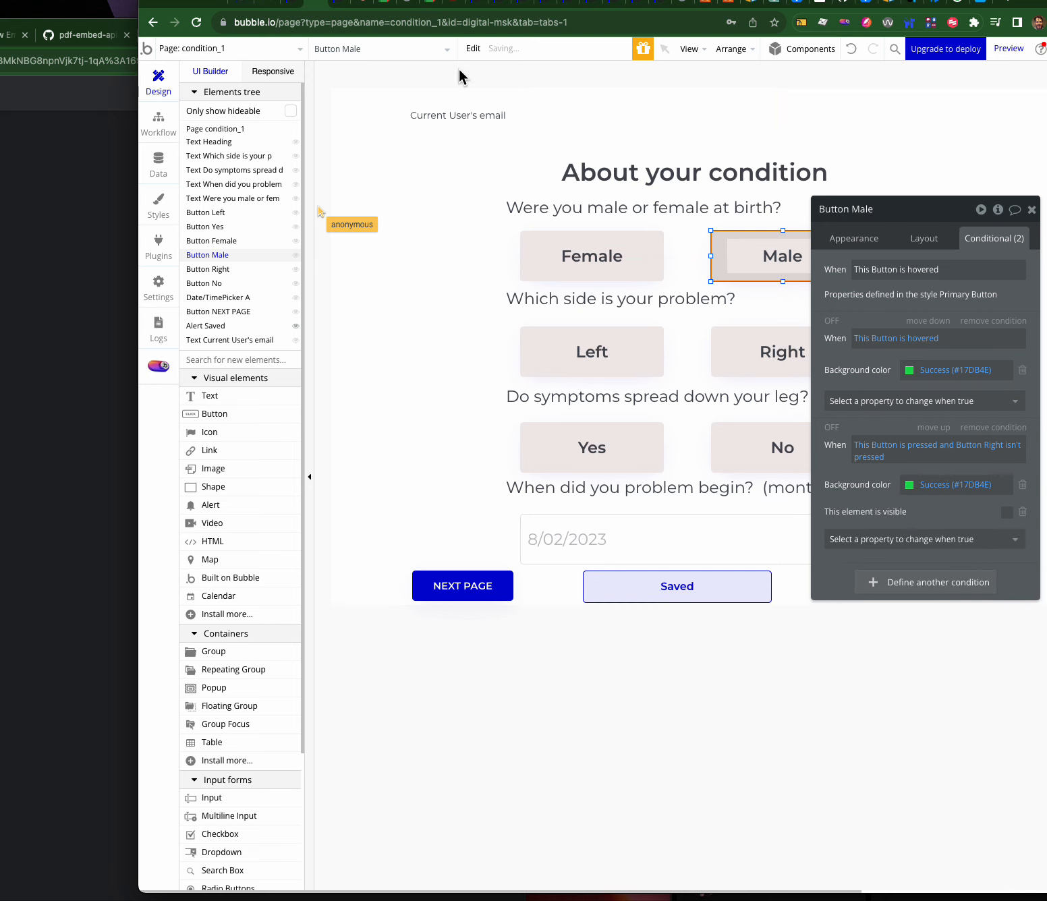
{"action": "left_click", "coordinate": [344, 5]}
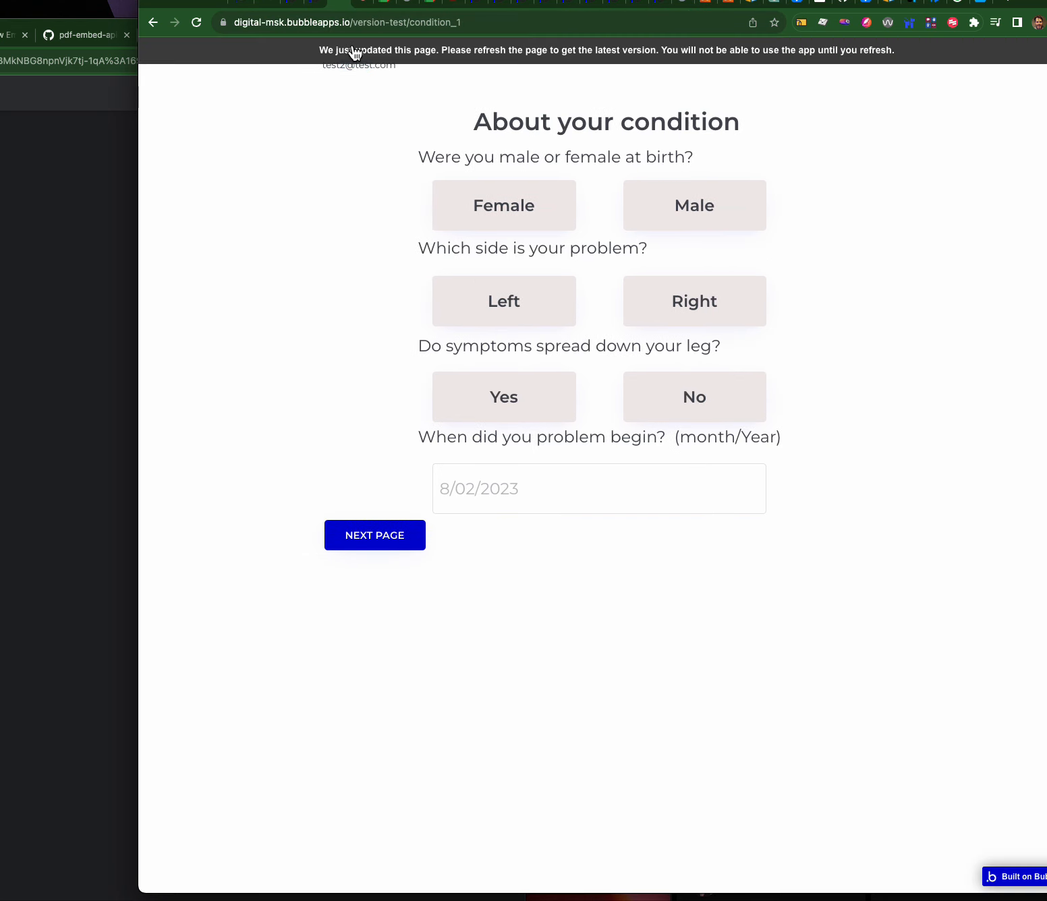
- Reload the preview and test the Female, Male and Left answers
{"action": "left_click", "coordinate": [357, 49]}
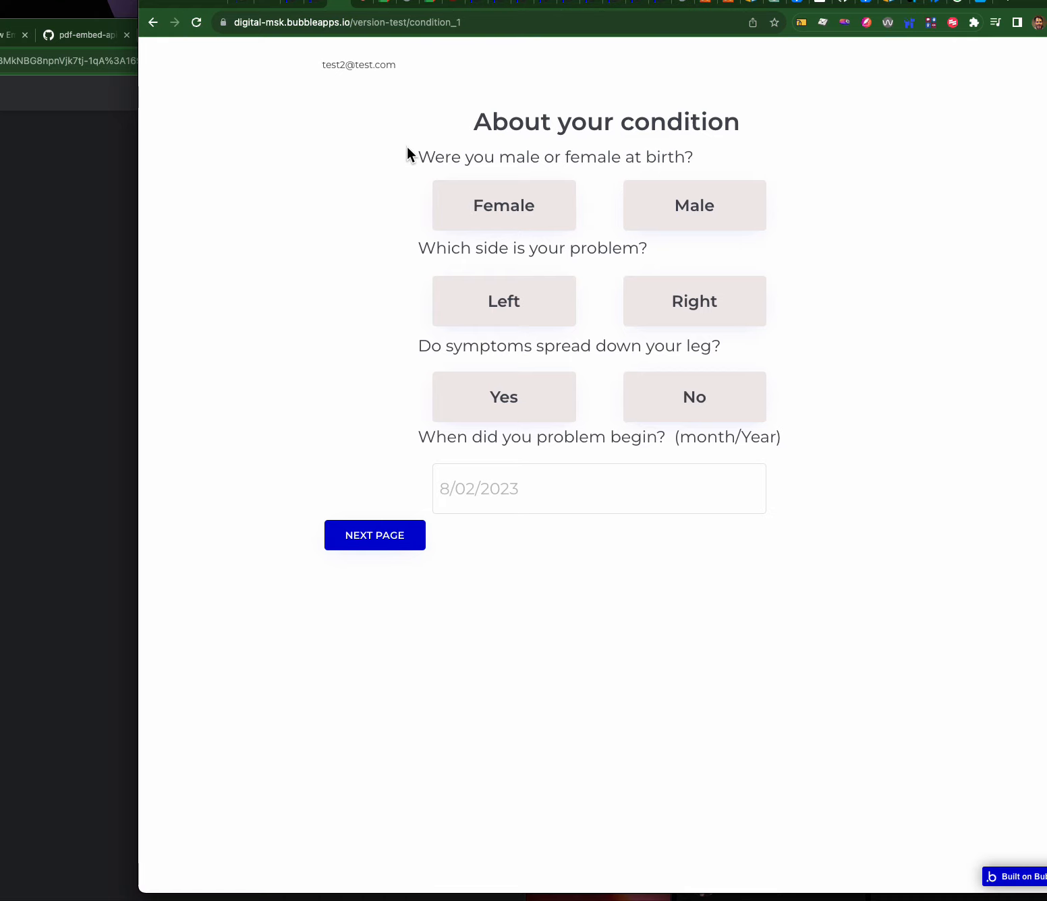
{"action": "left_click", "coordinate": [520, 209]}
{"action": "left_click", "coordinate": [520, 209]}
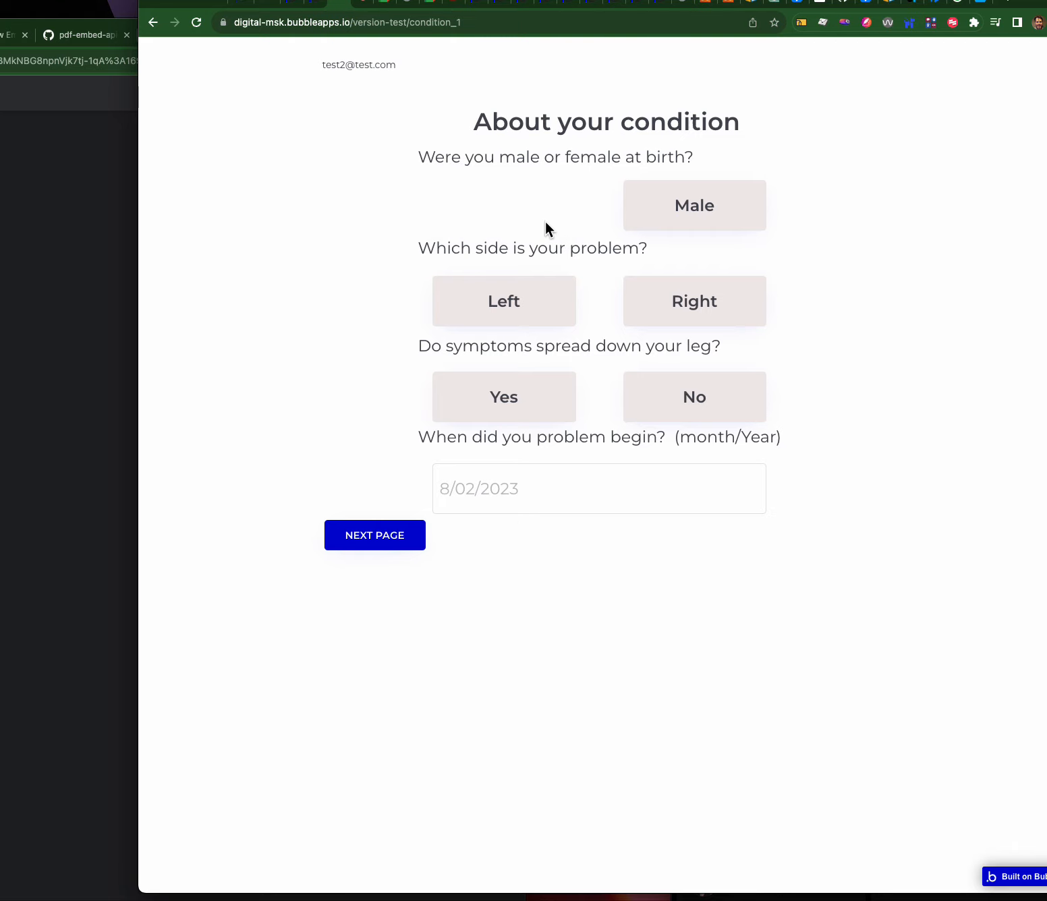
{"action": "left_click", "coordinate": [656, 217]}
{"action": "left_click", "coordinate": [530, 306]}
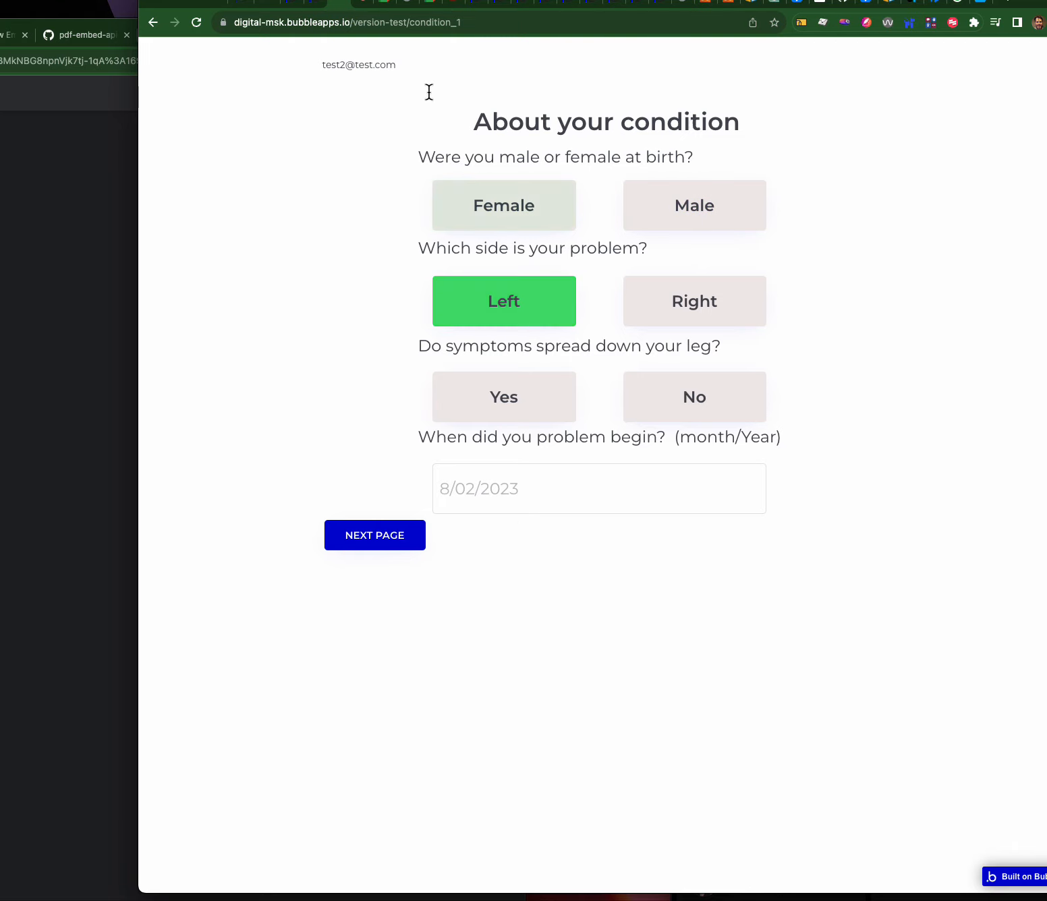
{"action": "left_click", "coordinate": [305, 5]}
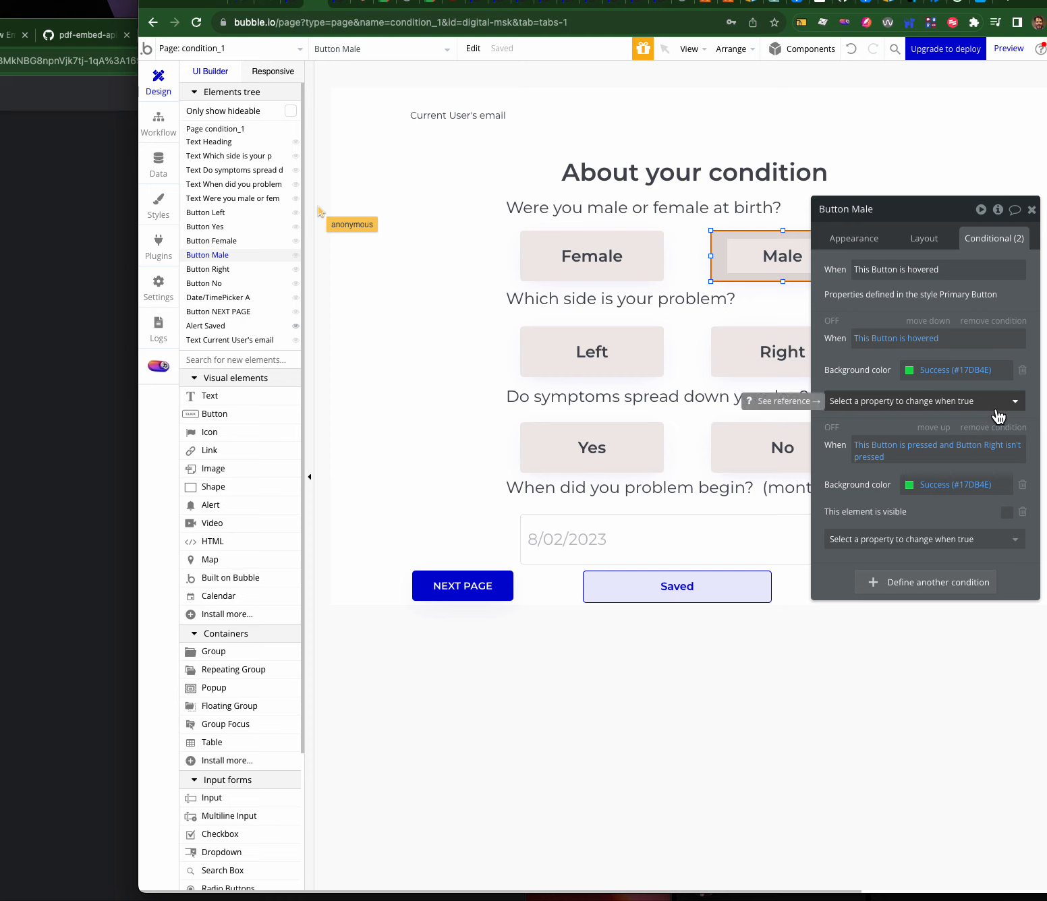
- Replace Male's old conditions with one checking that Current User's condition history Sex at Birth is Male
{"action": "left_click", "coordinate": [999, 322]}
{"action": "left_click", "coordinate": [999, 323]}
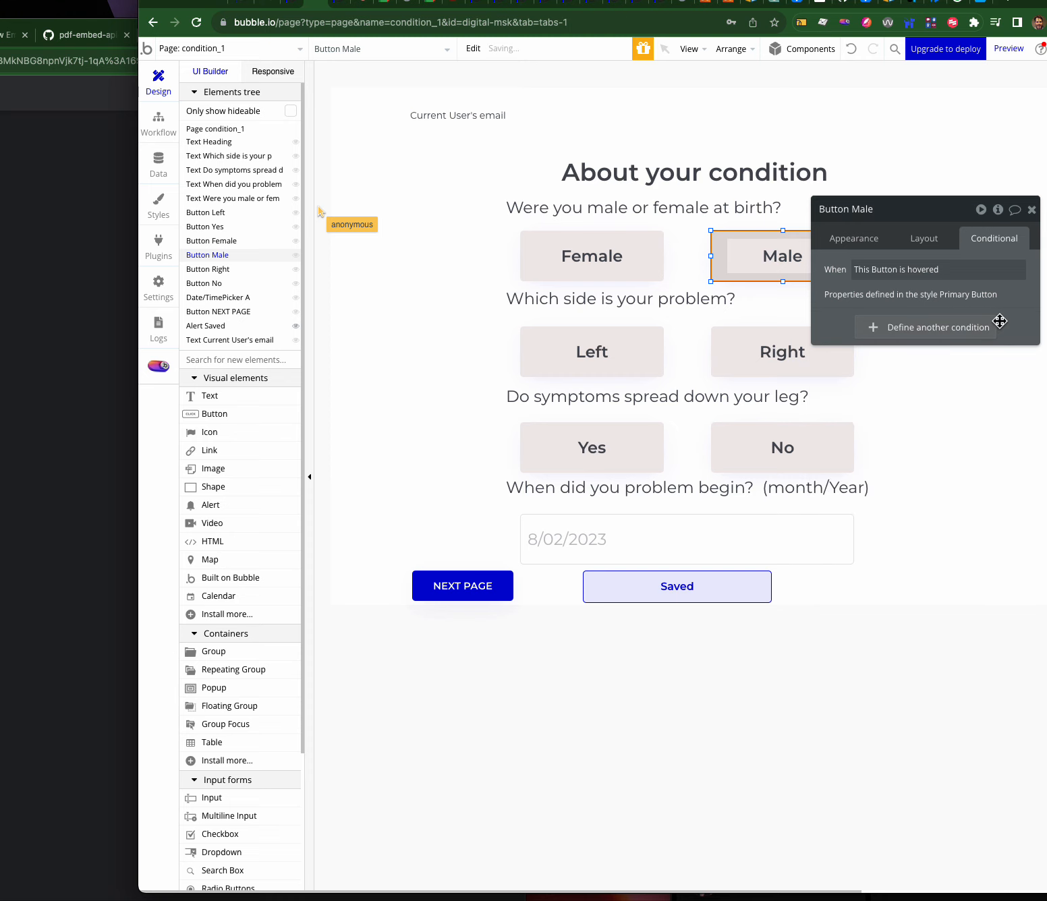
{"action": "left_click", "coordinate": [870, 328]}
{"action": "left_click", "coordinate": [870, 339]}
{"action": "left_click", "coordinate": [877, 376]}
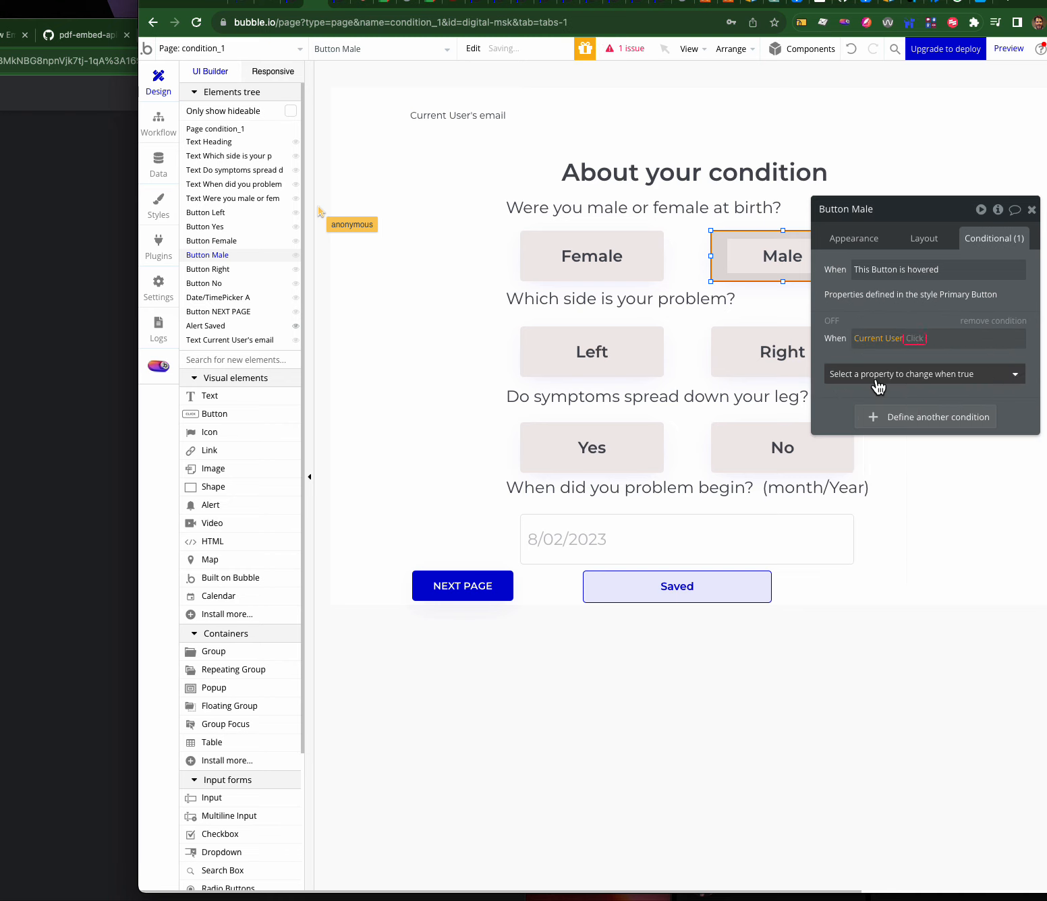
{"action": "left_click", "coordinate": [937, 357]}
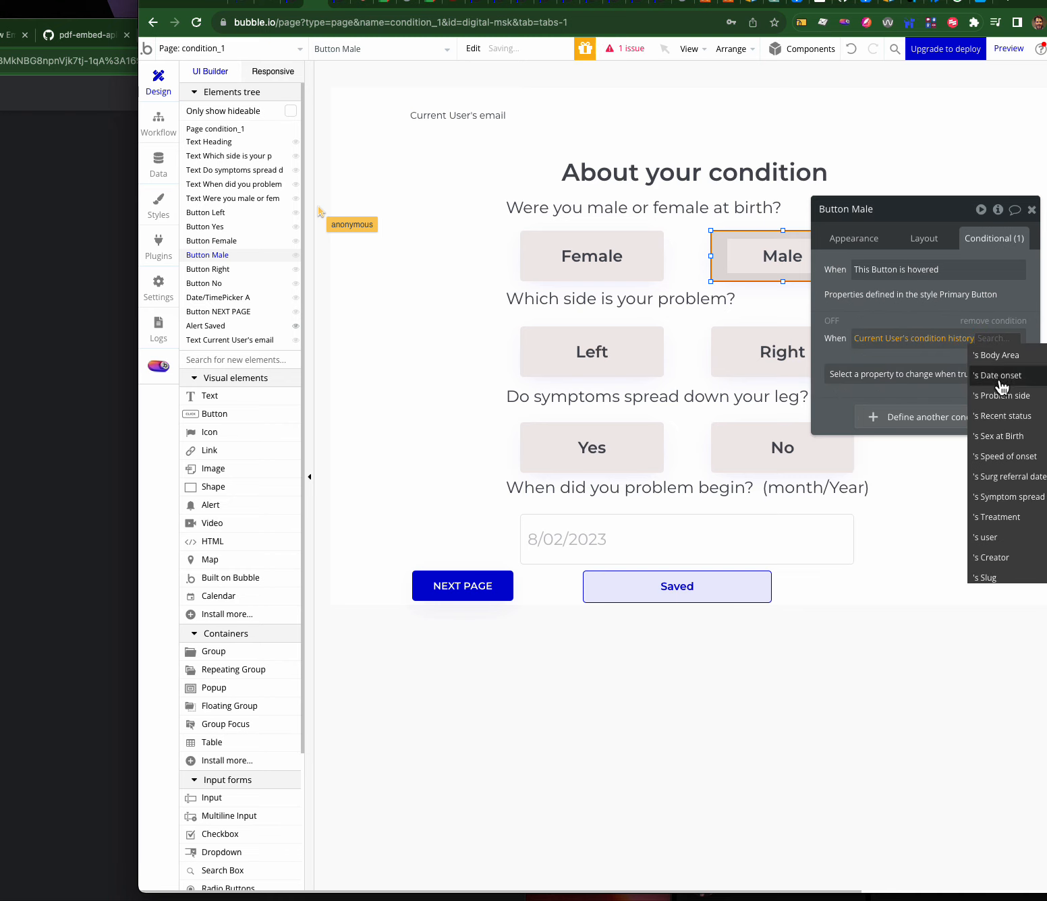
{"action": "left_click", "coordinate": [996, 436]}
{"action": "left_click", "coordinate": [946, 386]}
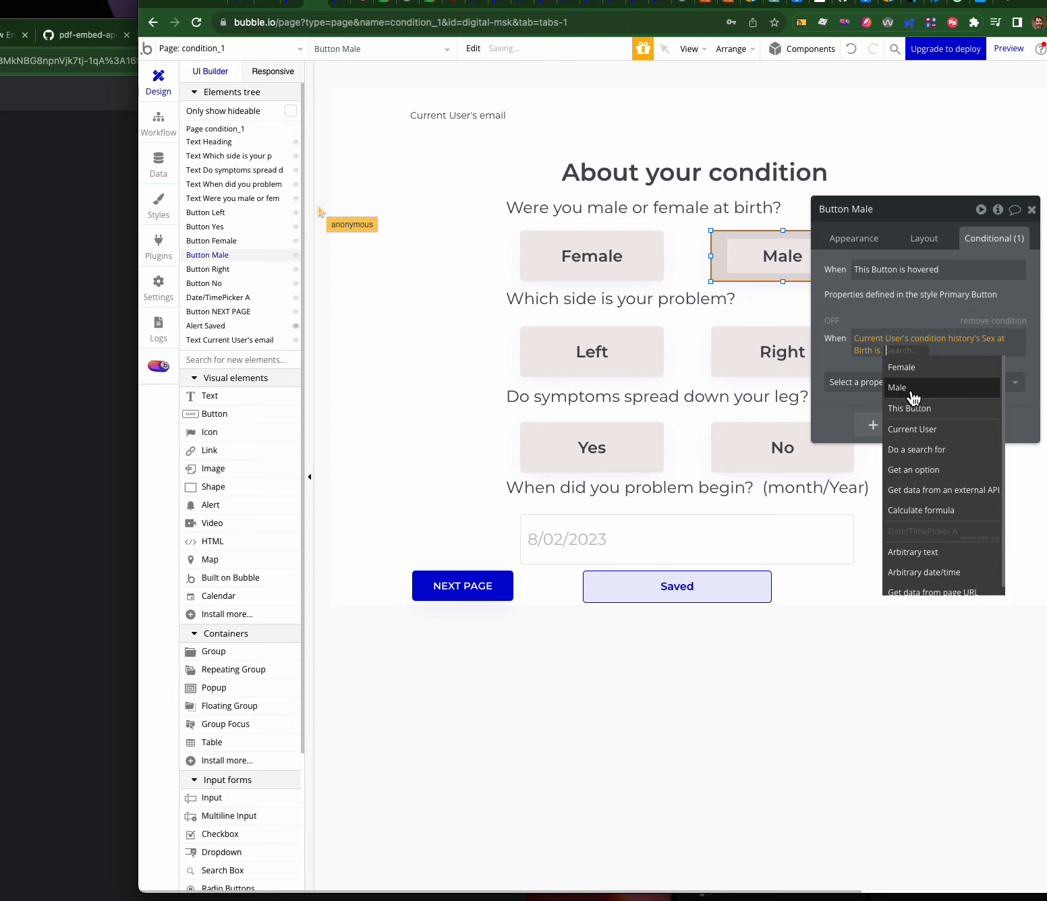
{"action": "left_click", "coordinate": [906, 388]}
- Make that condition set the Male answer's background color to the green Success colour
{"action": "left_click", "coordinate": [911, 381]}
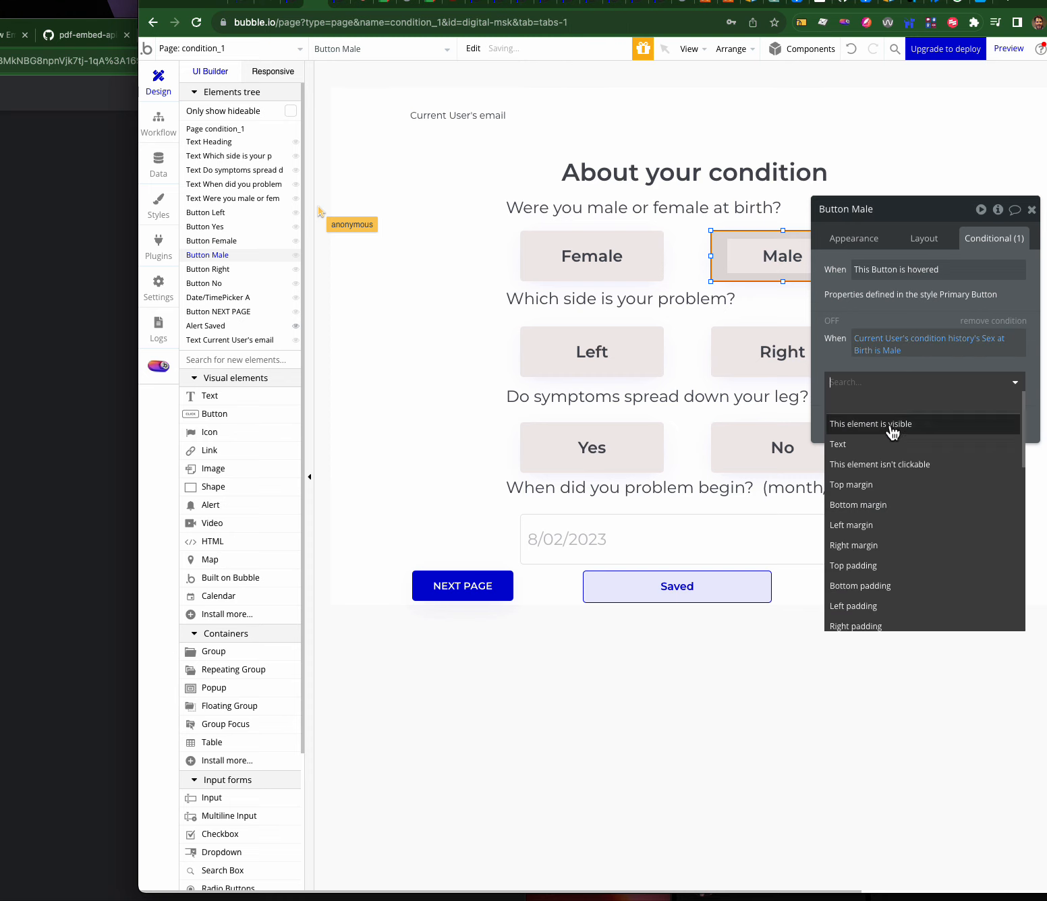
{"action": "type", "text": "col"}
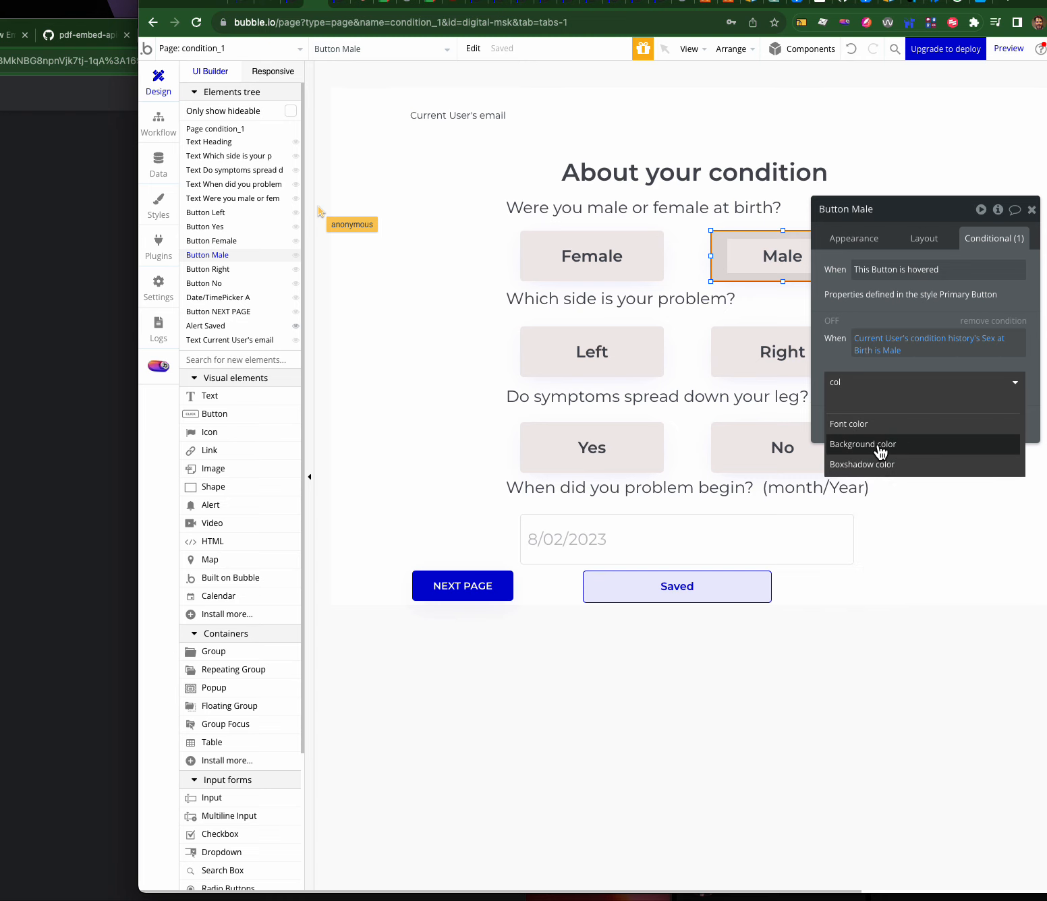
{"action": "left_click", "coordinate": [878, 445]}
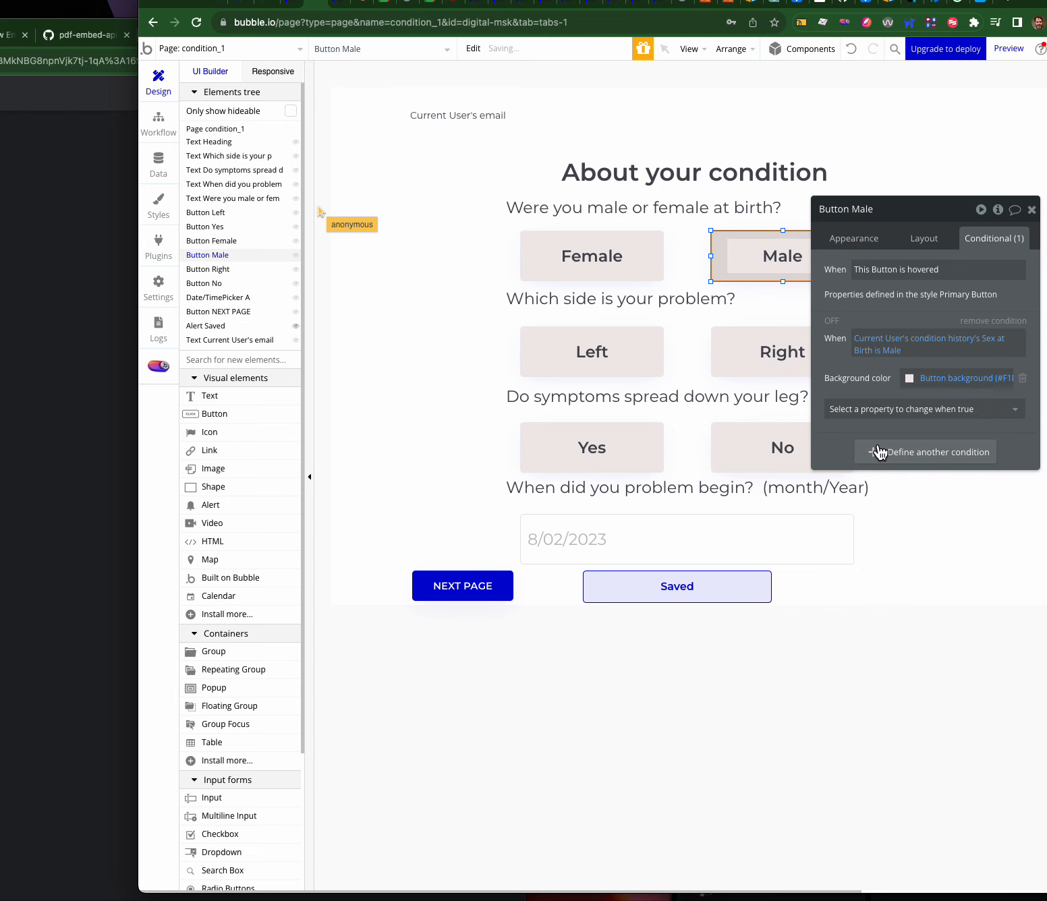
{"action": "left_click", "coordinate": [909, 379]}
{"action": "left_click", "coordinate": [1004, 559]}
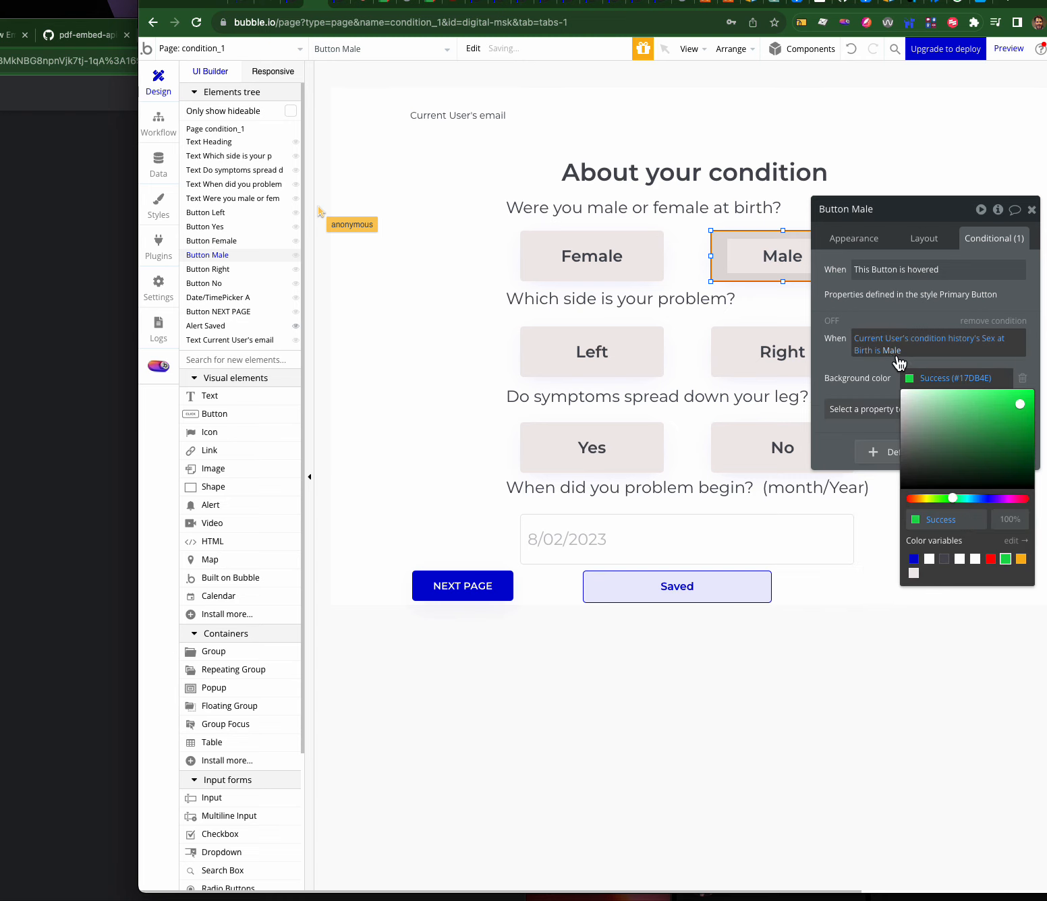
{"action": "left_click", "coordinate": [860, 358]}
- Copy the condition onto the Female answer in place of its old ones, changing Male to Female
{"action": "right_click", "coordinate": [837, 330]}
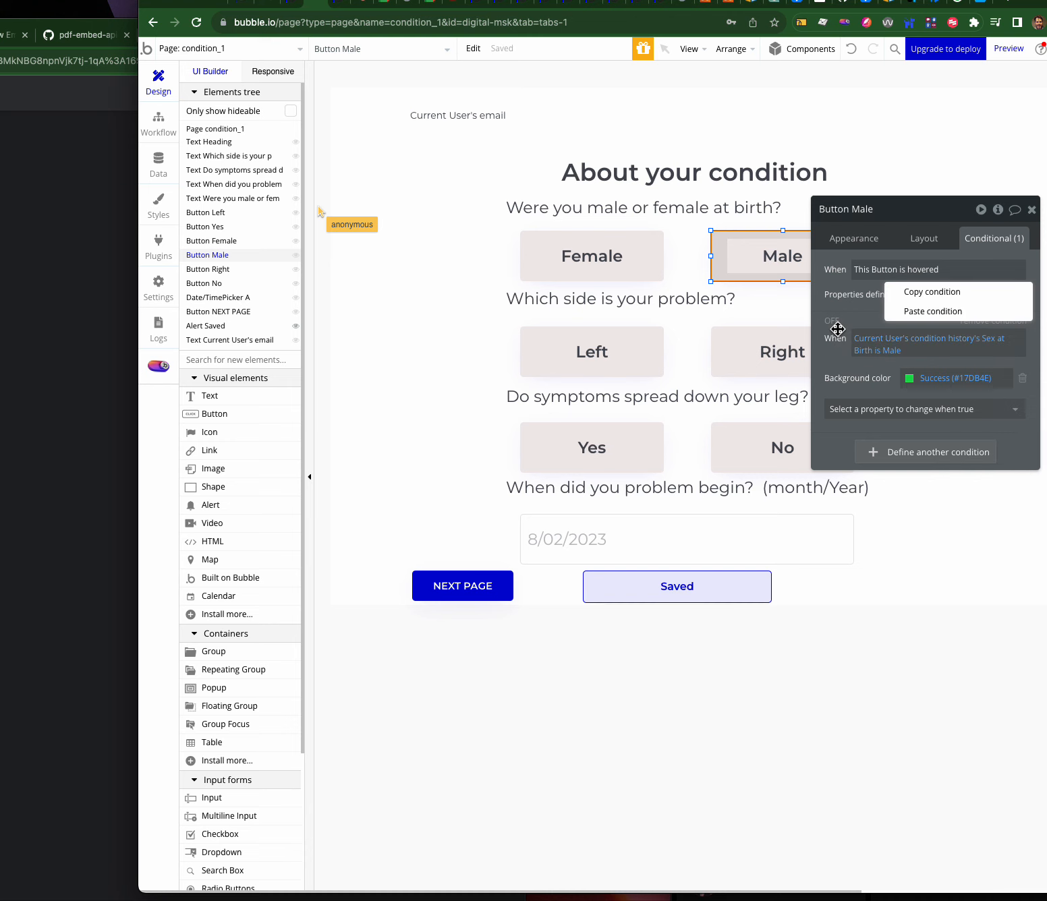
{"action": "left_click", "coordinate": [943, 294]}
{"action": "left_click", "coordinate": [584, 269]}
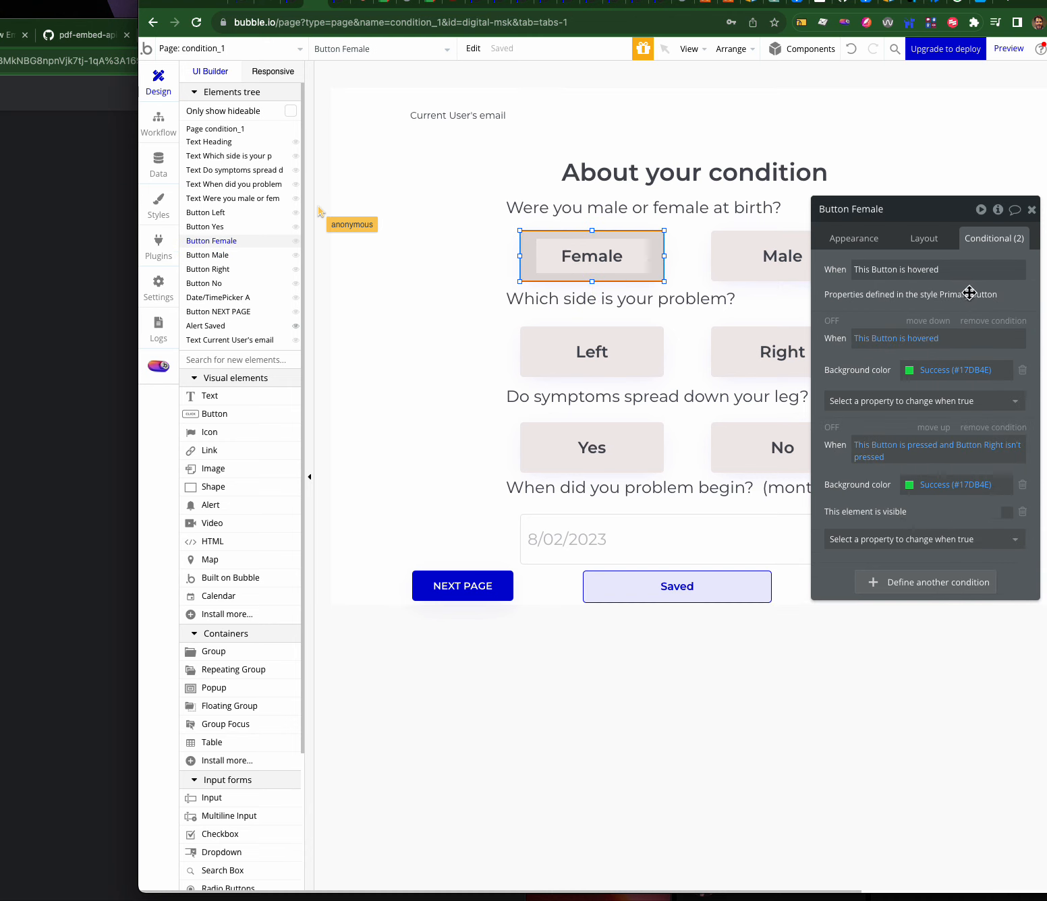
{"action": "left_click", "coordinate": [980, 321]}
{"action": "left_click", "coordinate": [979, 321]}
{"action": "right_click", "coordinate": [848, 322]}
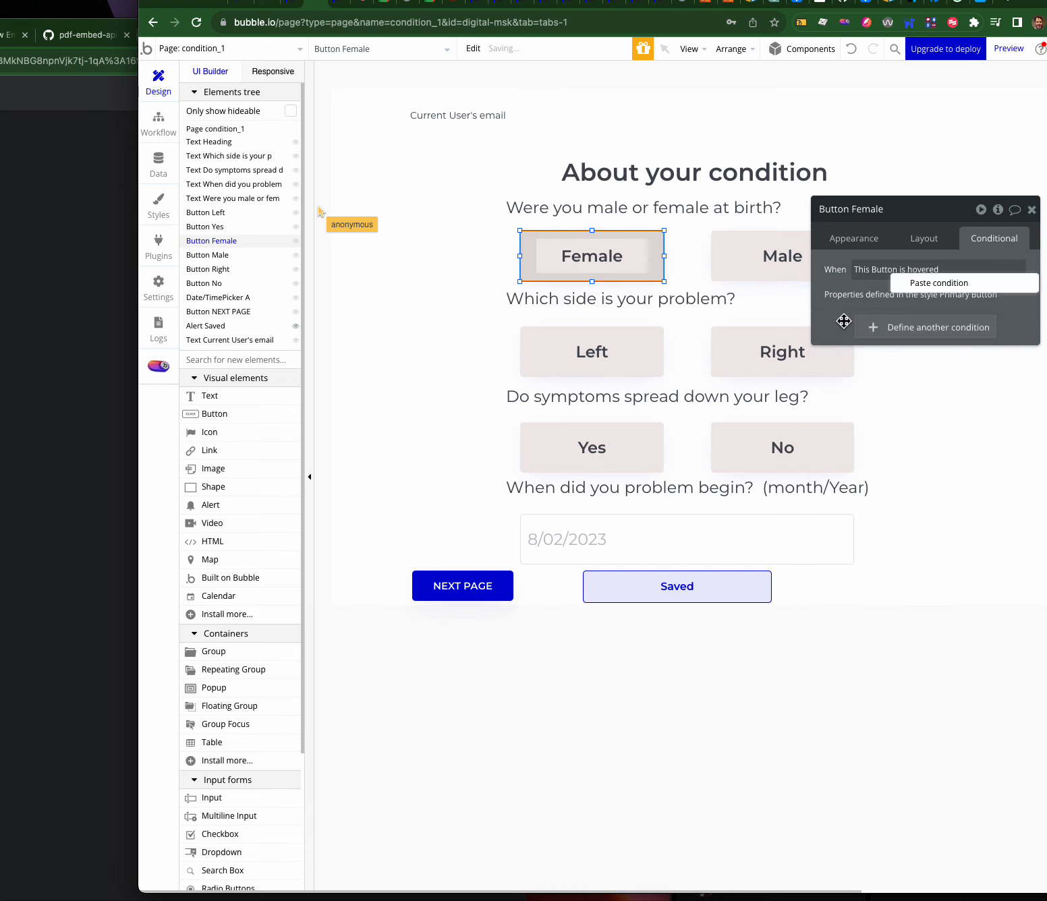
{"action": "left_click", "coordinate": [918, 297]}
{"action": "left_click", "coordinate": [890, 351]}
{"action": "left_click", "coordinate": [900, 370]}
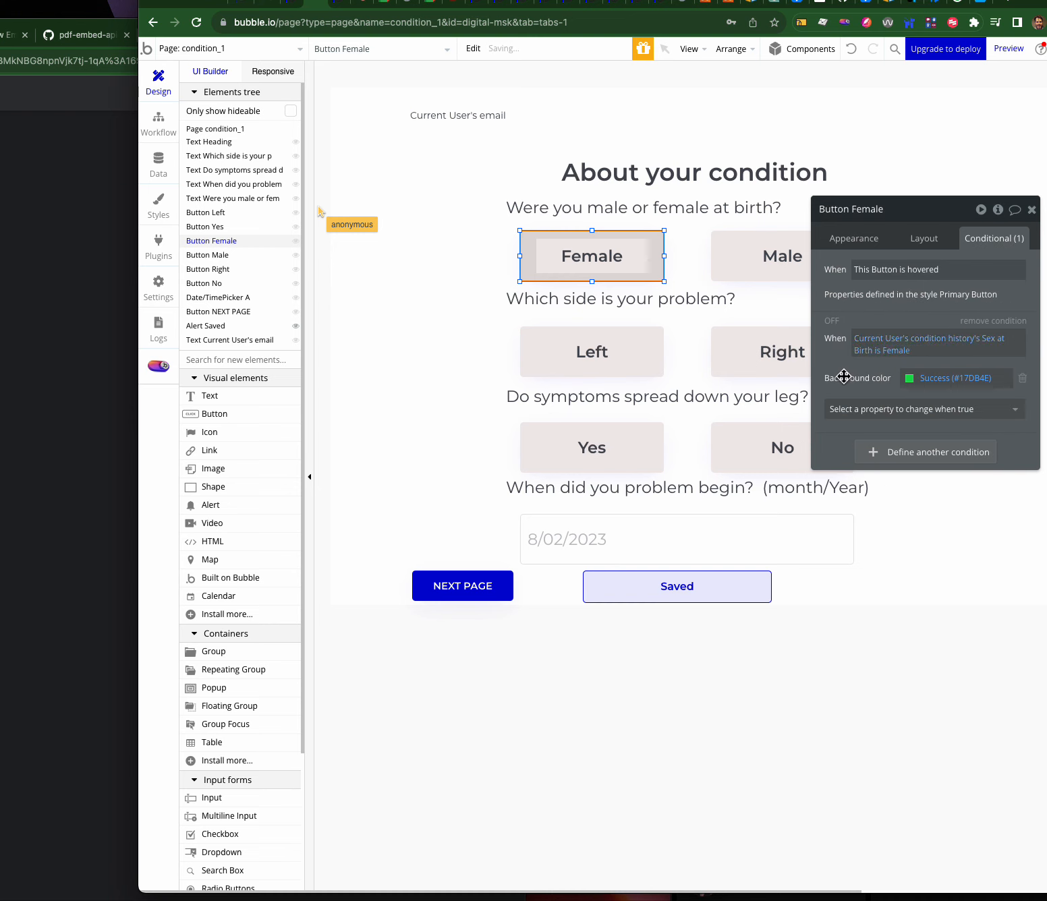
- Reload the preview and test answering Female, Left, Male, then Female again
{"action": "left_click", "coordinate": [341, 4]}
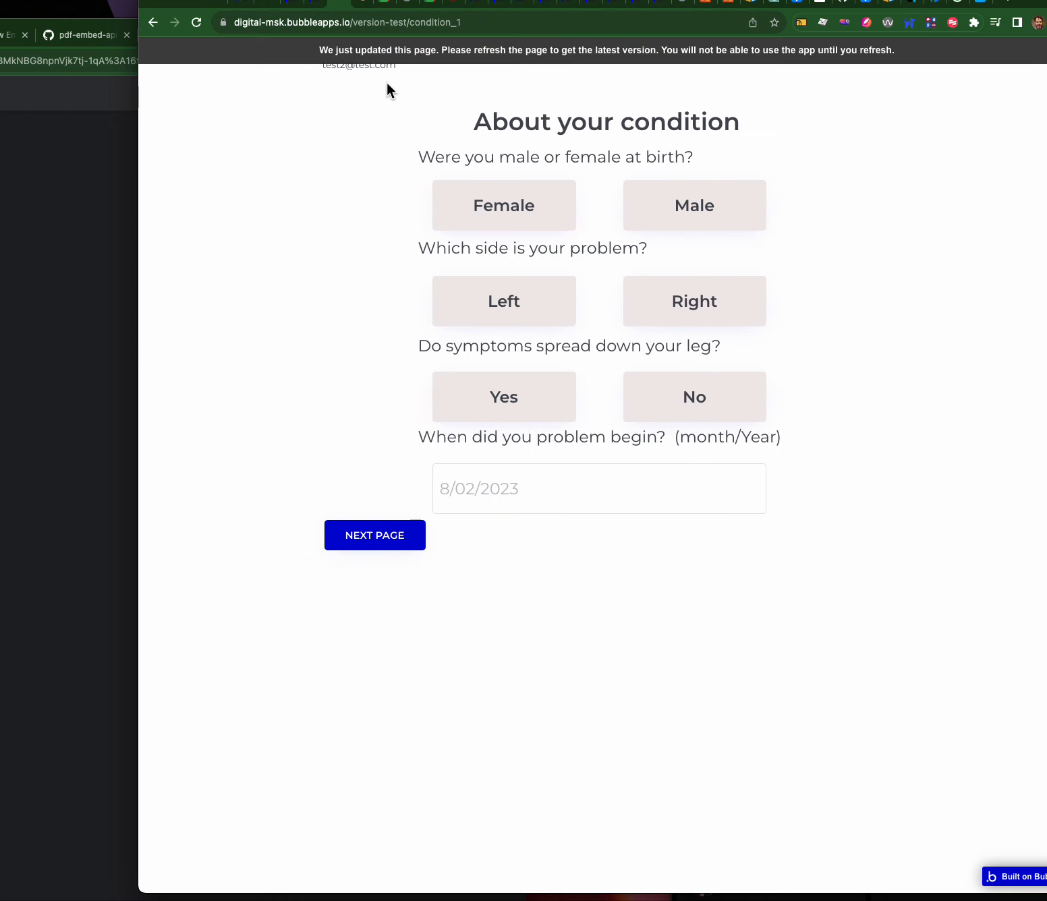
{"action": "left_click", "coordinate": [413, 51]}
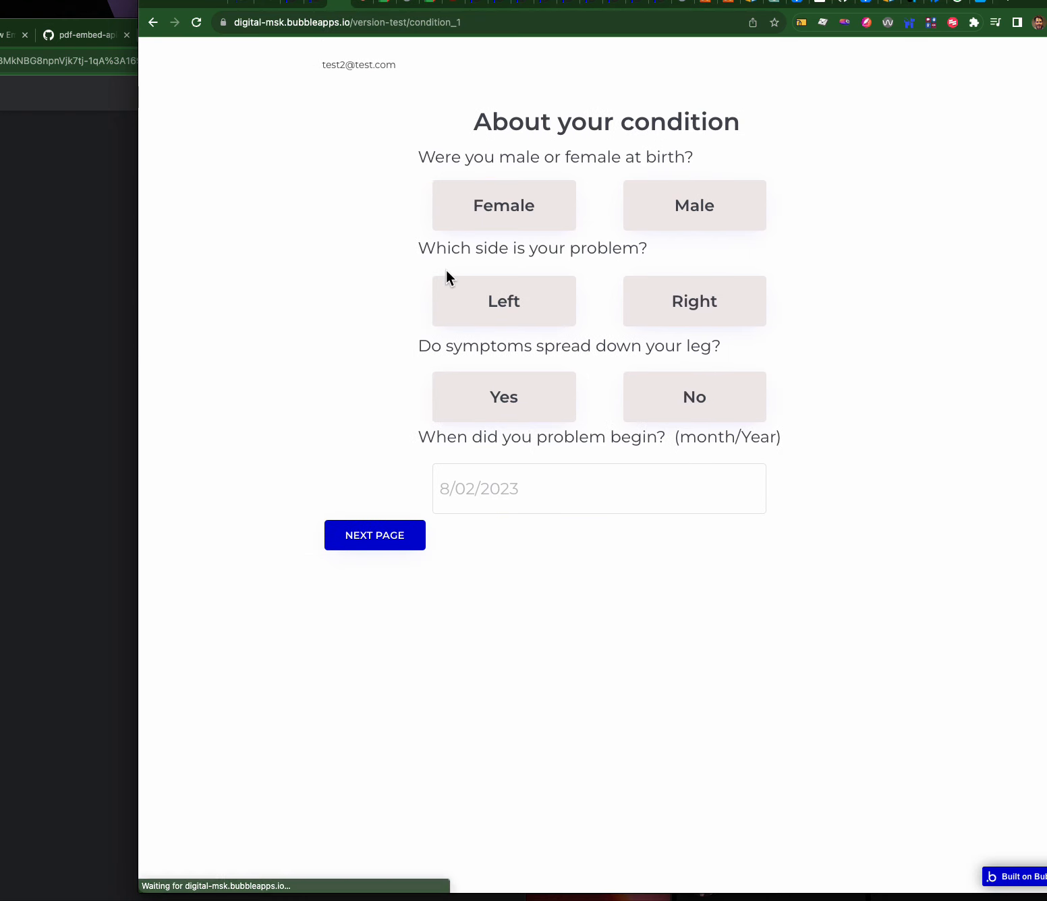
{"action": "left_click", "coordinate": [501, 226]}
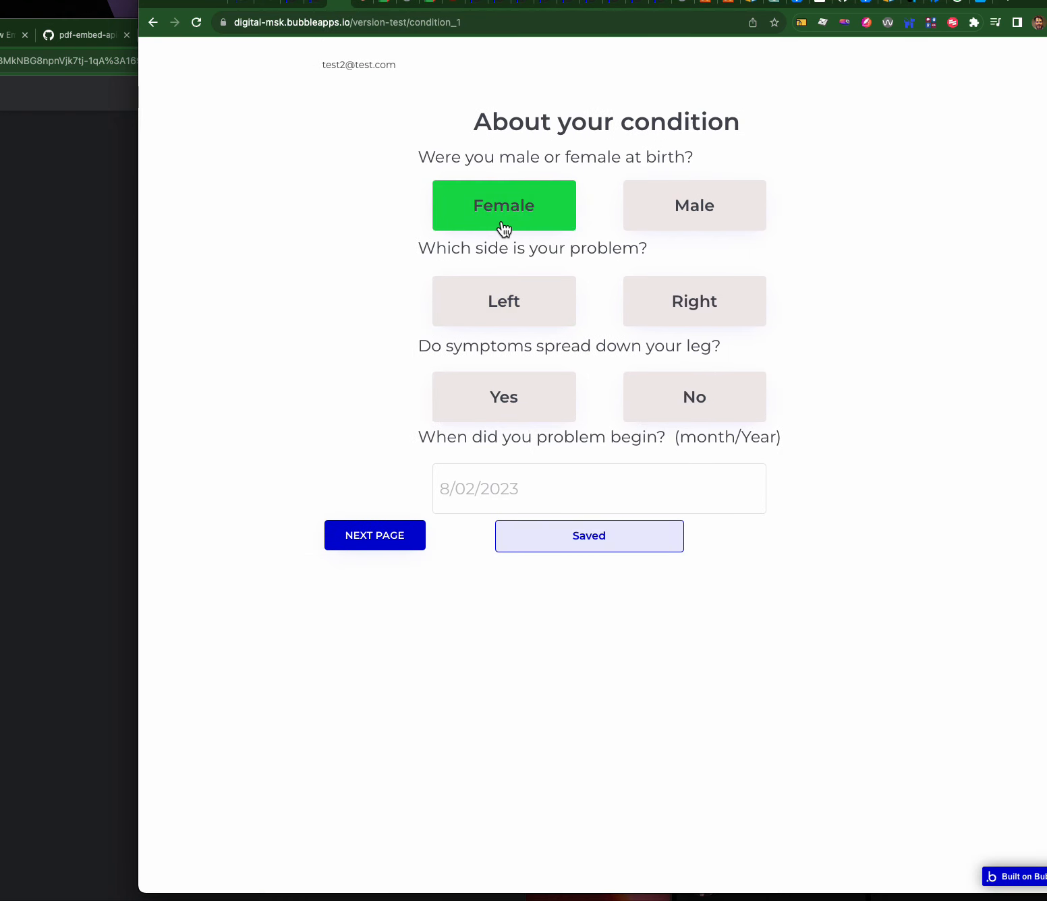
{"action": "left_click", "coordinate": [530, 323]}
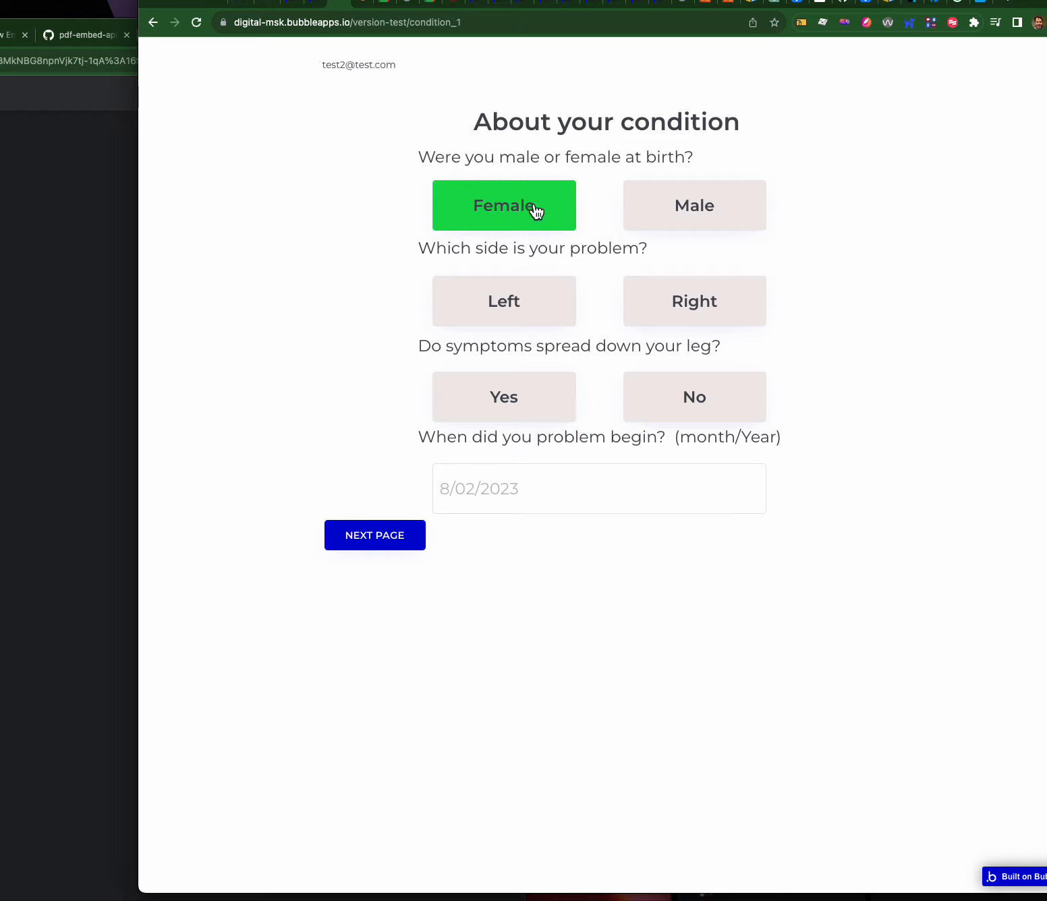
{"action": "left_click", "coordinate": [690, 216]}
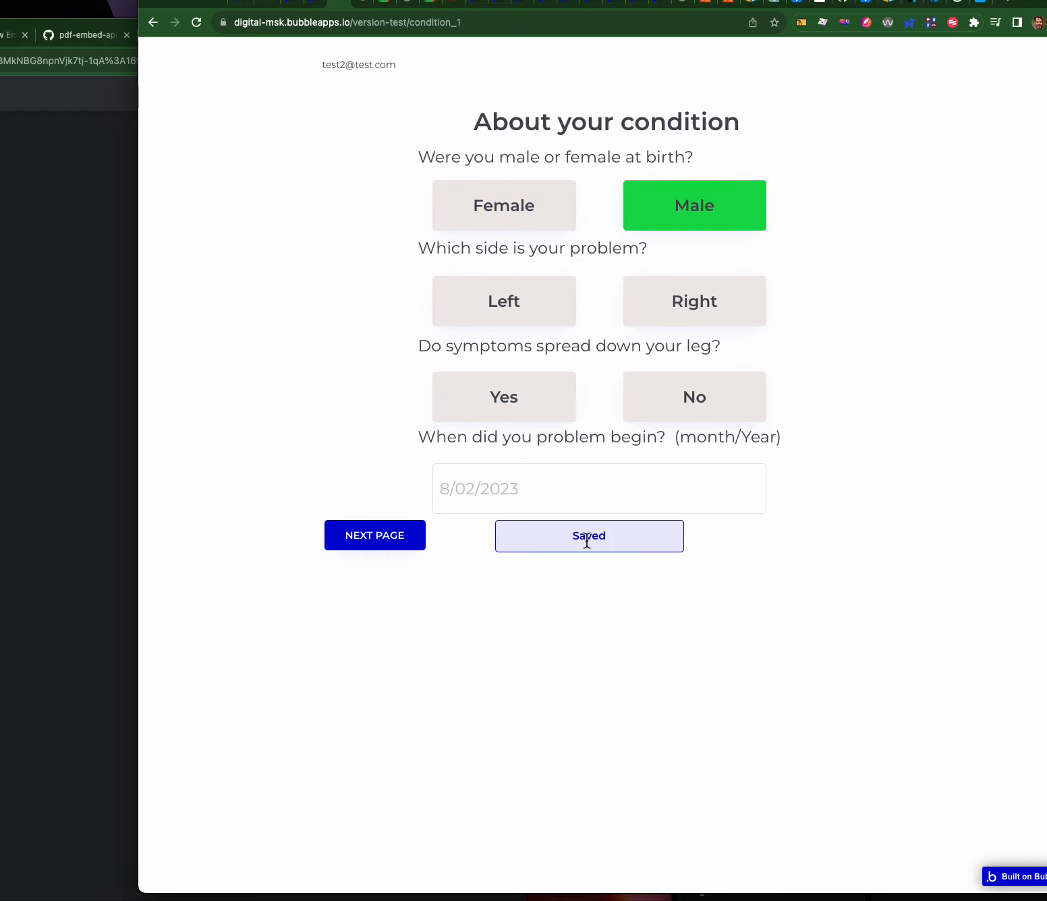
{"action": "left_click", "coordinate": [547, 214]}
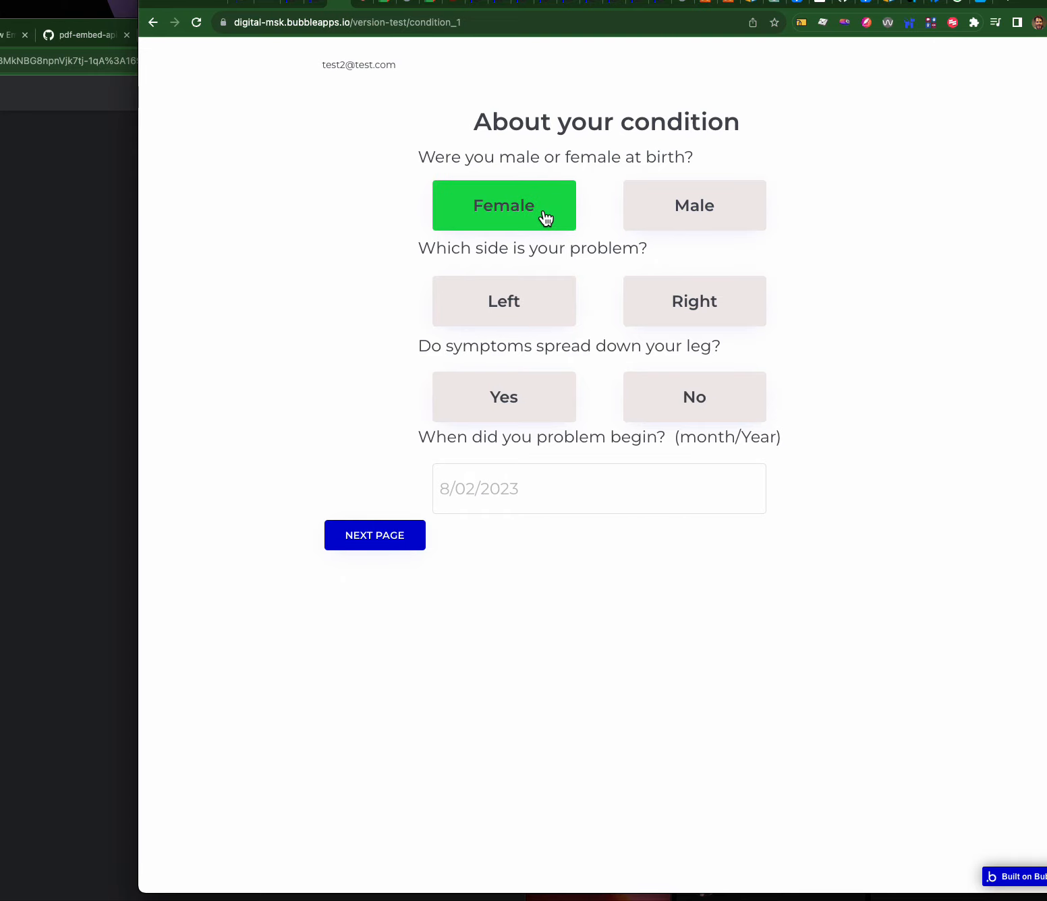
{"action": "left_click", "coordinate": [317, 4]}
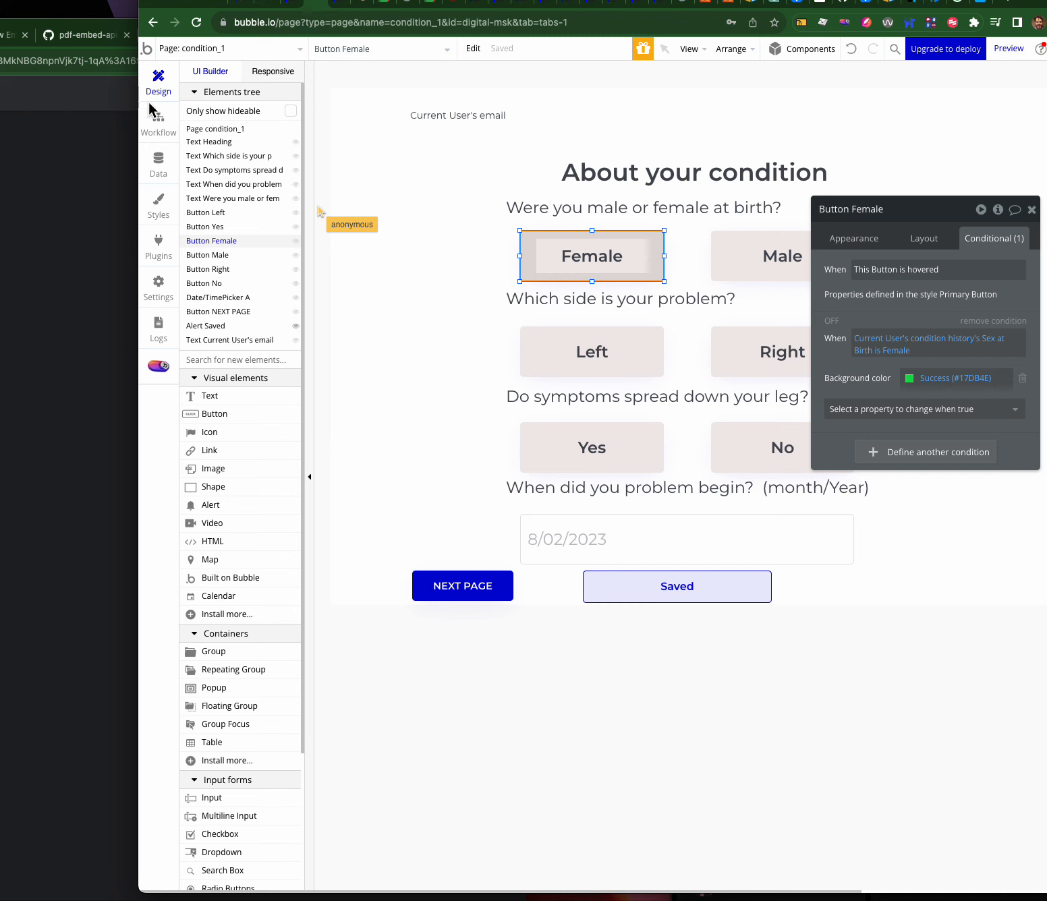
{"action": "left_click", "coordinate": [156, 166]}
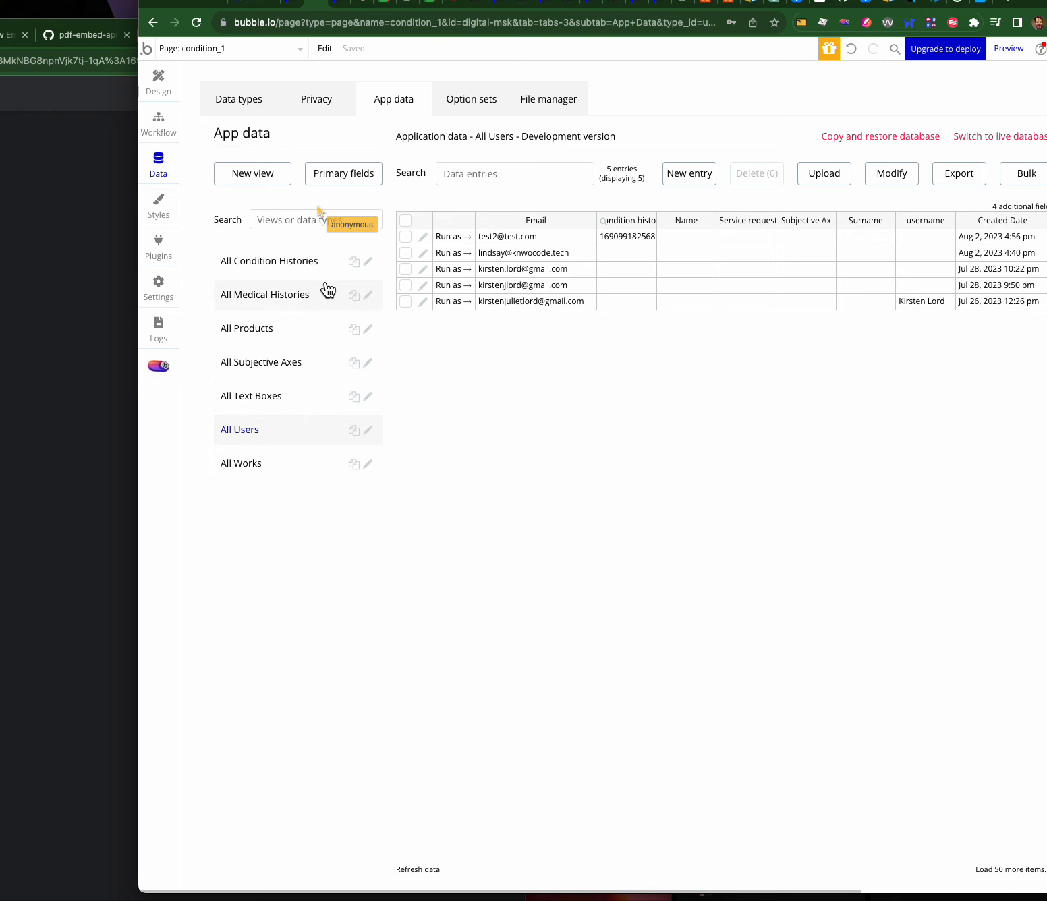
{"action": "left_click", "coordinate": [286, 268]}
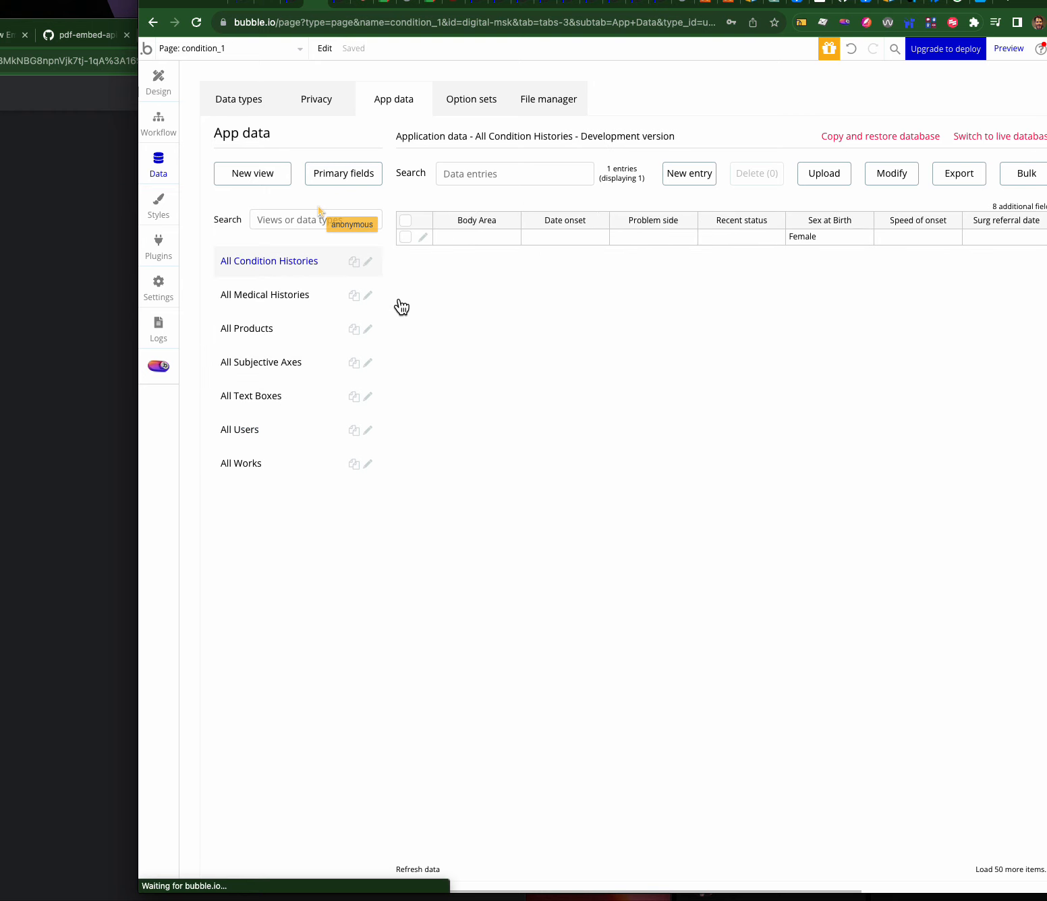
{"action": "left_click", "coordinate": [252, 102]}
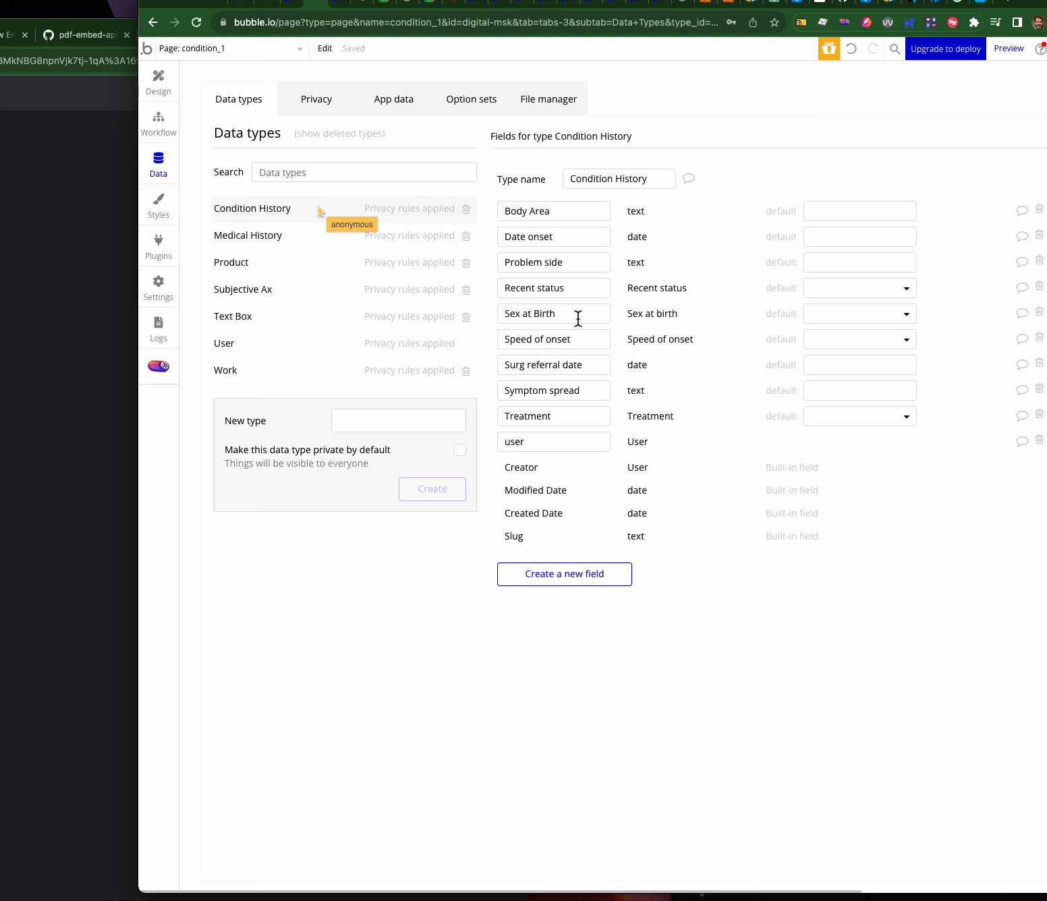
{"action": "left_click_drag", "start_coordinate": [578, 318], "coordinate": [488, 328]}
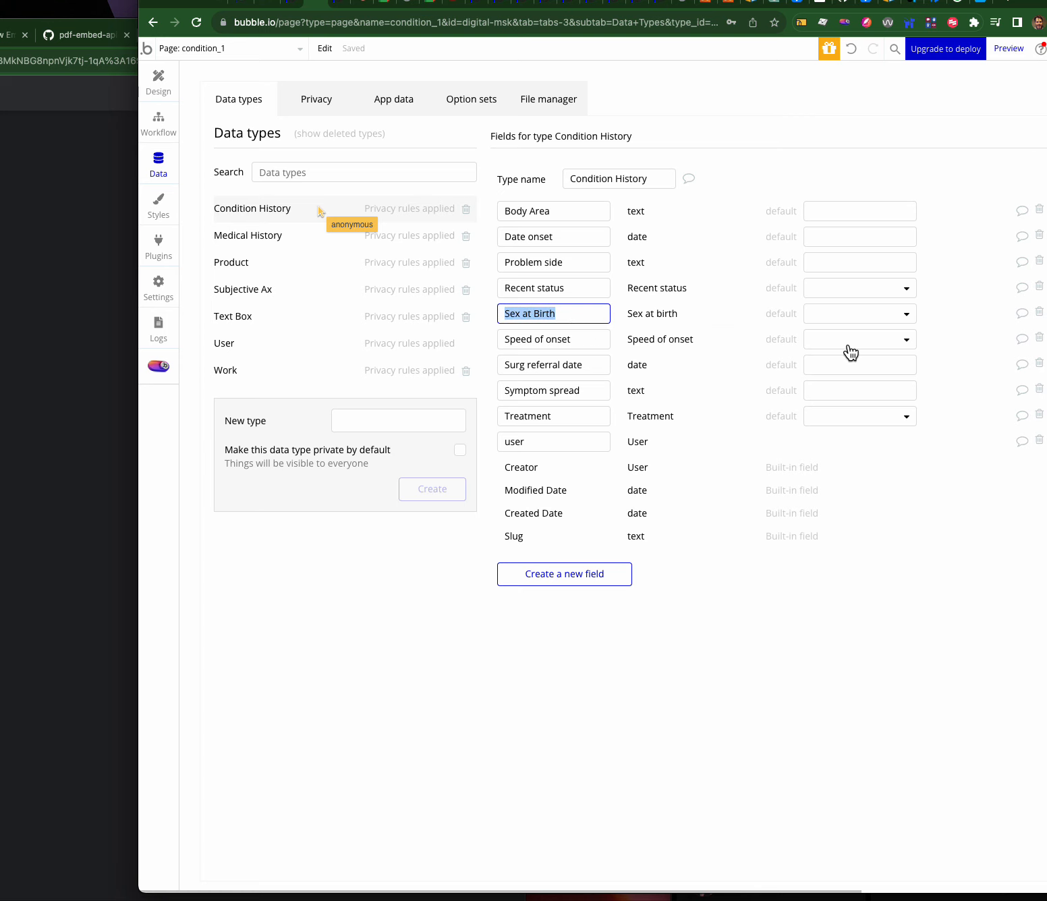
{"action": "left_click_drag", "start_coordinate": [577, 311], "coordinate": [475, 321]}
{"action": "left_click", "coordinate": [158, 78]}
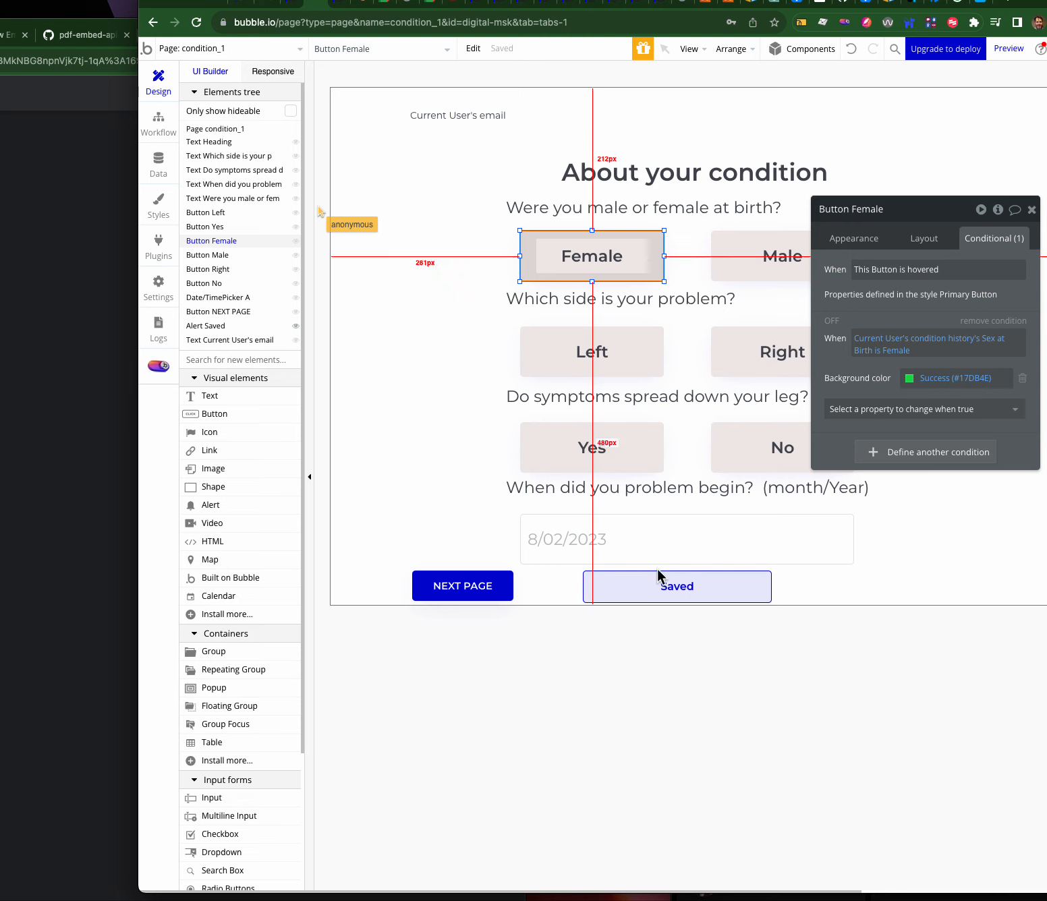
- Open the NEXT PAGE button's click workflow and its event settings
{"action": "left_click", "coordinate": [476, 584]}
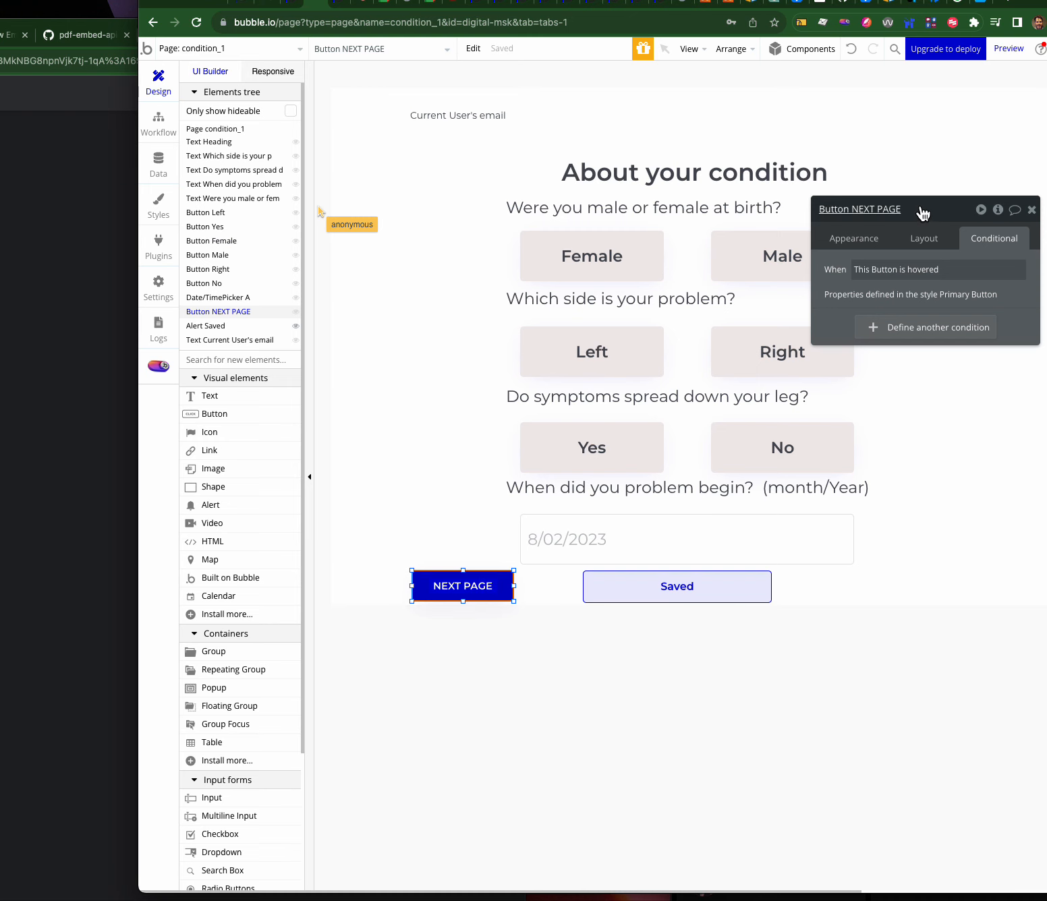
{"action": "left_click_drag", "start_coordinate": [923, 211], "coordinate": [774, 215]}
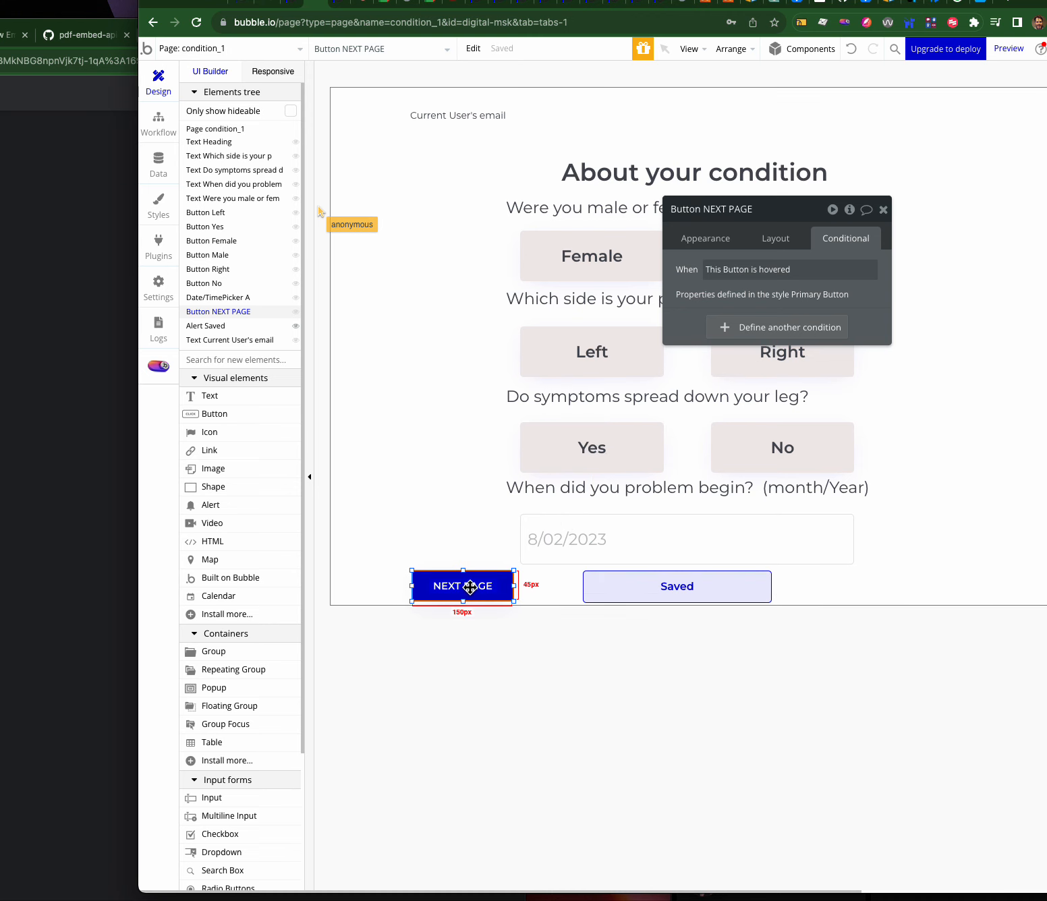
{"action": "left_click", "coordinate": [673, 237]}
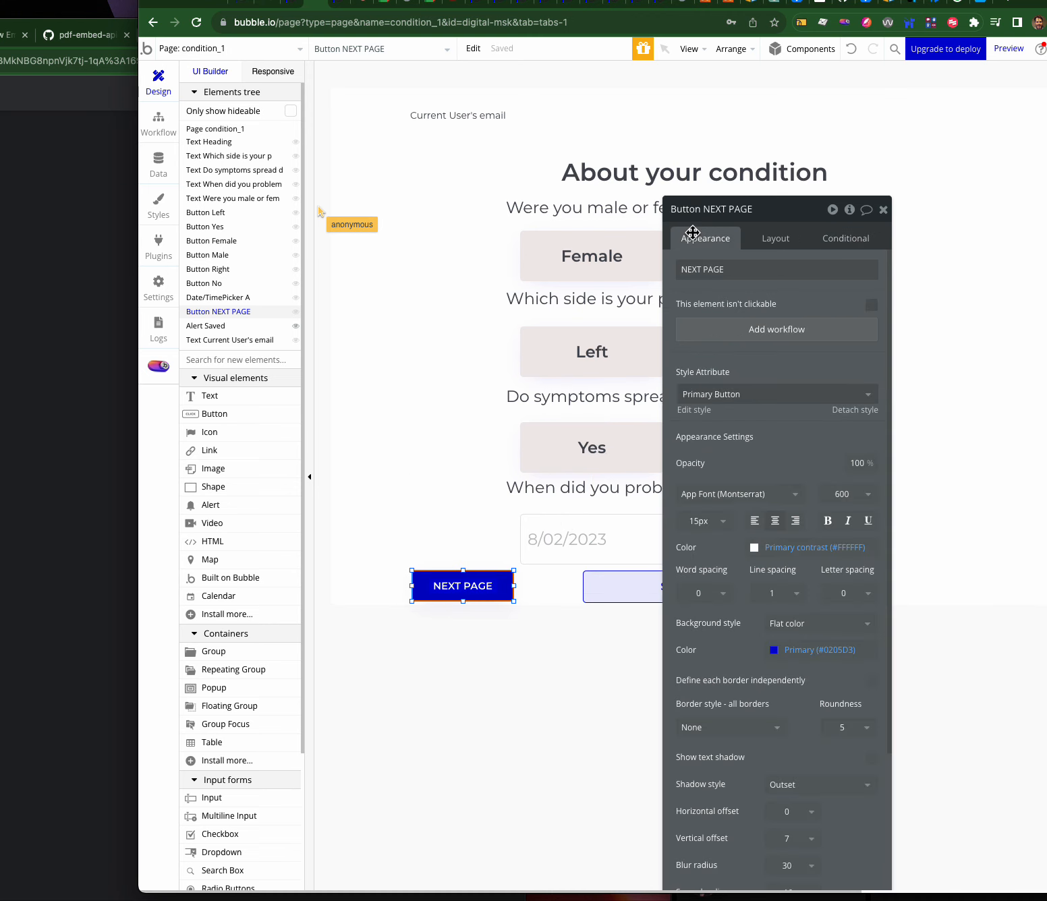
{"action": "left_click", "coordinate": [742, 330]}
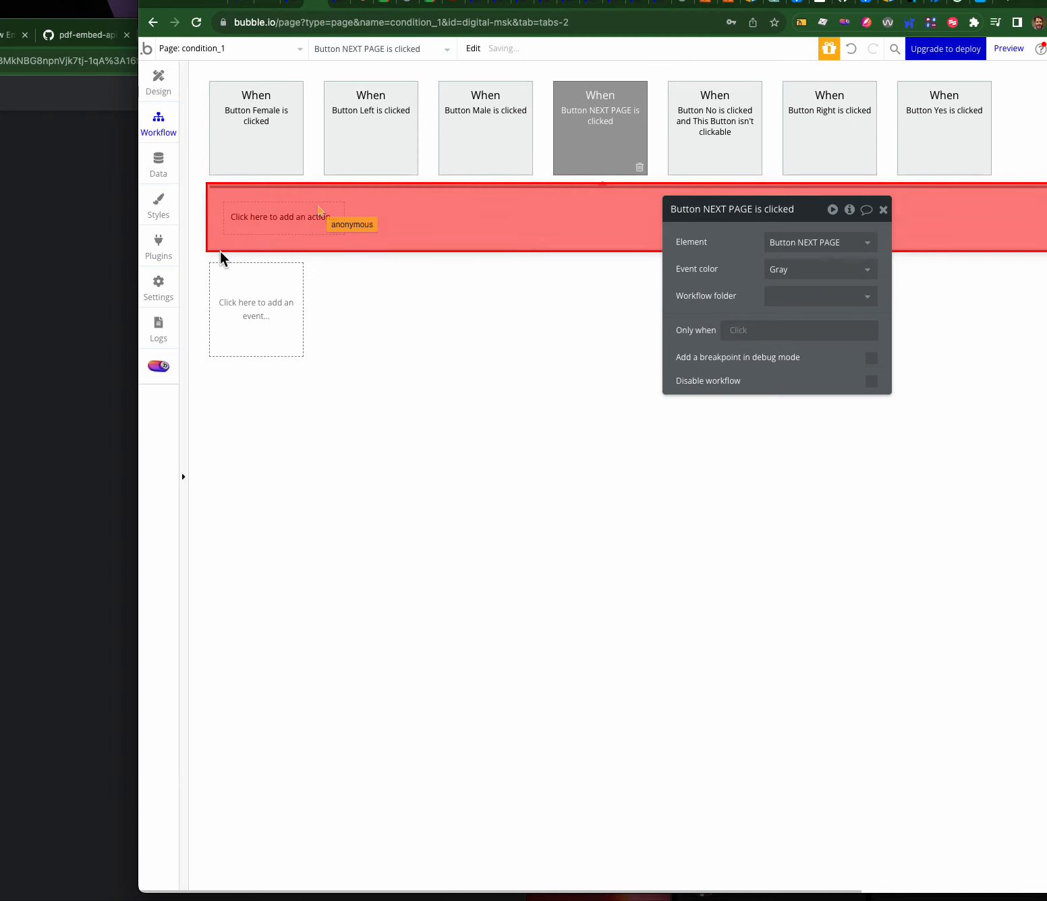
{"action": "left_click", "coordinate": [256, 230]}
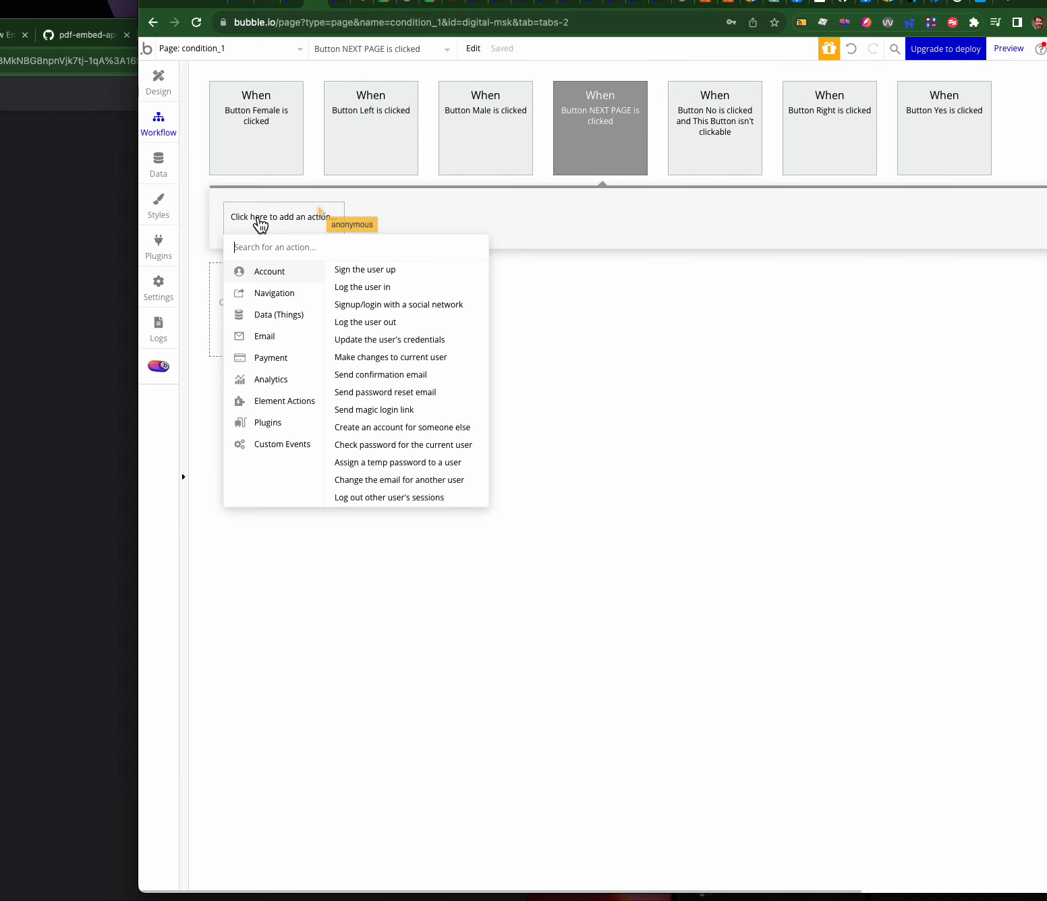
{"action": "mouse_move", "coordinate": [263, 292]}
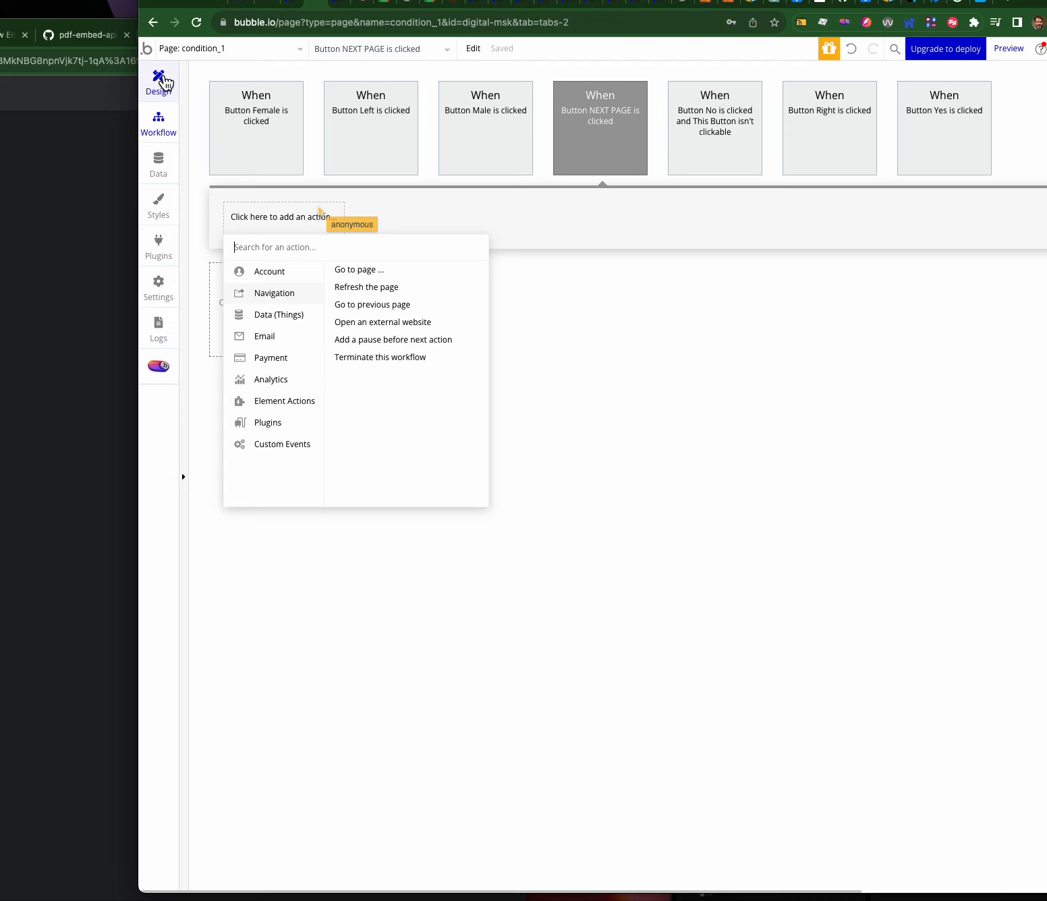
{"action": "left_click", "coordinate": [594, 139]}
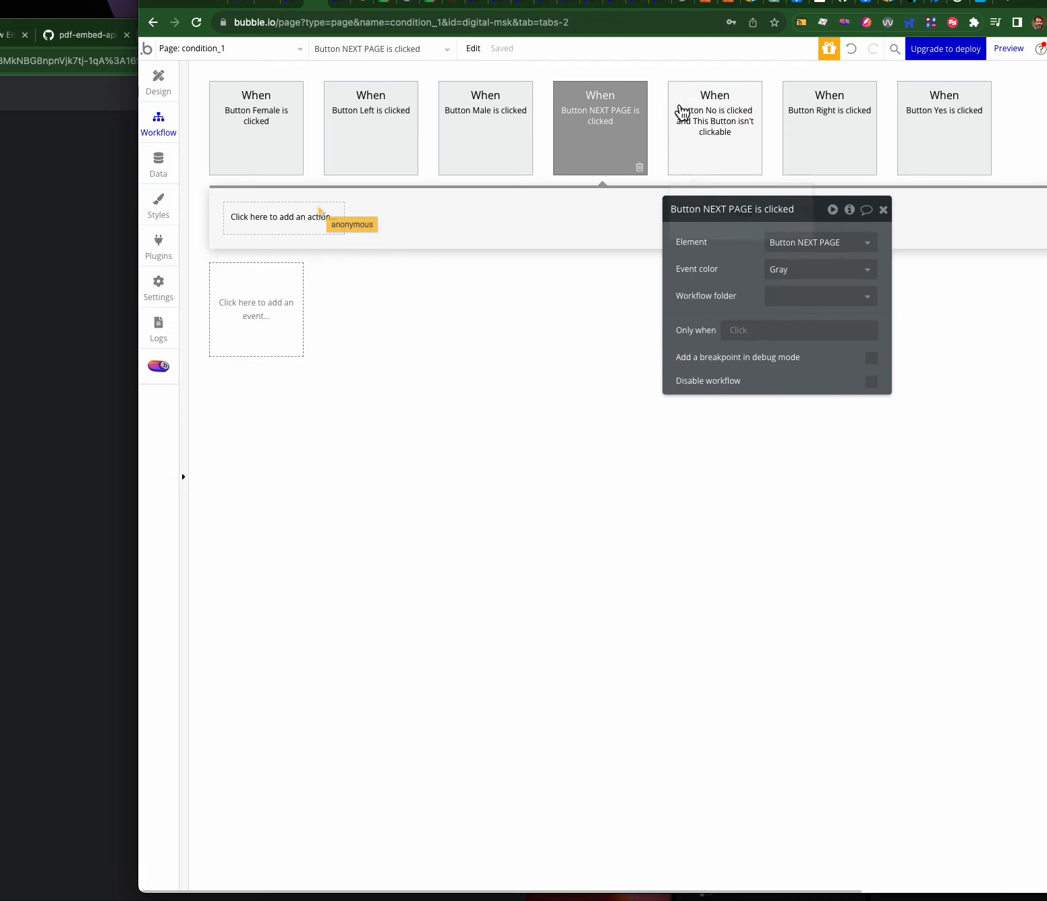
- Make the workflow run only when Current User's condition history Sex at Birth is not empty
{"action": "left_click", "coordinate": [738, 331]}
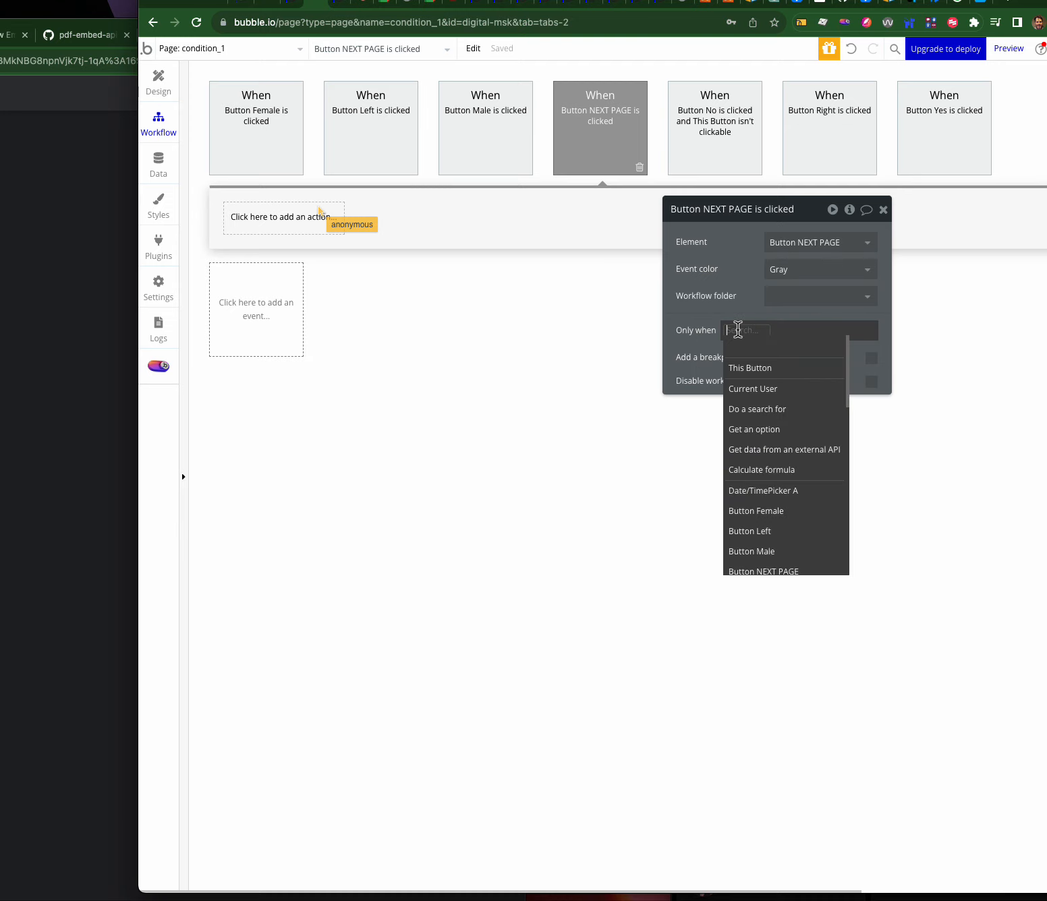
{"action": "left_click", "coordinate": [698, 292]}
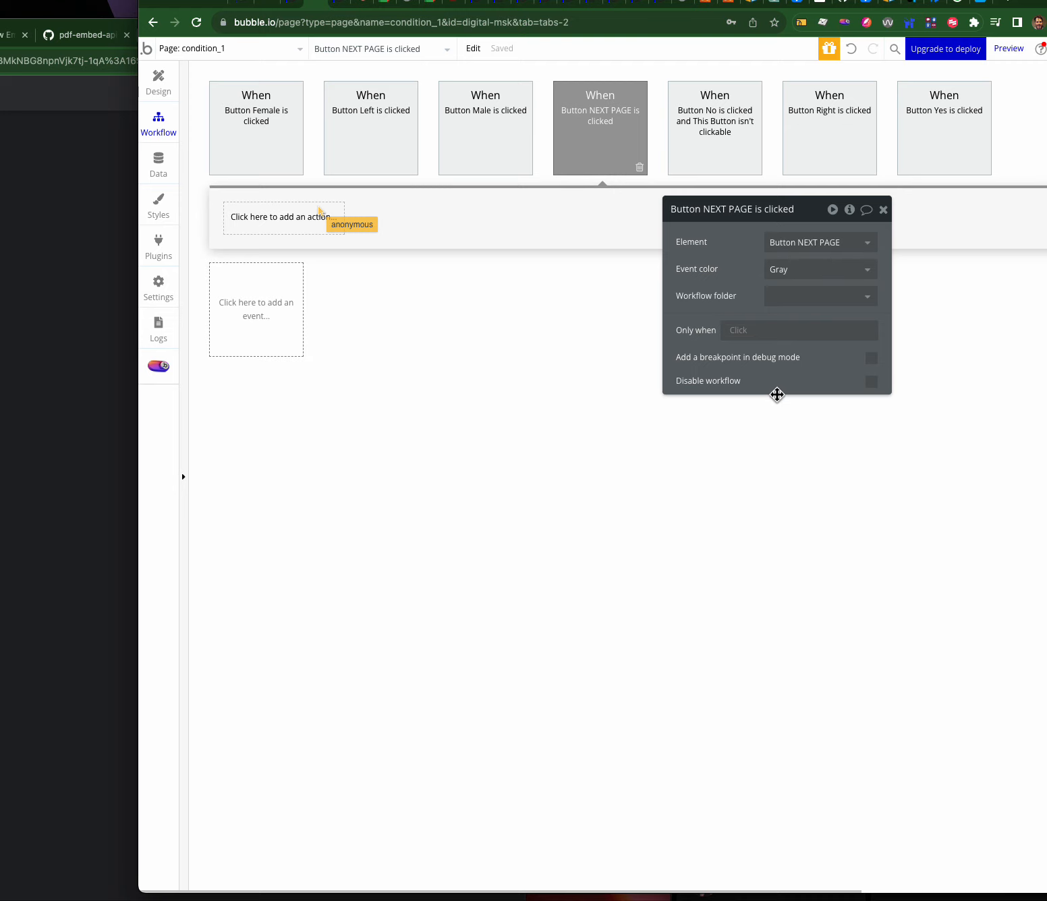
{"action": "left_click", "coordinate": [738, 330]}
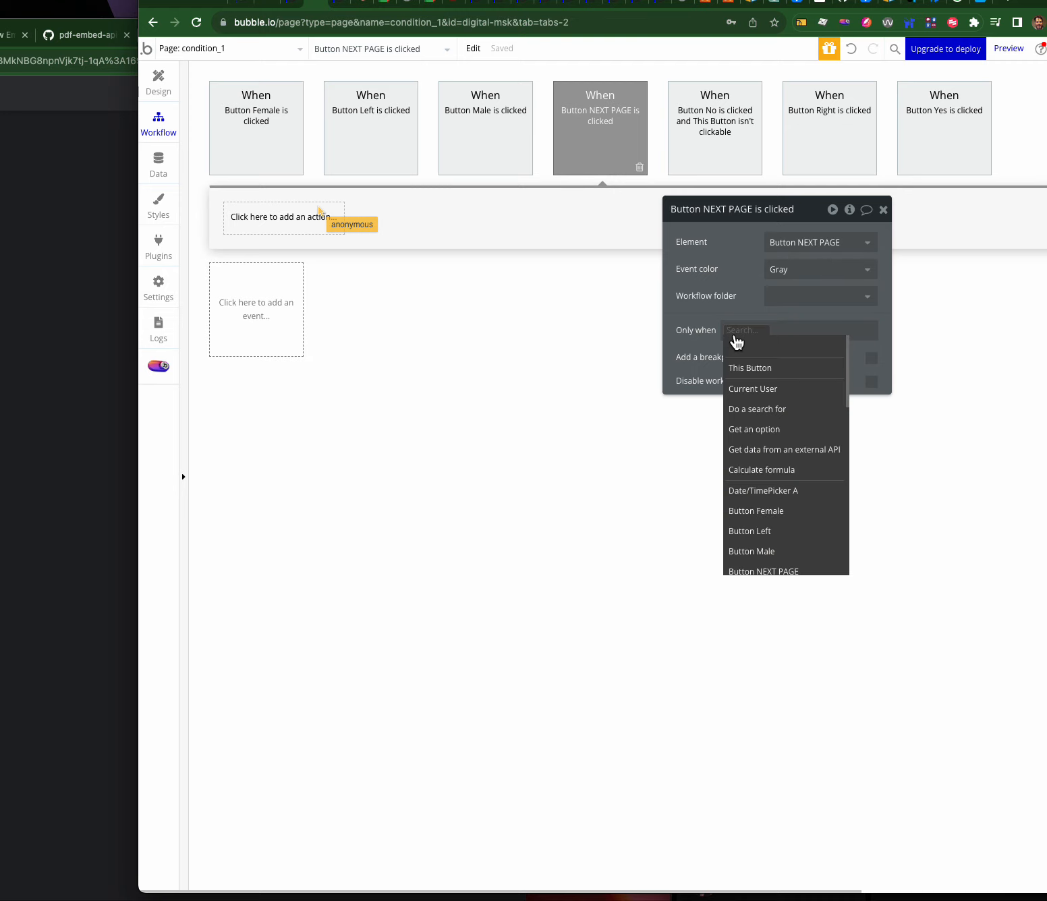
{"action": "left_click", "coordinate": [750, 389]}
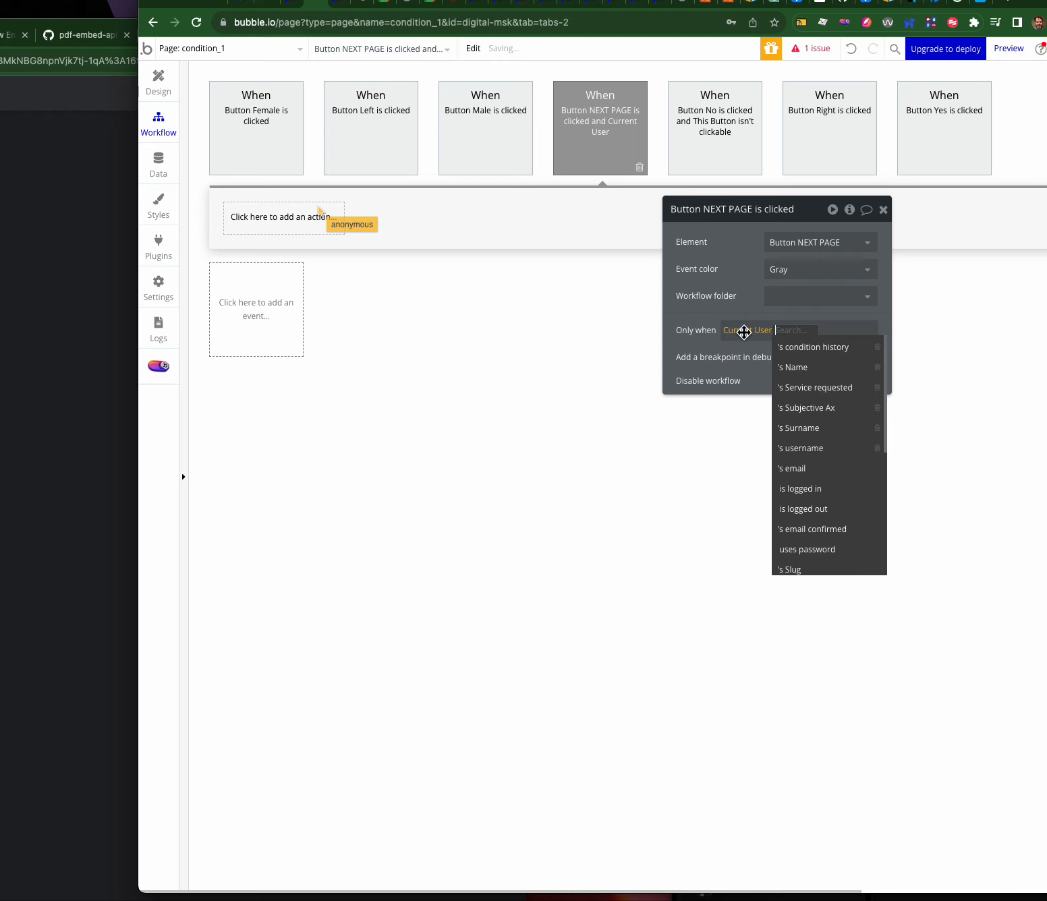
{"action": "left_click", "coordinate": [825, 348]}
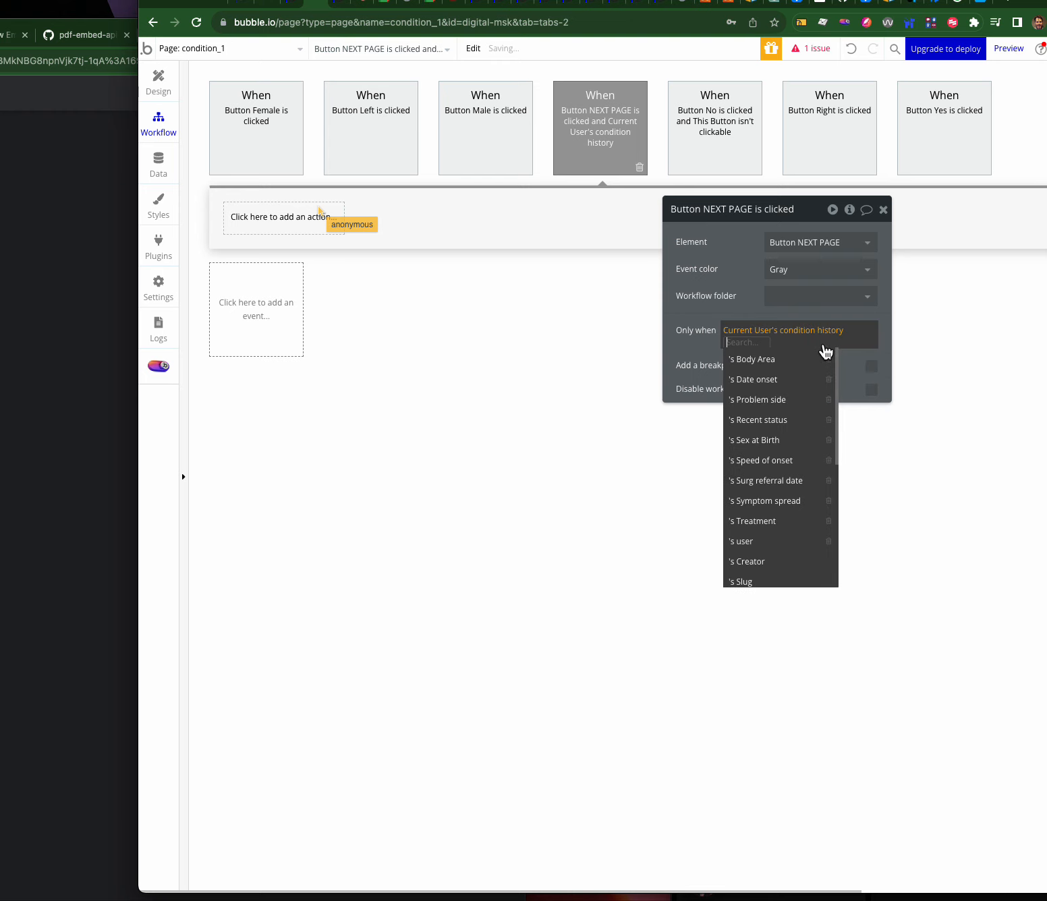
{"action": "left_click", "coordinate": [755, 441]}
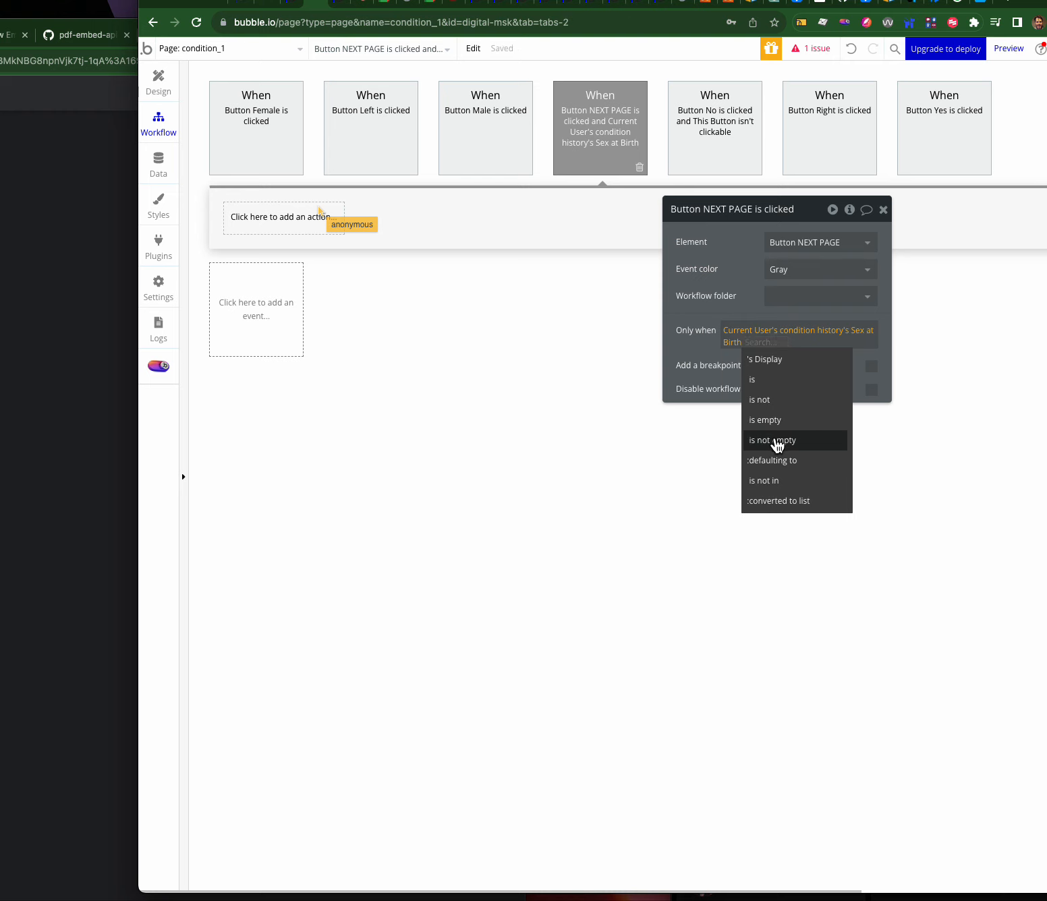
{"action": "left_click", "coordinate": [777, 439]}
- Extend the condition with 'and condition history's Problem side is not empty'
{"action": "left_click", "coordinate": [808, 345]}
{"action": "left_click", "coordinate": [805, 380]}
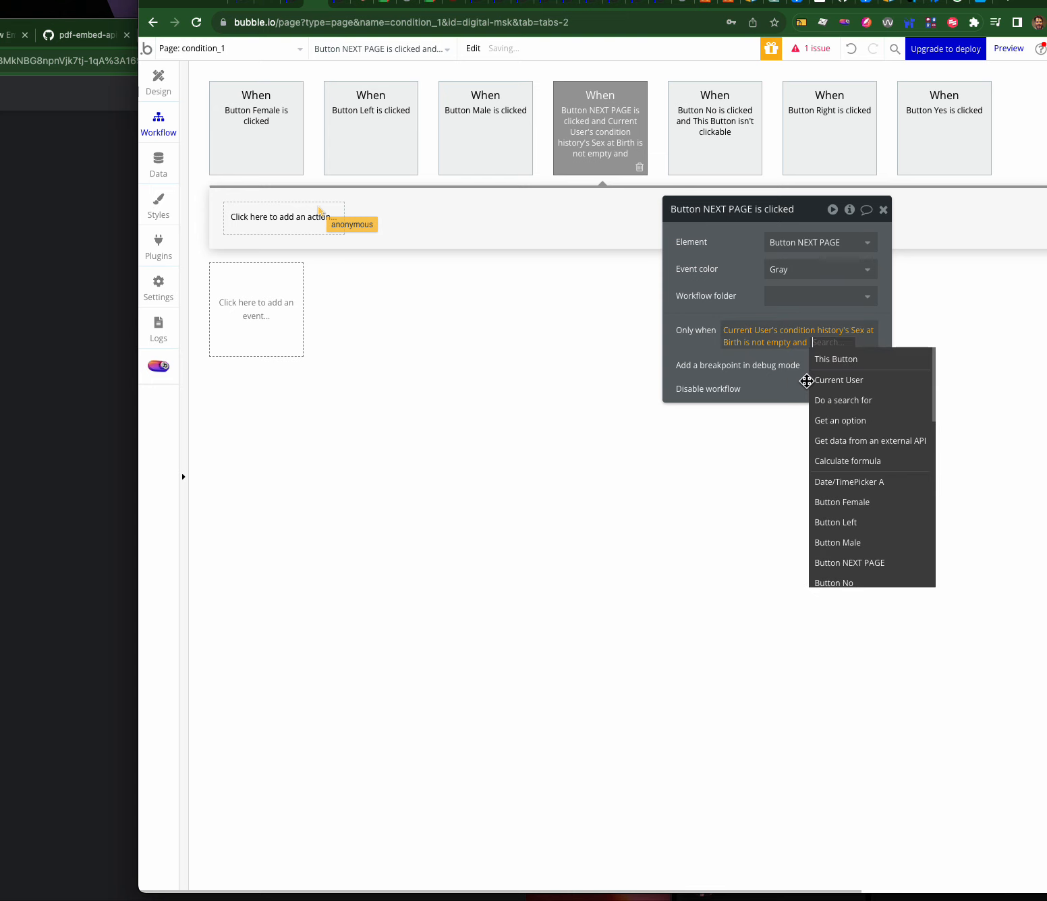
{"action": "left_click", "coordinate": [838, 380]}
{"action": "left_click", "coordinate": [782, 371]}
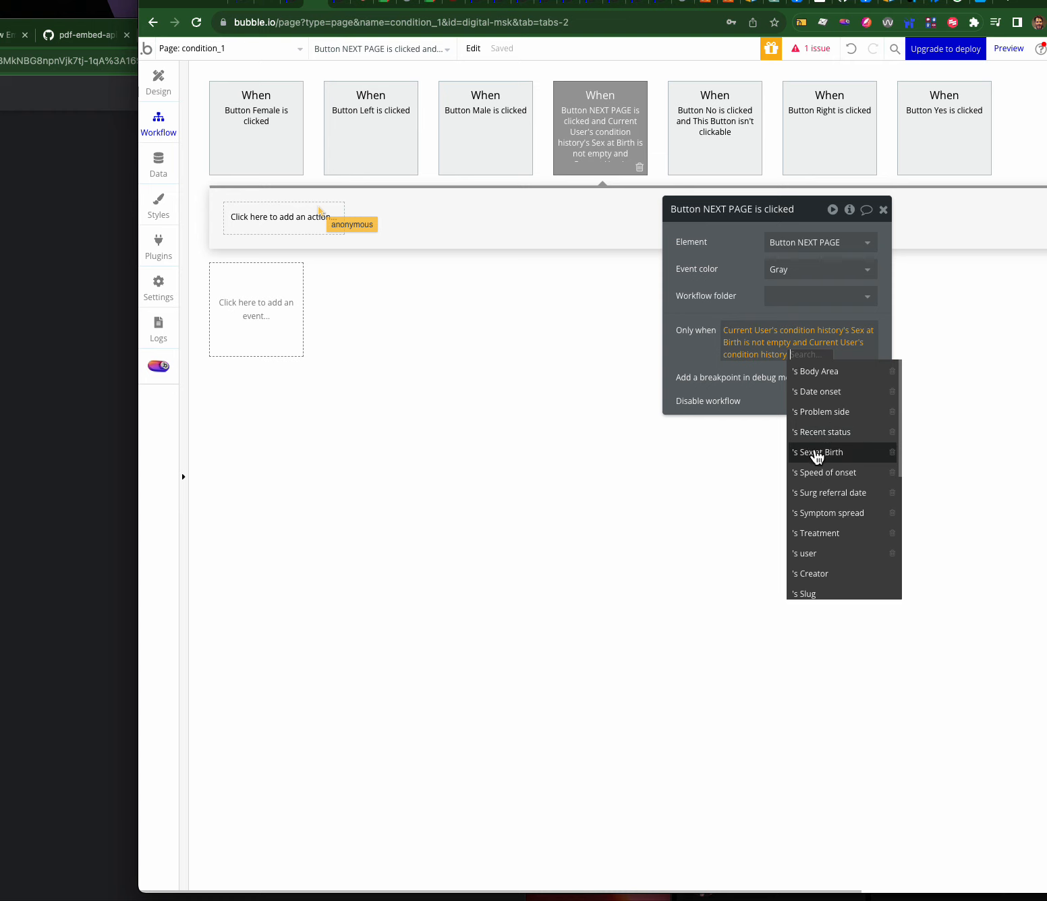
{"action": "left_click", "coordinate": [346, 5]}
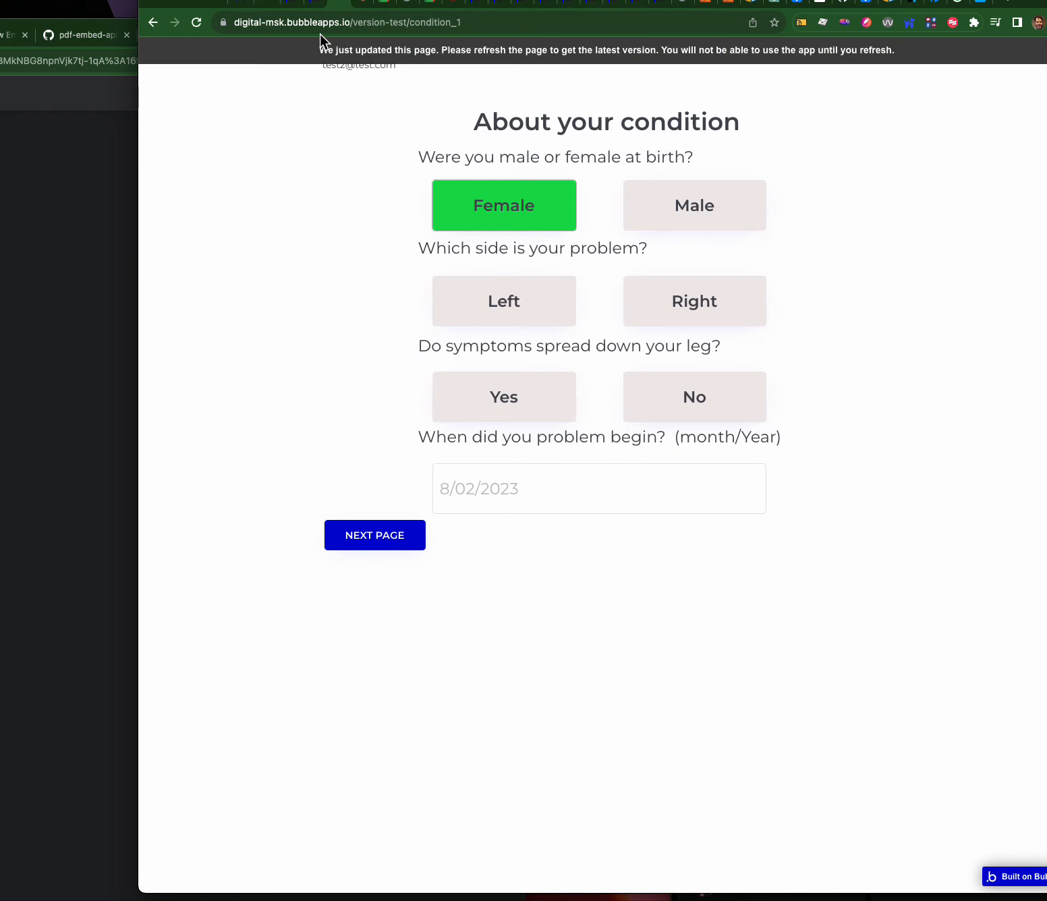
{"action": "left_click", "coordinate": [317, 6]}
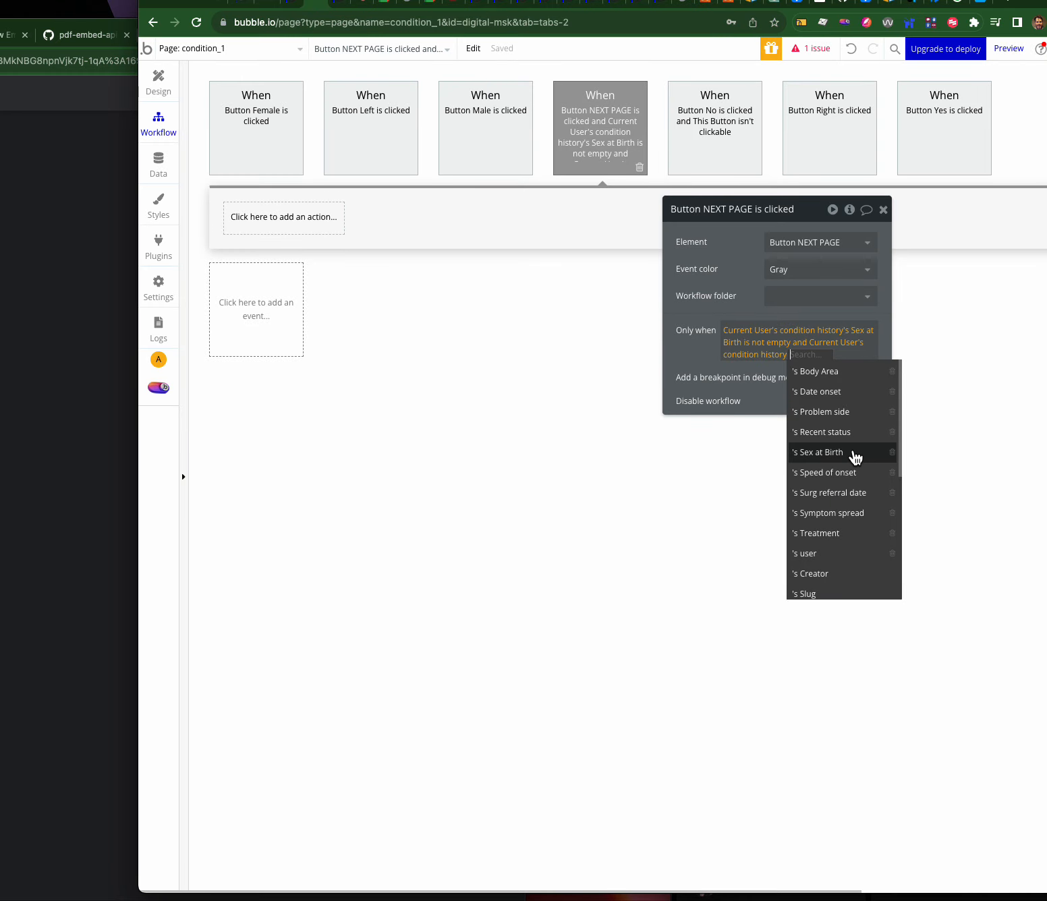
{"action": "left_click", "coordinate": [839, 412]}
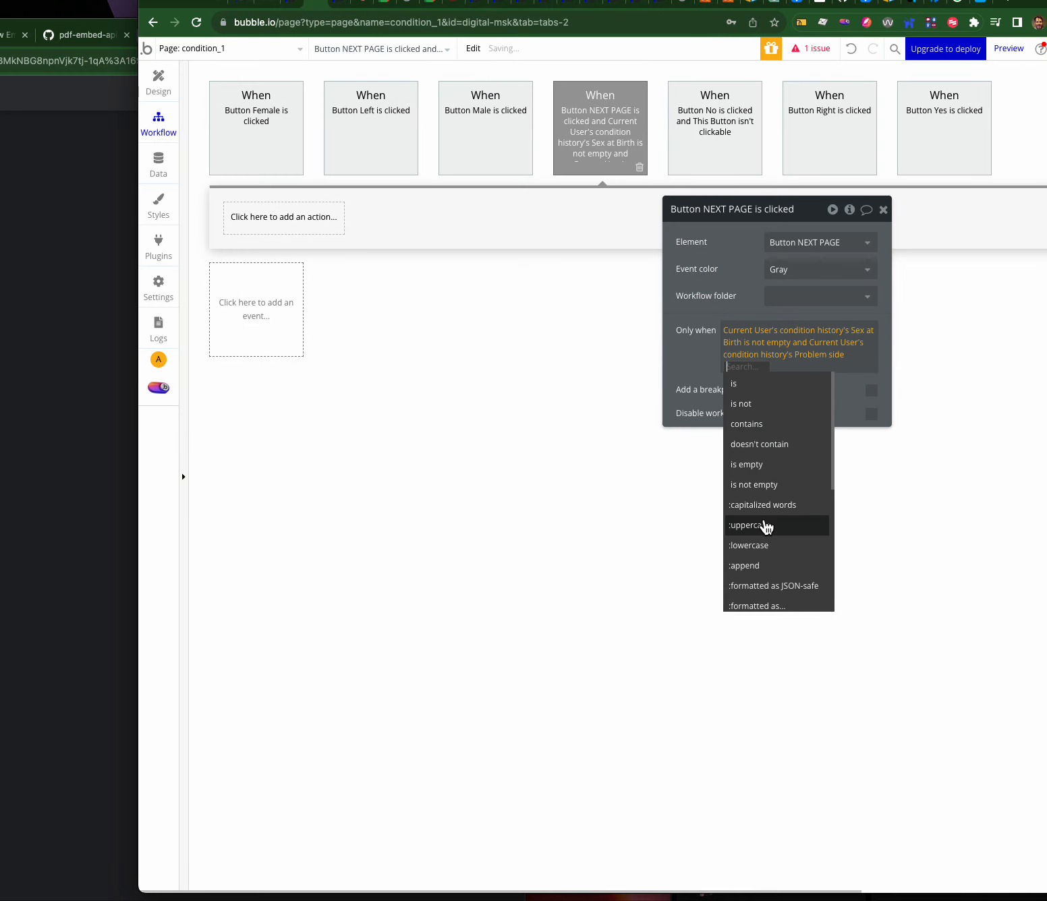
{"action": "left_click", "coordinate": [761, 485]}
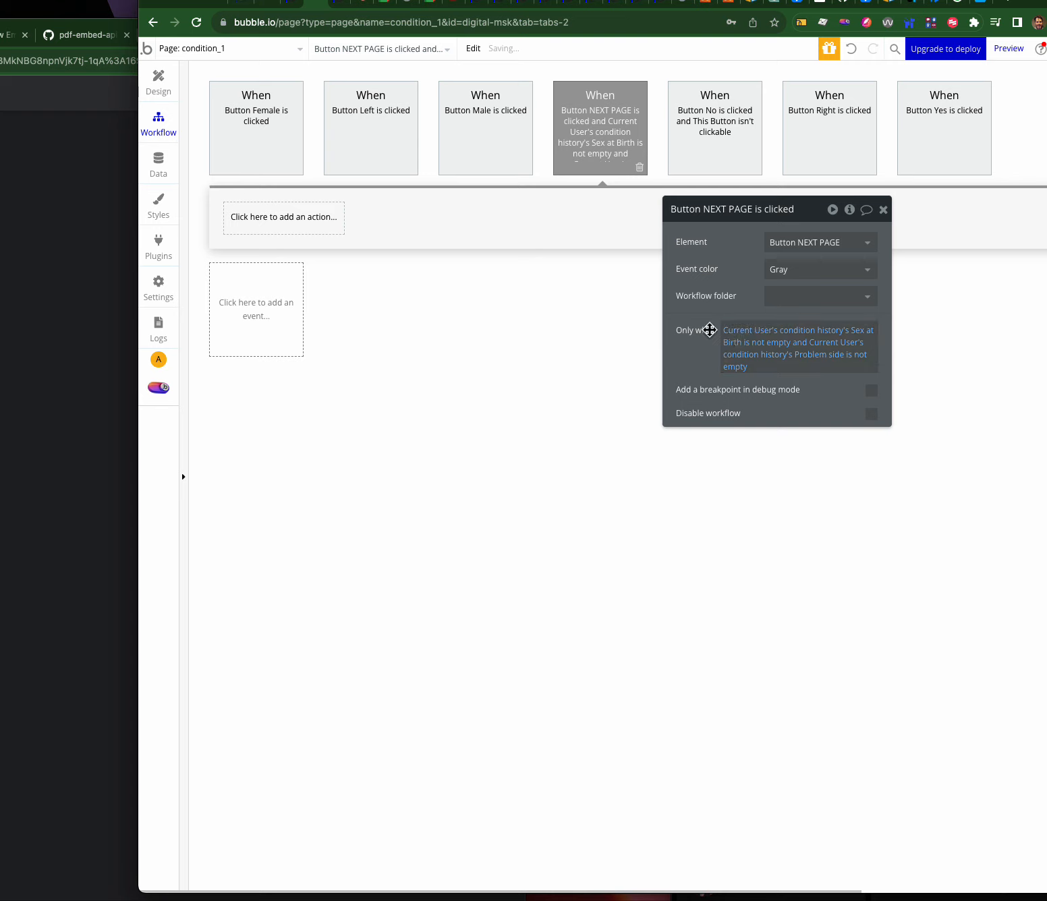
- Add a step showing Alert Saved with the custom message 'Please complete all the fields'
{"action": "left_click", "coordinate": [256, 212]}
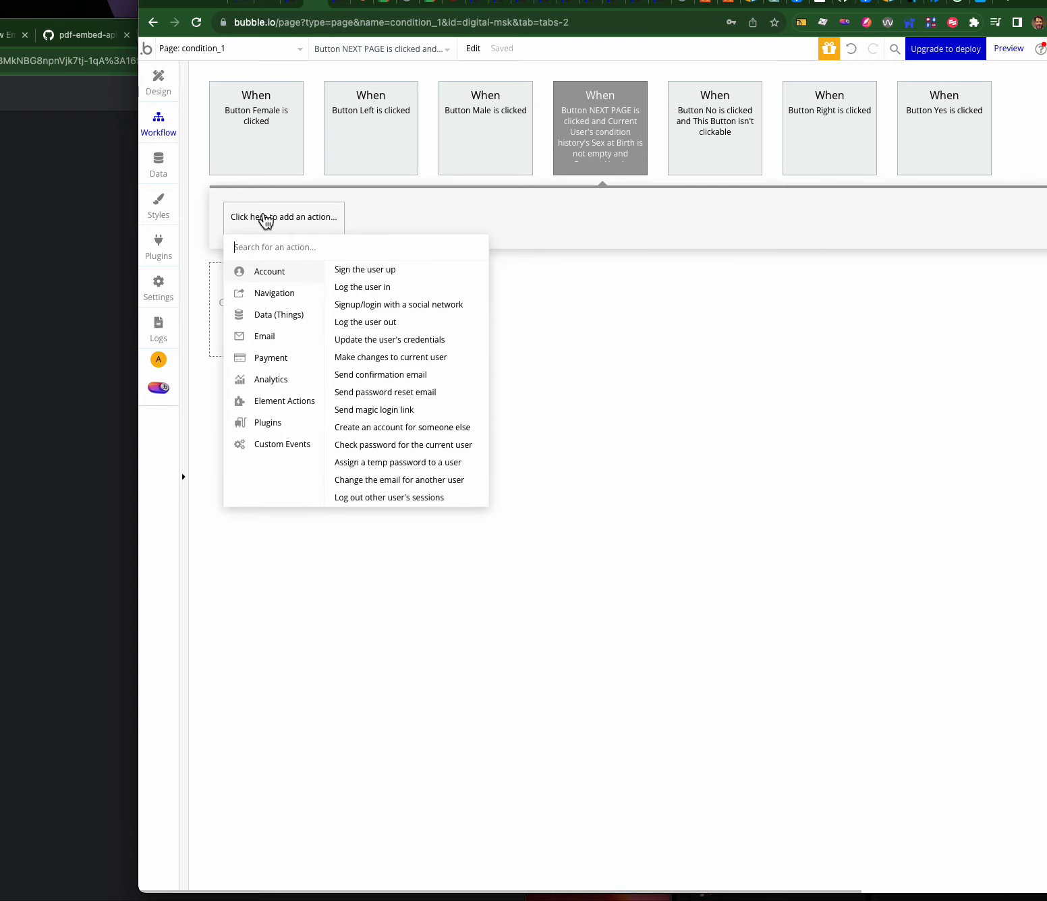
{"action": "mouse_move", "coordinate": [289, 404]}
{"action": "left_click", "coordinate": [346, 379]}
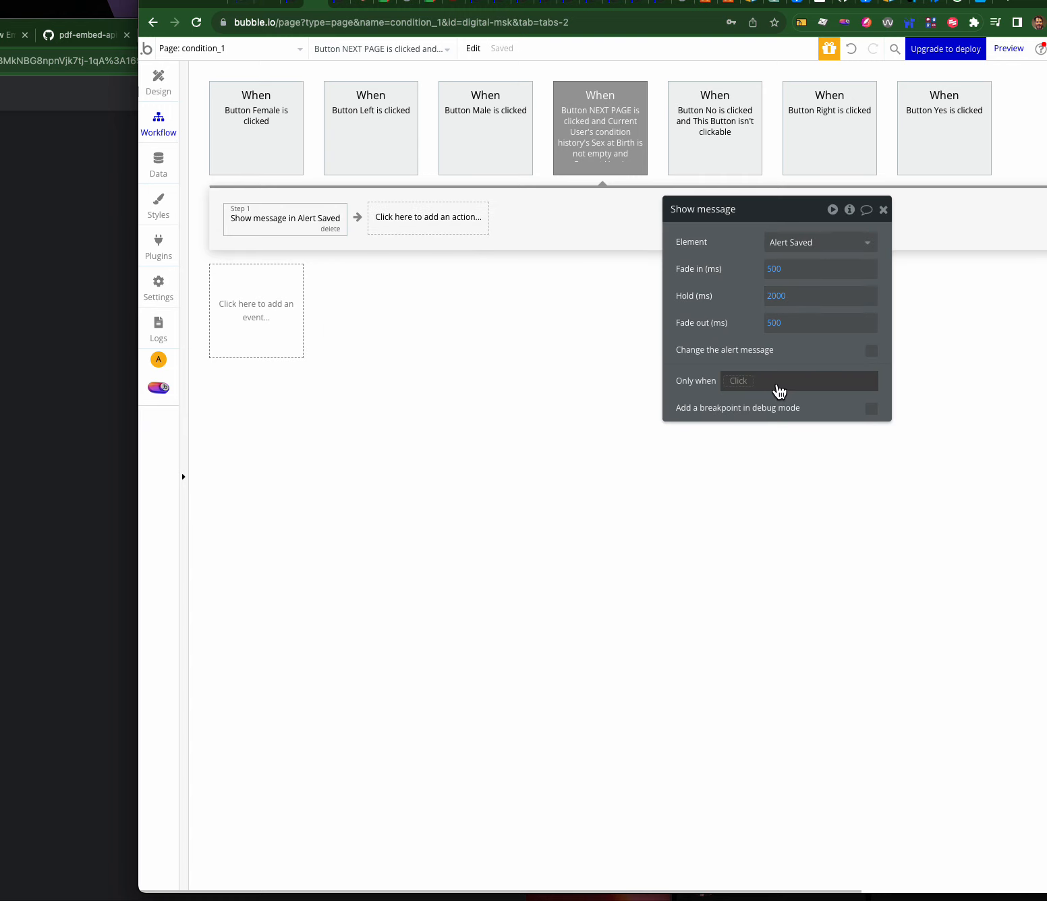
{"action": "left_click", "coordinate": [871, 350]}
{"action": "left_click", "coordinate": [756, 395]}
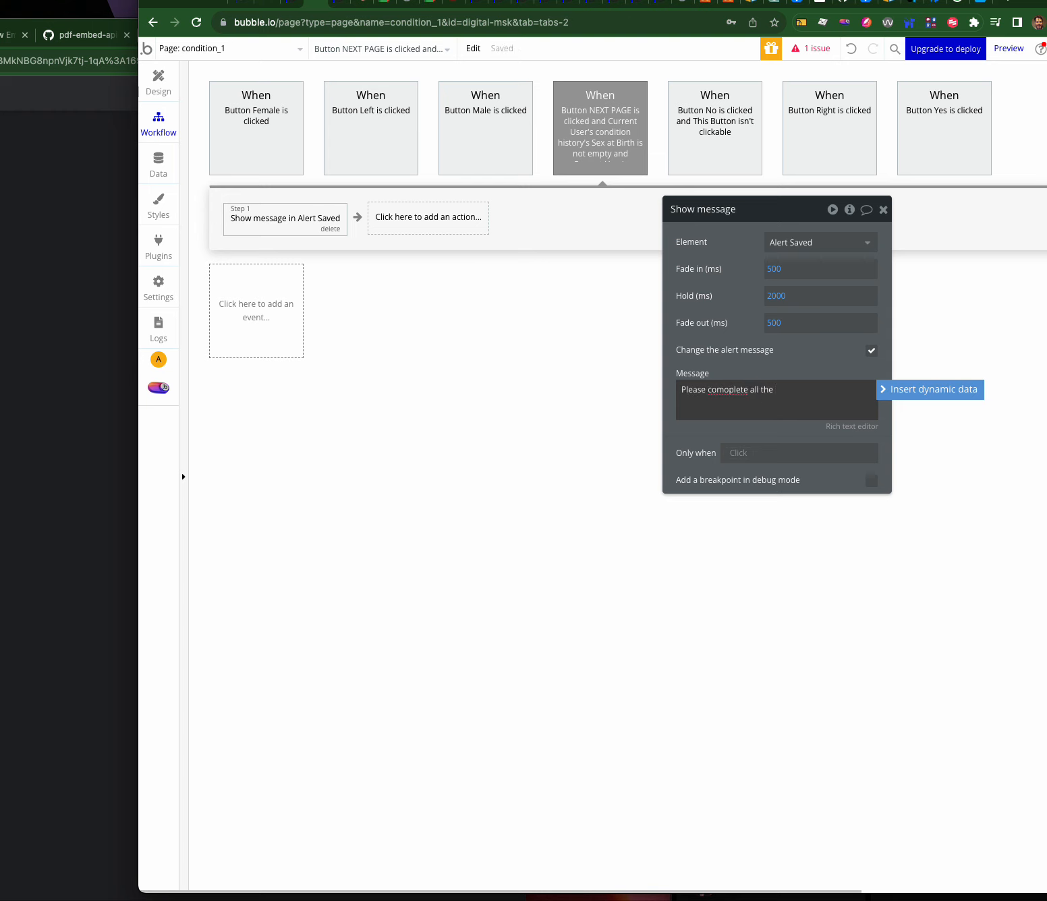
{"action": "key", "text": "super+a"}
{"action": "type", "text": "f"}
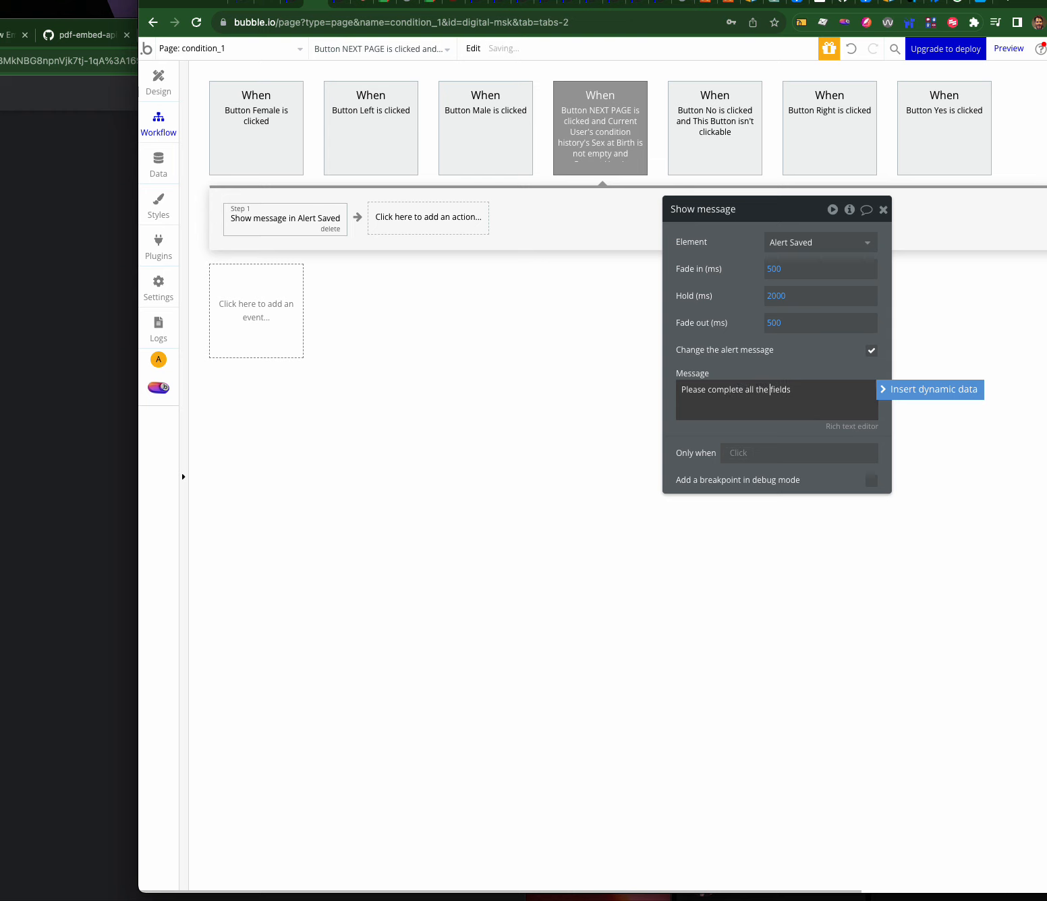
{"action": "left_click", "coordinate": [694, 347]}
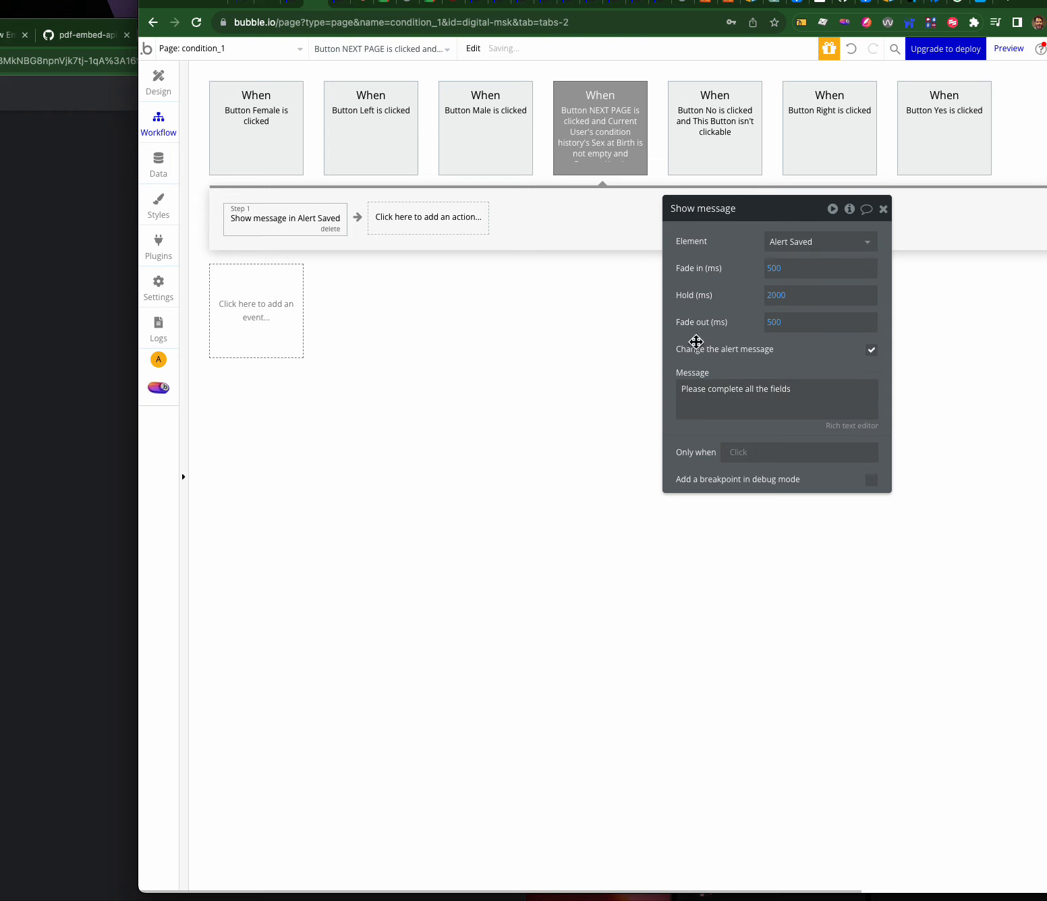
- Change the run condition to 'Sex at Birth is empty or Problem side is empty'
{"action": "left_click", "coordinate": [605, 147]}
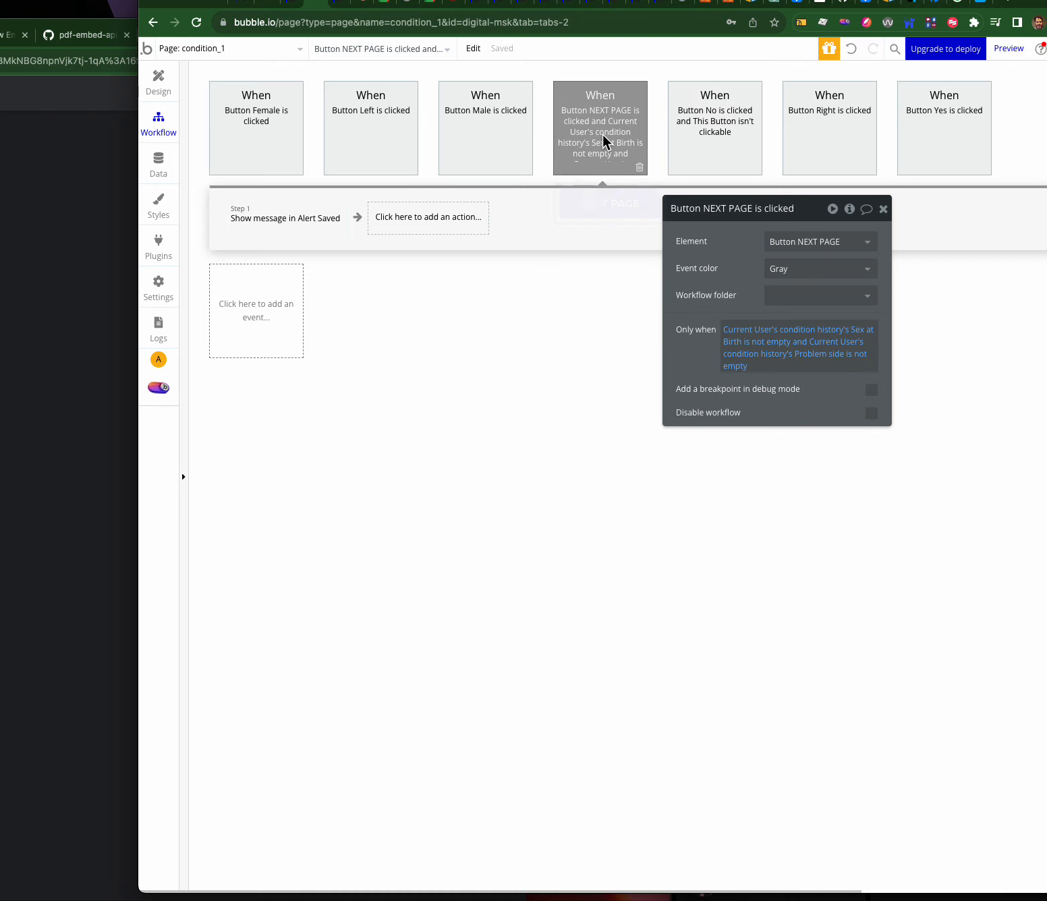
{"action": "left_click", "coordinate": [754, 344]}
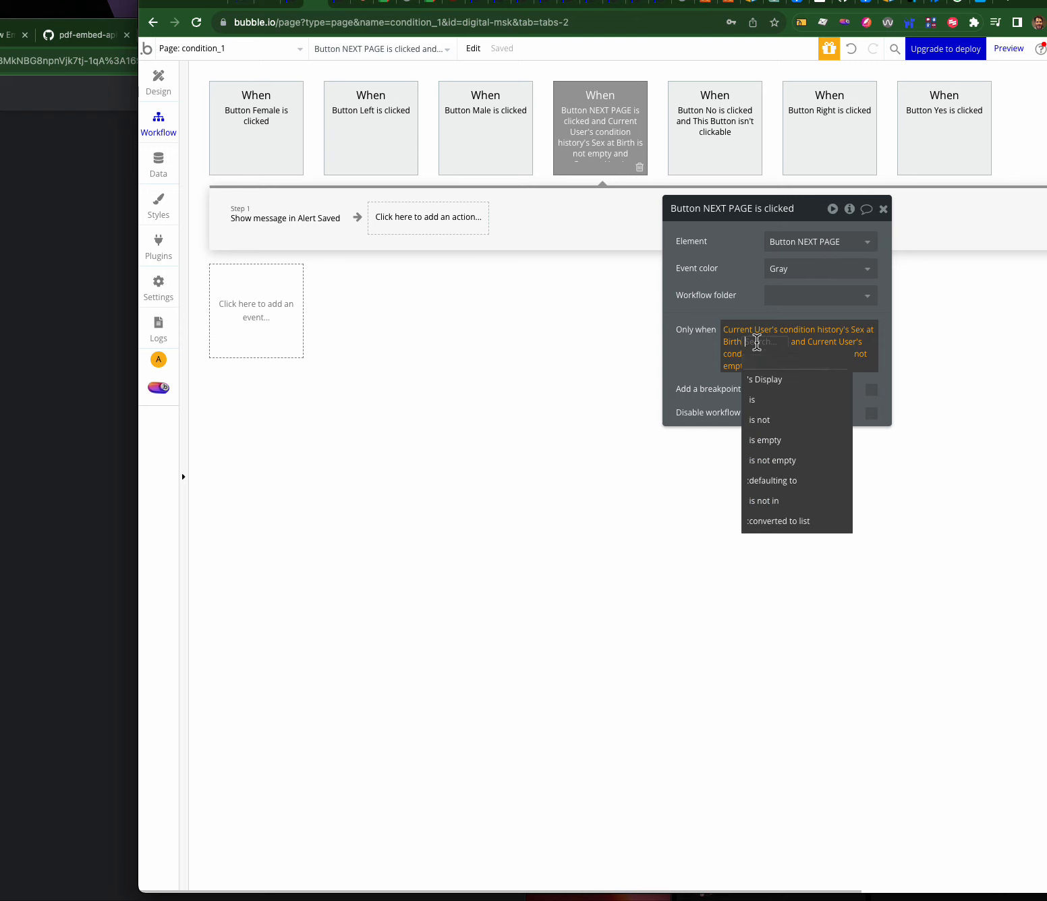
{"action": "left_click", "coordinate": [767, 442]}
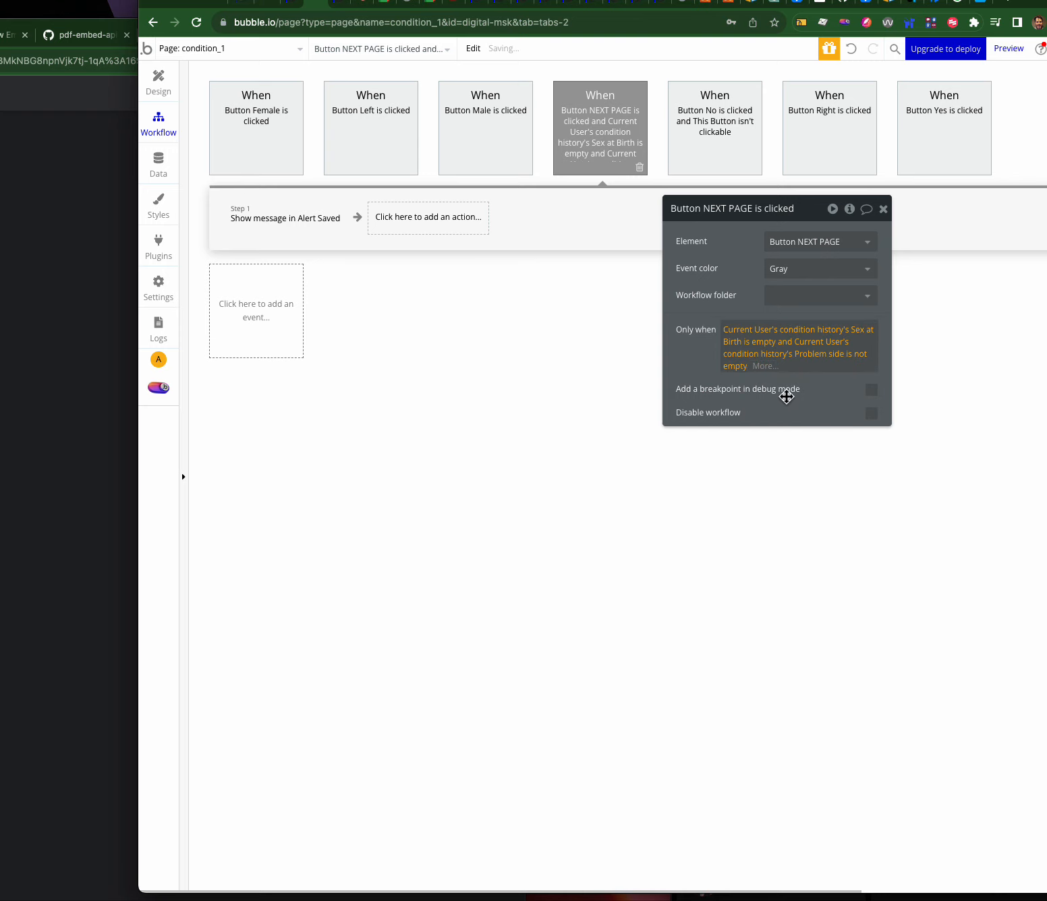
{"action": "left_click", "coordinate": [786, 342]}
{"action": "left_click", "coordinate": [789, 403]}
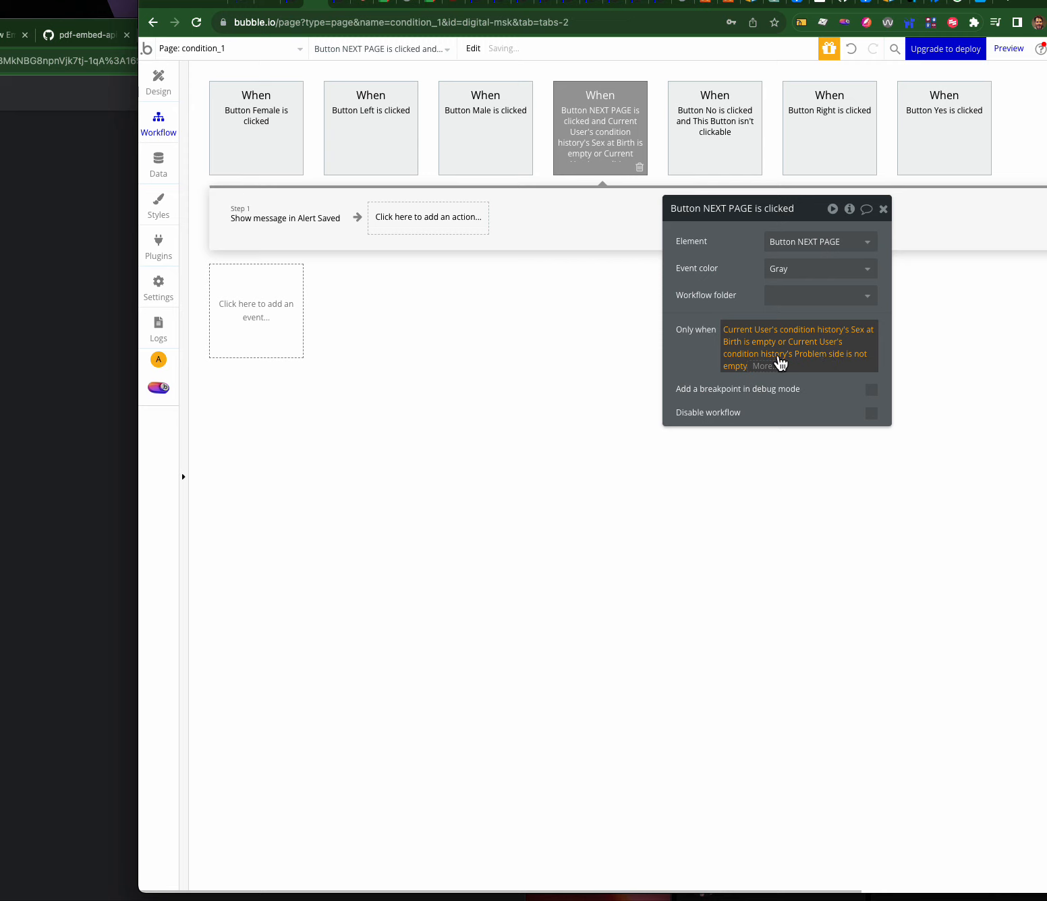
{"action": "left_click", "coordinate": [858, 363]}
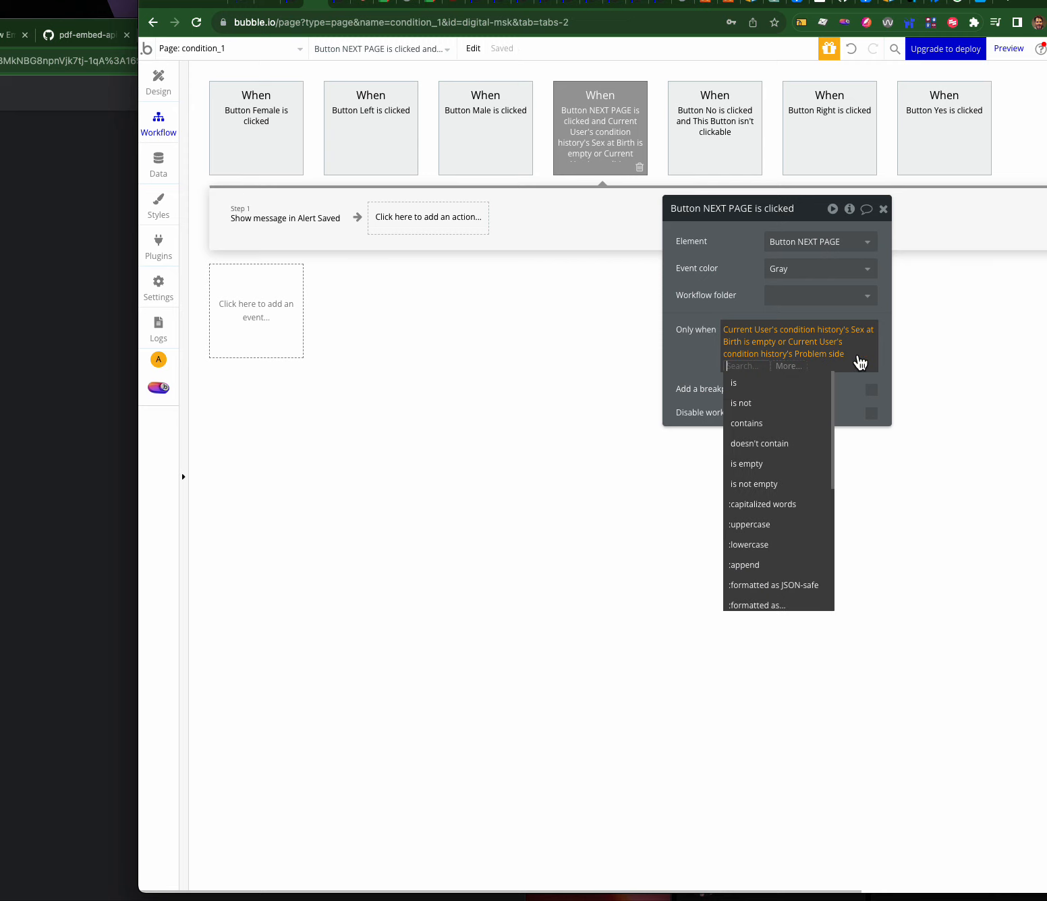
{"action": "left_click", "coordinate": [758, 465]}
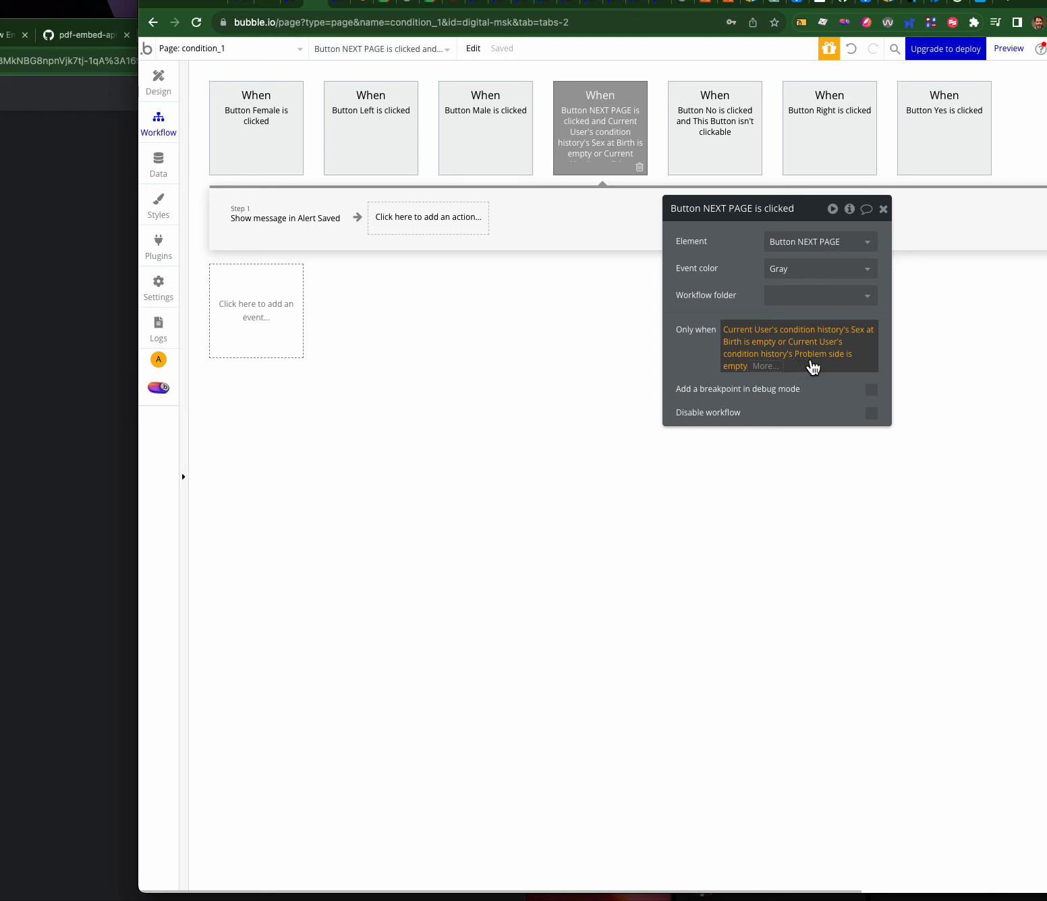
{"action": "left_click", "coordinate": [330, 220]}
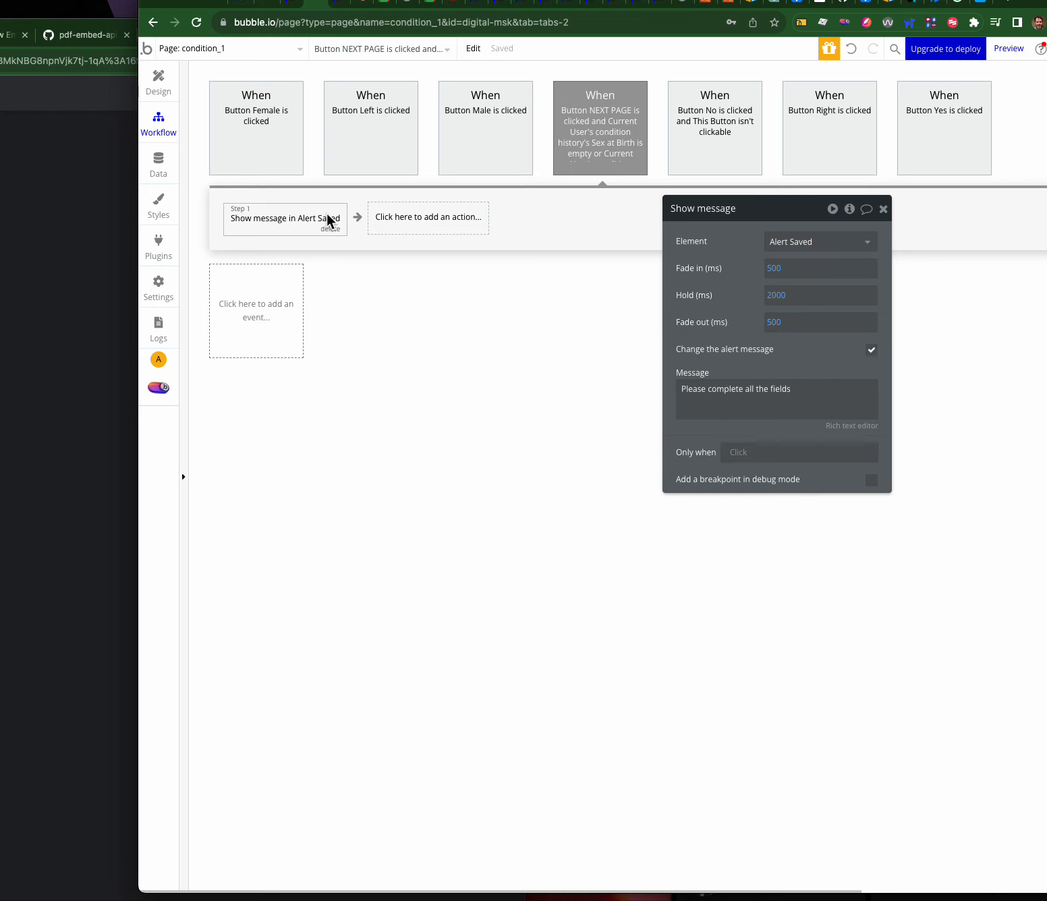
{"action": "left_click", "coordinate": [749, 410]}
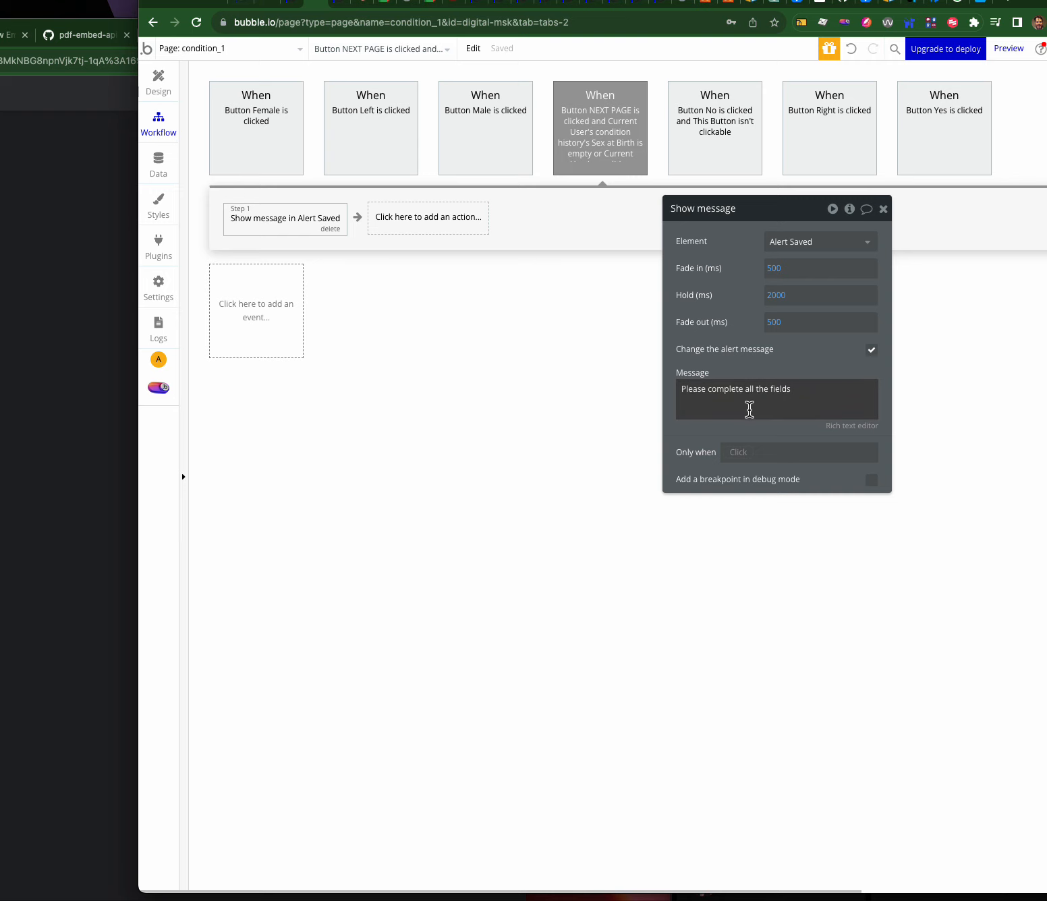
- Reload the preview and press NEXT PAGE twice with no side chosen to see the alert
{"action": "left_click", "coordinate": [344, 2]}
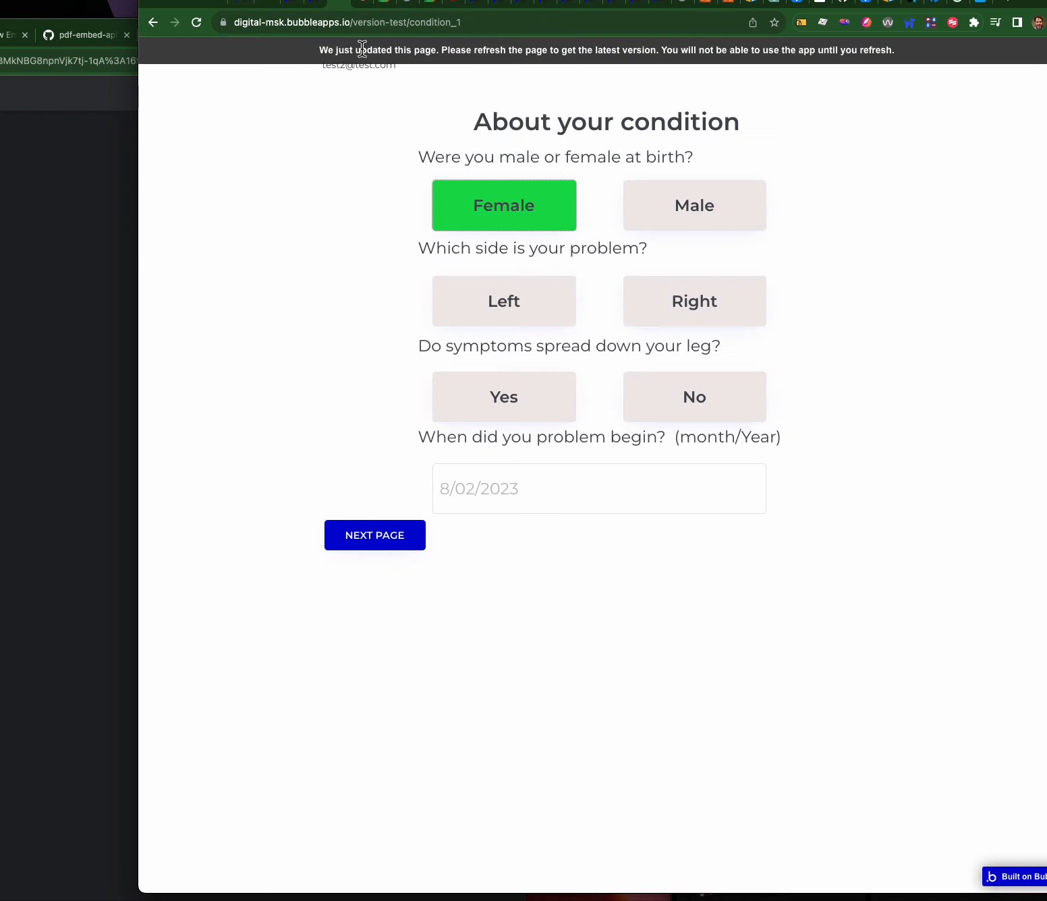
{"action": "left_click", "coordinate": [378, 51]}
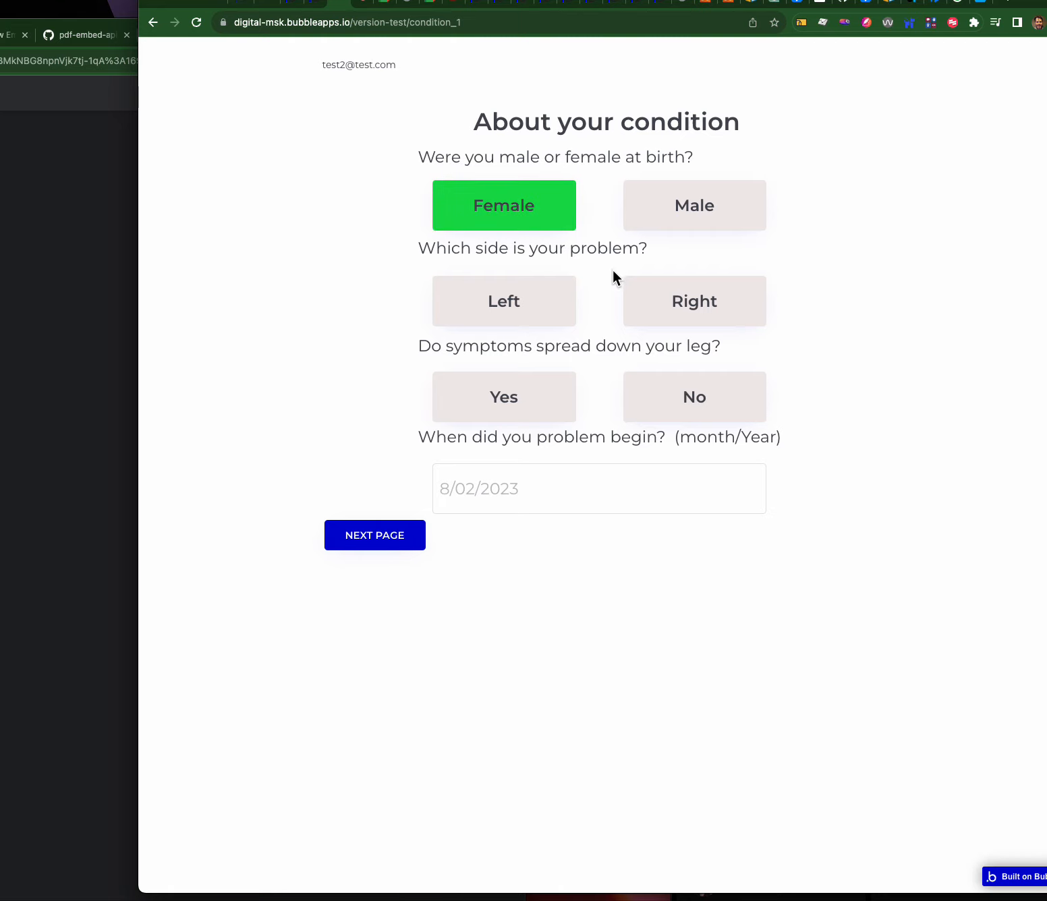
{"action": "left_click", "coordinate": [385, 541]}
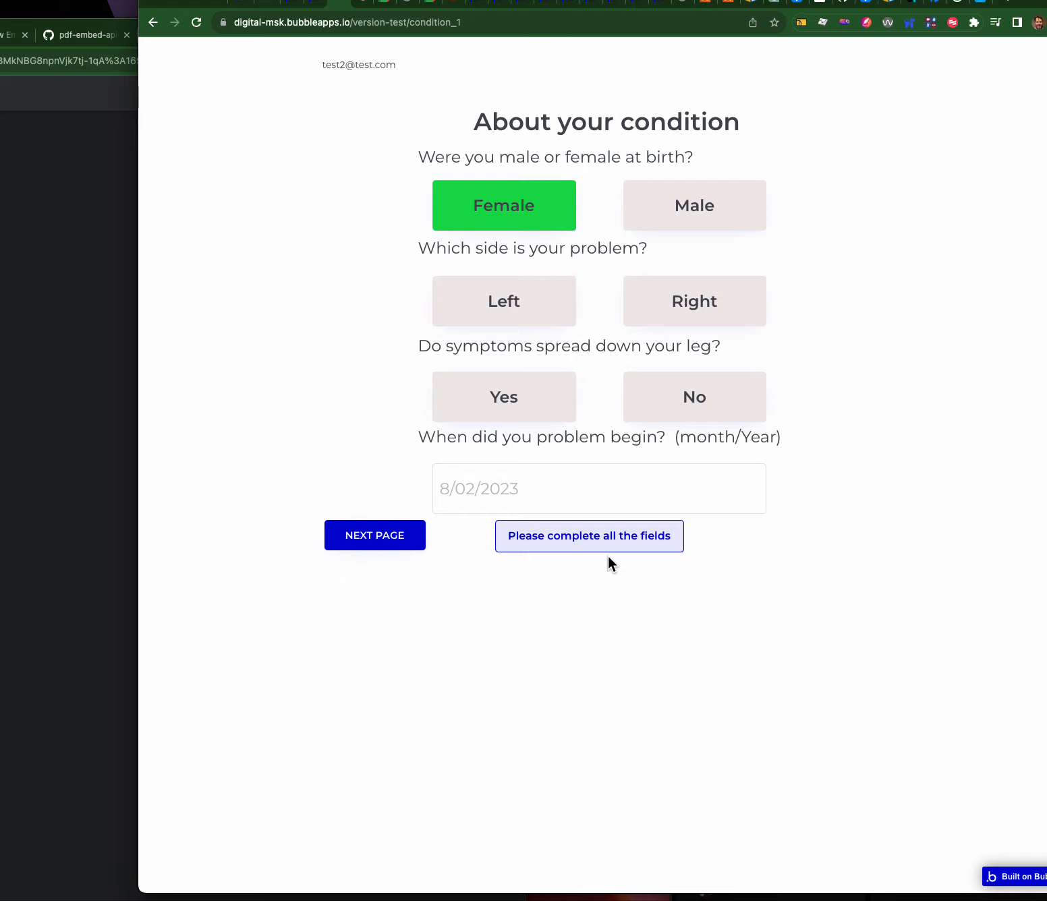
{"action": "left_click", "coordinate": [388, 543]}
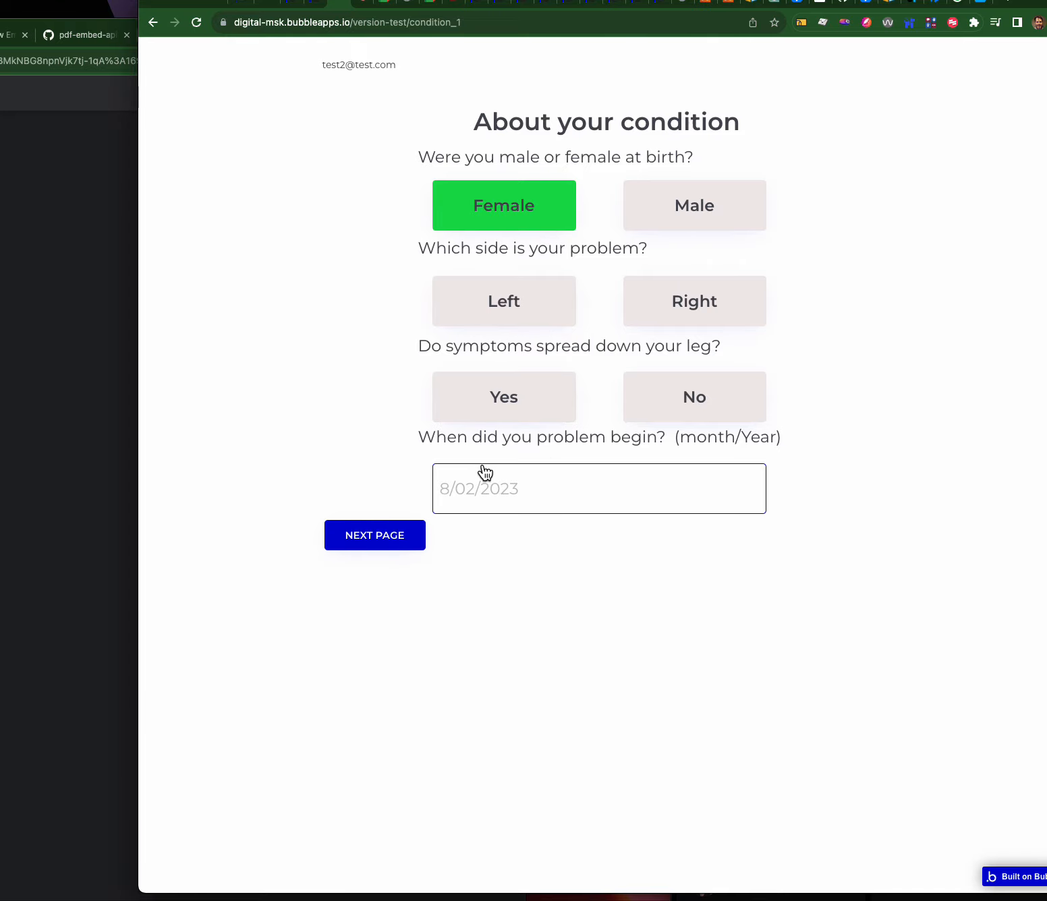
{"action": "left_click", "coordinate": [345, 7]}
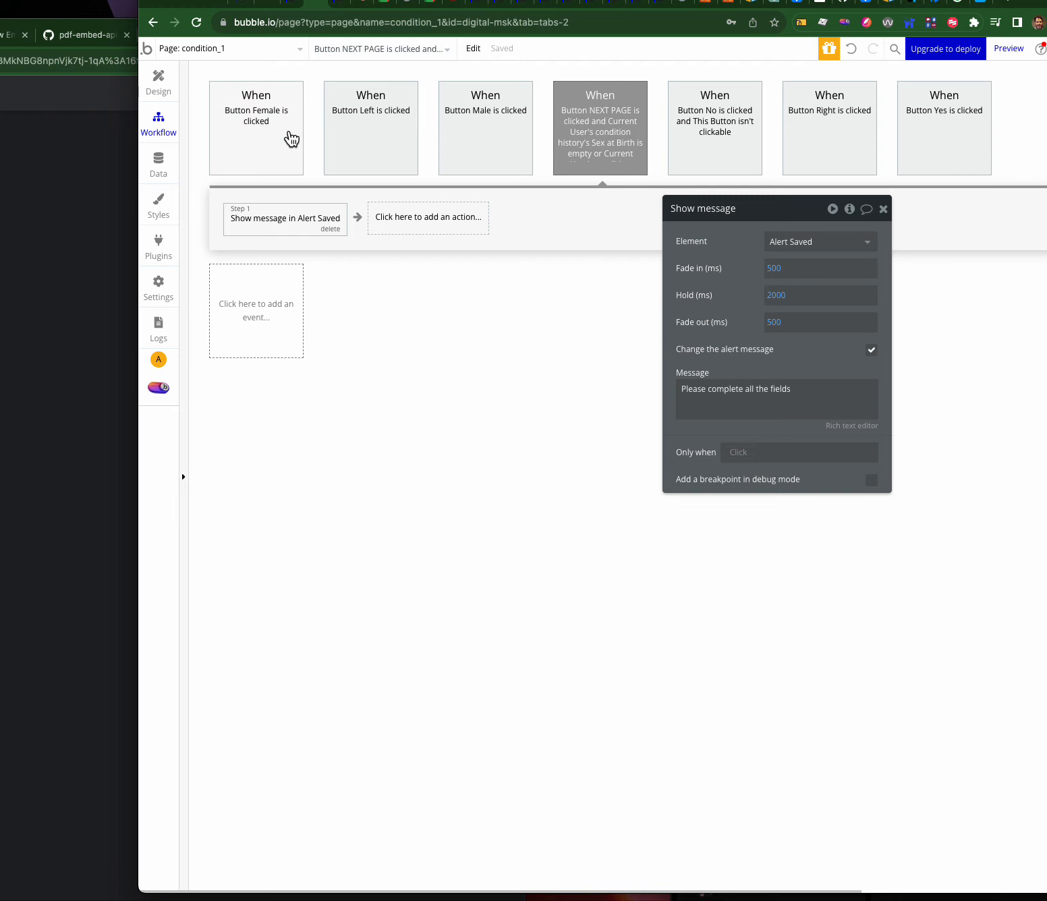
- Duplicate the NEXT PAGE workflow event by copying and pasting it
{"action": "right_click", "coordinate": [580, 138]}
{"action": "left_click", "coordinate": [615, 202]}
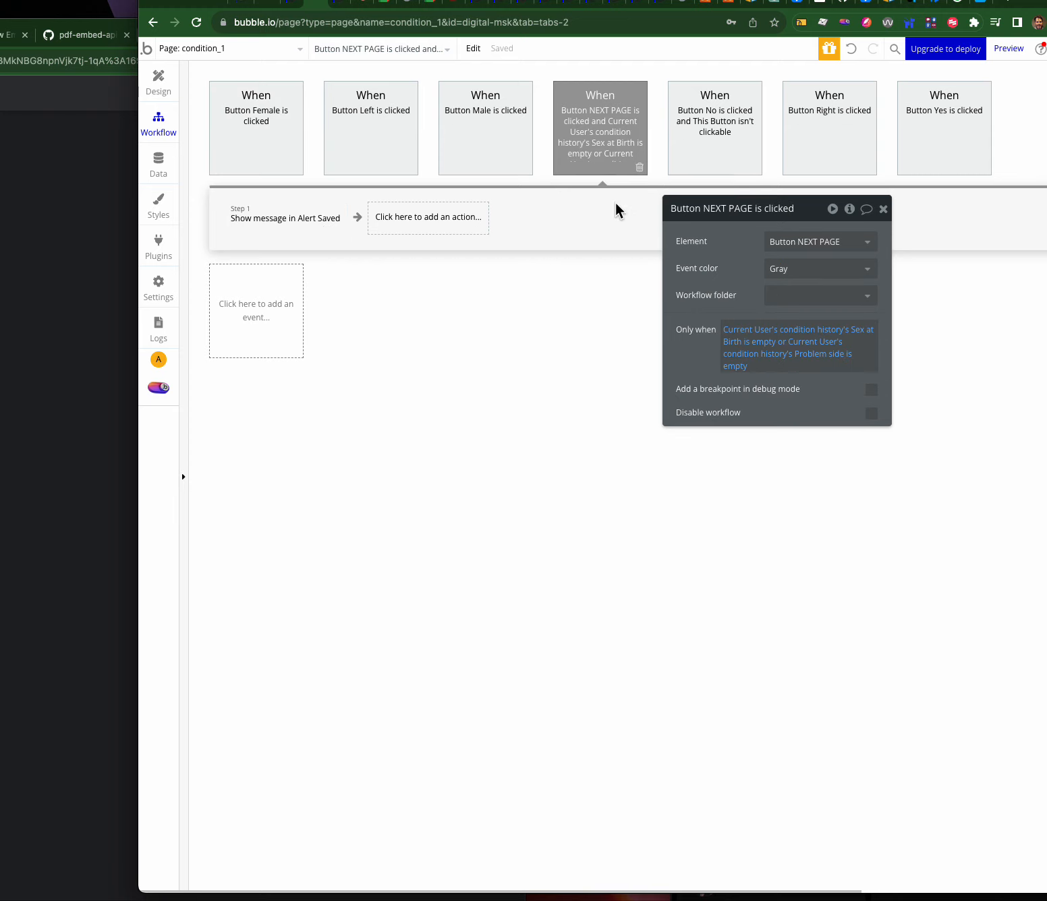
{"action": "right_click", "coordinate": [593, 125]}
{"action": "left_click", "coordinate": [625, 223]}
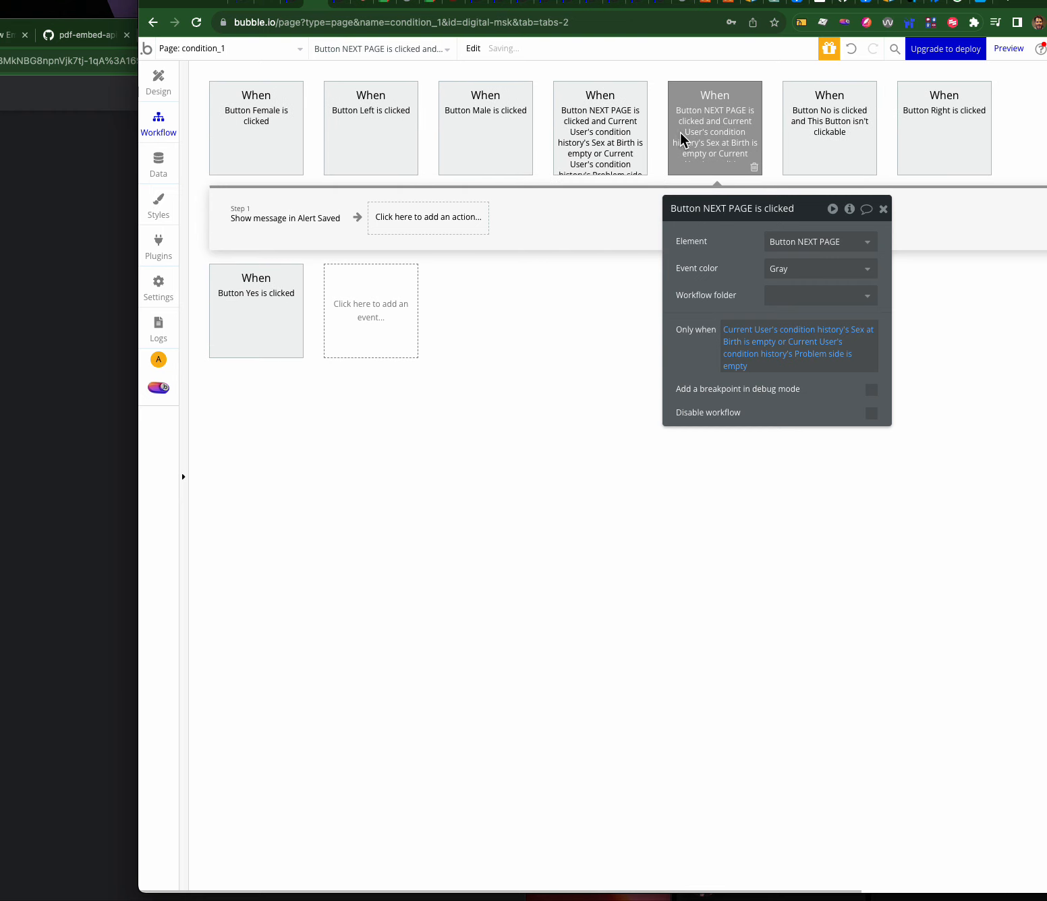
- Set the copy's condition to Sex at Birth is not empty and Problem side is not empty
{"action": "left_click", "coordinate": [603, 127]}
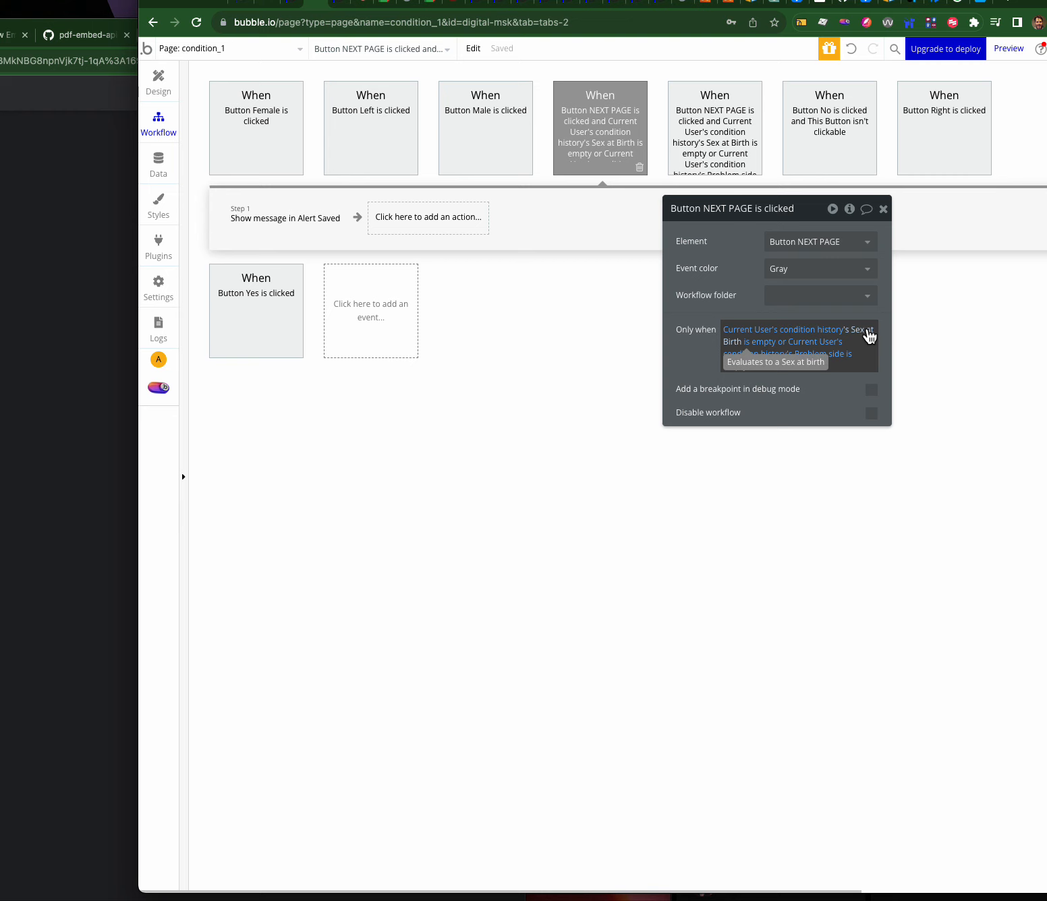
{"action": "left_click", "coordinate": [758, 345]}
{"action": "left_click", "coordinate": [773, 458]}
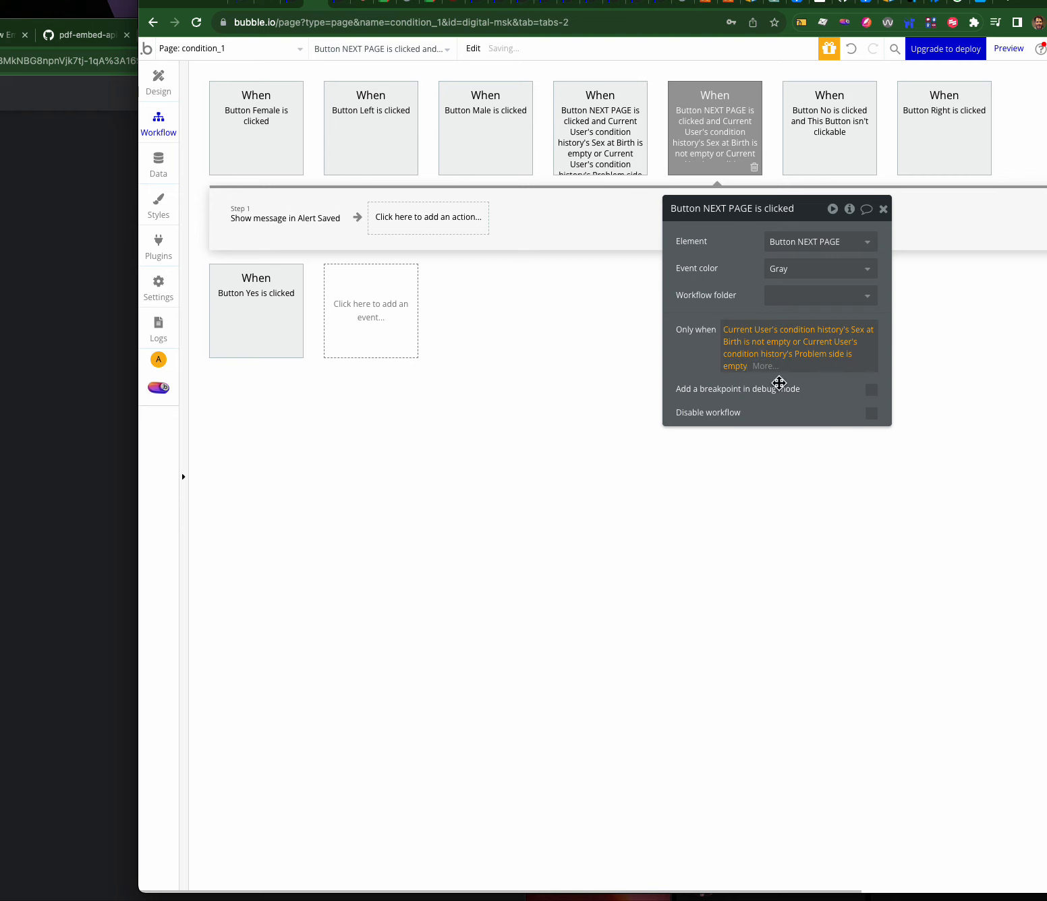
{"action": "left_click", "coordinate": [799, 342]}
{"action": "left_click", "coordinate": [805, 377]}
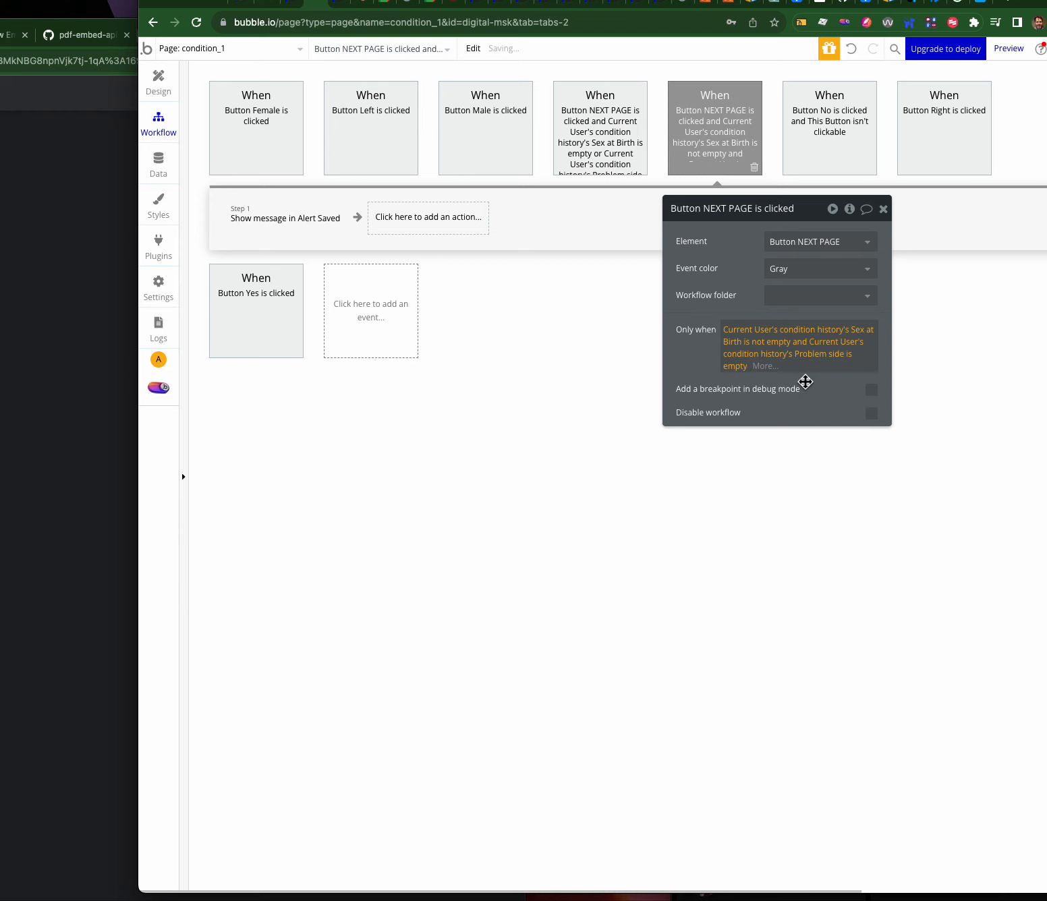
{"action": "left_click", "coordinate": [848, 358]}
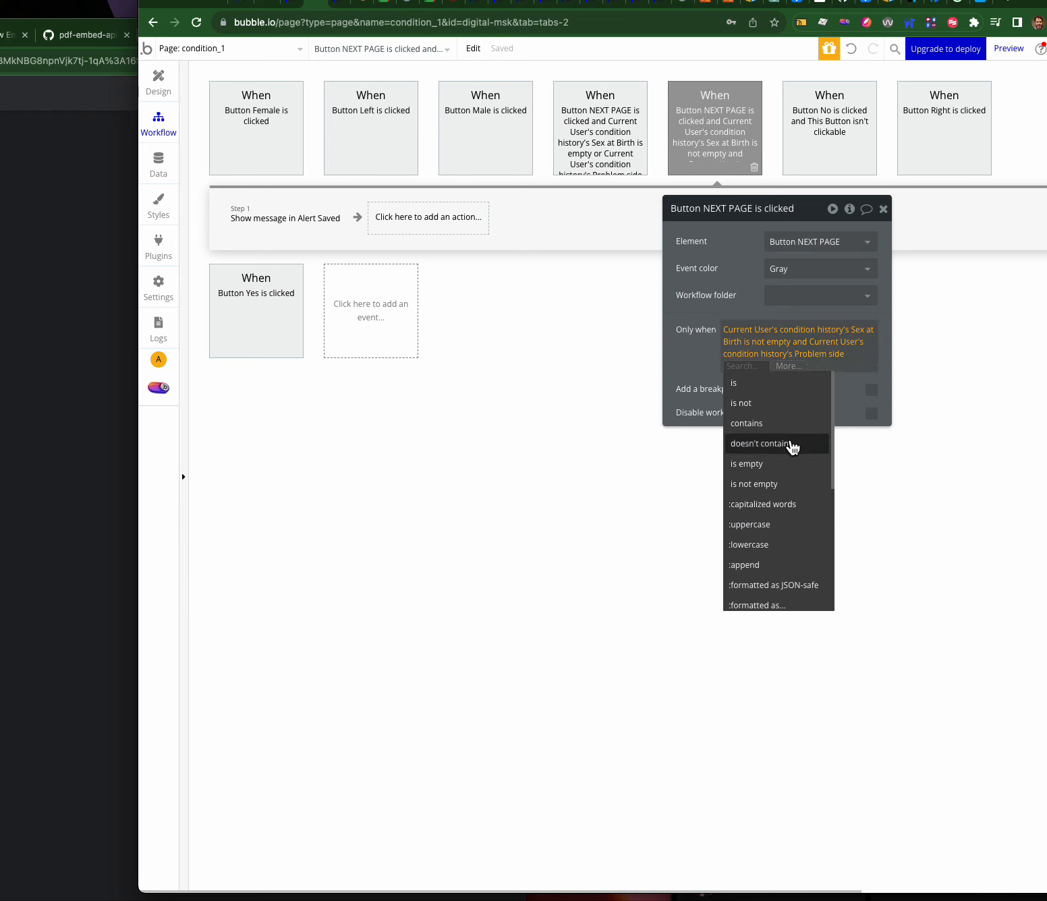
{"action": "left_click", "coordinate": [776, 484]}
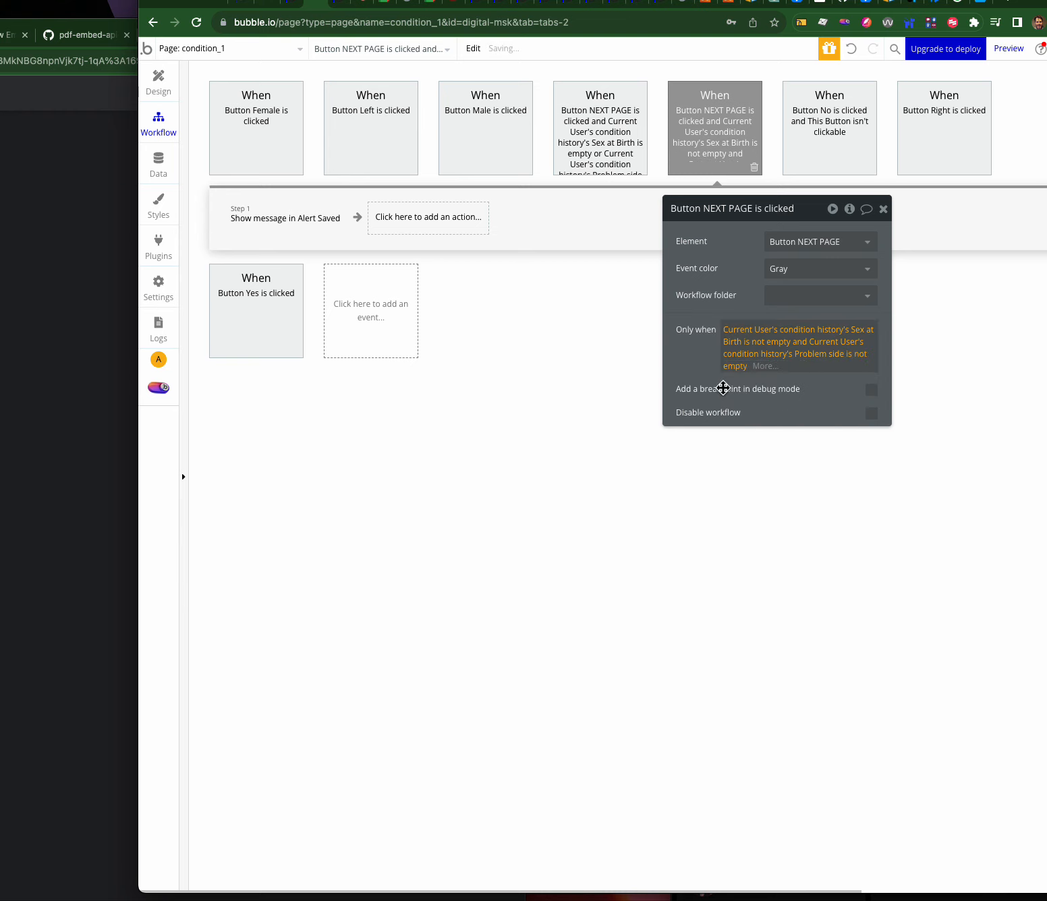
{"action": "left_click", "coordinate": [341, 229]}
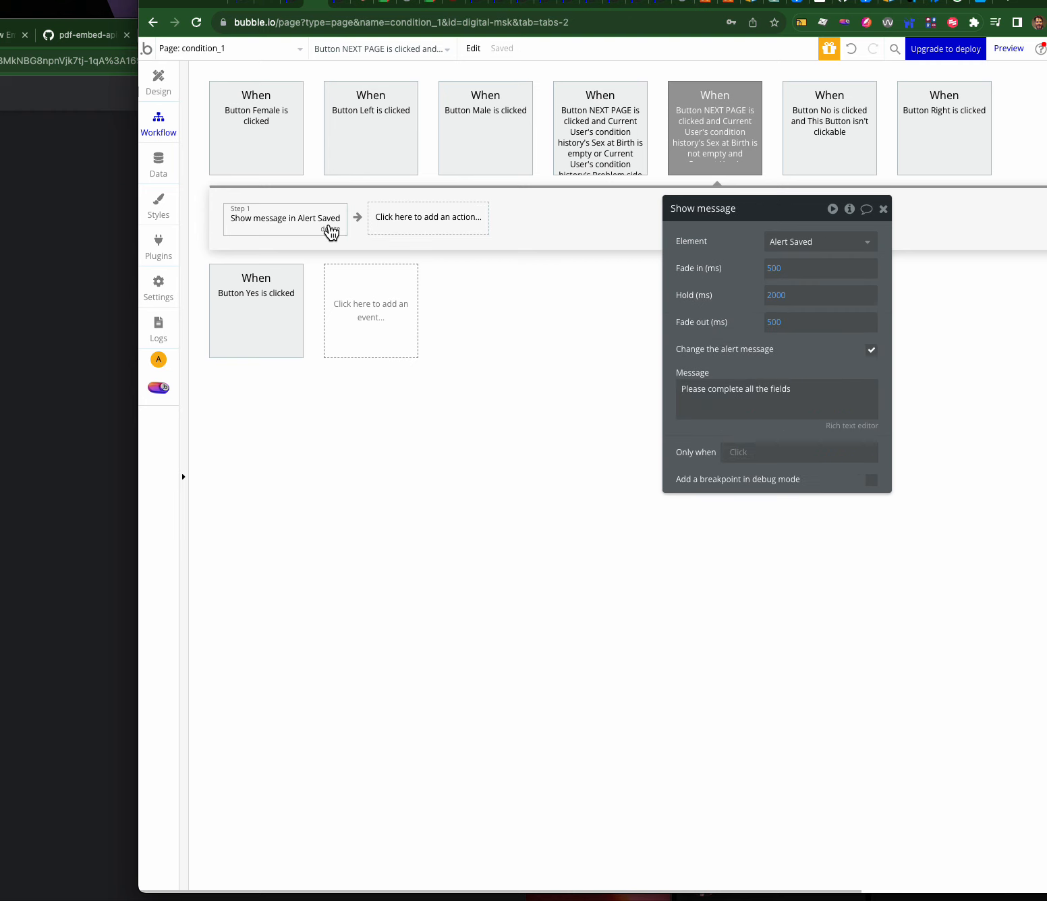
- Change the alert message to 'Thanks - we'll send you to the next page for more question'
{"action": "triple_click", "coordinate": [782, 399]}
{"action": "type", "text": "T"}
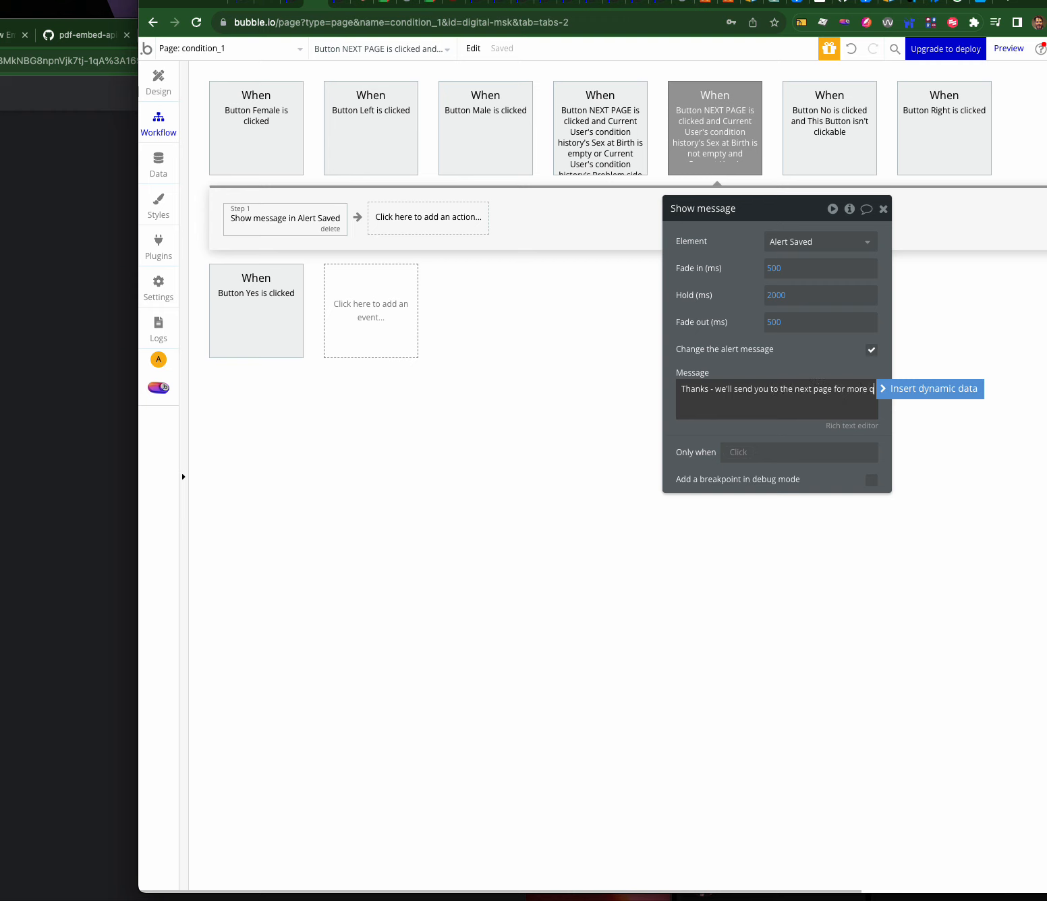
{"action": "left_click", "coordinate": [713, 347]}
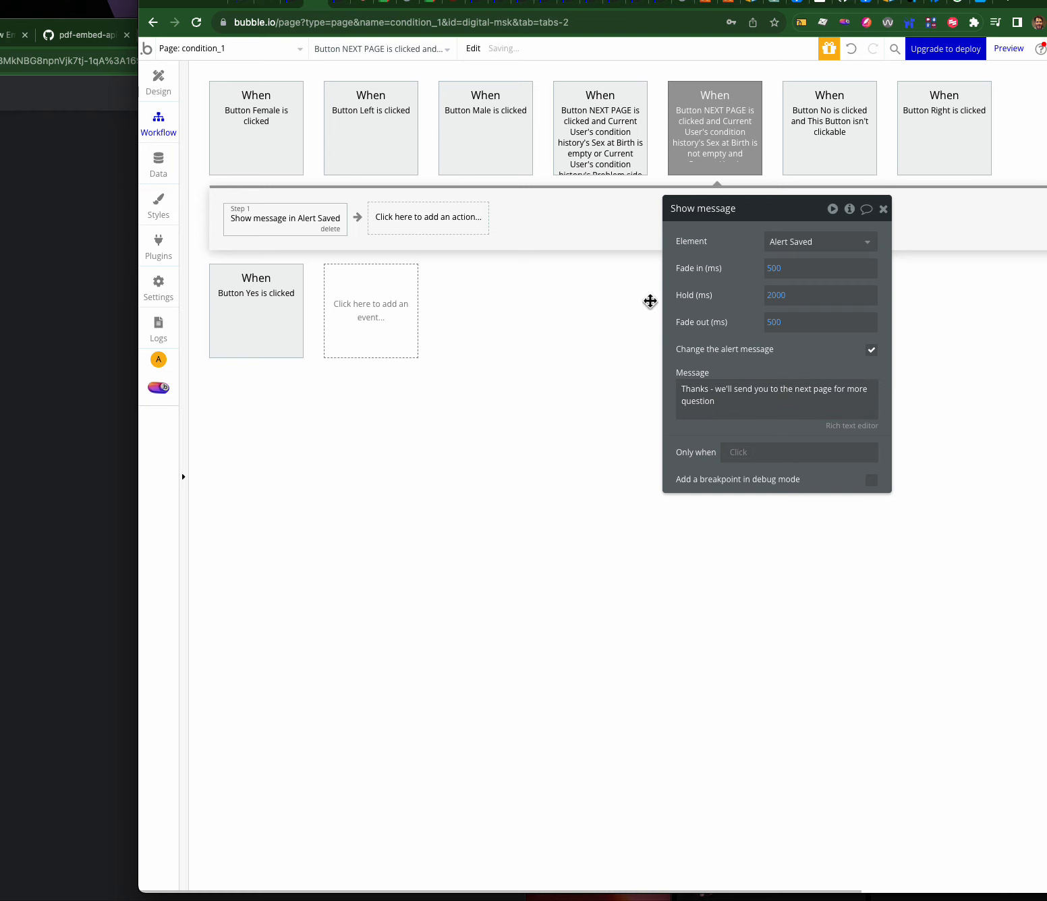
{"action": "left_click", "coordinate": [343, 8]}
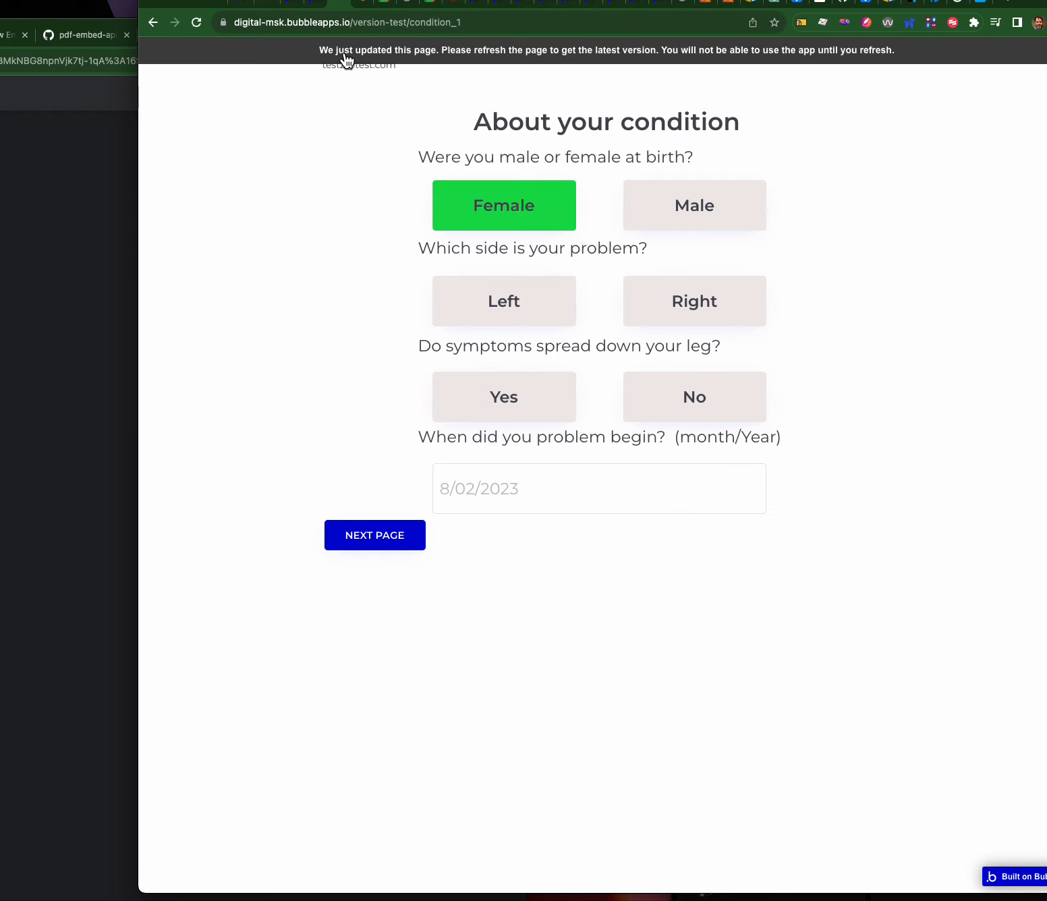
- Reload the app preview and test answering Left on the condition form
{"action": "left_click", "coordinate": [345, 55]}
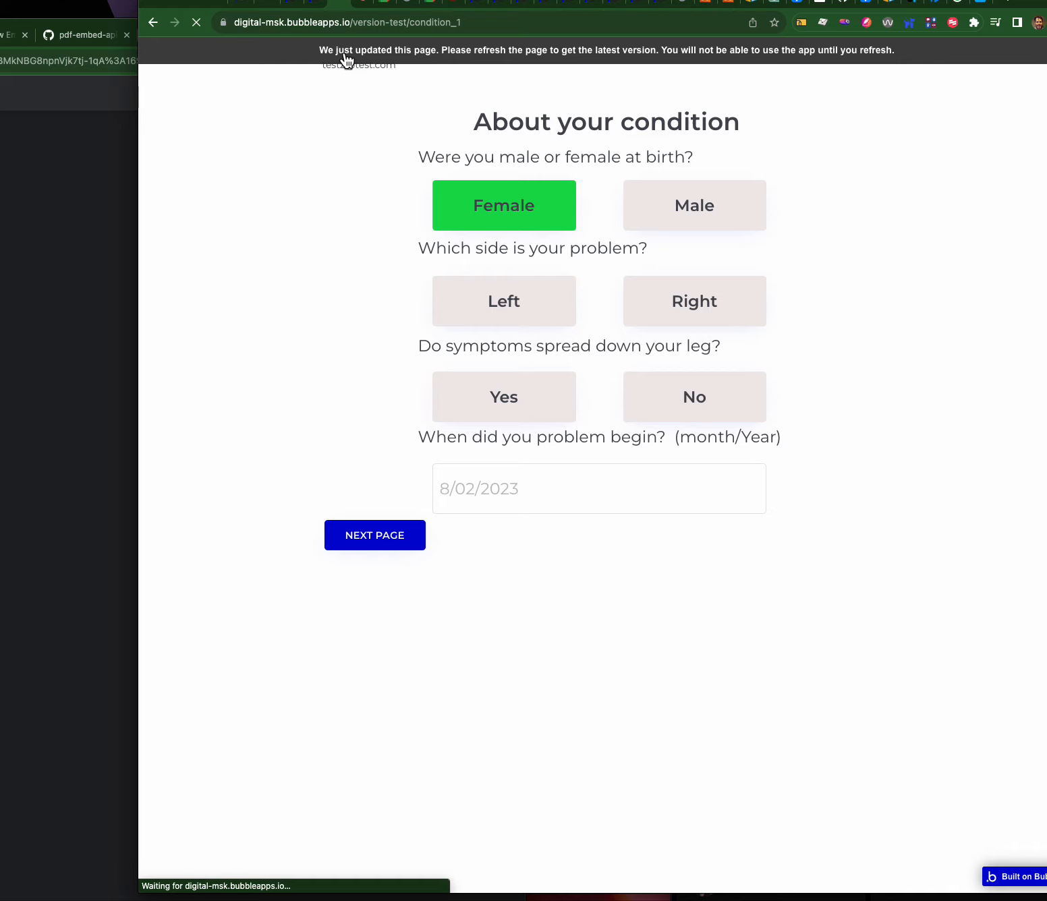
{"action": "left_click", "coordinate": [459, 326]}
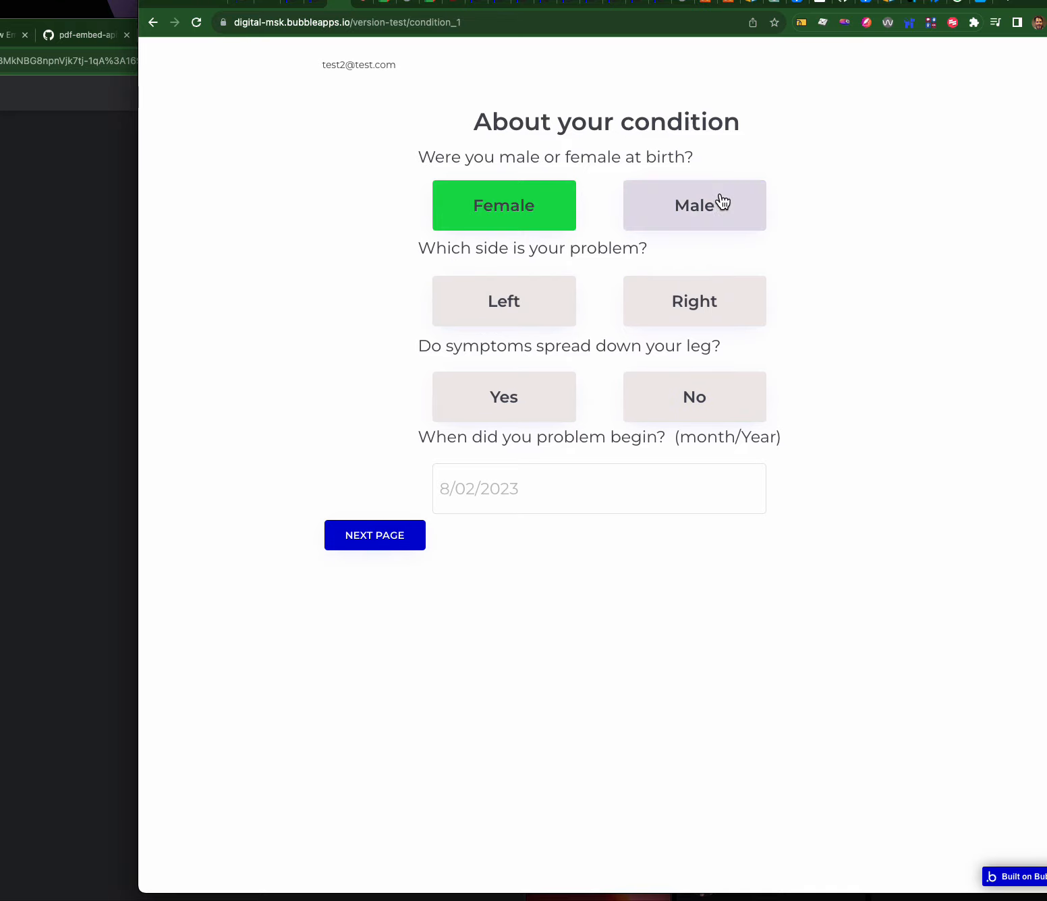
- Add a Go to page action sending users to condition_2 in the missing-answers NEXT PAGE workflow
{"action": "left_click", "coordinate": [322, 7]}
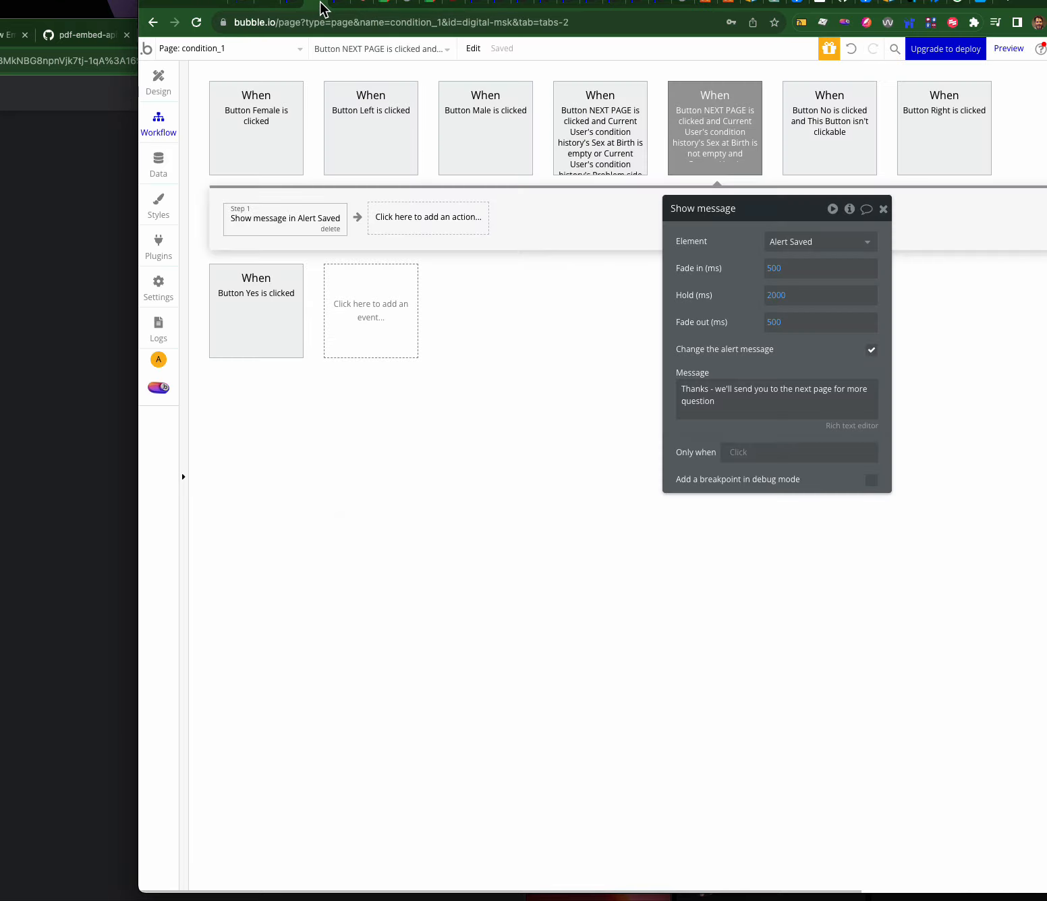
{"action": "left_click", "coordinate": [592, 148]}
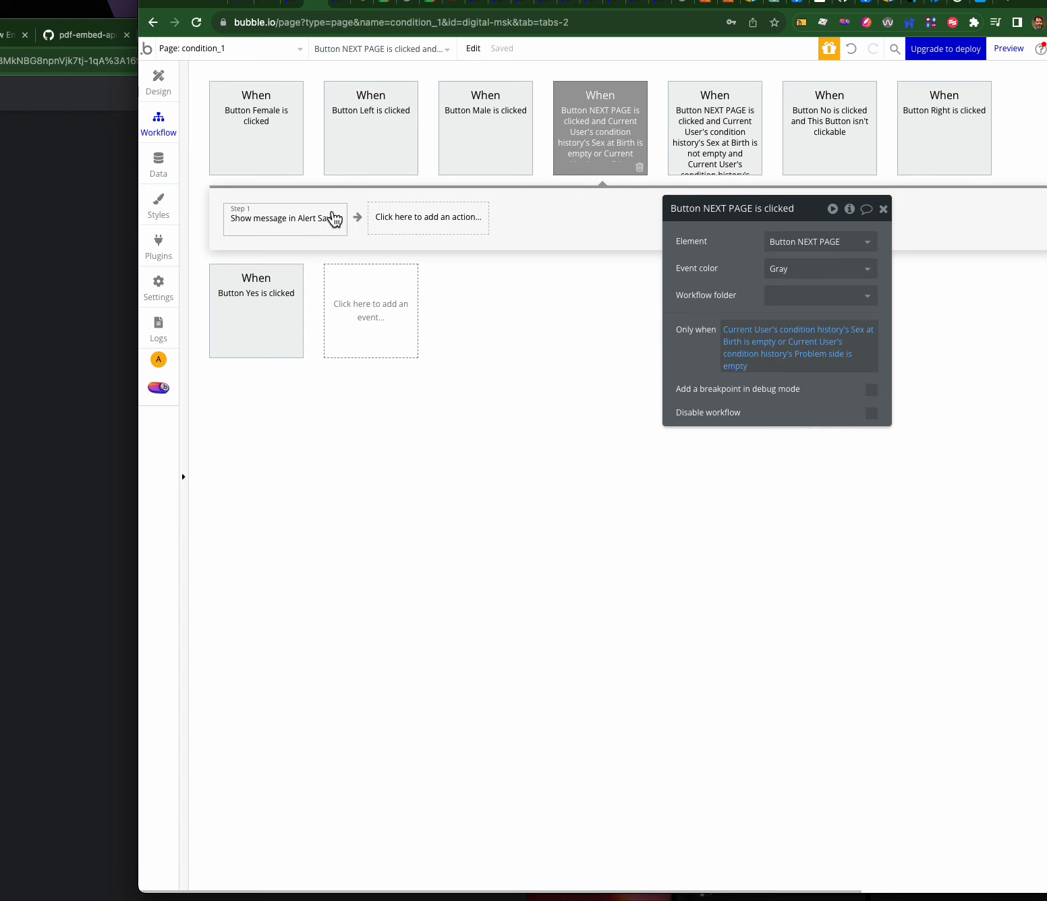
{"action": "left_click", "coordinate": [404, 219]}
{"action": "mouse_move", "coordinate": [423, 404]}
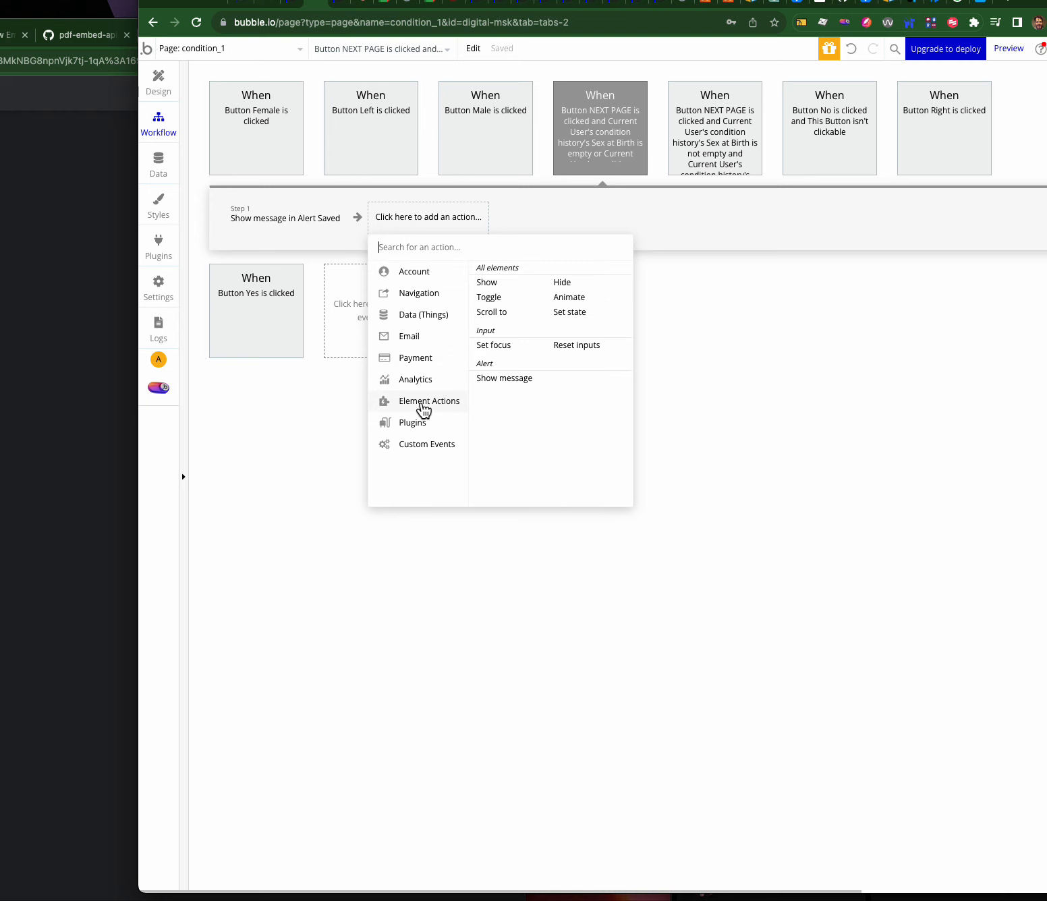
{"action": "mouse_move", "coordinate": [423, 305]}
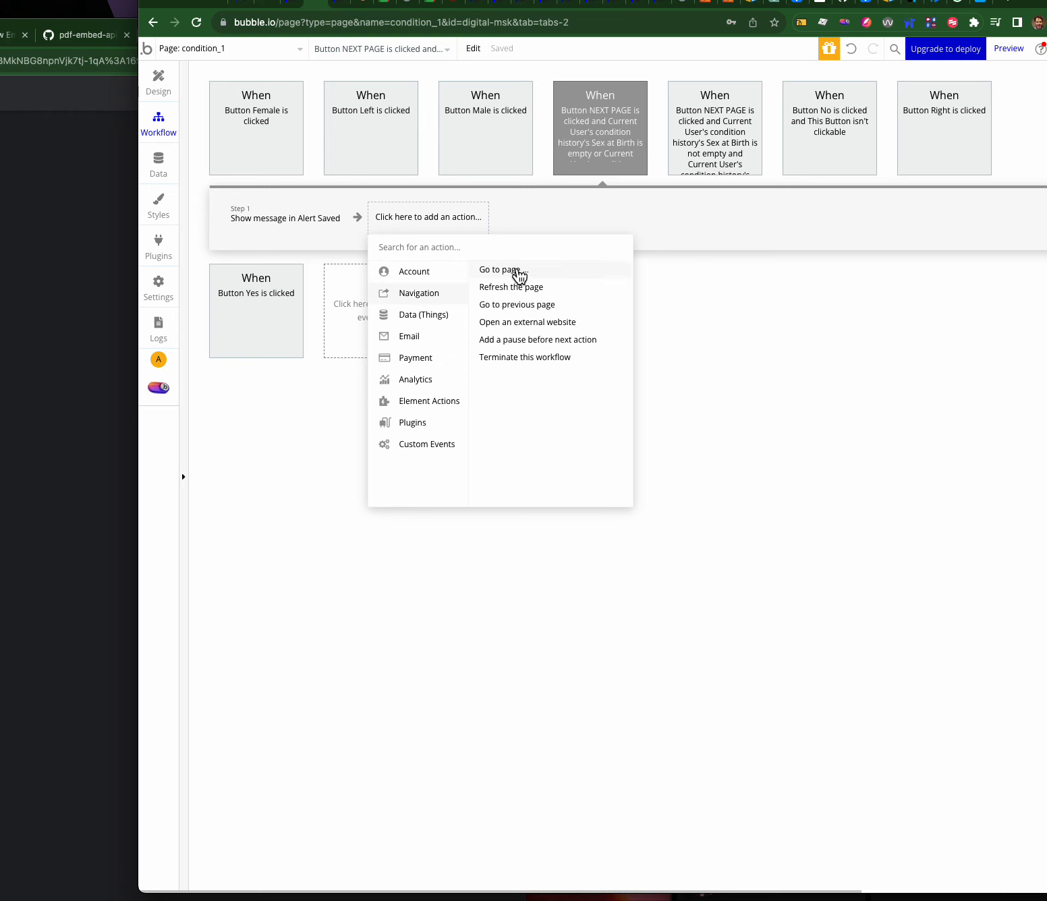
{"action": "left_click", "coordinate": [515, 271]}
{"action": "left_click", "coordinate": [780, 239]}
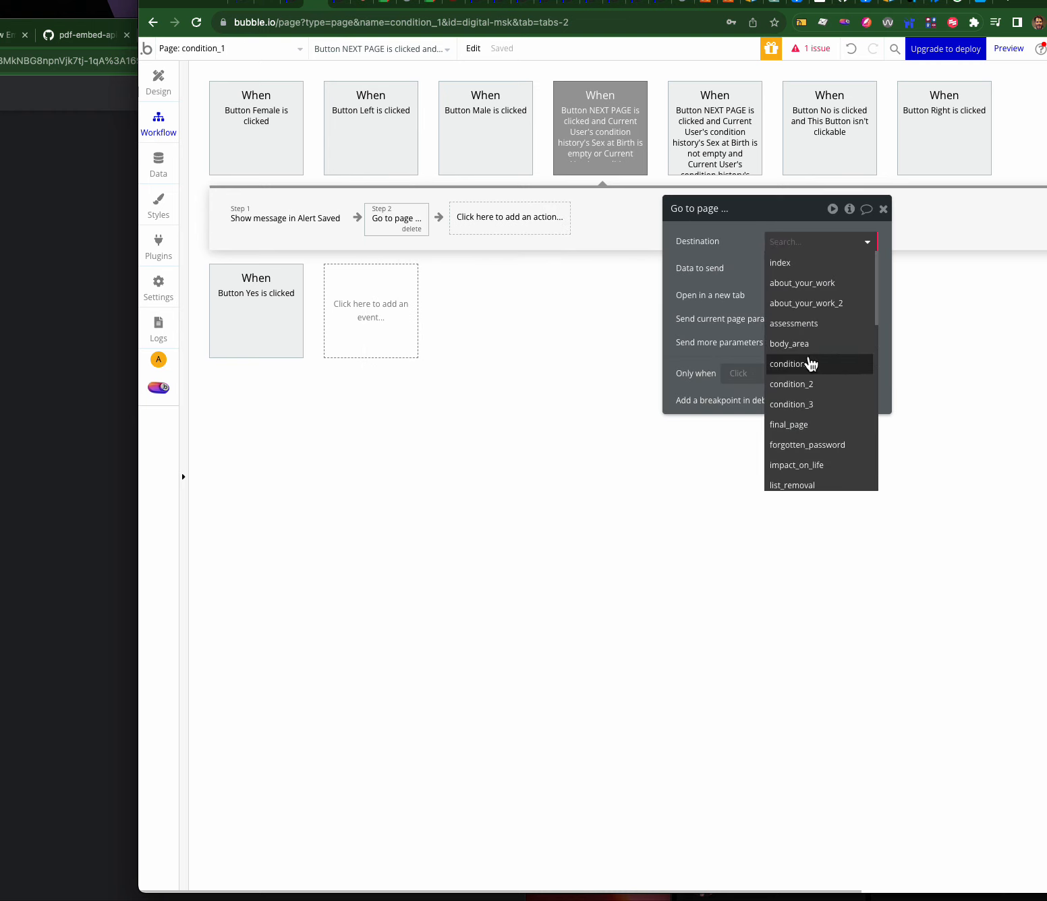
{"action": "left_click", "coordinate": [810, 383]}
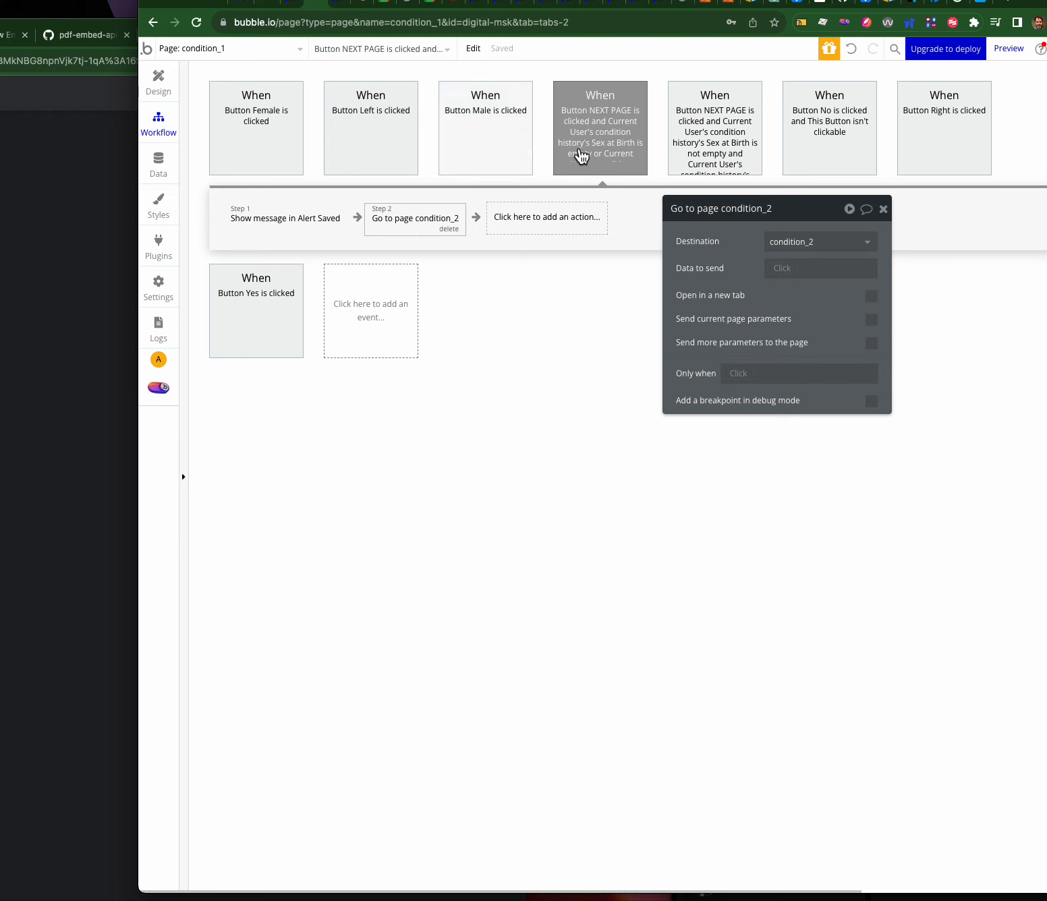
- Review the workflow's condition, its alert step and the go-to-page step
{"action": "mouse_move", "coordinate": [579, 116]}
{"action": "left_click", "coordinate": [621, 135]}
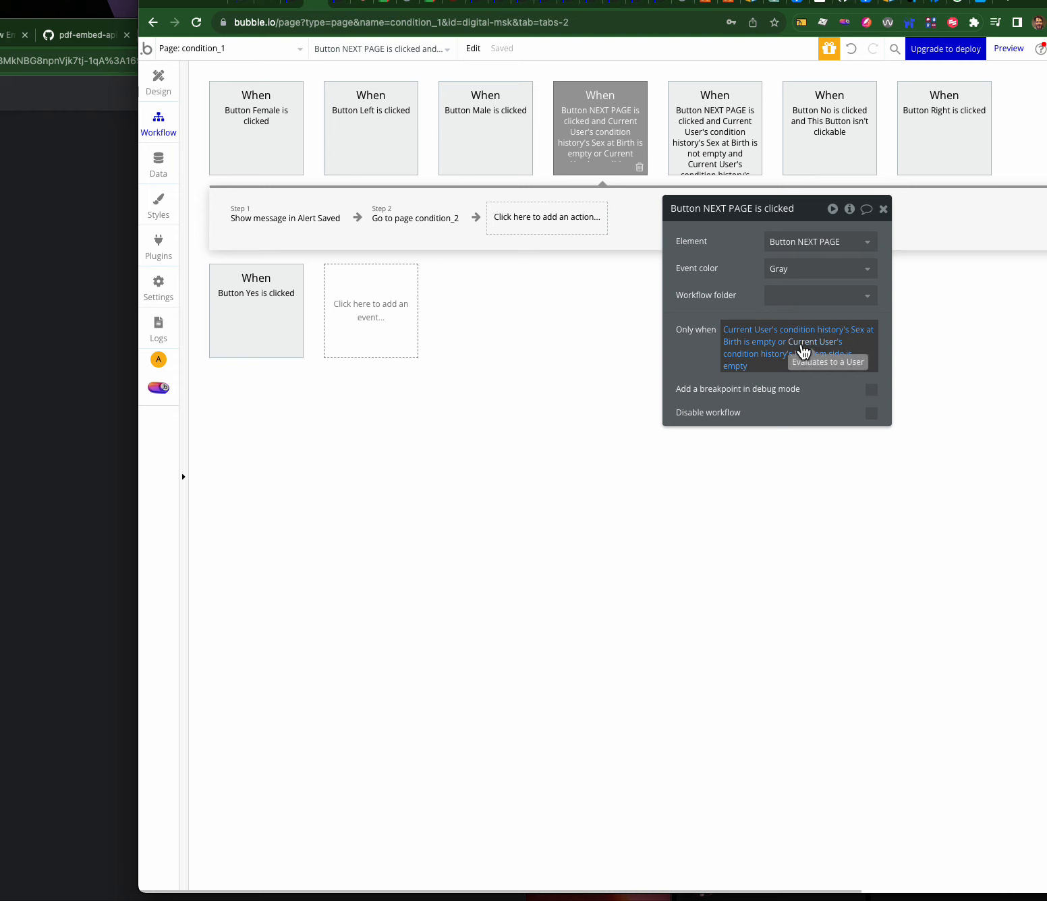
{"action": "left_click", "coordinate": [273, 220]}
{"action": "left_click", "coordinate": [419, 217]}
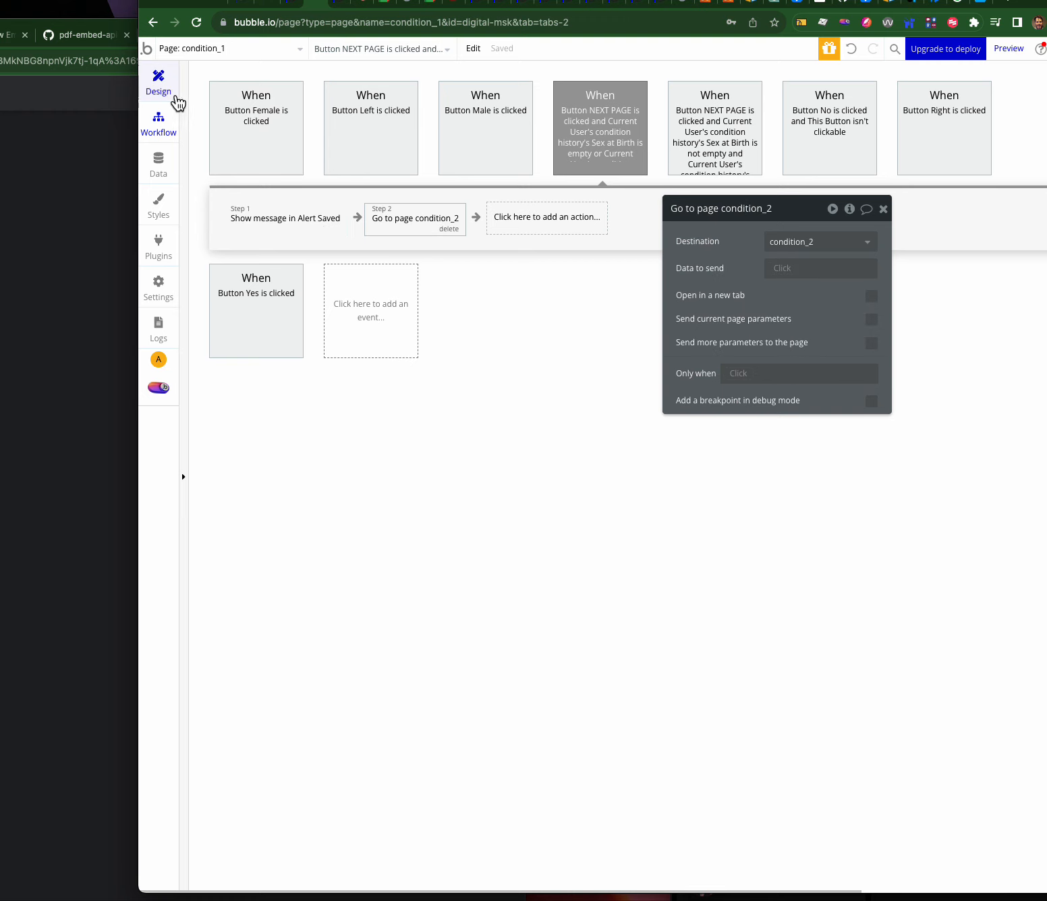
- Reload the app preview and test picking Male on the form
{"action": "left_click", "coordinate": [341, 8]}
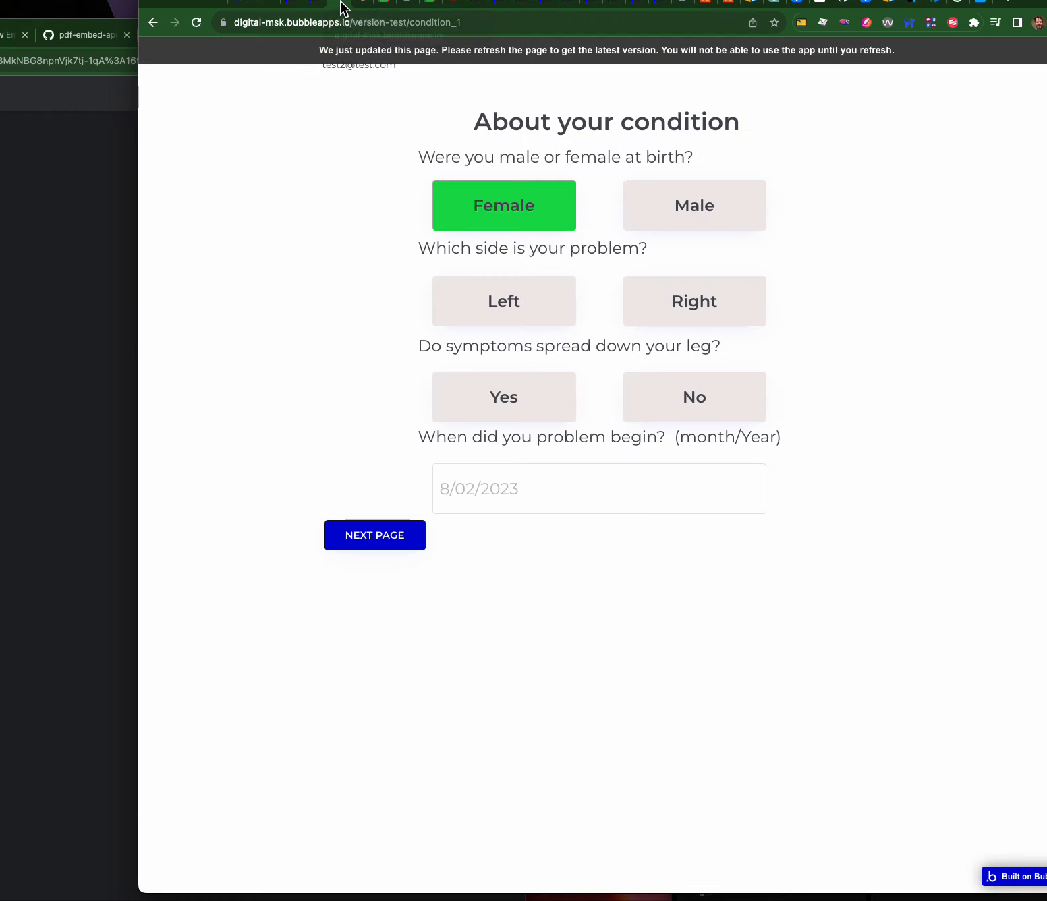
{"action": "left_click", "coordinate": [512, 56]}
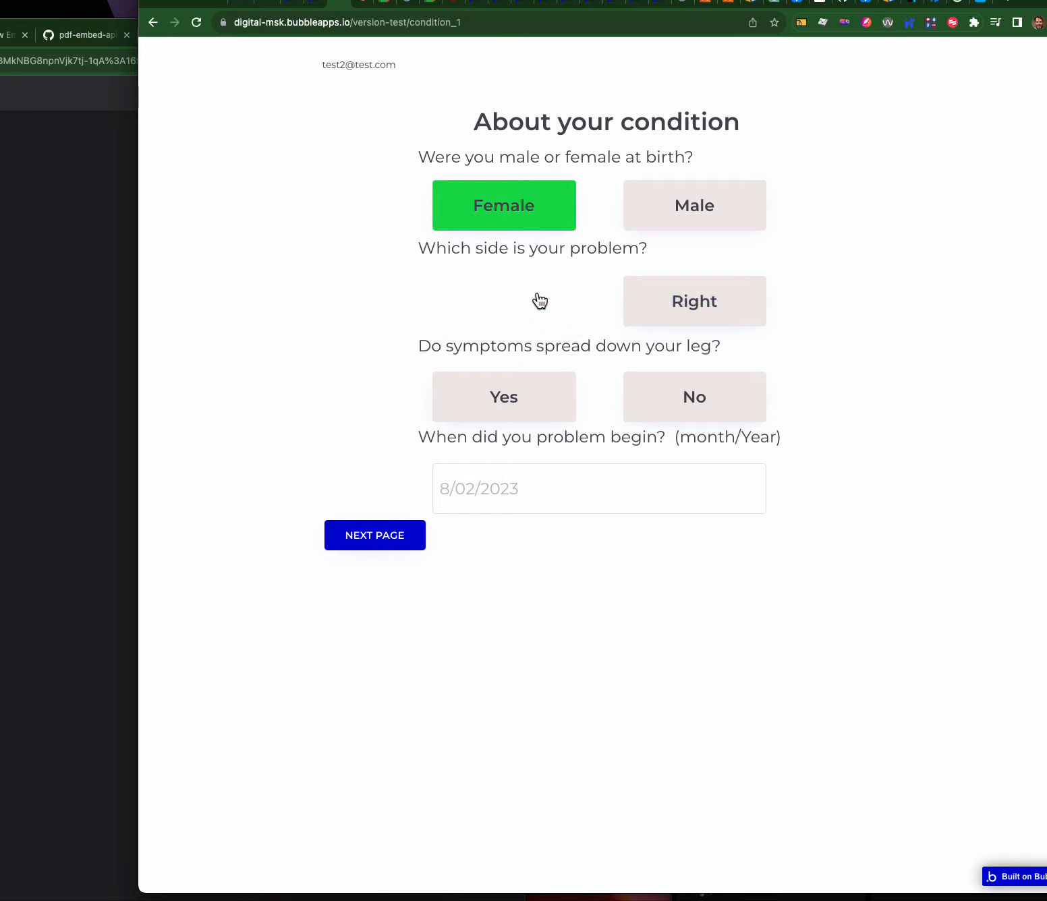
{"action": "left_click", "coordinate": [648, 210]}
- Back in the editor's Design view, select the Left button
{"action": "left_click", "coordinate": [323, 7]}
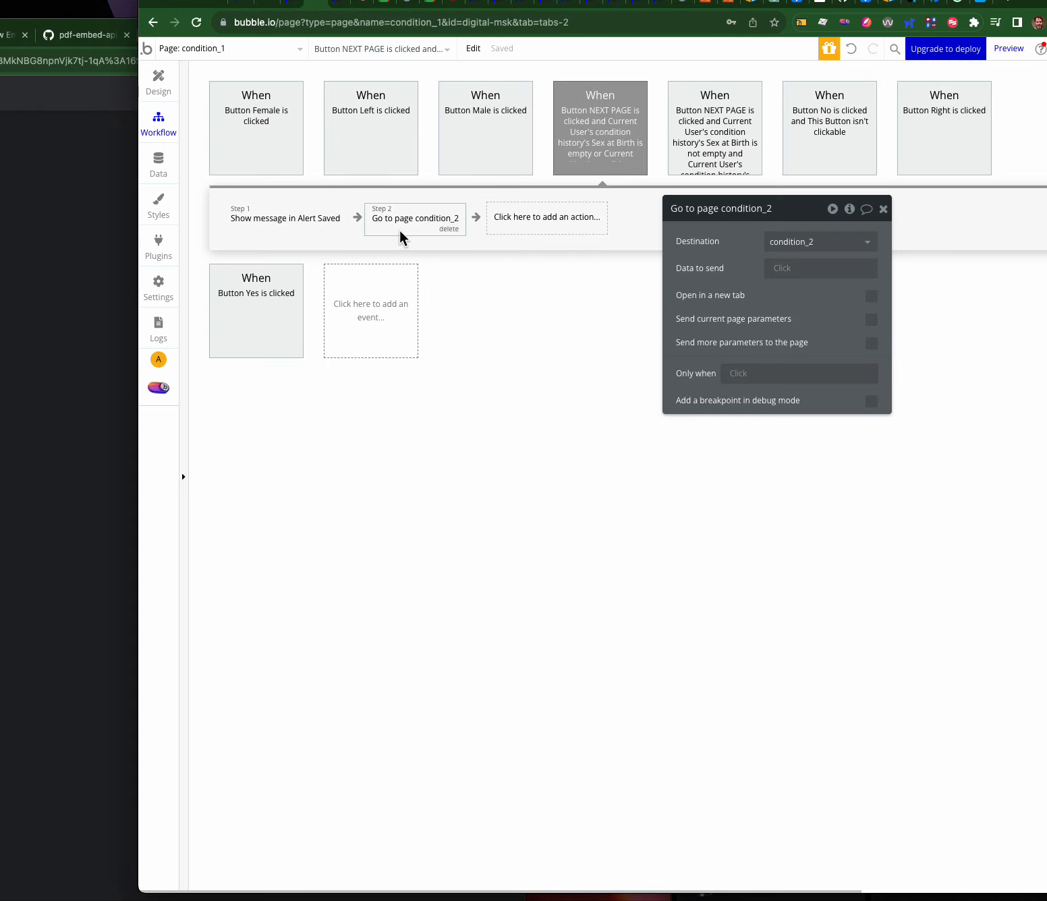
{"action": "left_click", "coordinate": [158, 87]}
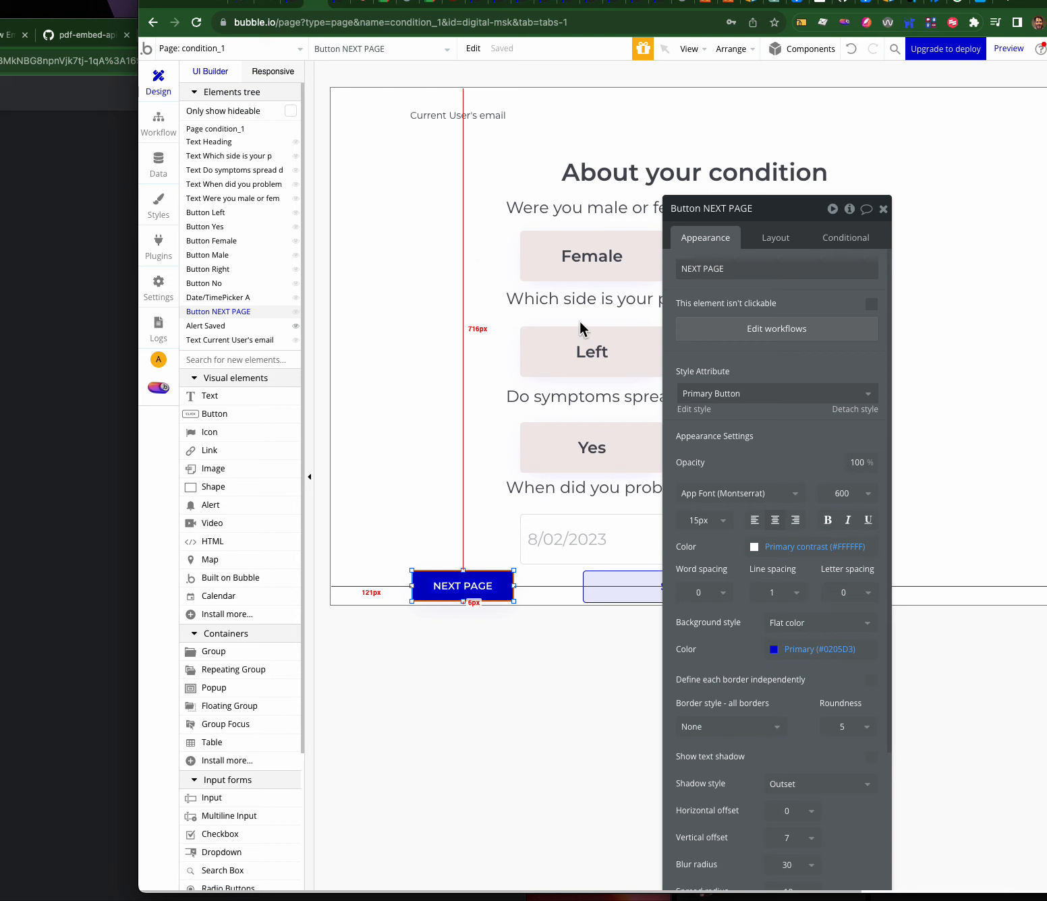
{"action": "left_click", "coordinate": [574, 336]}
- Add a Make changes to thing action to the Button Left is clicked workflow
{"action": "left_click", "coordinate": [707, 342]}
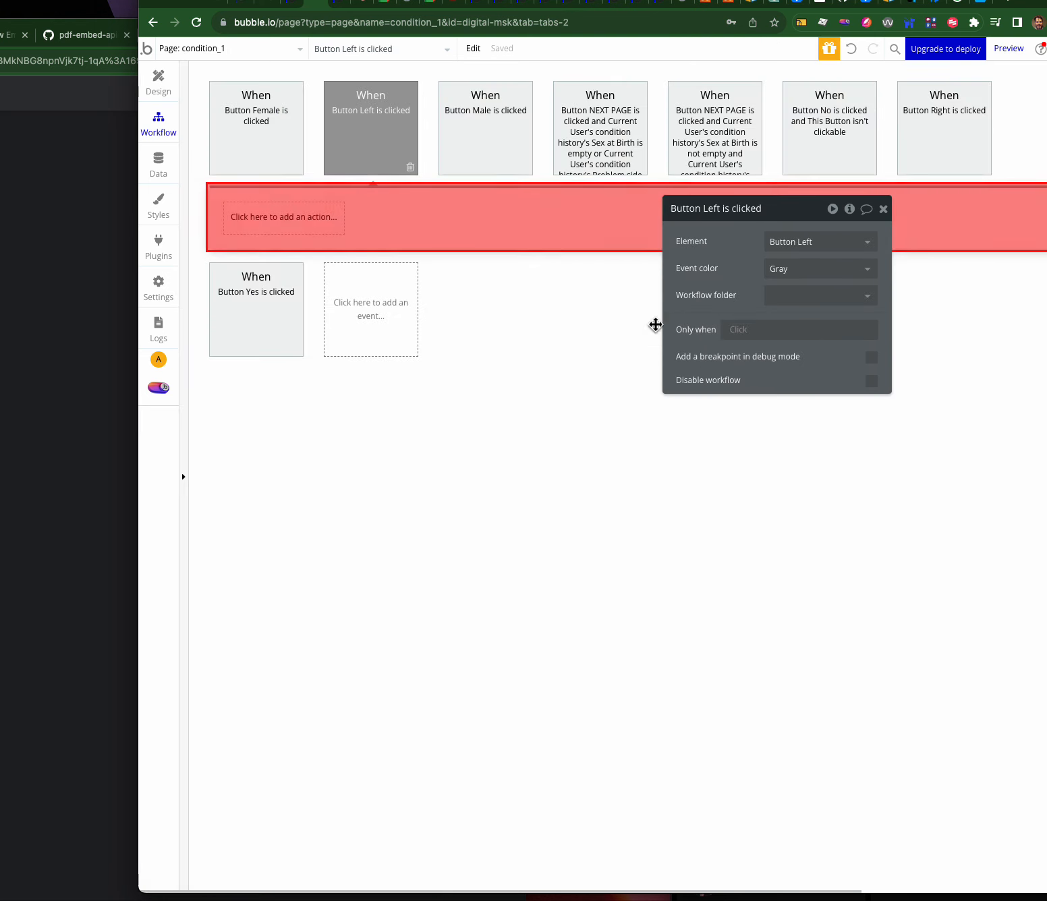
{"action": "left_click", "coordinate": [315, 226]}
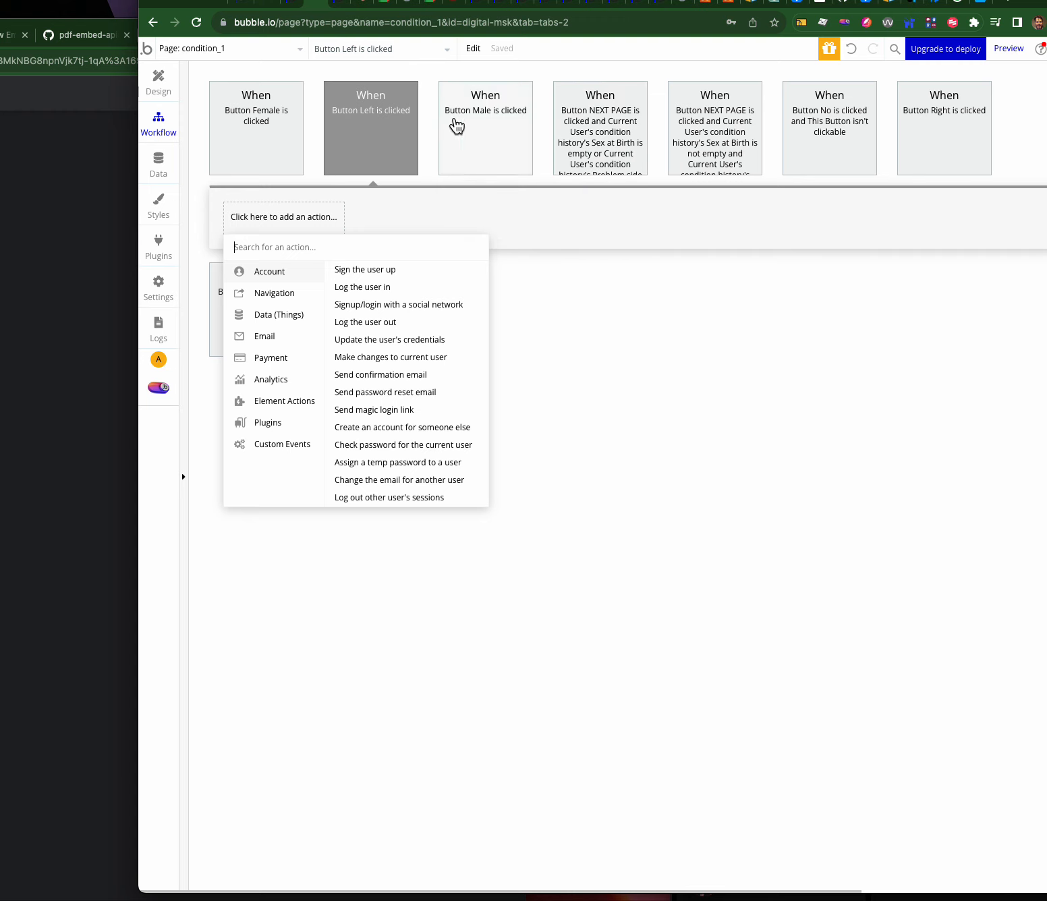
{"action": "left_click", "coordinate": [369, 126]}
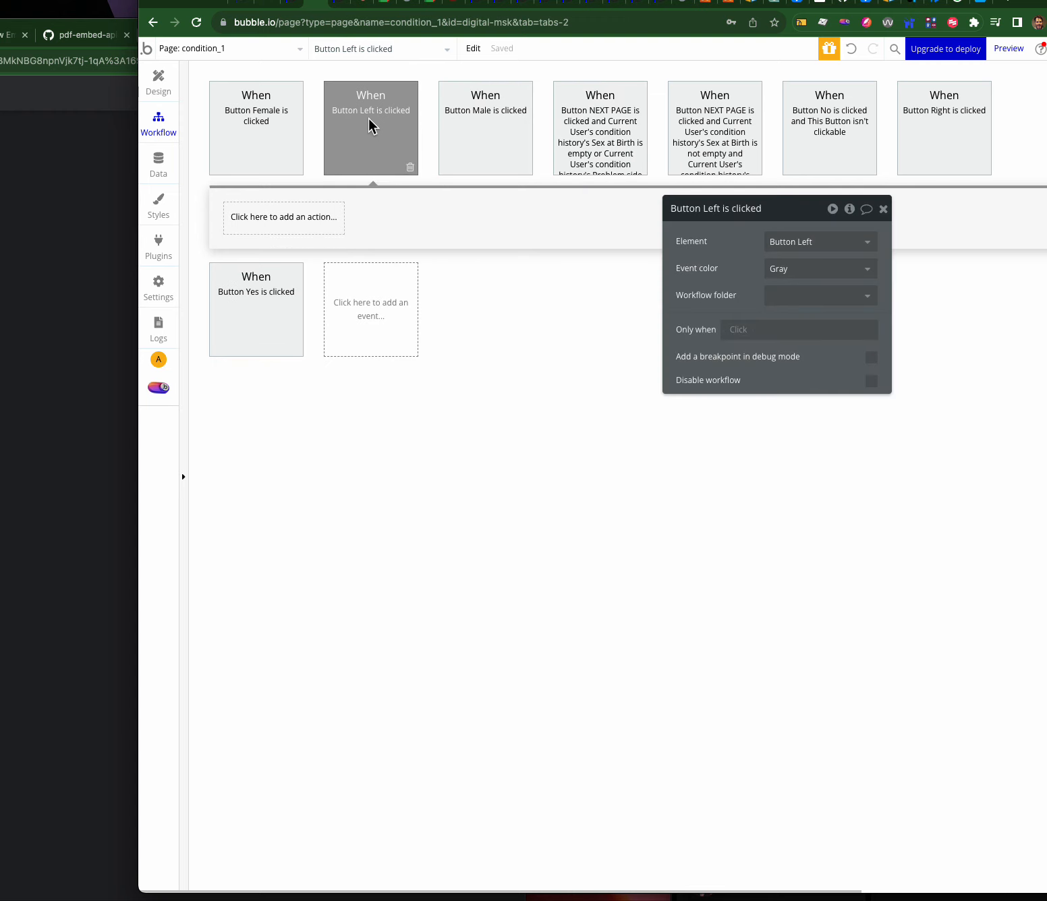
{"action": "left_click", "coordinate": [268, 223]}
{"action": "mouse_move", "coordinate": [273, 315]}
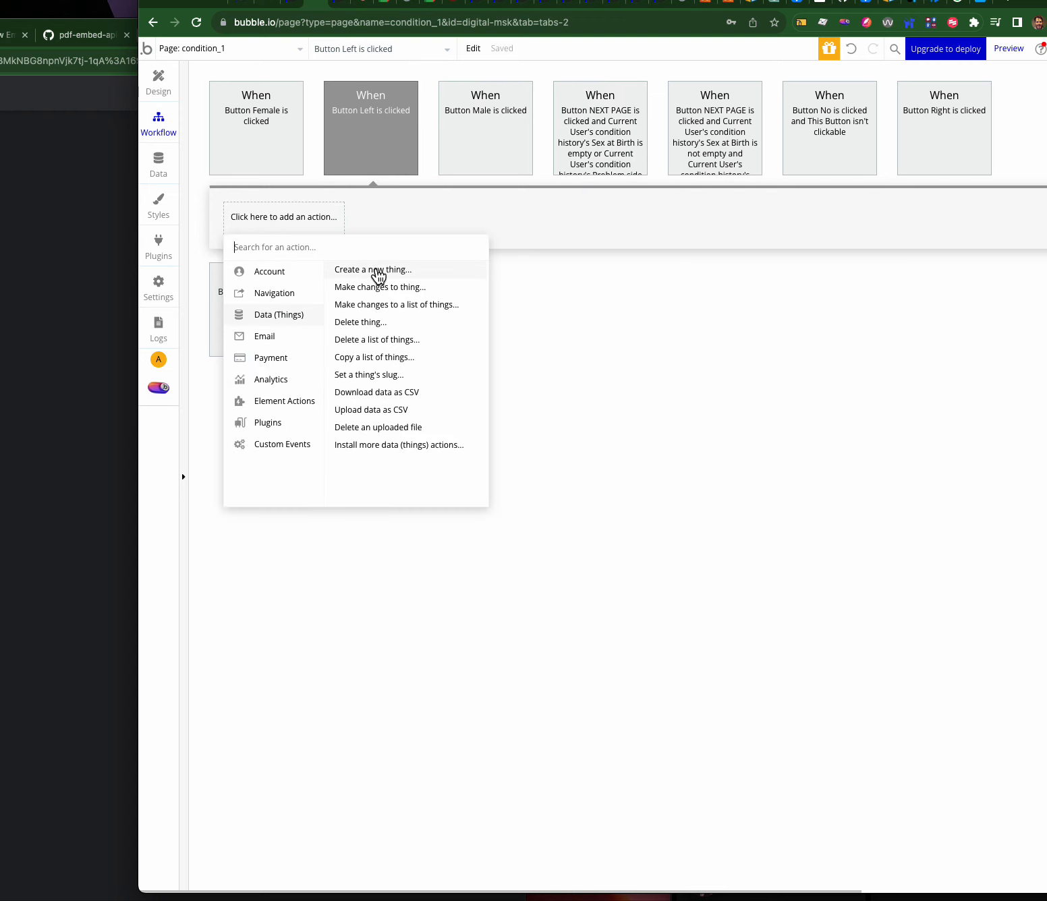
{"action": "left_click", "coordinate": [376, 288]}
- Make the action change the Problem side field of Current User's condition history
{"action": "left_click", "coordinate": [771, 241]}
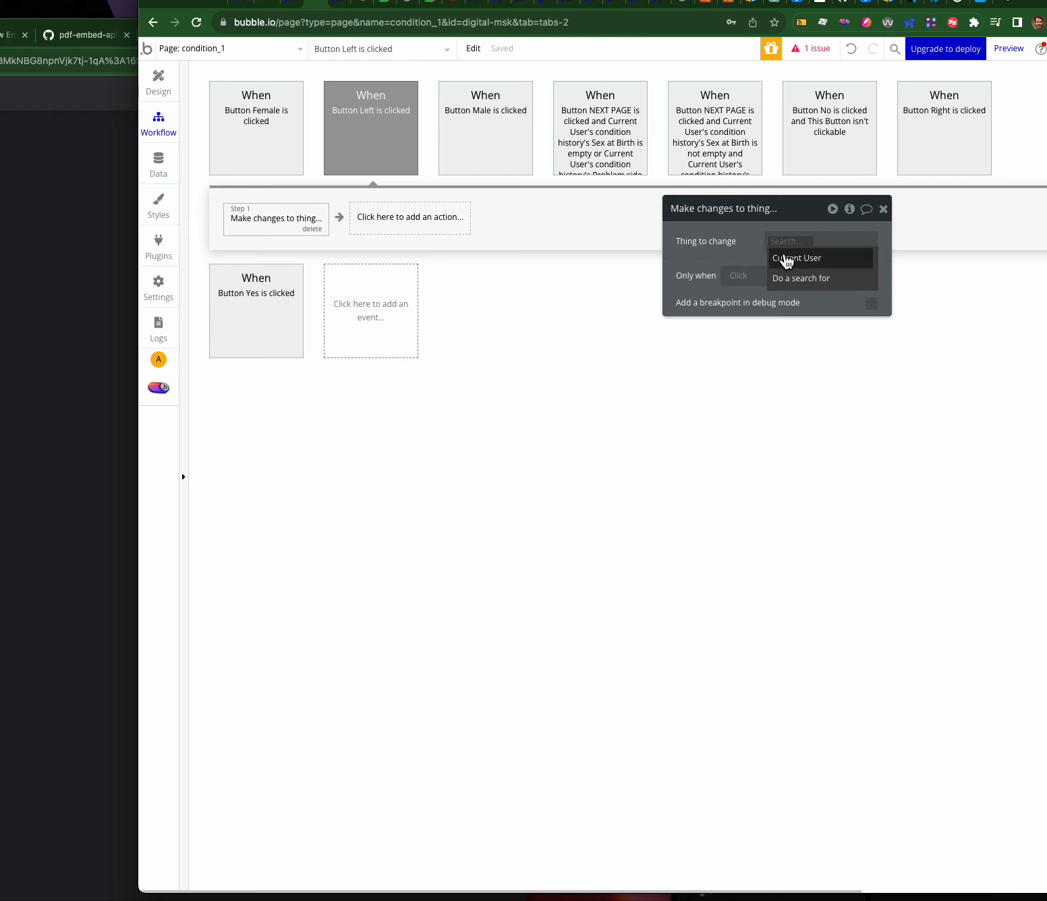
{"action": "left_click", "coordinate": [802, 258]}
{"action": "left_click", "coordinate": [826, 241]}
{"action": "left_click", "coordinate": [836, 279]}
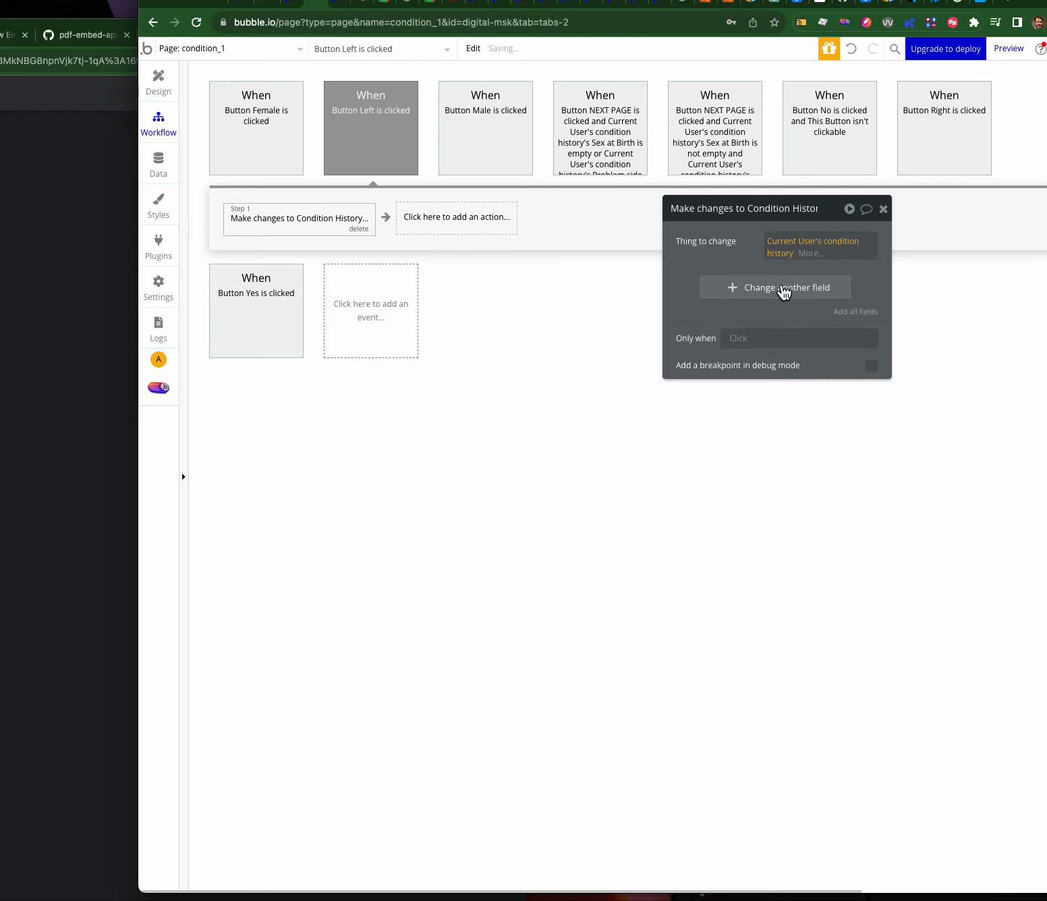
{"action": "left_click", "coordinate": [786, 289]}
{"action": "left_click", "coordinate": [709, 282]}
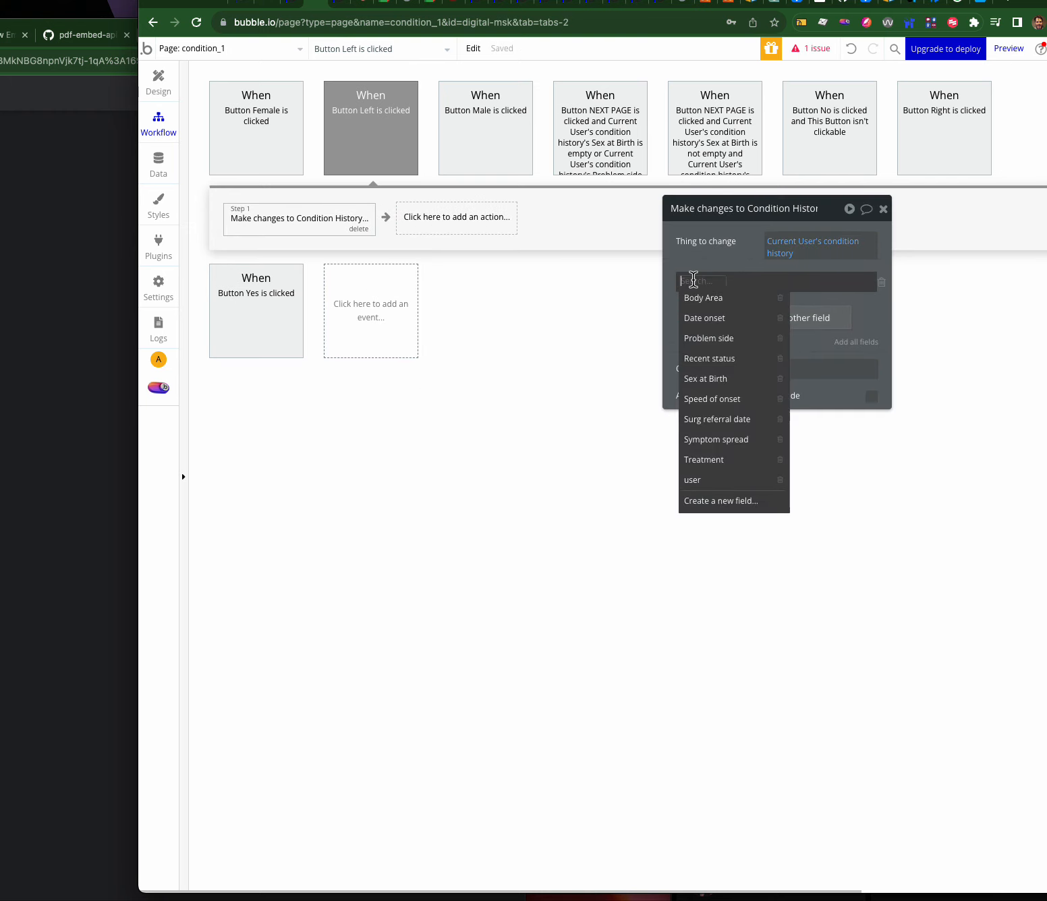
{"action": "left_click", "coordinate": [715, 339]}
{"action": "left_click", "coordinate": [754, 290]}
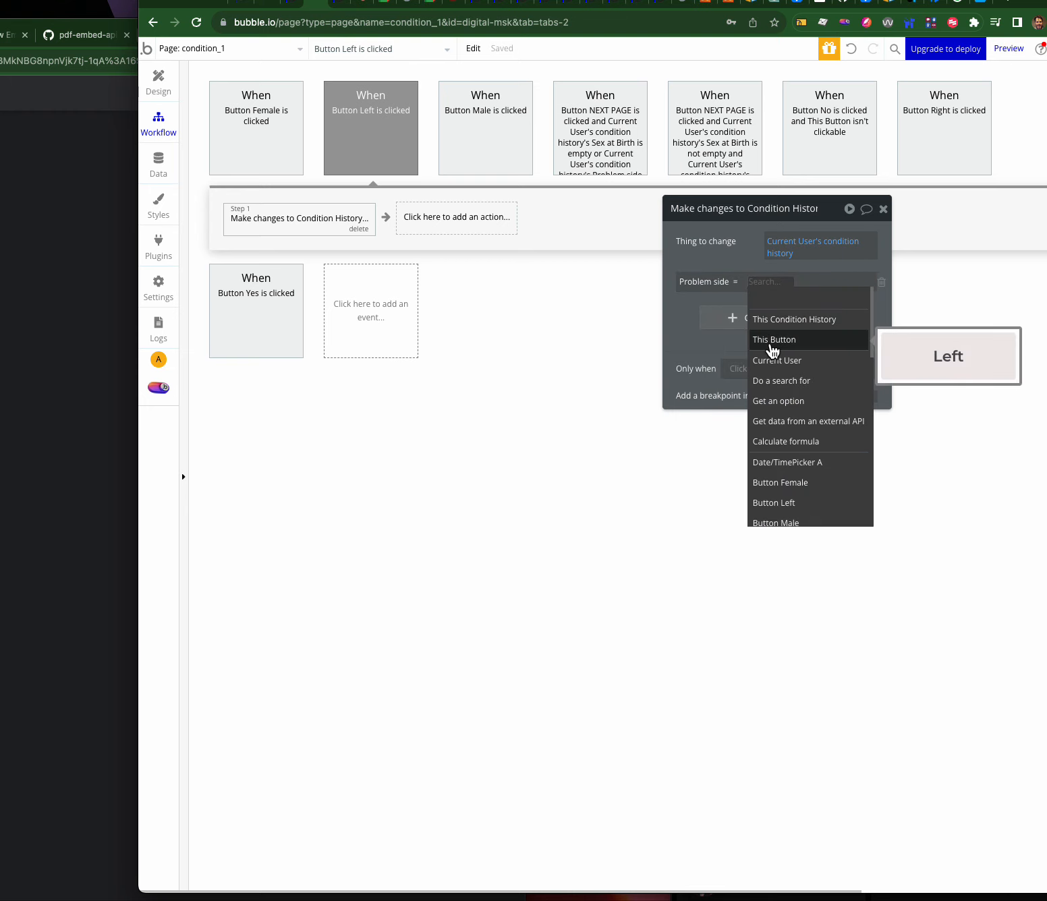
{"action": "left_click", "coordinate": [157, 164]}
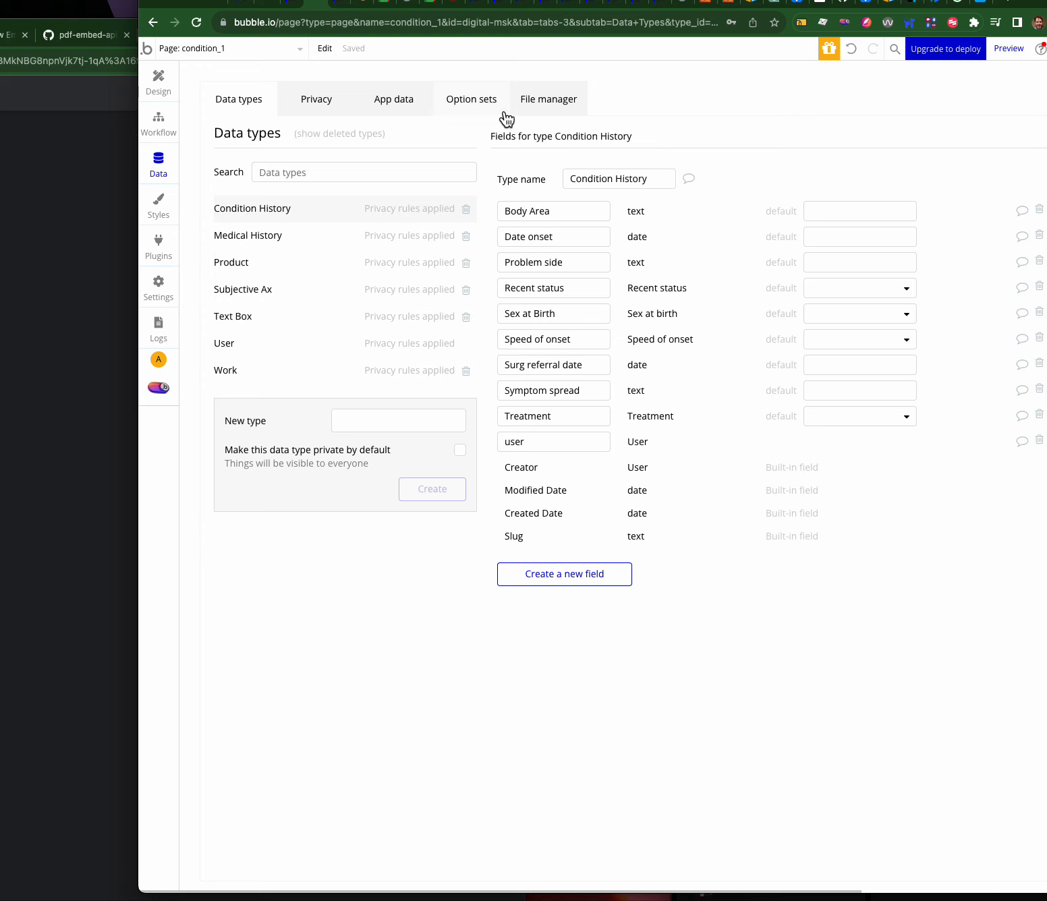
- Compare the option sets with Condition History's fields, ending on the Sex at birth option set
{"action": "left_click", "coordinate": [477, 104]}
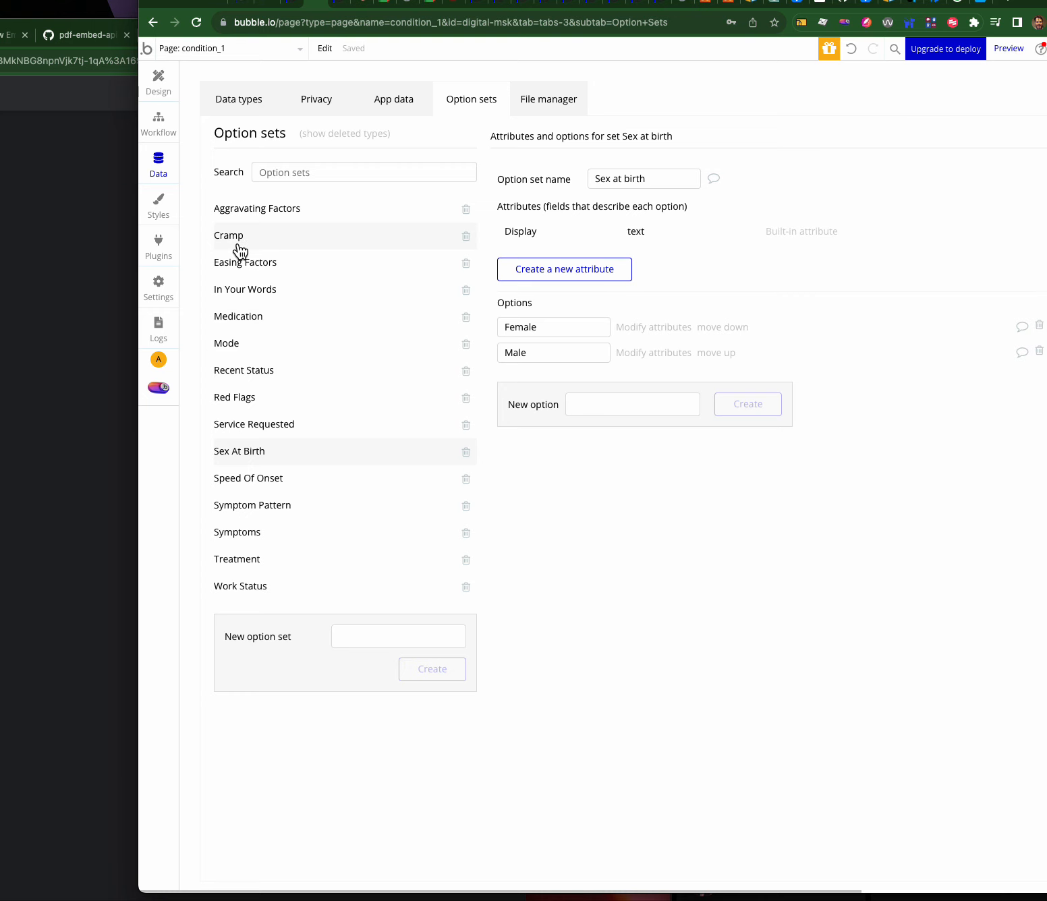
{"action": "left_click", "coordinate": [241, 106]}
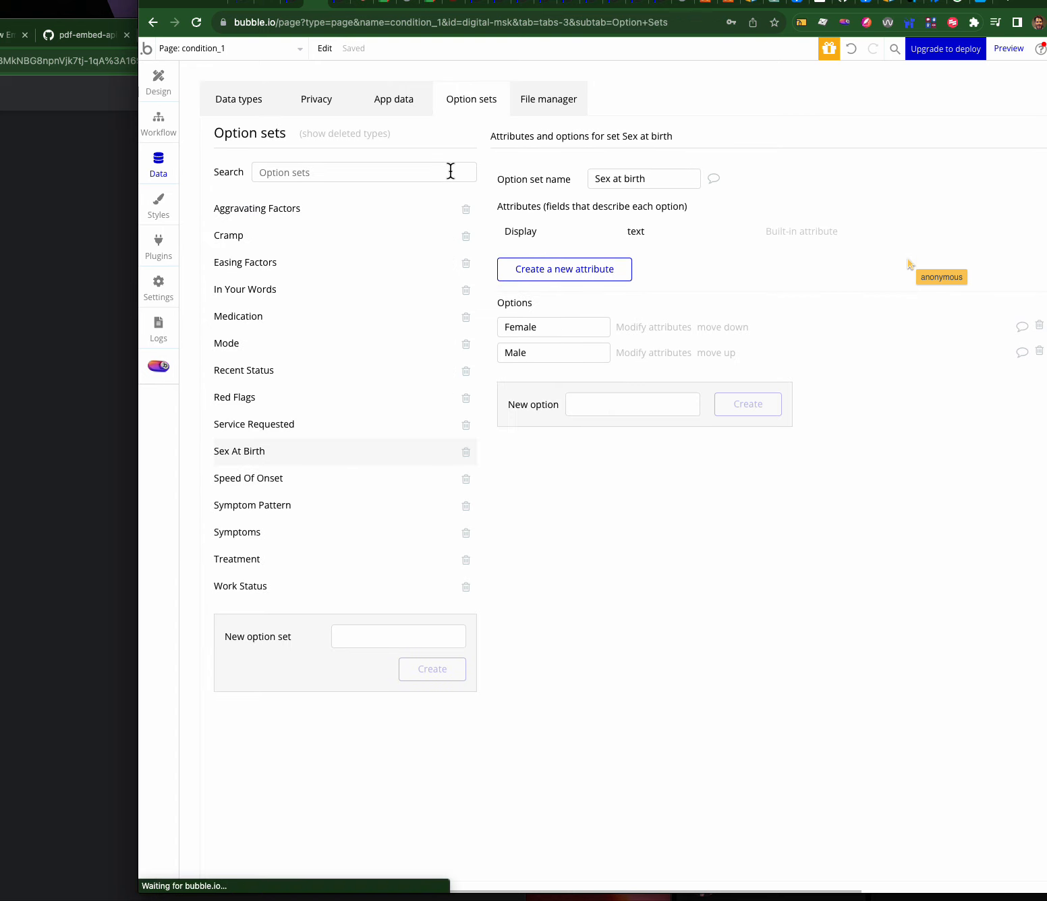
{"action": "left_click", "coordinate": [237, 99]}
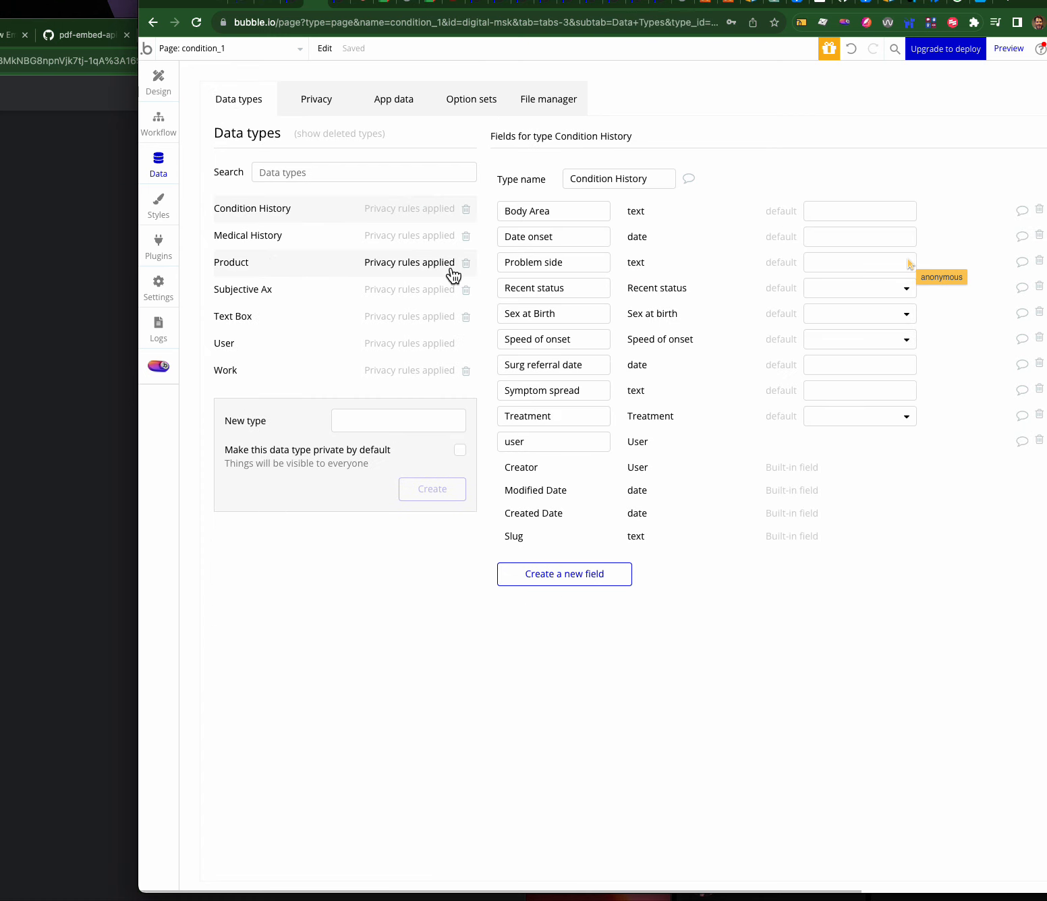
{"action": "mouse_move", "coordinate": [571, 331]}
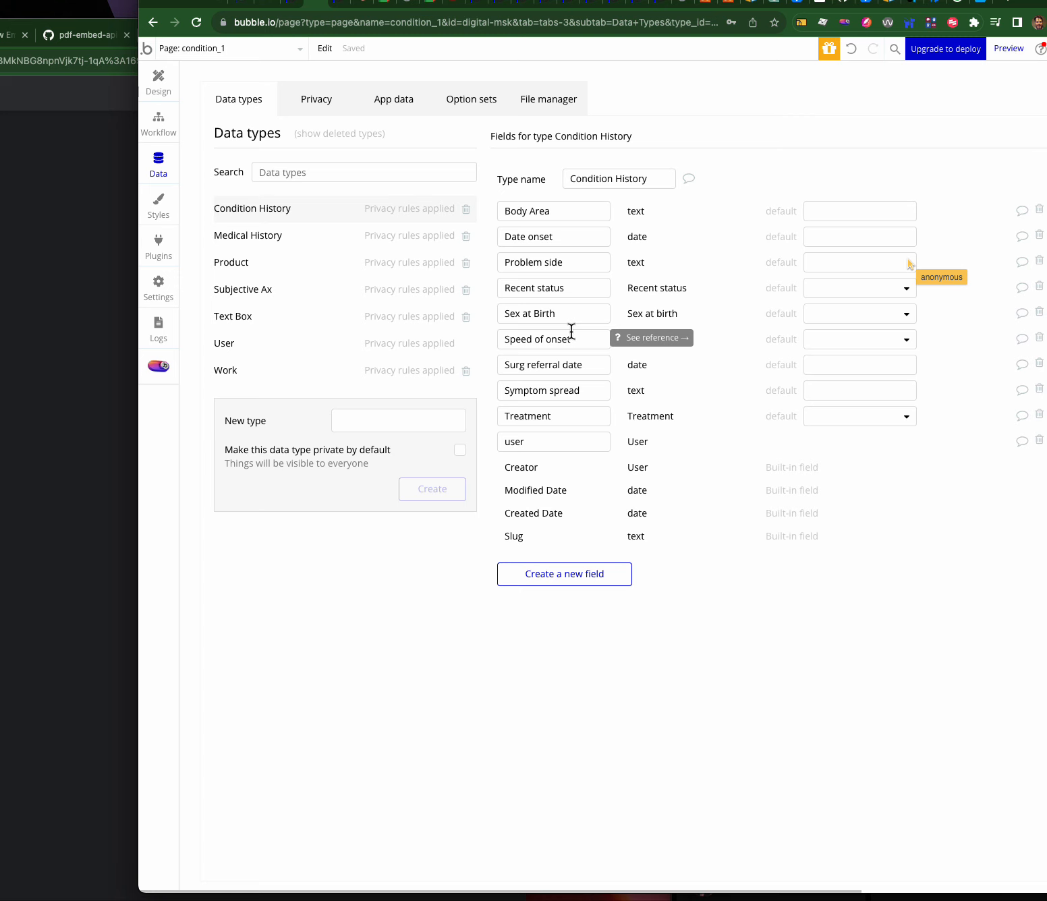
{"action": "left_click", "coordinate": [476, 98]}
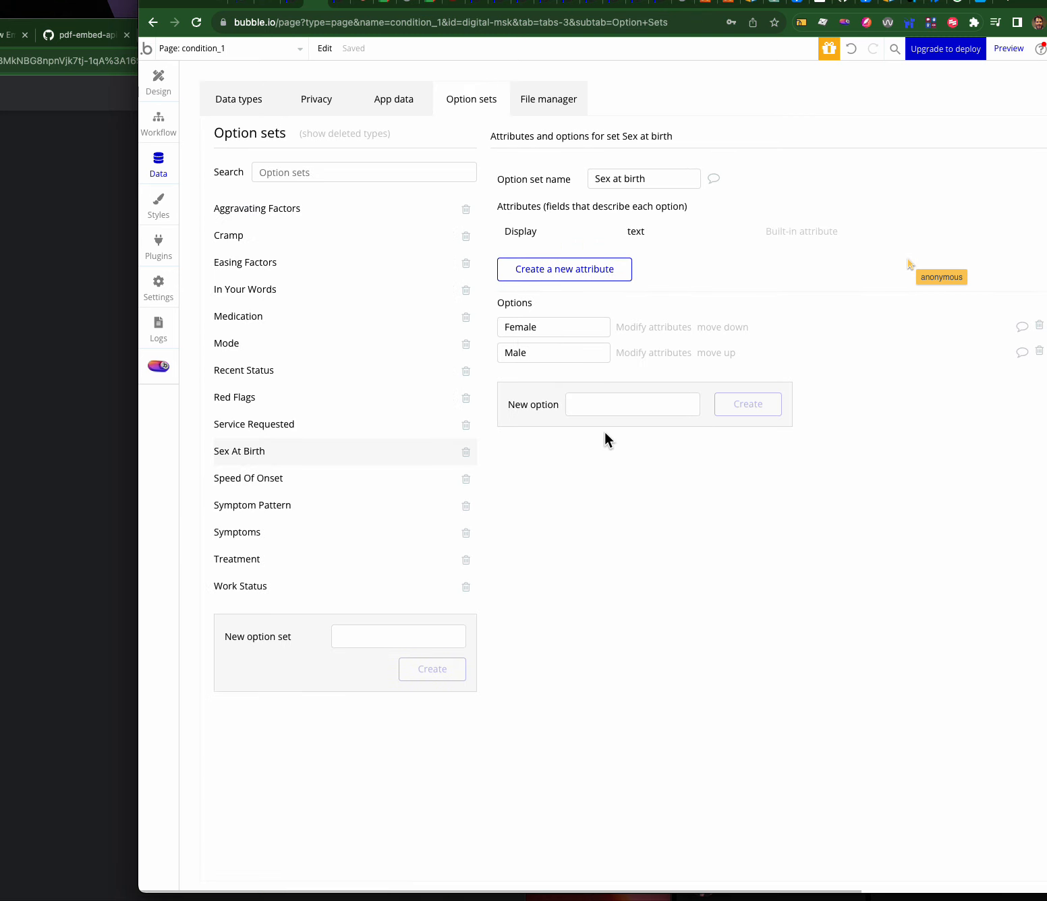
- Create a Side option set with the options left and right
{"action": "left_click", "coordinate": [363, 634]}
{"action": "type", "text": "Side"}
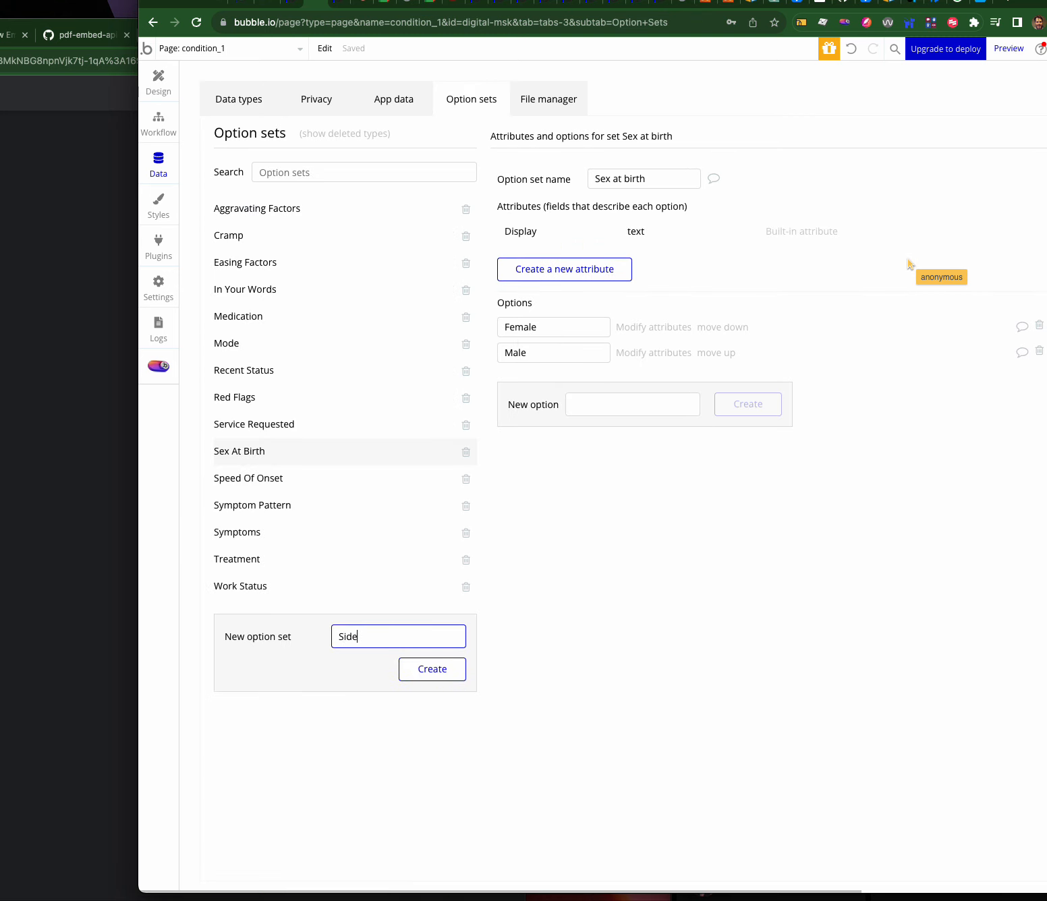
{"action": "left_click", "coordinate": [413, 669]}
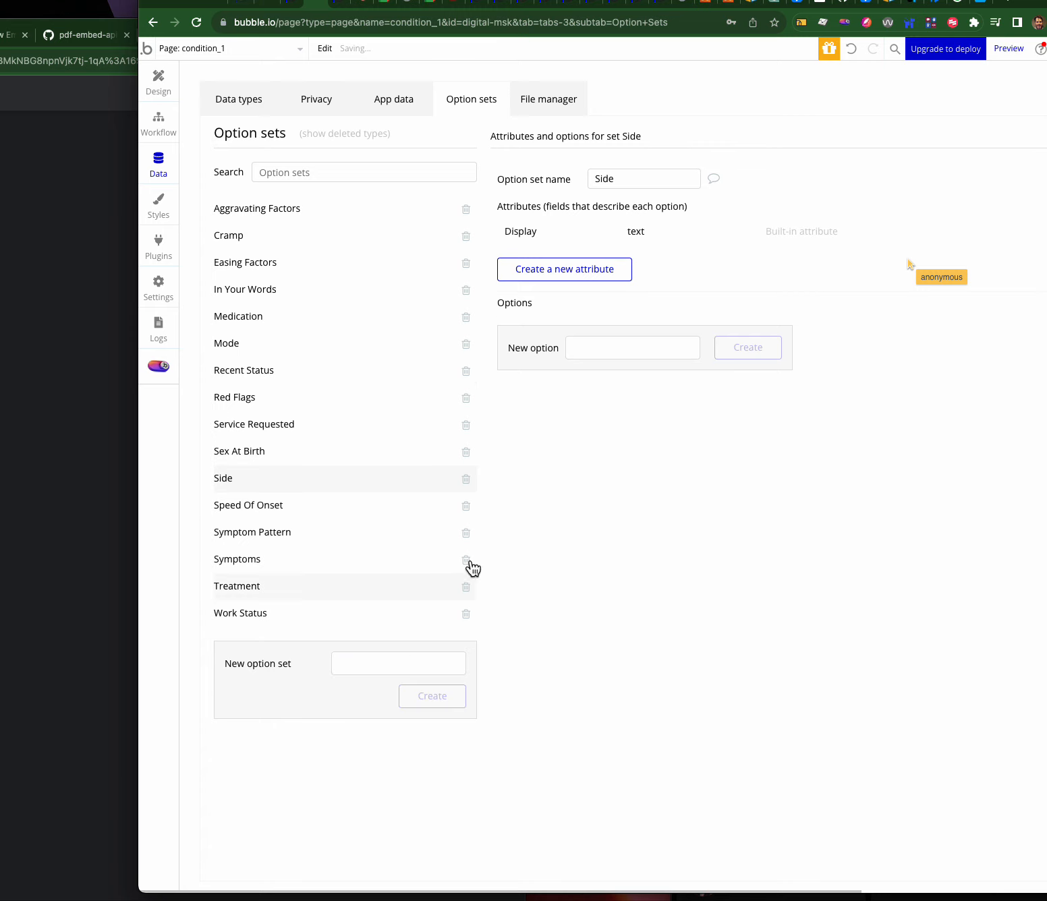
{"action": "left_click", "coordinate": [598, 348]}
{"action": "type", "text": "left"}
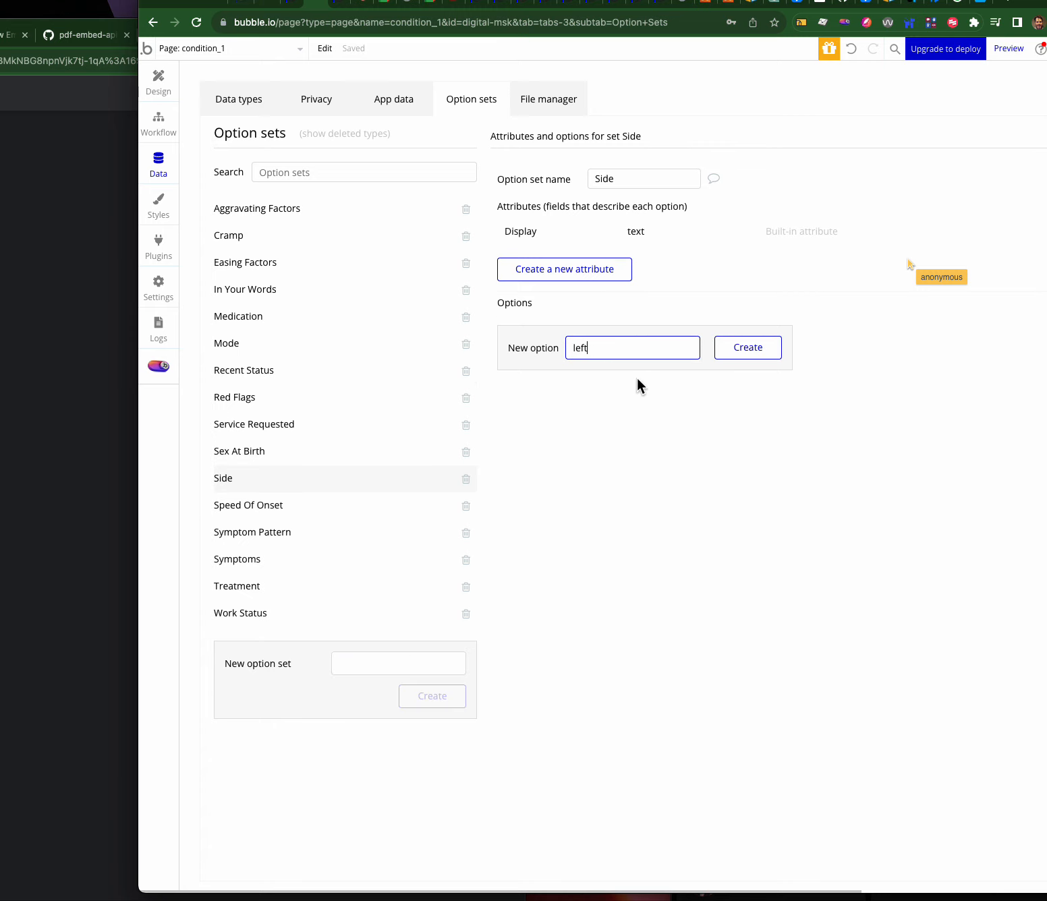
{"action": "left_click", "coordinate": [735, 350]}
{"action": "left_click", "coordinate": [625, 370]}
{"action": "type", "text": "right"}
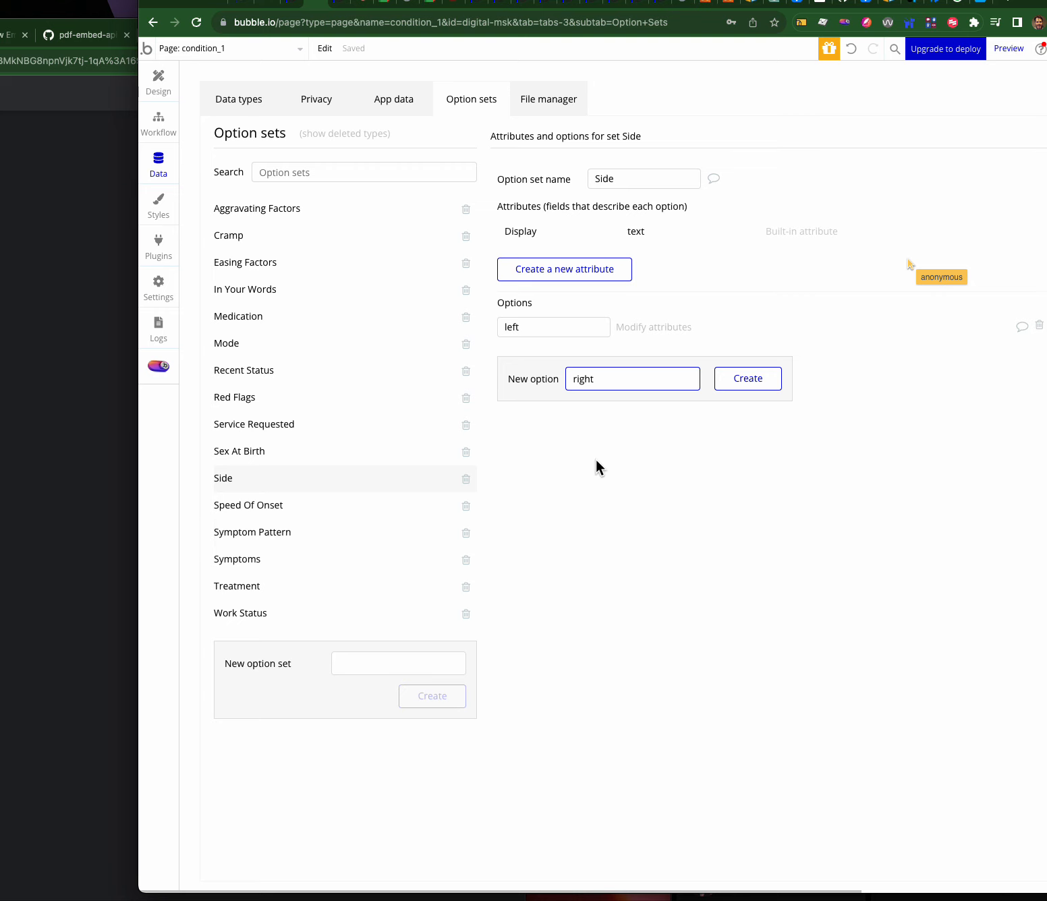
{"action": "left_click", "coordinate": [754, 381]}
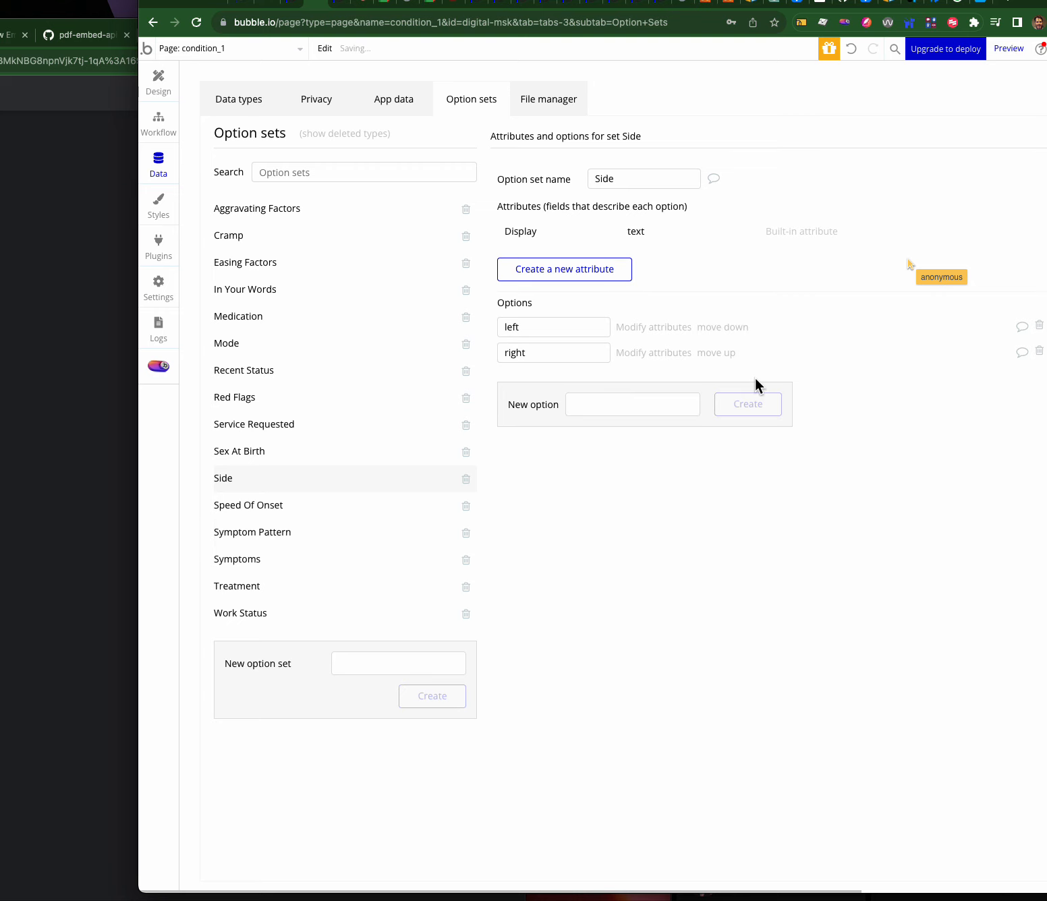
- Rename the Side option set to 'Problem Side'
{"action": "left_click", "coordinate": [593, 176]}
{"action": "type", "text": "Problem"}
{"action": "left_click", "coordinate": [664, 486]}
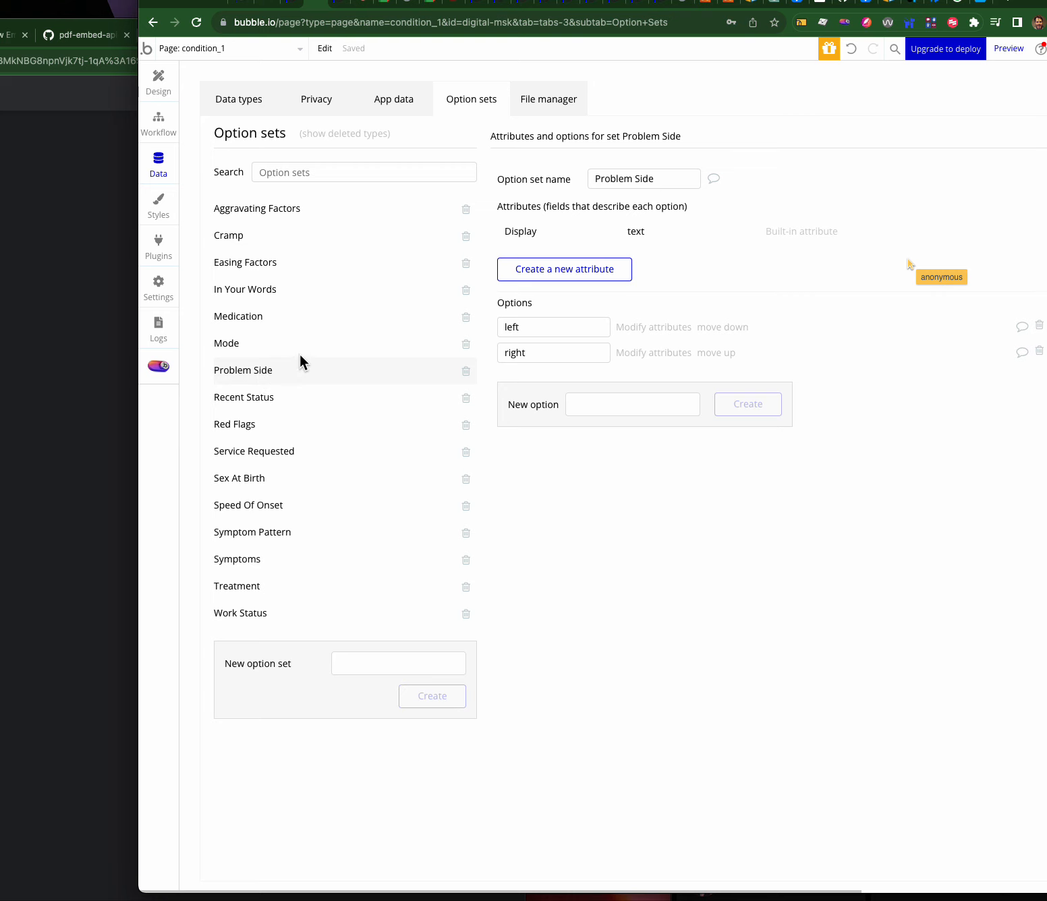
- Review the option sets and Condition History's existing Problem side field
{"action": "left_click", "coordinate": [383, 473]}
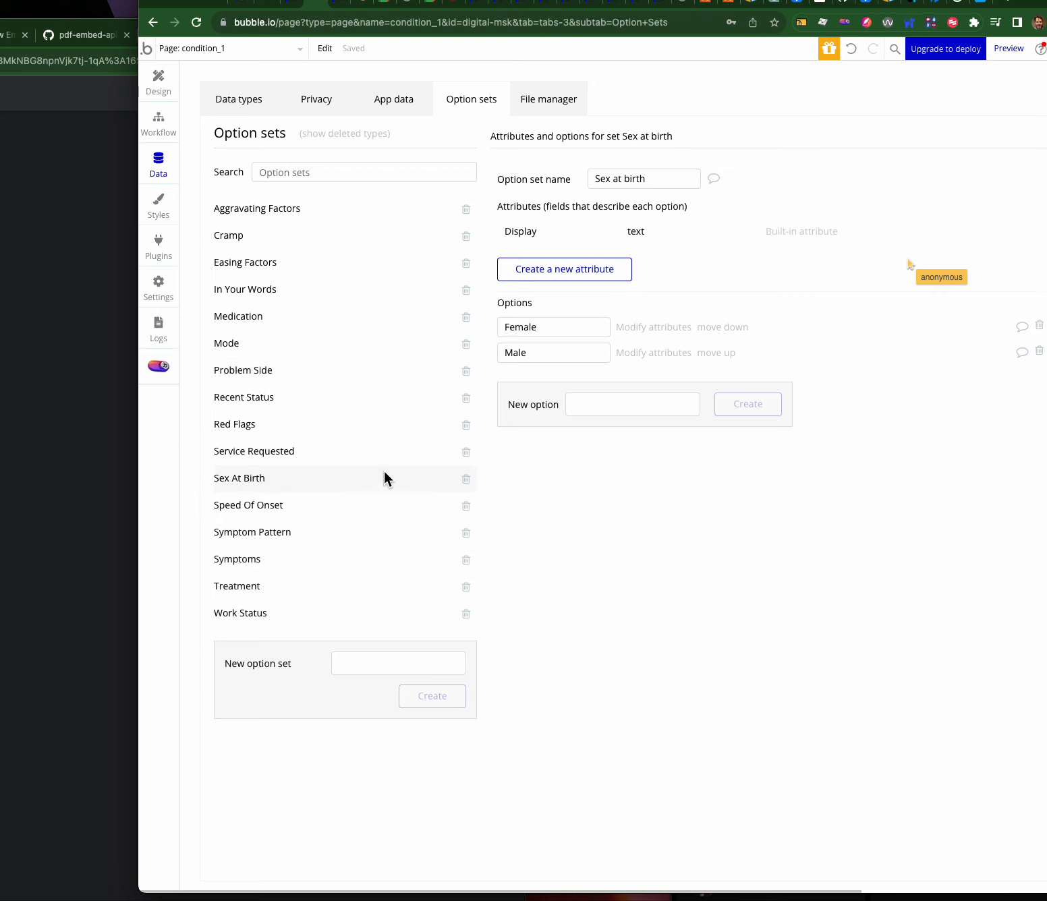
{"action": "left_click", "coordinate": [254, 373]}
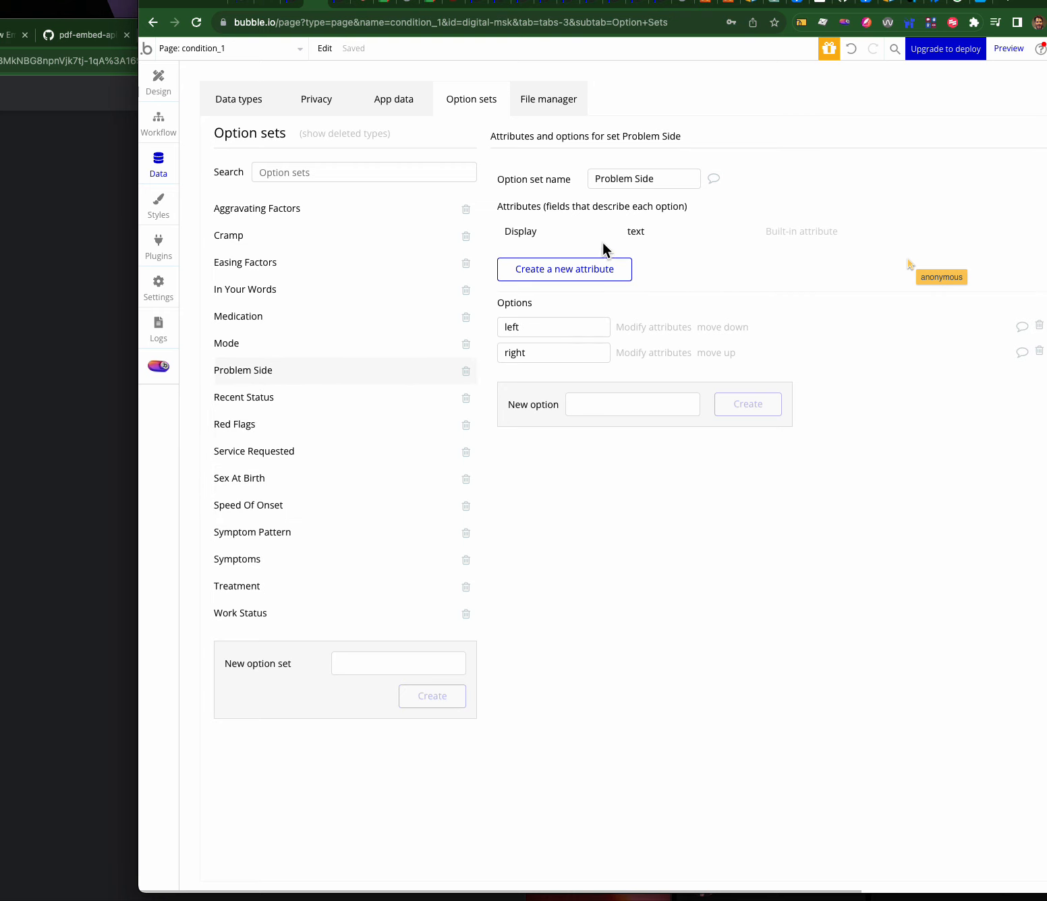
{"action": "left_click", "coordinate": [230, 94]}
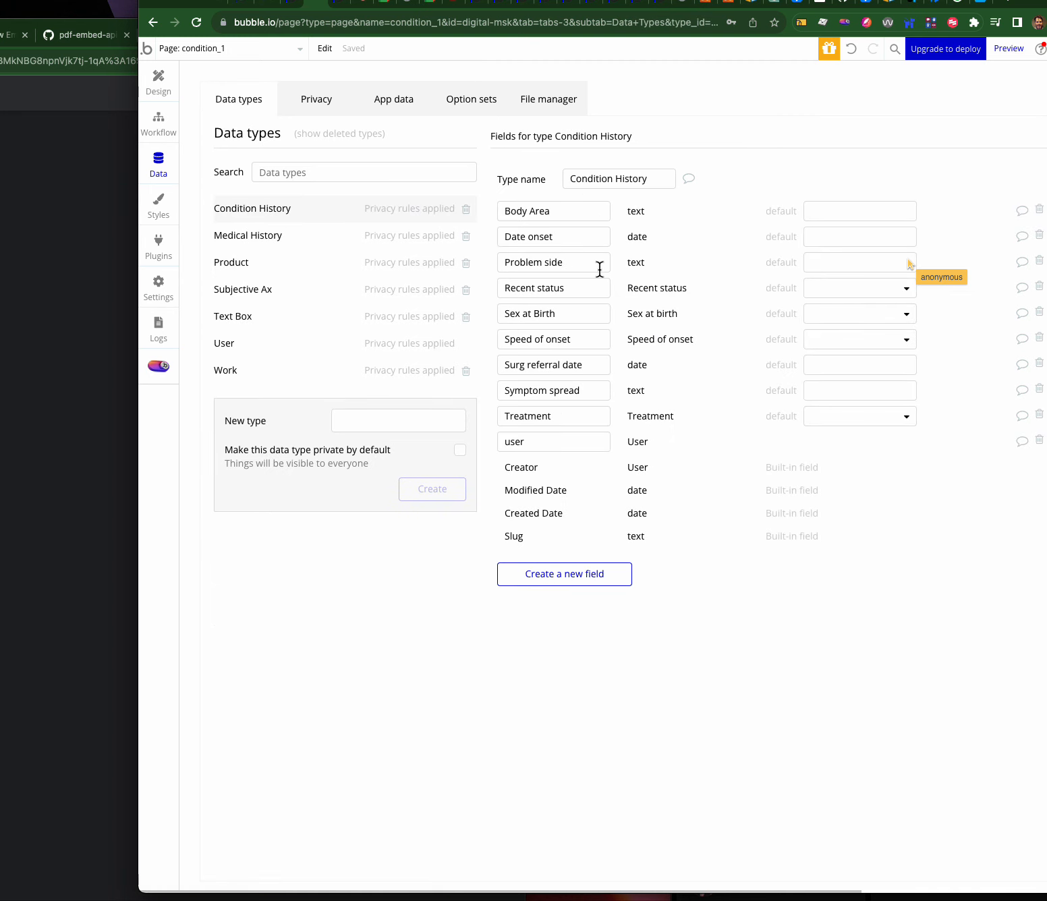
{"action": "left_click_drag", "start_coordinate": [573, 261], "coordinate": [504, 261]}
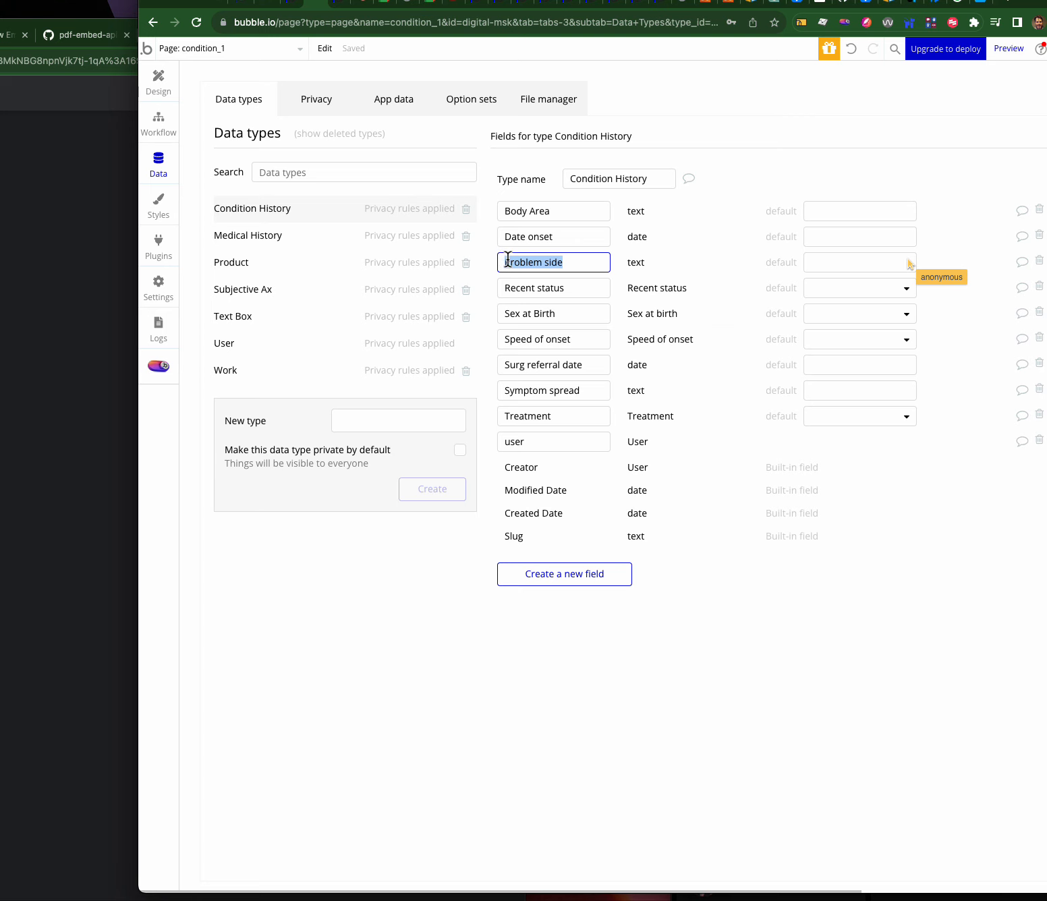
{"action": "left_click", "coordinate": [627, 260]}
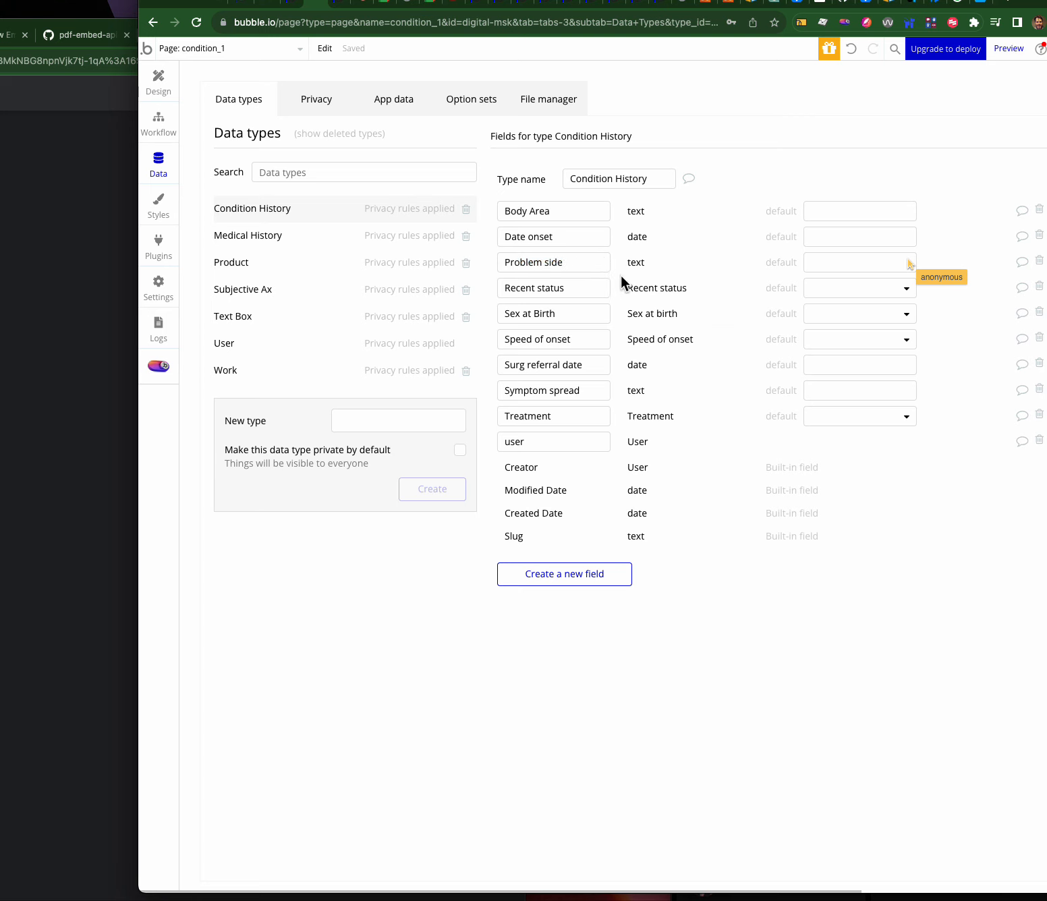
- Add a Problem side field of type Problem Side and delete the old text version
{"action": "left_click", "coordinate": [553, 577]}
{"action": "type", "text": "Prob"}
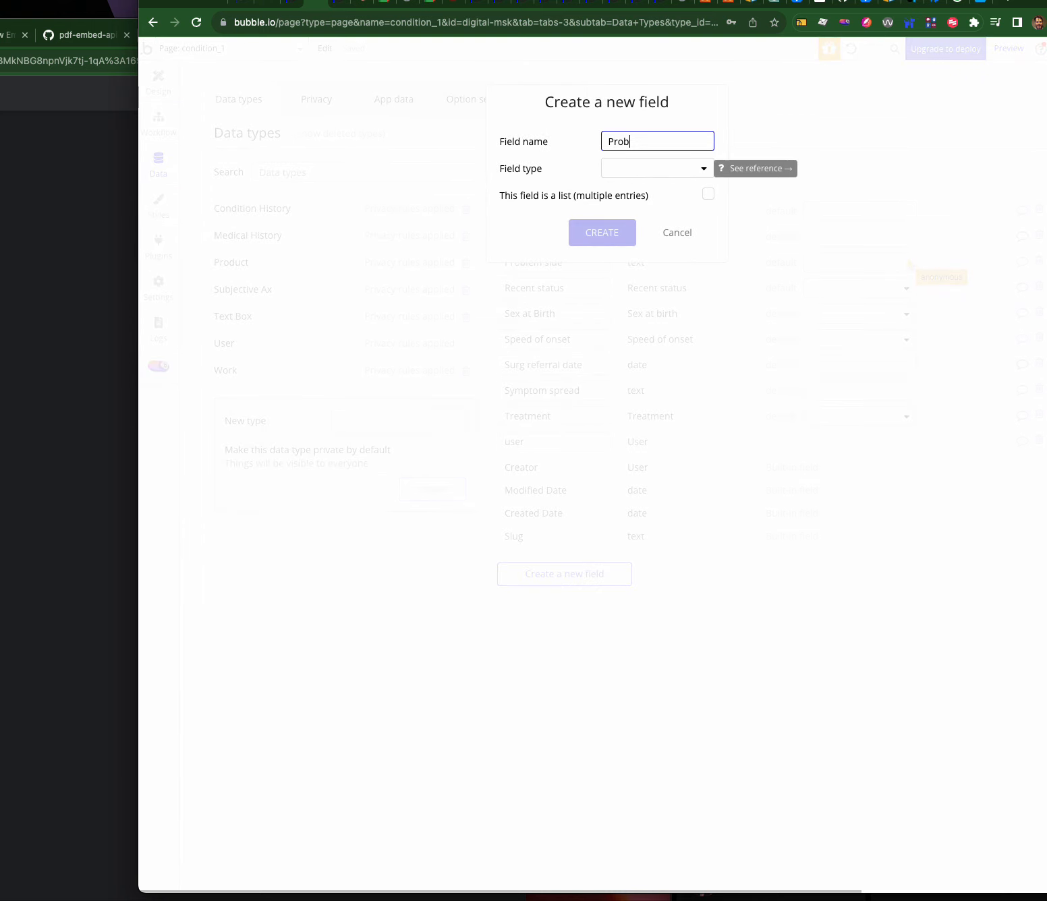
{"action": "type", "text": "lem side"}
{"action": "left_click", "coordinate": [631, 165]}
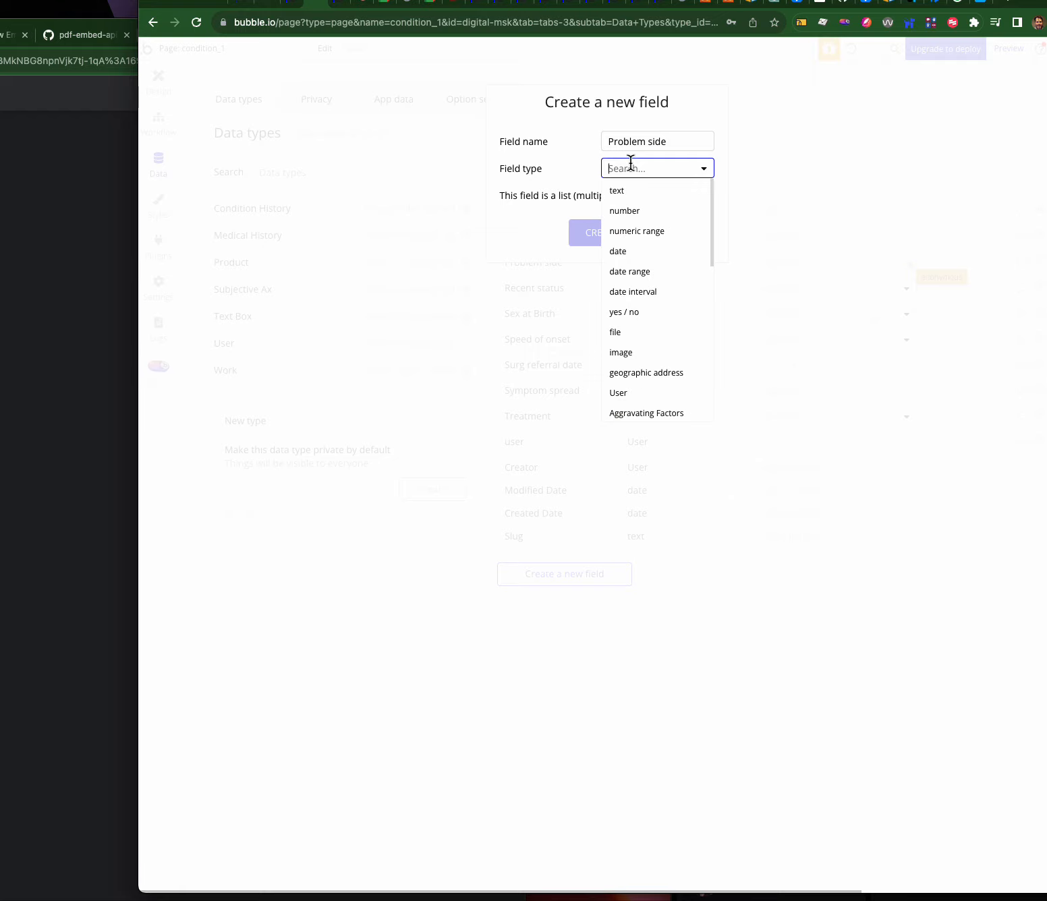
{"action": "type", "text": "prb"}
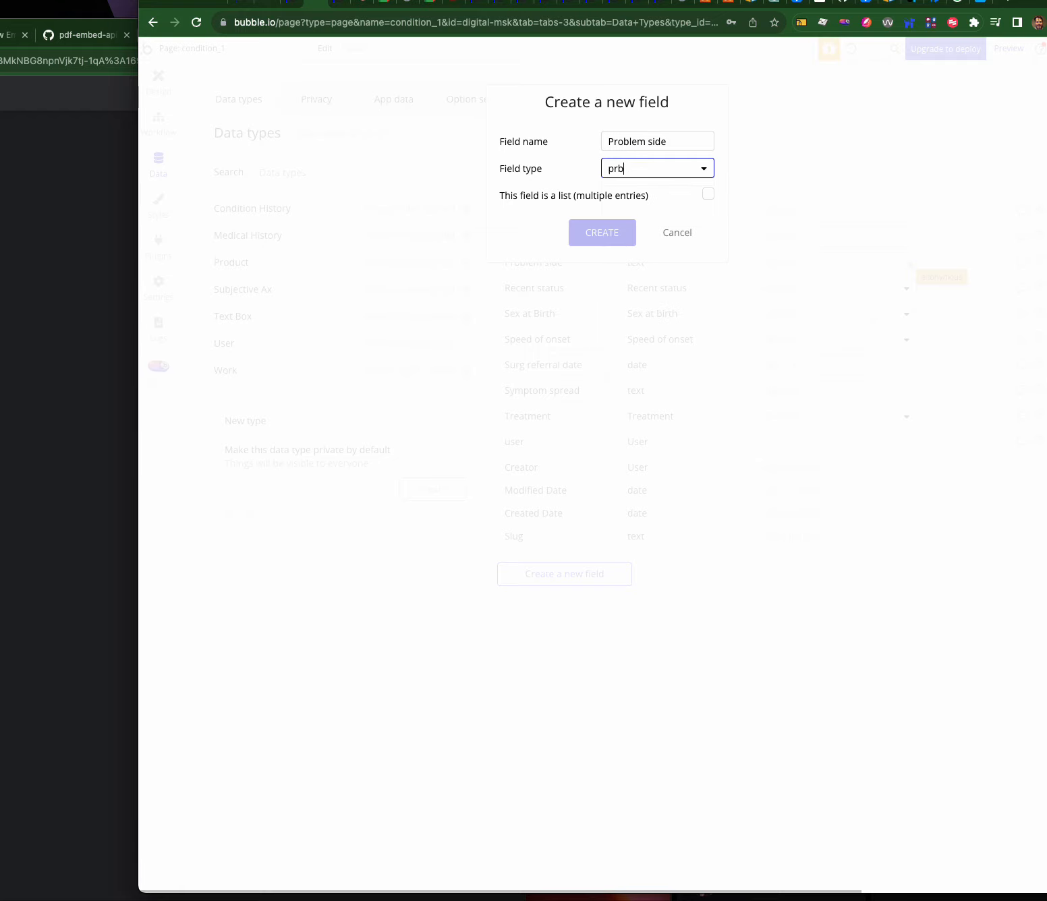
{"action": "key", "text": "BackSpace"}
{"action": "left_click", "coordinate": [631, 188]}
{"action": "left_click", "coordinate": [616, 233]}
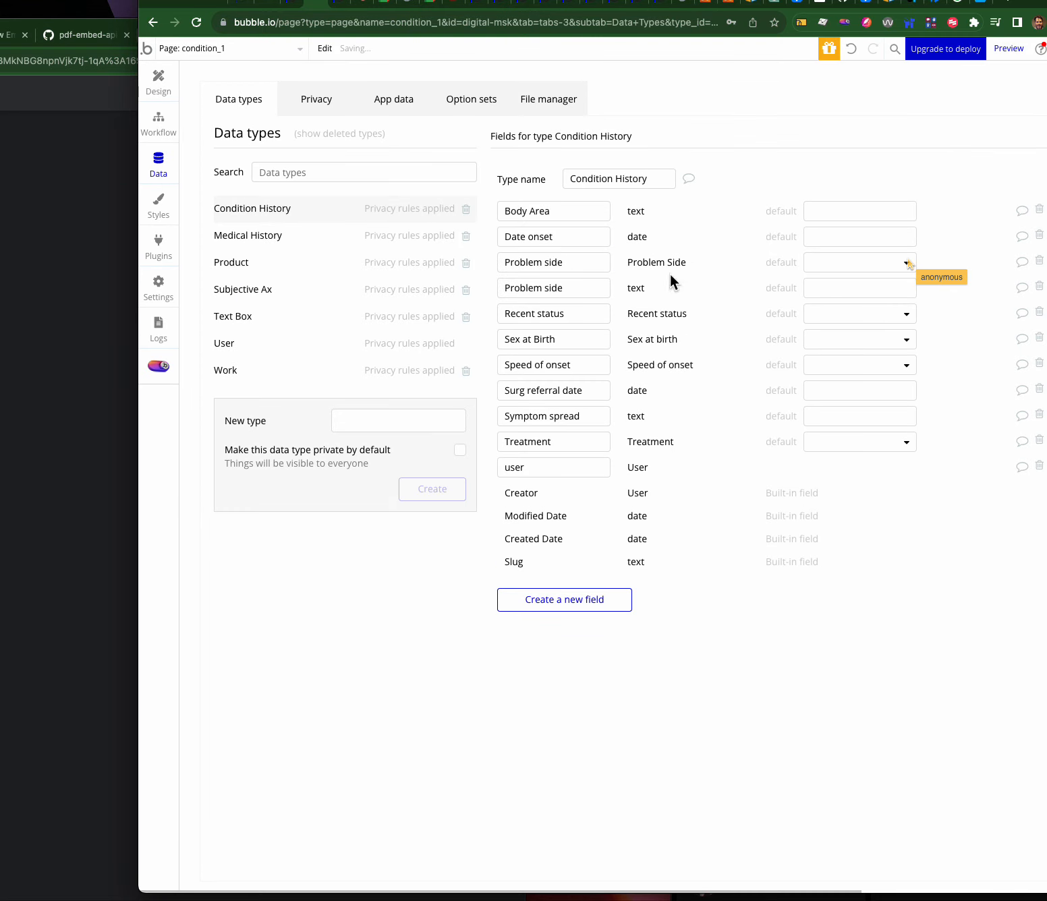
{"action": "left_click", "coordinate": [1039, 286]}
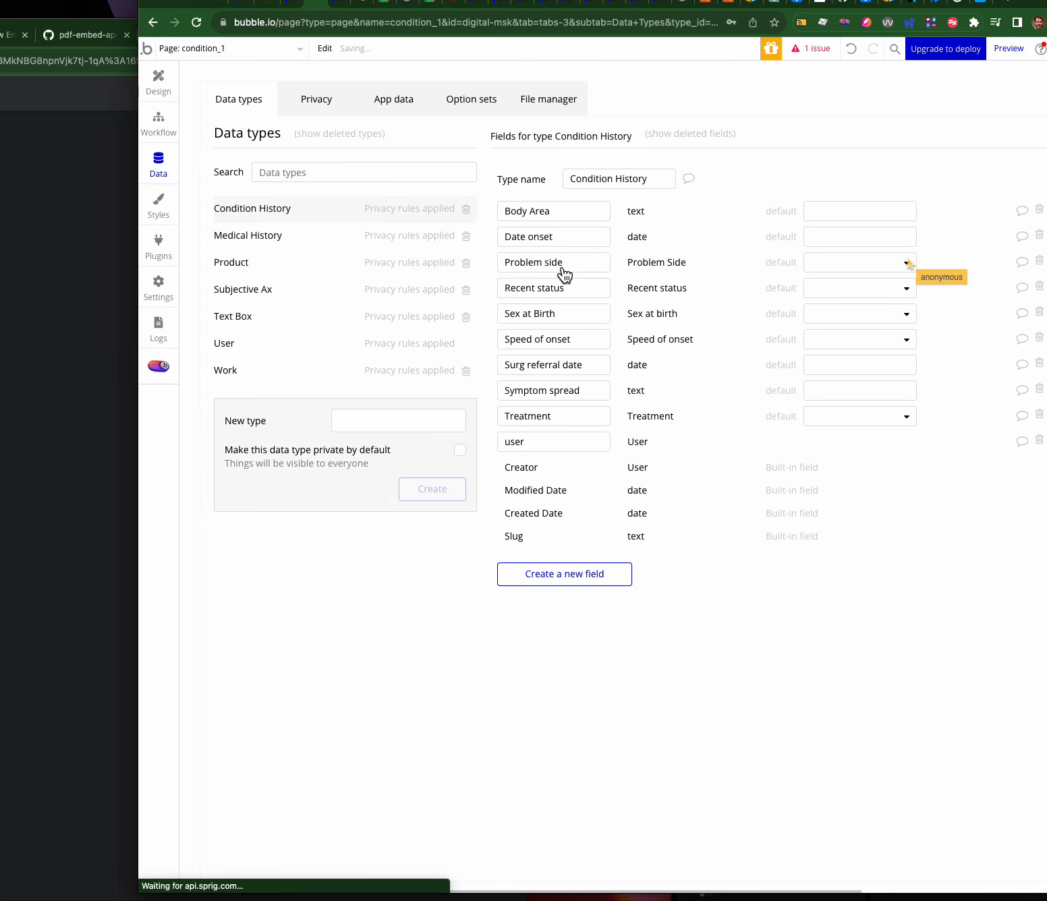
- Check the Problem Side option set and the new field's left/right default choices
{"action": "left_click", "coordinate": [460, 98]}
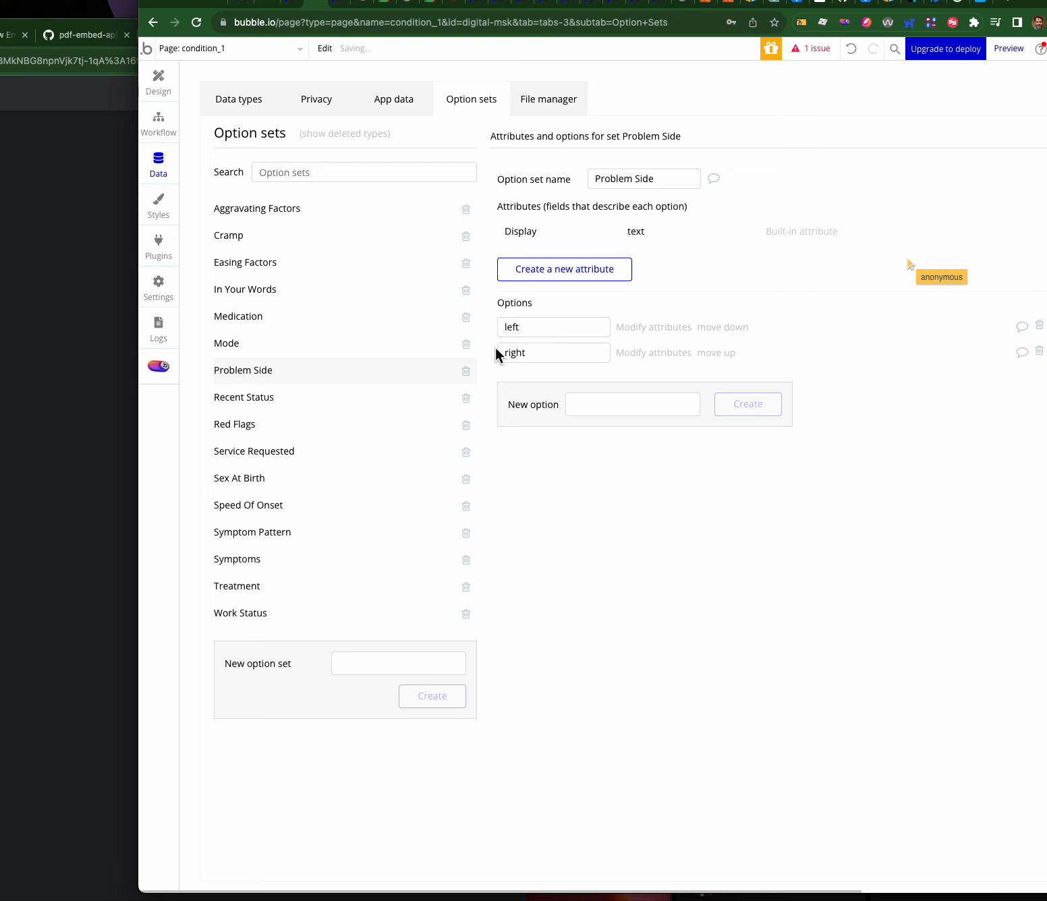
{"action": "left_click", "coordinate": [586, 406]}
{"action": "left_click", "coordinate": [238, 102]}
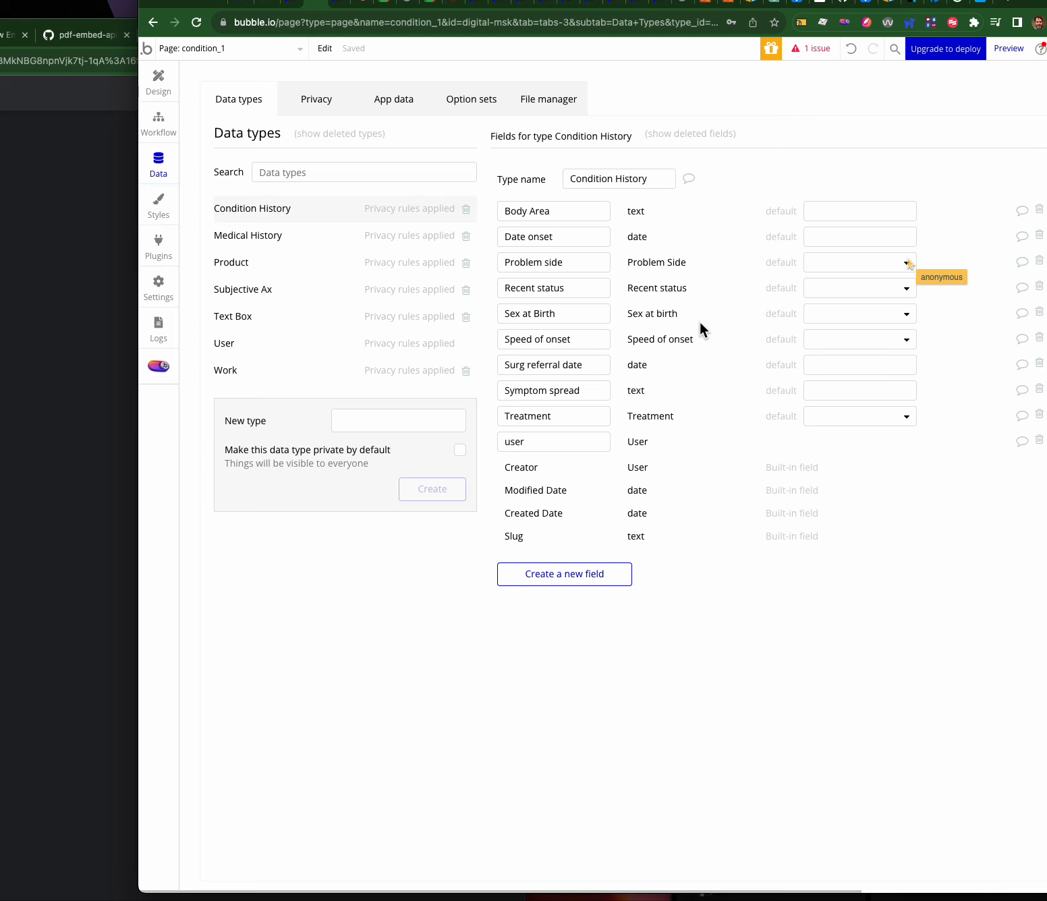
{"action": "left_click", "coordinate": [843, 263]}
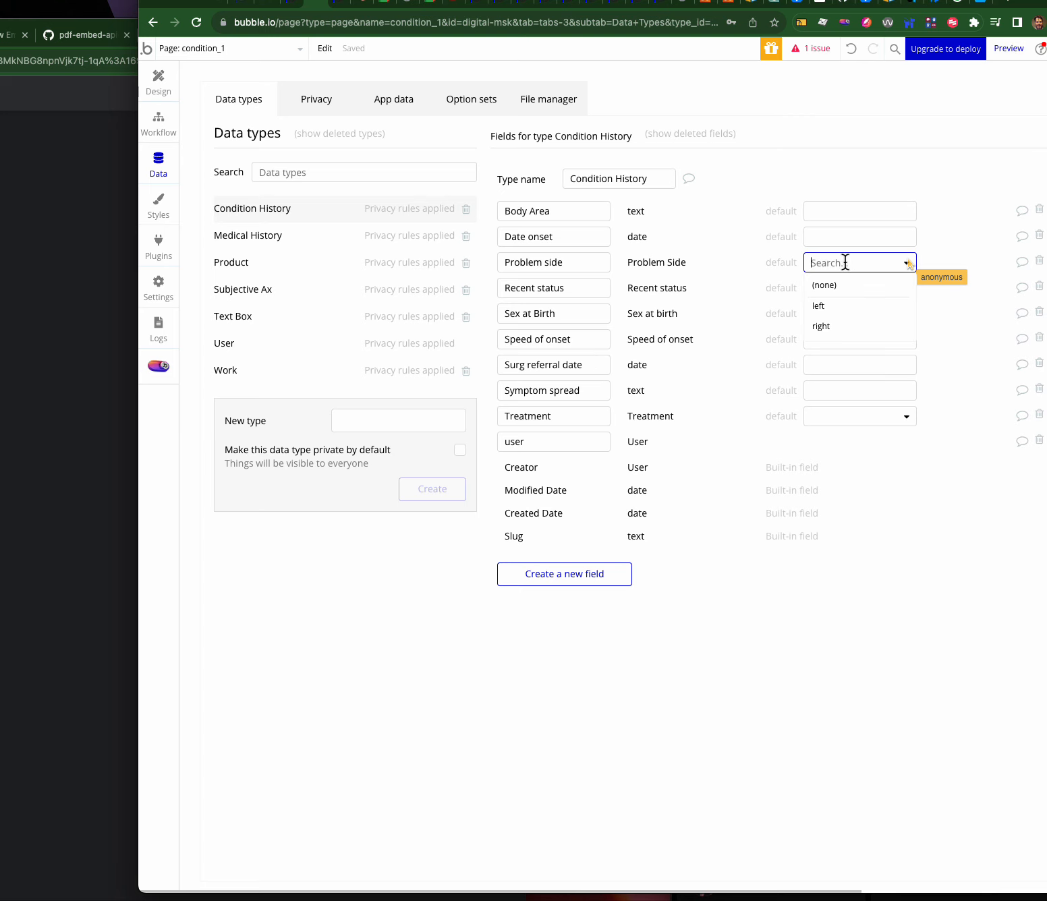
{"action": "left_click", "coordinate": [753, 263]}
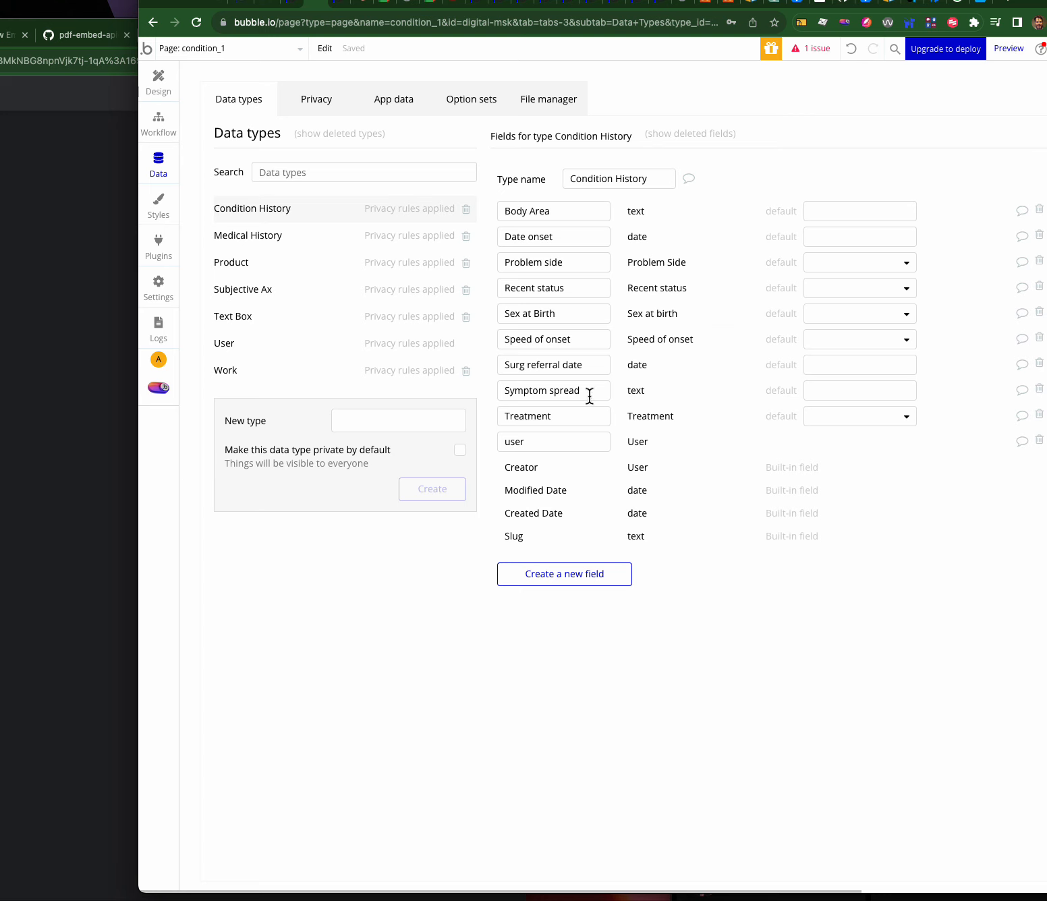
- Rename the text Symptom spread field to 'Symptom spread OLD'
{"action": "left_click_drag", "start_coordinate": [585, 396], "coordinate": [455, 399]}
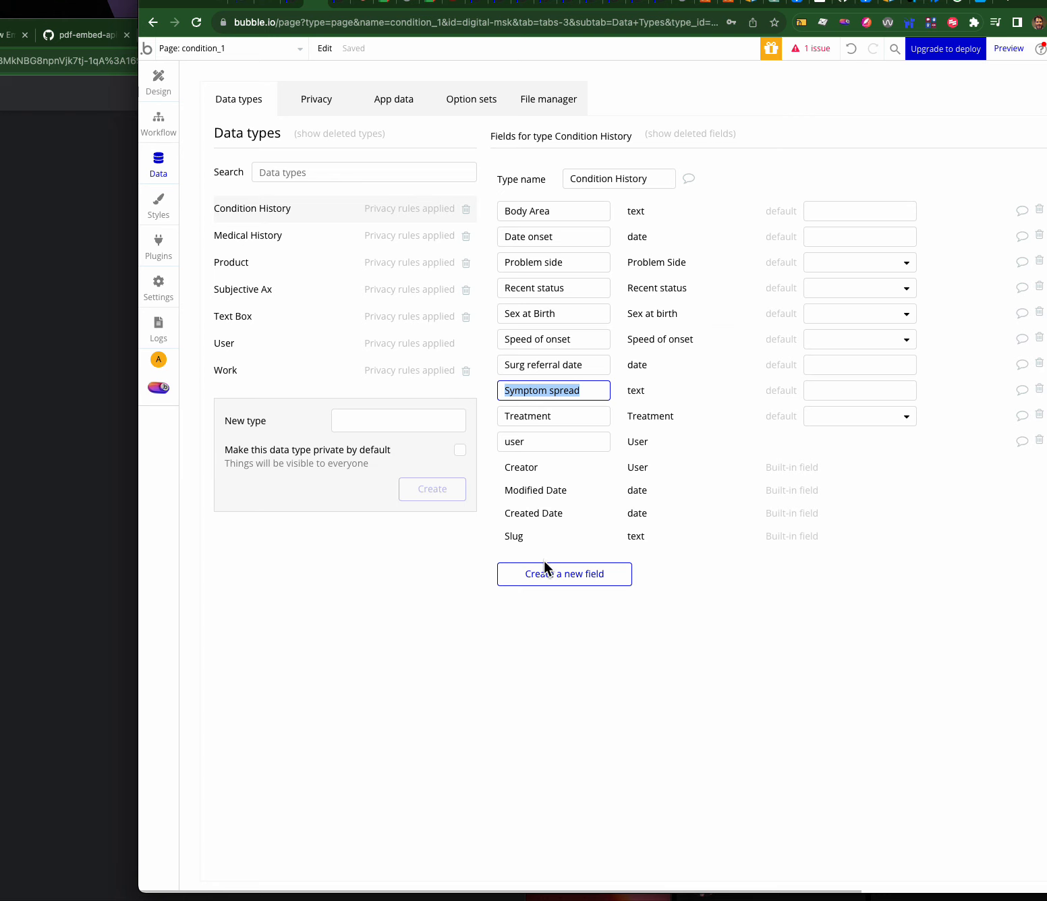
{"action": "left_click", "coordinate": [591, 395]}
{"action": "type", "text": "OLD"}
{"action": "left_click", "coordinate": [563, 574]}
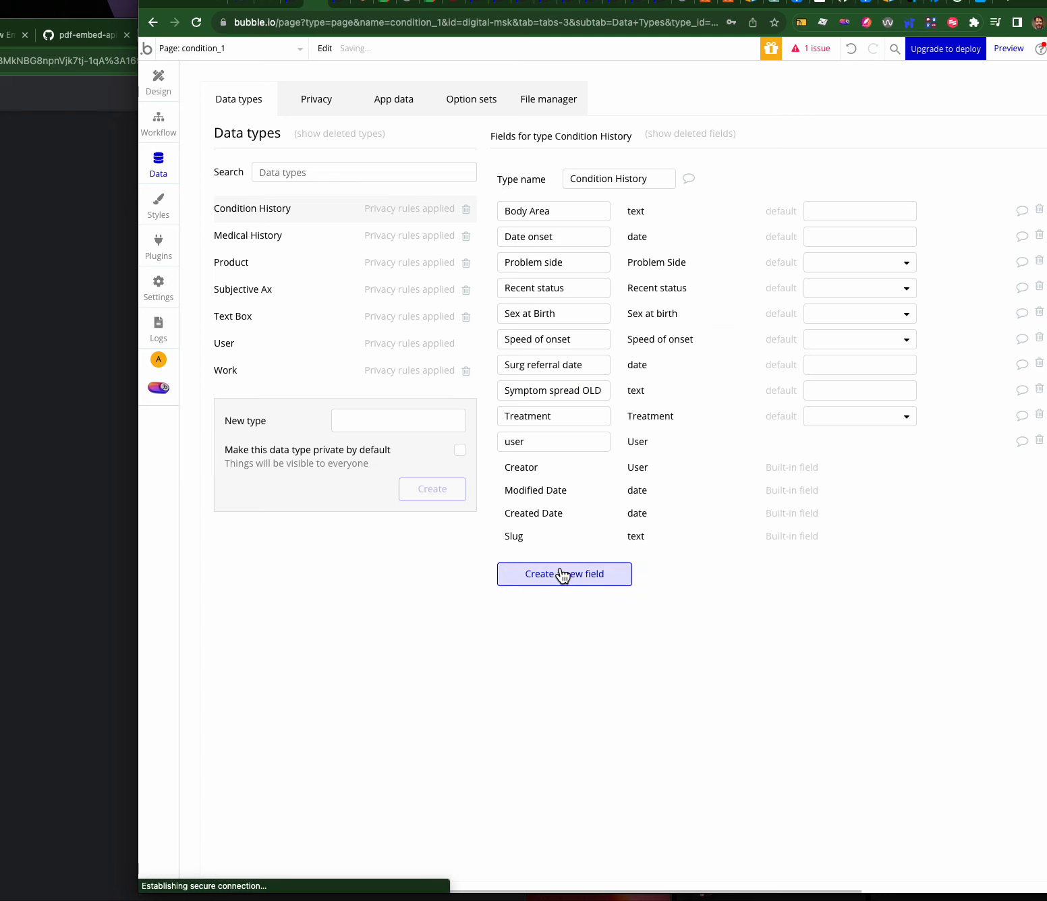
- Add a new yes / no field named 'Symptom spread' to Condition History
{"action": "left_click", "coordinate": [551, 573]}
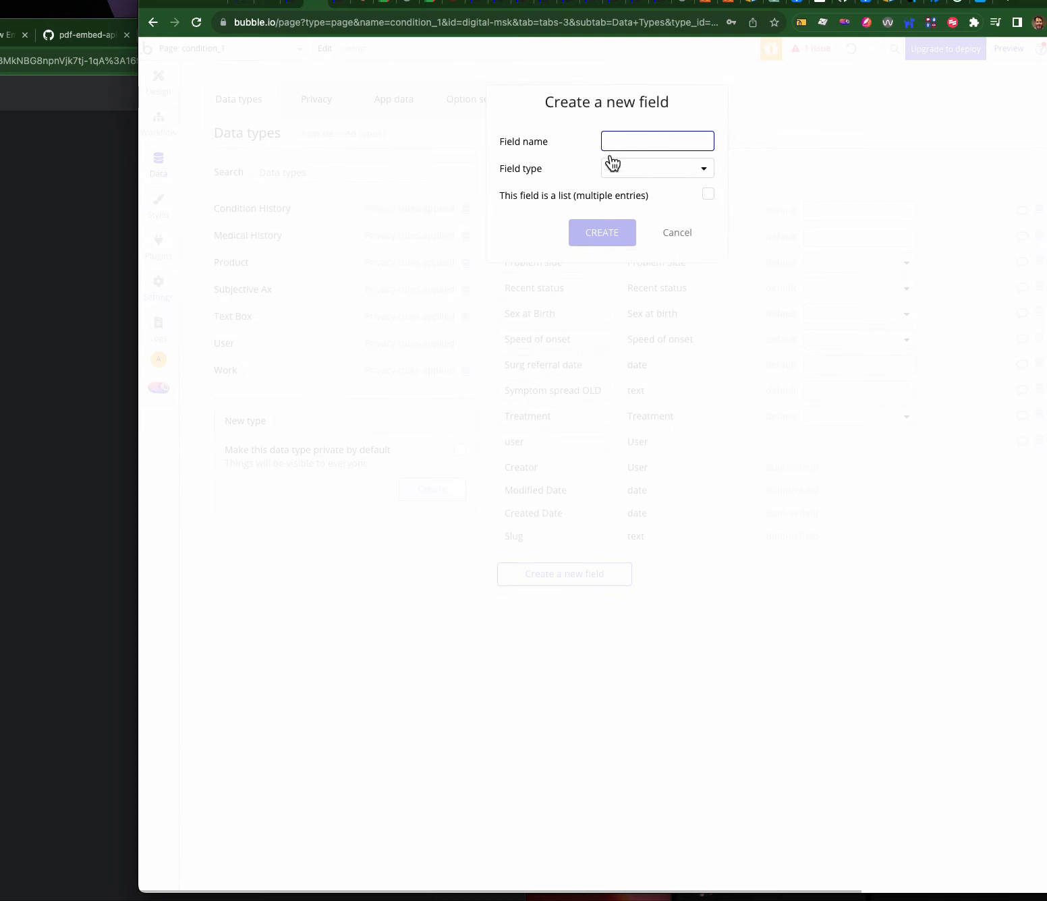
{"action": "type", "text": "Symptom spread"}
{"action": "left_click", "coordinate": [635, 168]}
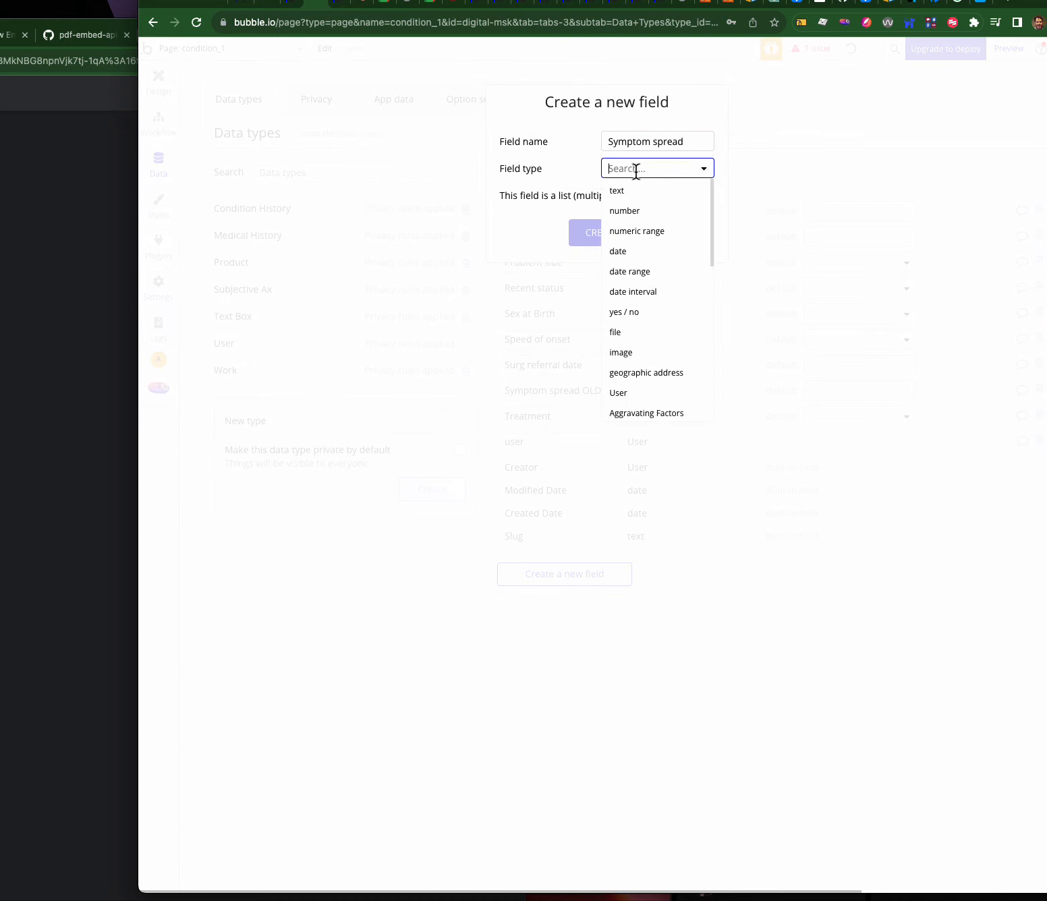
{"action": "left_click", "coordinate": [632, 309]}
{"action": "left_click", "coordinate": [619, 238]}
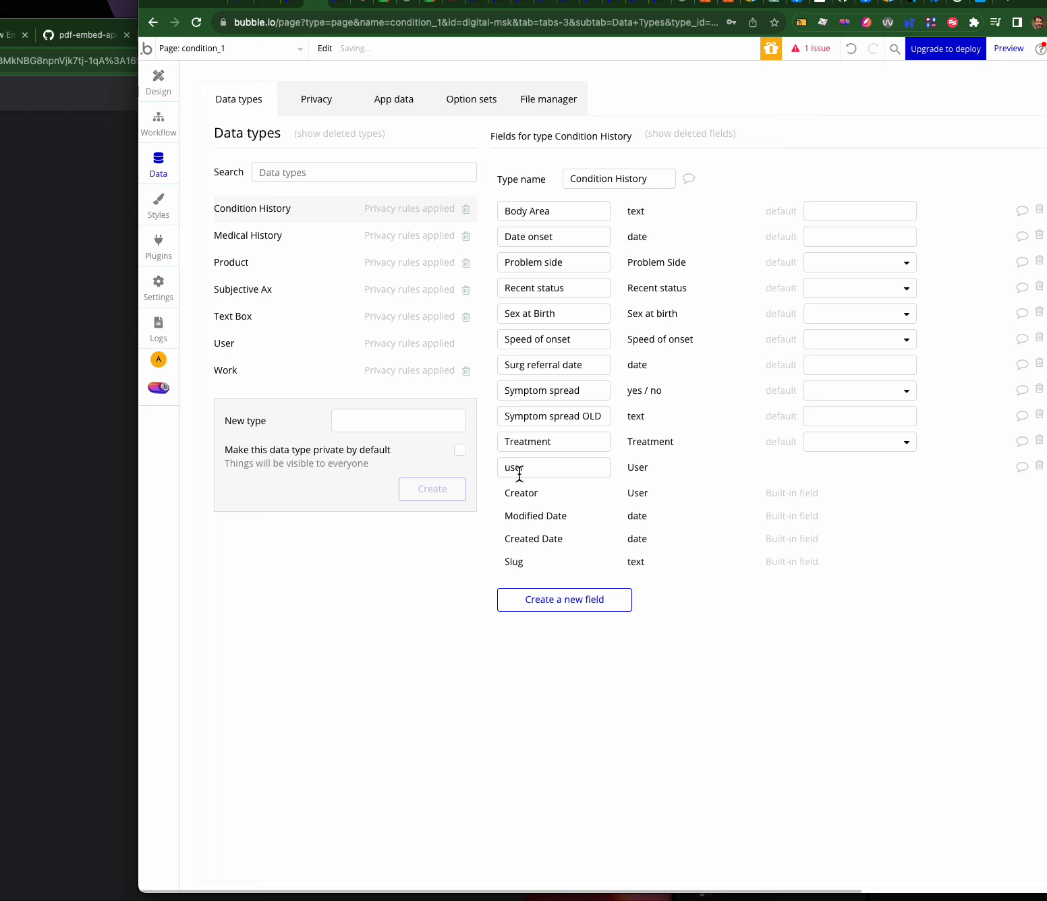
{"action": "left_click", "coordinate": [582, 391]}
{"action": "left_click_drag", "start_coordinate": [582, 391], "coordinate": [528, 391]}
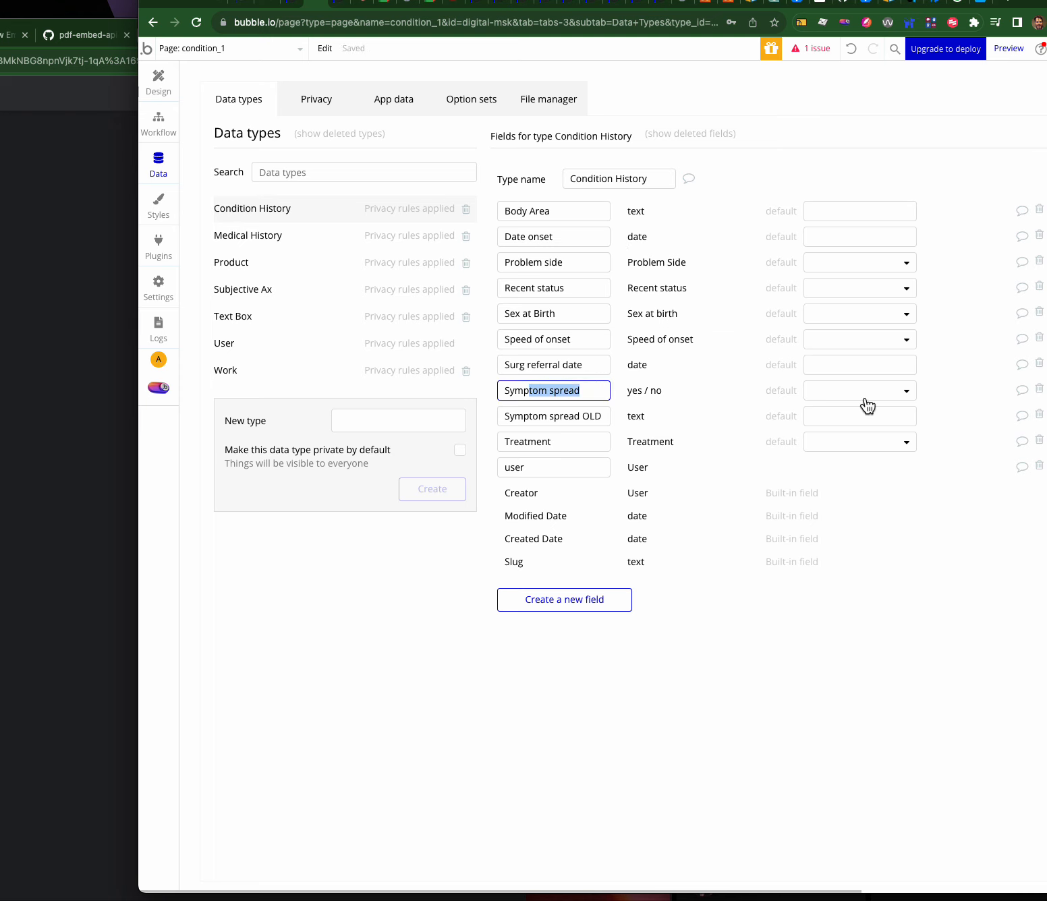
{"action": "mouse_move", "coordinate": [862, 399]}
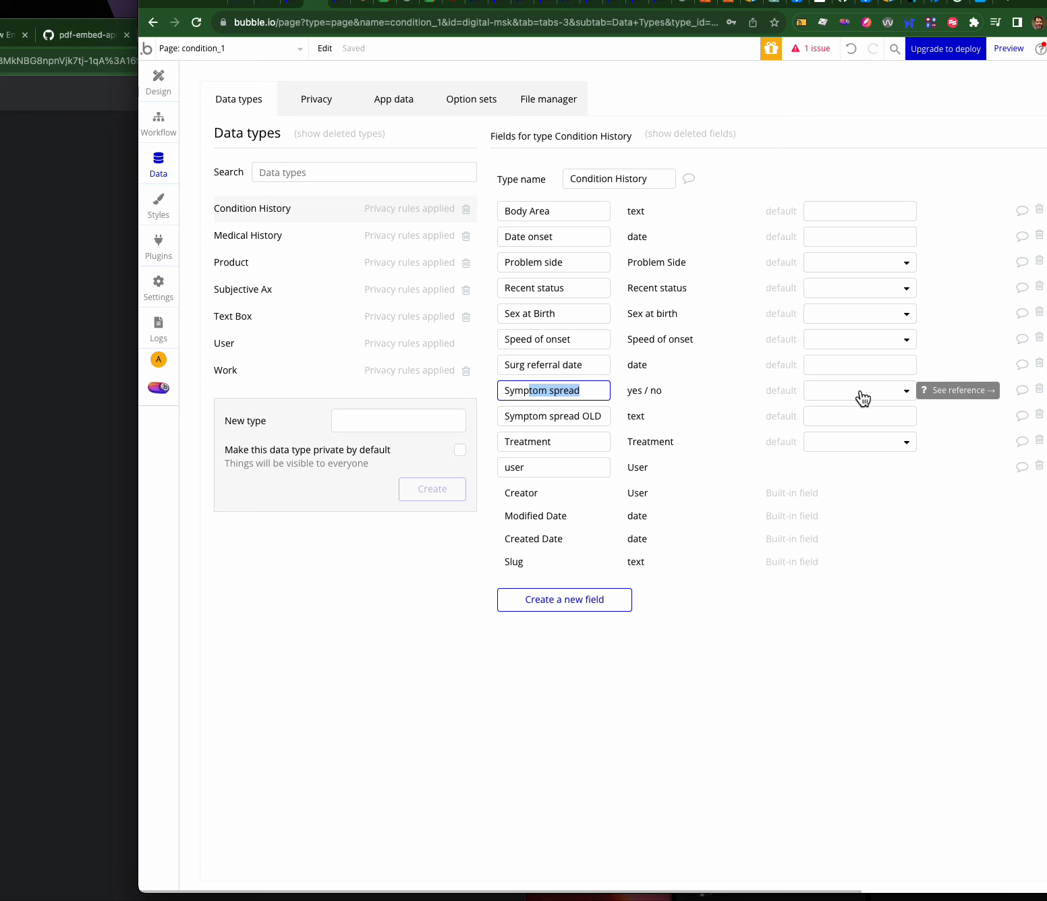
{"action": "left_click", "coordinate": [606, 389]}
{"action": "left_click_drag", "start_coordinate": [575, 390], "coordinate": [458, 392]}
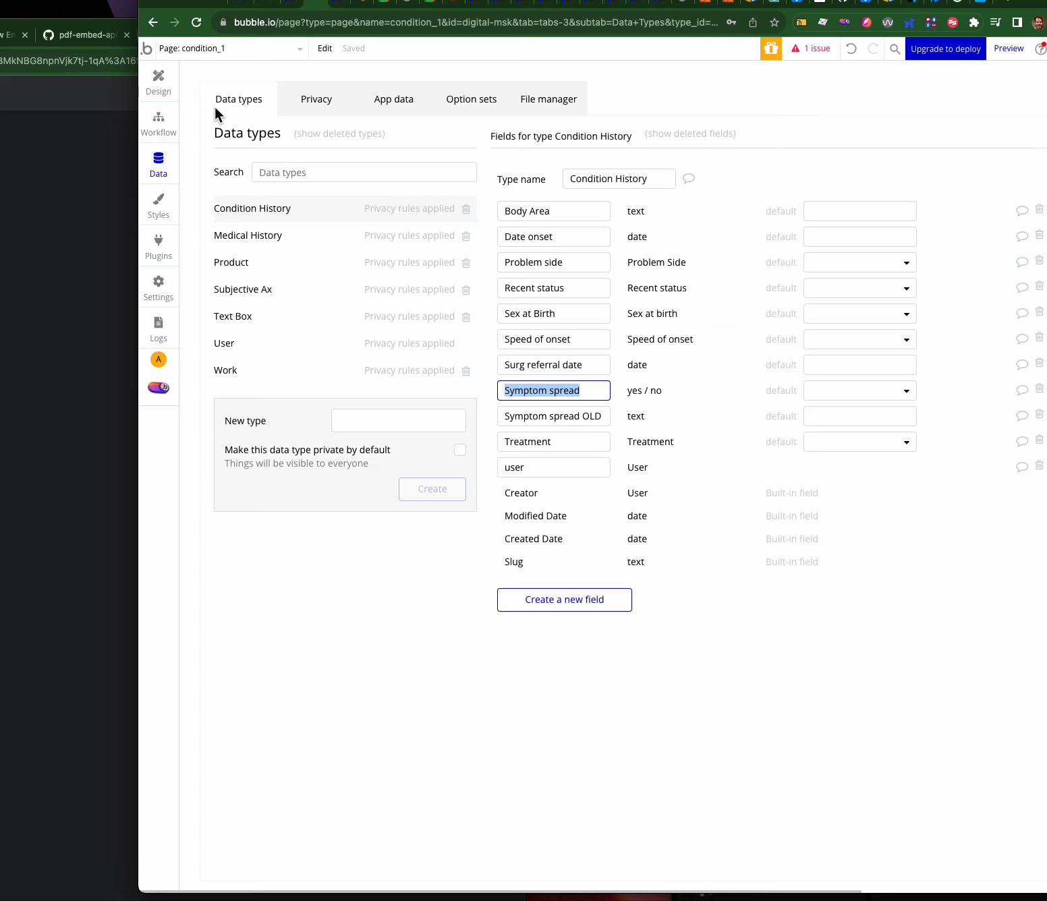
- Return to the condition_1 page design and move the Left button's property editor off the form
{"action": "left_click", "coordinate": [157, 84]}
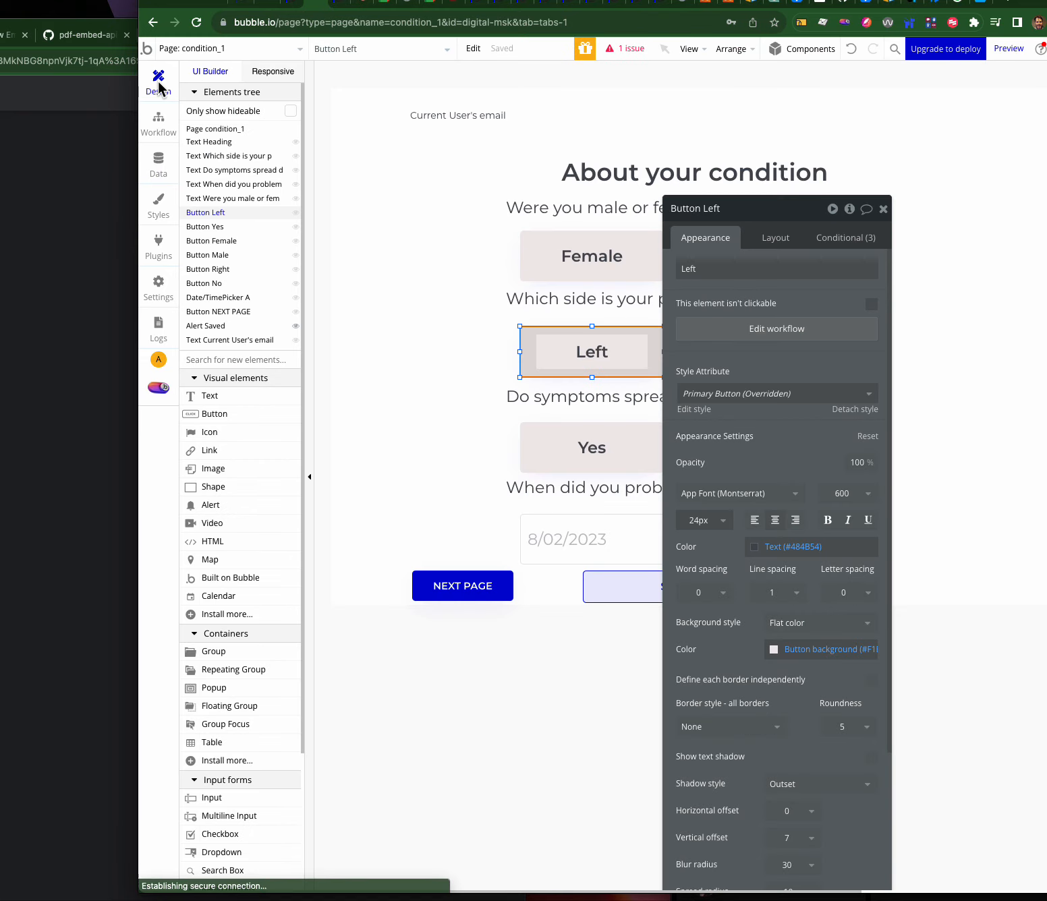
{"action": "left_click_drag", "start_coordinate": [740, 221], "coordinate": [326, 166]}
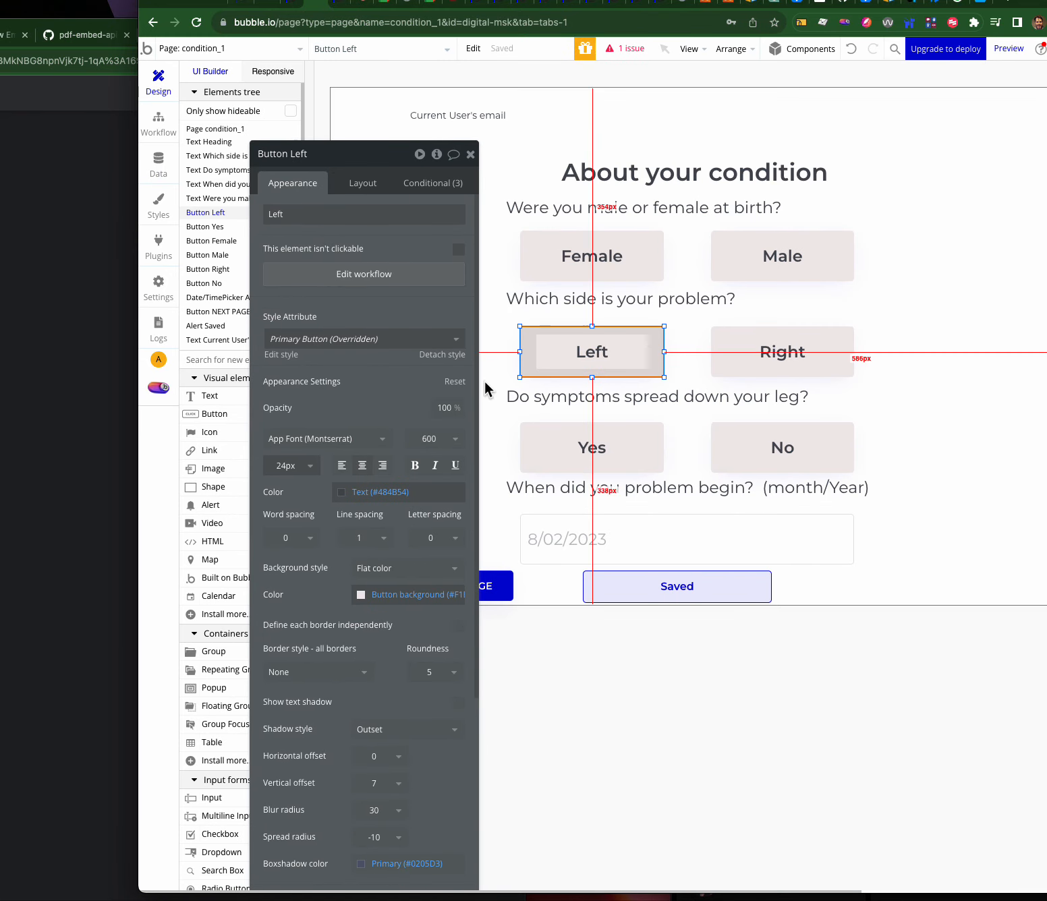
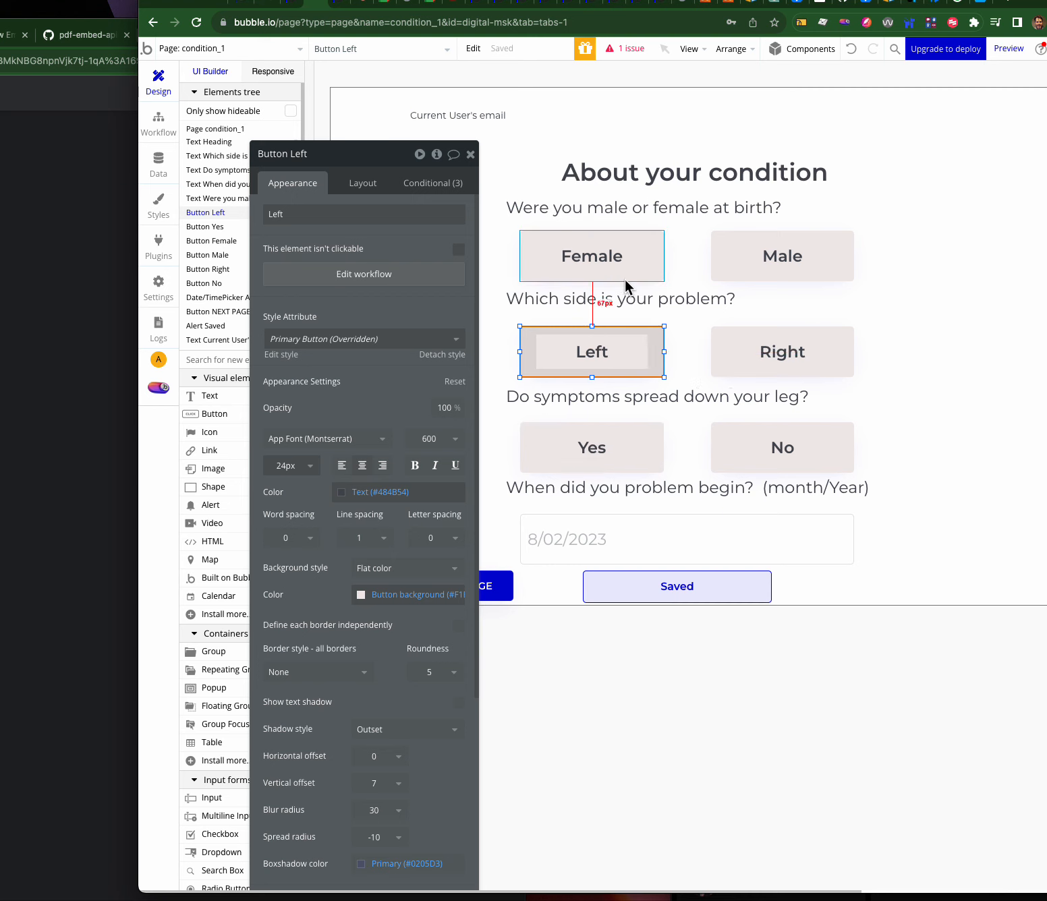
- Inspect the Female, Male, Left, Right, Yes and No buttons and move the property panel aside
{"action": "left_click", "coordinate": [602, 253]}
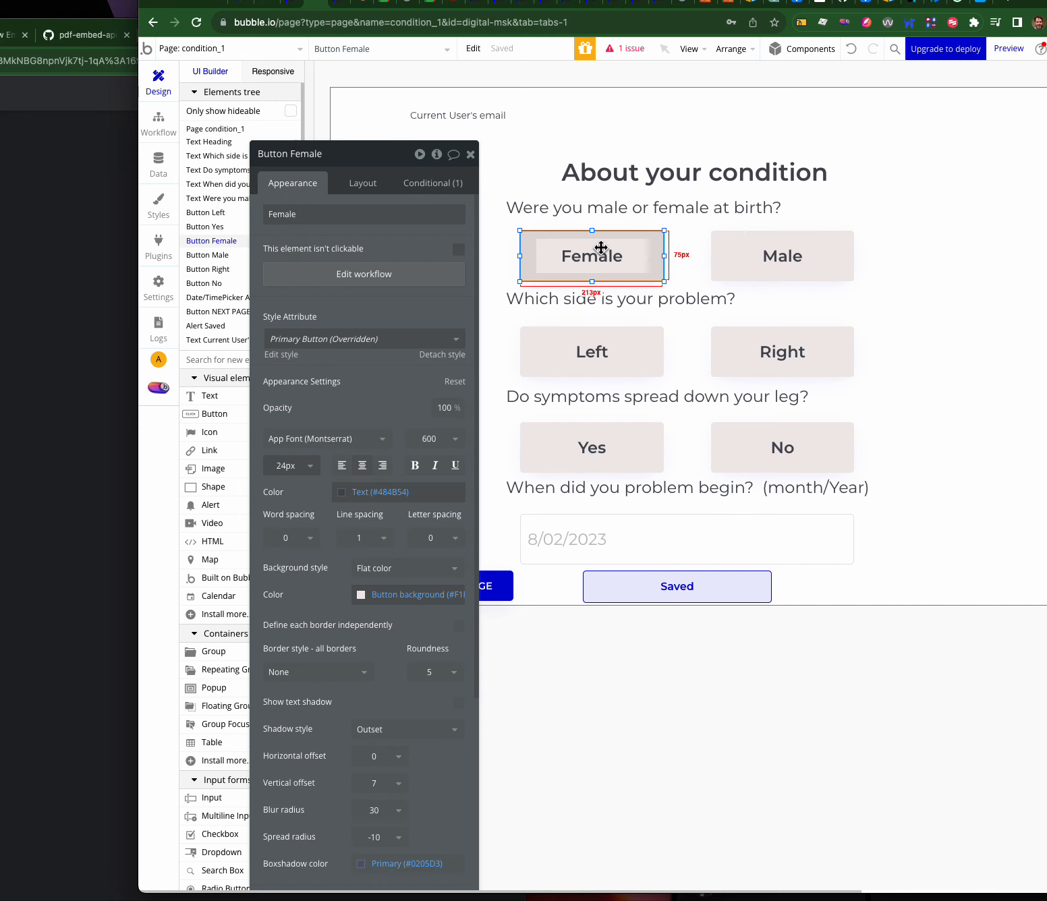
{"action": "left_click", "coordinate": [750, 246]}
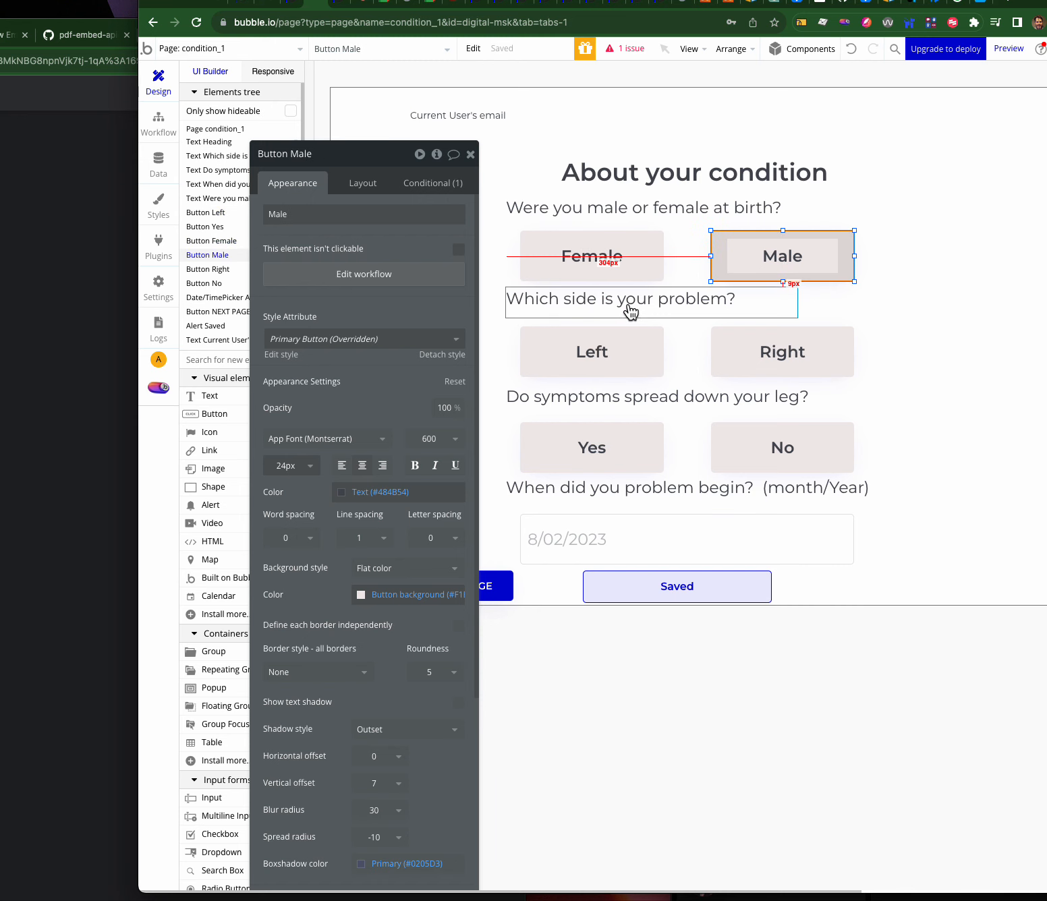
{"action": "left_click", "coordinate": [606, 338]}
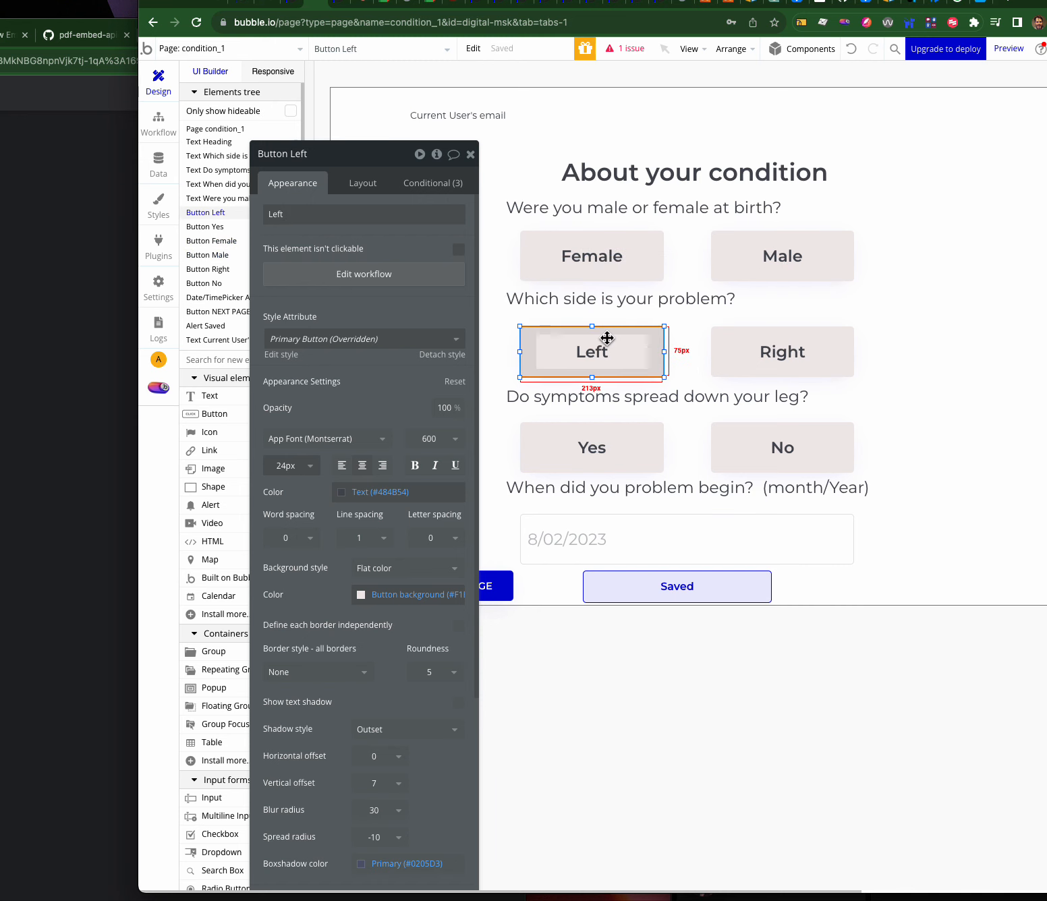
{"action": "left_click", "coordinate": [777, 354]}
{"action": "left_click", "coordinate": [602, 450]}
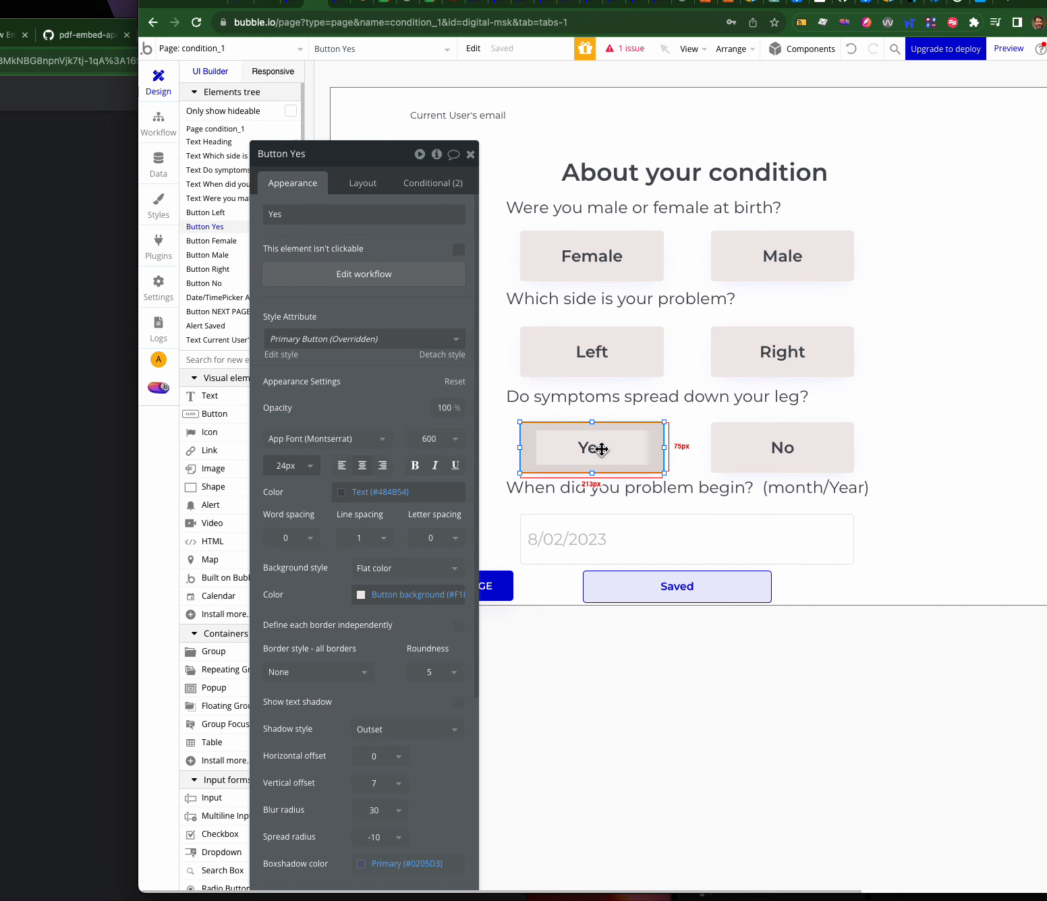
{"action": "left_click", "coordinate": [729, 448]}
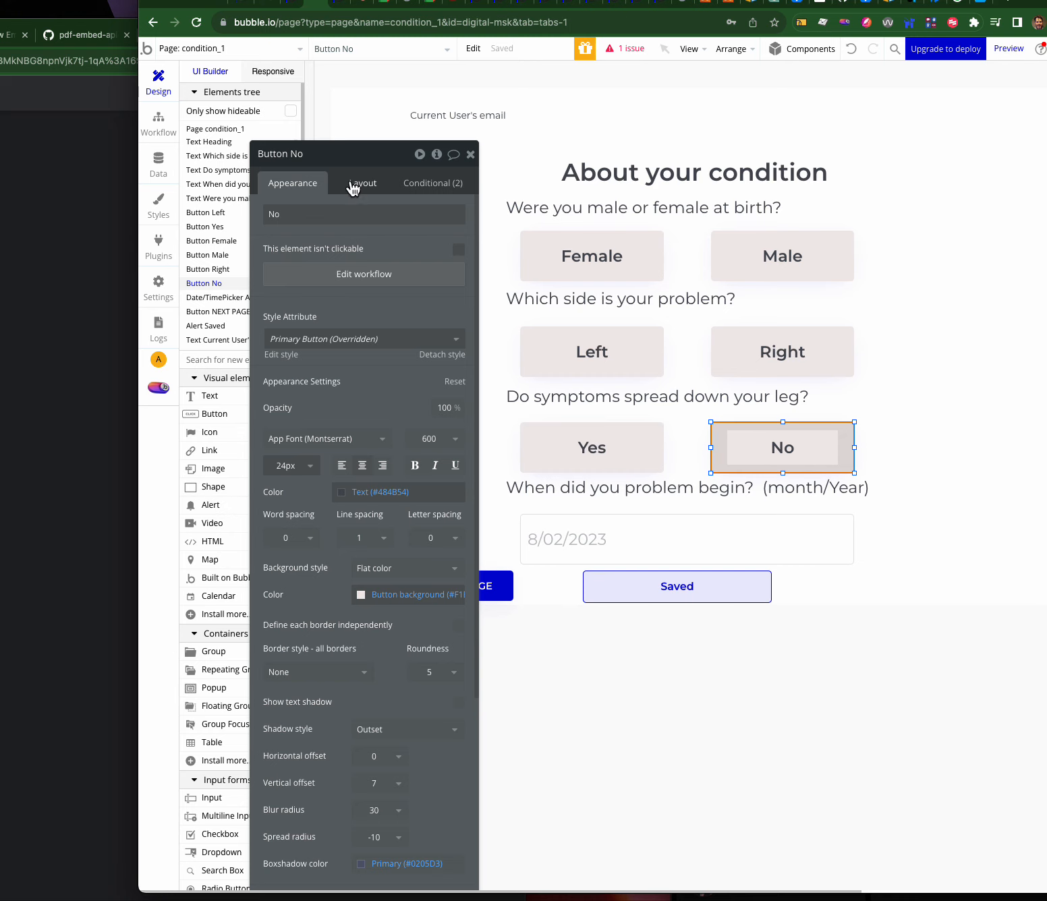
{"action": "left_click_drag", "start_coordinate": [346, 156], "coordinate": [565, 128]}
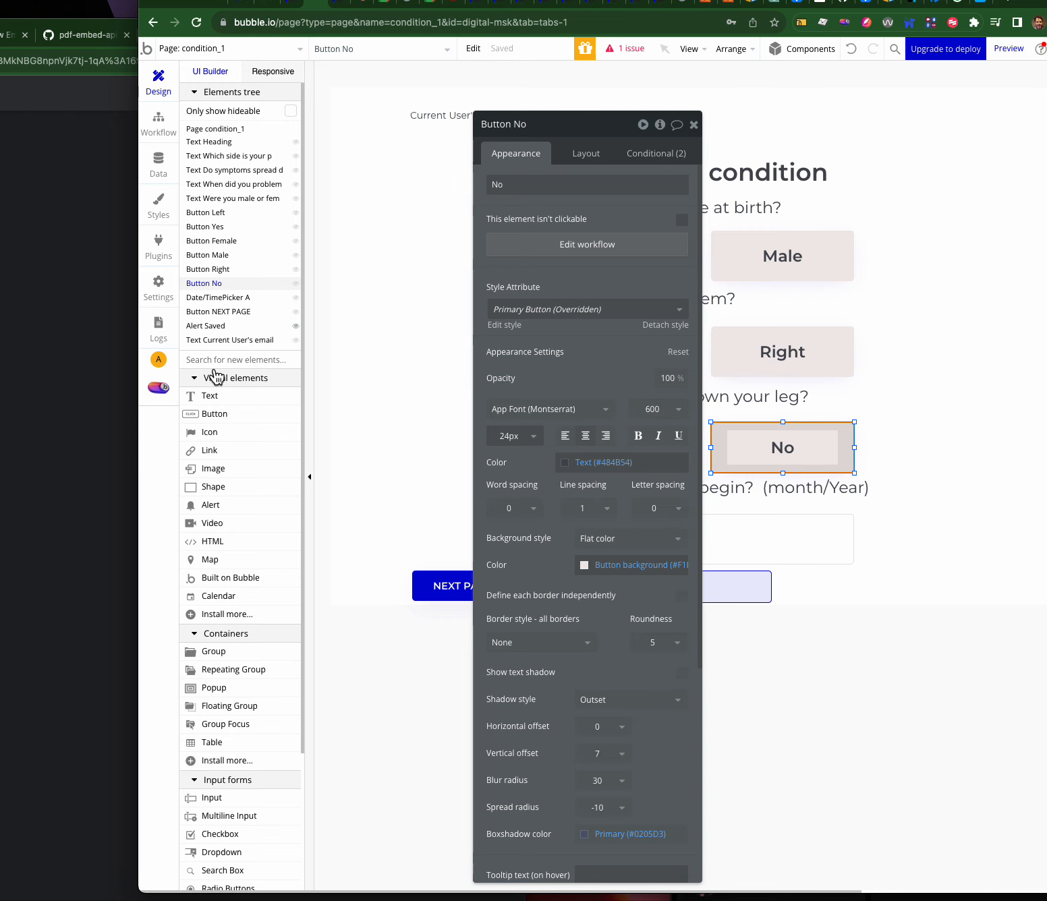
- Search the plugin catalogue for 'togg' to review toggle plugins, then close it
{"action": "left_click", "coordinate": [225, 614]}
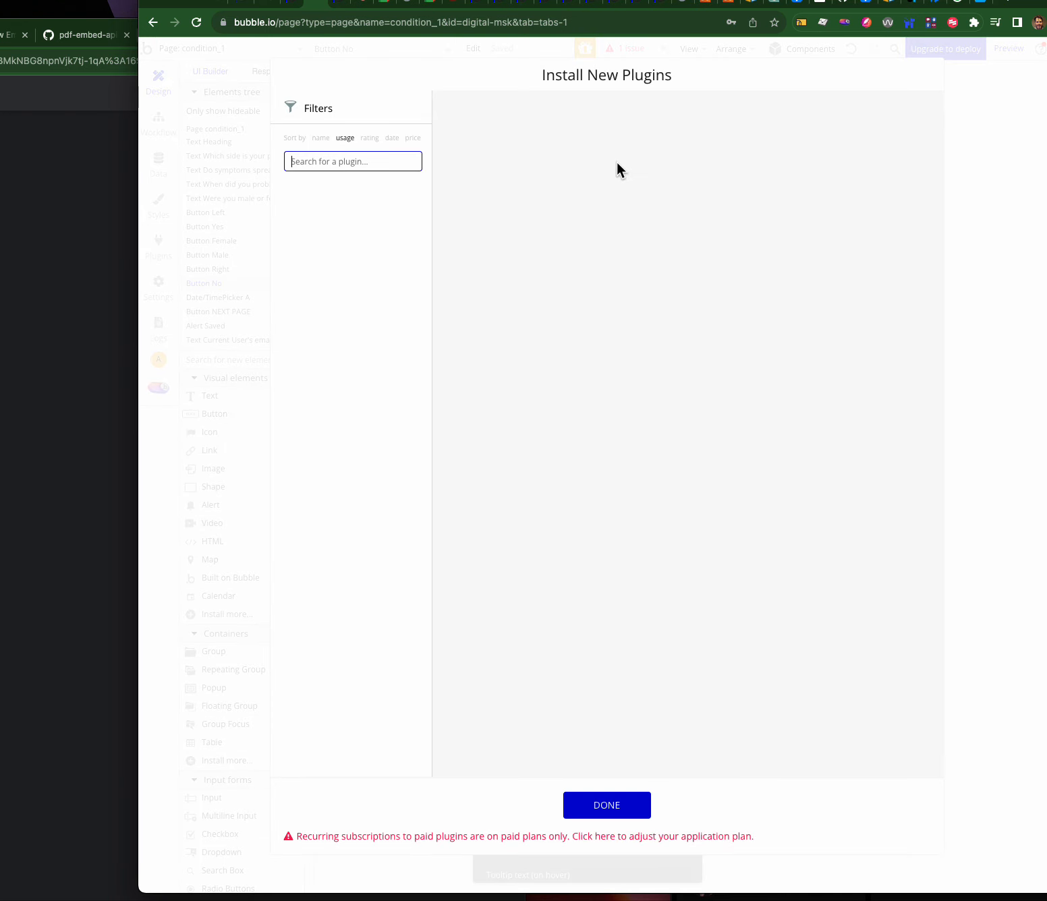
{"action": "type", "text": "togg"}
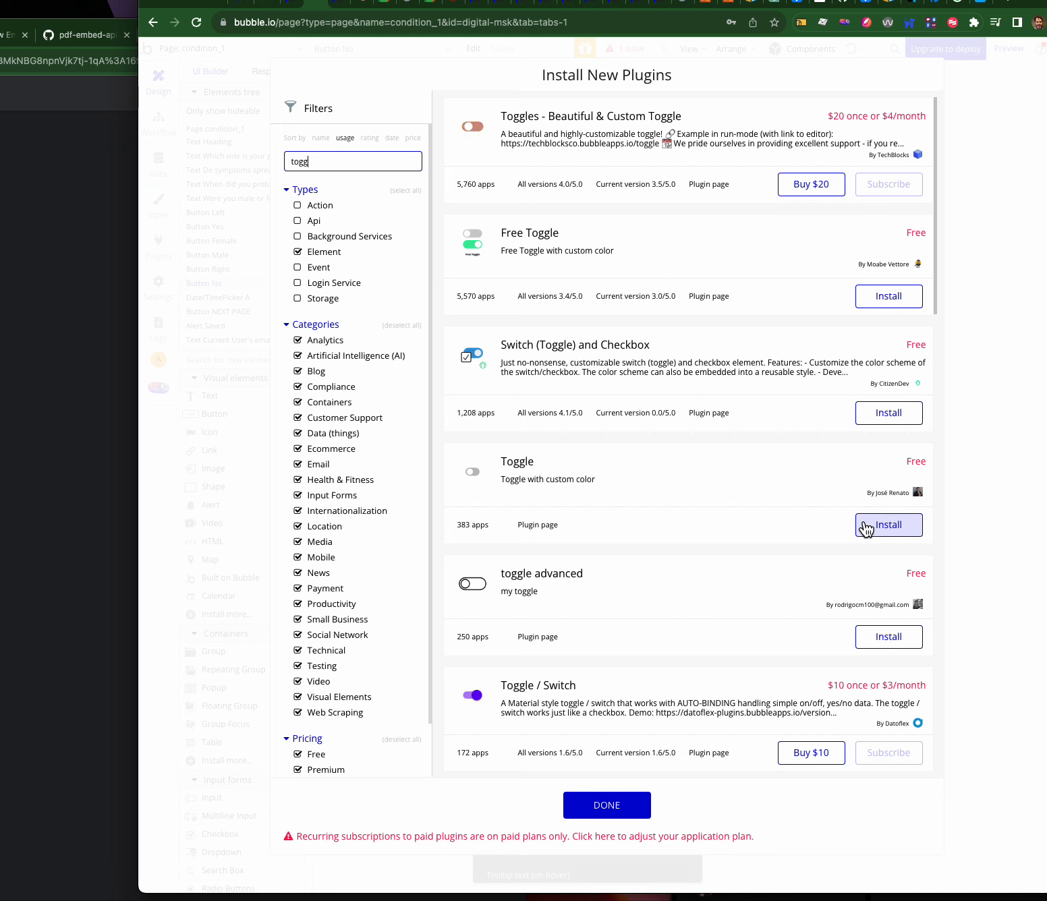
{"action": "left_click", "coordinate": [605, 803]}
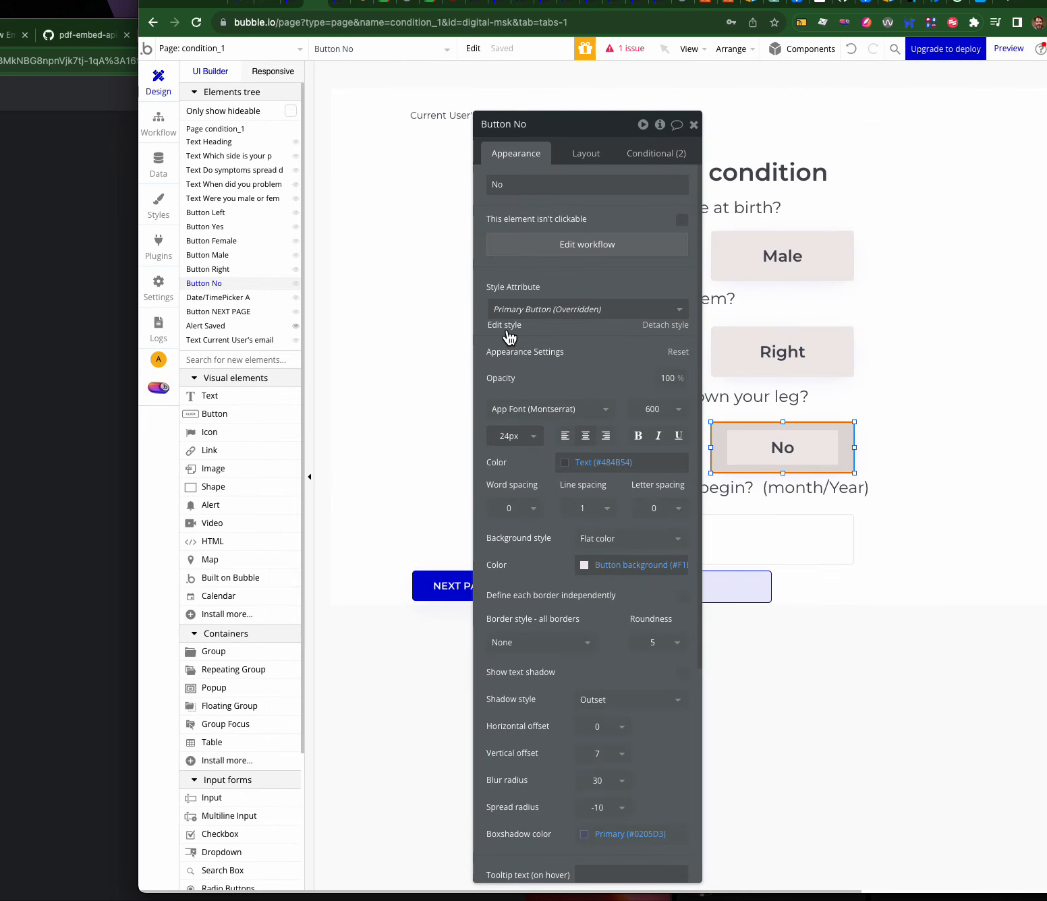
- Select the Left button on the condition_1 form and open its click workflow
{"action": "left_click_drag", "start_coordinate": [558, 129], "coordinate": [278, 117]}
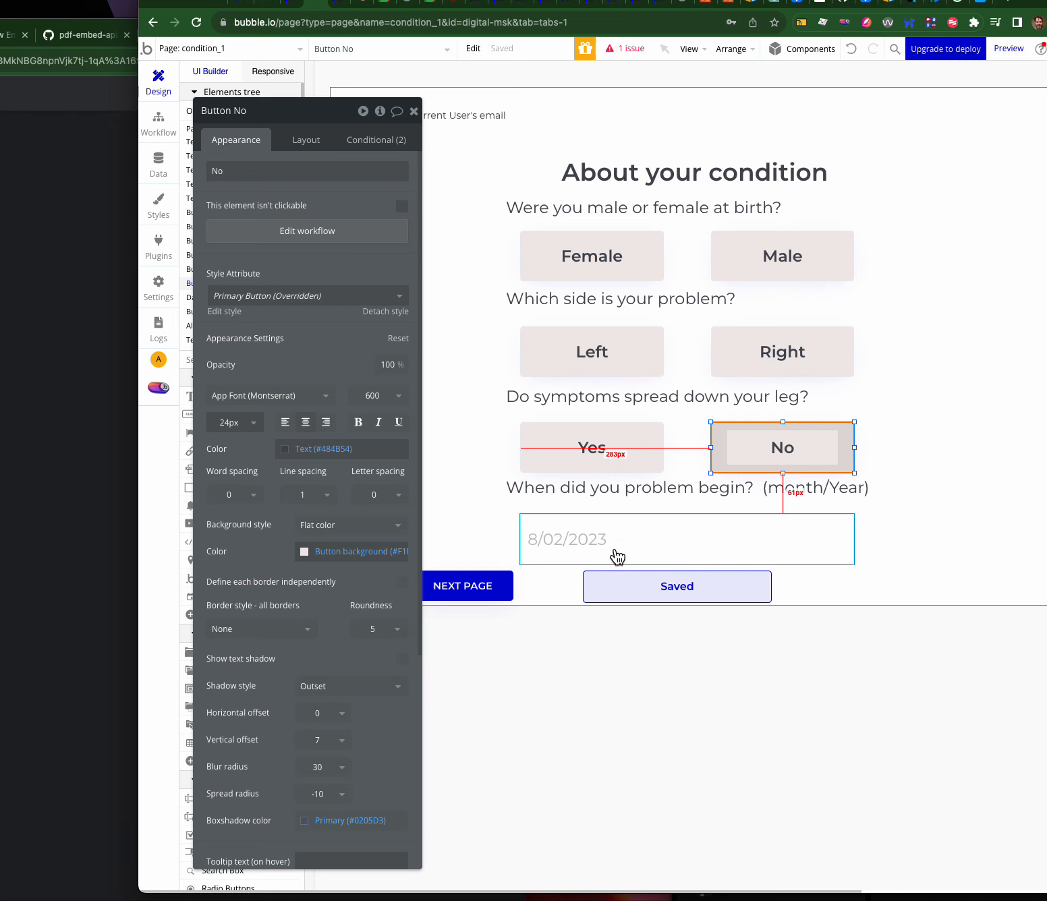
{"action": "left_click", "coordinate": [638, 350]}
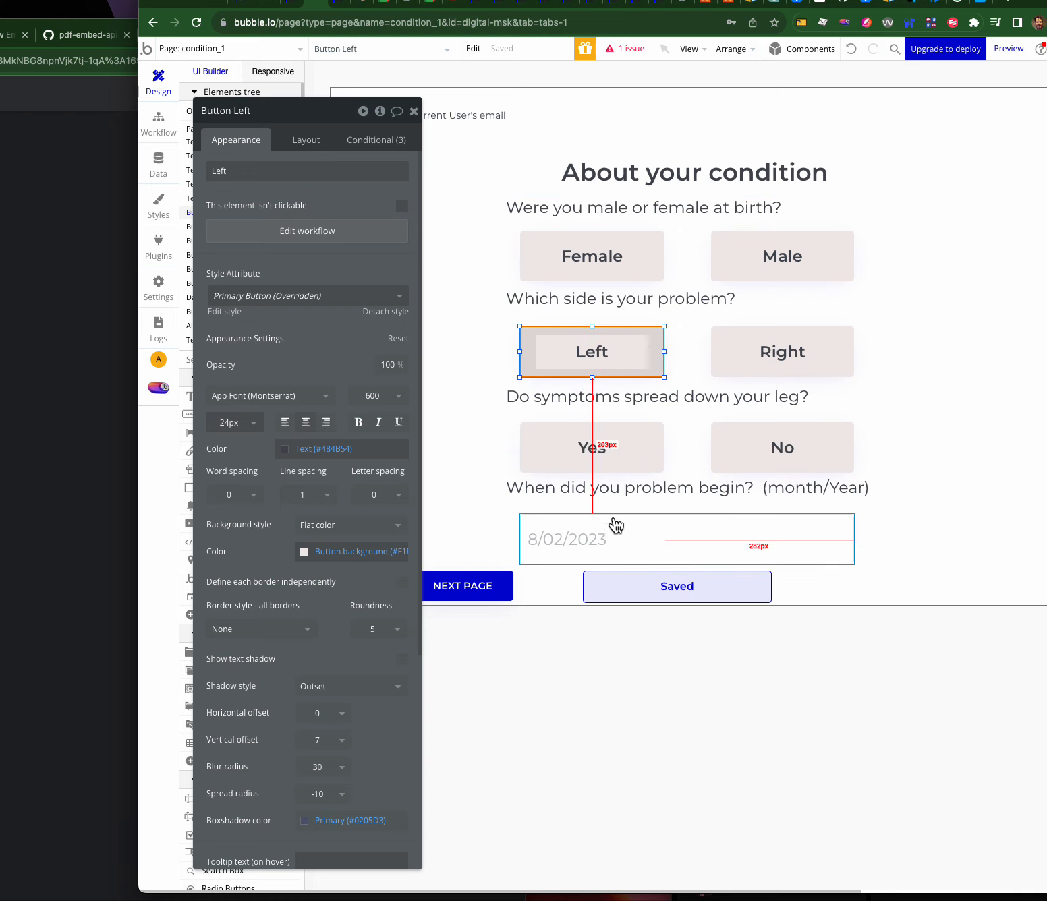
{"action": "left_click", "coordinate": [596, 550]}
{"action": "left_click", "coordinate": [615, 343]}
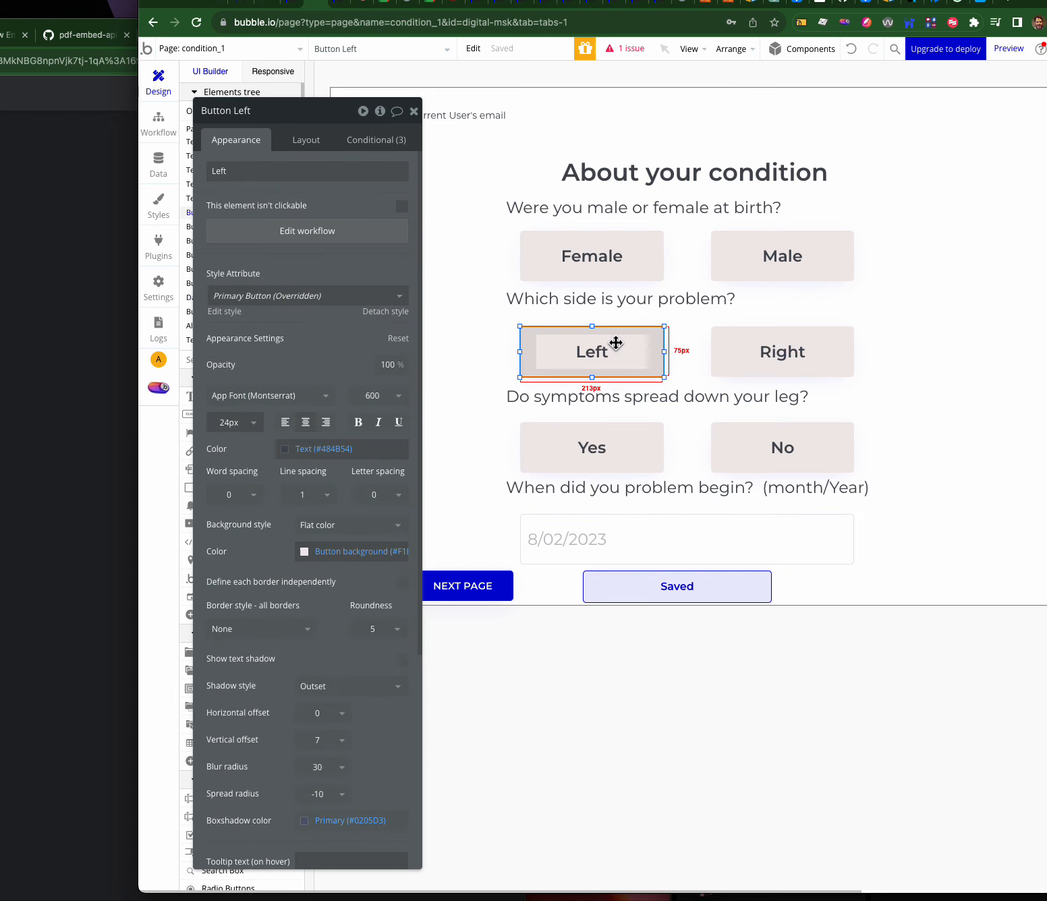
{"action": "left_click", "coordinate": [303, 234]}
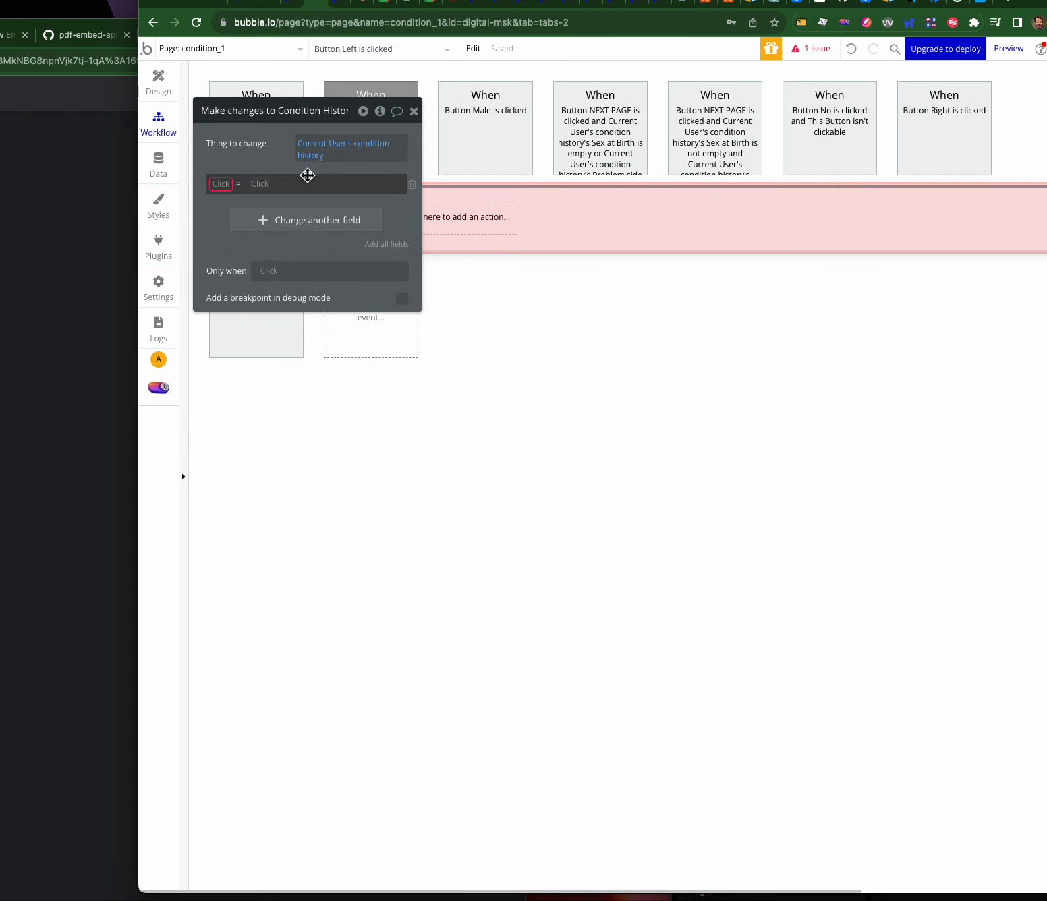
- Make the Left button's Condition History action set Problem side to left, then copy the step
{"action": "left_click_drag", "start_coordinate": [282, 120], "coordinate": [599, 310]}
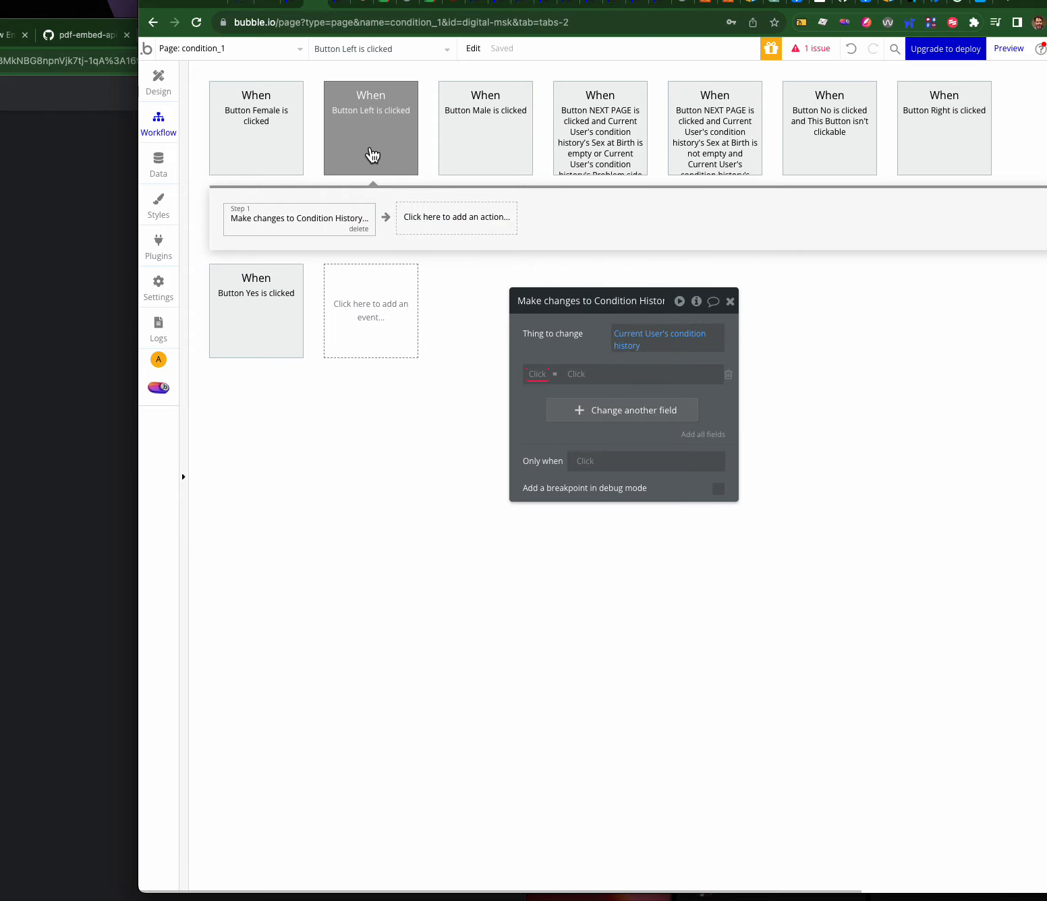
{"action": "left_click", "coordinate": [537, 372]}
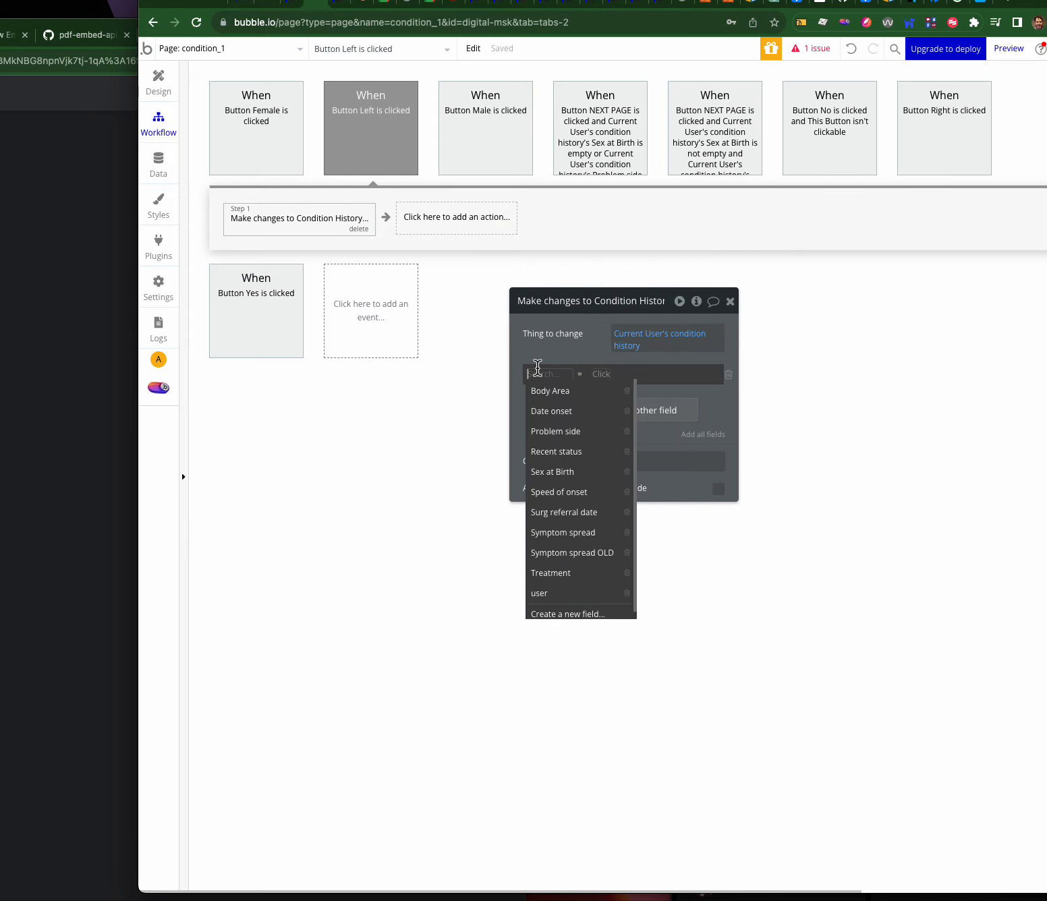
{"action": "left_click", "coordinate": [555, 431]}
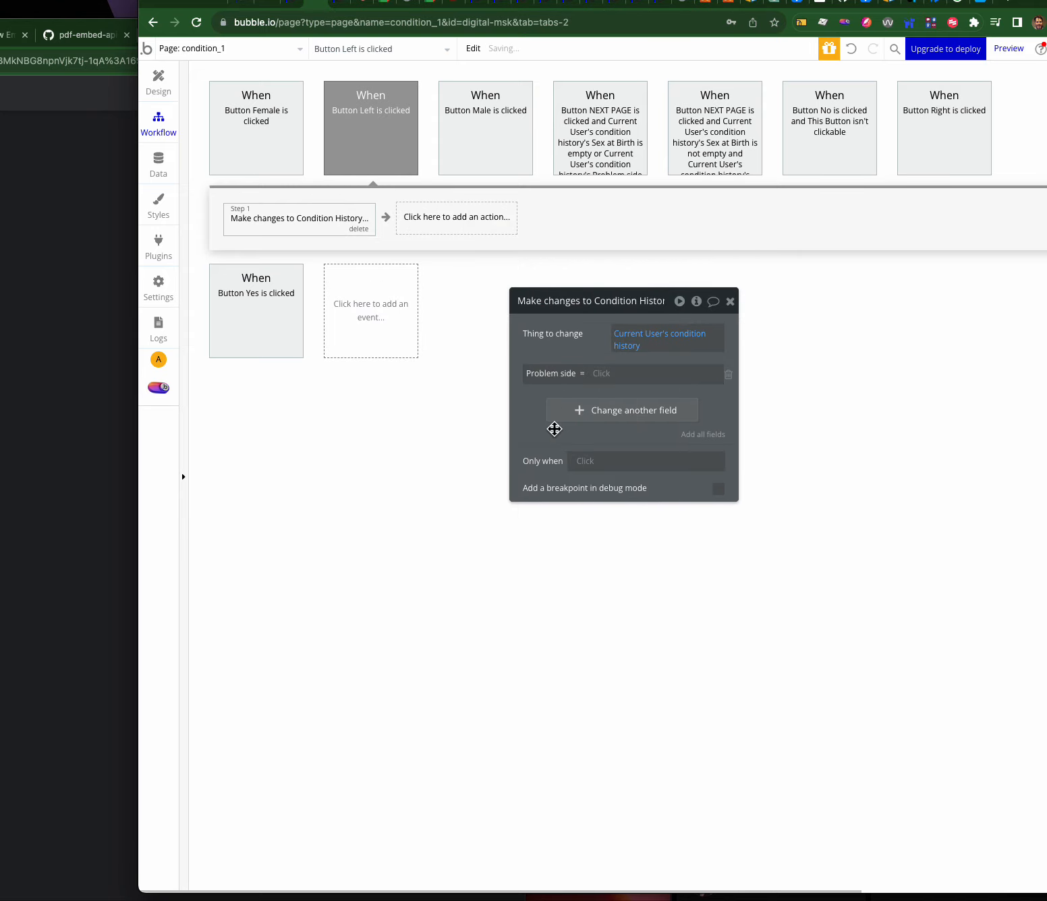
{"action": "left_click", "coordinate": [604, 378]}
{"action": "left_click", "coordinate": [613, 420]}
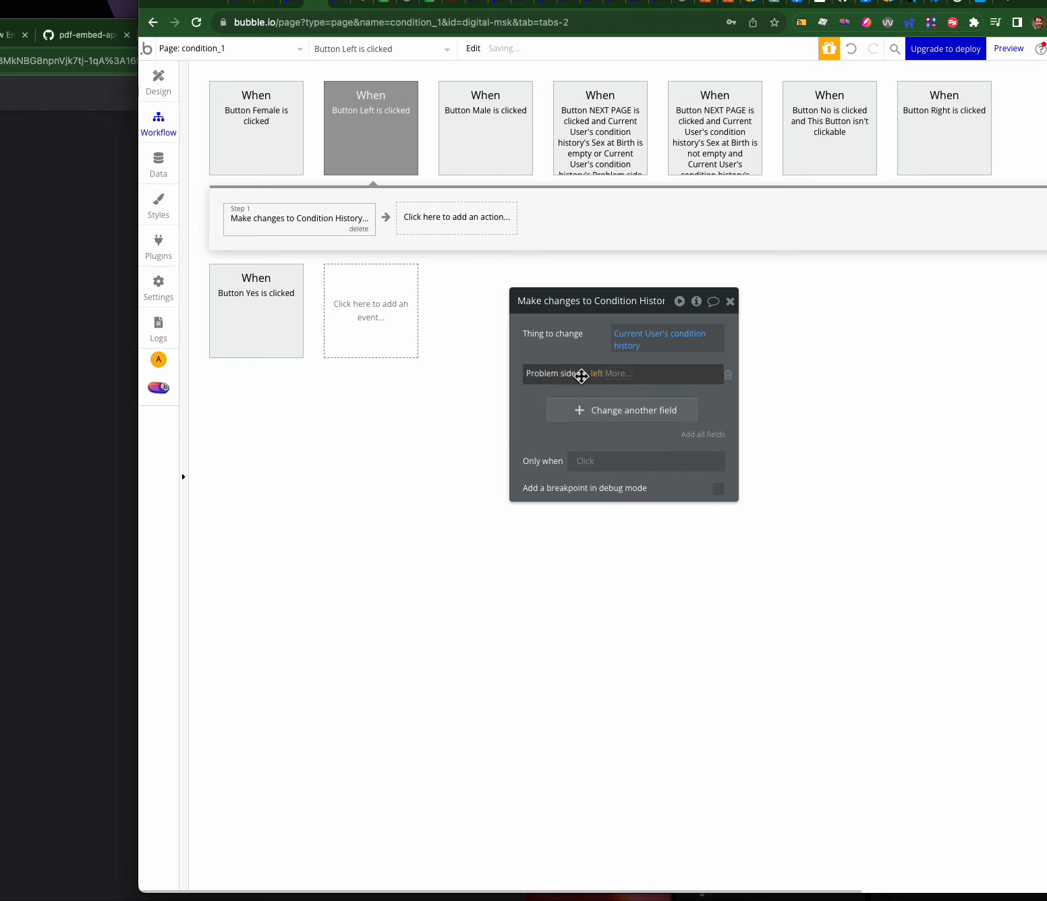
{"action": "right_click", "coordinate": [312, 212]}
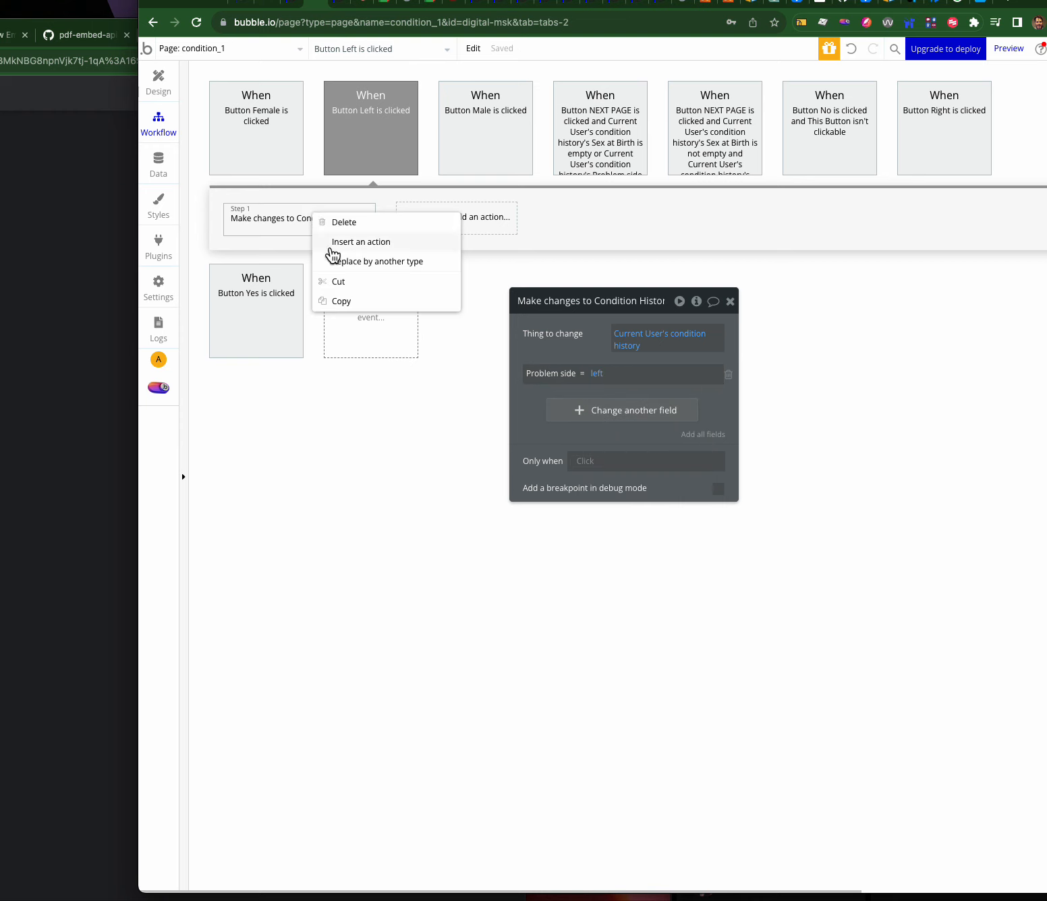
- Paste the action into the Right button's workflow with Problem side set to right
{"action": "left_click", "coordinate": [158, 80]}
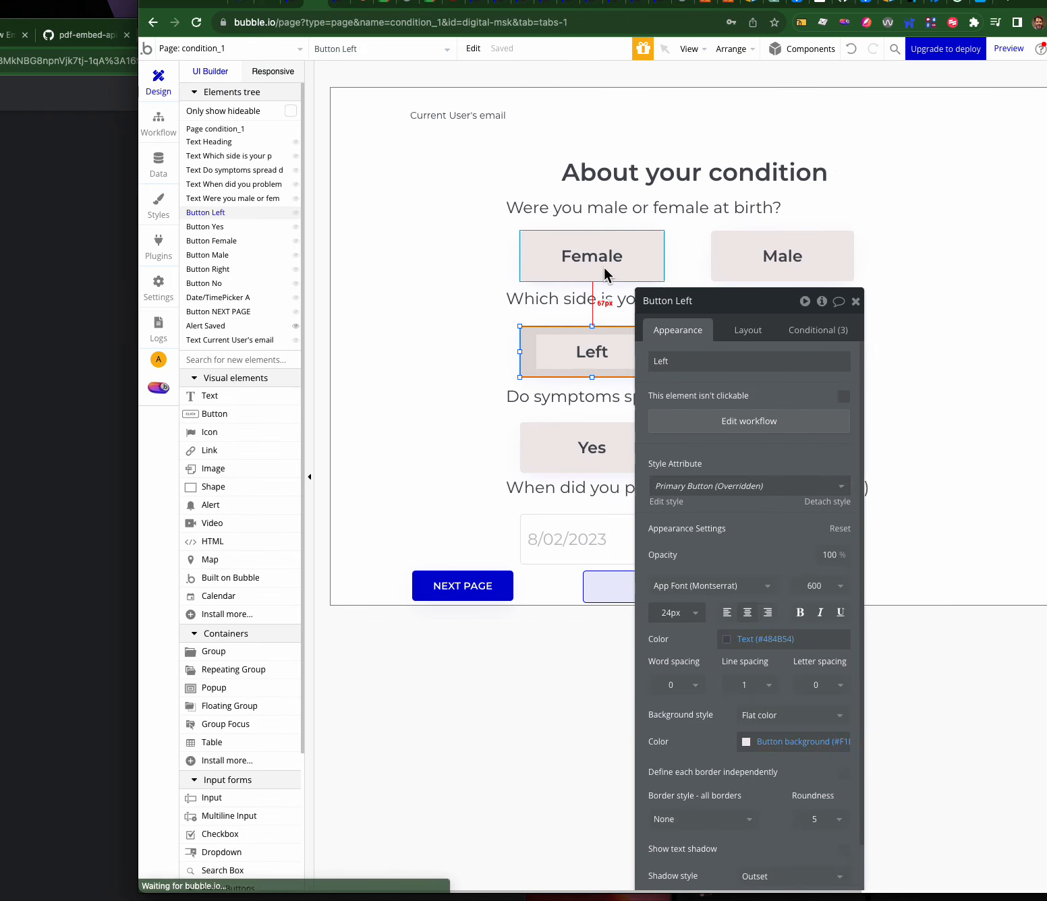
{"action": "left_click_drag", "start_coordinate": [735, 302], "coordinate": [451, 261]}
{"action": "left_click", "coordinate": [771, 361]}
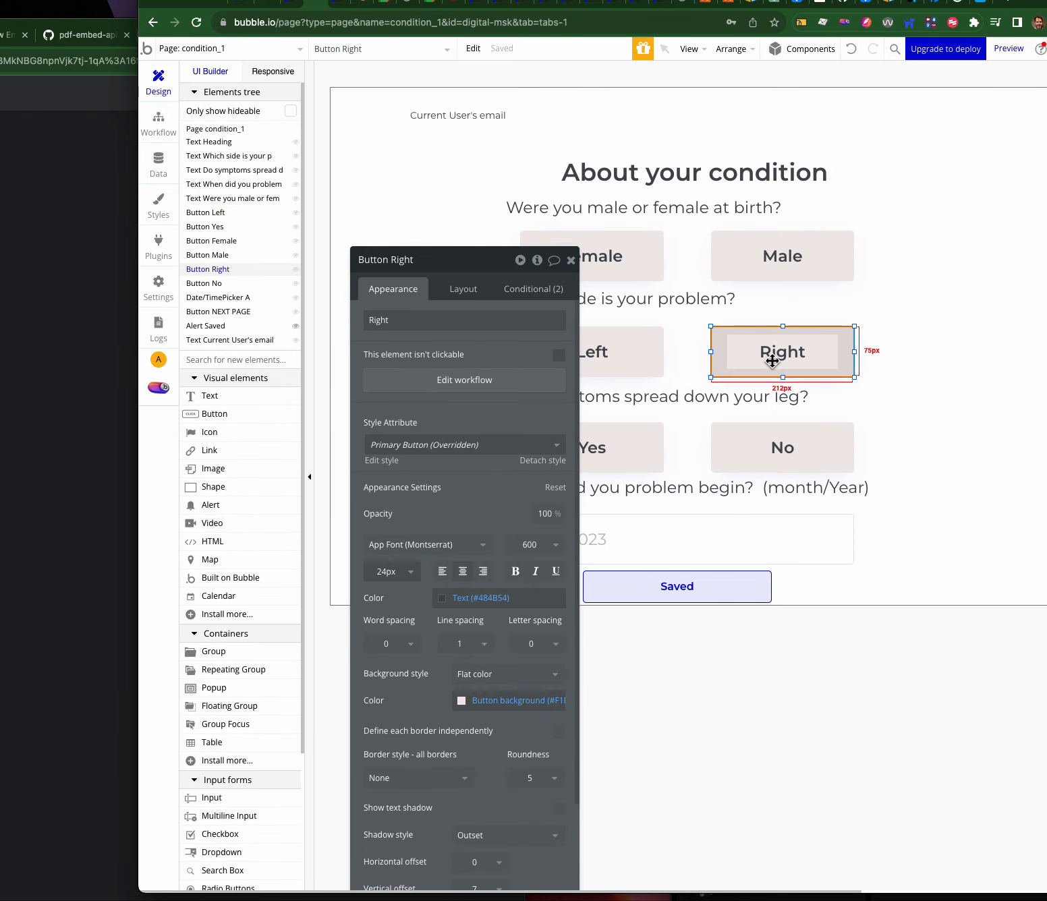
{"action": "left_click", "coordinate": [435, 380]}
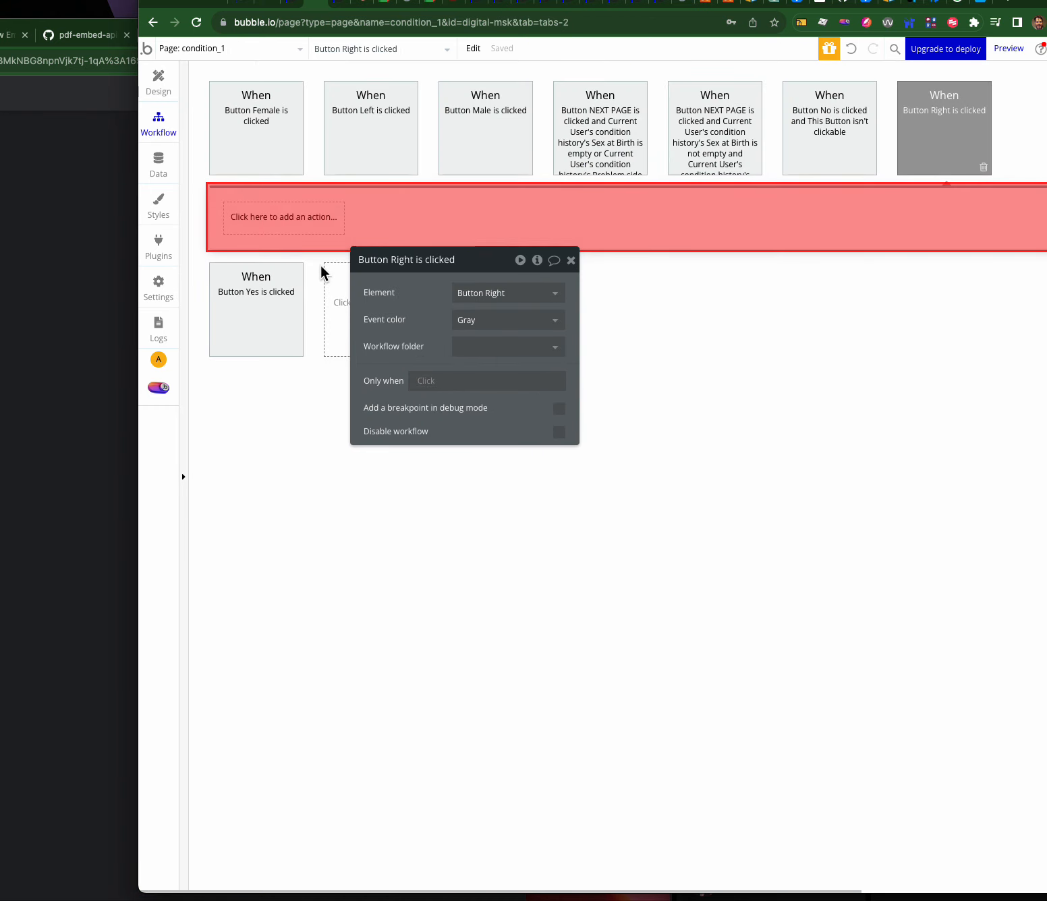
{"action": "right_click", "coordinate": [294, 222]}
{"action": "left_click", "coordinate": [306, 231]}
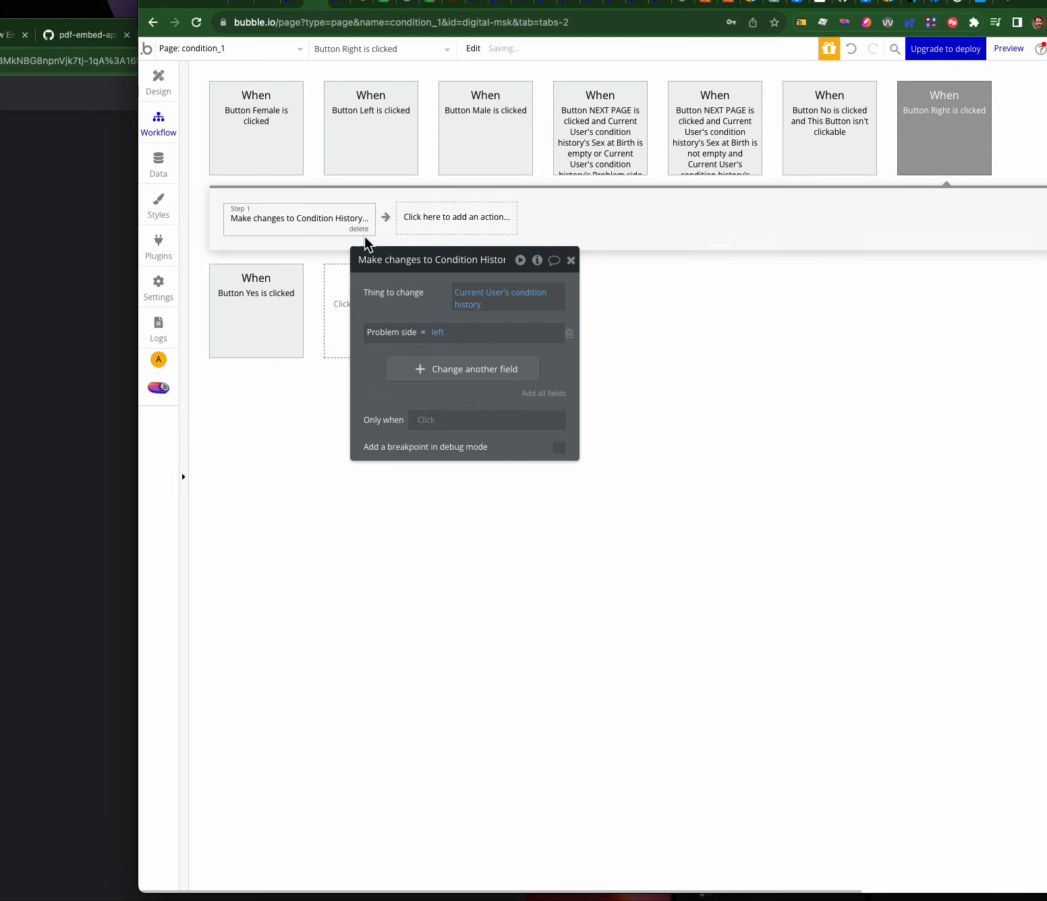
{"action": "left_click", "coordinate": [437, 333]}
{"action": "left_click", "coordinate": [445, 389]}
{"action": "left_click", "coordinate": [162, 85]}
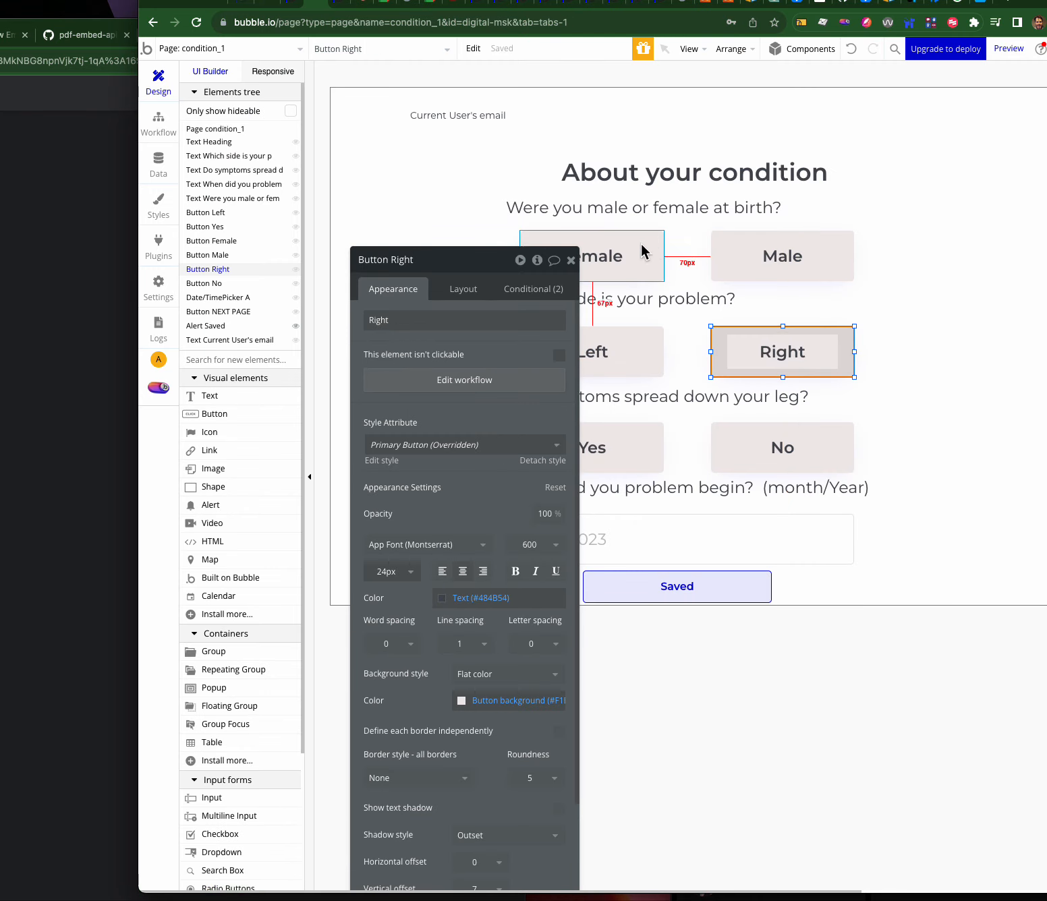
- Review the date picker and its 'When did you problem begin' text, then open the page list
{"action": "left_click_drag", "start_coordinate": [499, 262], "coordinate": [391, 152]}
{"action": "left_click", "coordinate": [636, 547]}
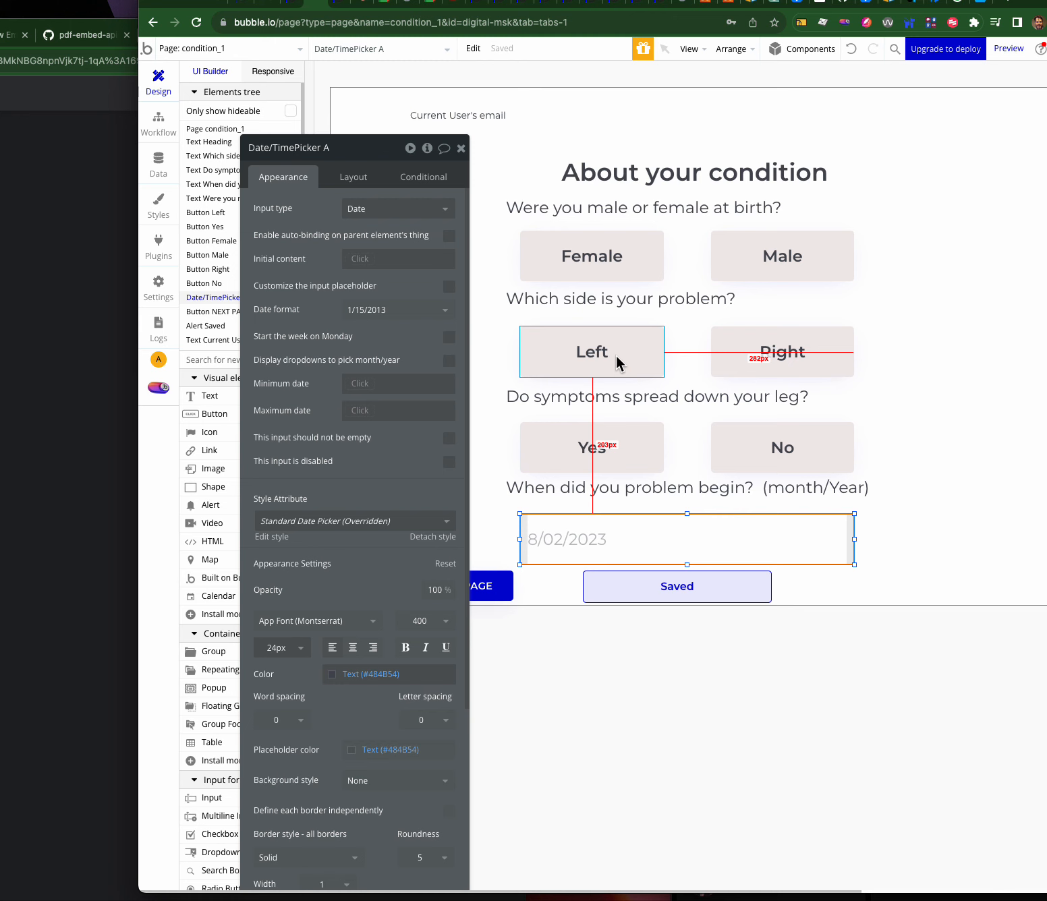
{"action": "left_click", "coordinate": [704, 500]}
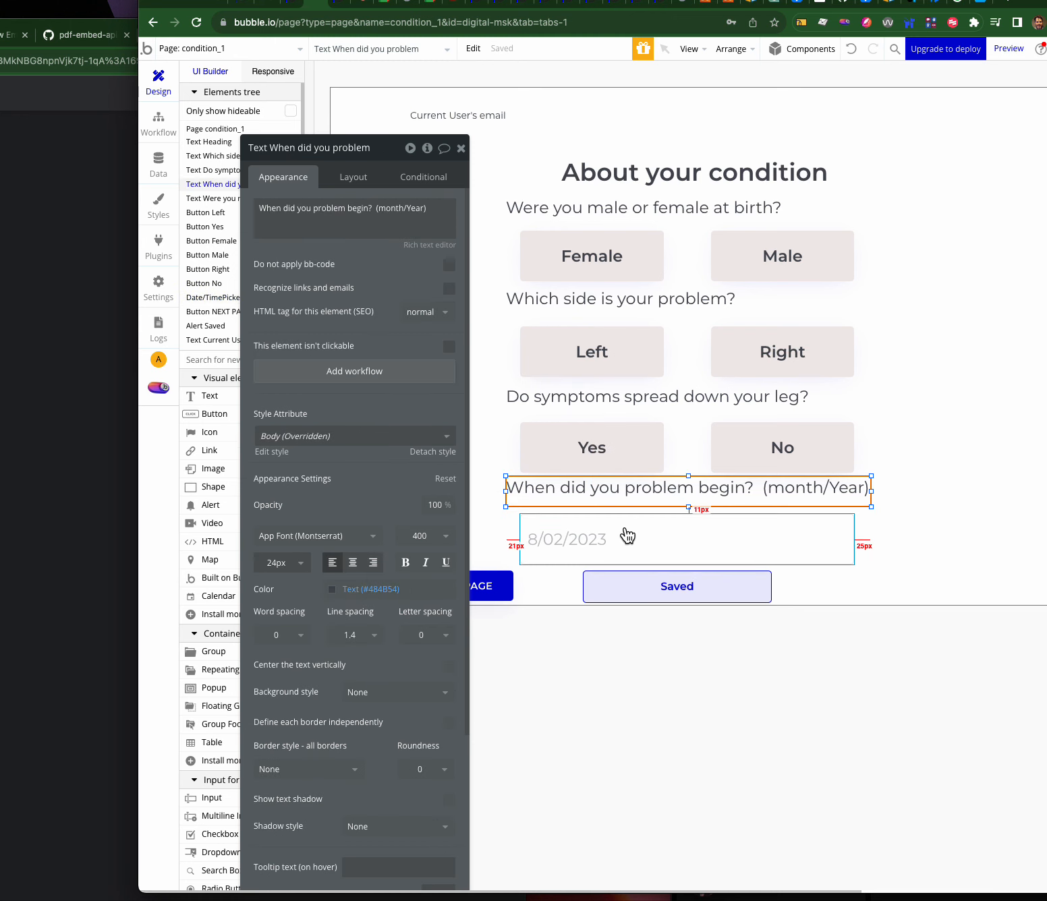
{"action": "left_click", "coordinate": [626, 536]}
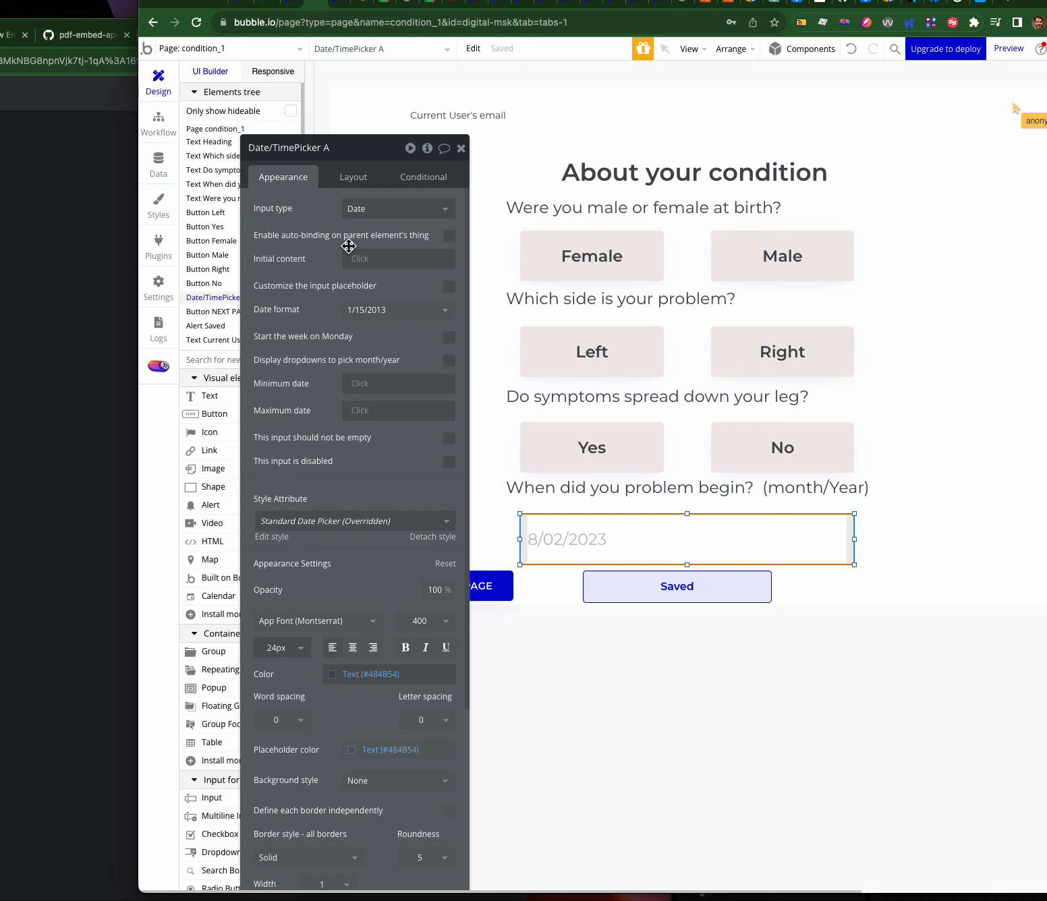
{"action": "left_click_drag", "start_coordinate": [320, 150], "coordinate": [470, 106]}
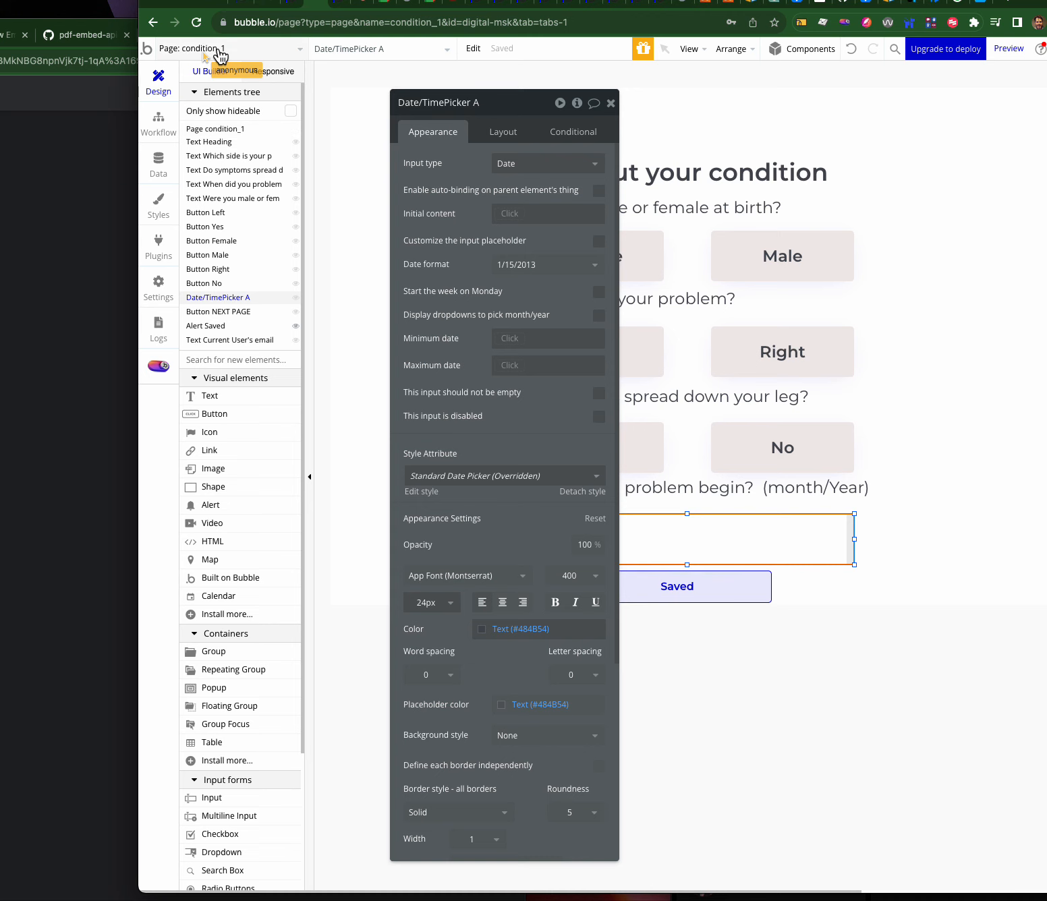
{"action": "left_click", "coordinate": [216, 49]}
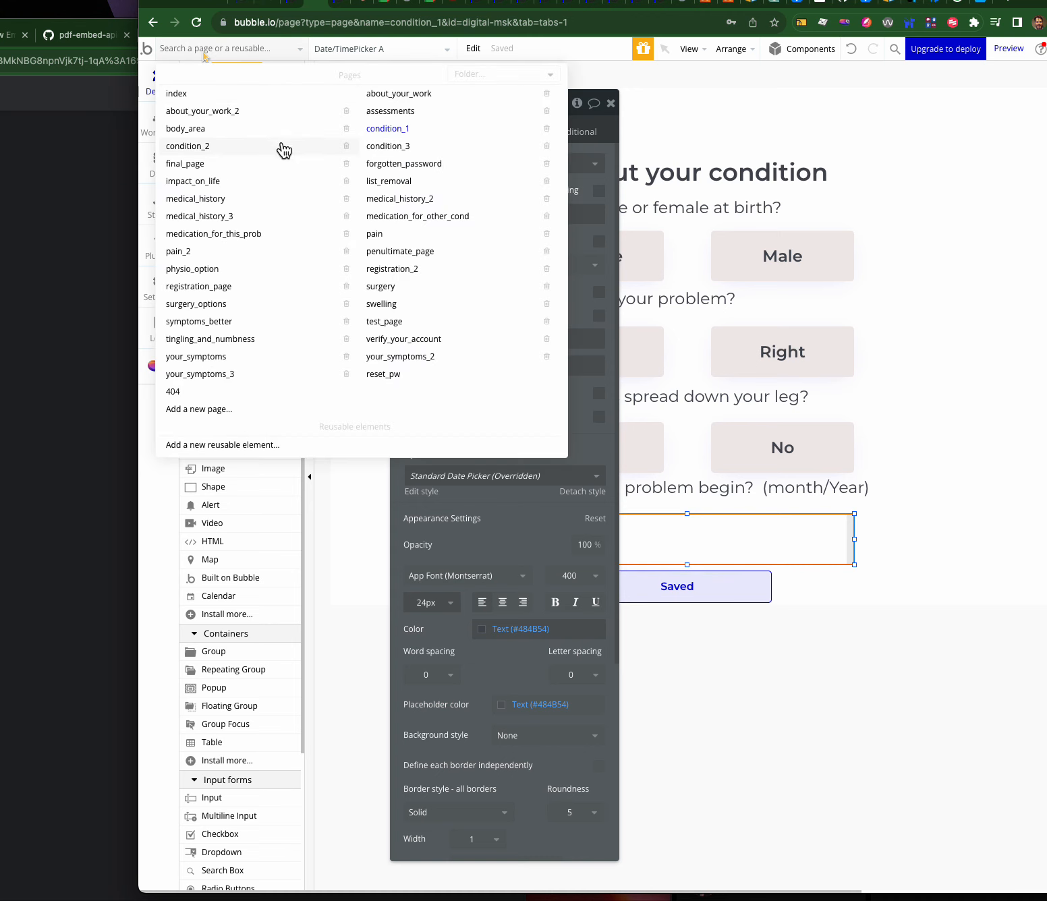
- Browse the pain and condition_2 pages, checking the referral date picker, then return to pain
{"action": "left_click", "coordinate": [379, 235]}
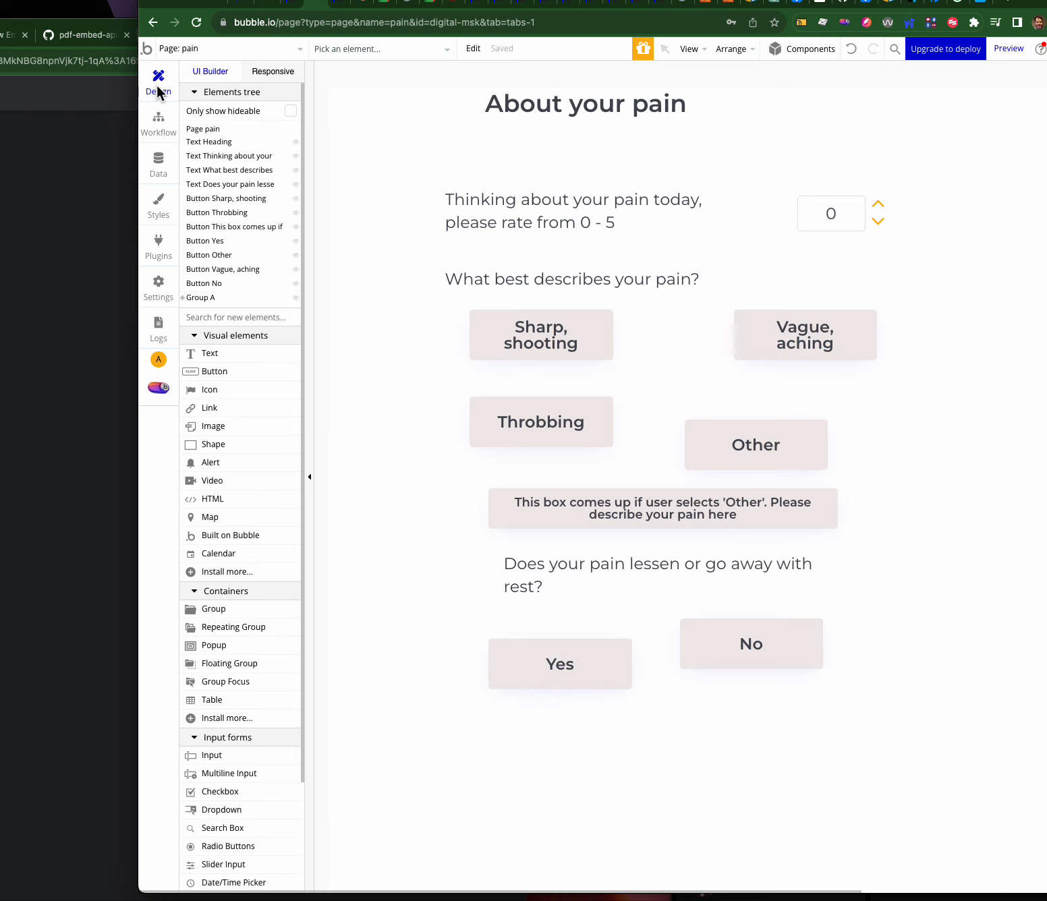
{"action": "left_click", "coordinate": [211, 48]}
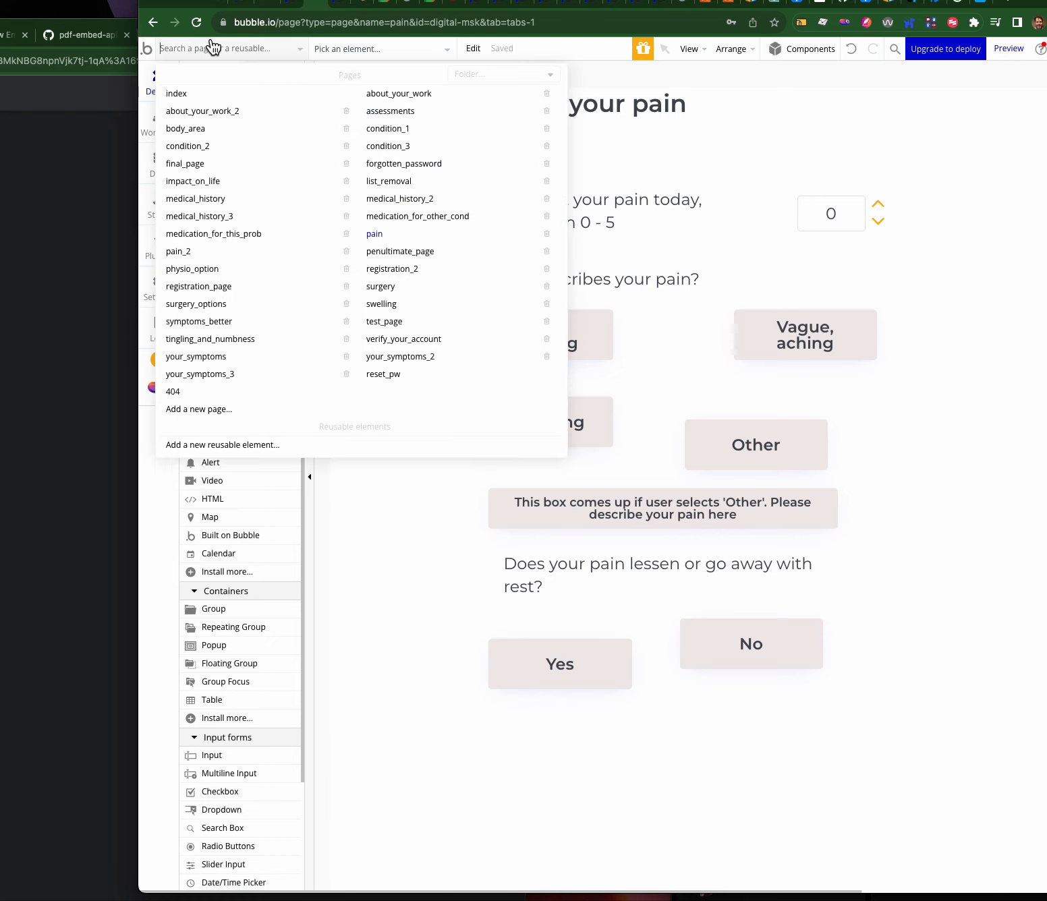
{"action": "left_click", "coordinate": [181, 147]}
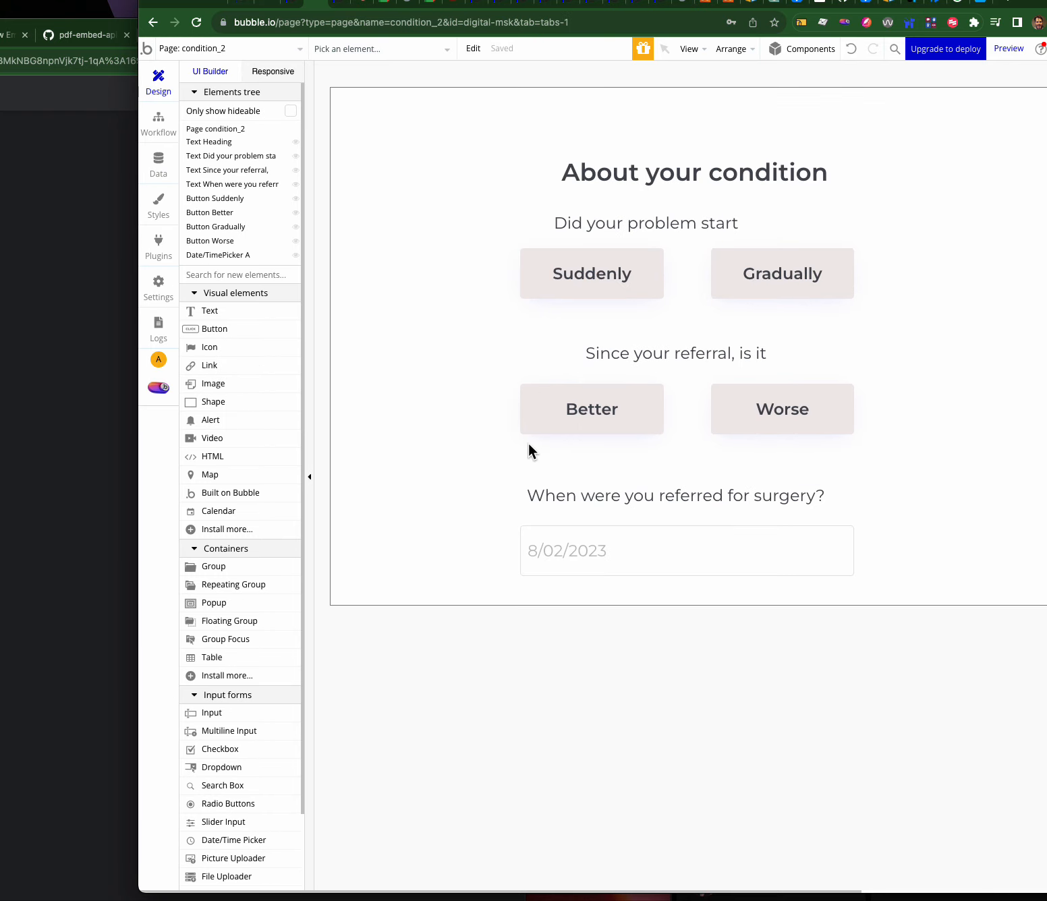
{"action": "left_click", "coordinate": [632, 552]}
{"action": "left_click", "coordinate": [632, 496]}
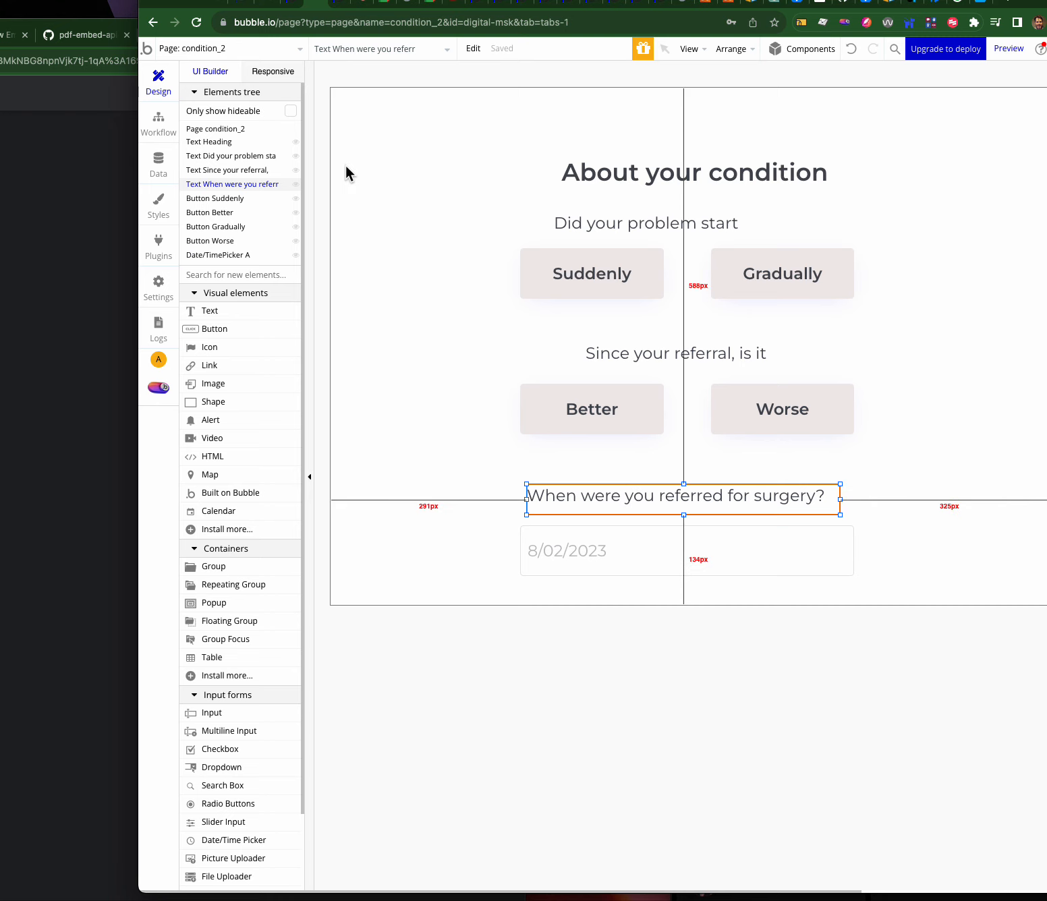
{"action": "left_click", "coordinate": [255, 50]}
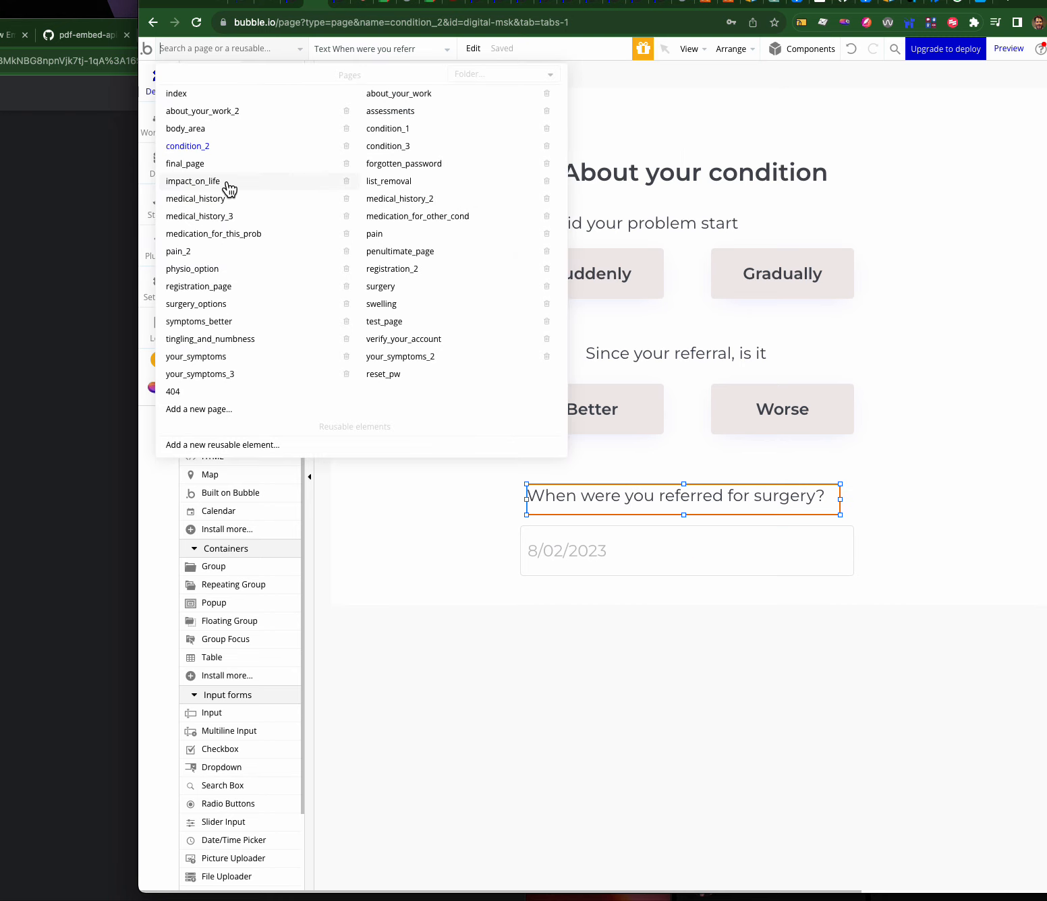
{"action": "left_click", "coordinate": [385, 234]}
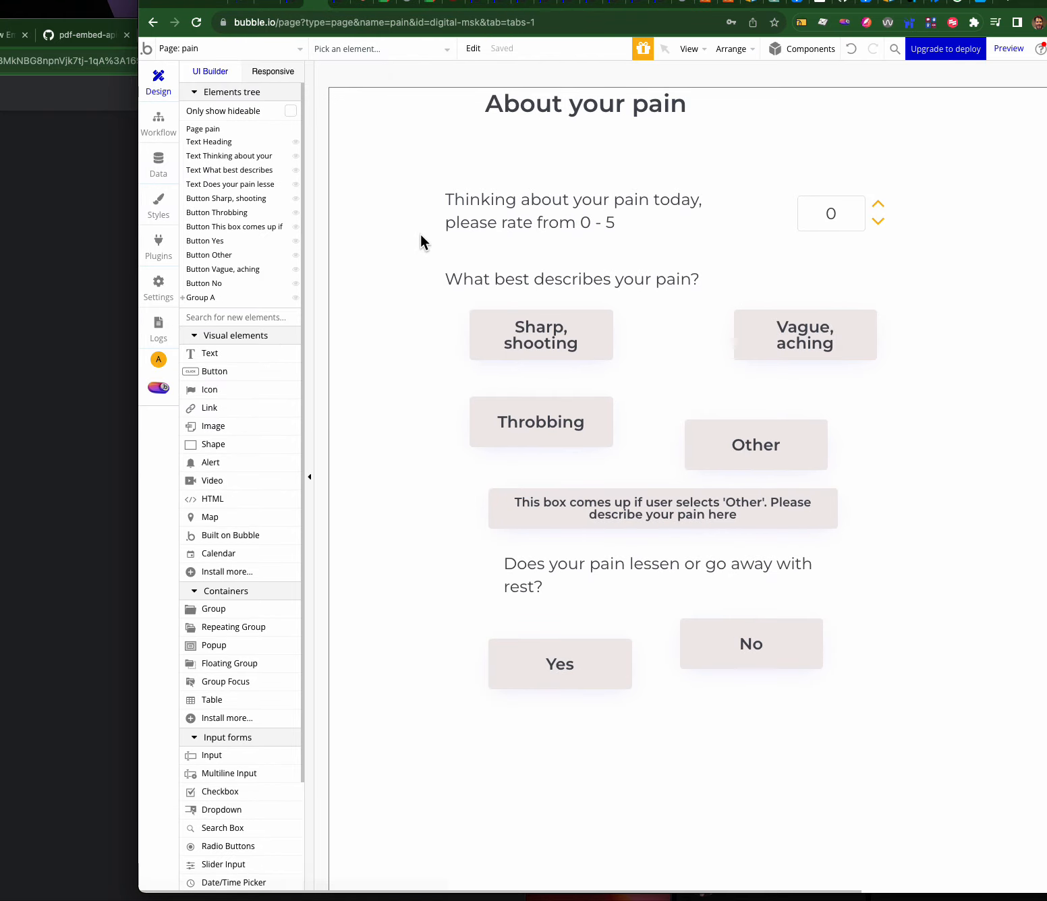
- Add a dropdown beside the 0 pain rating box with placeholder 'Choose an level...'
{"action": "left_click", "coordinate": [855, 220]}
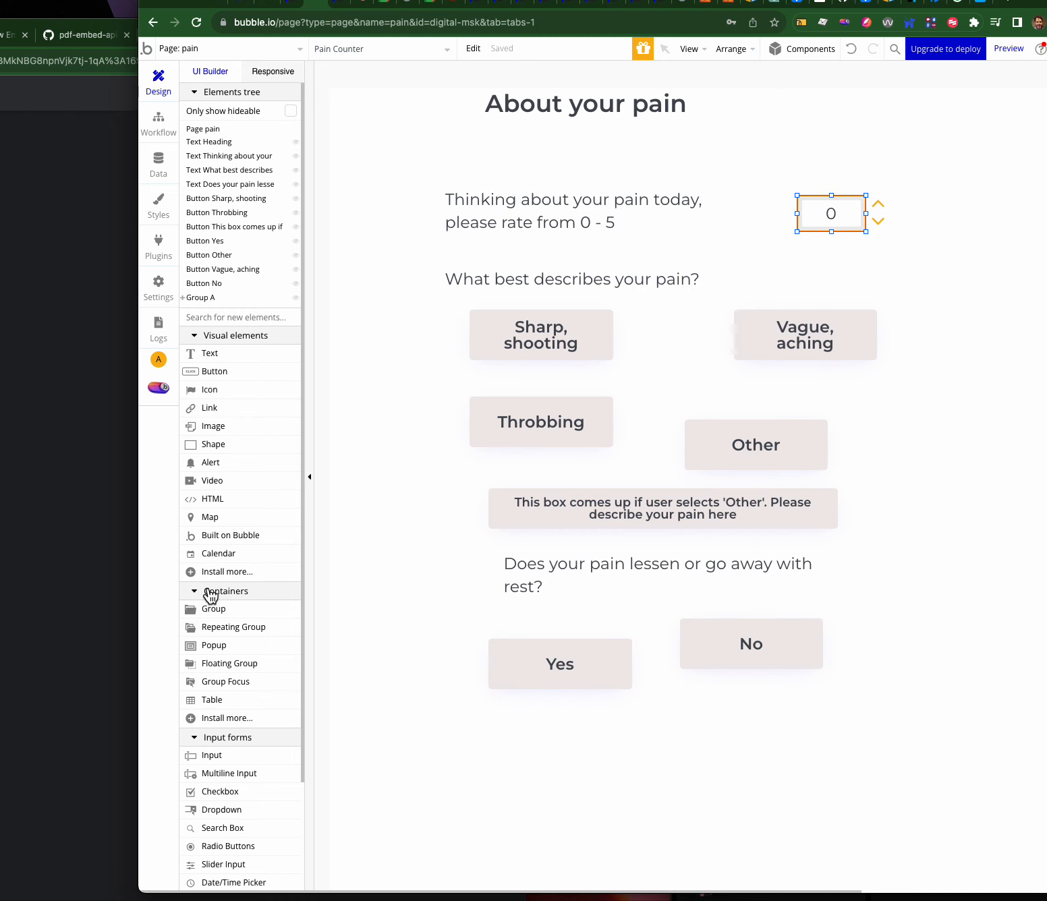
{"action": "scroll", "coordinate": [207, 712], "scroll_direction": "down", "scroll_amount": 1}
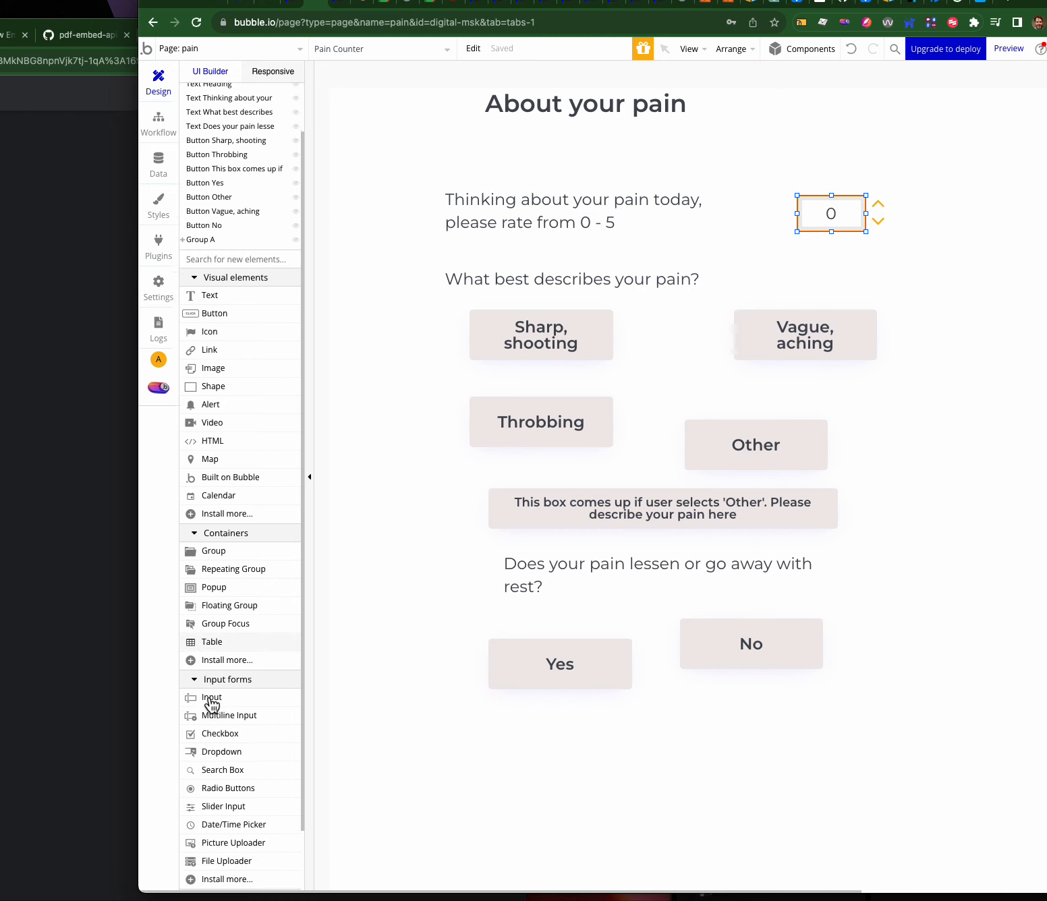
{"action": "left_click", "coordinate": [209, 745]}
{"action": "left_click", "coordinate": [731, 212]}
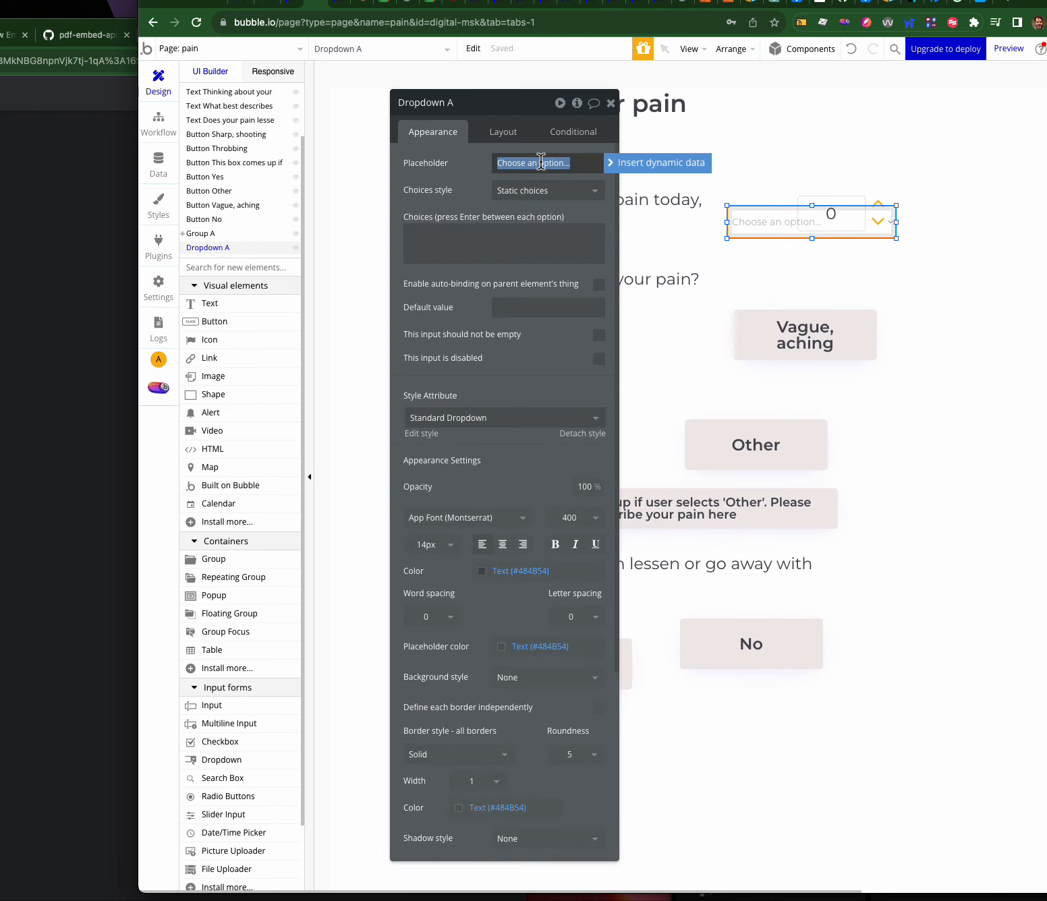
{"action": "left_click_drag", "start_coordinate": [539, 163], "coordinate": [553, 158]}
{"action": "type", "text": "level"}
{"action": "left_click", "coordinate": [522, 191]}
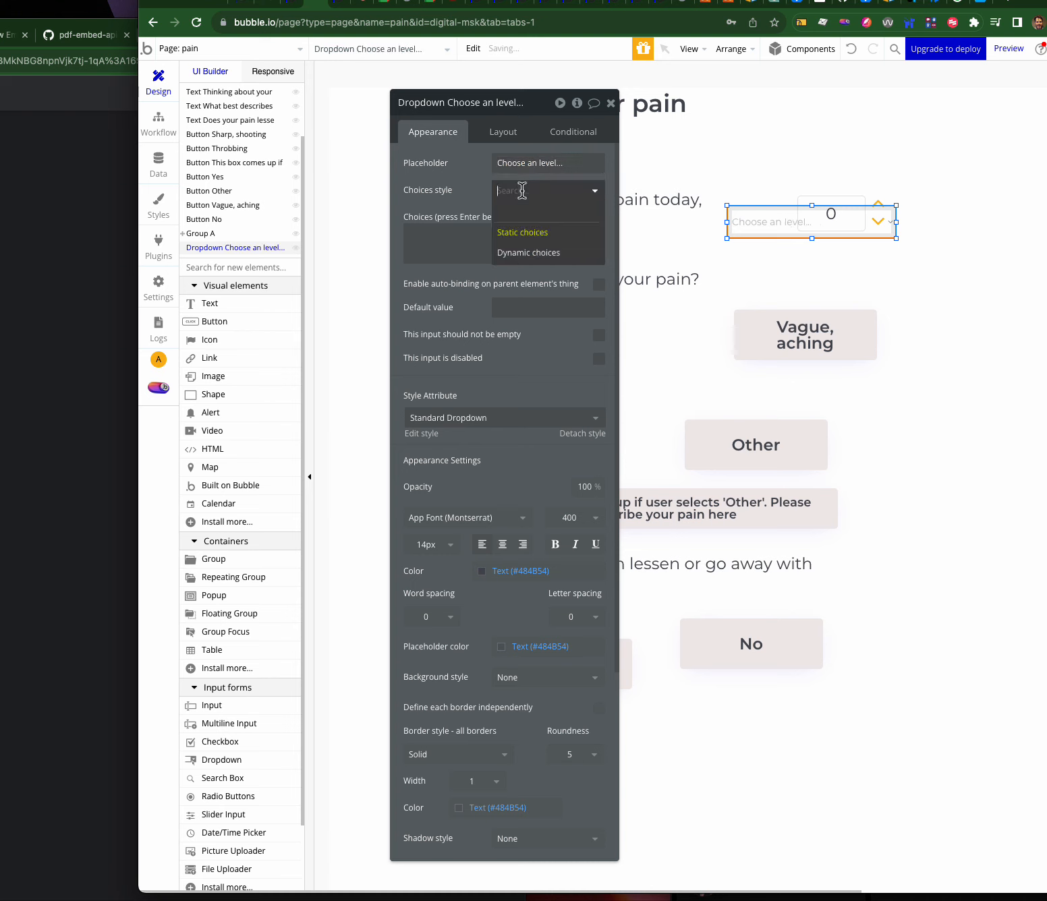
- Give the dropdown static choices 1 to 5 and narrow it slightly
{"action": "left_click", "coordinate": [523, 196]}
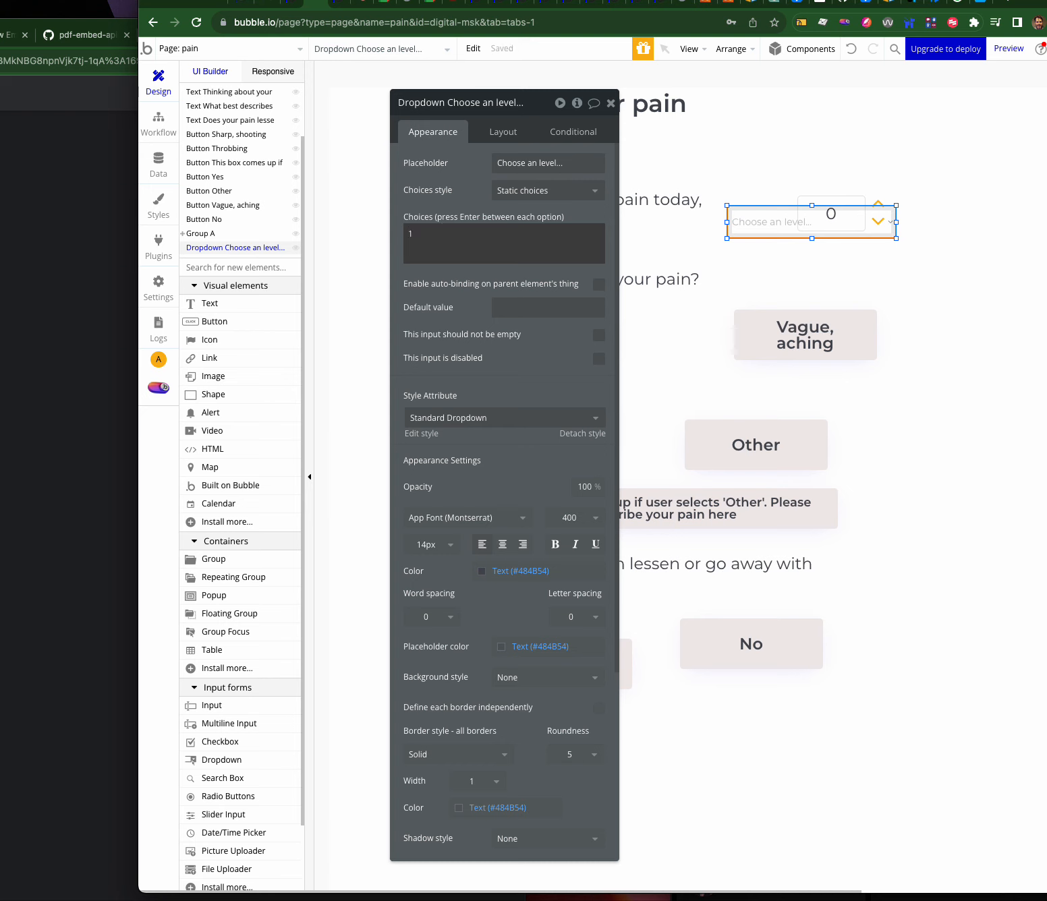
{"action": "type", "text": "2"}
{"action": "key", "text": "Return"}
{"action": "type", "text": "3"}
{"action": "key", "text": "Return"}
{"action": "type", "text": "4"}
{"action": "key", "text": "Return"}
{"action": "type", "text": "5"}
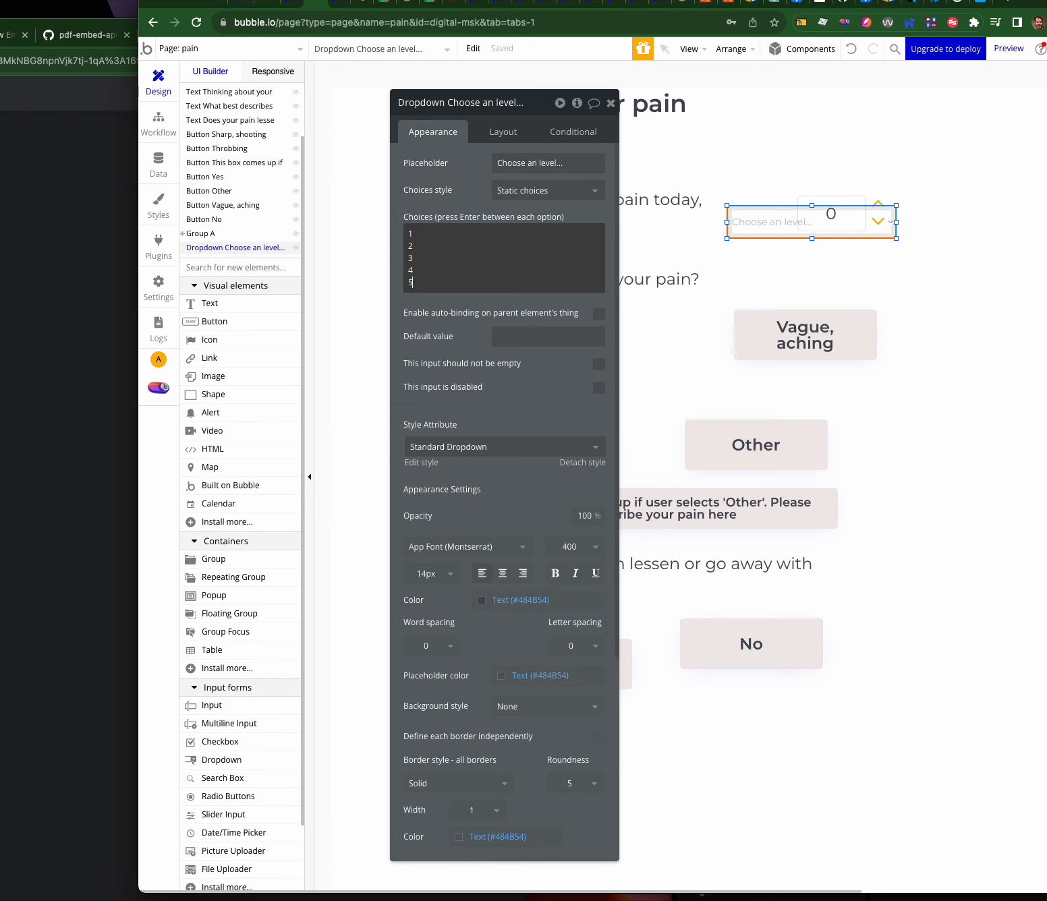
{"action": "left_click", "coordinate": [433, 304]}
{"action": "left_click_drag", "start_coordinate": [897, 222], "coordinate": [767, 208]}
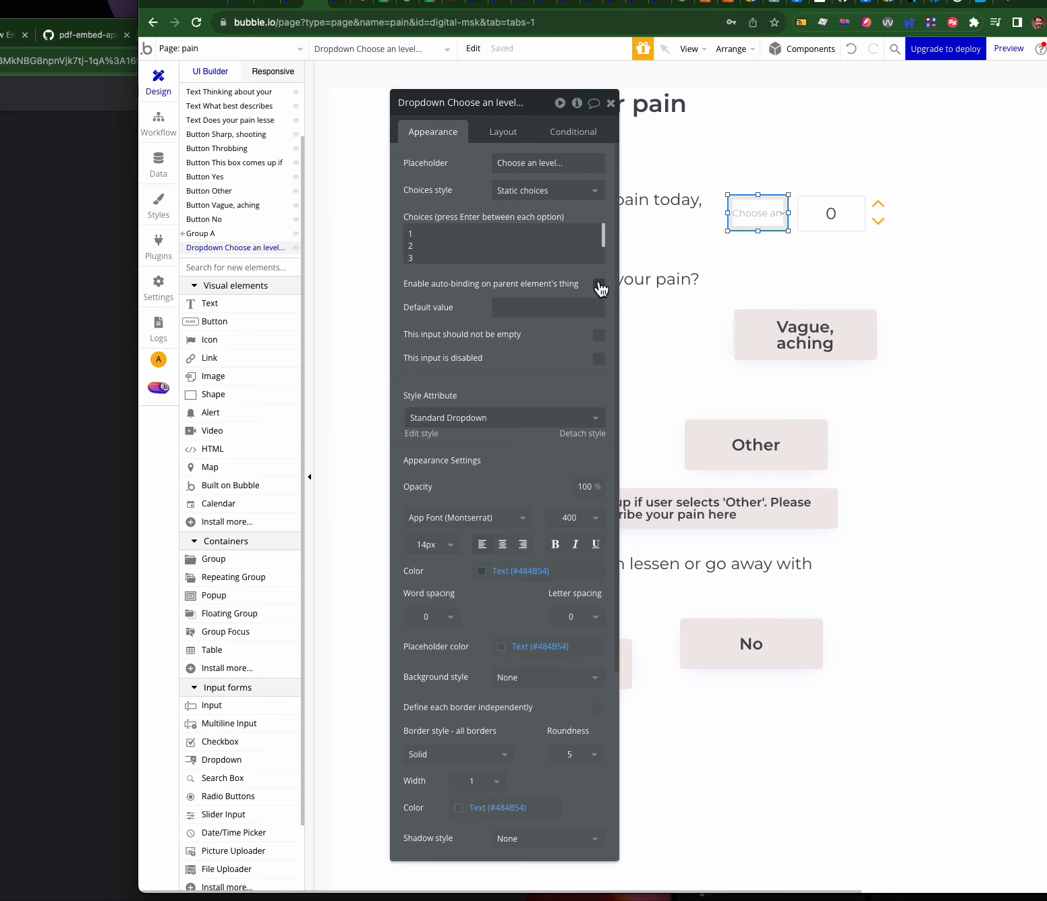
{"action": "left_click", "coordinate": [837, 215]}
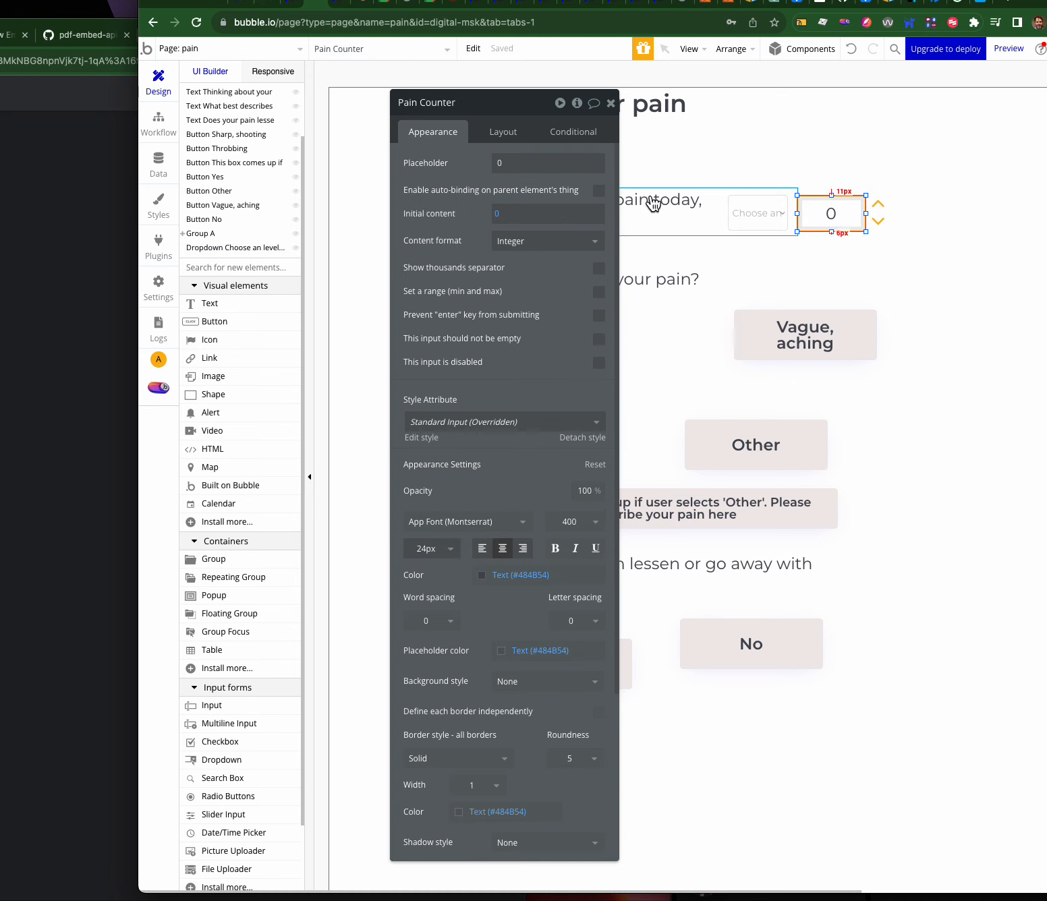
{"action": "left_click", "coordinate": [744, 211]}
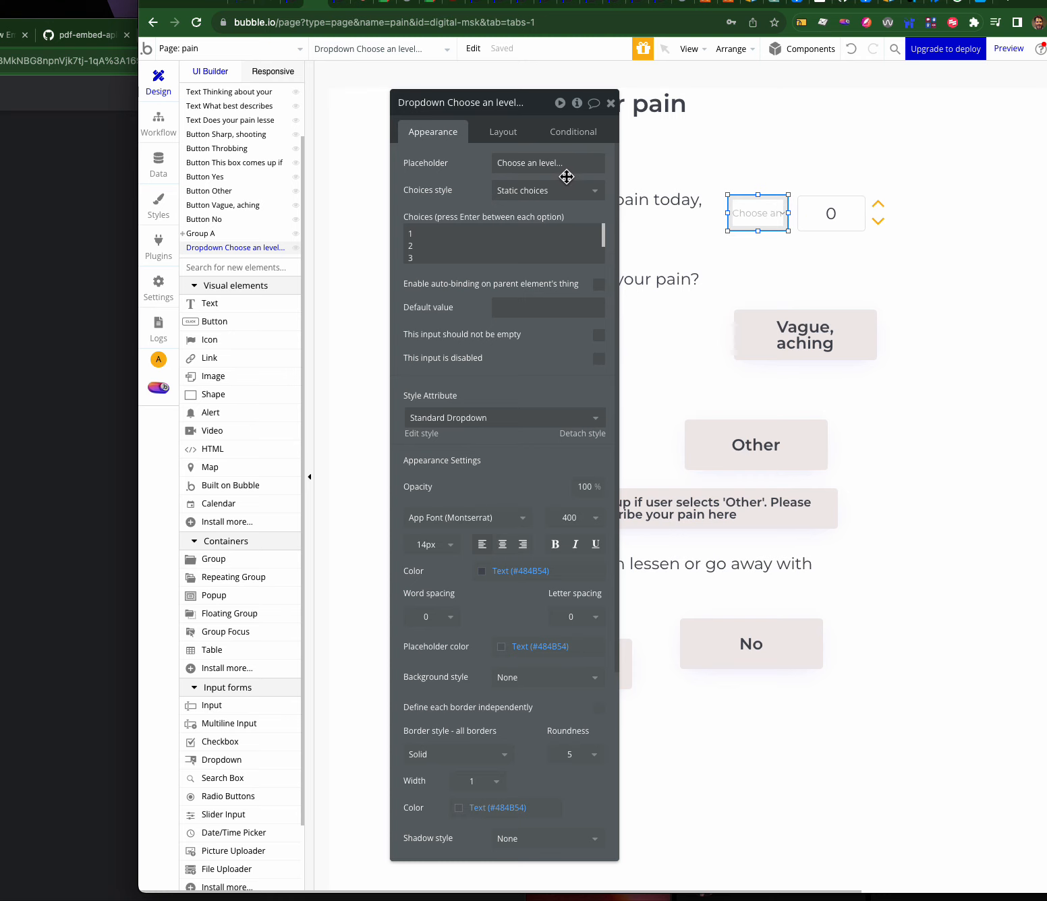
{"action": "left_click", "coordinate": [410, 252]}
- Visit the medical_history and medical_history_2 pages, then go to the Data types tab
{"action": "left_click", "coordinate": [222, 49]}
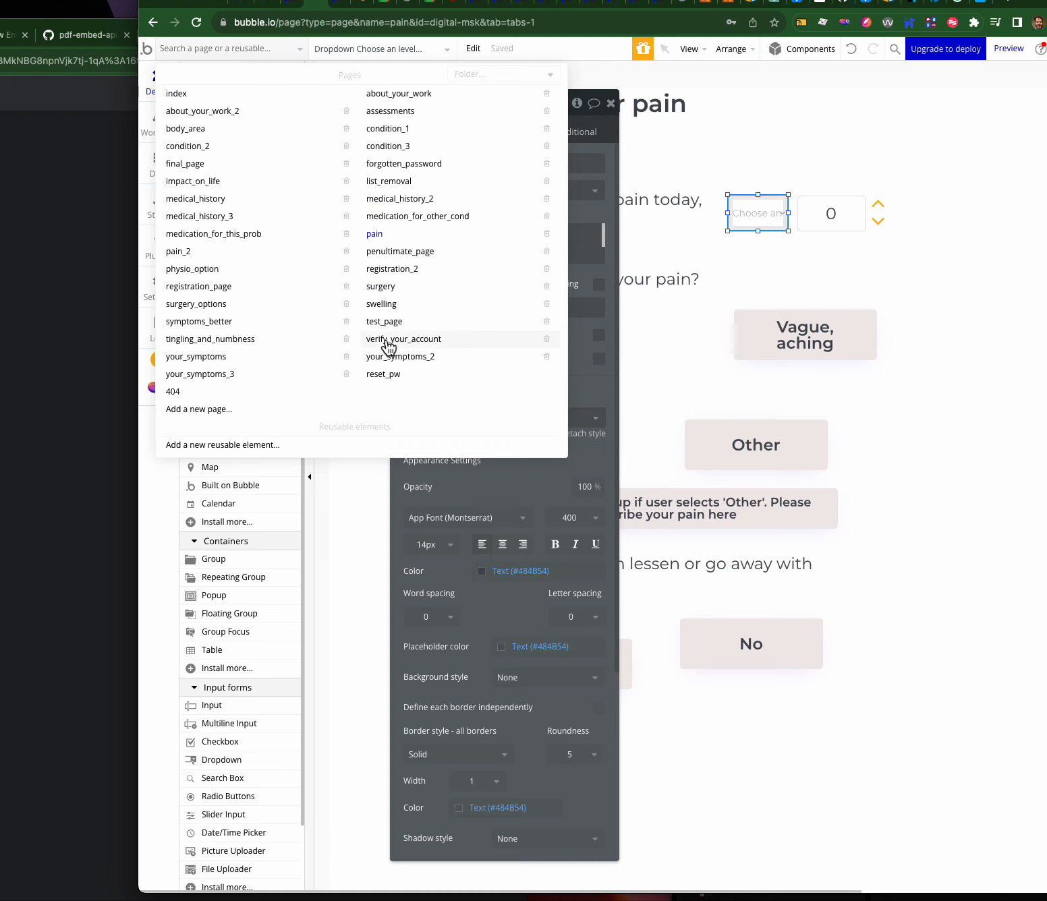
{"action": "left_click", "coordinate": [401, 200]}
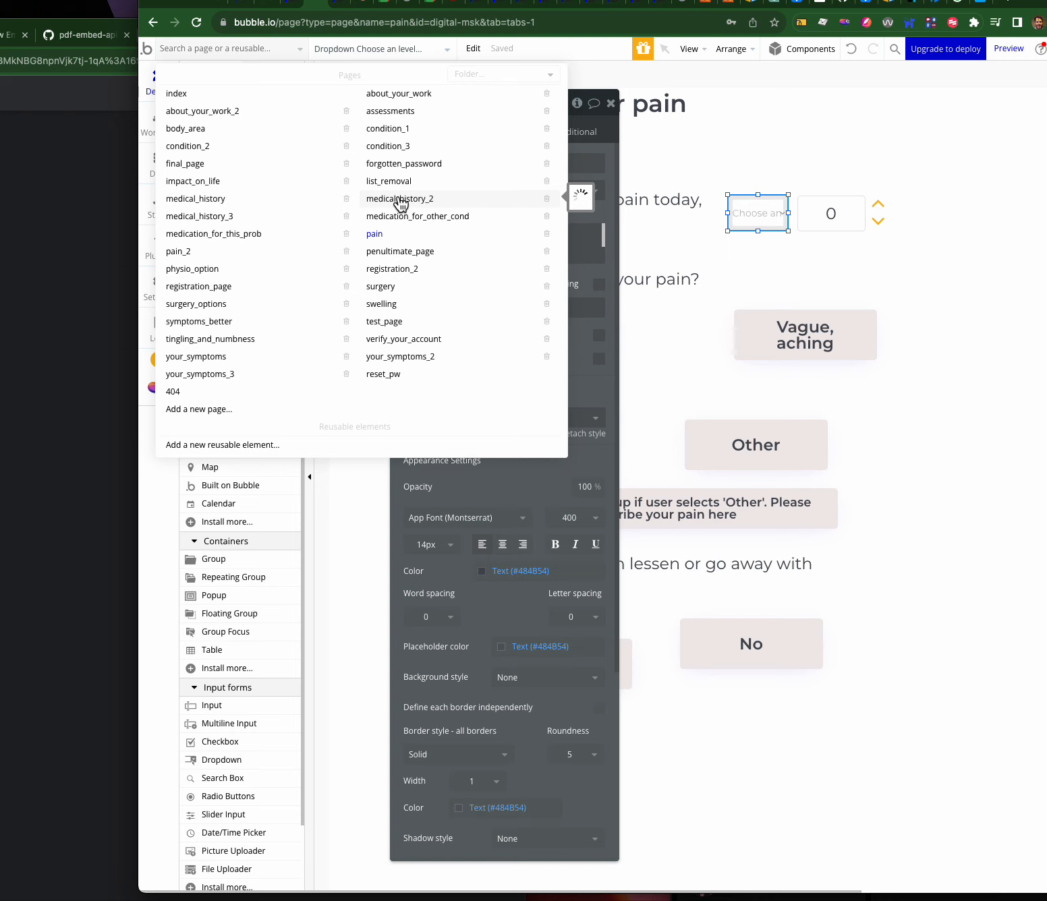
{"action": "mouse_move", "coordinate": [183, 347]}
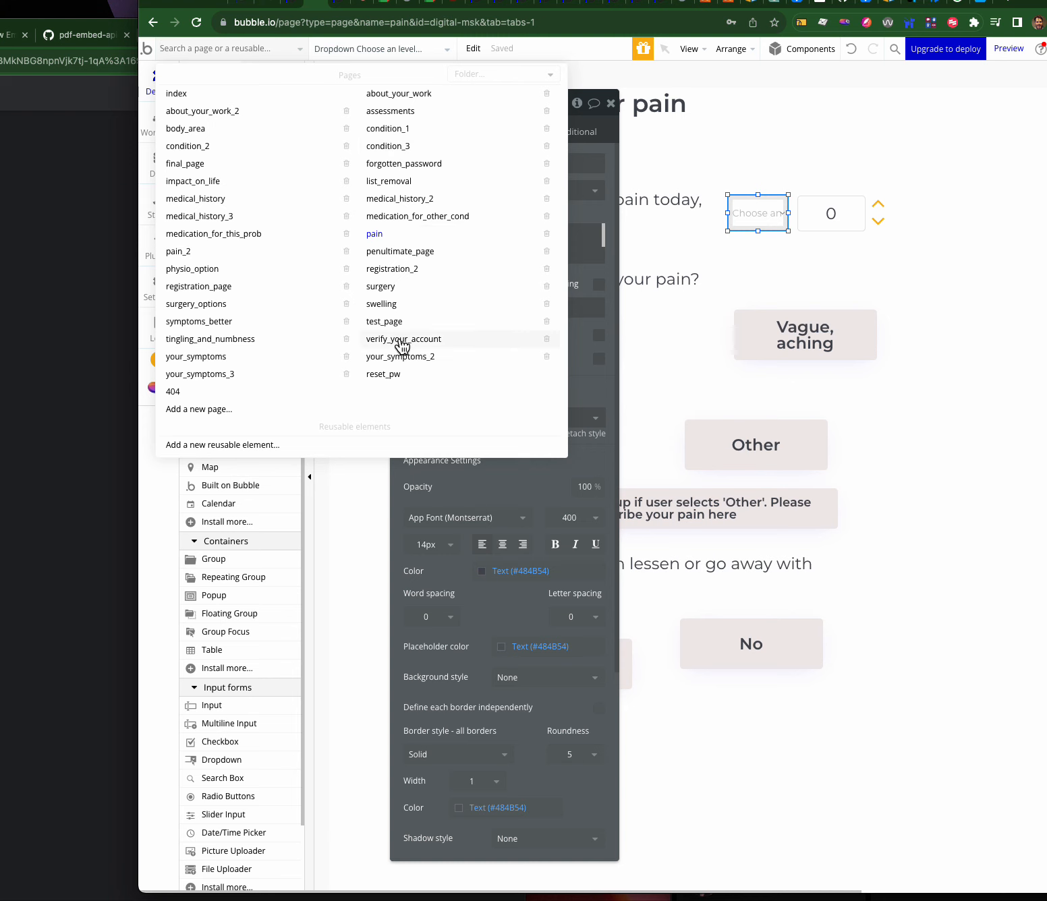
{"action": "mouse_move", "coordinate": [197, 204]}
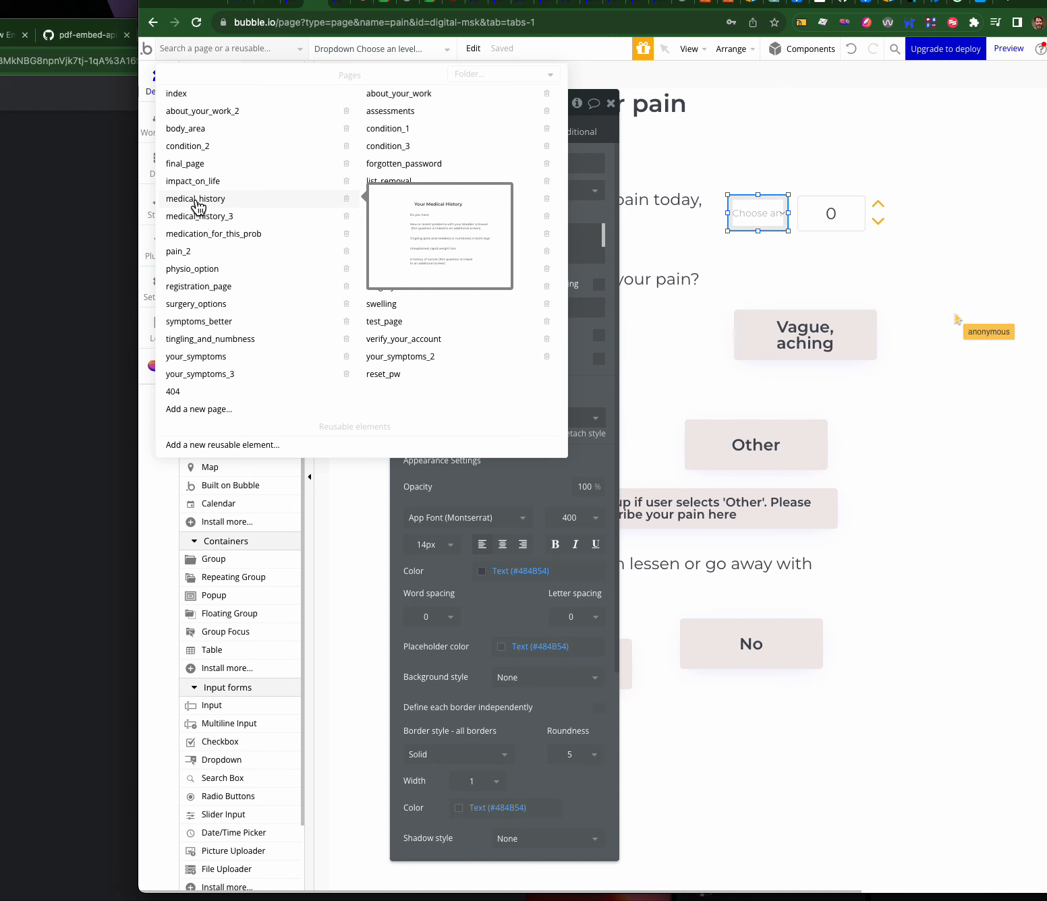
{"action": "left_click", "coordinate": [196, 204]}
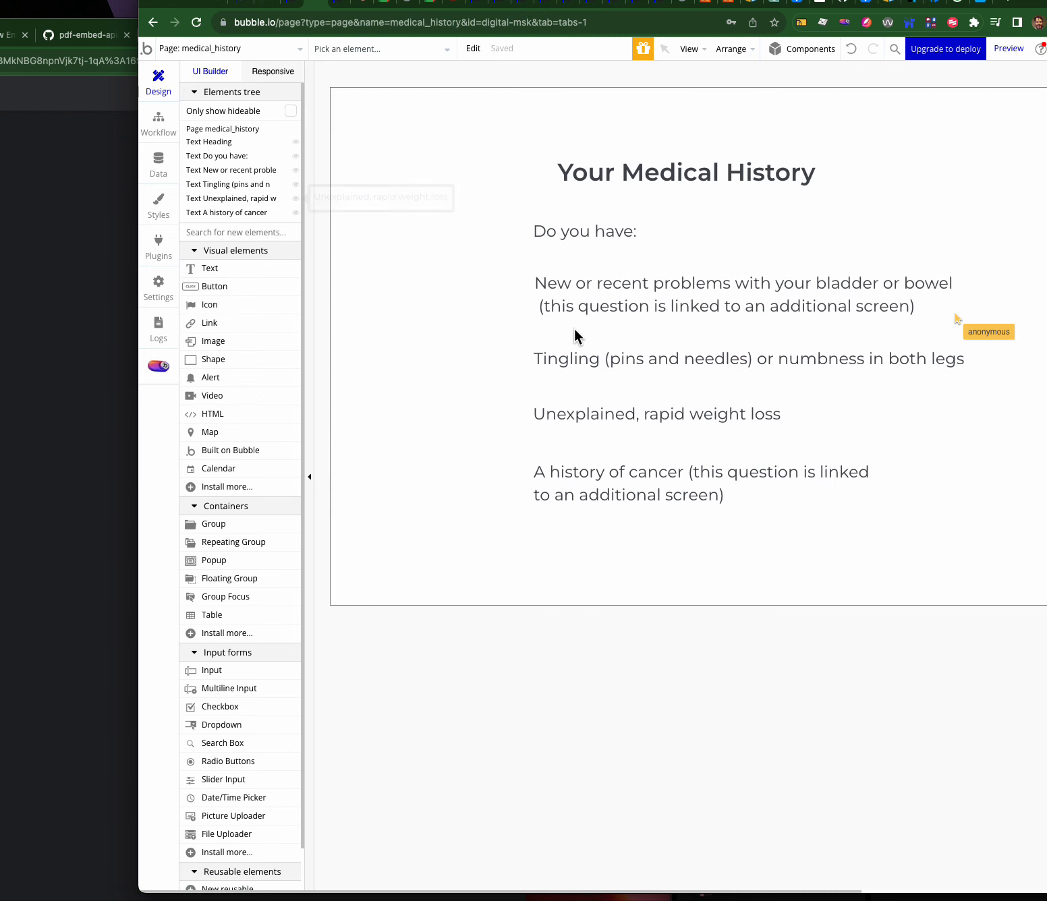
{"action": "left_click", "coordinate": [227, 49]}
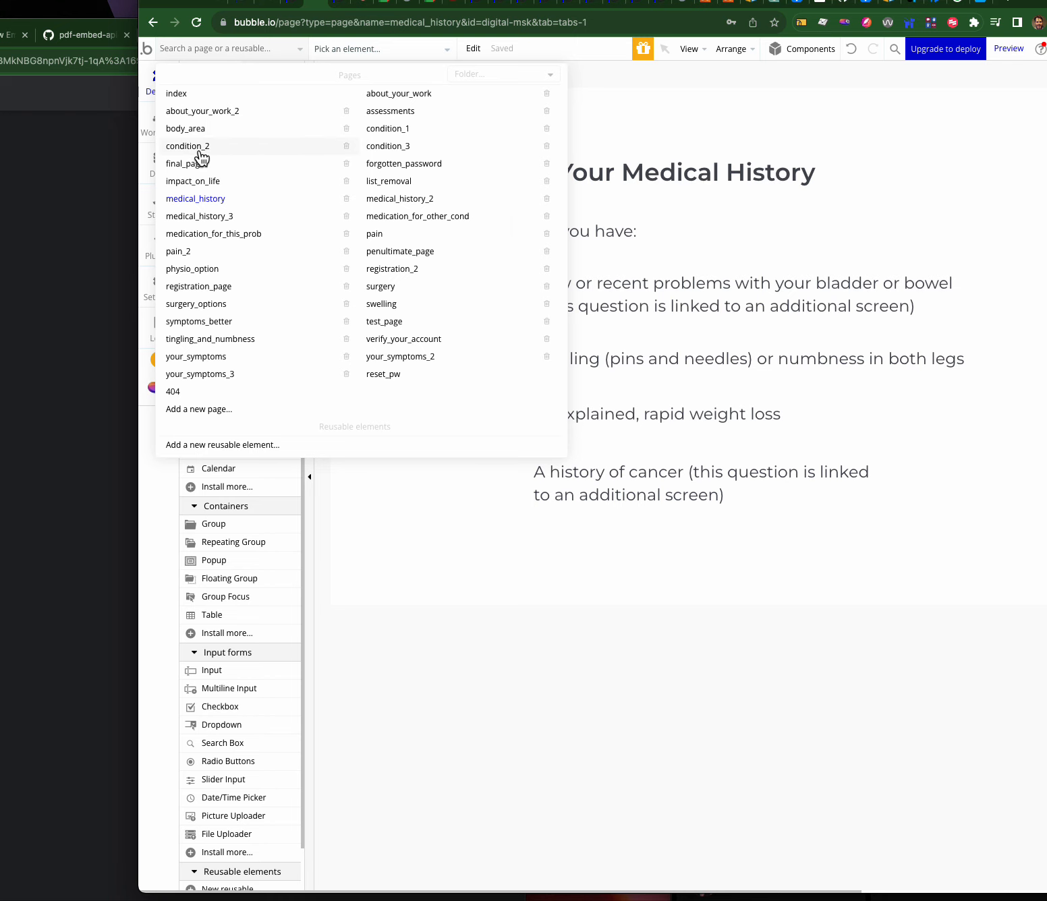
{"action": "left_click", "coordinate": [222, 199]}
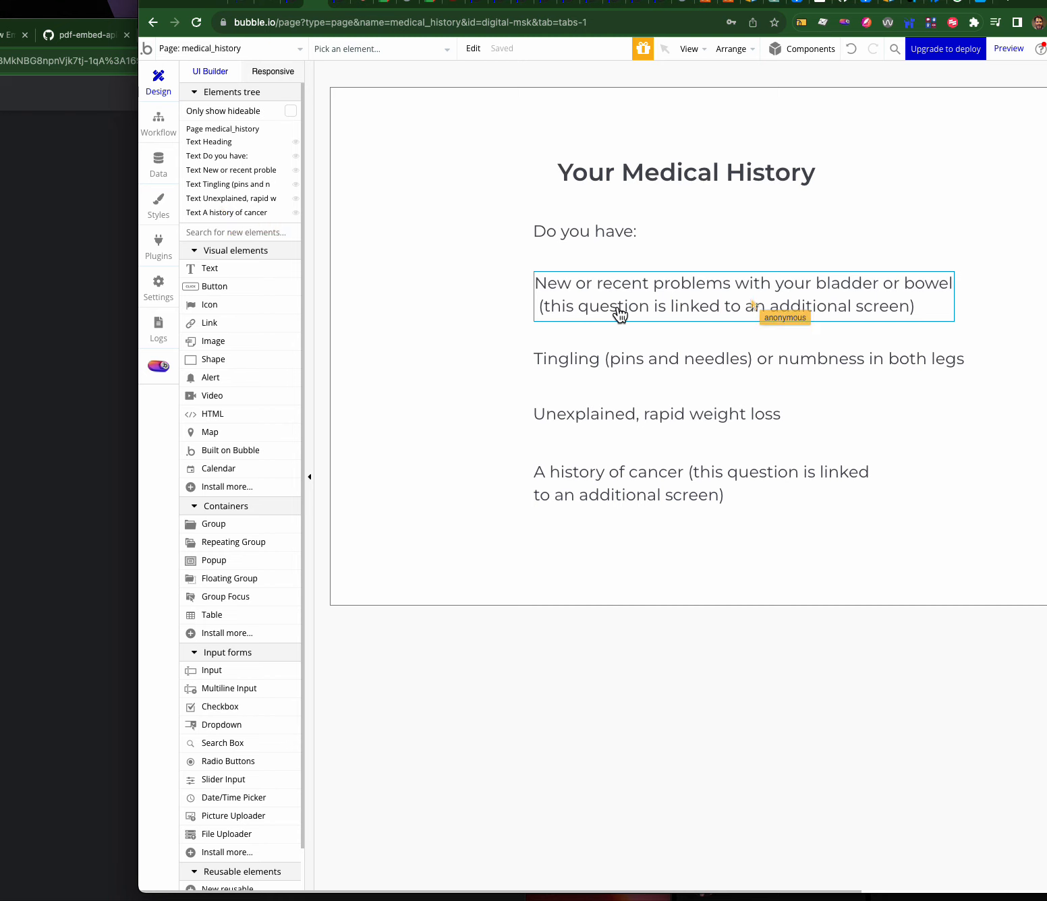
{"action": "left_click", "coordinate": [222, 48]}
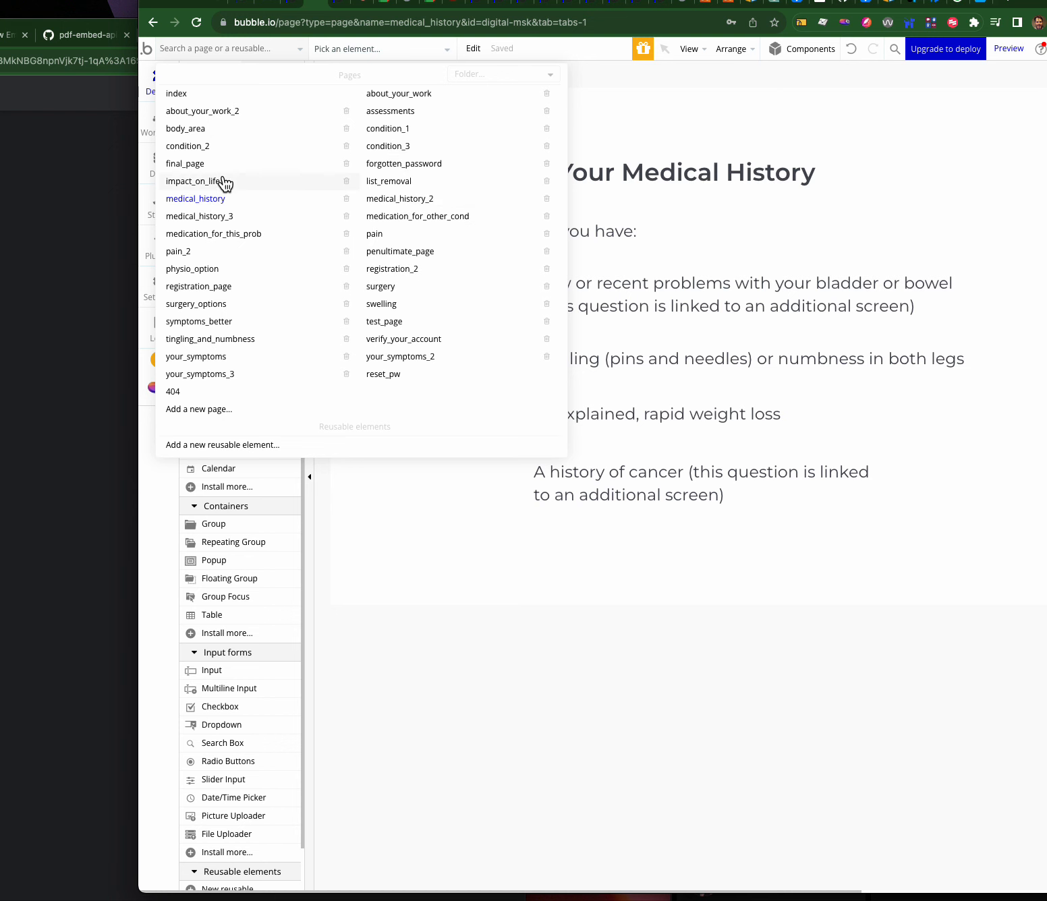
{"action": "left_click", "coordinate": [421, 199]}
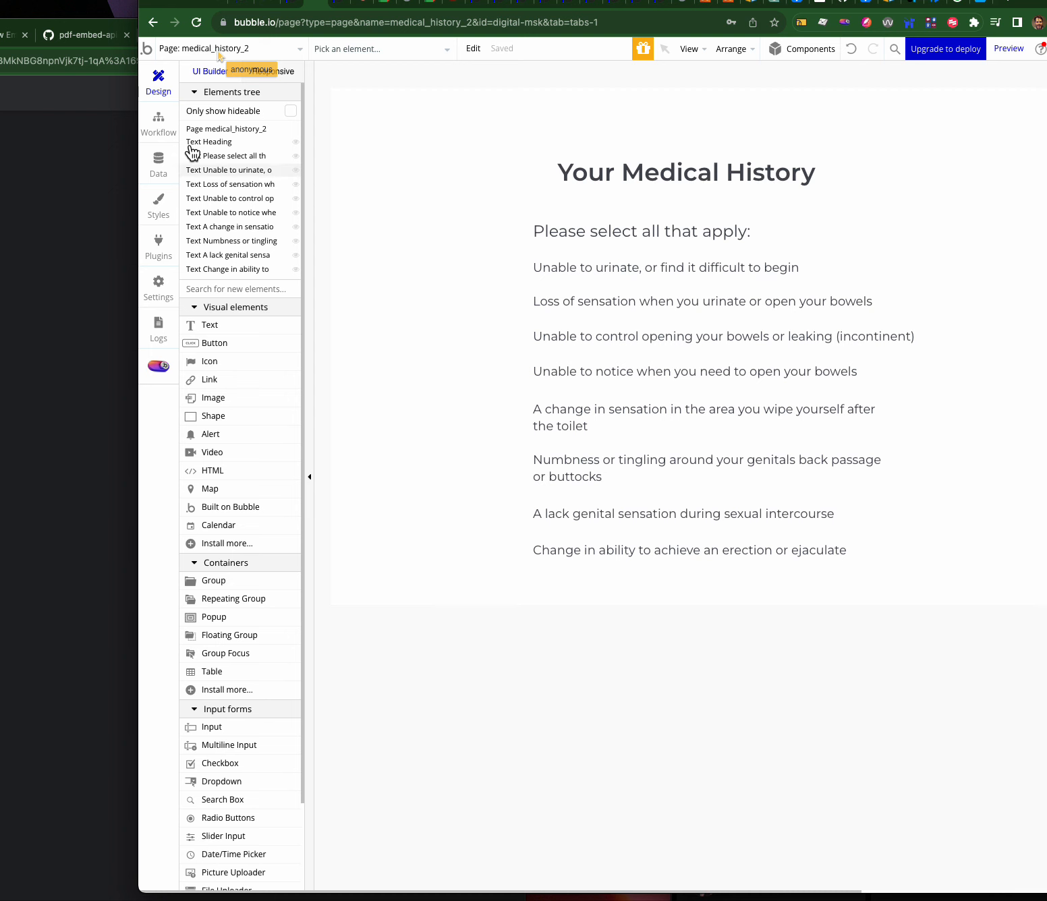
{"action": "left_click", "coordinate": [159, 162]}
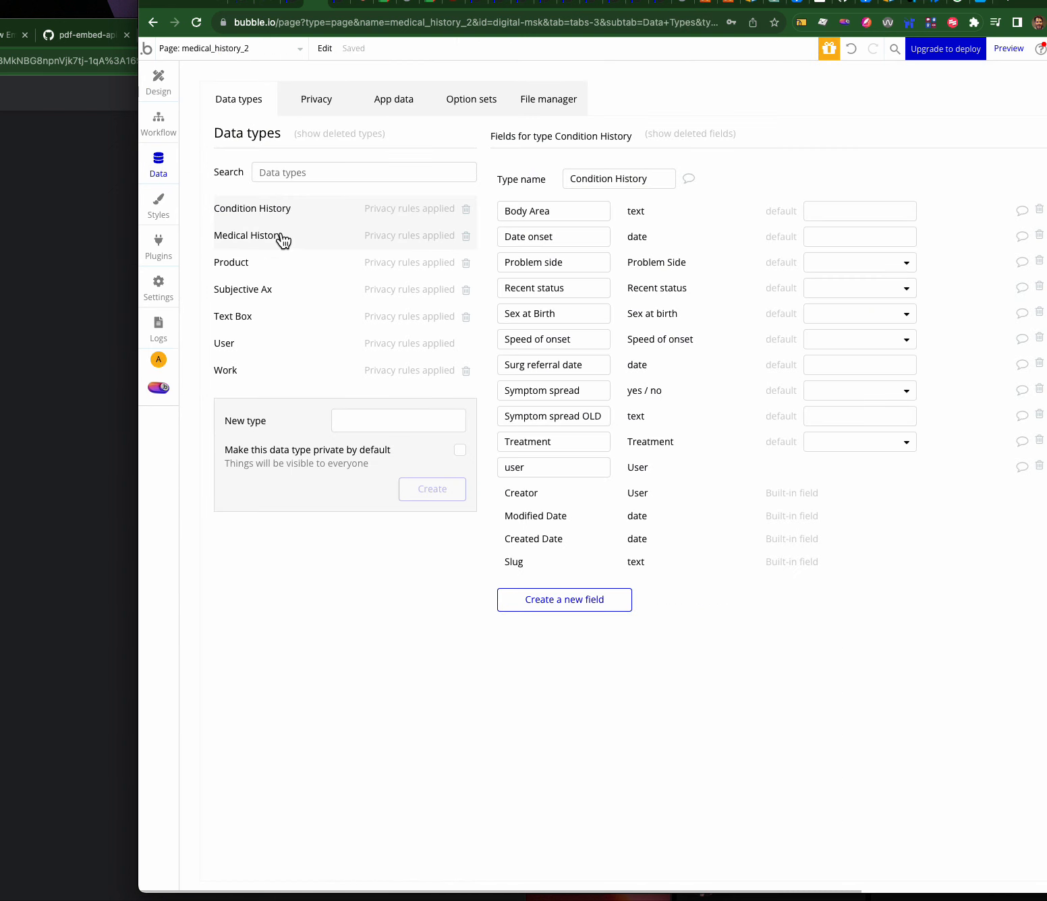
- Review the fields of User, Medical History and Condition History, ending on User
{"action": "left_click", "coordinate": [248, 346]}
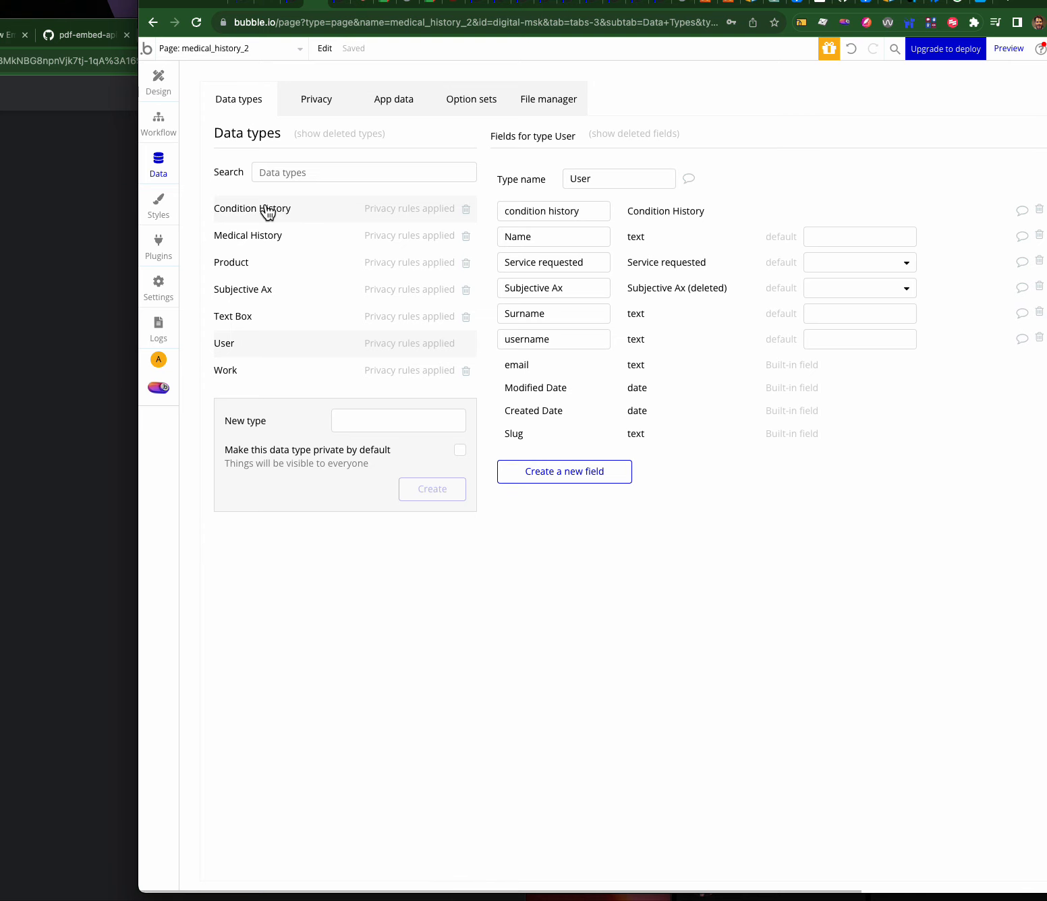
{"action": "left_click", "coordinate": [241, 241]}
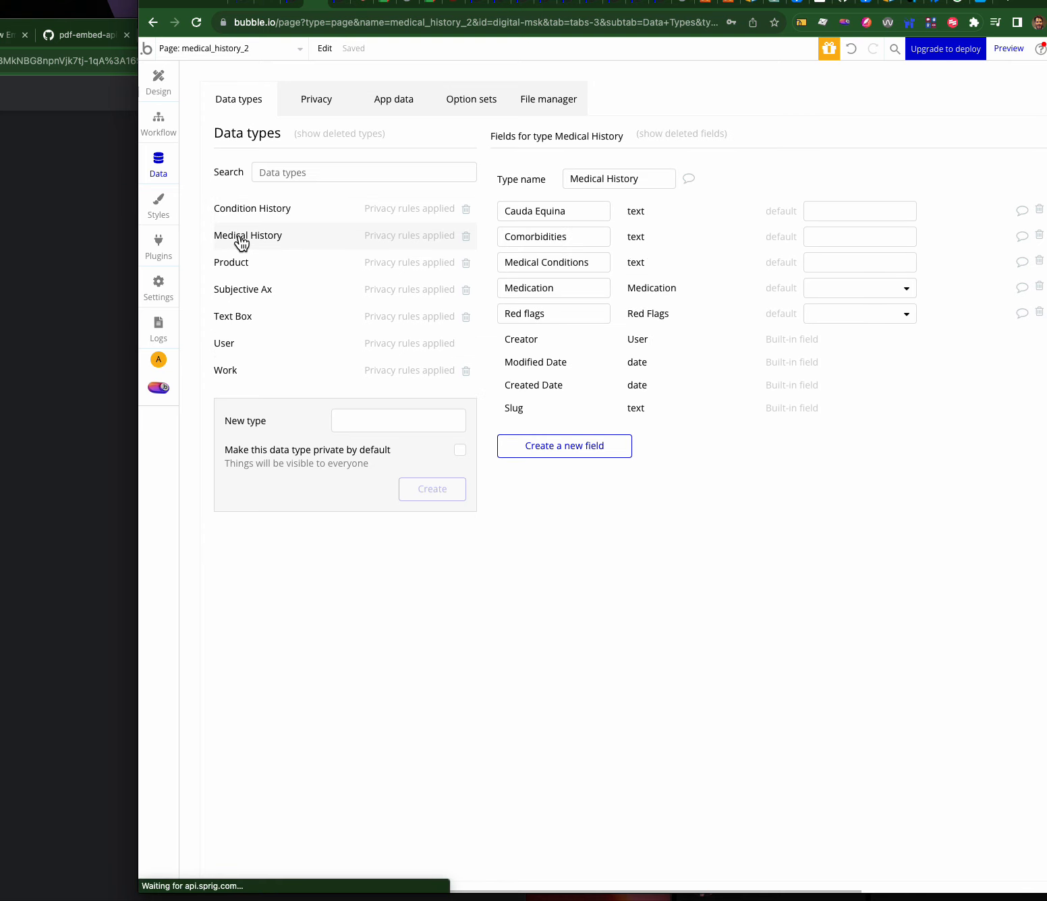
{"action": "left_click", "coordinate": [251, 208]}
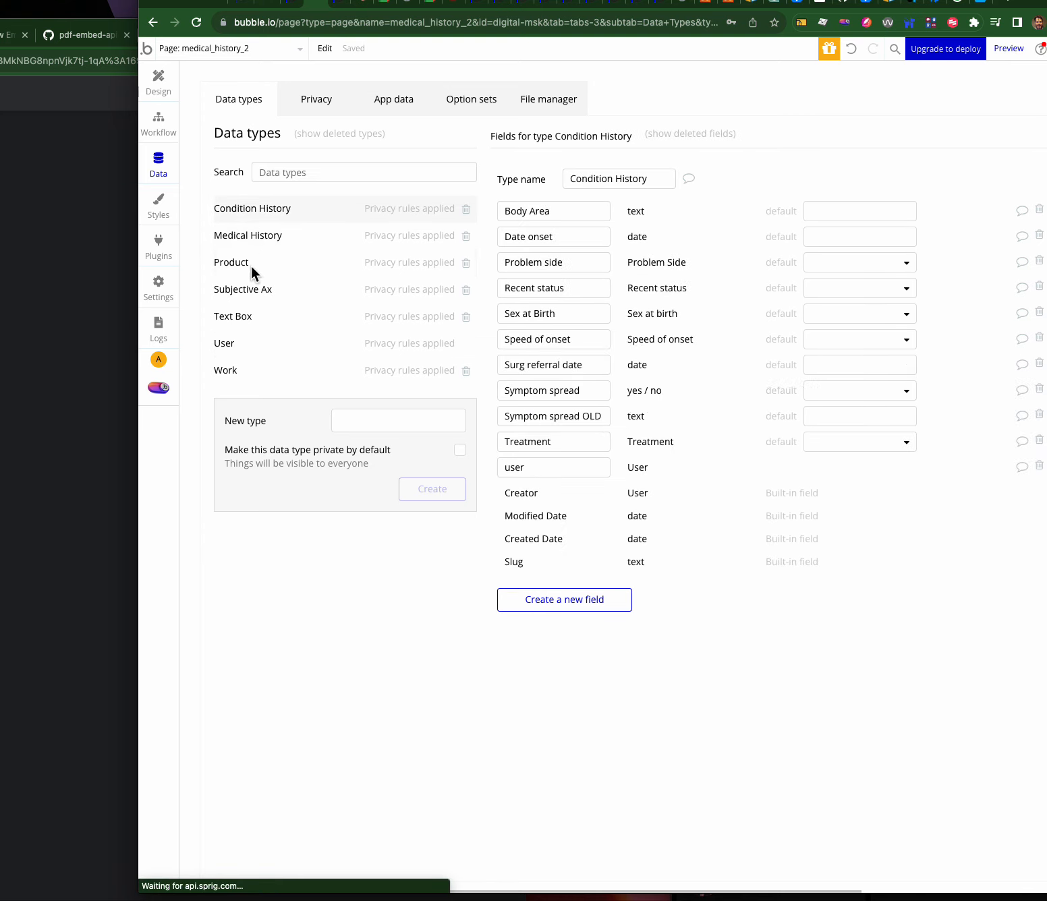
{"action": "left_click", "coordinate": [239, 346]}
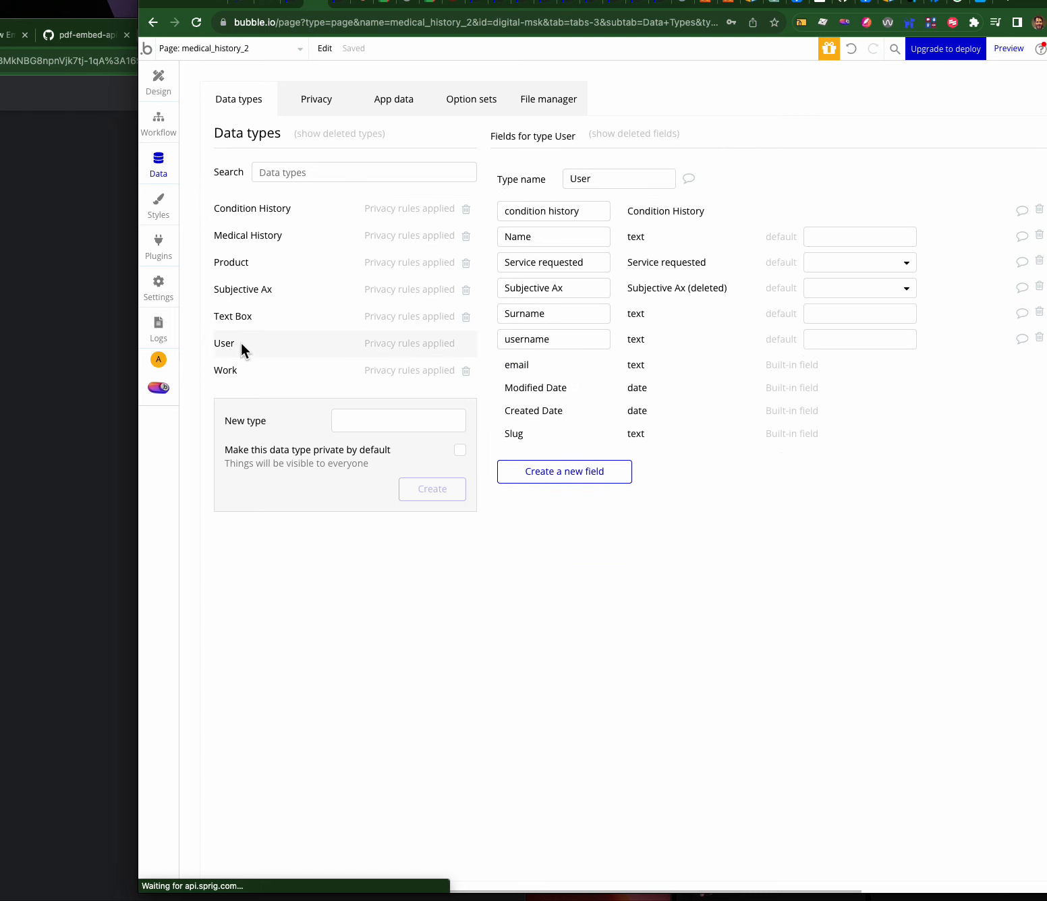
- Create a User field named 'medical history' of type Medical History, found by searching 'med'
{"action": "left_click", "coordinate": [552, 469]}
{"action": "type", "text": "mediacal history"}
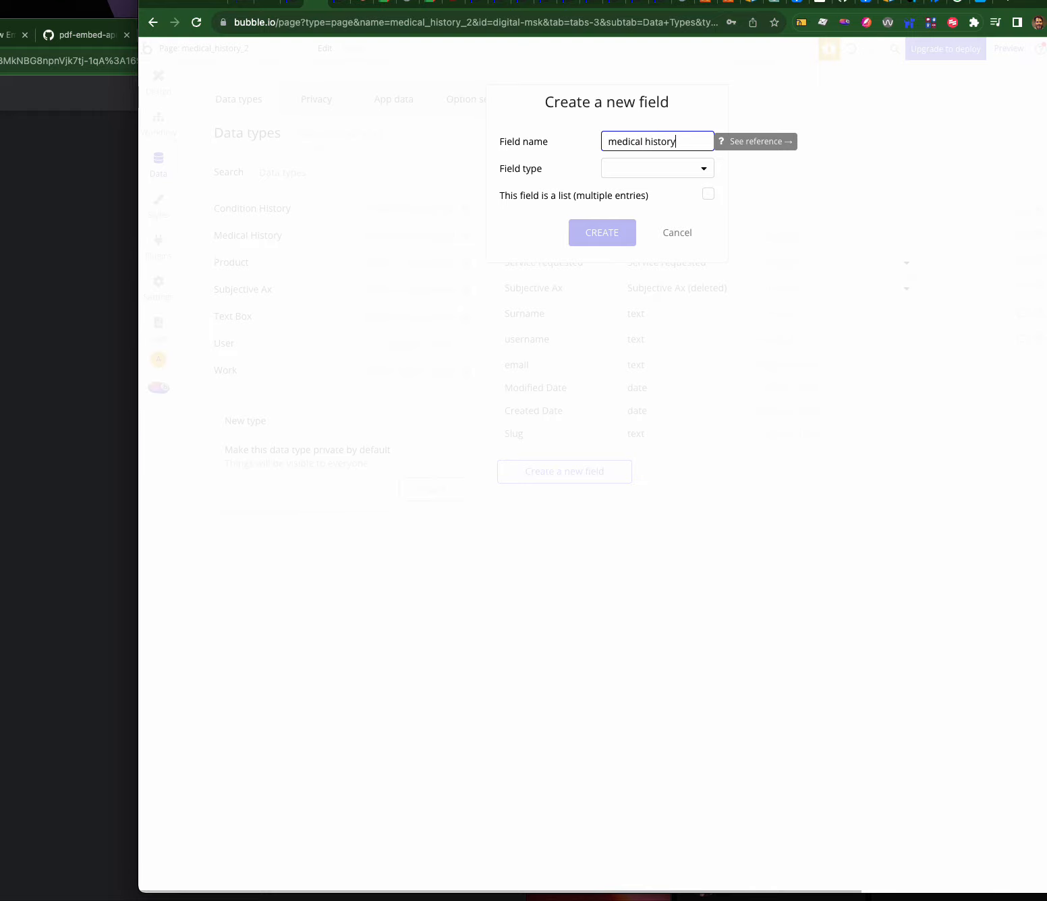
{"action": "left_click", "coordinate": [655, 168]}
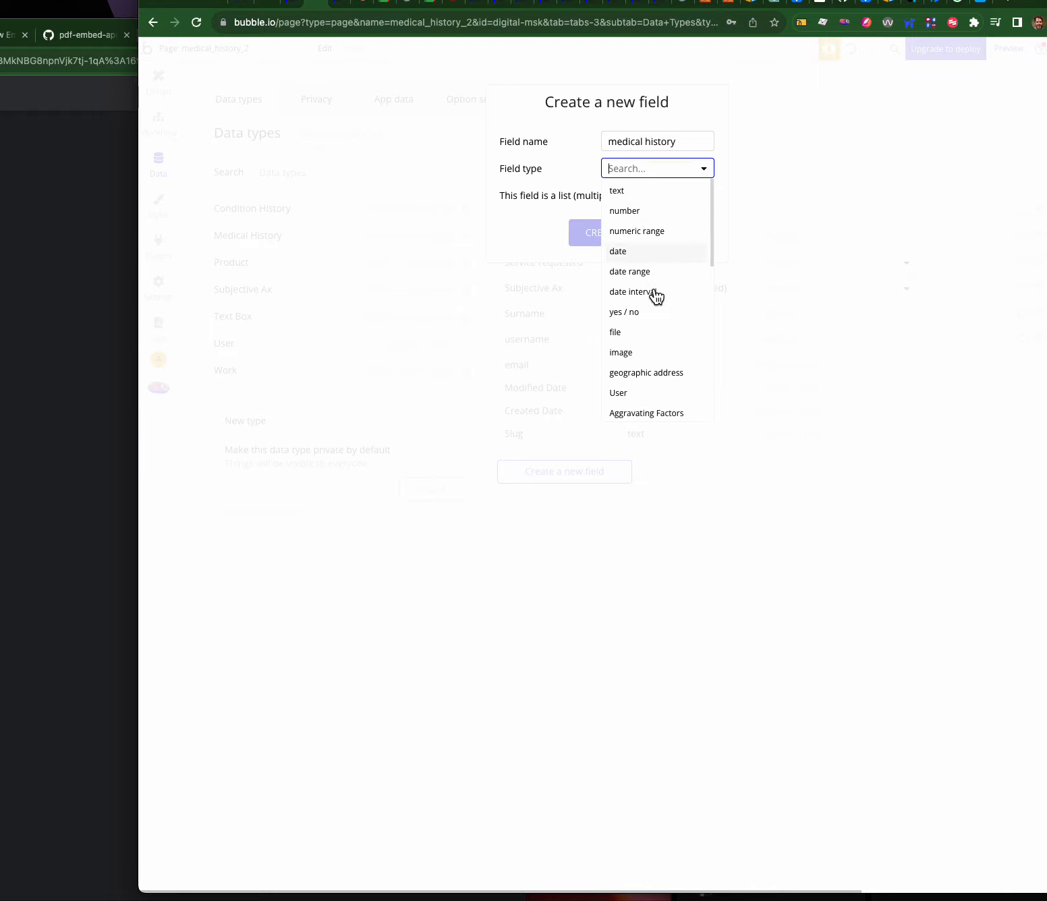
{"action": "scroll", "coordinate": [661, 388], "scroll_direction": "down", "scroll_amount": 5}
{"action": "scroll", "coordinate": [661, 388], "scroll_direction": "down", "scroll_amount": 3}
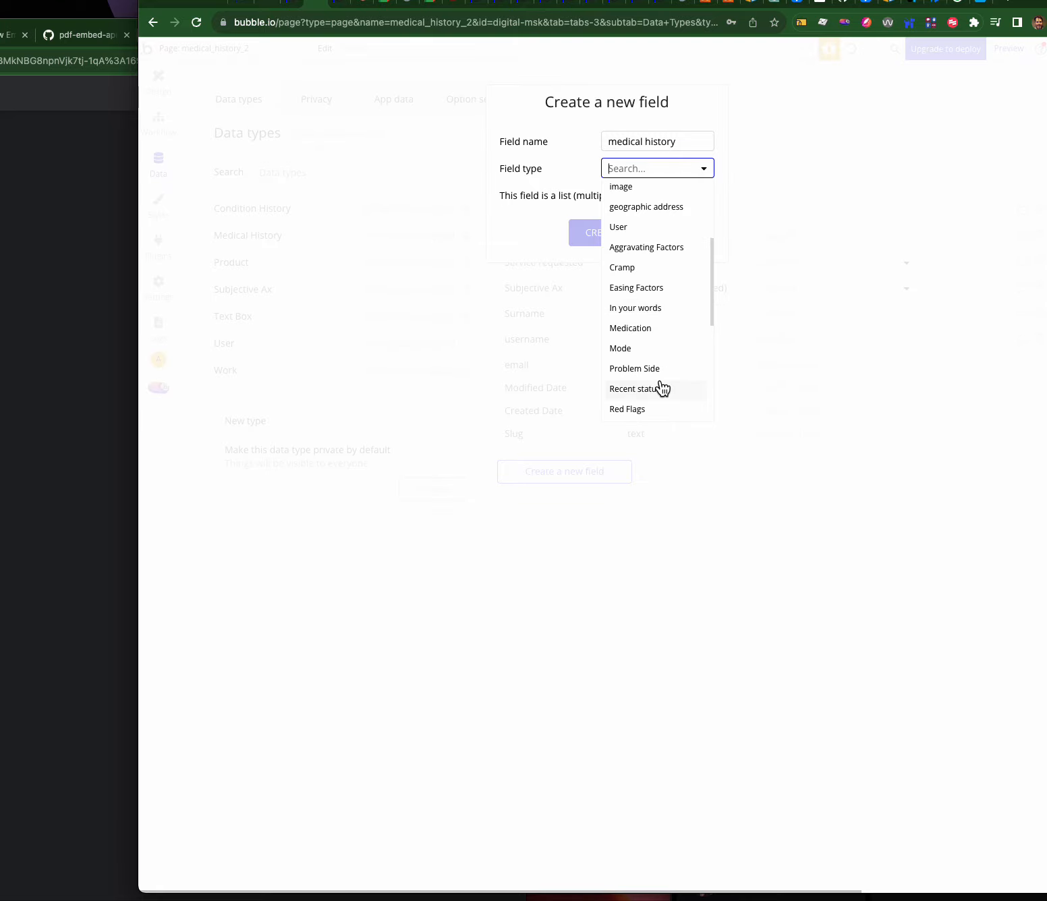
{"action": "type", "text": "med"}
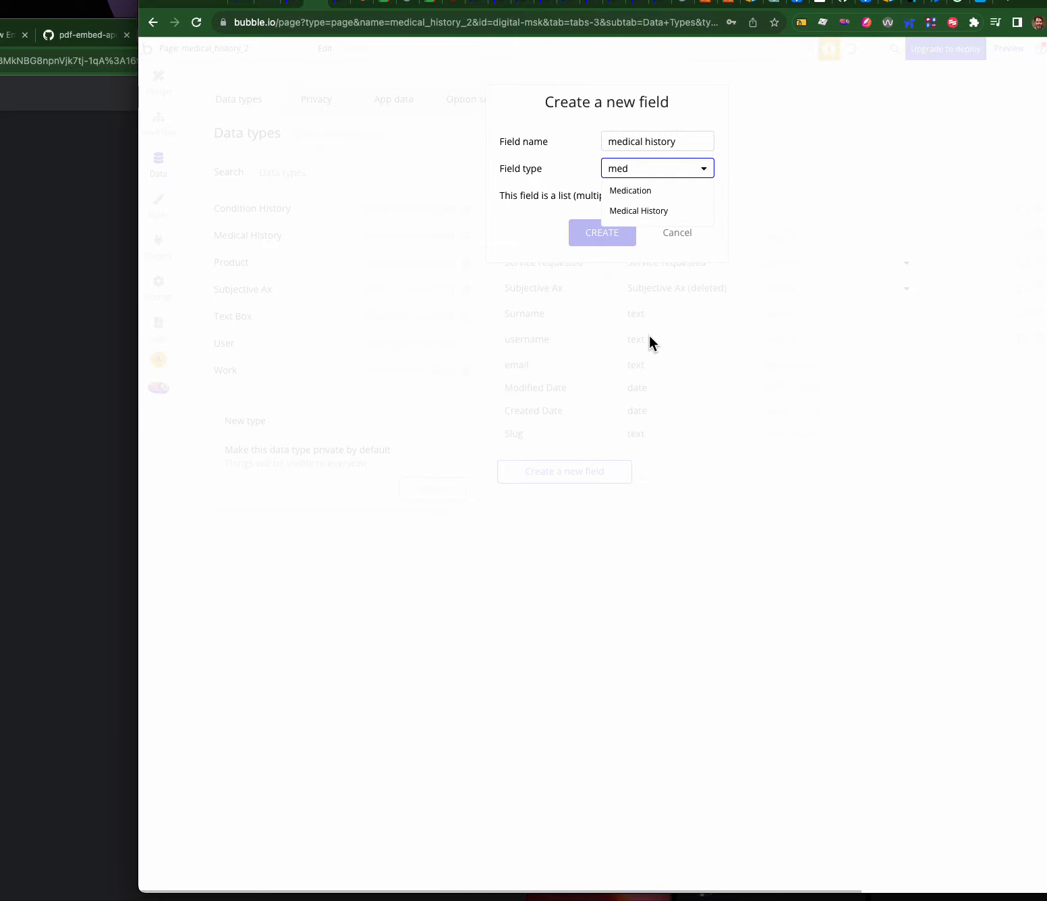
{"action": "left_click", "coordinate": [639, 211]}
{"action": "left_click", "coordinate": [625, 232]}
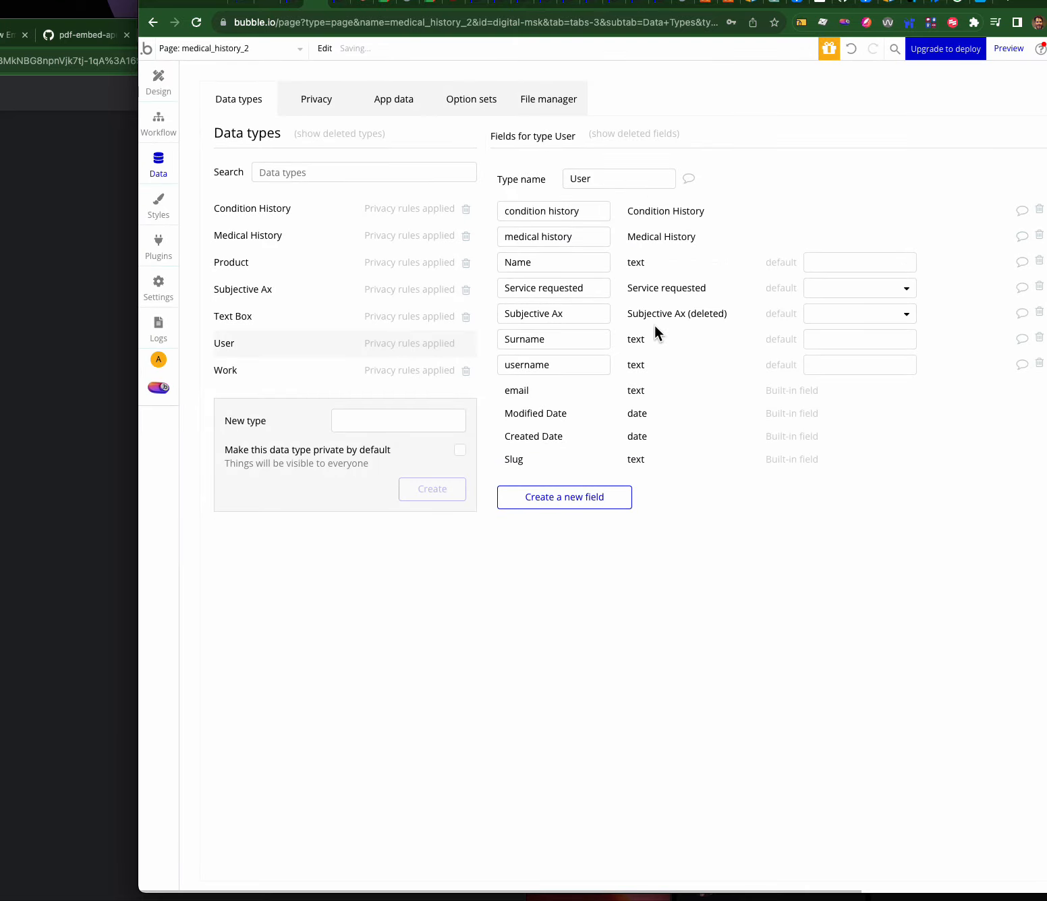
- Compare the Medical History, User and Condition History types' fields, ending on Medical History
{"action": "left_click_drag", "start_coordinate": [557, 236], "coordinate": [634, 234]}
{"action": "left_click", "coordinate": [579, 235]}
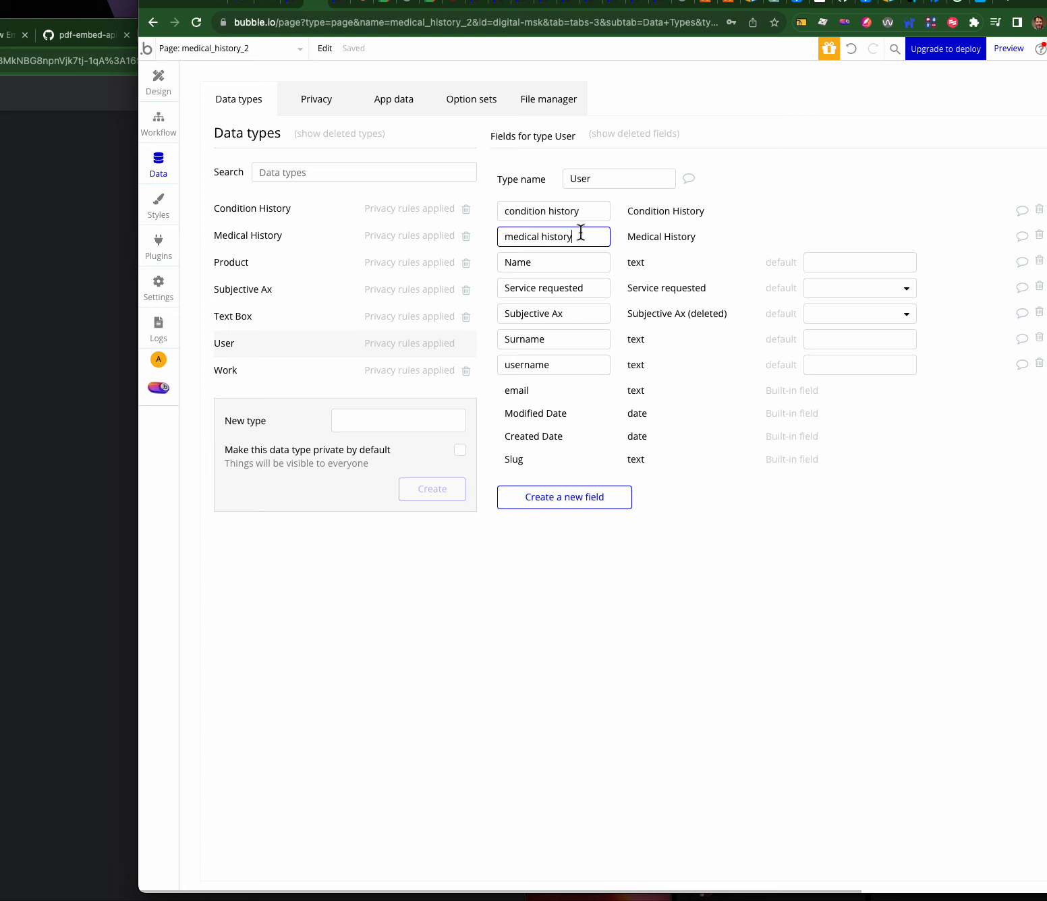
{"action": "left_click", "coordinate": [253, 236]}
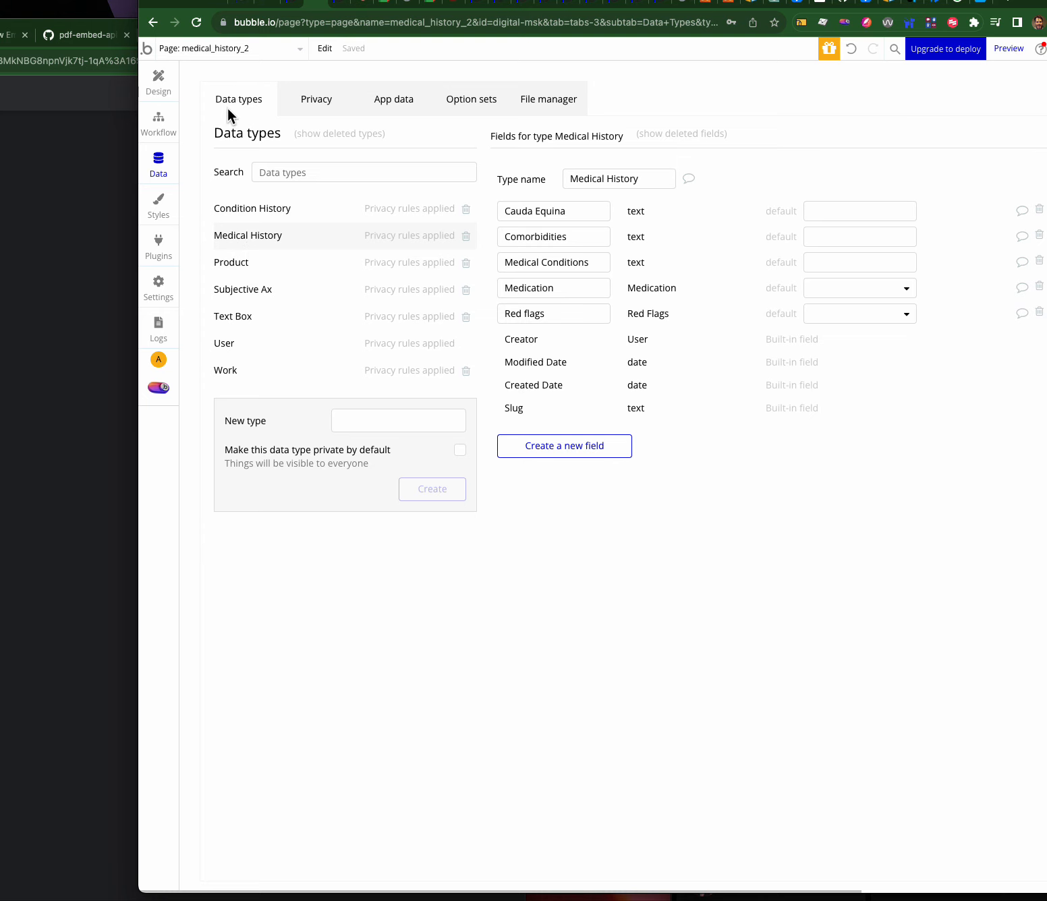
{"action": "left_click", "coordinate": [232, 347]}
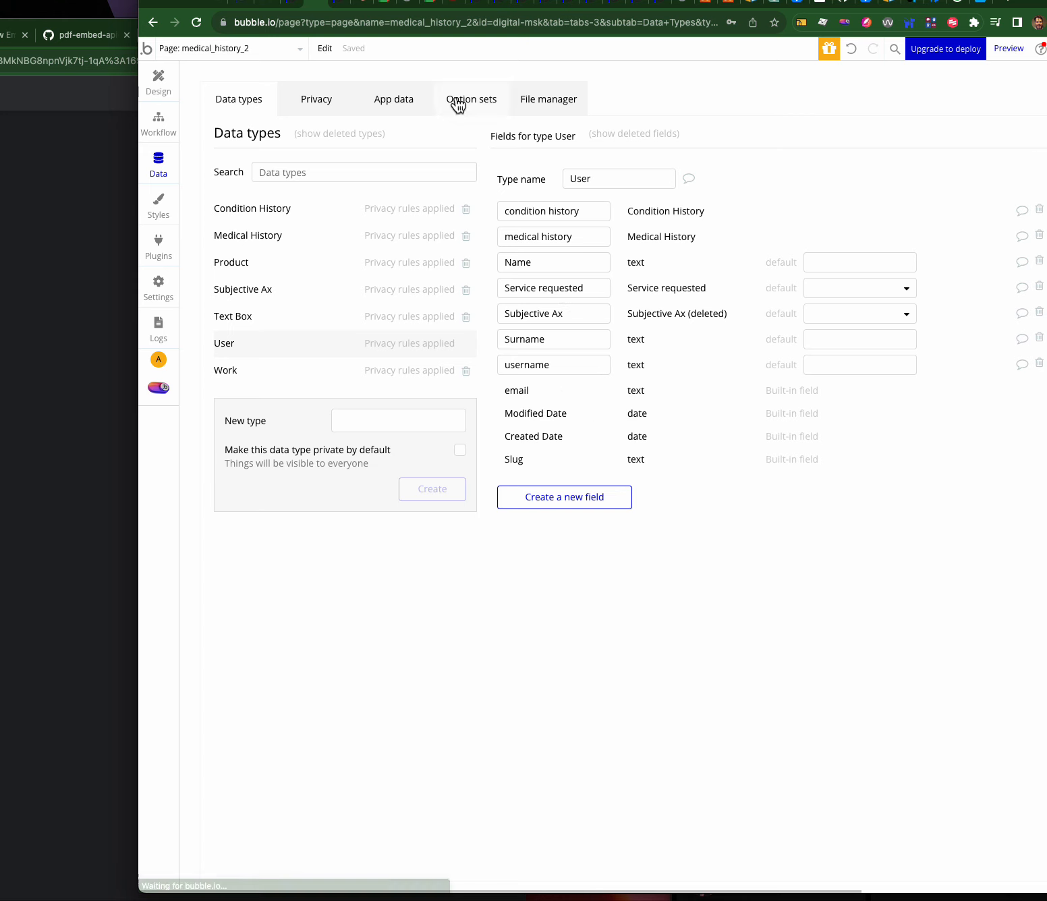
{"action": "left_click", "coordinate": [580, 236]}
{"action": "left_click", "coordinate": [582, 212]}
{"action": "left_click_drag", "start_coordinate": [583, 212], "coordinate": [477, 213]}
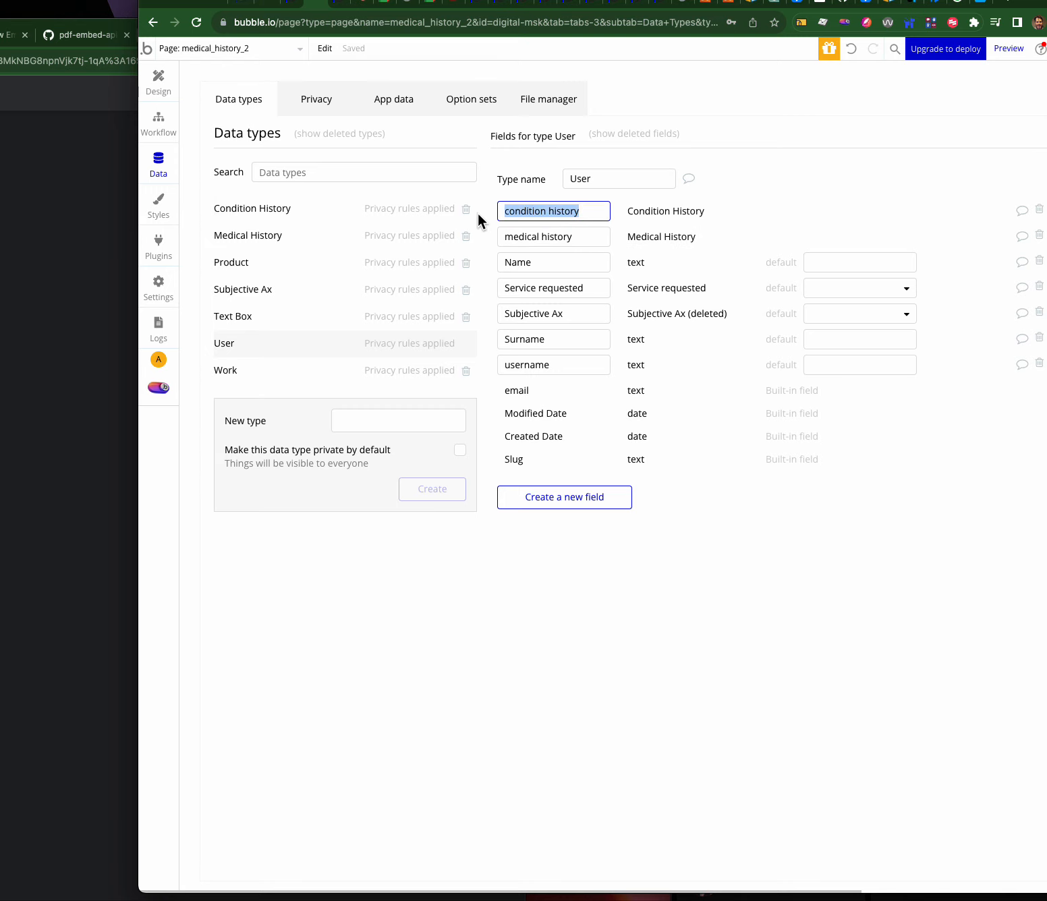
{"action": "left_click", "coordinate": [236, 210]}
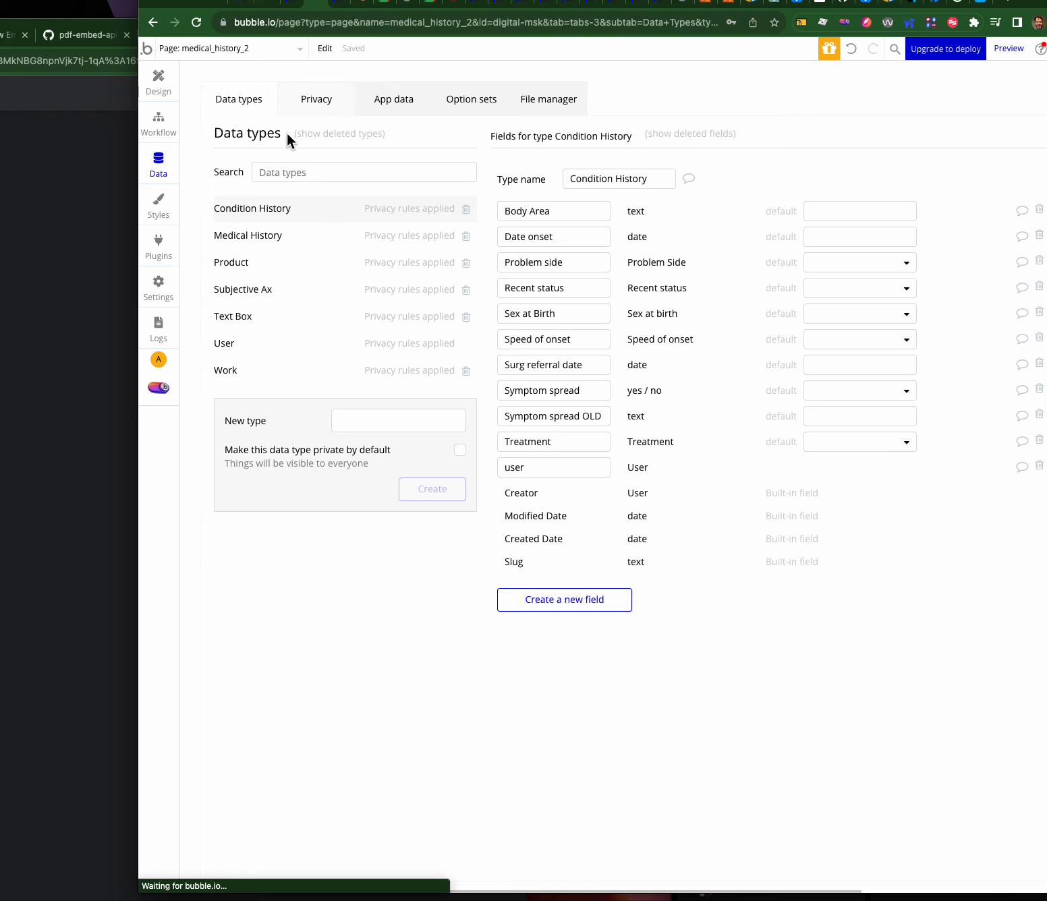
{"action": "left_click", "coordinate": [240, 230]}
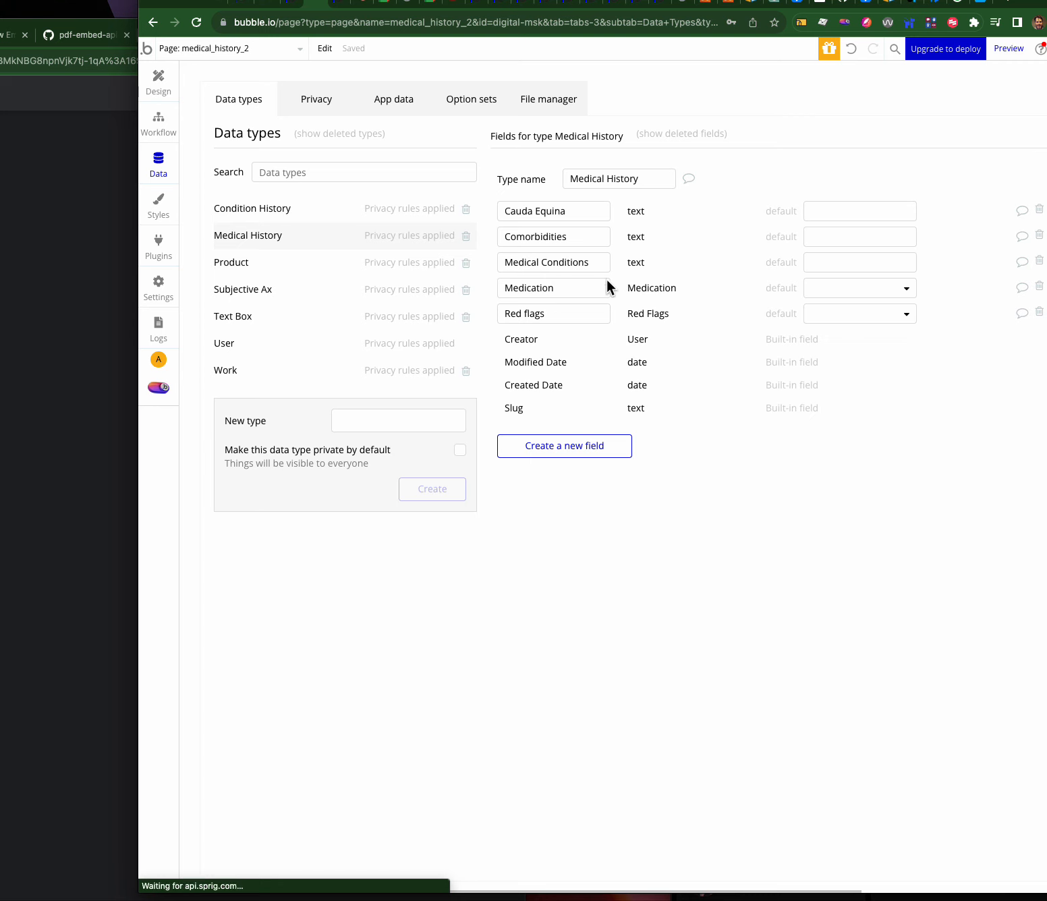
{"action": "mouse_move", "coordinate": [607, 280]}
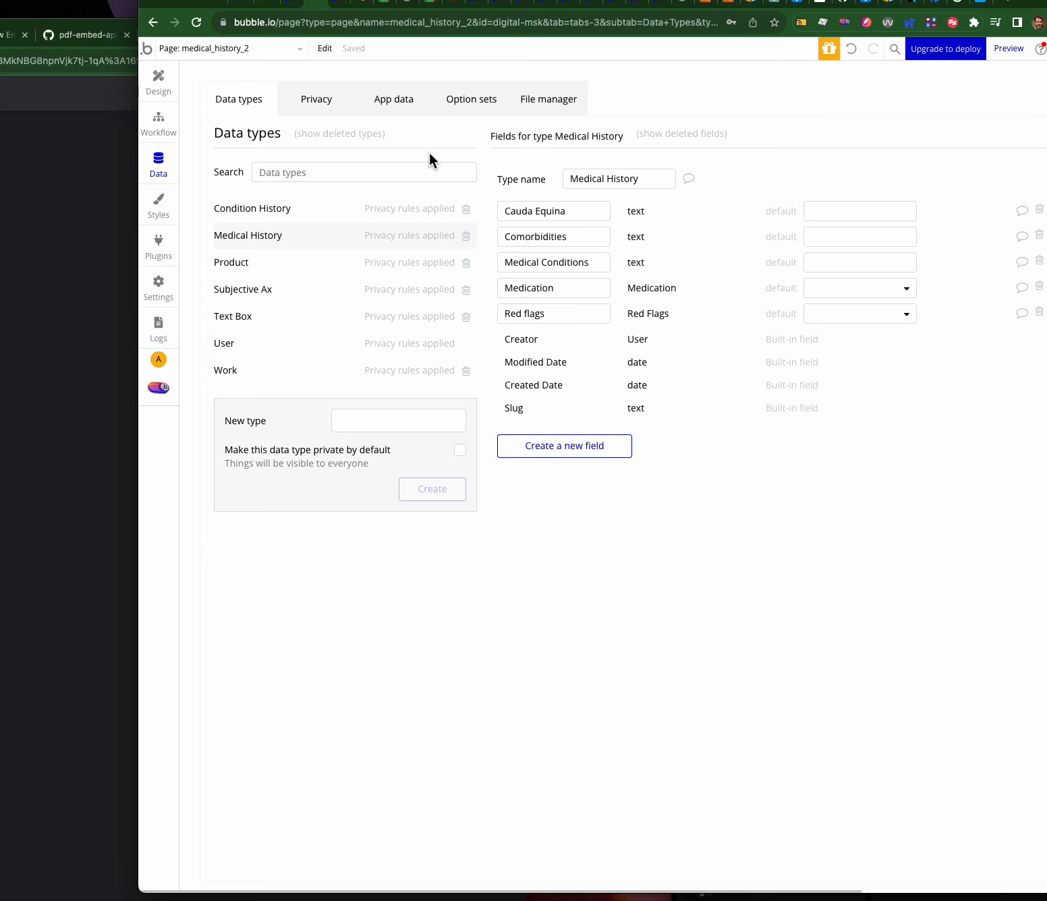
- Glance at the live app's About your condition page, then return to the Bubble editor
{"action": "left_click", "coordinate": [351, 5]}
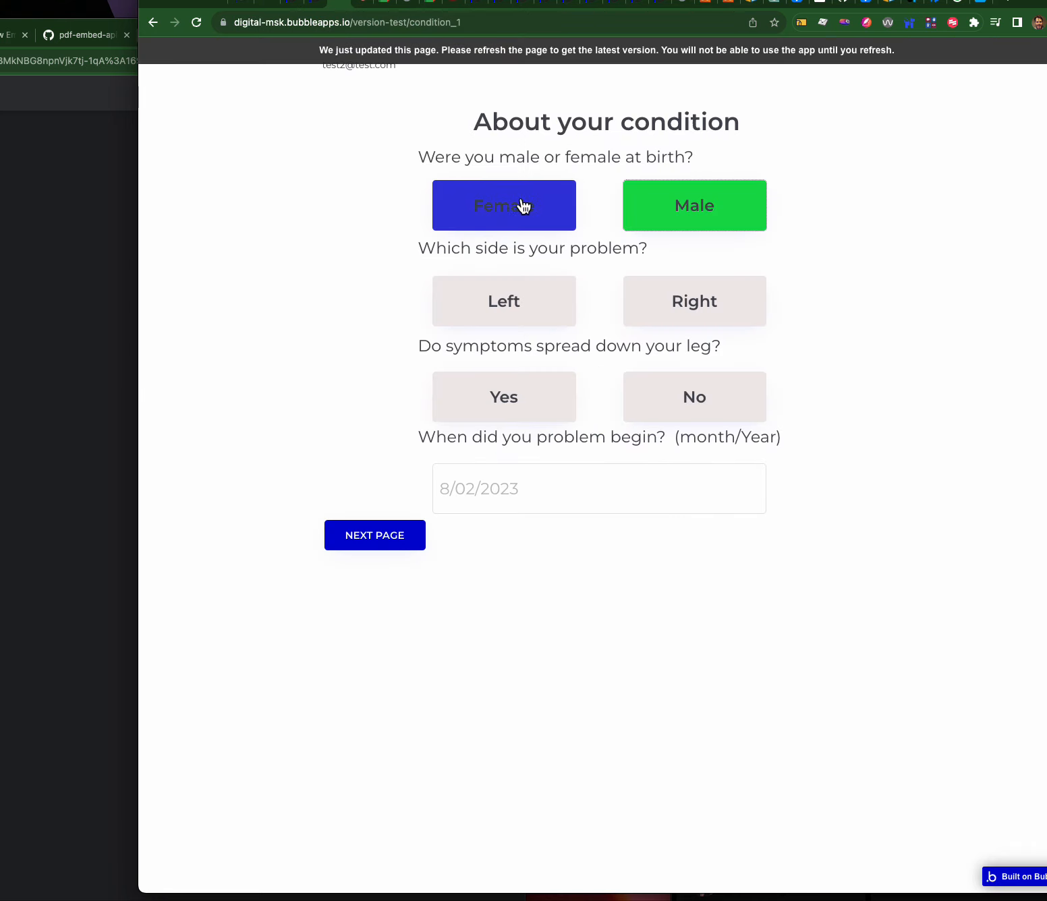
{"action": "left_click", "coordinate": [313, 5]}
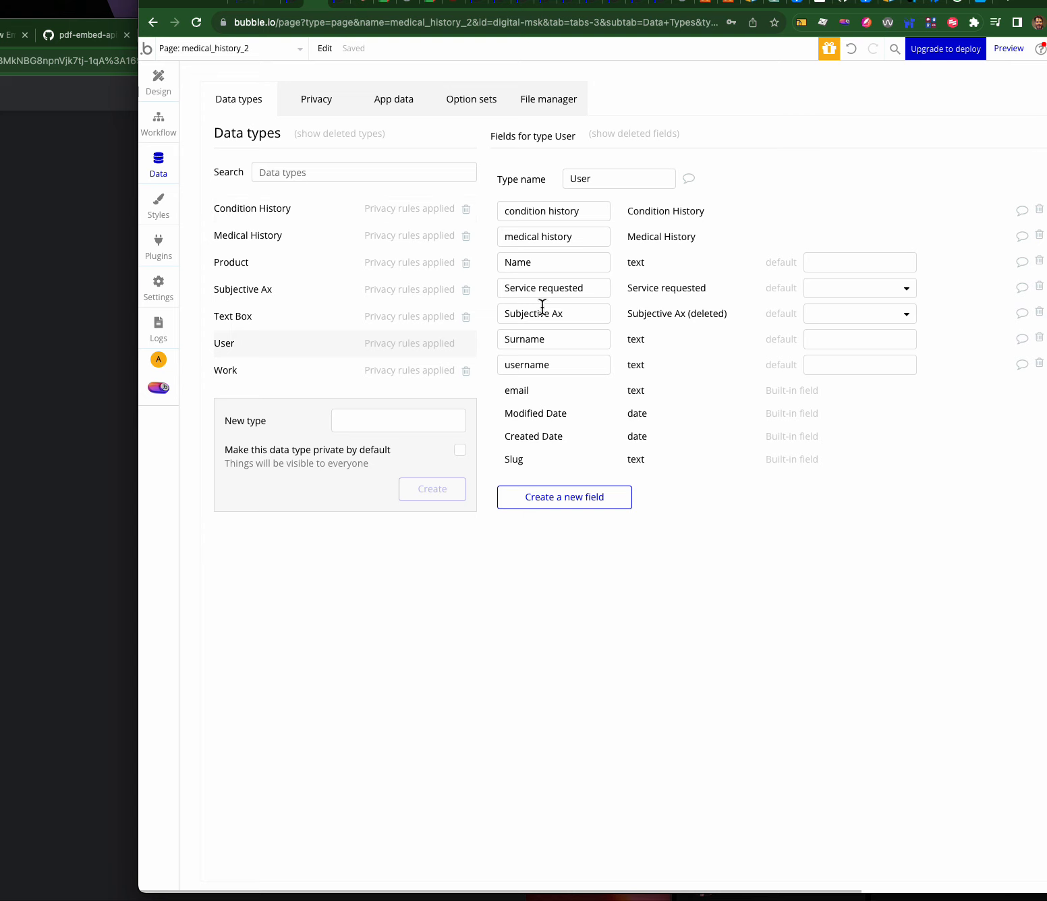
{"action": "left_click", "coordinate": [557, 496]}
{"action": "type", "text": "sex "}
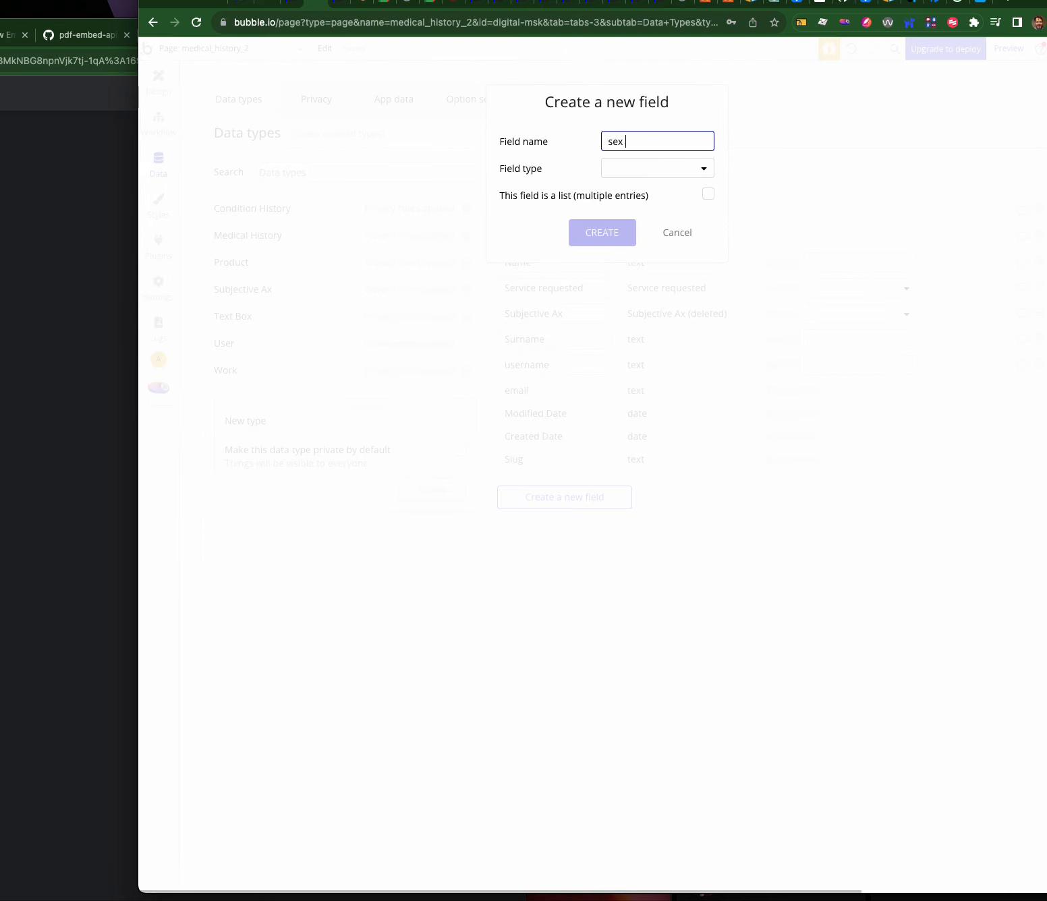
{"action": "type", "text": "at biorth"}
{"action": "key", "text": "BackSpace"}
{"action": "key", "text": "BackSpace"}
{"action": "key", "text": "BackSpace"}
{"action": "key", "text": "BackSpace"}
{"action": "key", "text": "BackSpace"}
{"action": "key", "text": "BackSpace"}
{"action": "key", "text": "BackSpace"}
{"action": "key", "text": "BackSpace"}
{"action": "key", "text": "BackSpace"}
{"action": "key", "text": "BackSpace"}
{"action": "key", "text": "BackSpace"}
{"action": "key", "text": "BackSpace"}
{"action": "key", "text": "BackSpace"}
{"action": "left_click", "coordinate": [678, 232]}
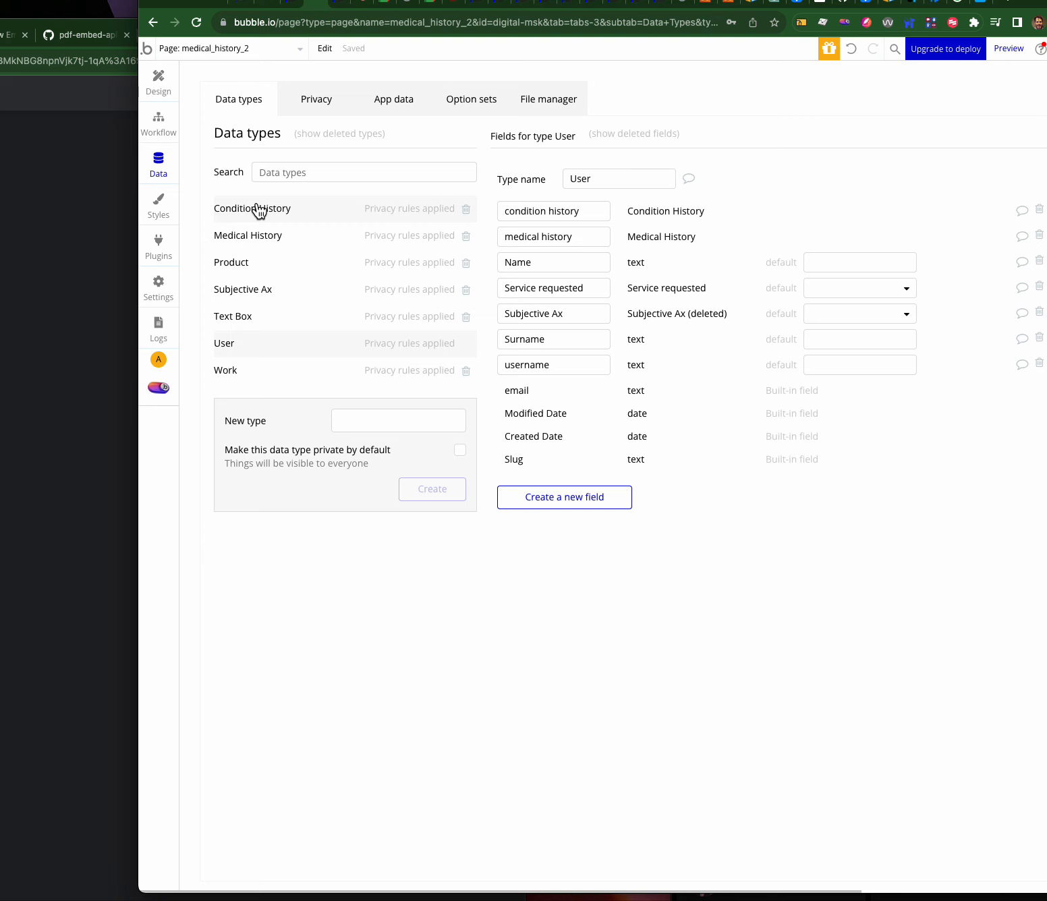
- Review the Medical History, User and Condition History types, then view the stored app data records
{"action": "left_click", "coordinate": [258, 237]}
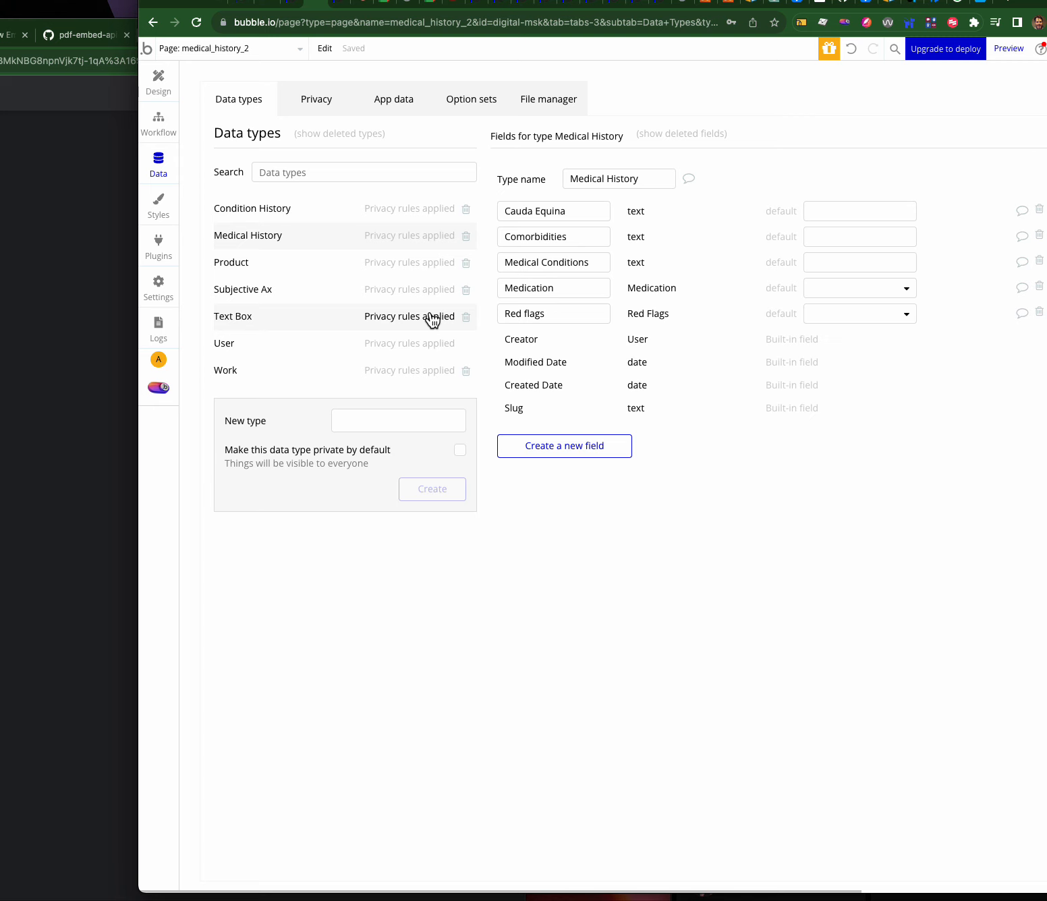
{"action": "left_click", "coordinate": [308, 342]}
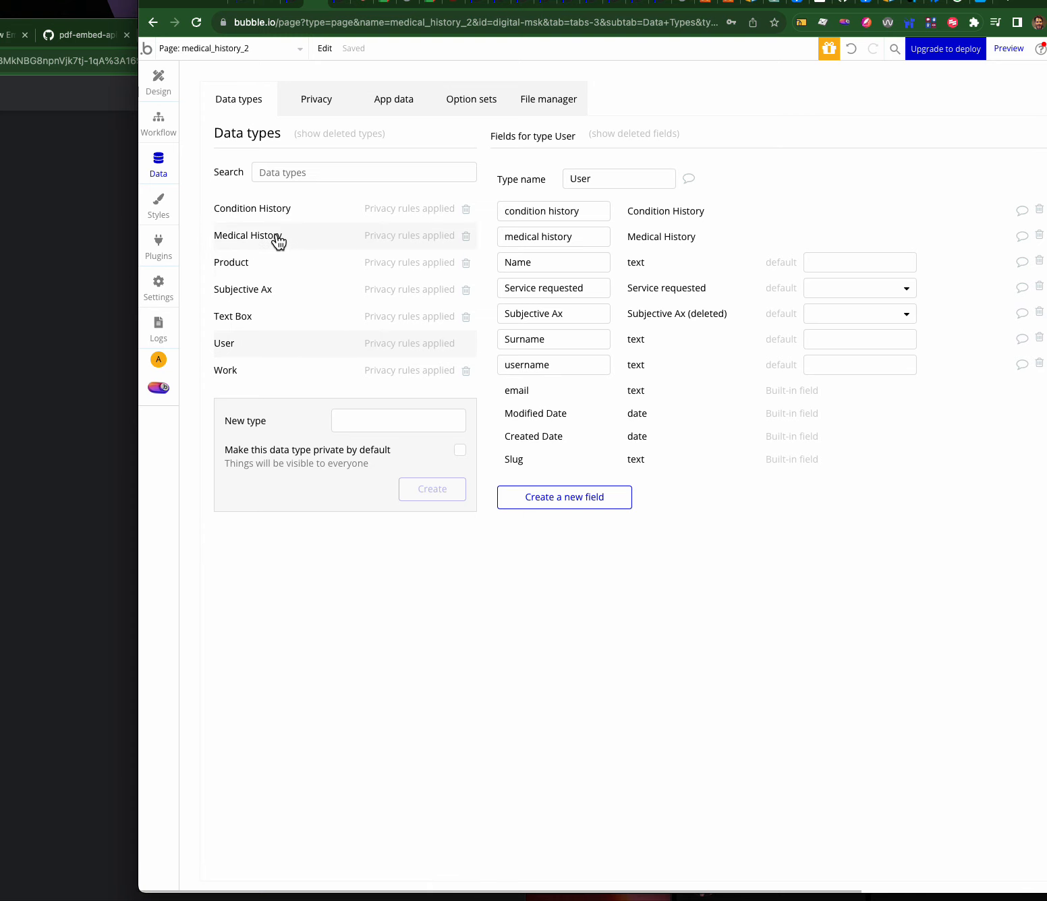
{"action": "left_click", "coordinate": [274, 212]}
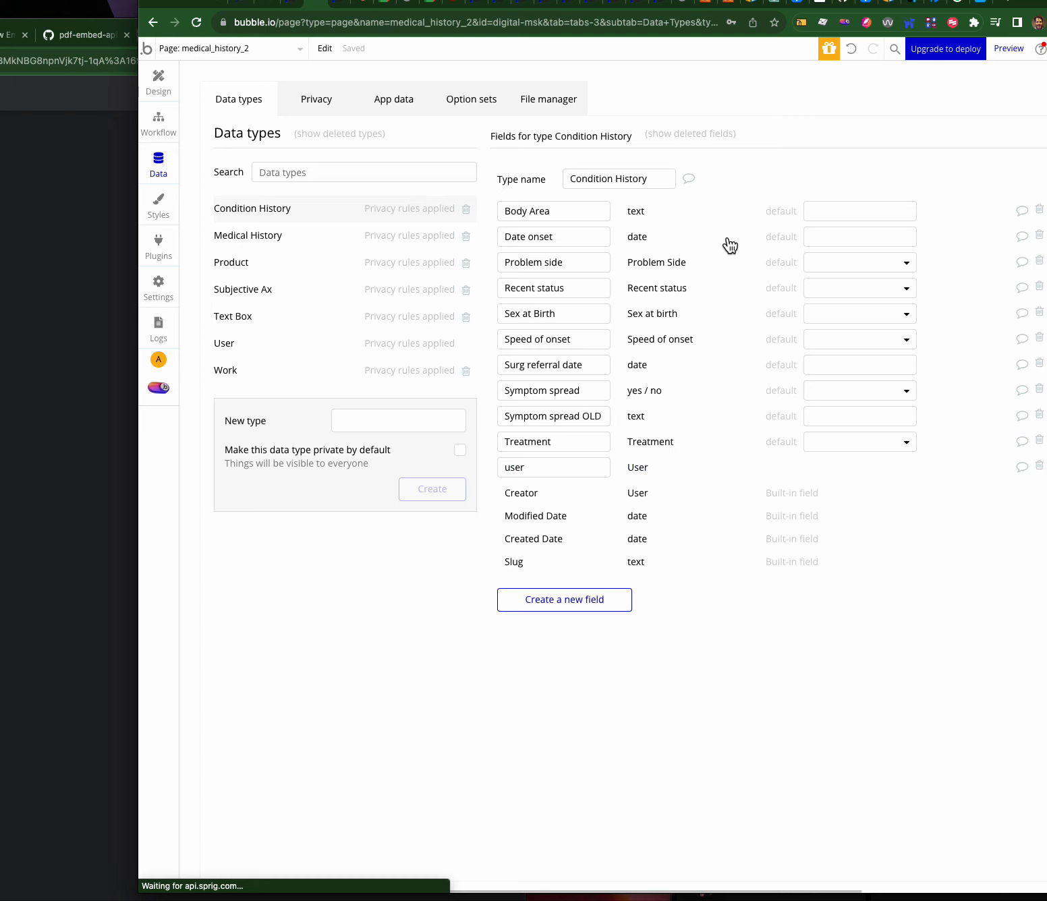
{"action": "left_click", "coordinate": [401, 104]}
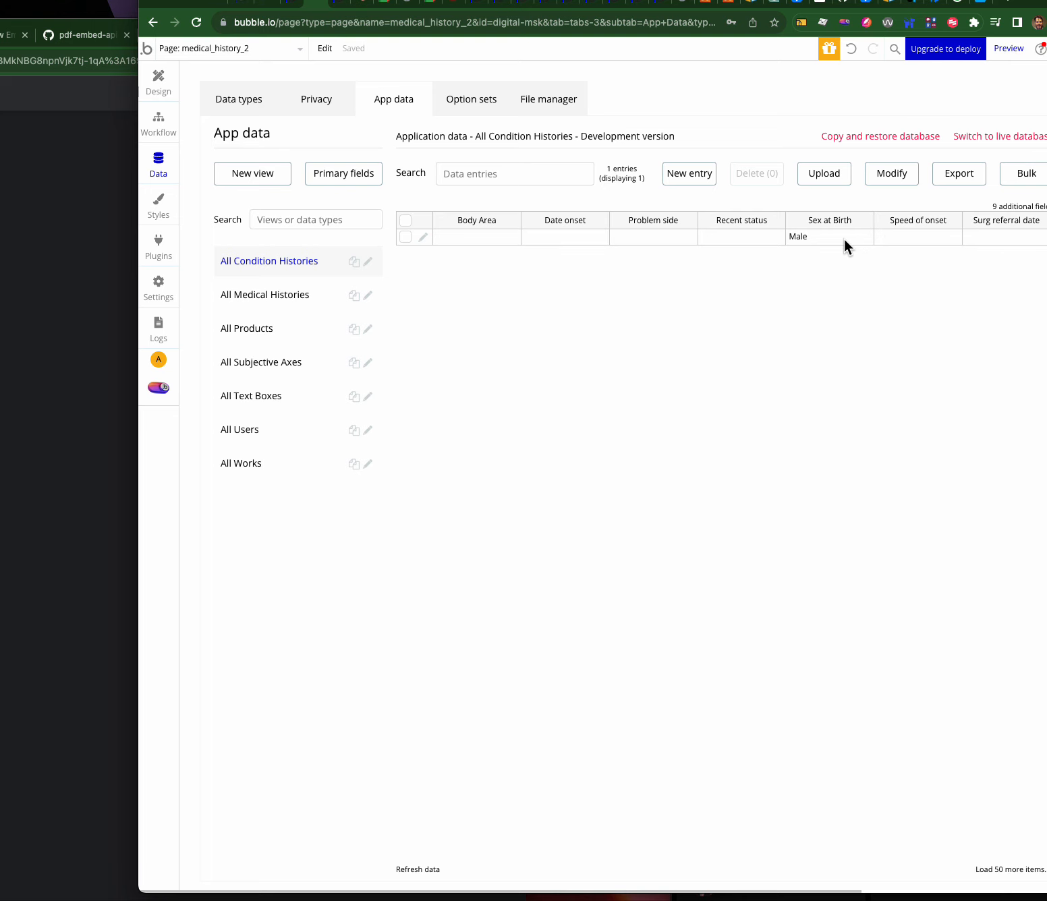
- Check the All Users records, then go back to the data type definitions
{"action": "left_click", "coordinate": [250, 430]}
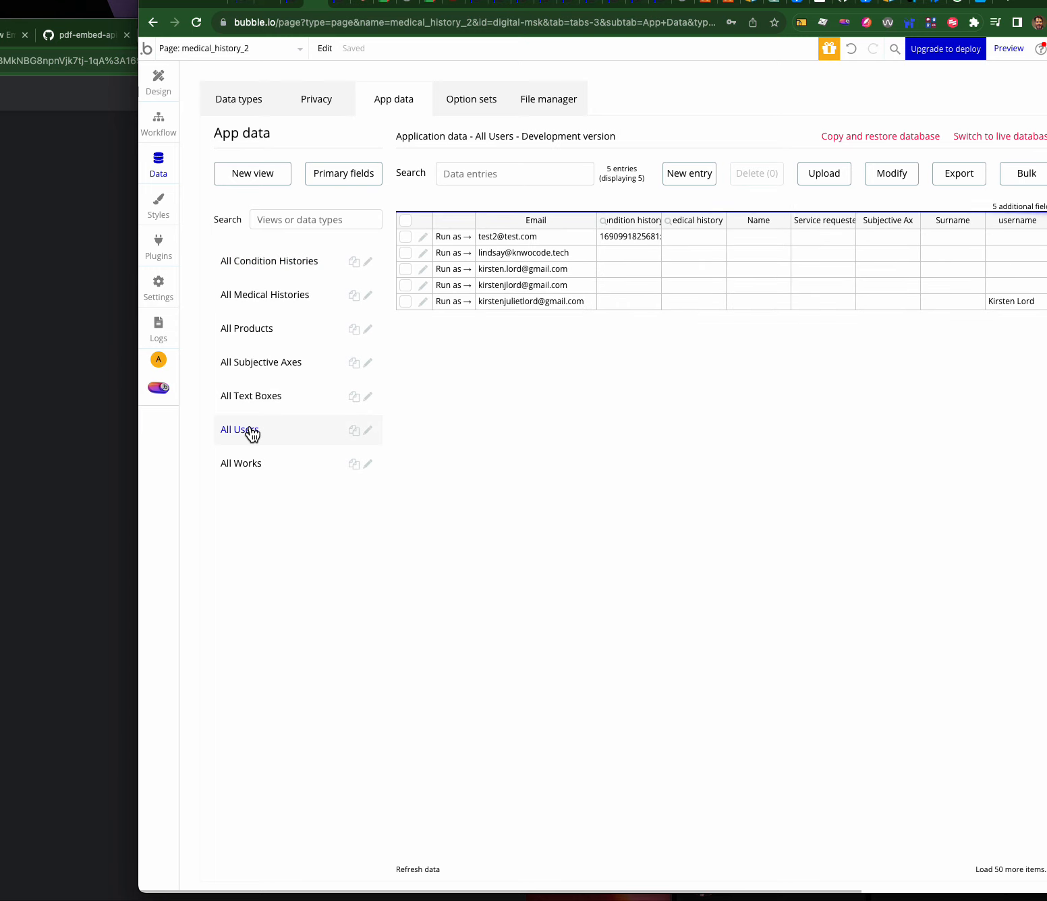
{"action": "left_click", "coordinate": [226, 101]}
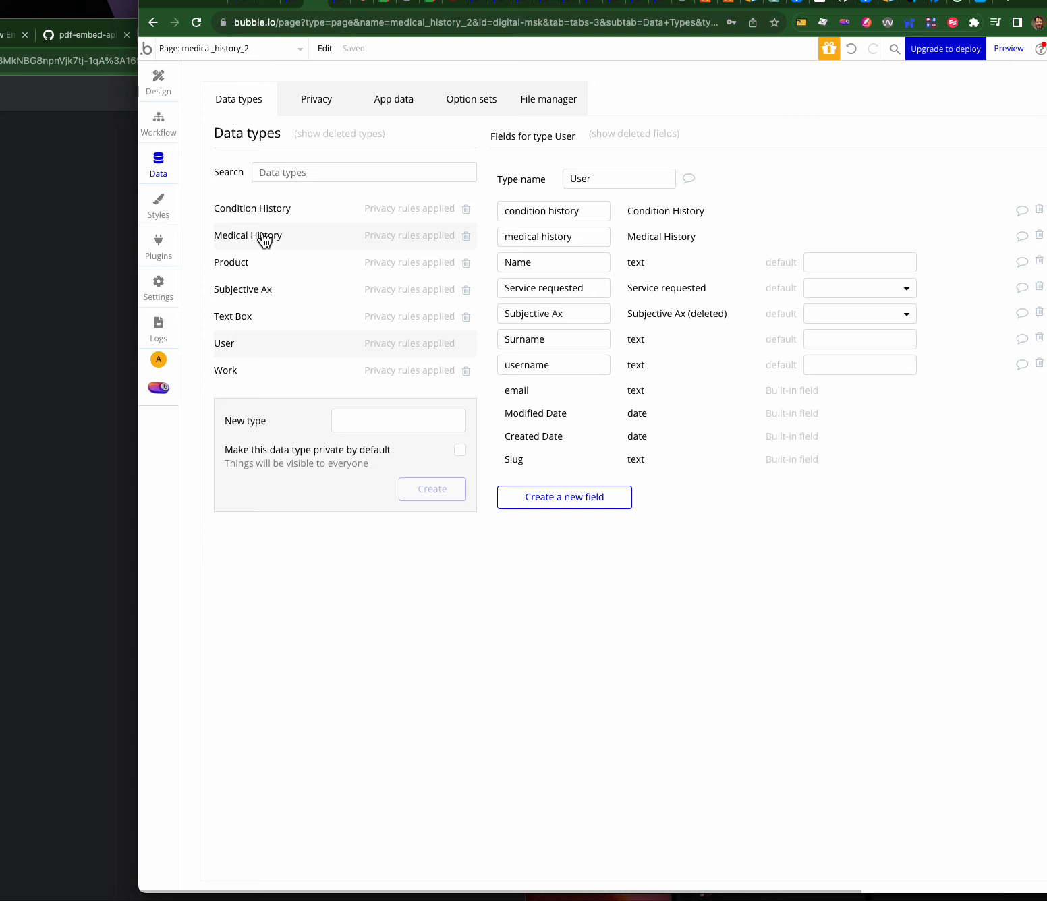
- Inspect the Condition History and User fields, including User's condition history field name, then view the stored records
{"action": "left_click", "coordinate": [260, 214]}
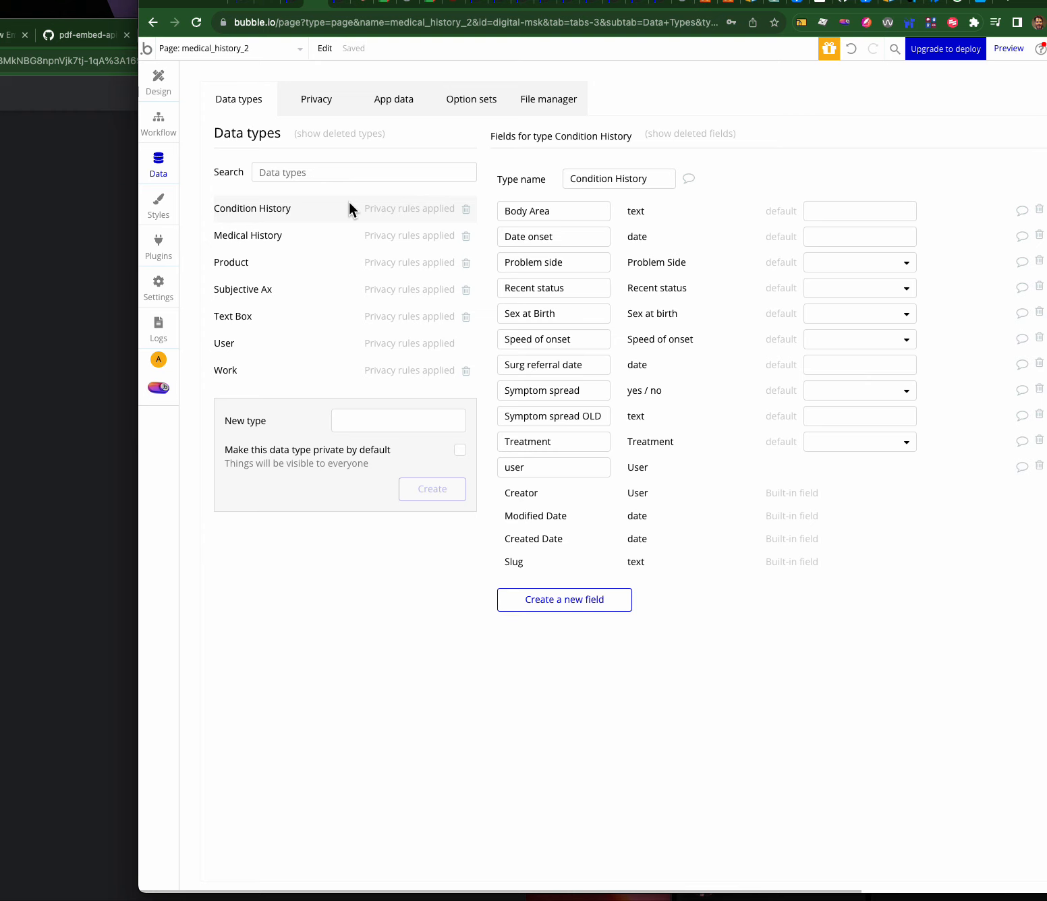
{"action": "left_click", "coordinate": [331, 356]}
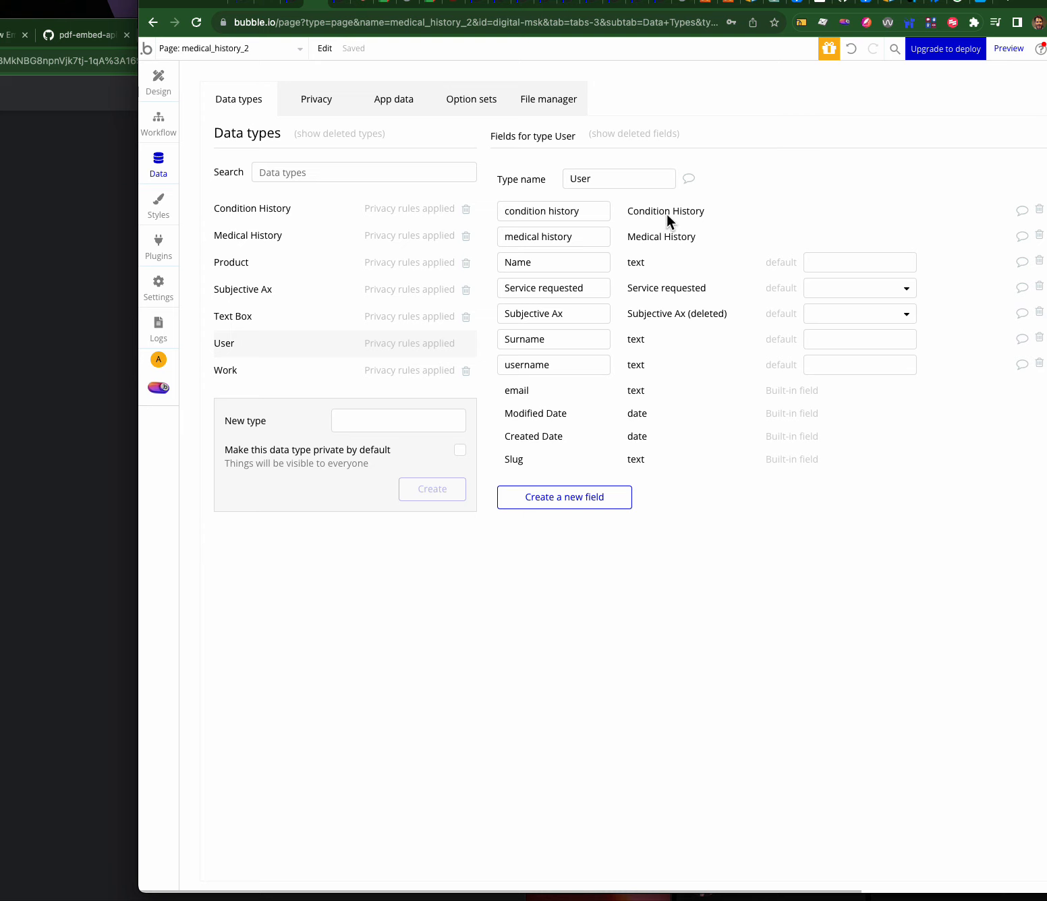
{"action": "left_click_drag", "start_coordinate": [586, 206], "coordinate": [495, 206]}
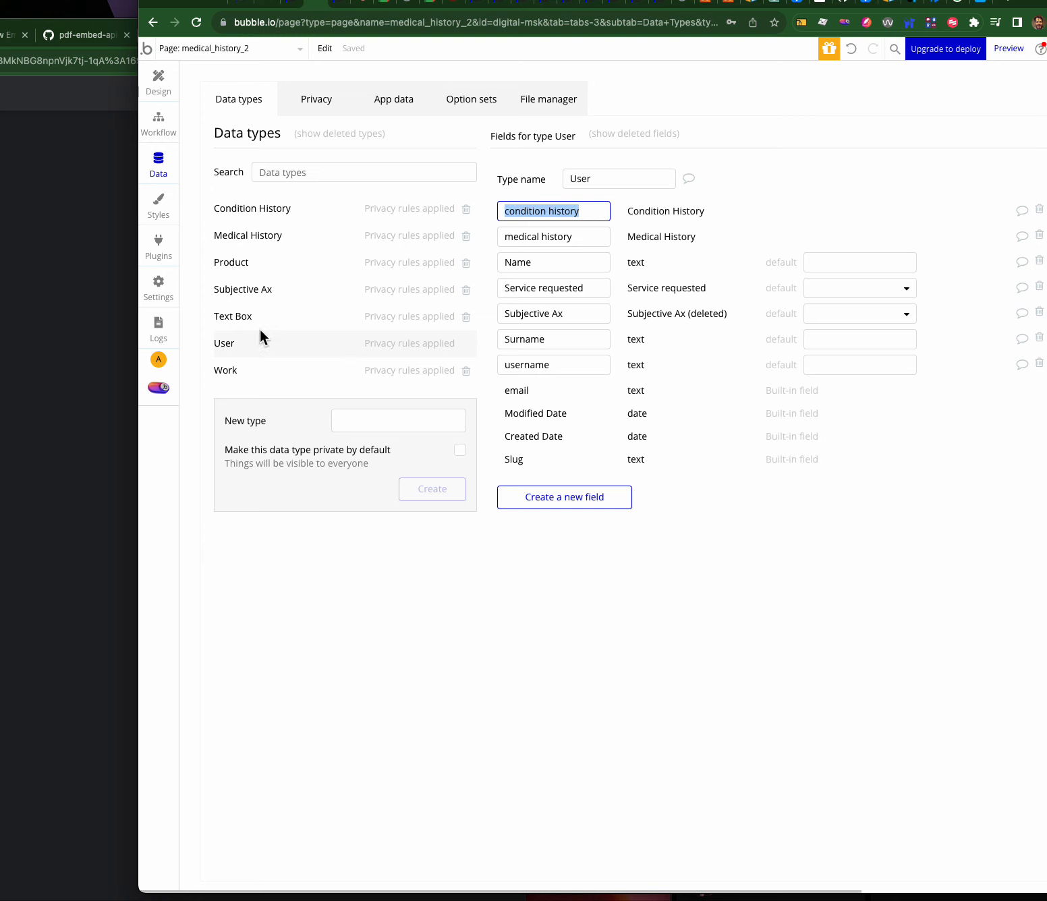
{"action": "left_click_drag", "start_coordinate": [598, 210], "coordinate": [495, 207]}
{"action": "left_click", "coordinate": [586, 211]}
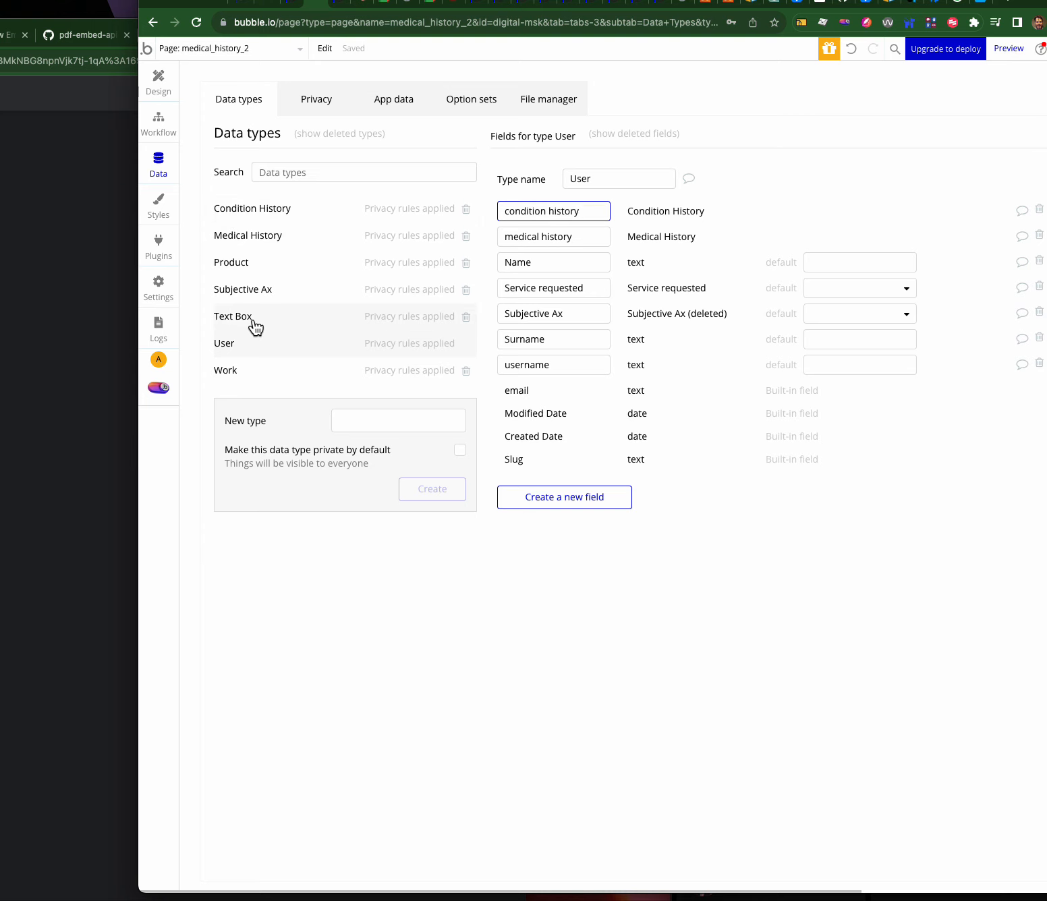
{"action": "left_click_drag", "start_coordinate": [589, 210], "coordinate": [500, 205]}
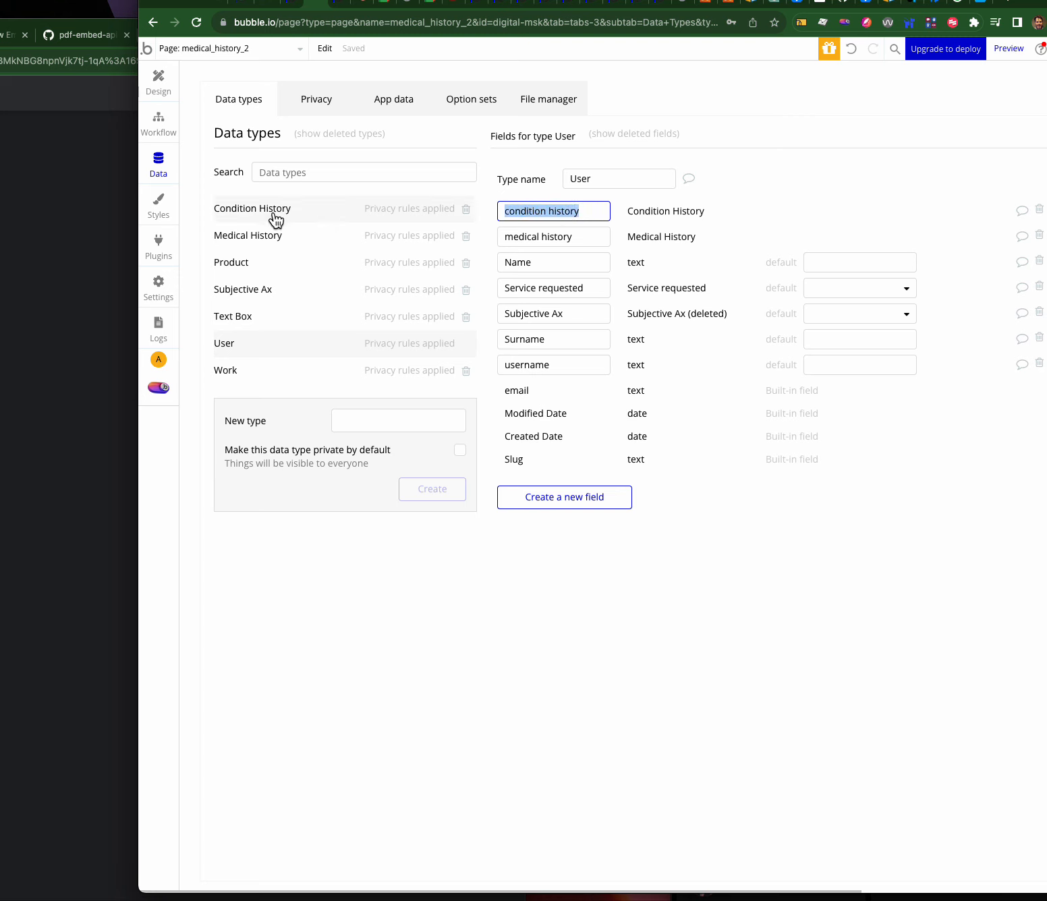
{"action": "left_click", "coordinate": [252, 341]}
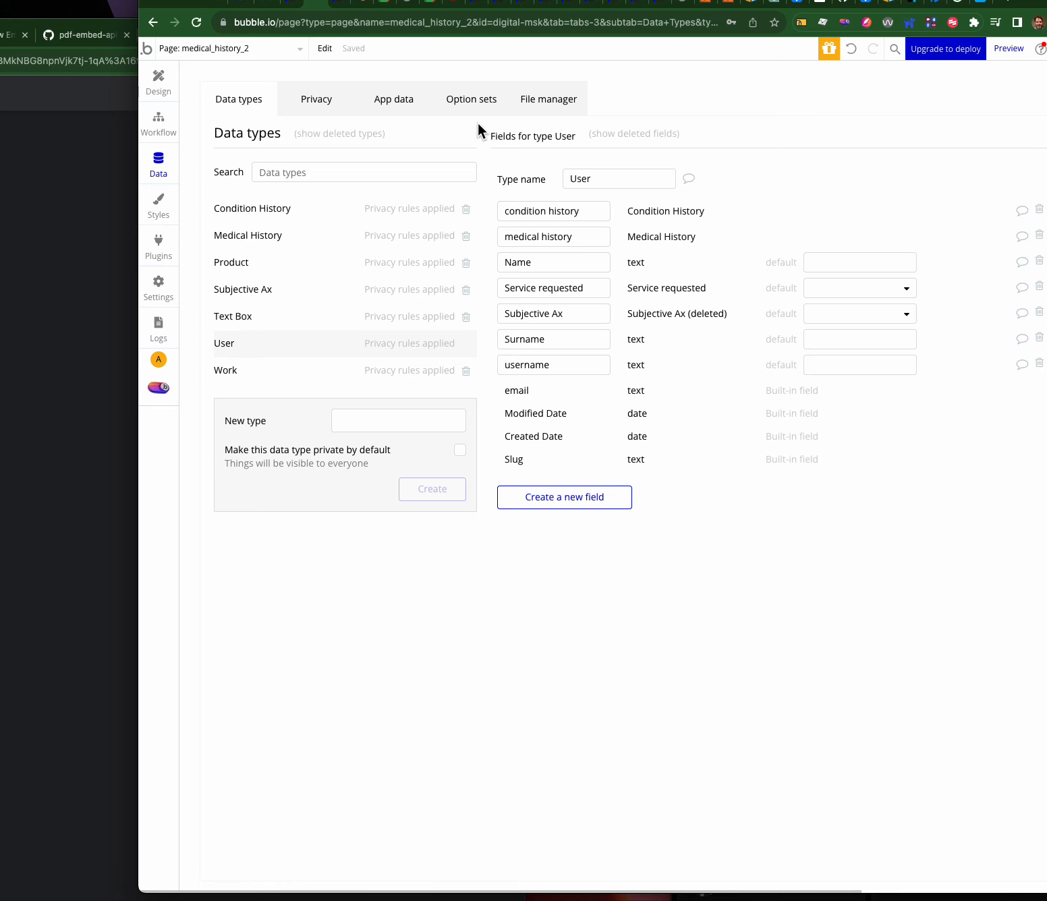
{"action": "left_click", "coordinate": [407, 102]}
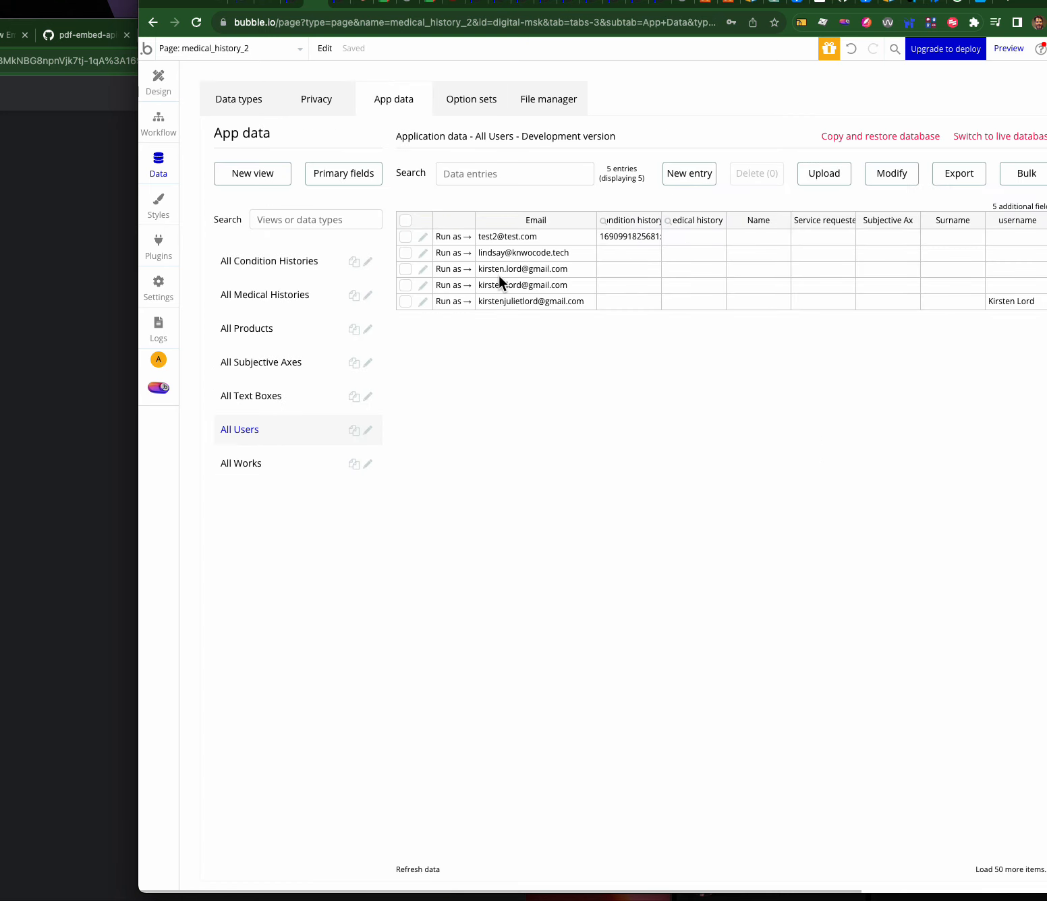
- Inspect the first user's record and its linked condition history id
{"action": "left_click", "coordinate": [516, 238]}
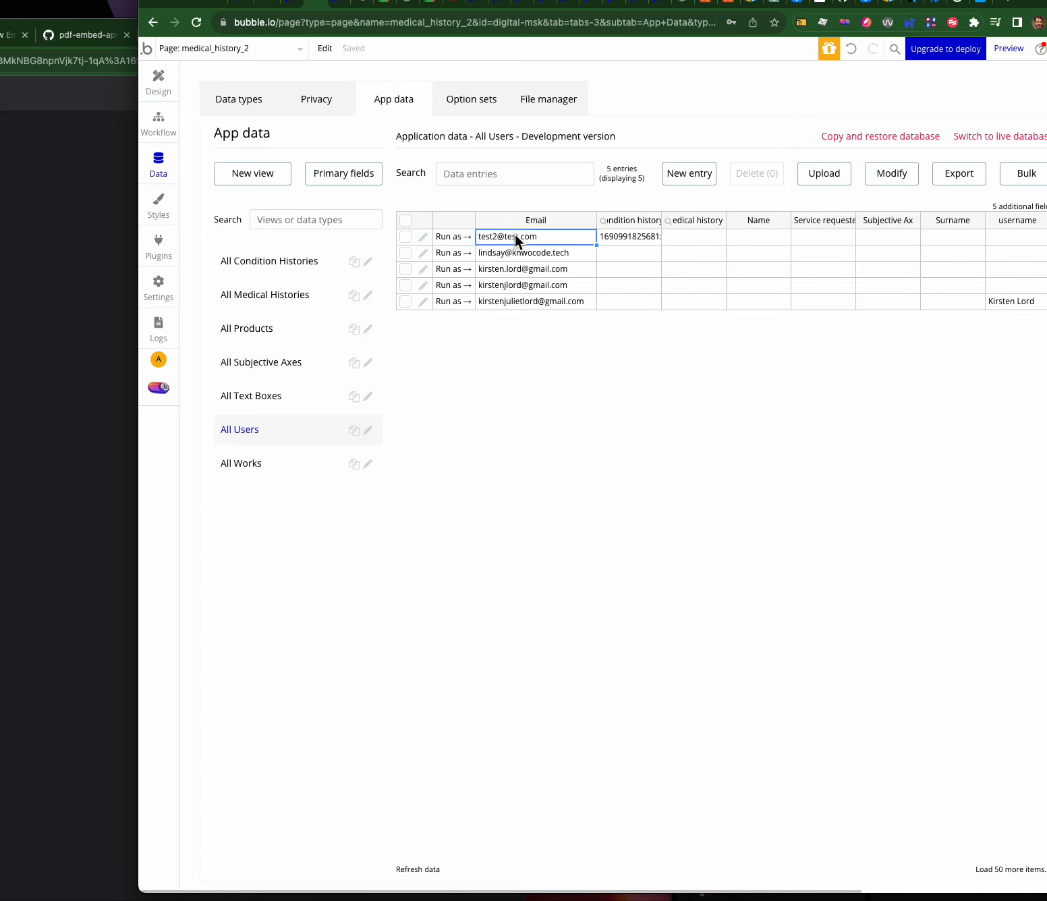
{"action": "left_click", "coordinate": [423, 238]}
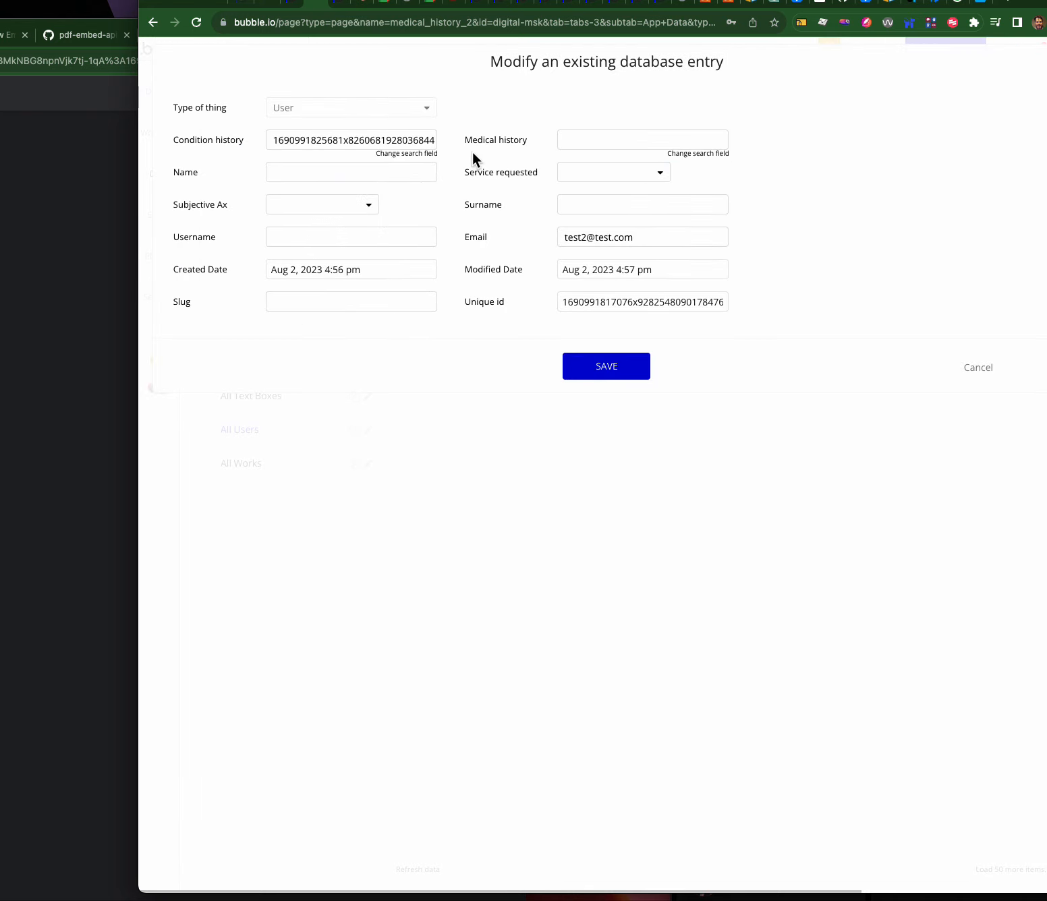
{"action": "left_click_drag", "start_coordinate": [276, 142], "coordinate": [451, 152]}
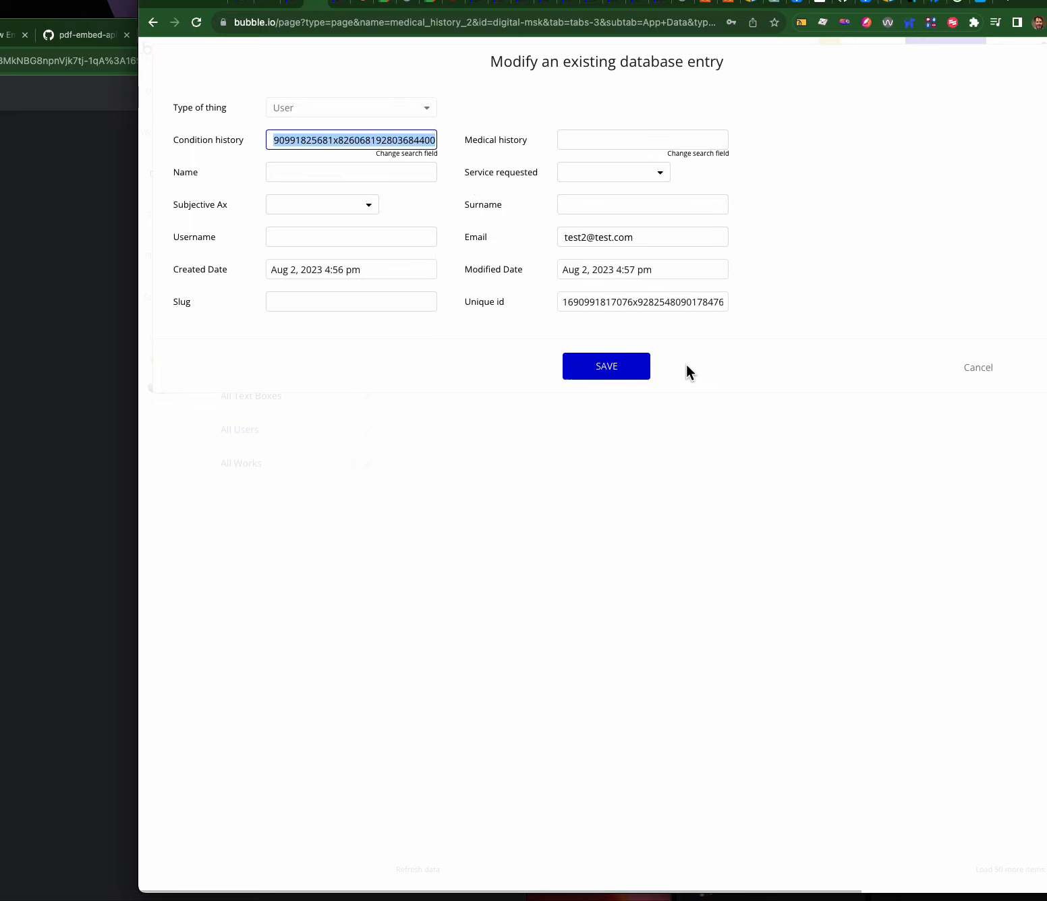
{"action": "left_click", "coordinate": [976, 367]}
- Inspect the Condition History record's unique id, then return to the All Users entries
{"action": "left_click", "coordinate": [264, 263]}
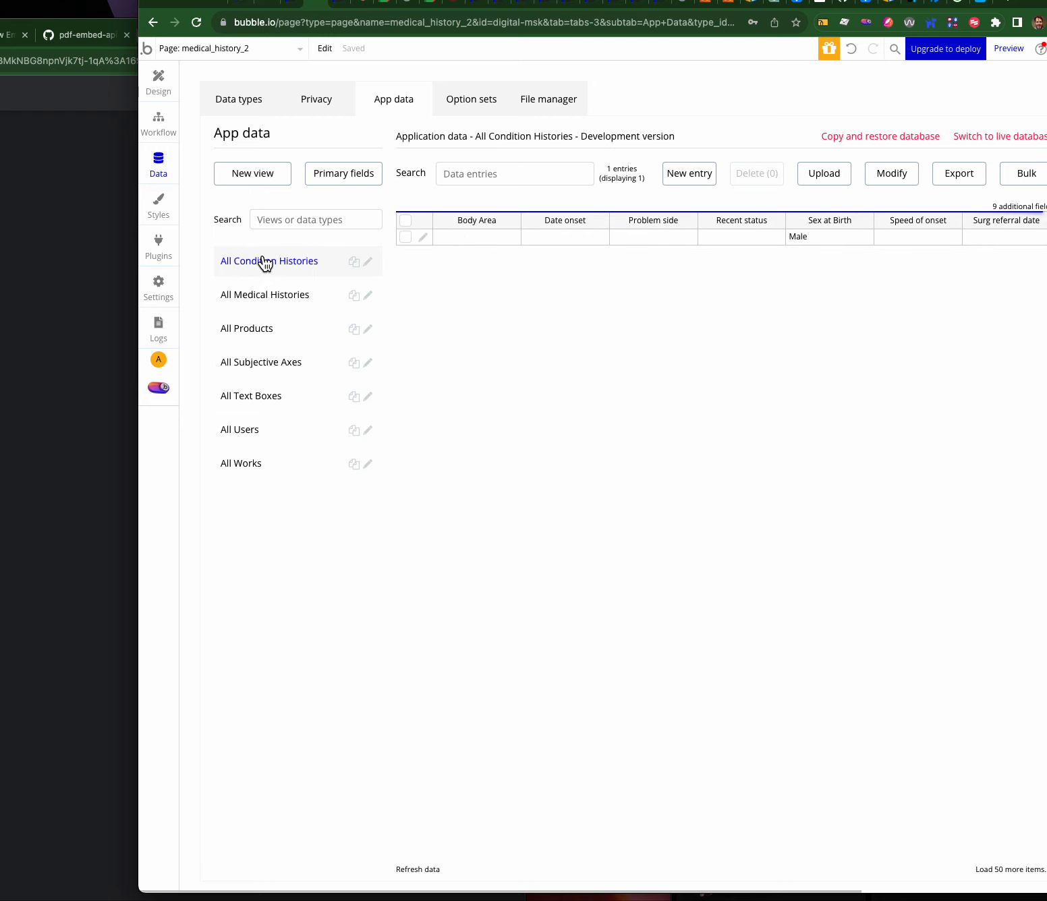
{"action": "left_click", "coordinate": [425, 239]}
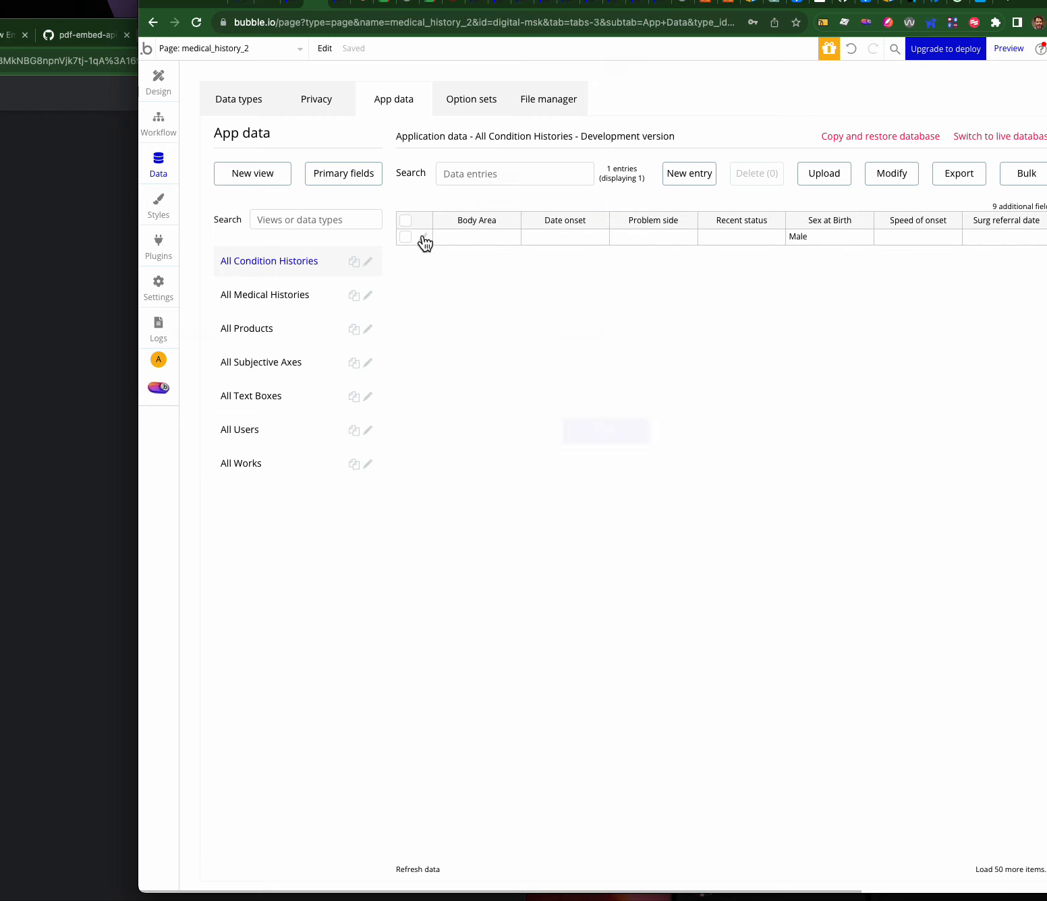
{"action": "left_click", "coordinate": [623, 369]}
{"action": "double_click", "coordinate": [623, 369]}
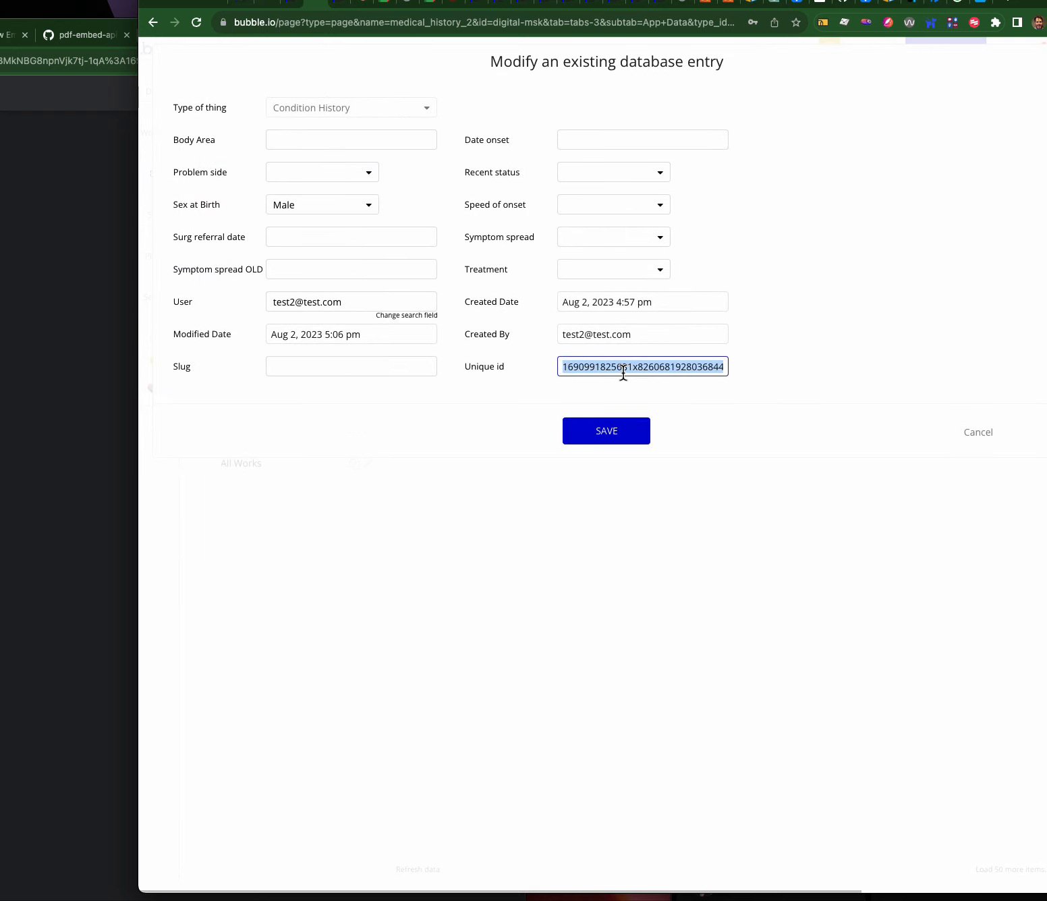
{"action": "left_click", "coordinate": [981, 433]}
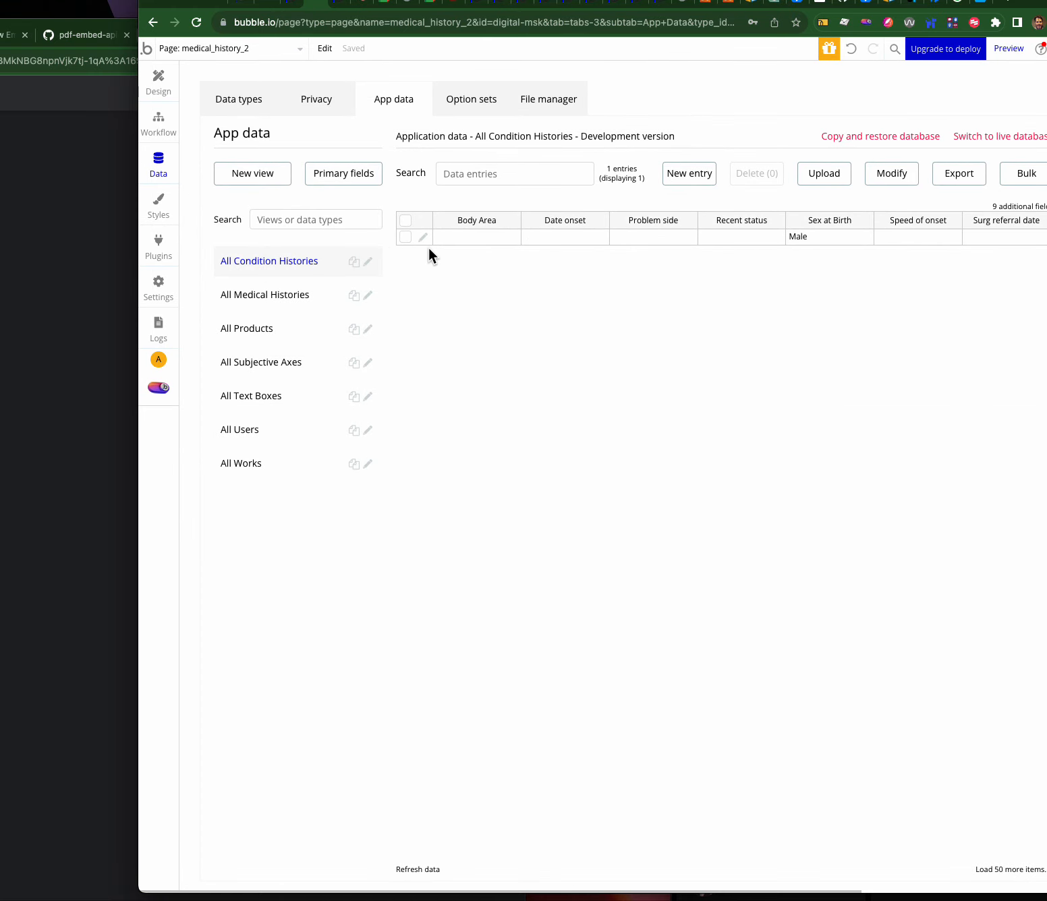
{"action": "left_click", "coordinate": [274, 437]}
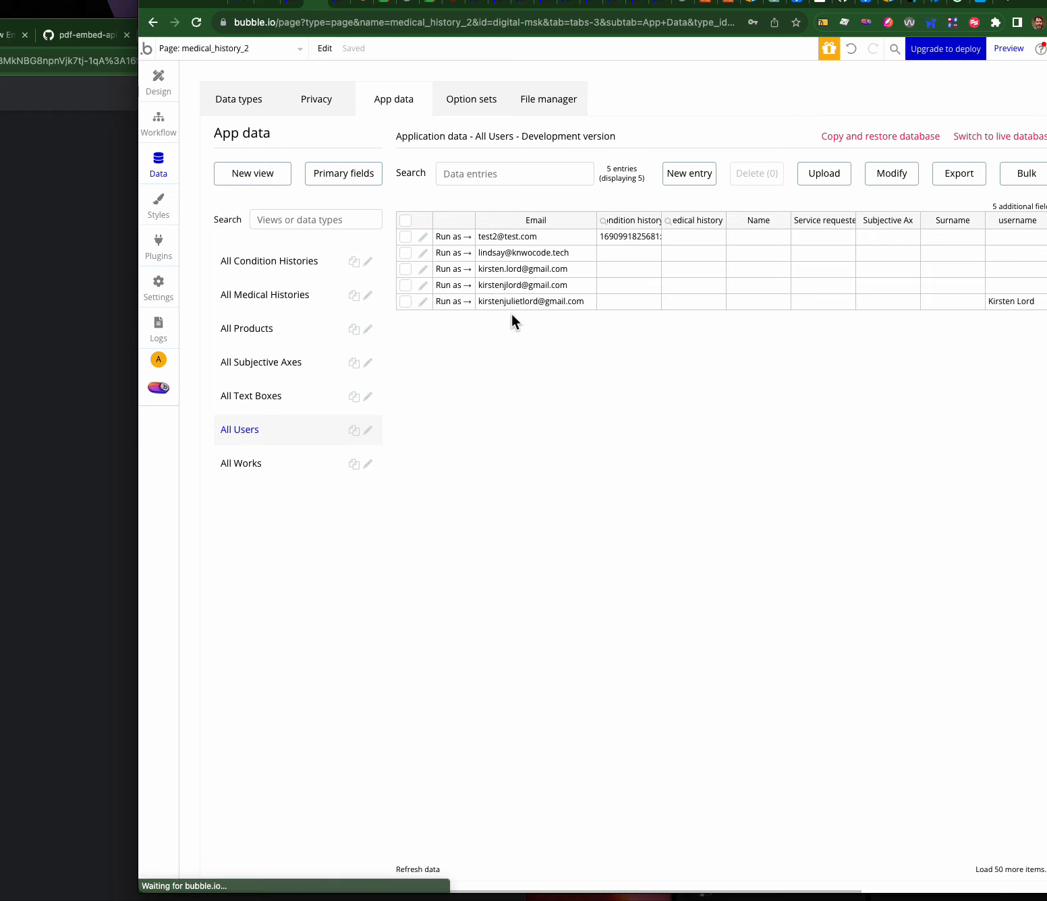
- Compare the Condition History and User type fields on the Data types tab, ending on User
{"action": "left_click", "coordinate": [249, 108]}
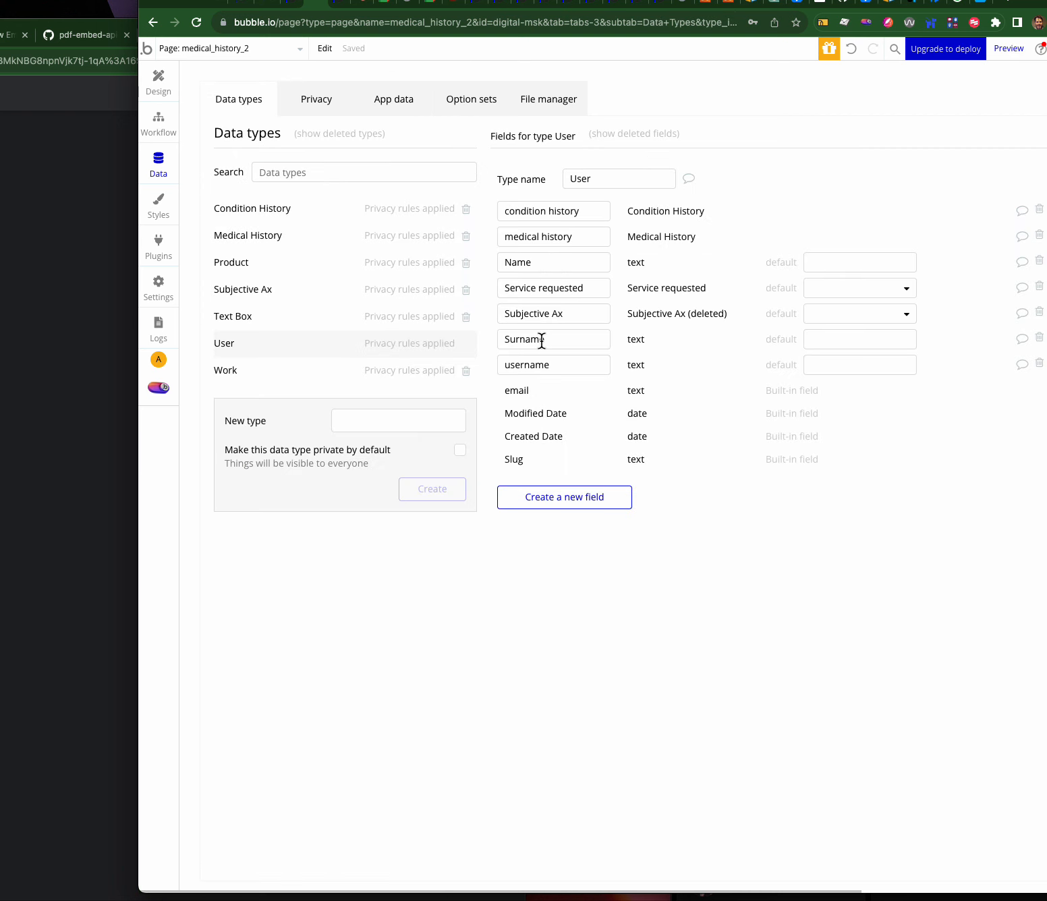
{"action": "left_click", "coordinate": [321, 215]}
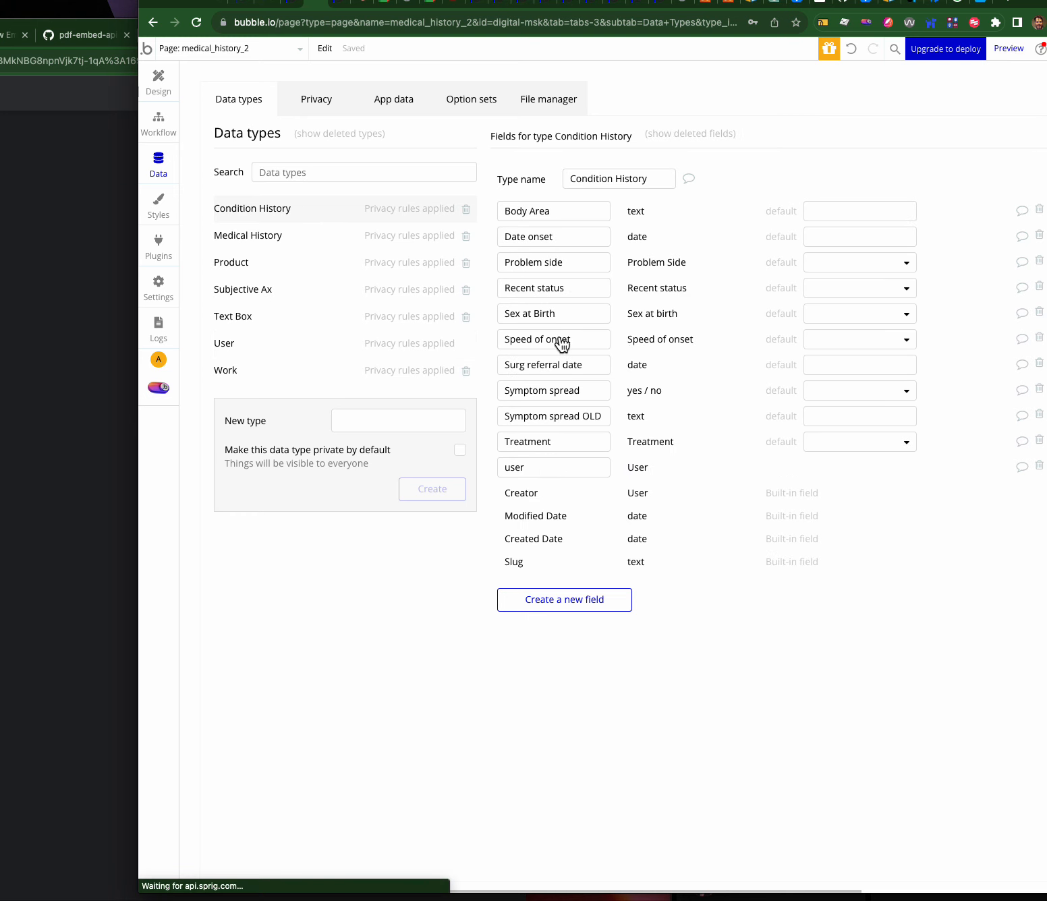
{"action": "left_click", "coordinate": [295, 349]}
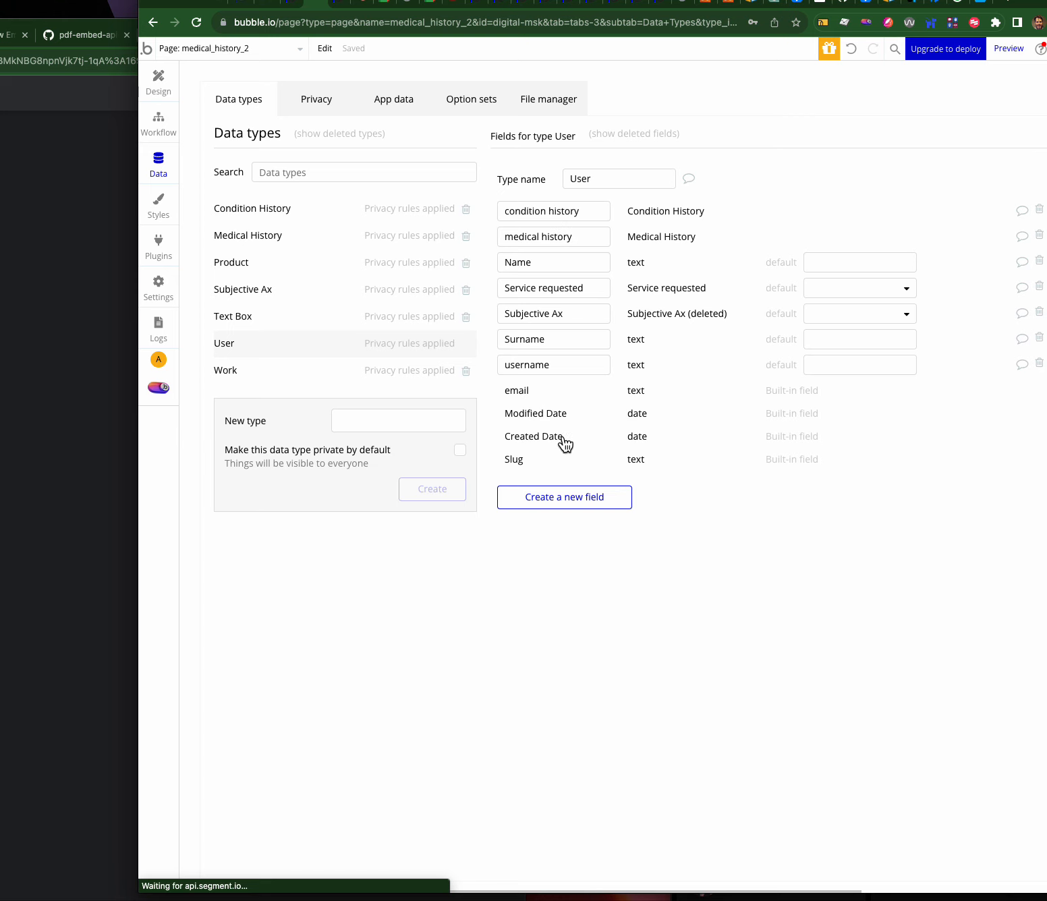
{"action": "mouse_move", "coordinate": [564, 436]}
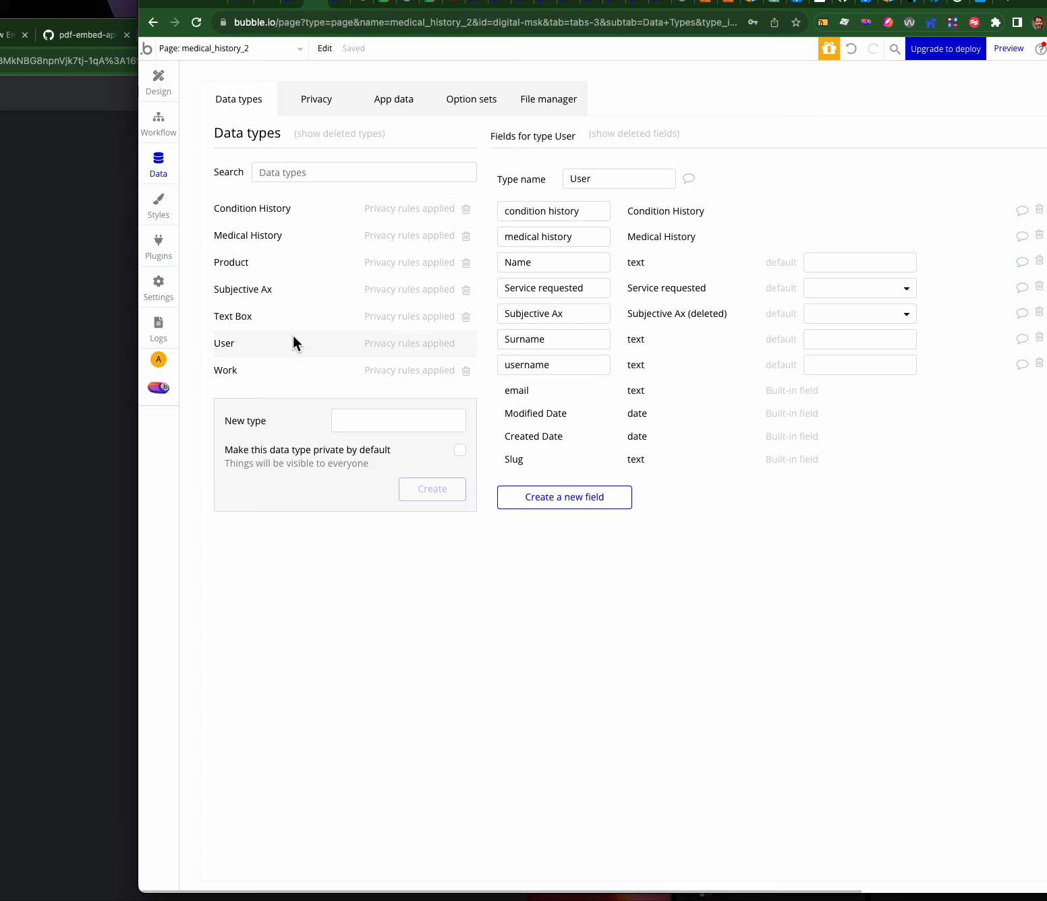
{"action": "left_click", "coordinate": [252, 208]}
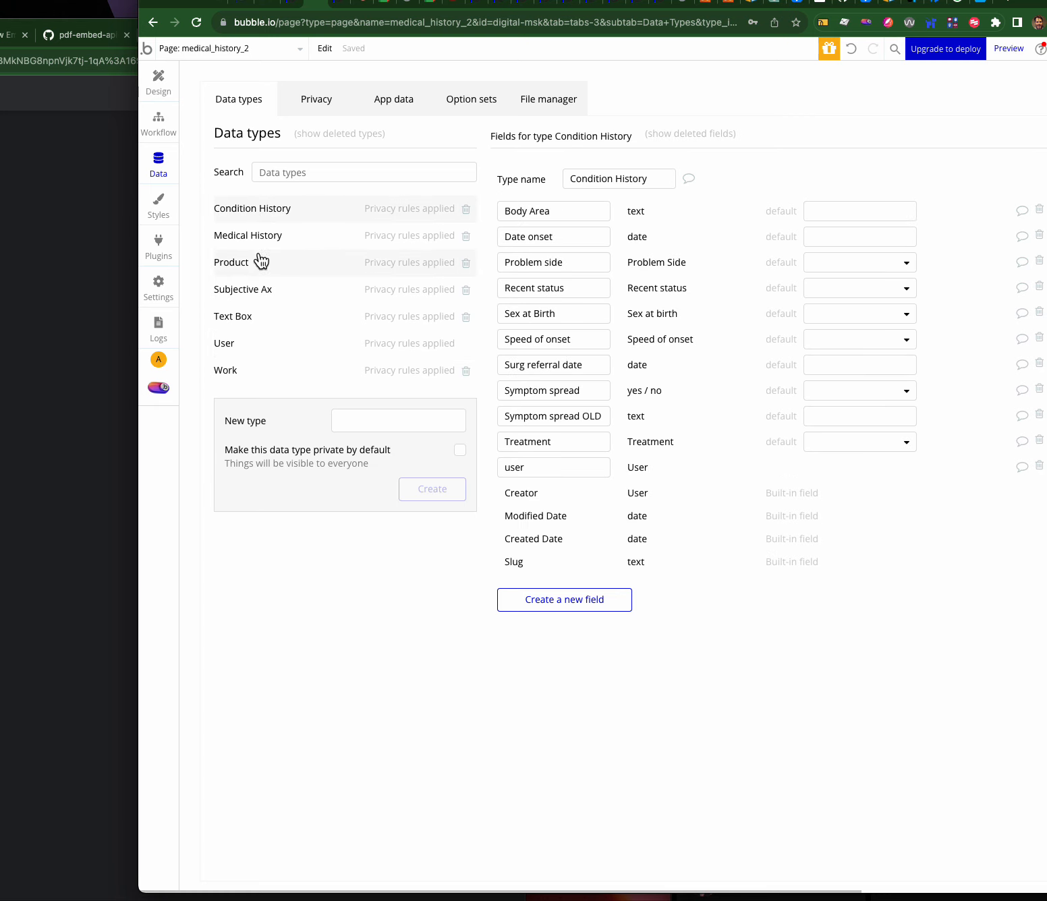
{"action": "left_click", "coordinate": [244, 344]}
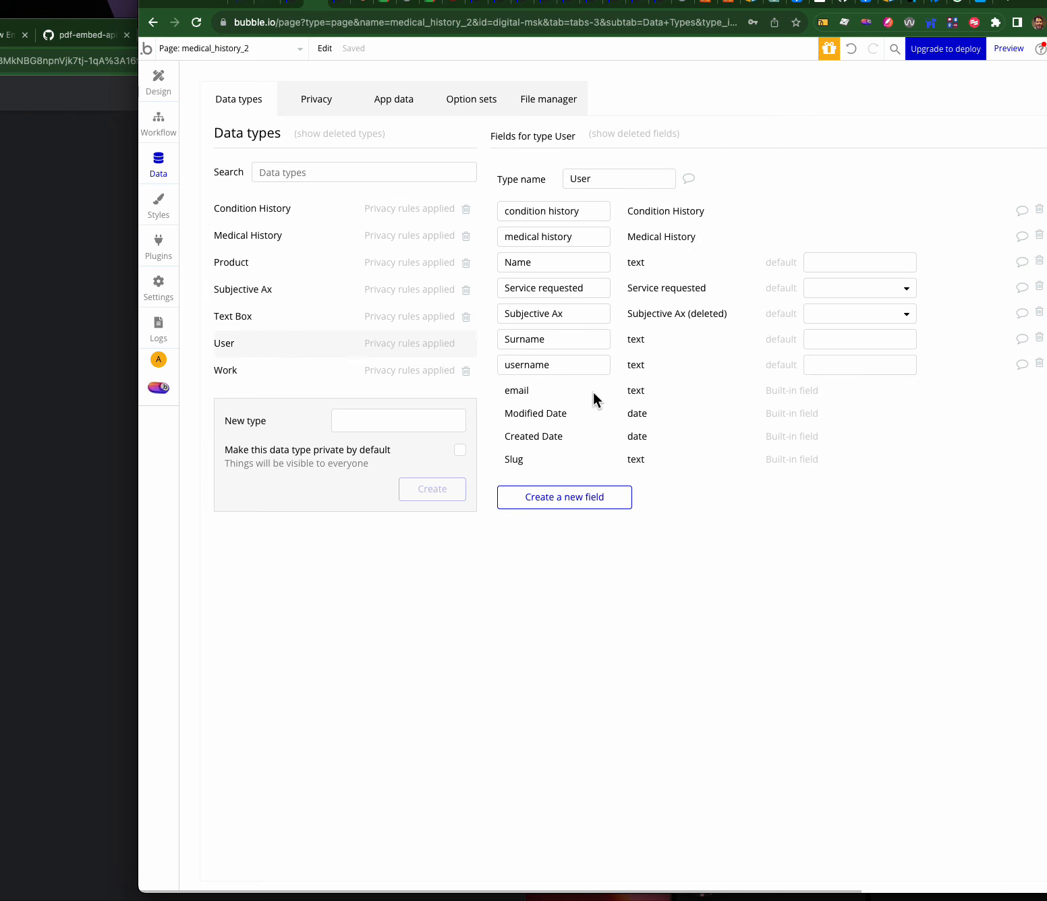
{"action": "left_click", "coordinate": [545, 495]}
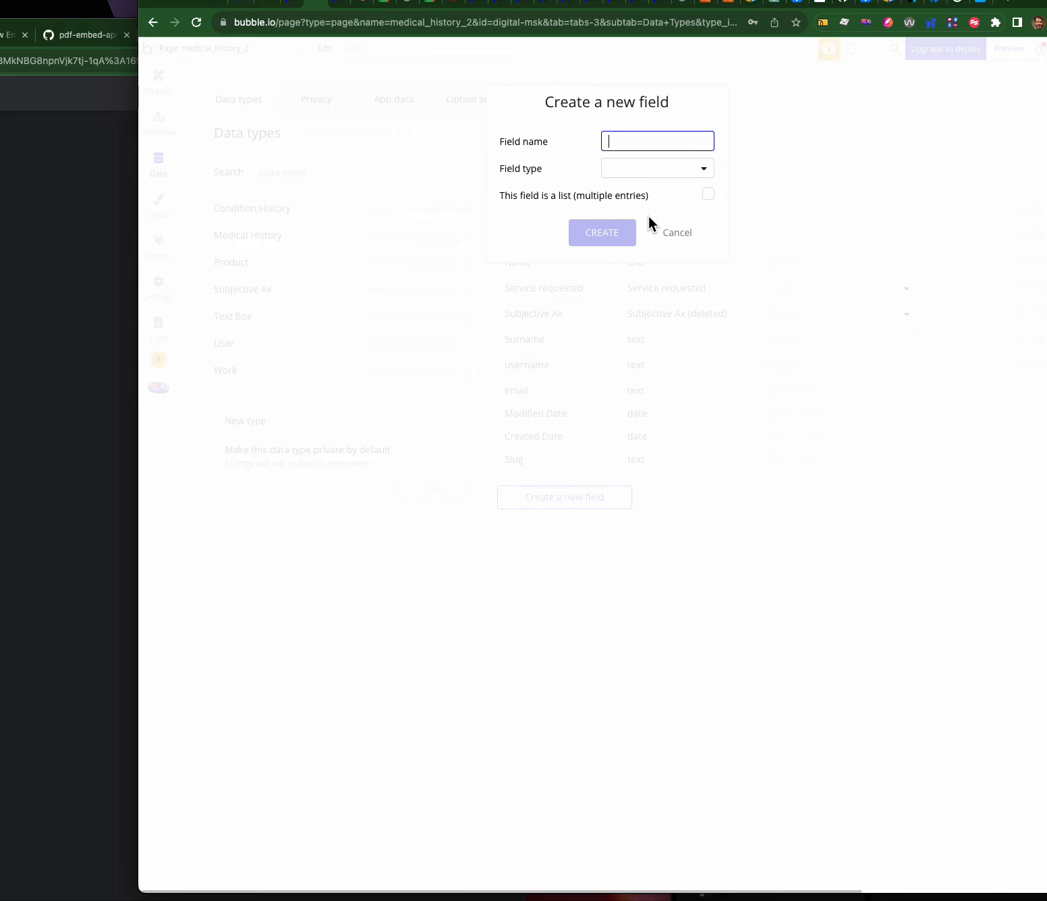
{"action": "type", "text": "CH sex at borth"}
{"action": "left_click", "coordinate": [636, 170]}
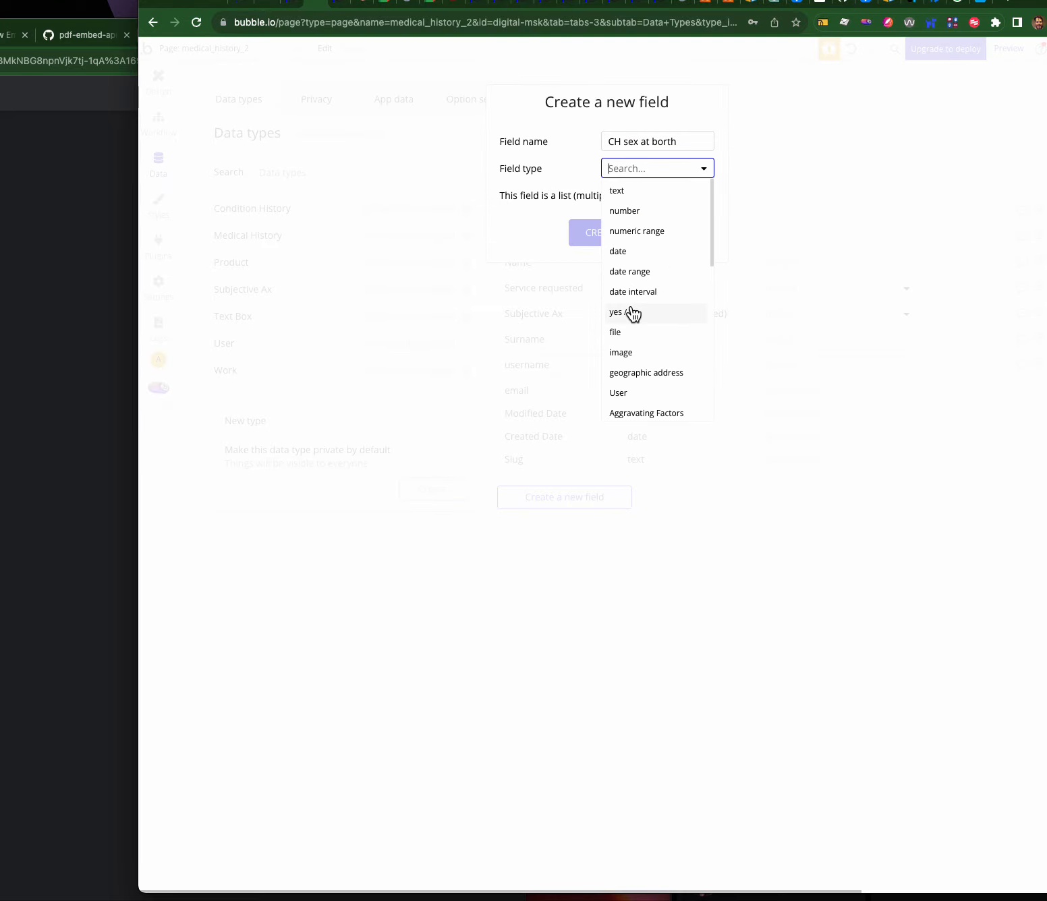
{"action": "type", "text": "se"}
{"action": "left_click", "coordinate": [633, 229]}
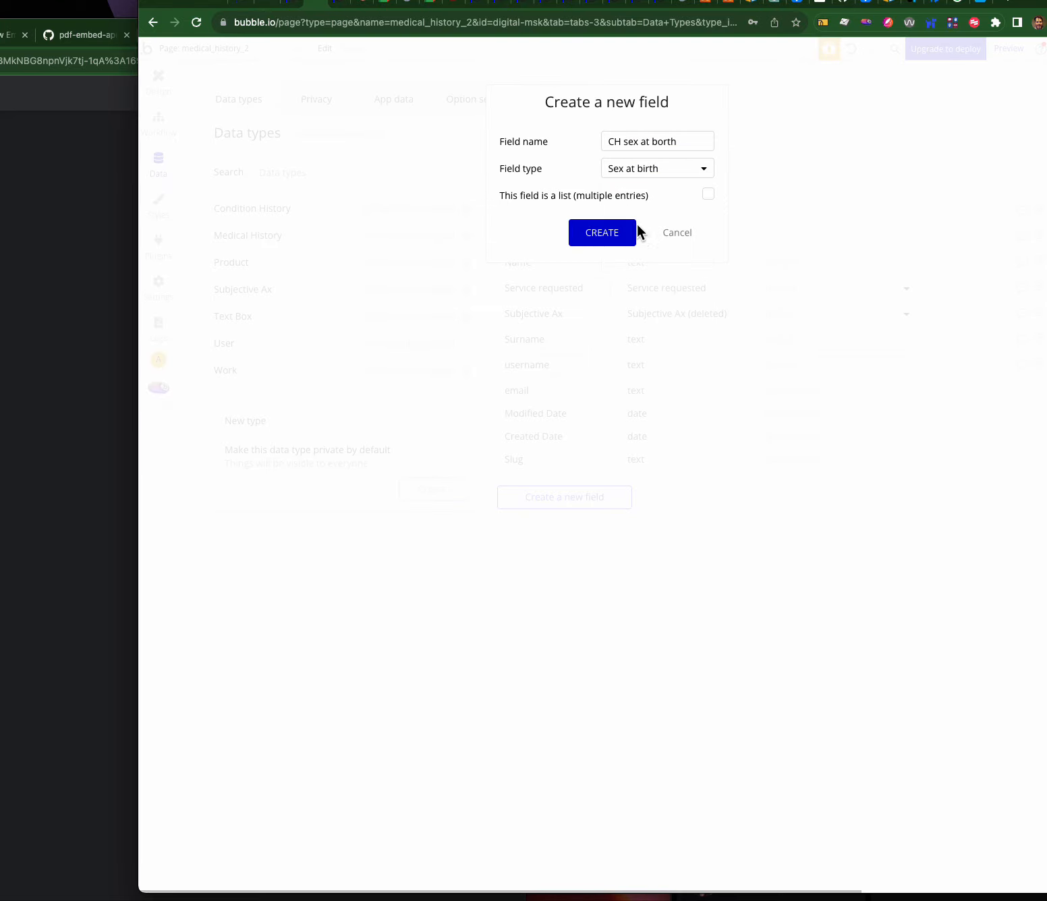
{"action": "left_click", "coordinate": [601, 233]}
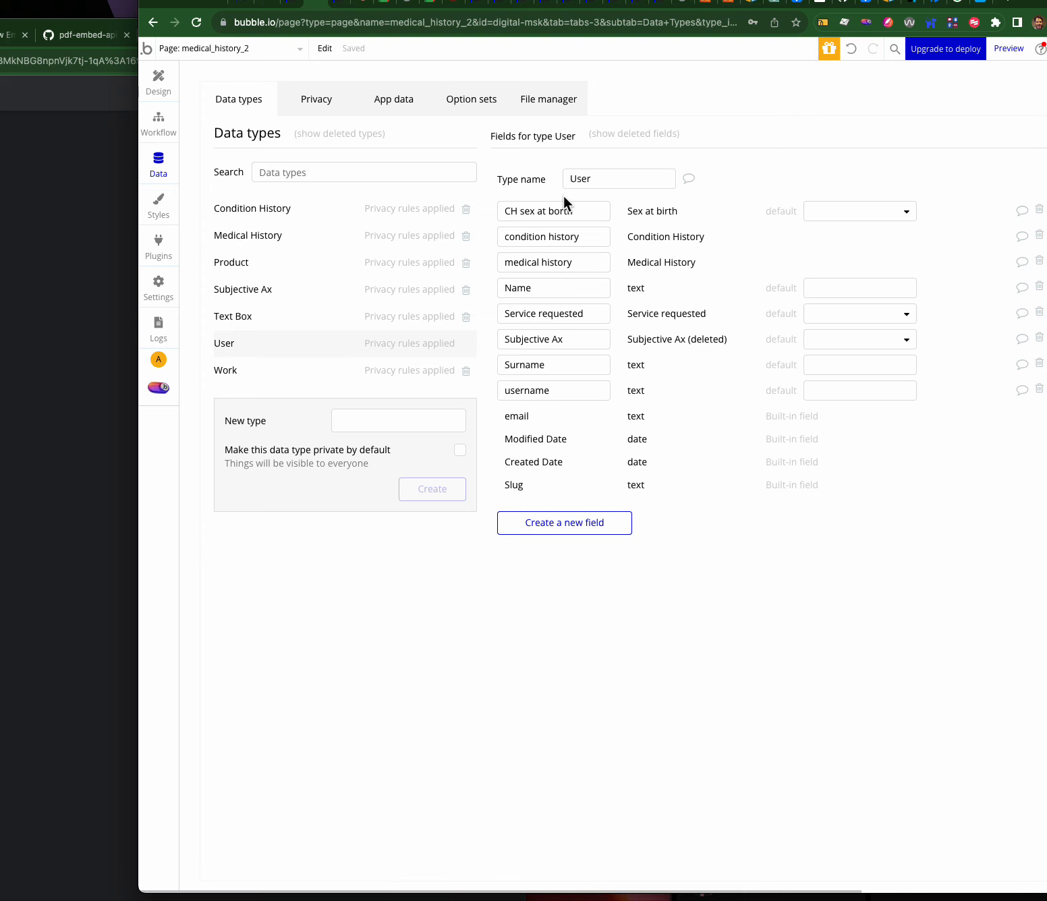
{"action": "left_click", "coordinate": [1039, 210]}
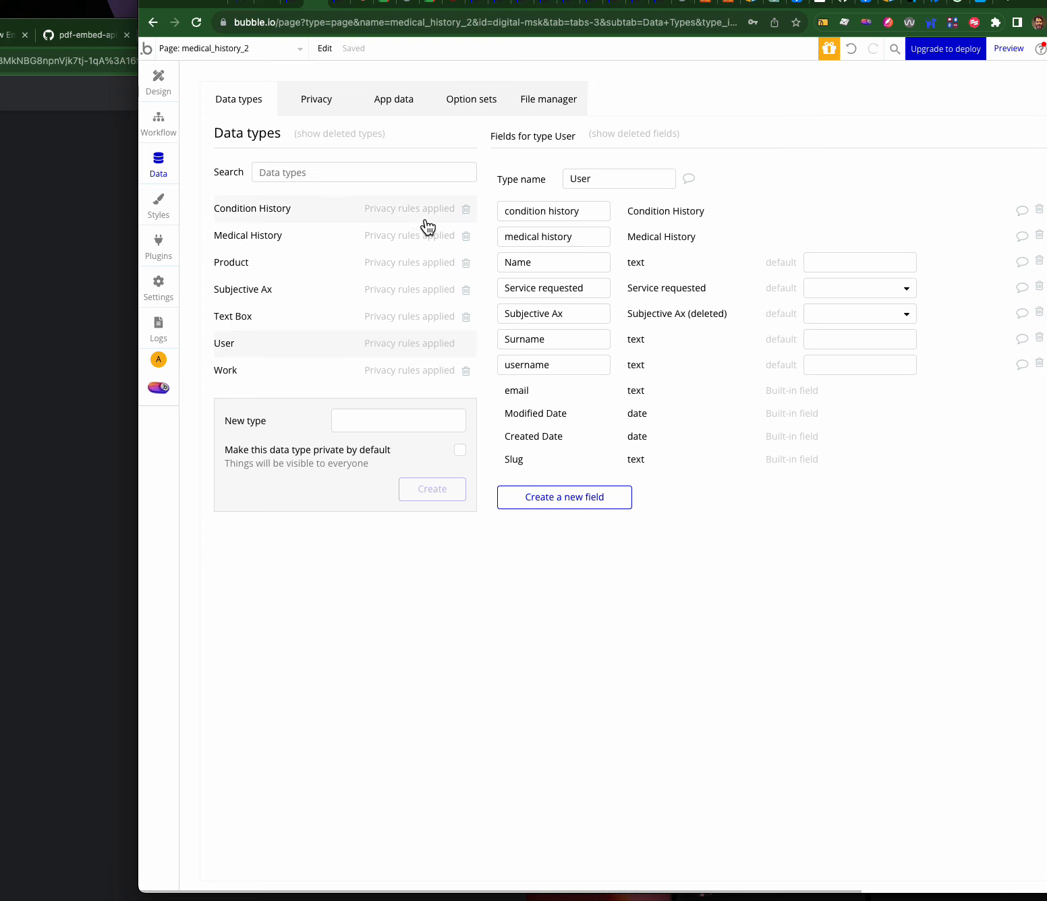
- Start a 'date of assessment' field on Condition History, then cancel it without adding
{"action": "left_click", "coordinate": [303, 208]}
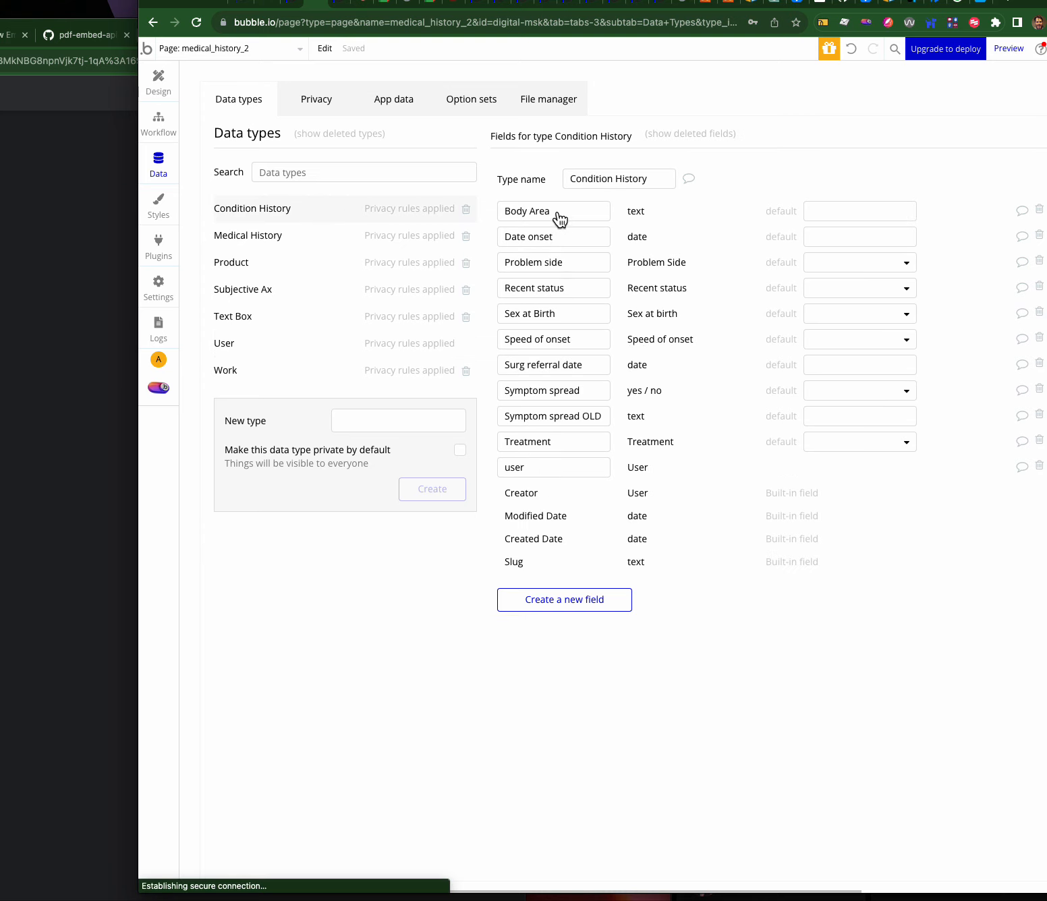
{"action": "left_click", "coordinate": [546, 601]}
{"action": "type", "text": "date"}
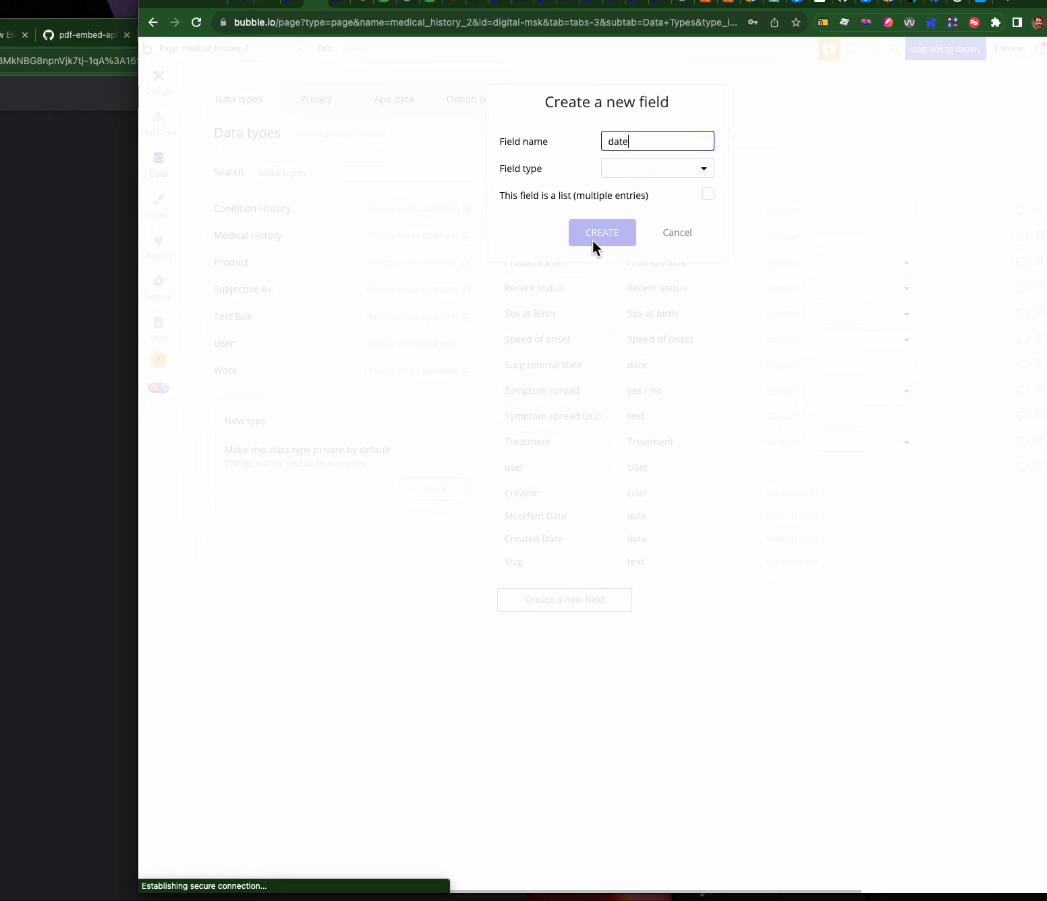
{"action": "type", "text": " of assessment"}
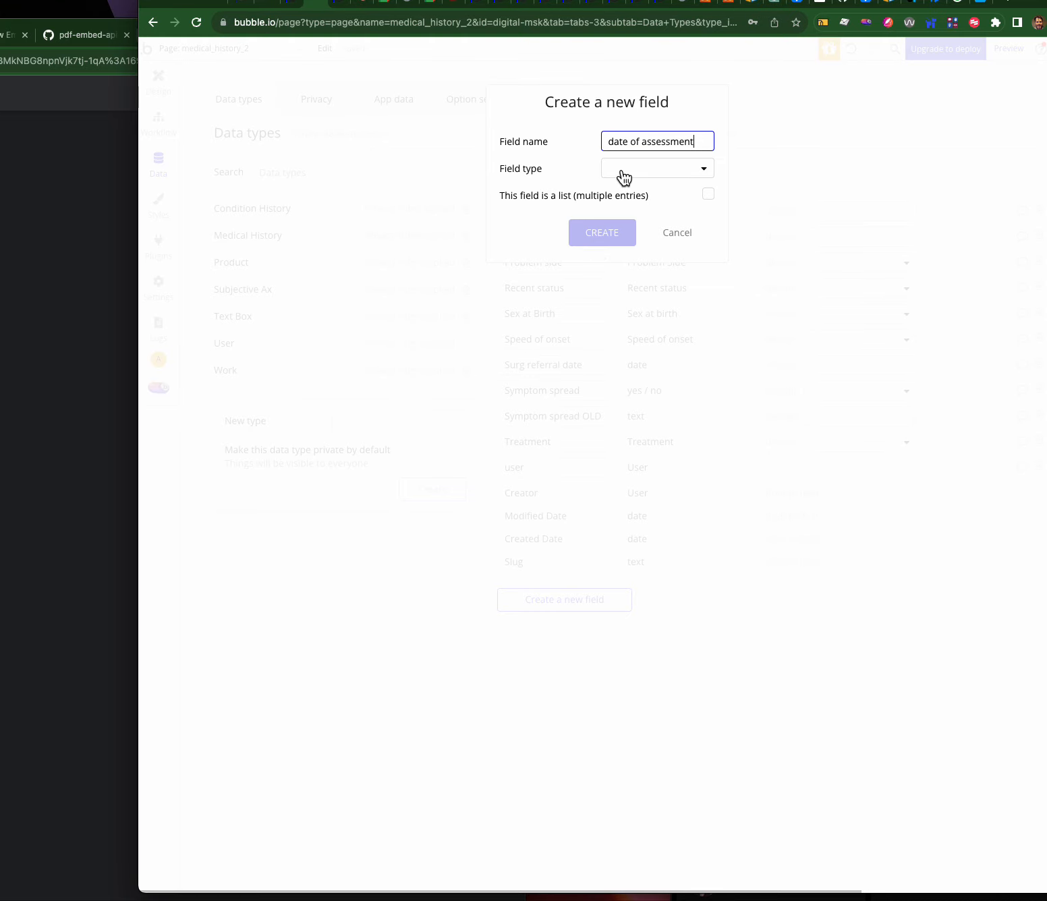
{"action": "left_click", "coordinate": [676, 232]}
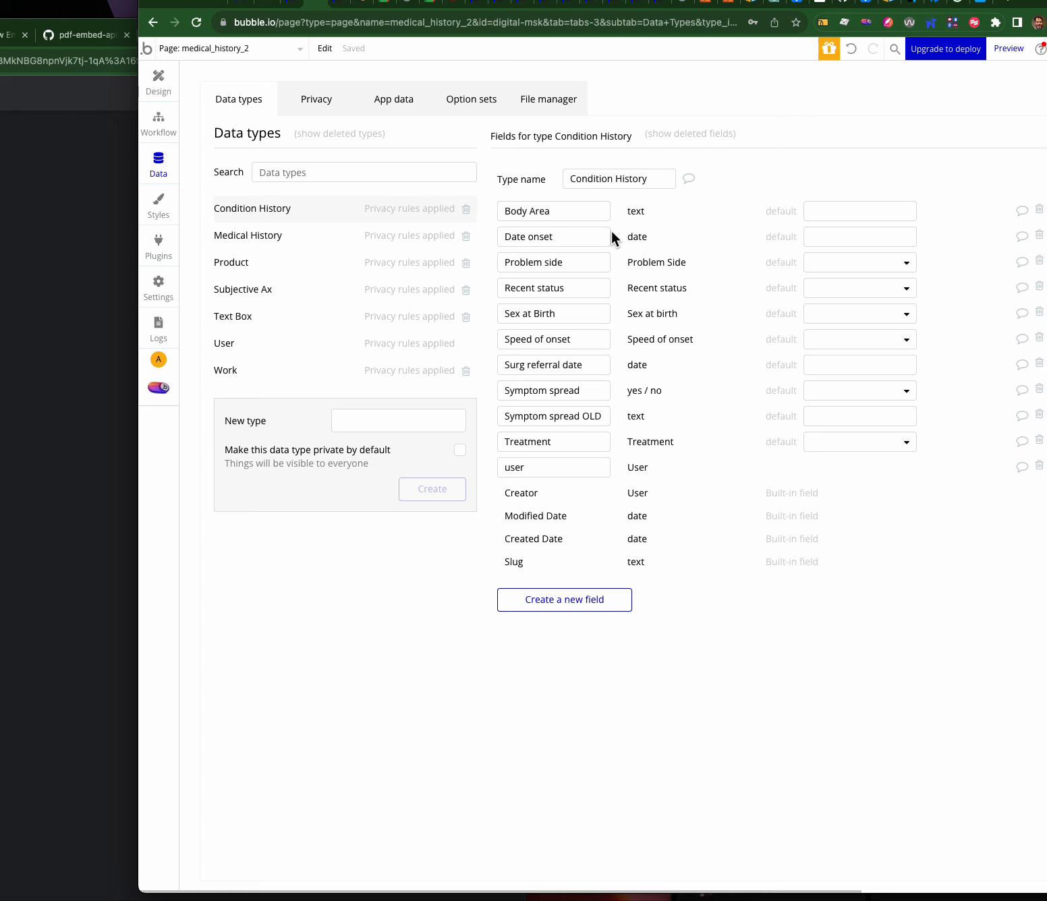
{"action": "left_click", "coordinate": [252, 49]}
- Open the medical_history_2 page and select its difficulty urinating and loss of sensation questions
{"action": "left_click", "coordinate": [253, 49]}
{"action": "left_click", "coordinate": [253, 49]}
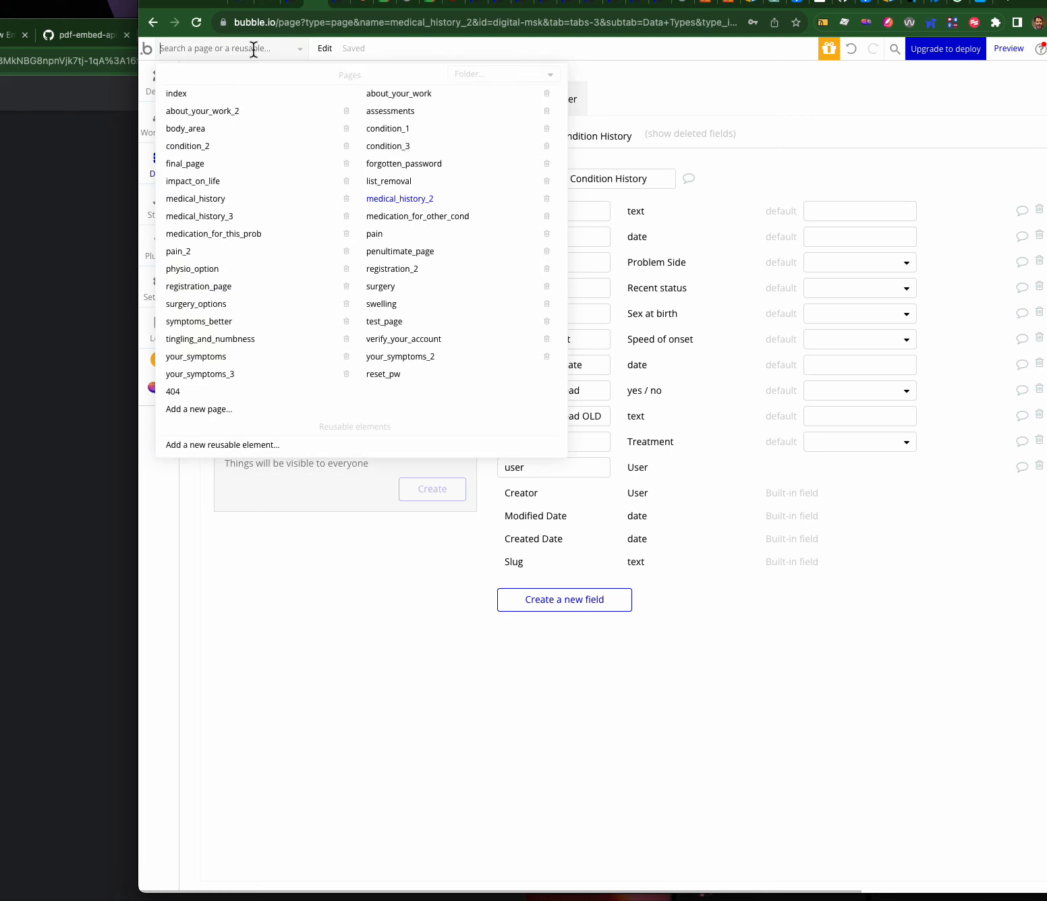
{"action": "left_click", "coordinate": [418, 199]}
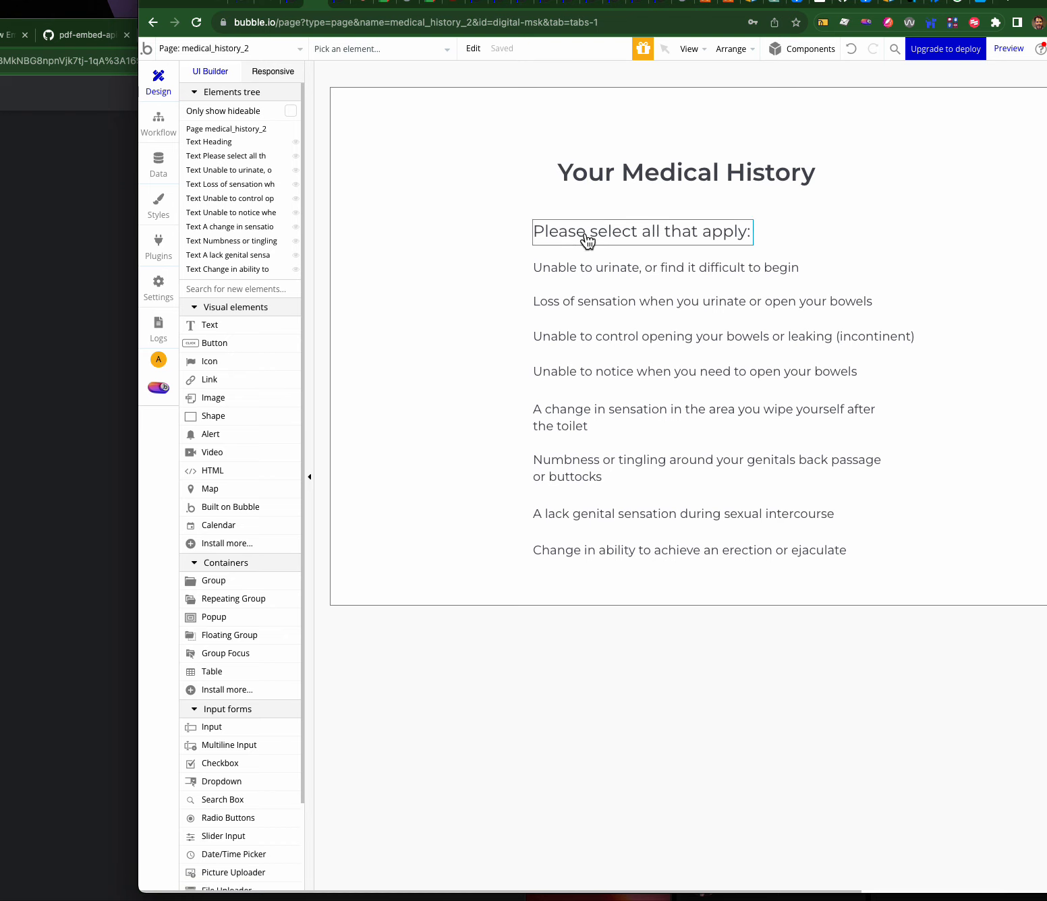
{"action": "left_click", "coordinate": [595, 269]}
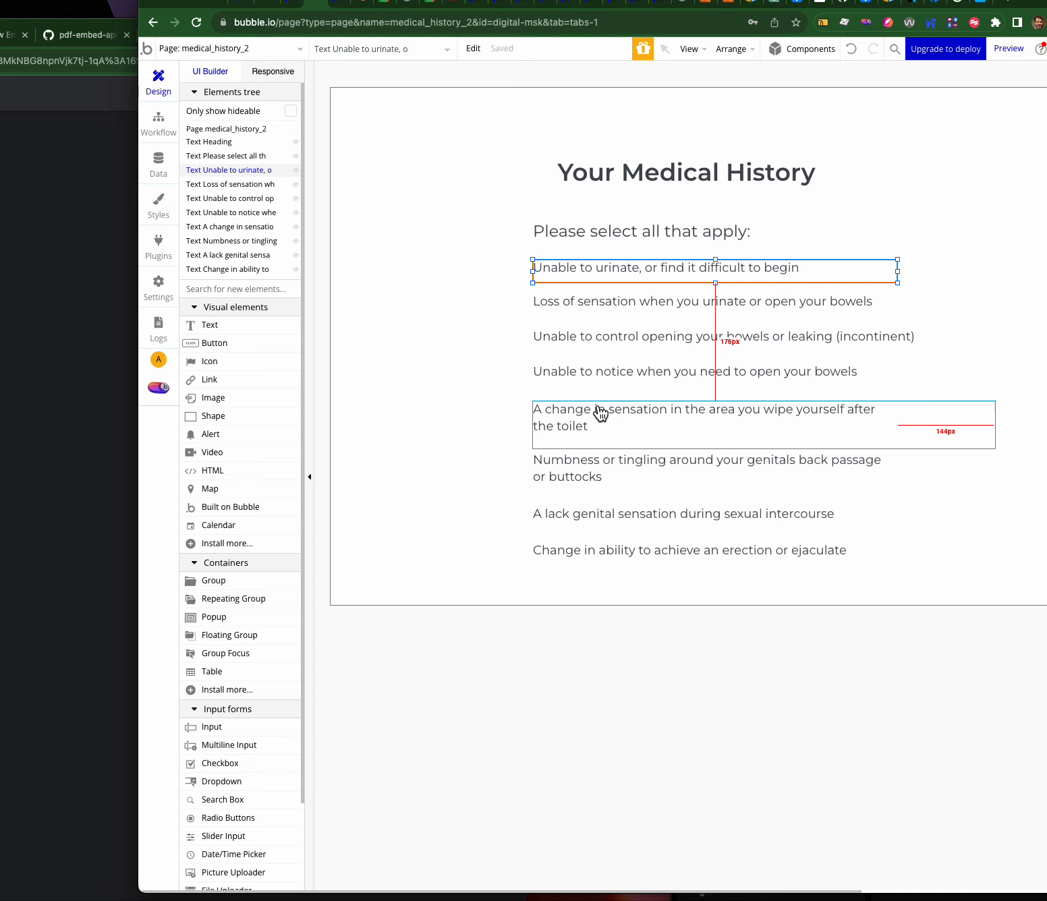
{"action": "left_click", "coordinate": [592, 303]}
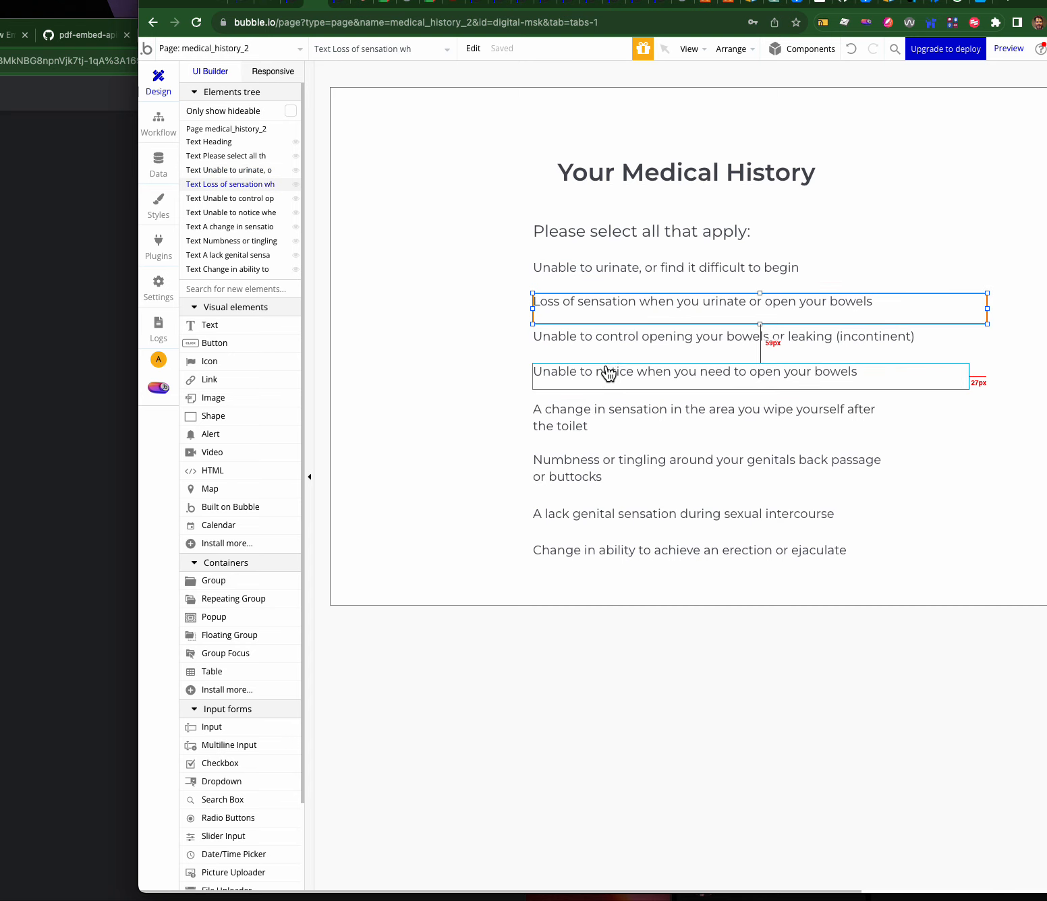
- Switch to the medical_history page and select its heading and bladder or bowel problems question
{"action": "left_click", "coordinate": [199, 50]}
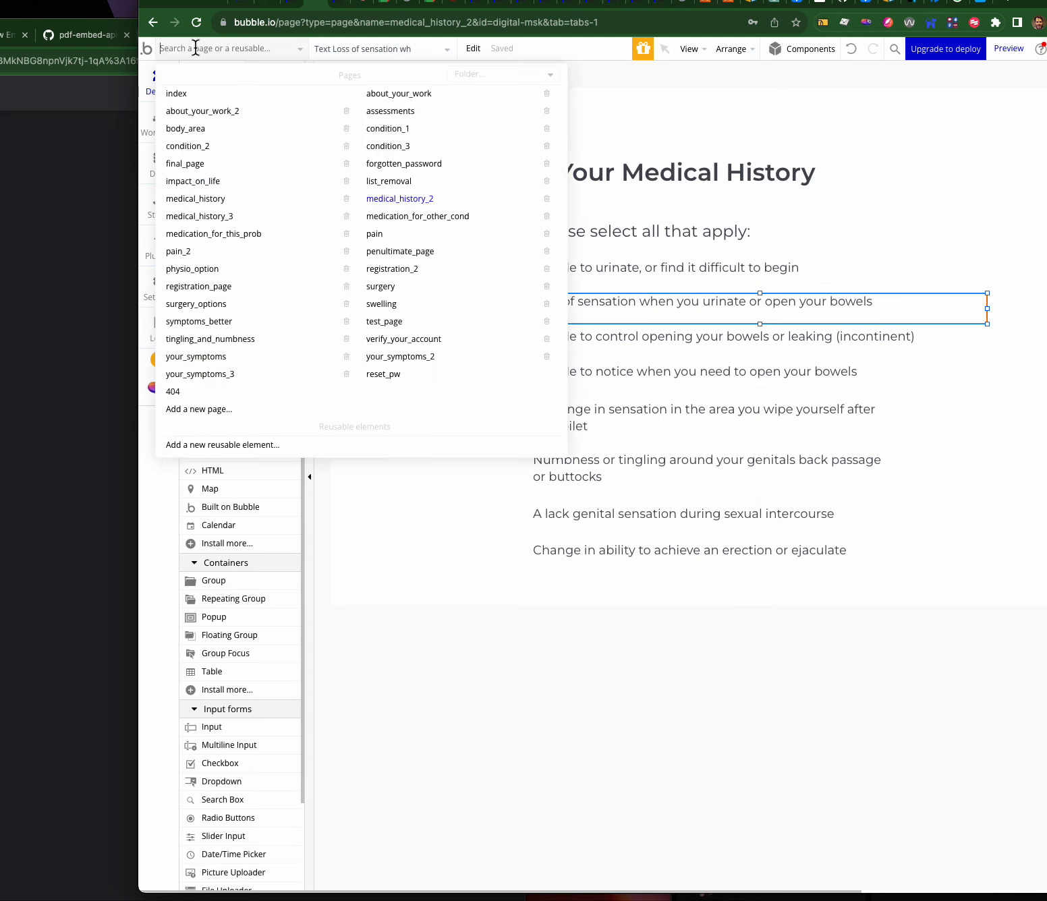
{"action": "left_click", "coordinate": [207, 198]}
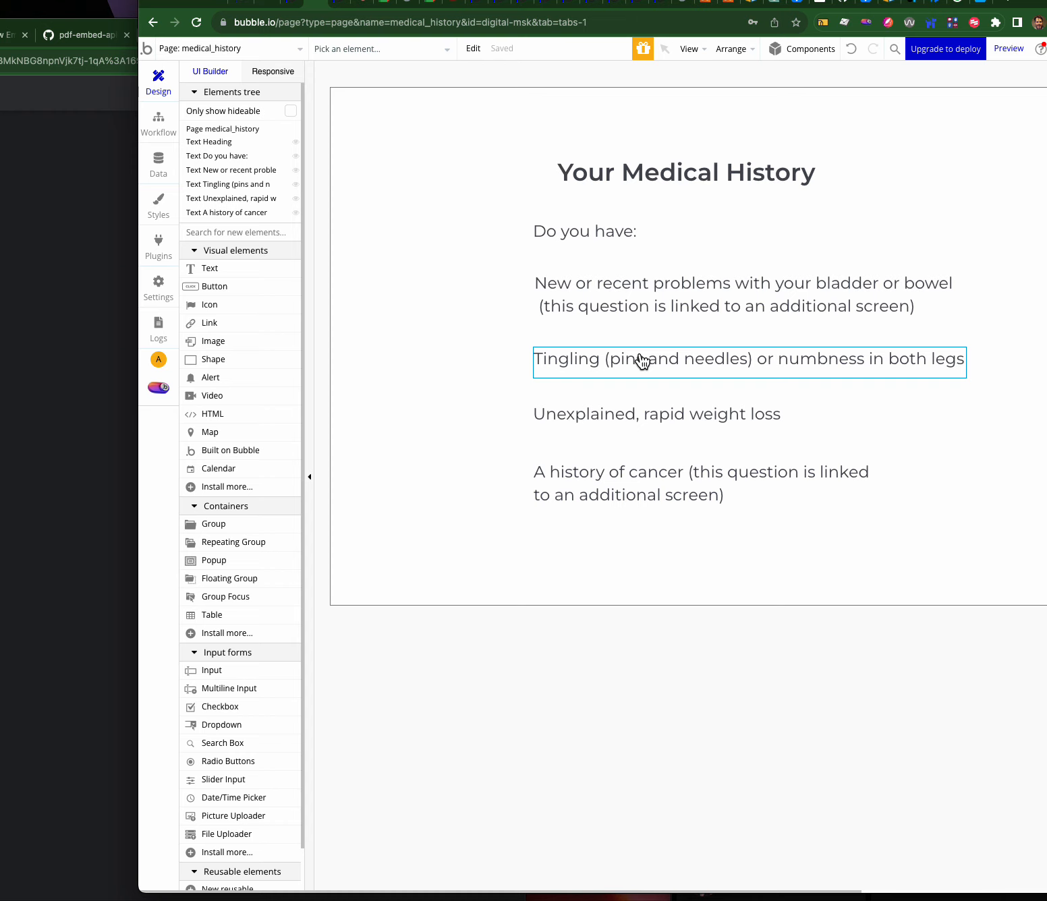
{"action": "left_click", "coordinate": [621, 178]}
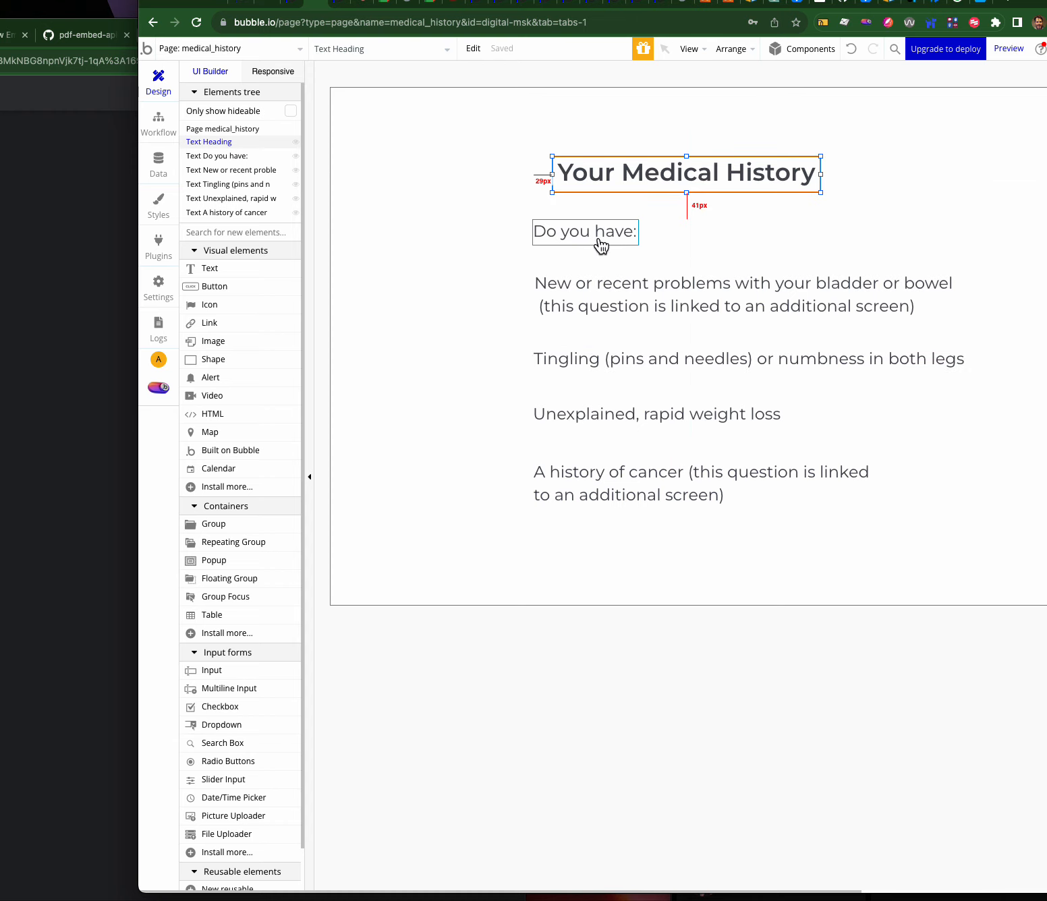
{"action": "left_click", "coordinate": [603, 285]}
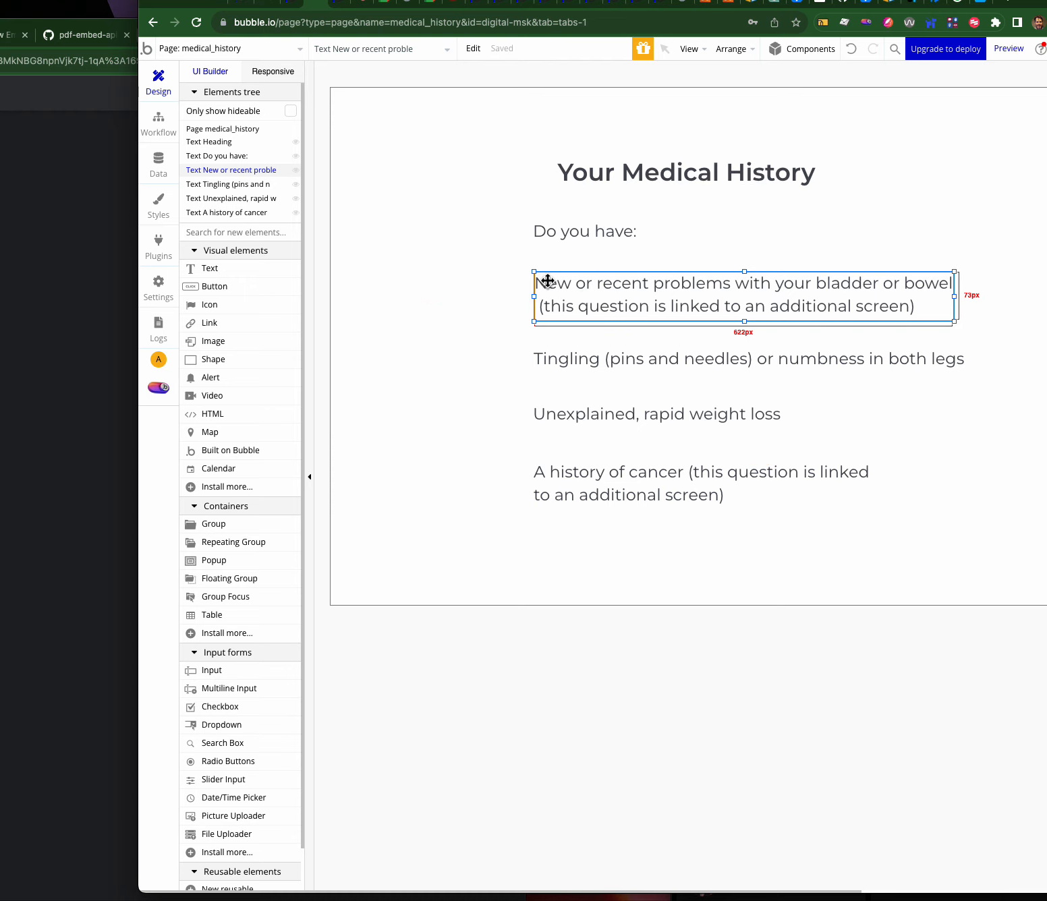
- Select the 'New or recent problems with your bladder or bowel' question and show its properties
{"action": "double_click", "coordinate": [592, 297]}
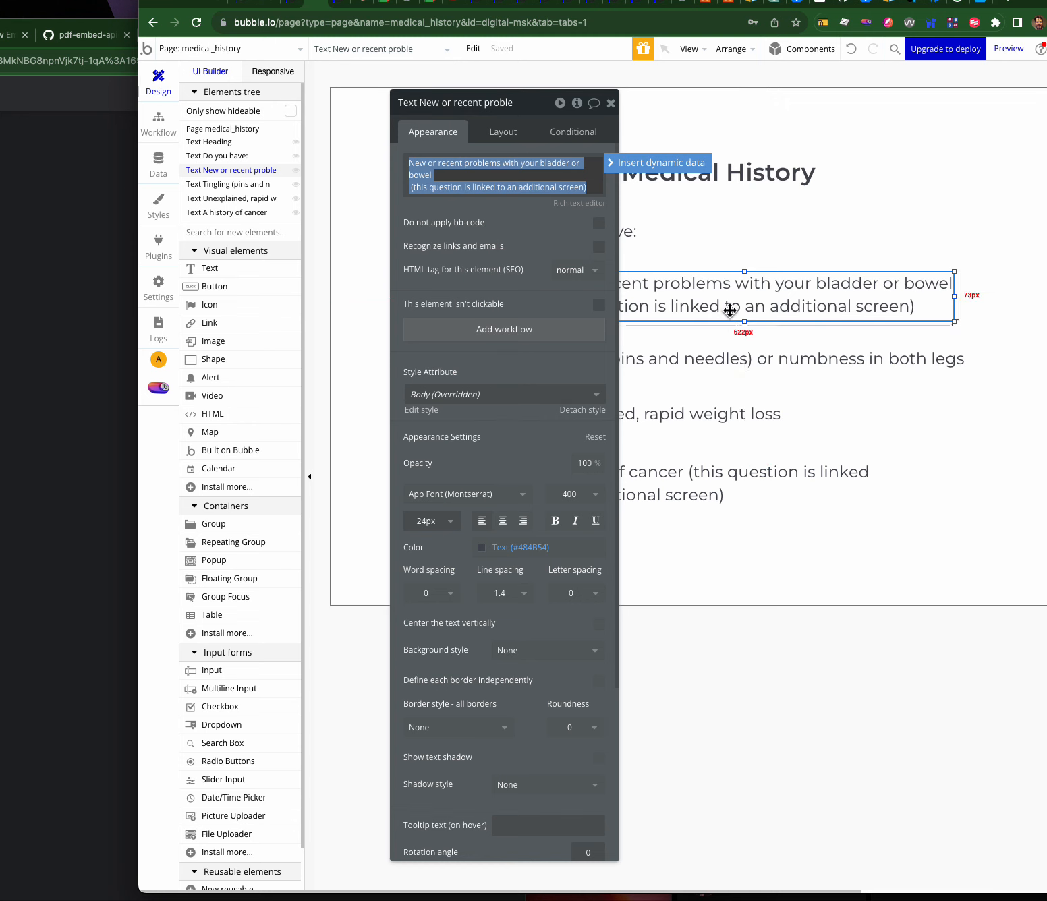
{"action": "left_click", "coordinate": [717, 250]}
{"action": "left_click", "coordinate": [698, 283]}
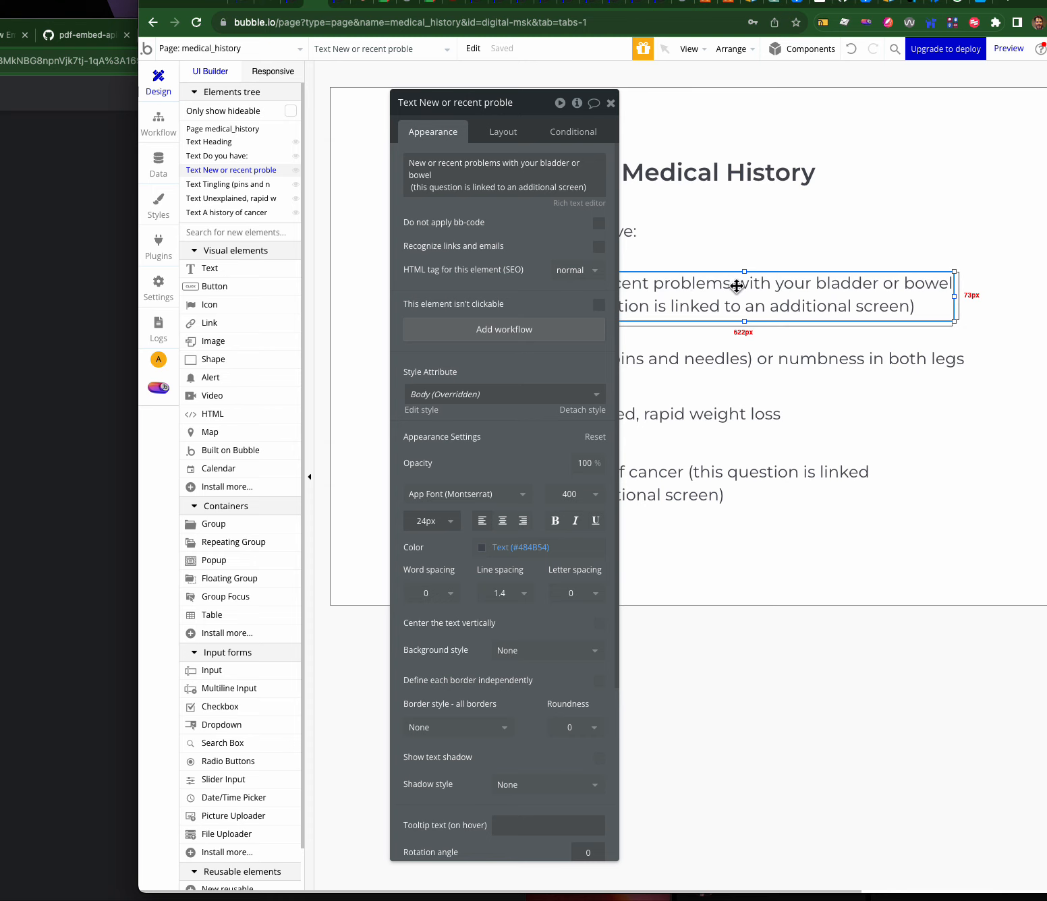
- Start a click workflow on the bladder-or-bowel question with a Go to page step, then return to design
{"action": "left_click", "coordinate": [562, 326]}
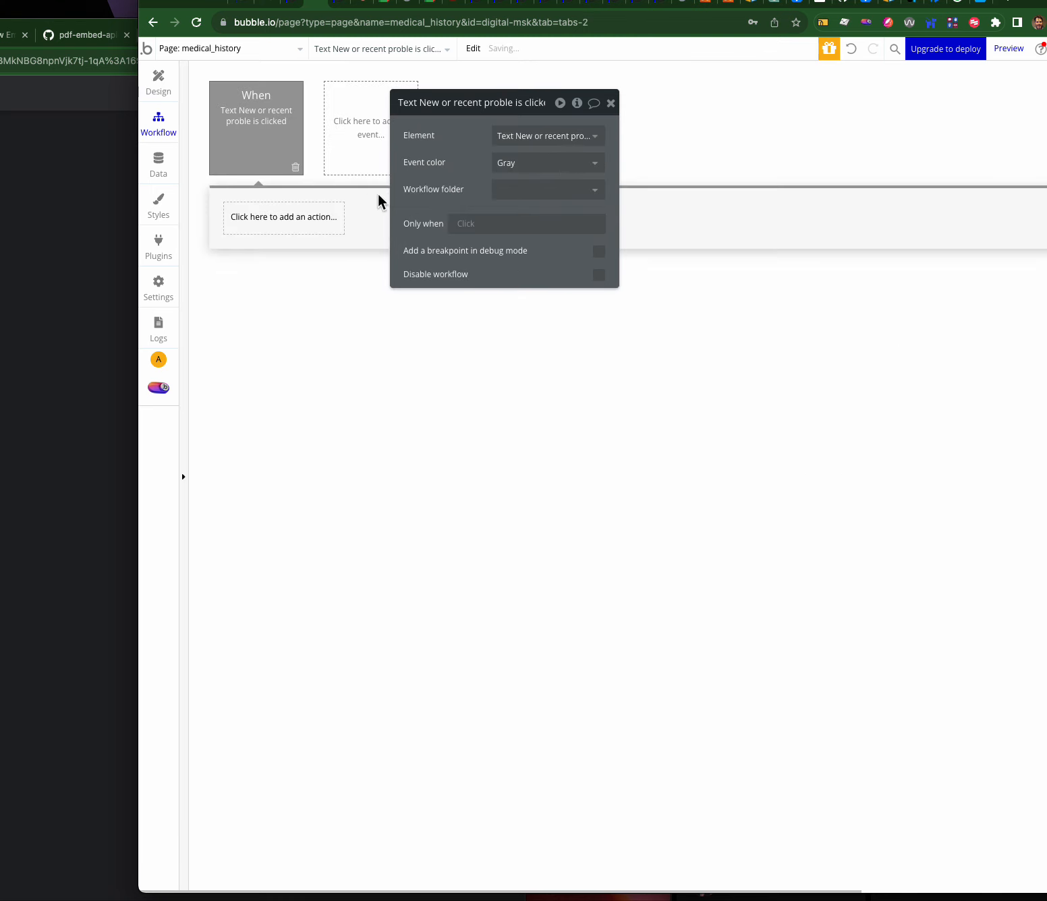
{"action": "left_click", "coordinate": [298, 222]}
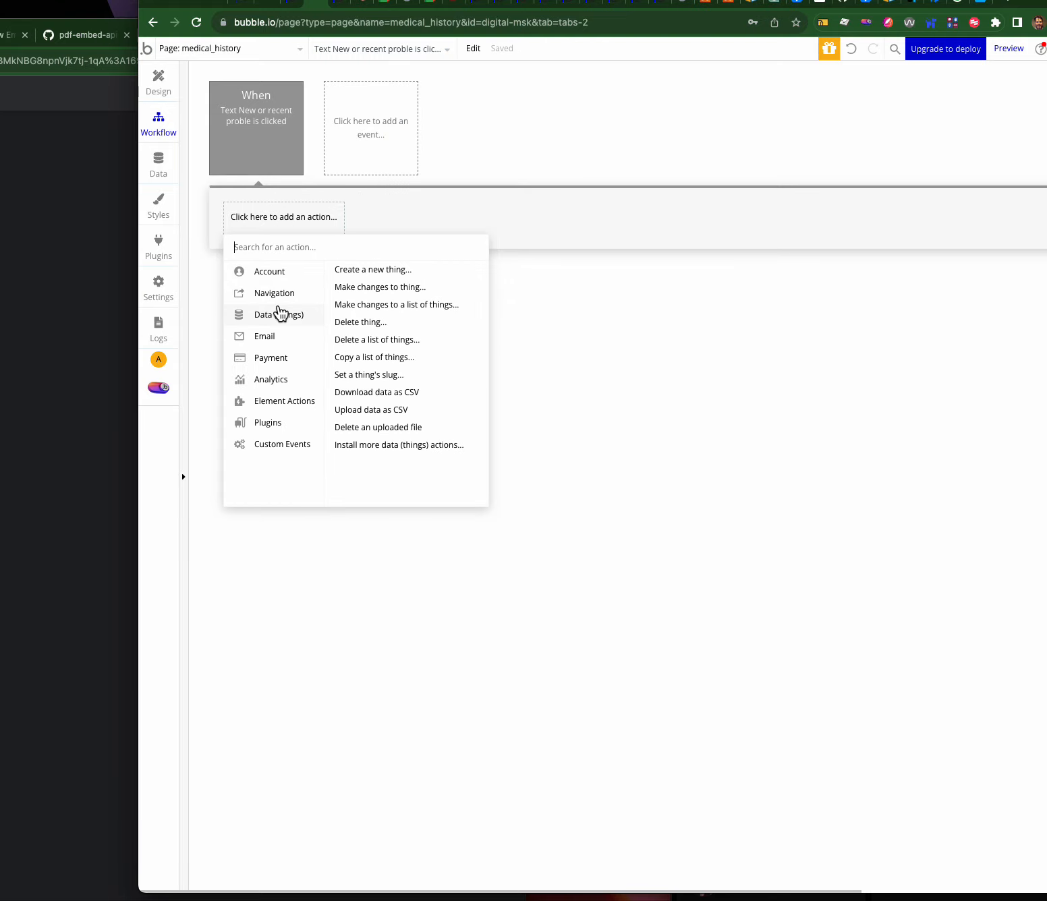
{"action": "left_click", "coordinate": [370, 271]}
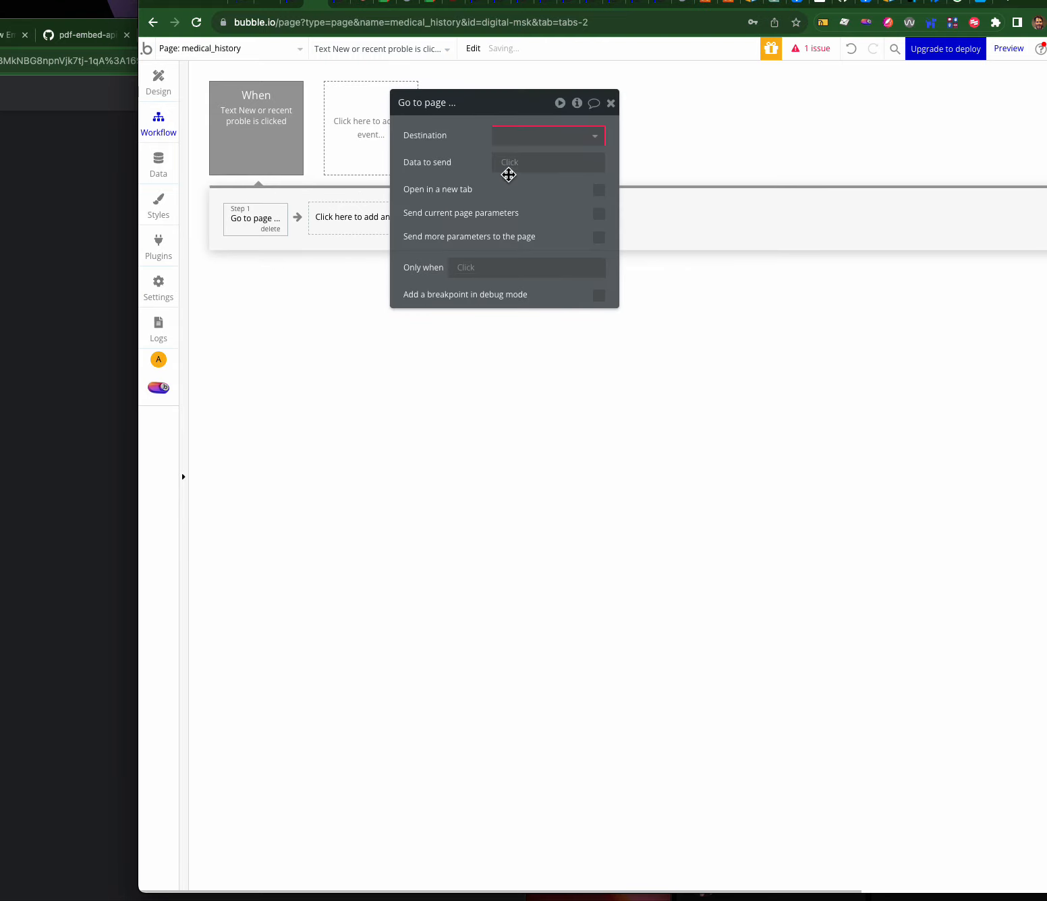
{"action": "left_click", "coordinate": [519, 135]}
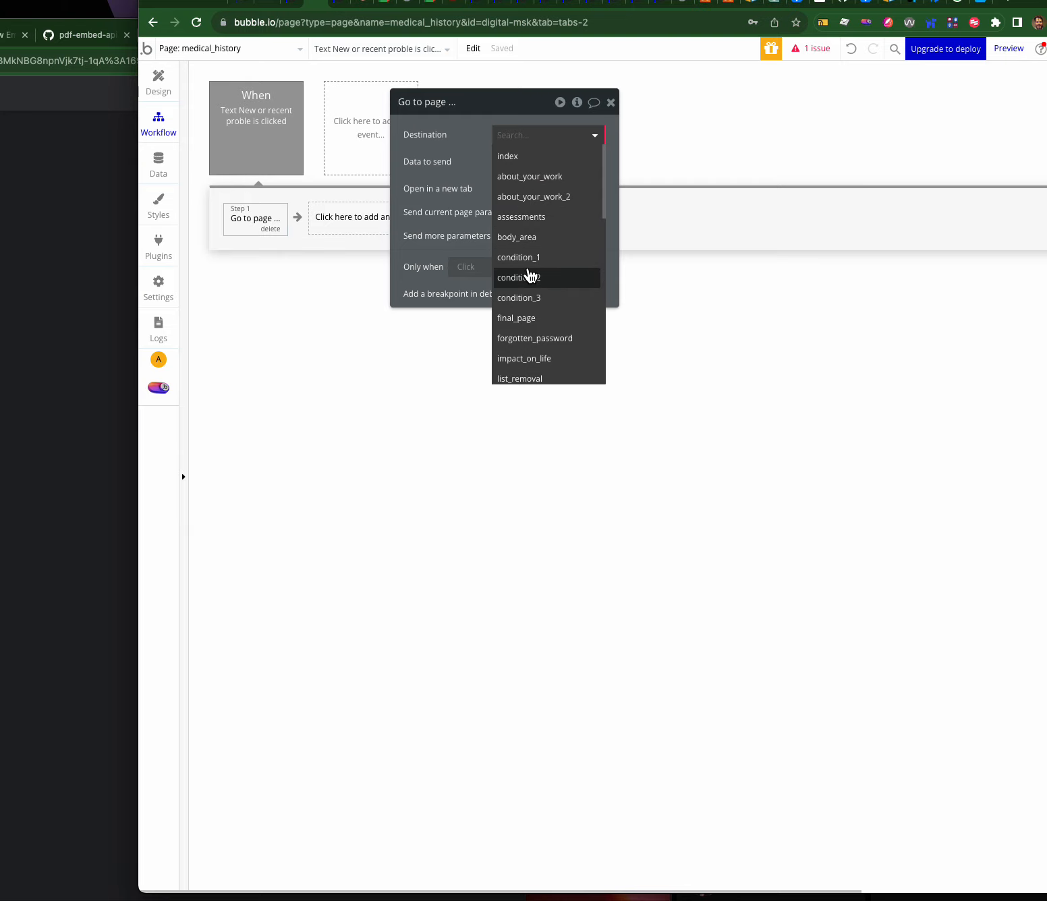
{"action": "left_click", "coordinate": [155, 89]}
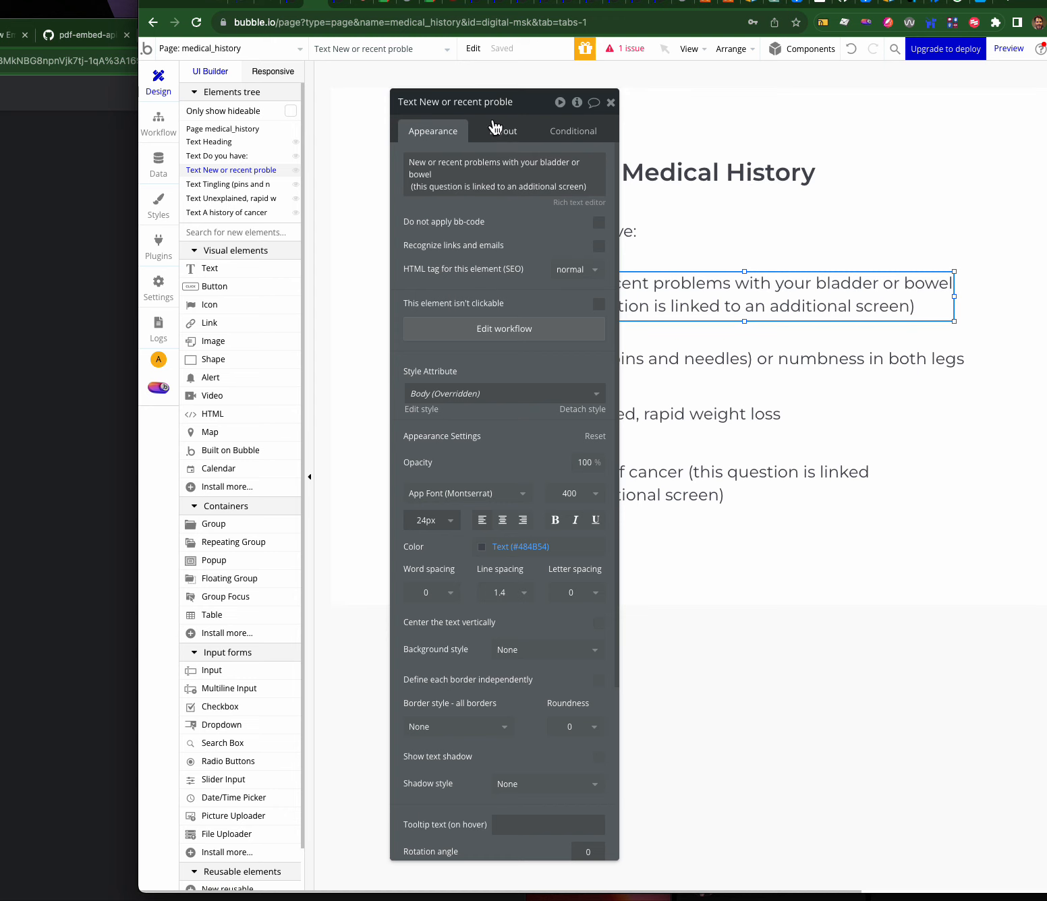
- Move the property editor off the page and open the Install New Plugins catalogue
{"action": "left_click_drag", "start_coordinate": [489, 103], "coordinate": [362, 109]}
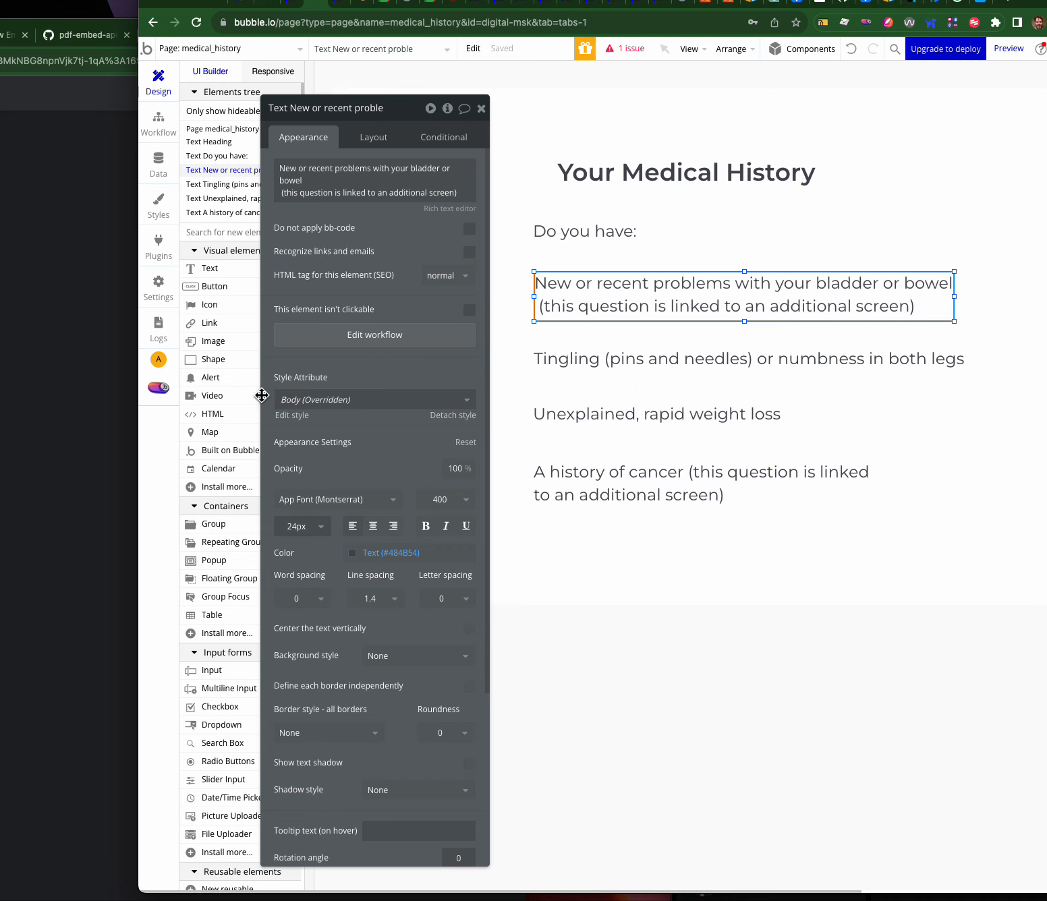
{"action": "left_click_drag", "start_coordinate": [319, 112], "coordinate": [648, 81]}
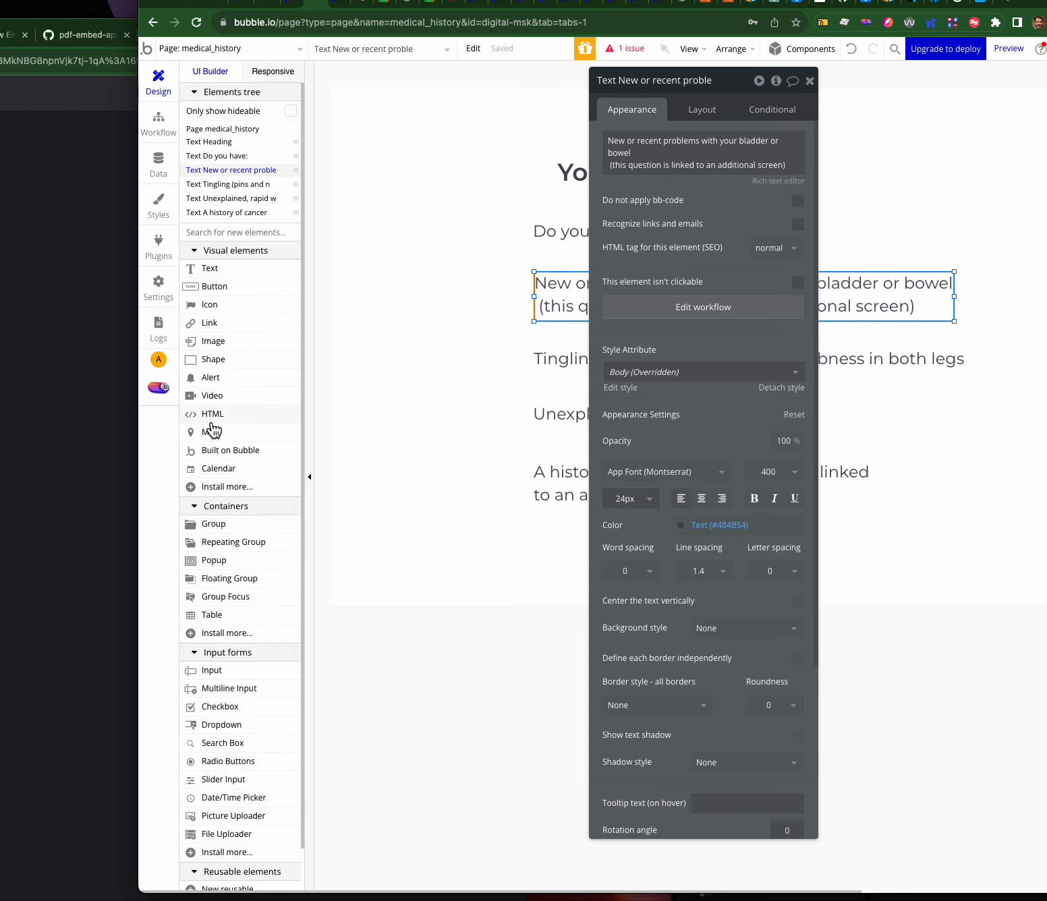
{"action": "left_click", "coordinate": [220, 487]}
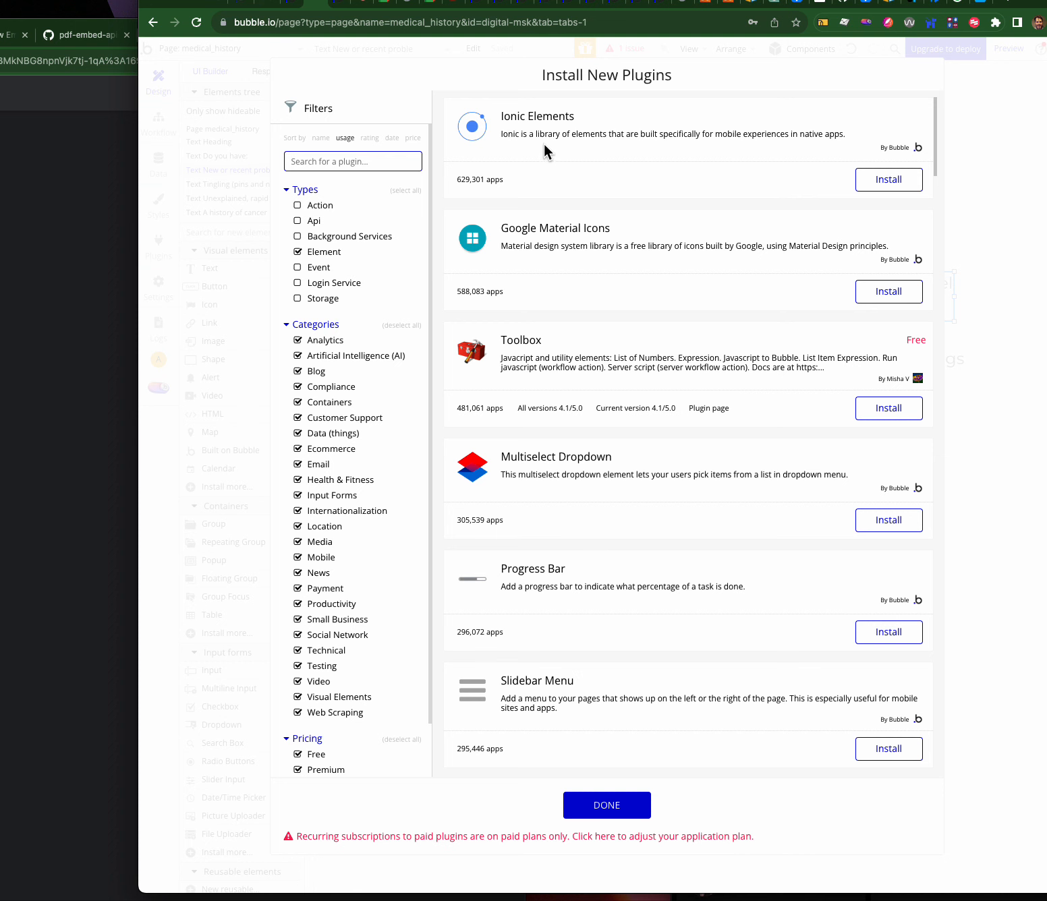
- Search plugins for 'toggle' and install the free Toggle plugin with custom colour
{"action": "left_click", "coordinate": [370, 159]}
{"action": "type", "text": "toggle"}
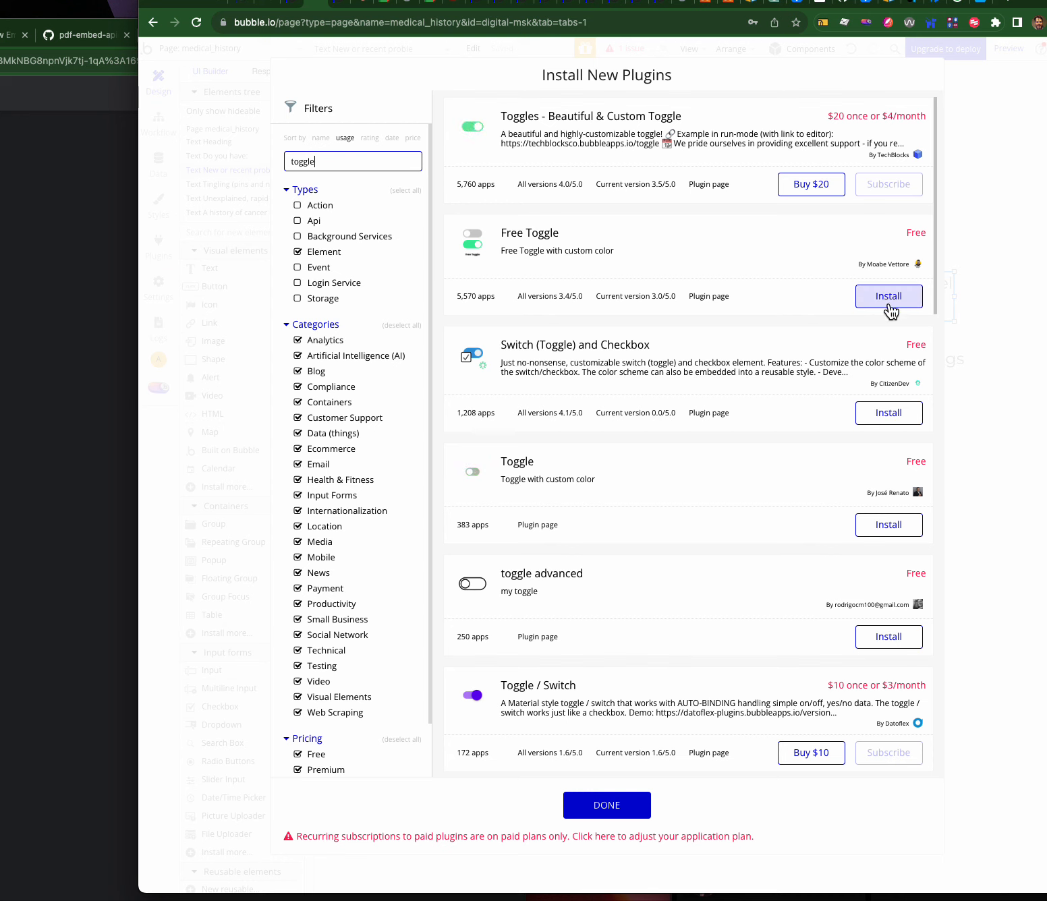
{"action": "left_click", "coordinate": [889, 525]}
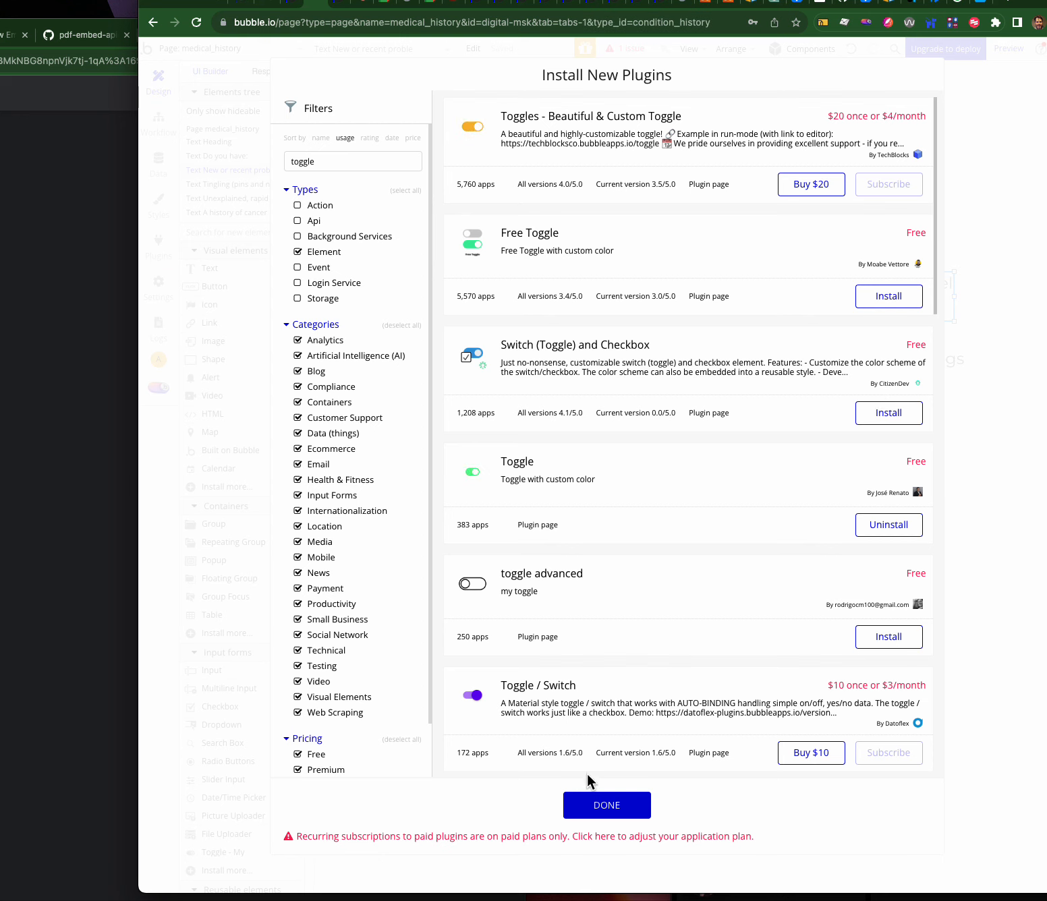
{"action": "left_click", "coordinate": [598, 803]}
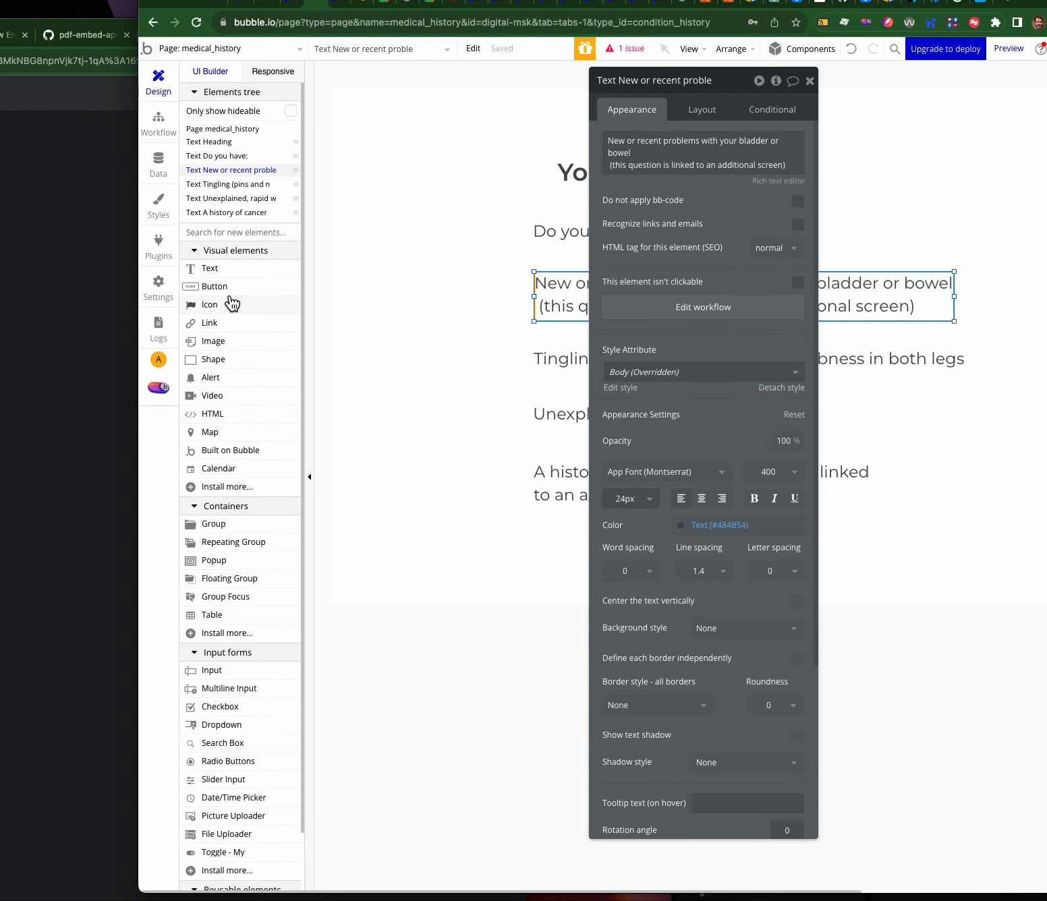
{"action": "scroll", "coordinate": [251, 543], "scroll_direction": "down", "scroll_amount": 1}
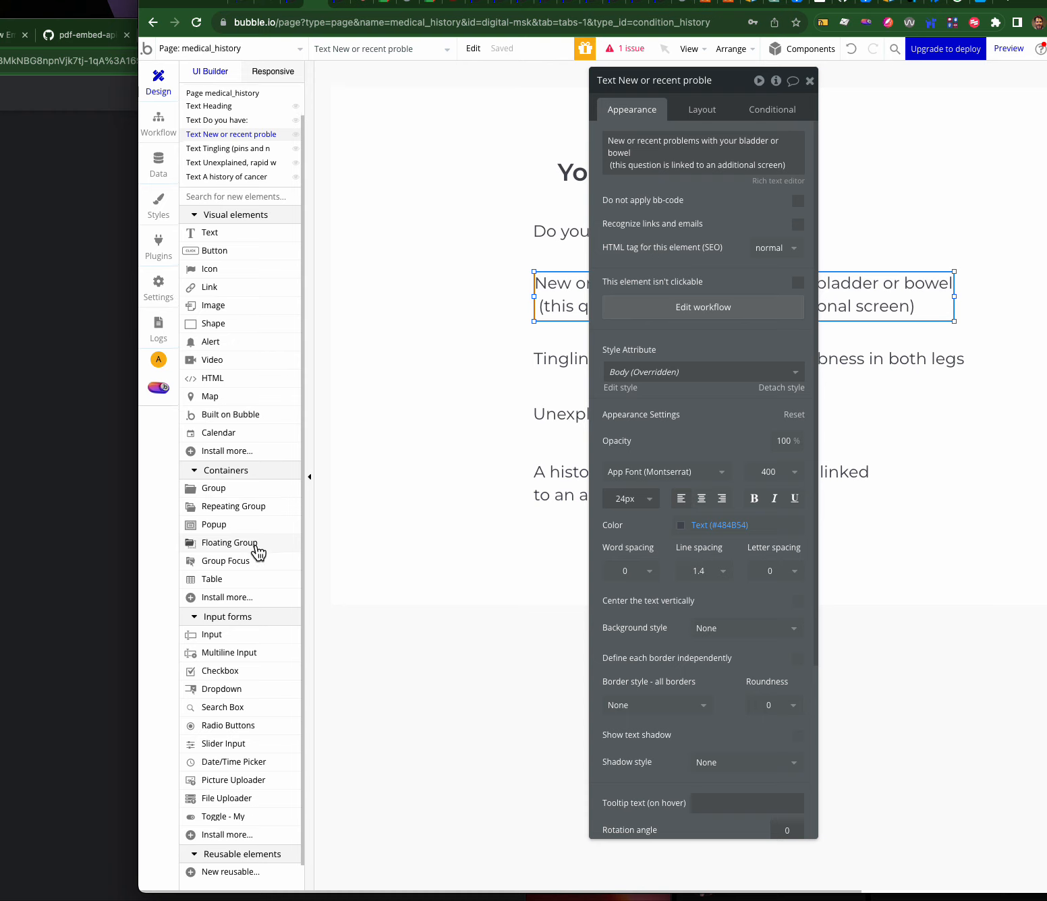
{"action": "scroll", "coordinate": [258, 553], "scroll_direction": "down", "scroll_amount": 1}
{"action": "left_click_drag", "start_coordinate": [262, 781], "coordinate": [456, 276]}
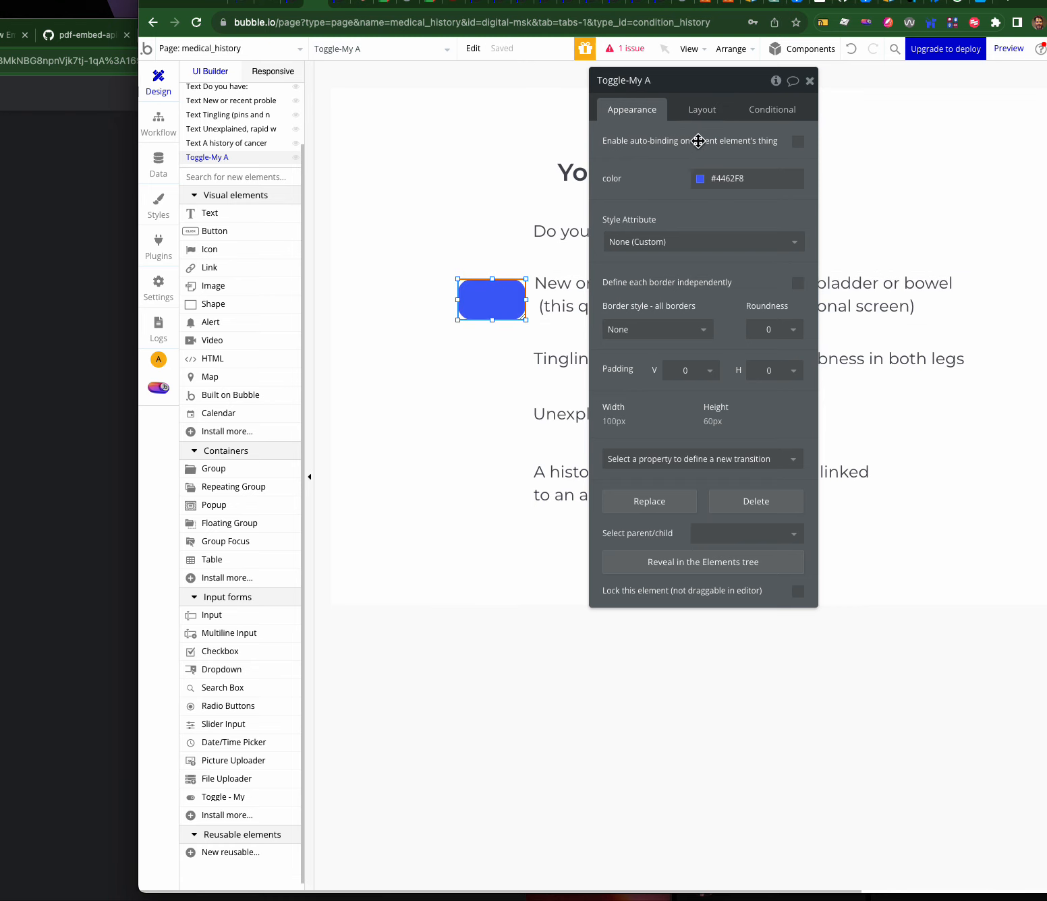
{"action": "left_click", "coordinate": [797, 141]}
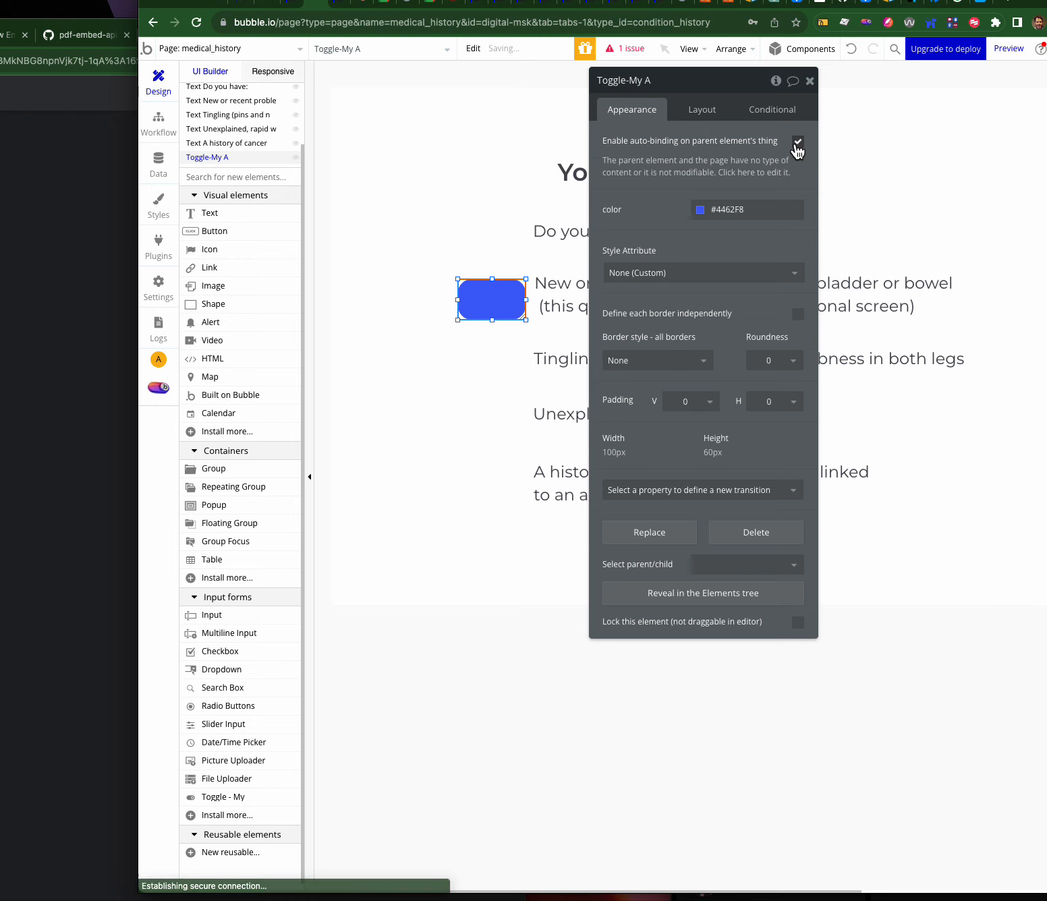
{"action": "left_click", "coordinate": [797, 141]}
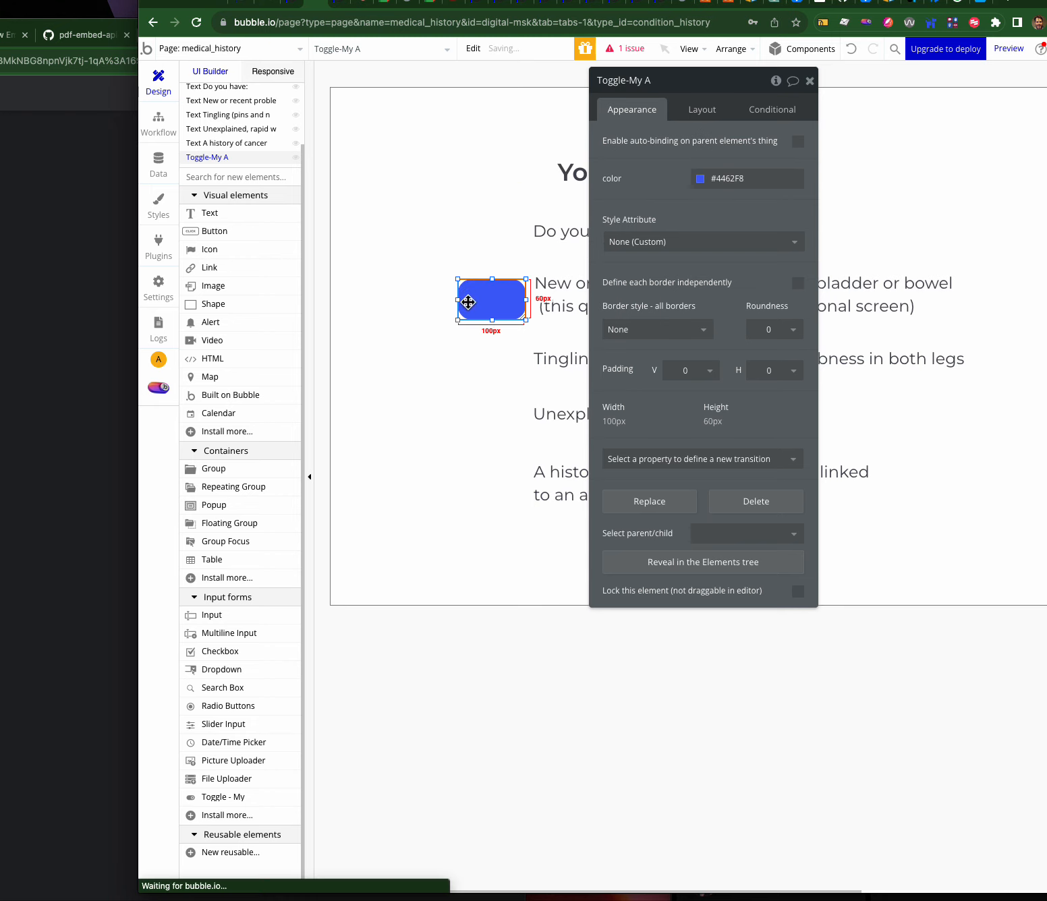
{"action": "key", "text": "Delete"}
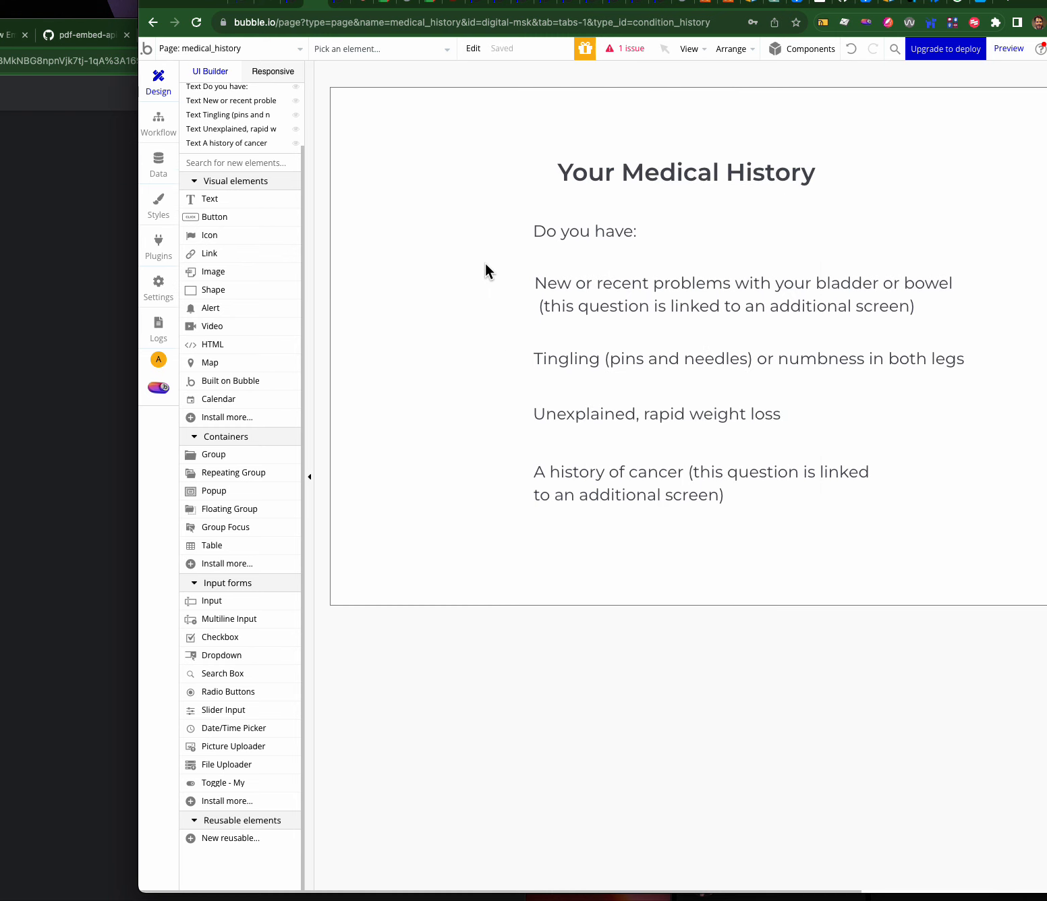
- Select the bladder-or-bowel question and highlight the first line of its text content
{"action": "double_click", "coordinate": [603, 303]}
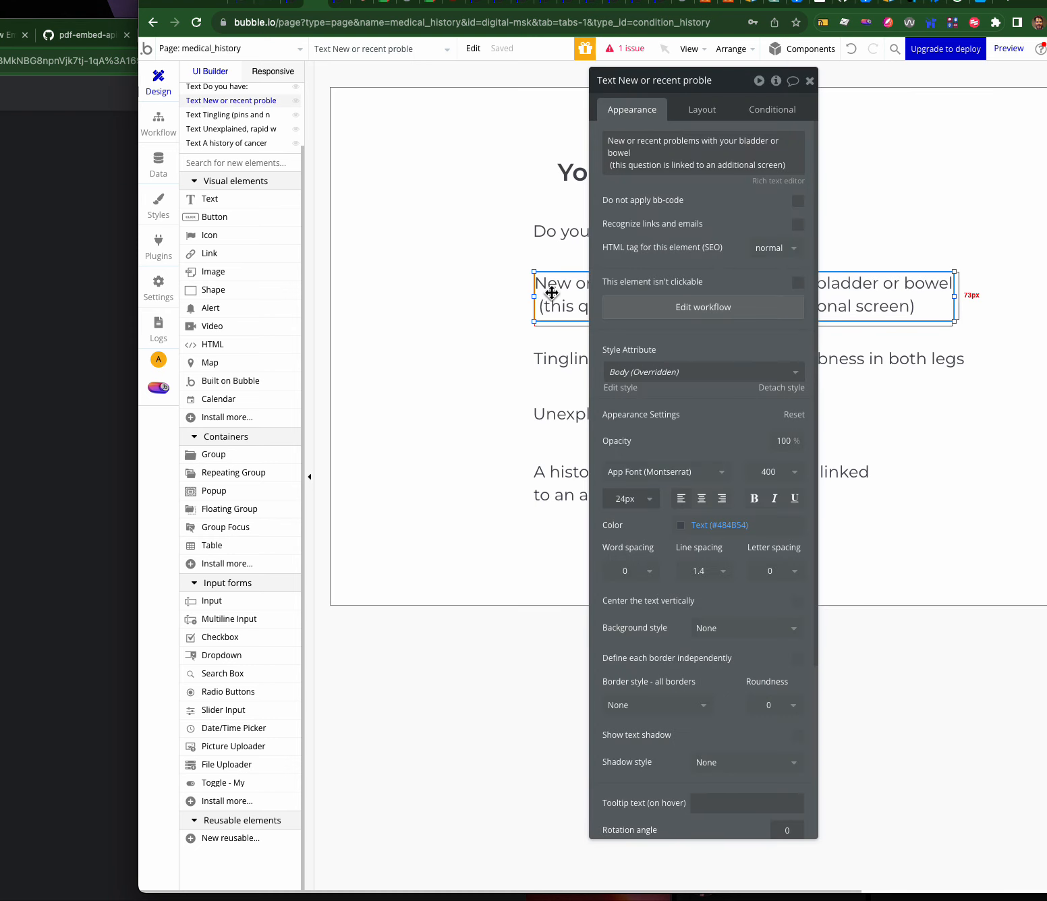
{"action": "left_click", "coordinate": [433, 222]}
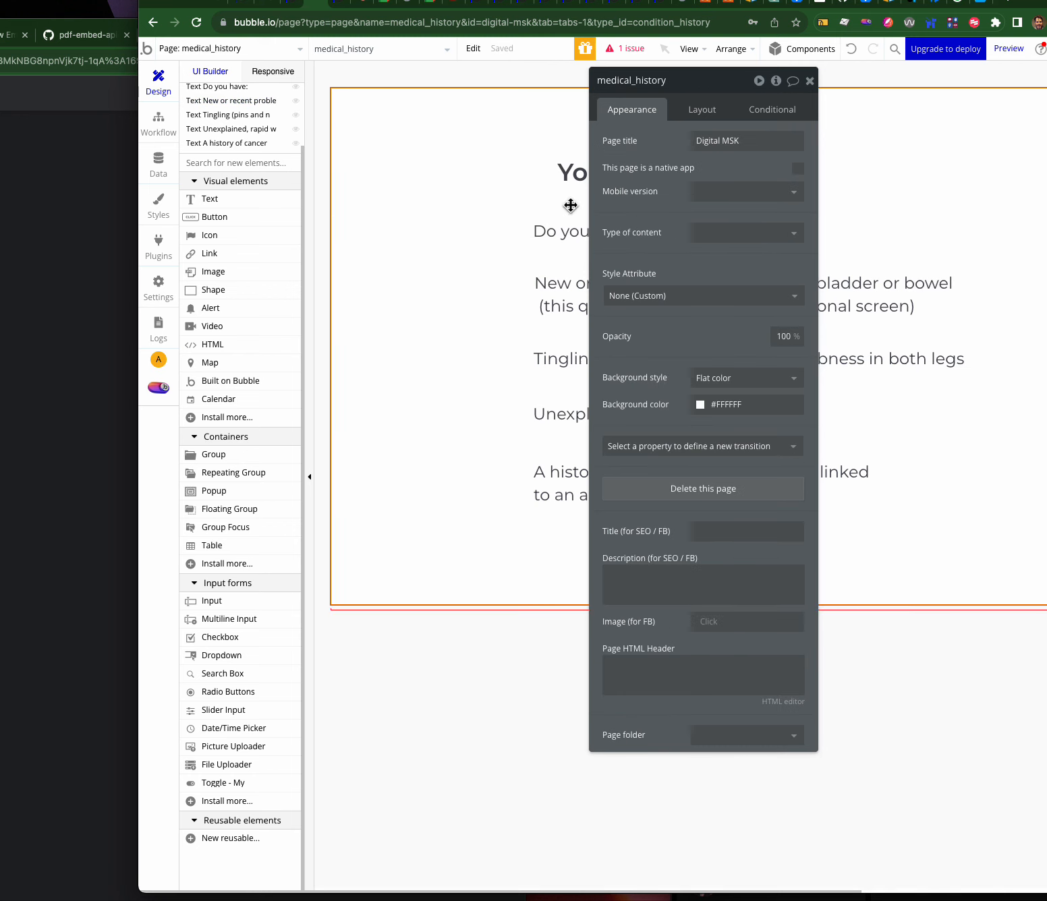
{"action": "left_click_drag", "start_coordinate": [651, 91], "coordinate": [756, 264]}
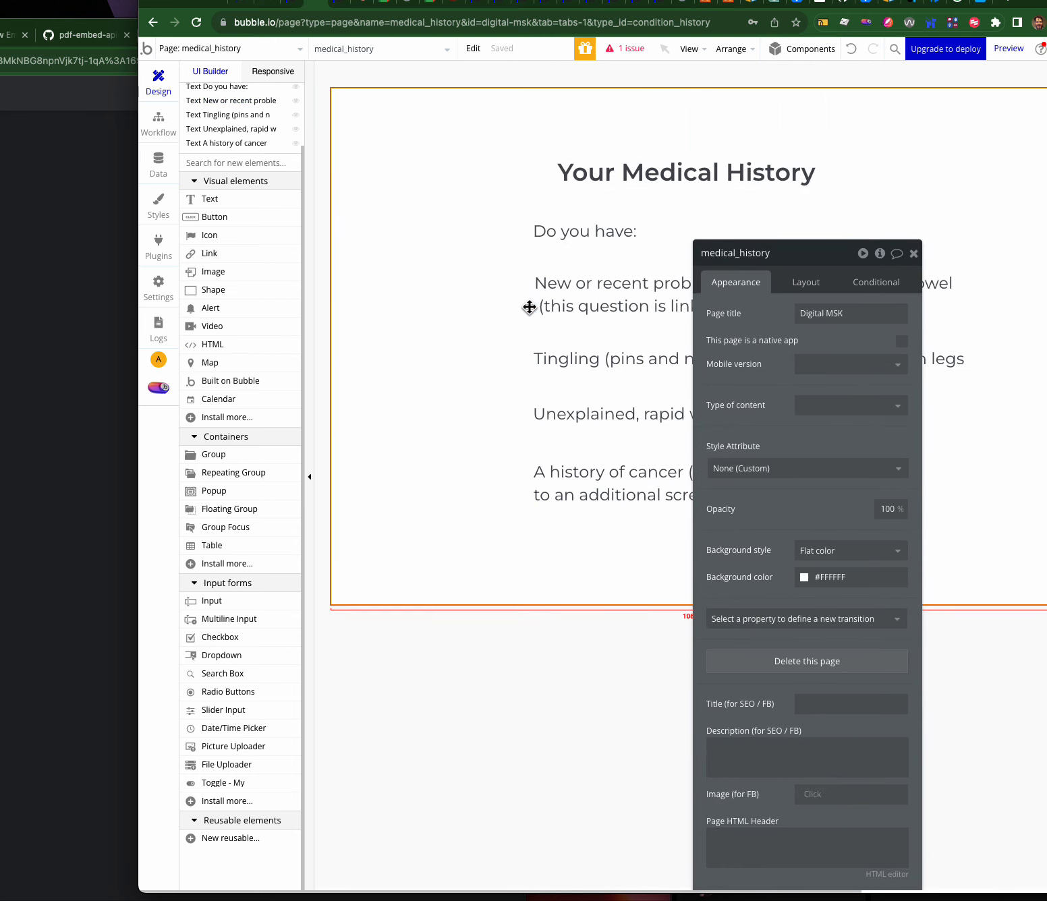
{"action": "left_click", "coordinate": [594, 301]}
{"action": "left_click_drag", "start_coordinate": [745, 272], "coordinate": [610, 400]}
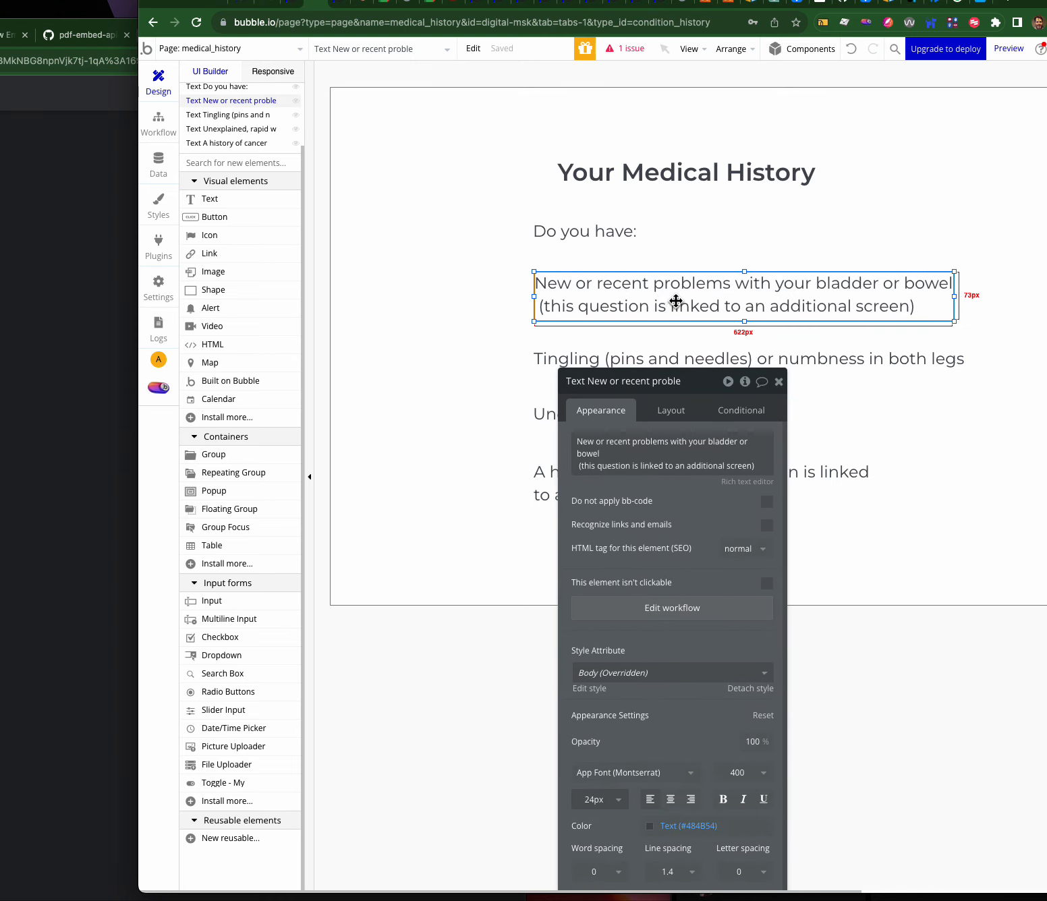
{"action": "left_click", "coordinate": [660, 469]}
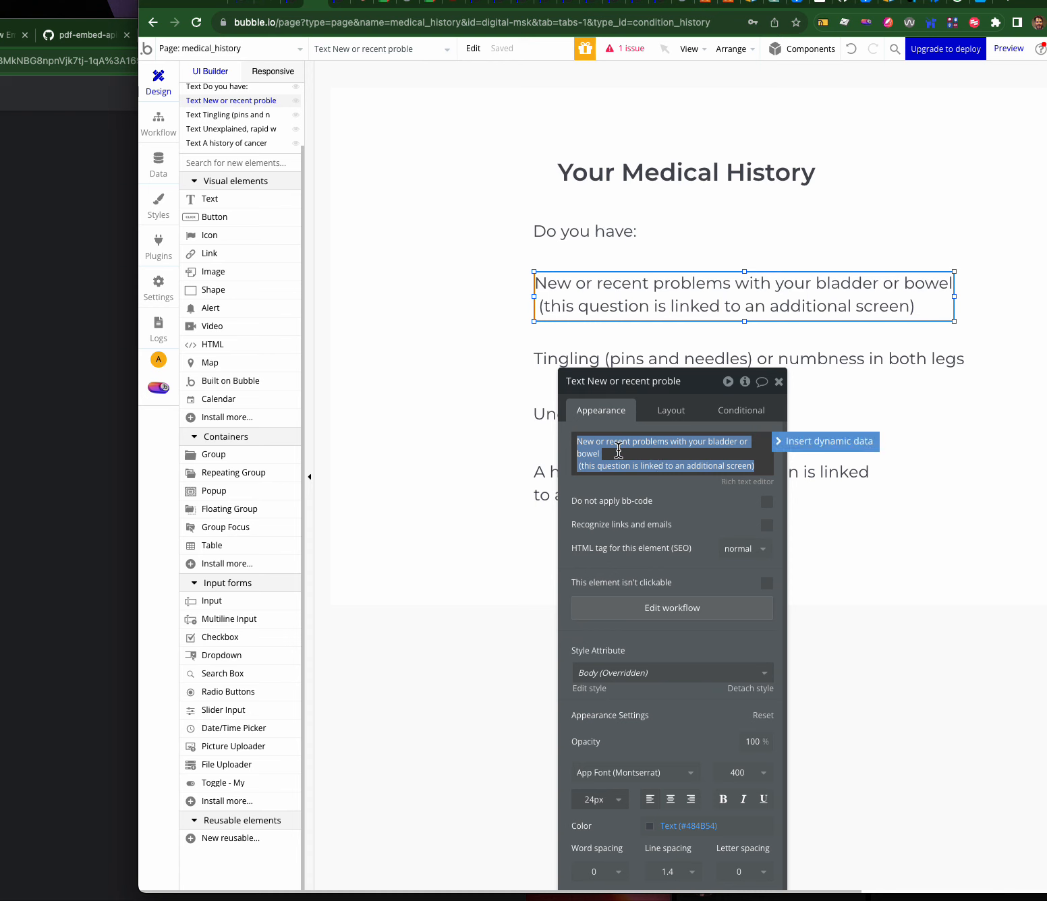
{"action": "left_click_drag", "start_coordinate": [600, 453], "coordinate": [579, 432]}
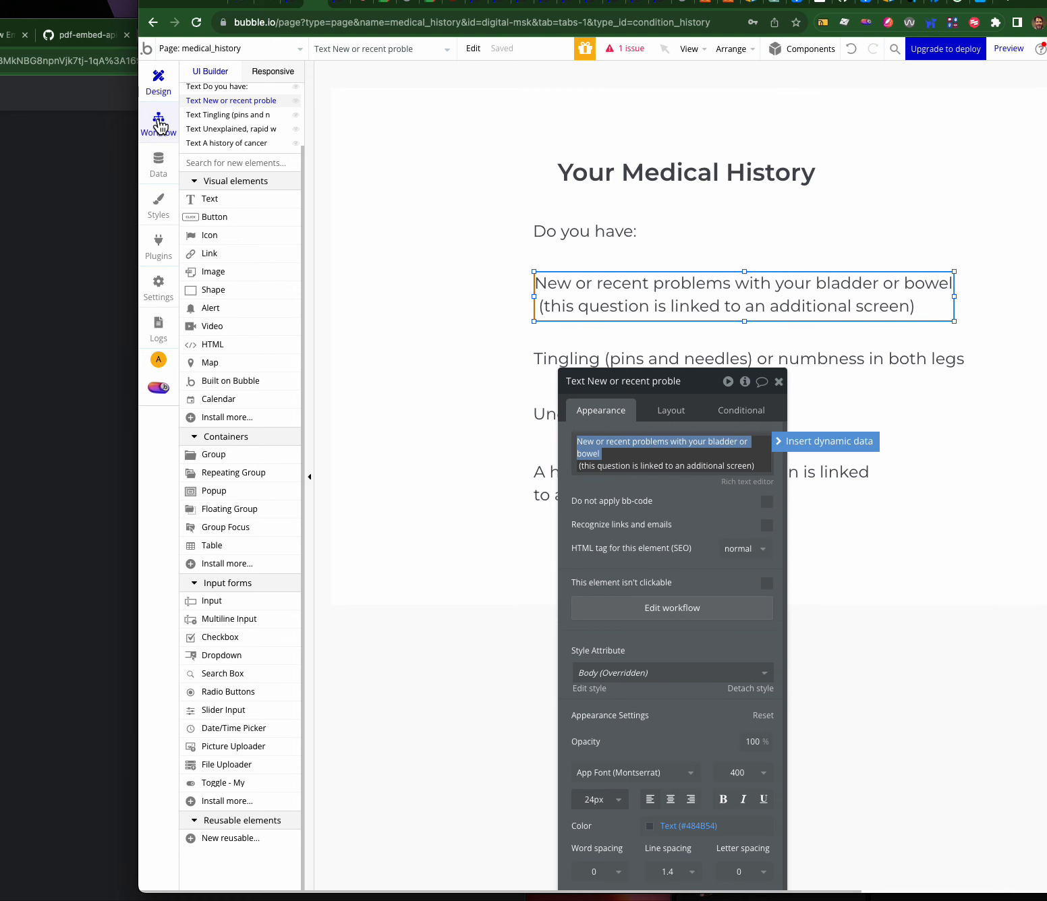
- Add a yes / no field to Medical History named with 'Q' plus the pasted question text
{"action": "left_click", "coordinate": [158, 165]}
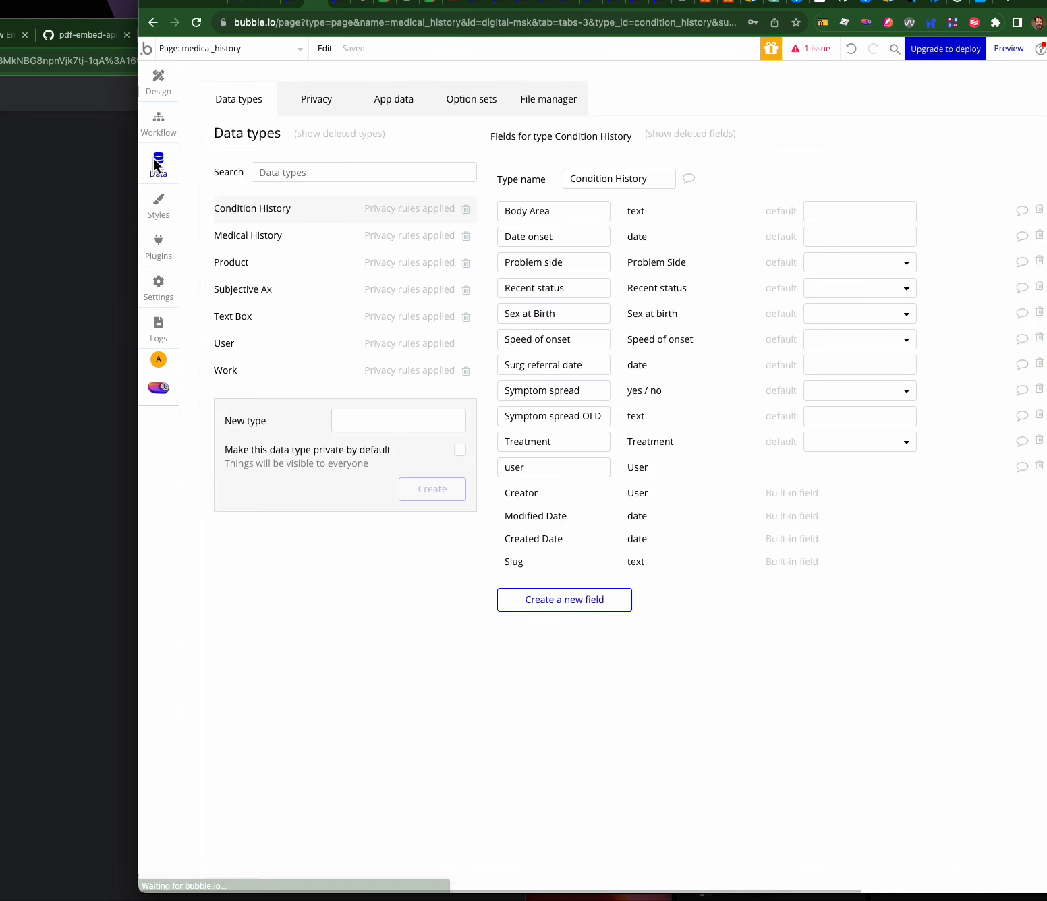
{"action": "left_click", "coordinate": [263, 242]}
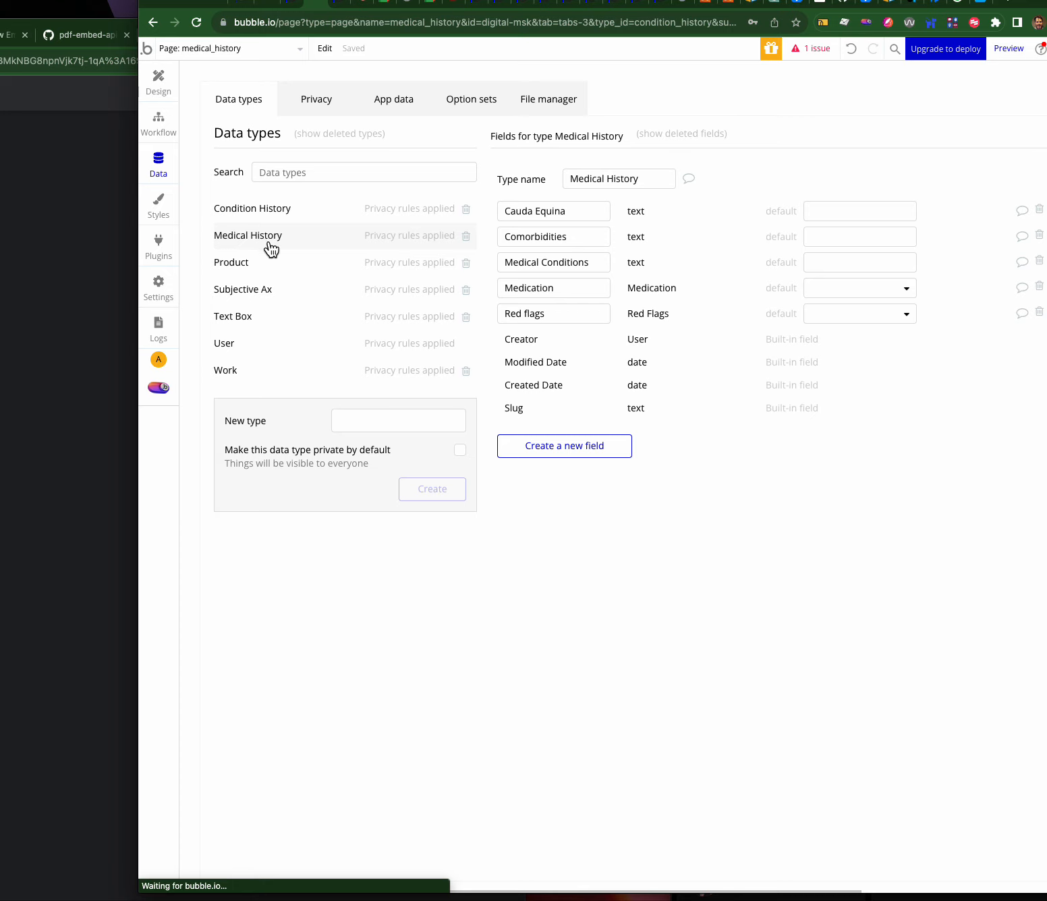
{"action": "left_click", "coordinate": [564, 451]}
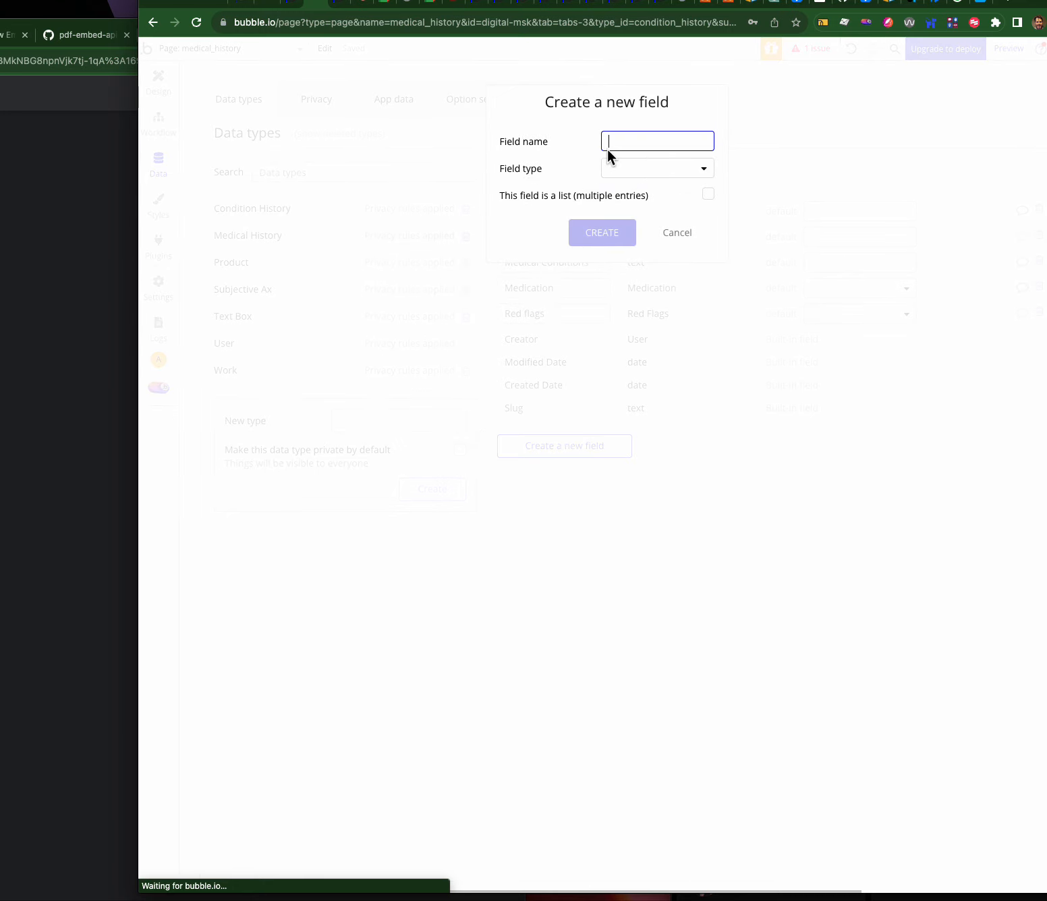
{"action": "type", "text": "Q"}
{"action": "key", "text": "super+v"}
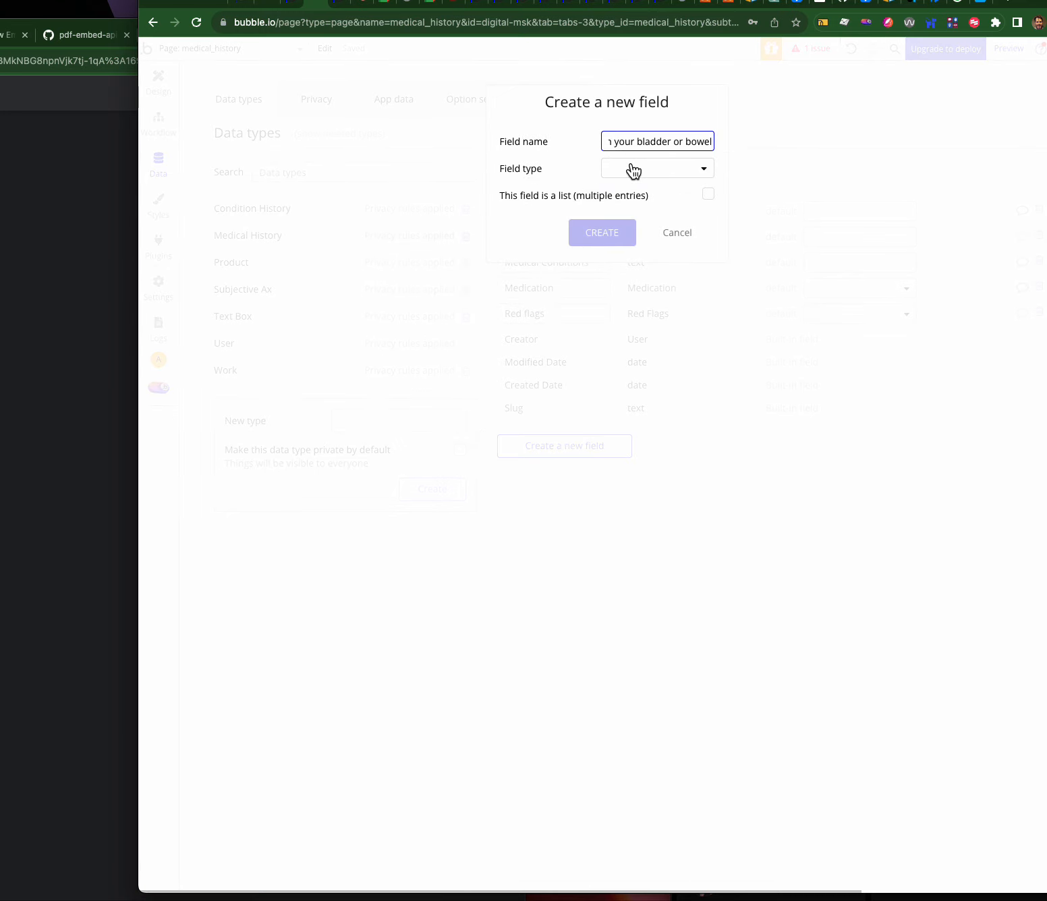
{"action": "left_click", "coordinate": [633, 169]}
{"action": "left_click", "coordinate": [643, 308]}
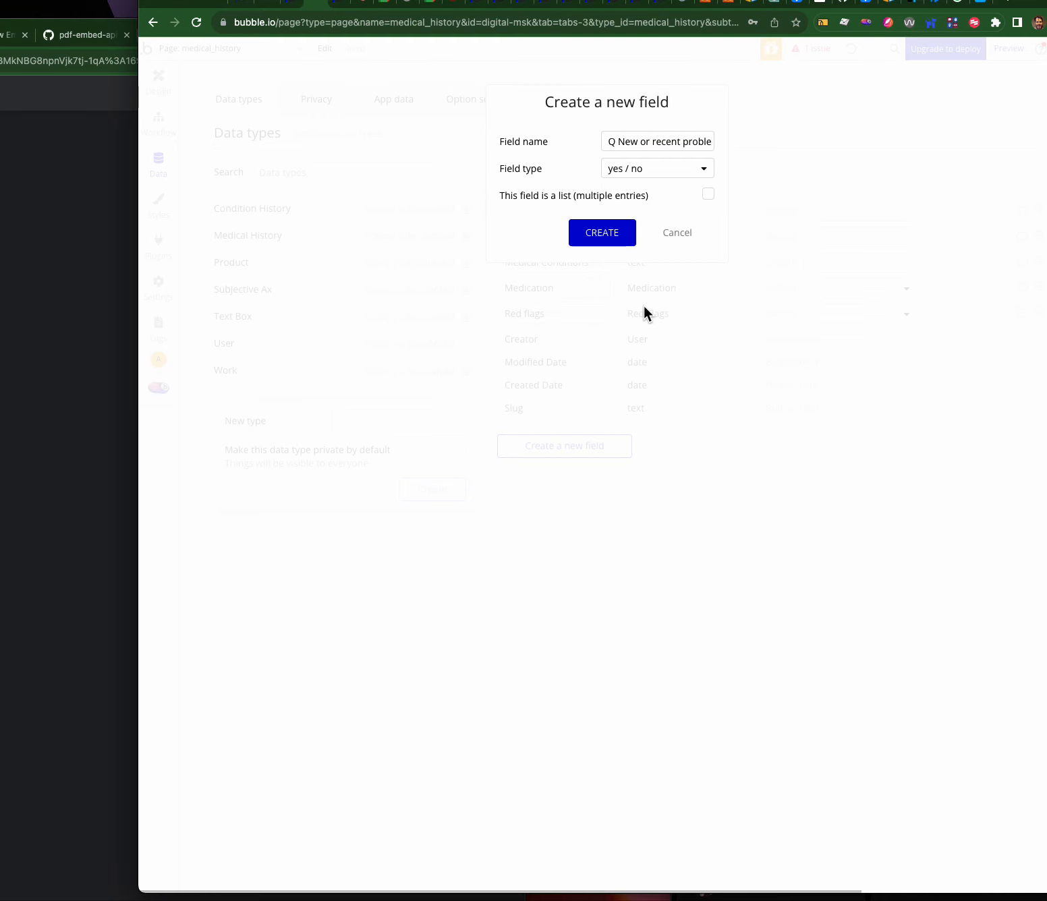
{"action": "left_click", "coordinate": [620, 235]}
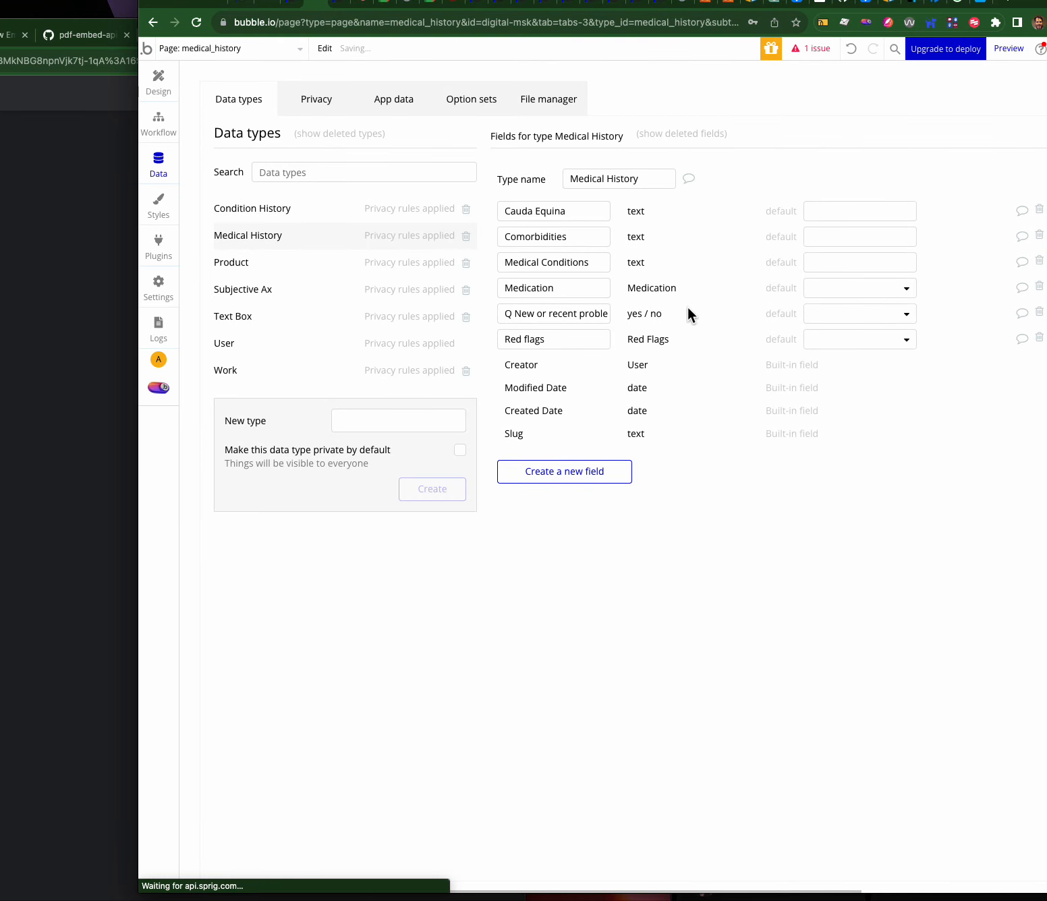
{"action": "left_click", "coordinate": [159, 91]}
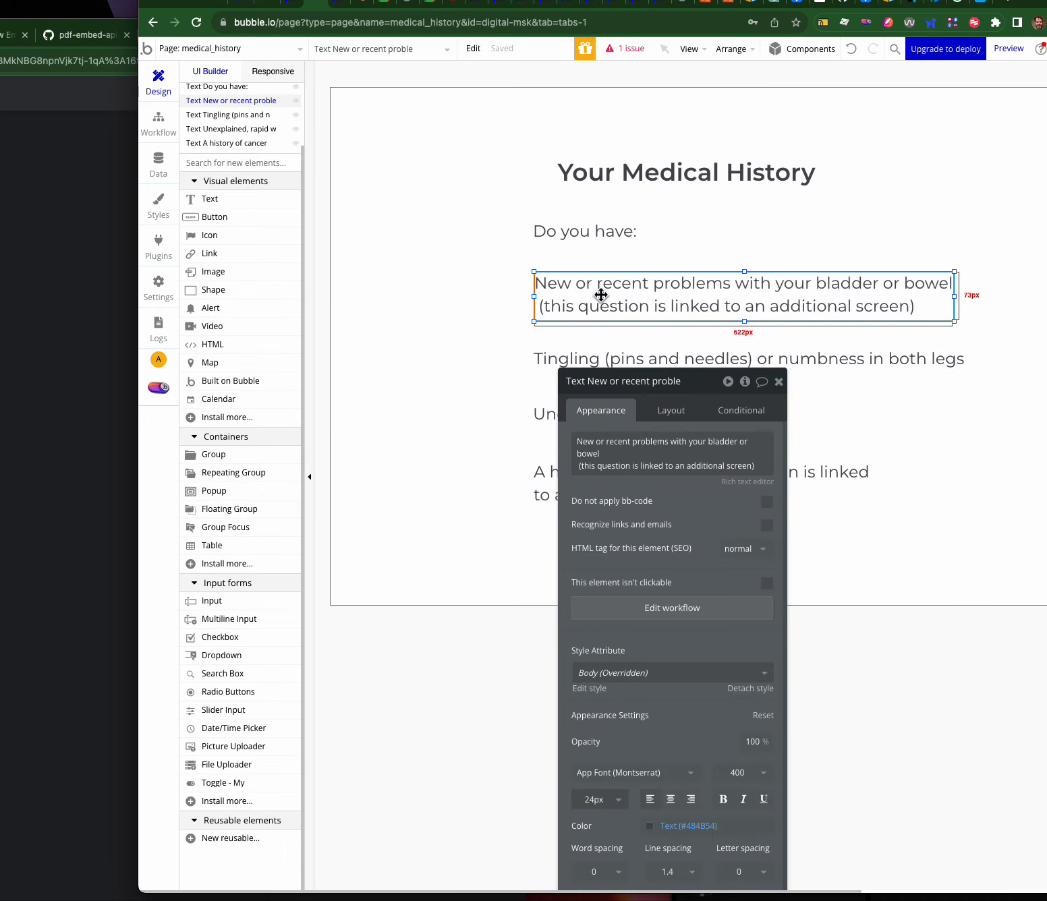